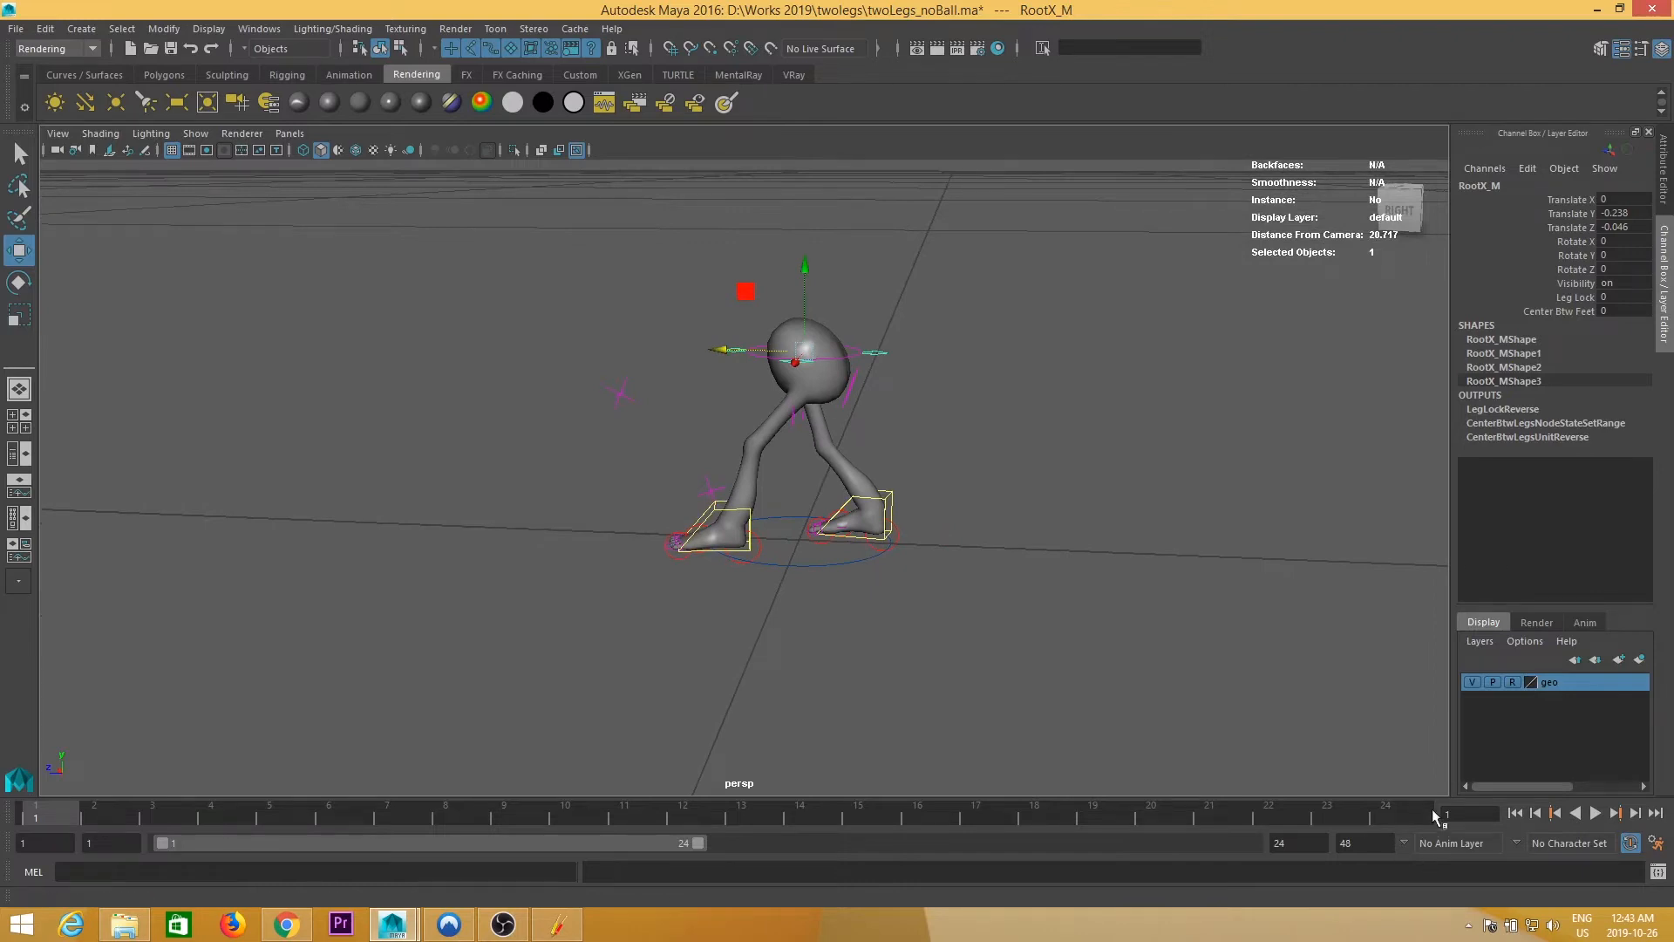
- Select all of the leg rig's controls and key their starting stride pose at frame 1
left_click_drag(767, 488, 959, 533, "alt")
left_click_drag(503, 703, 501, 703)
left_click_drag(588, 667, 602, 636, "alt")
key("s")
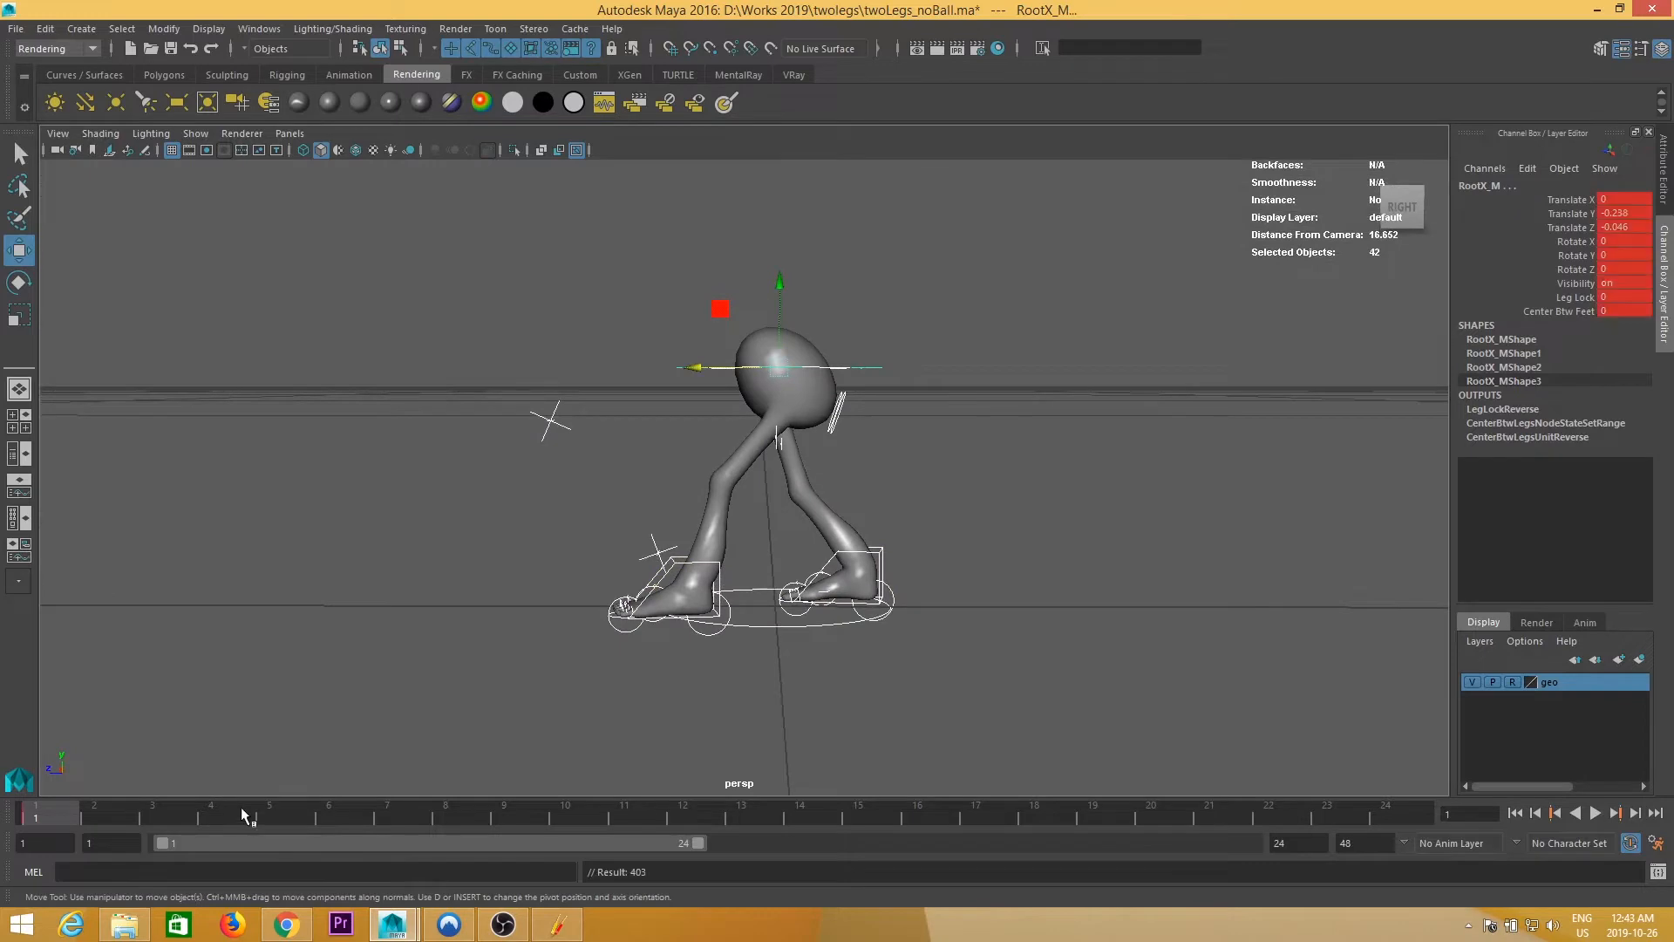
- Extend the playback range to frame 25 and key the same pose on all controls at that frame
left_click_drag(93, 811, 1404, 793)
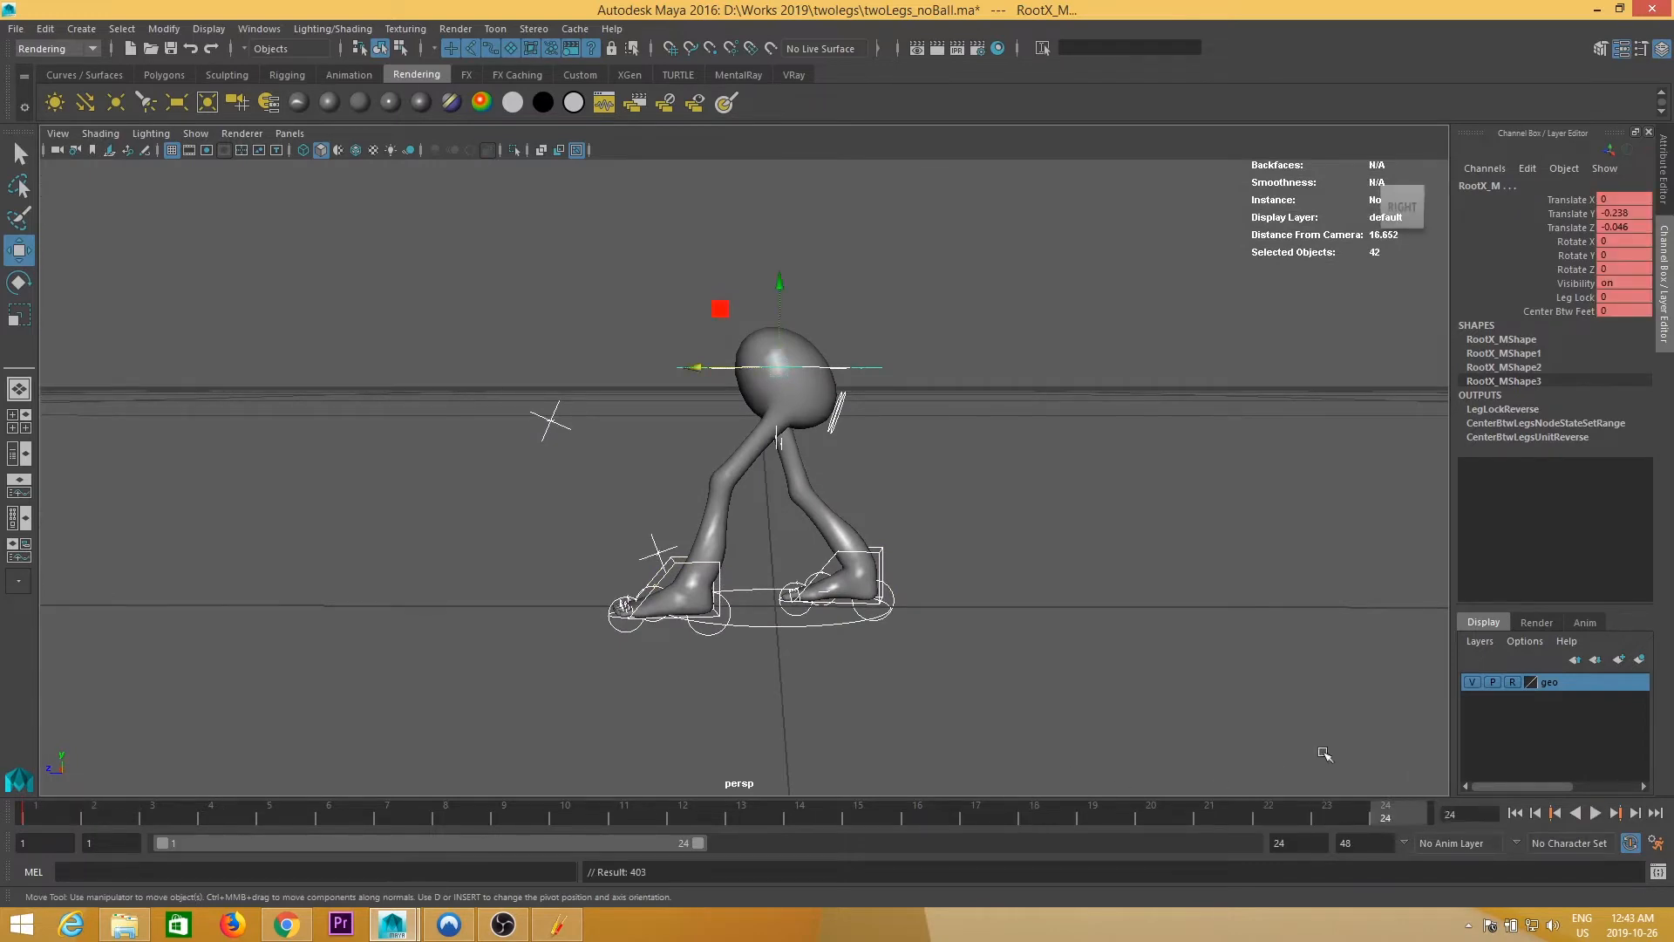
middle_click_drag(1064, 702, 1071, 703, "alt")
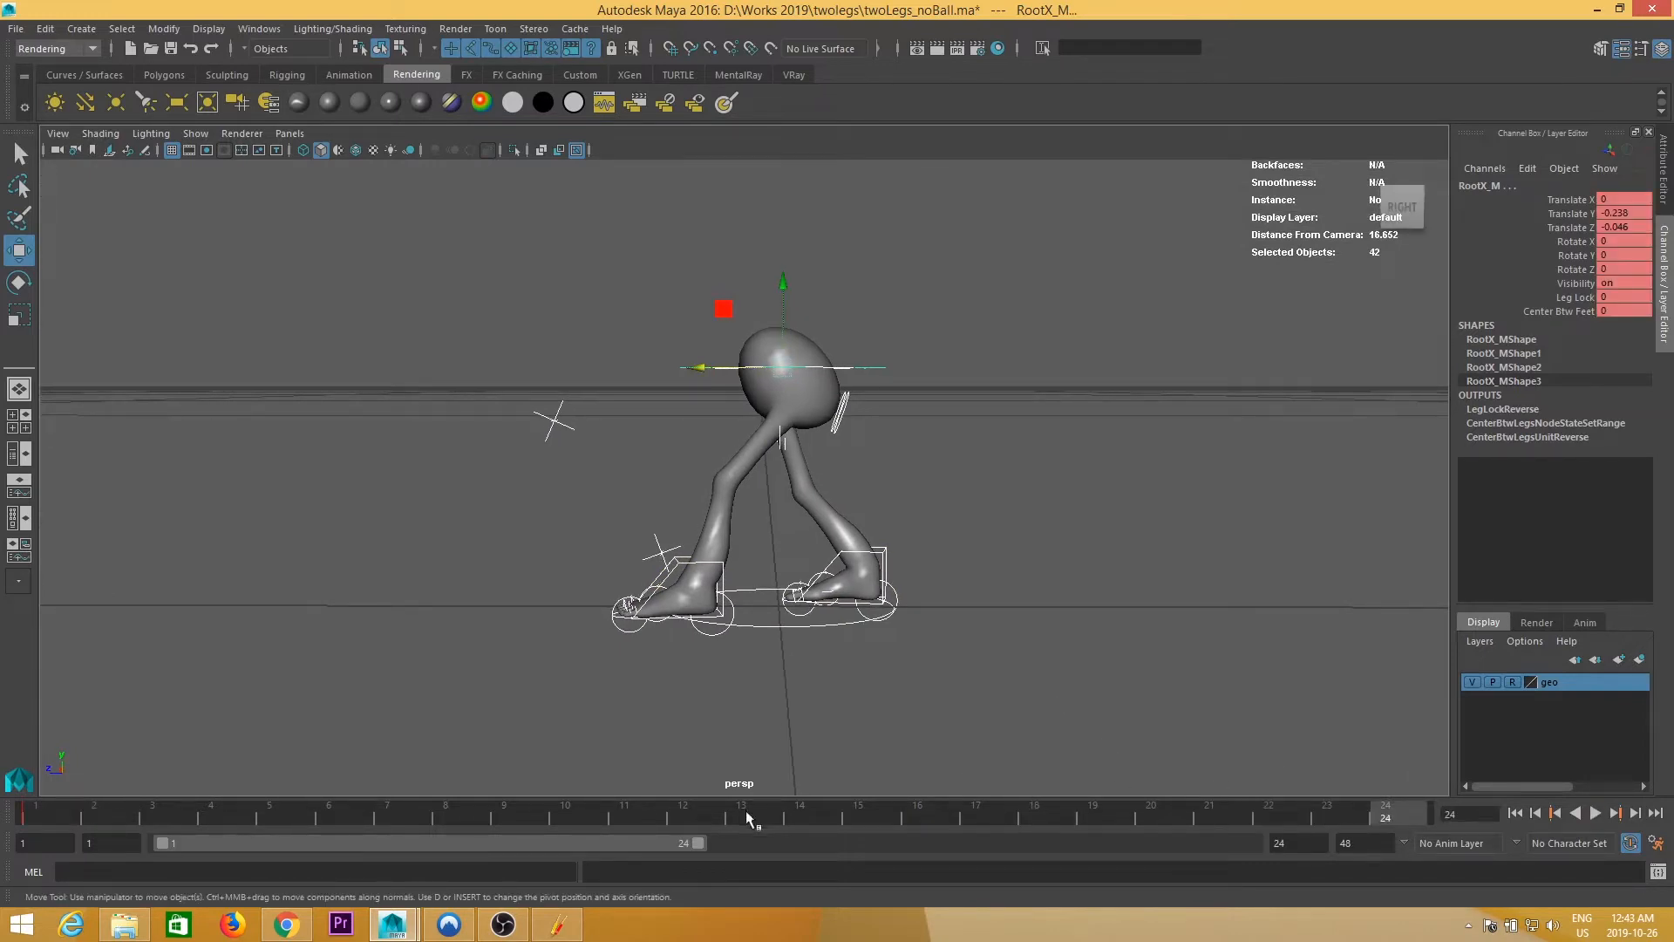
left_click_drag(701, 844, 722, 843)
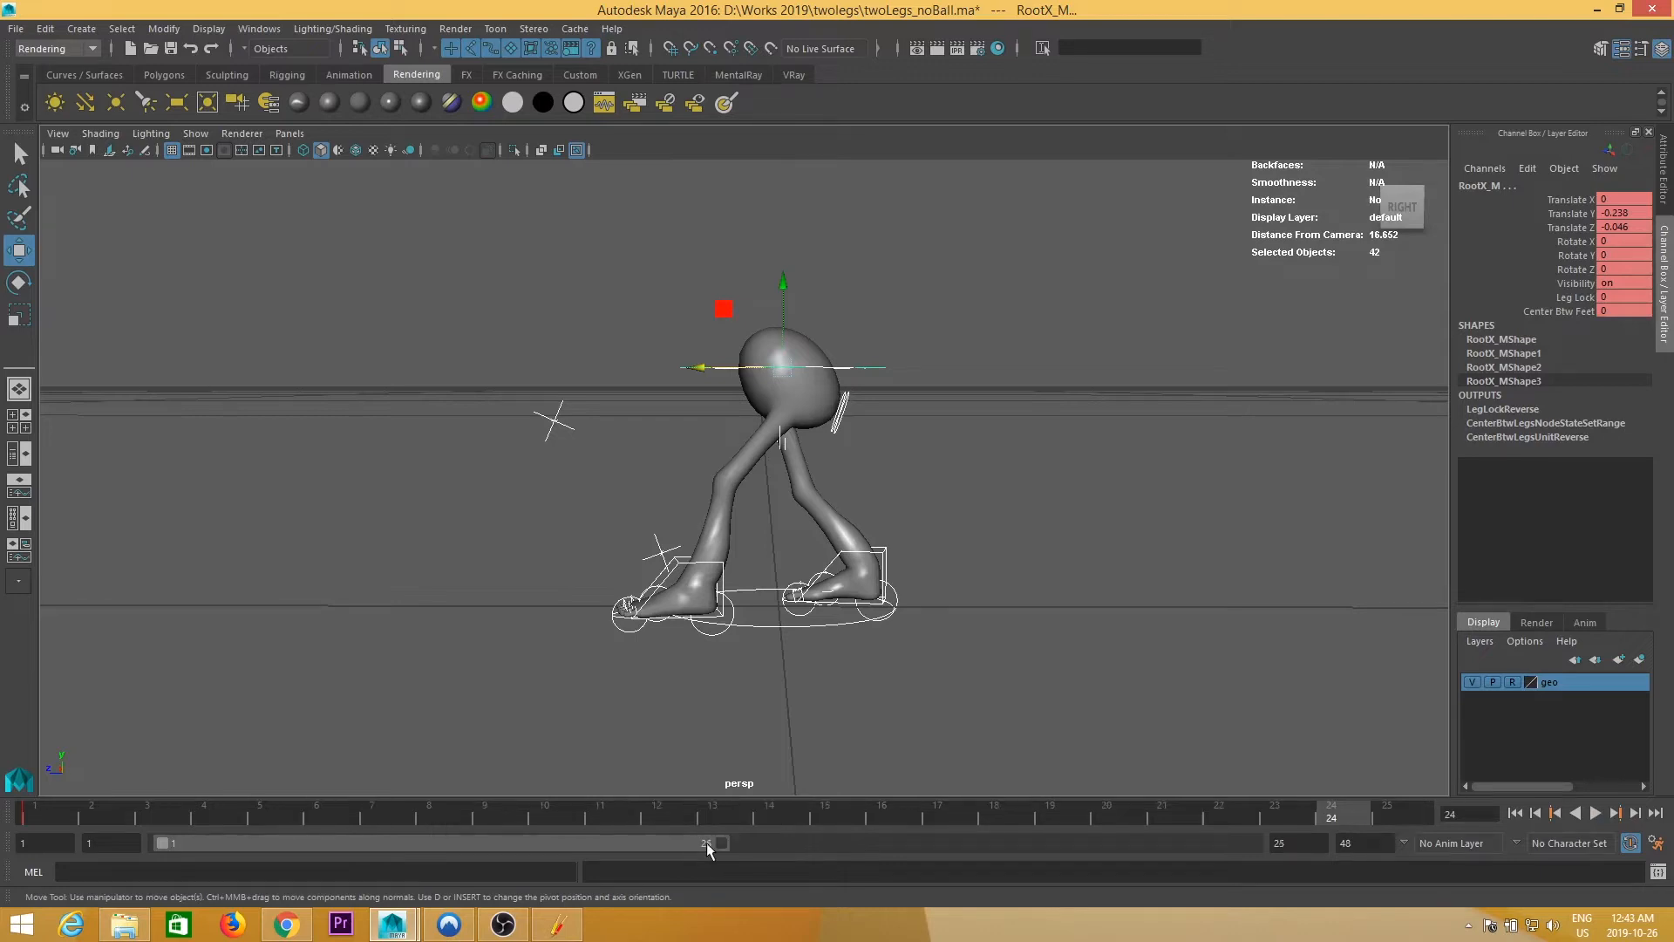
left_click(1395, 814)
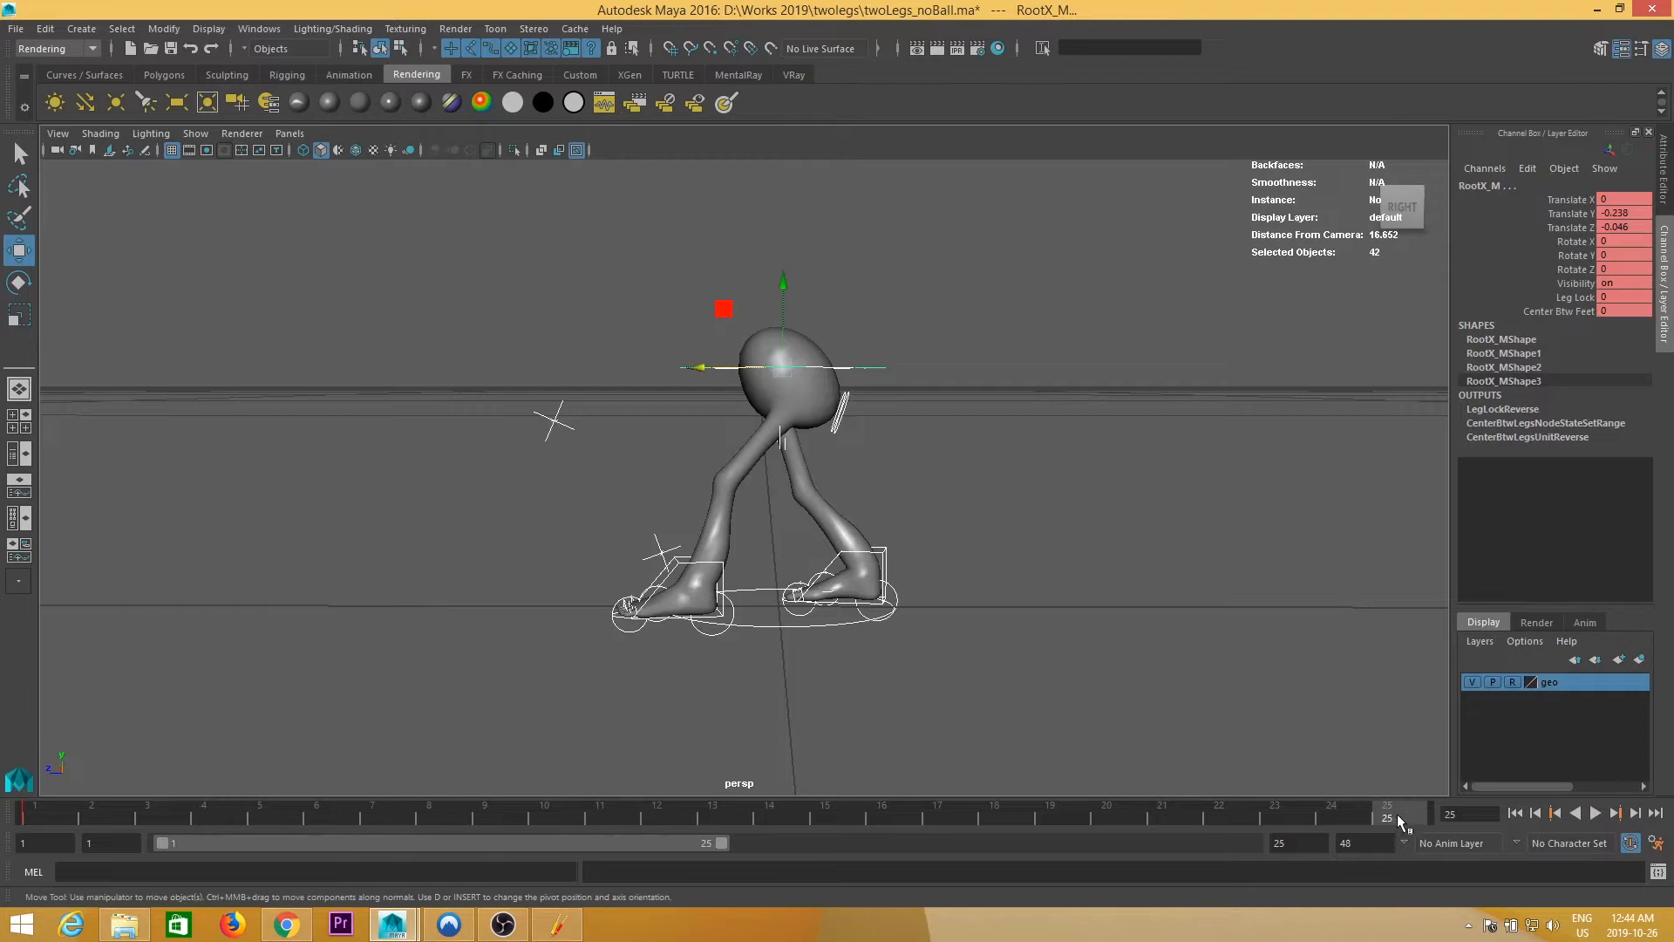
key("s")
key("alt+v")
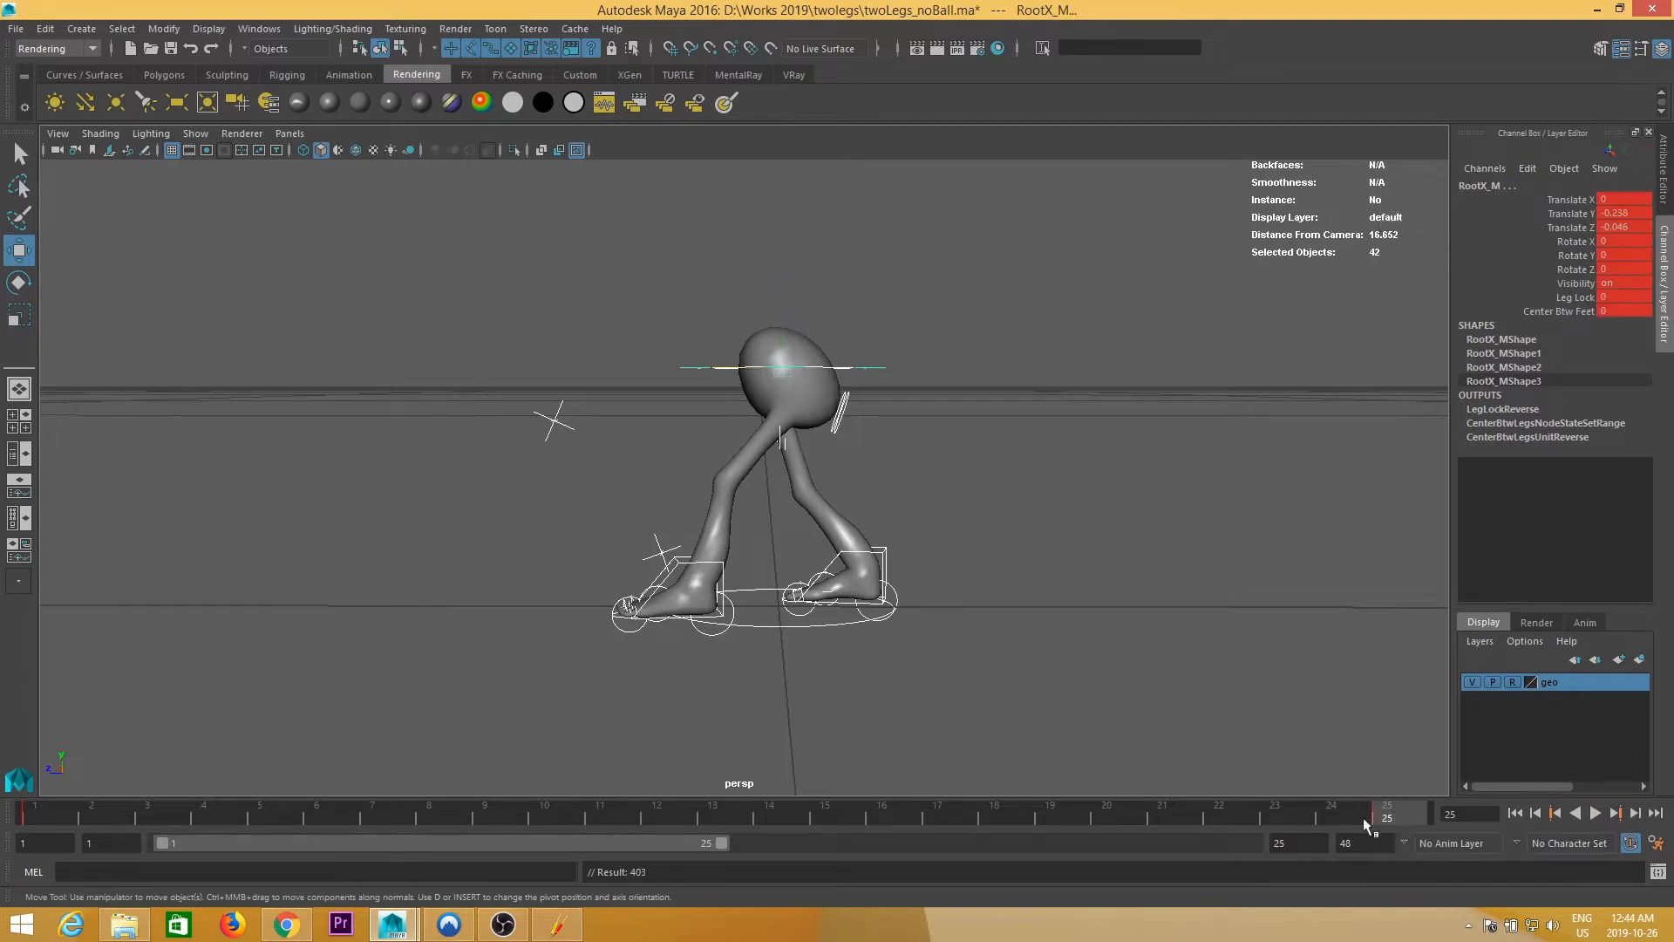
- At frame 13, set the right foot control's Translate Z to 1.063, copied from the left foot control
left_click(752, 824)
left_click_drag(872, 602, 791, 563, "alt")
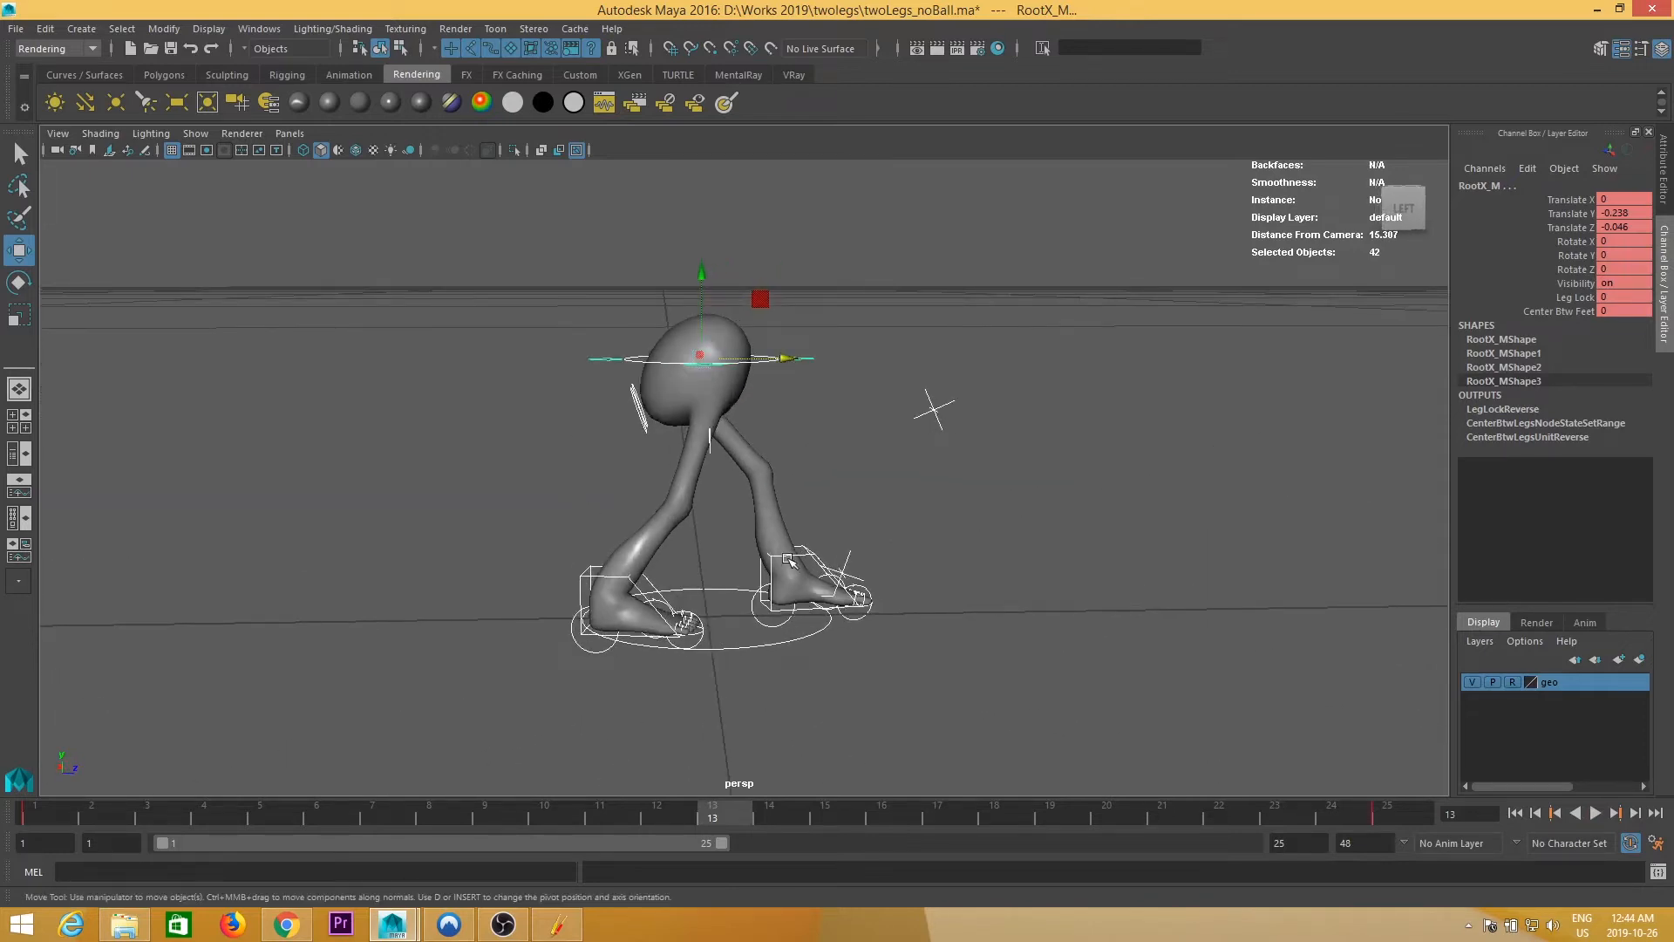
left_click(783, 557)
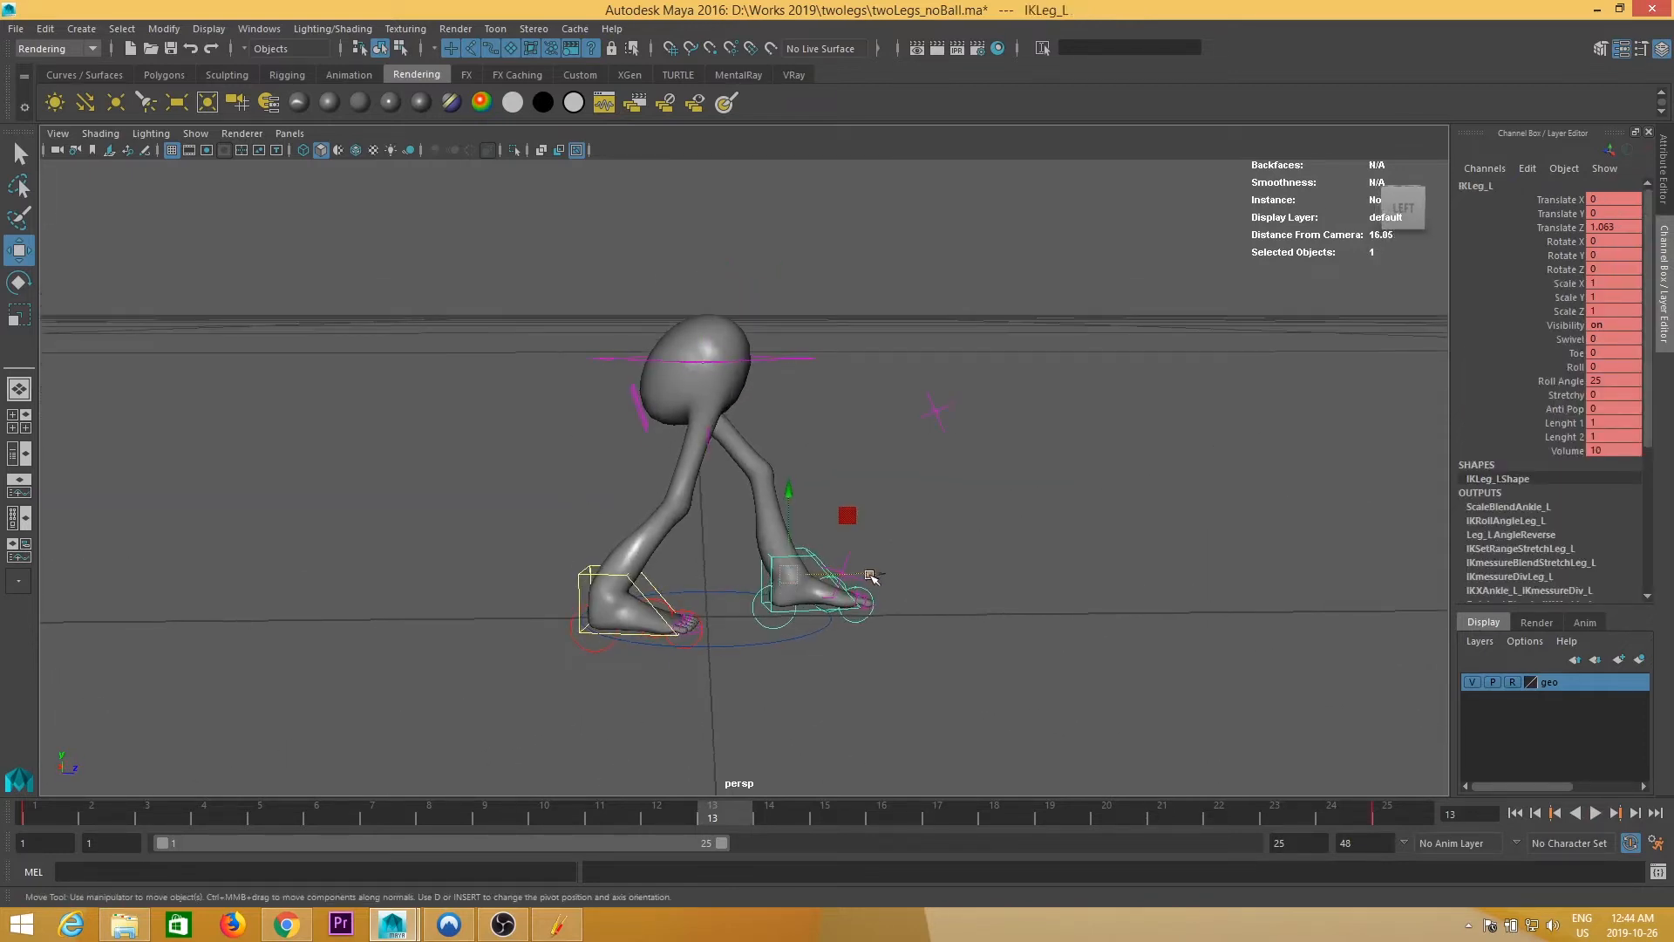
left_click_drag(871, 576, 866, 599, "alt")
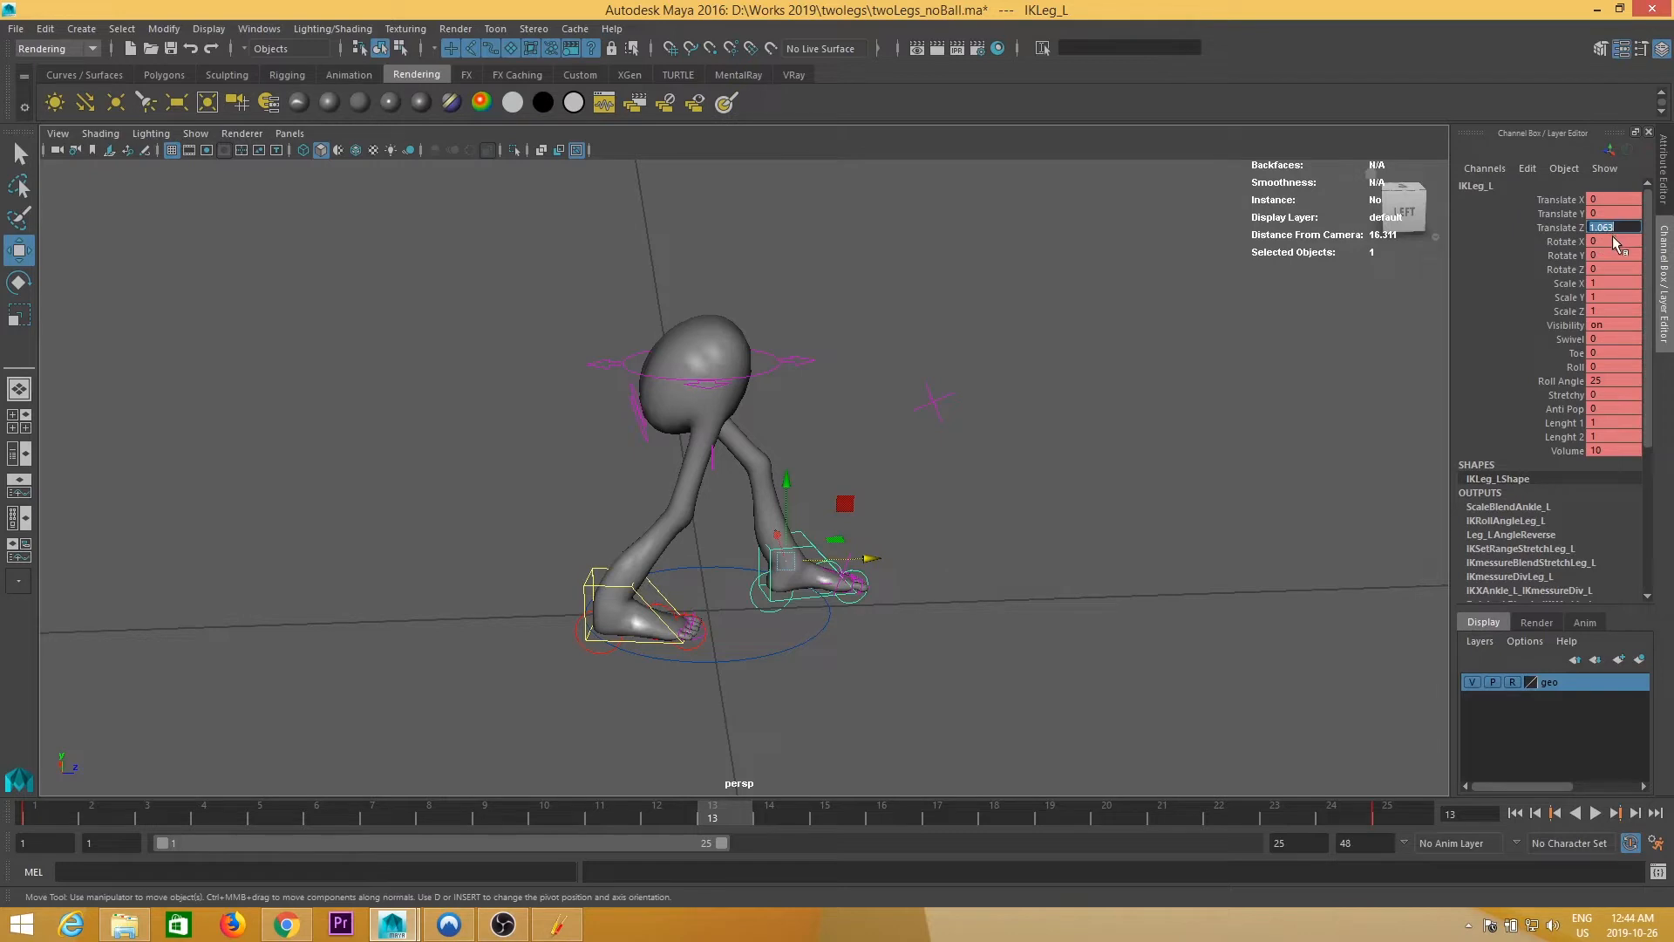
left_click(632, 586)
key("space")
left_click_drag(695, 598, 781, 598)
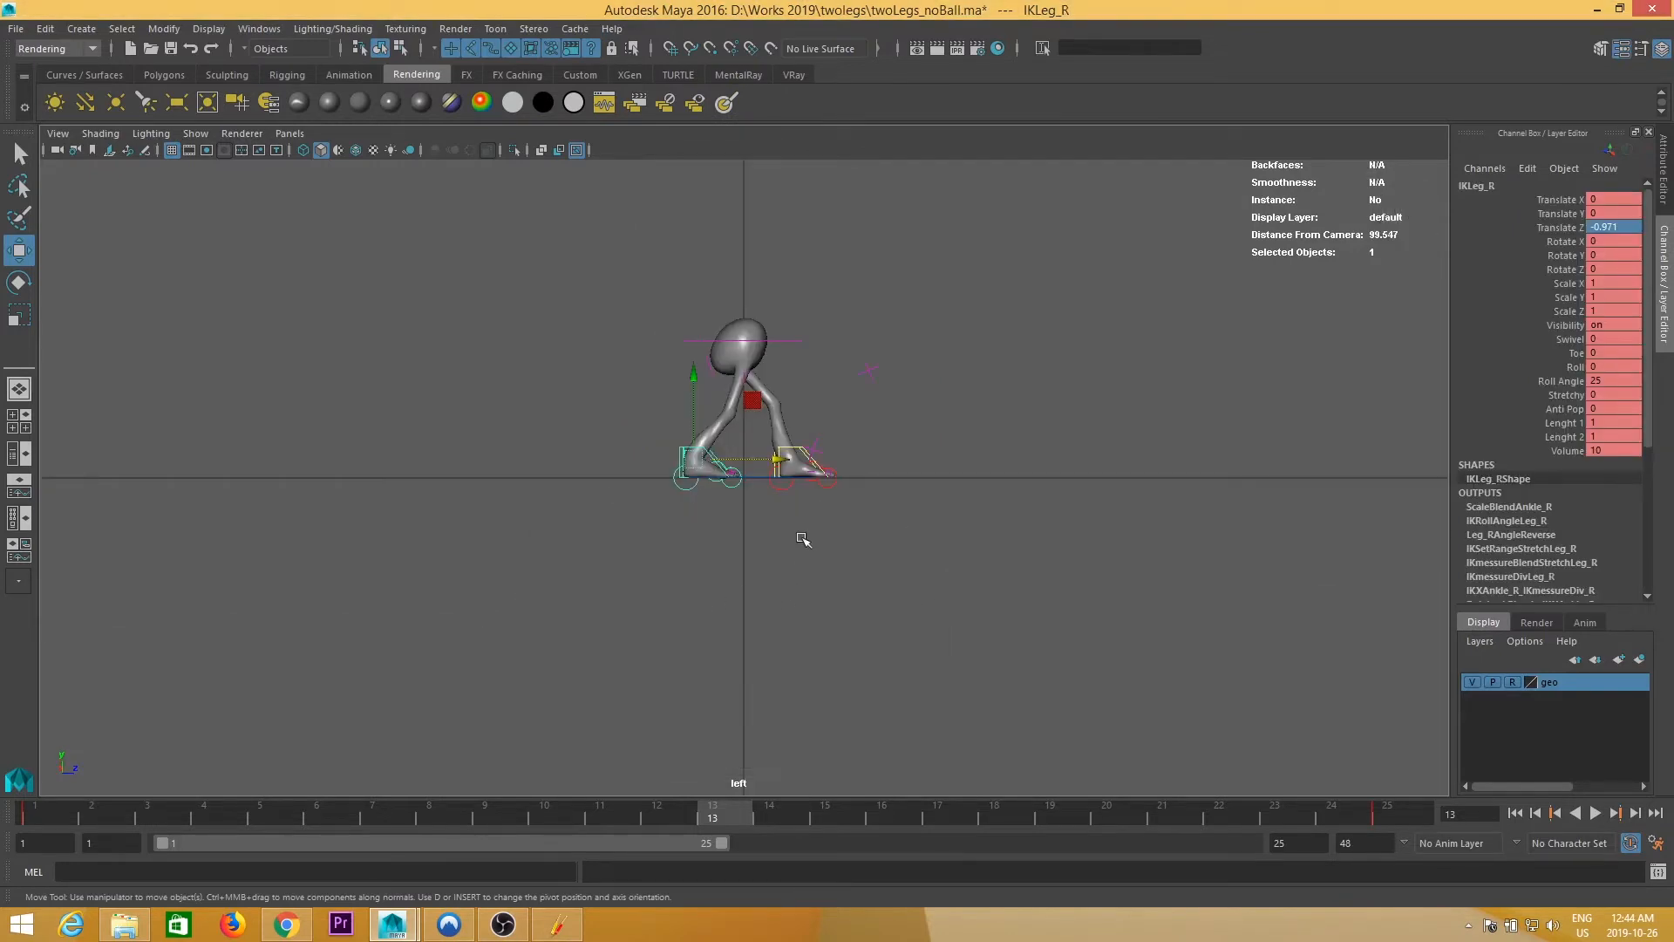
key("space")
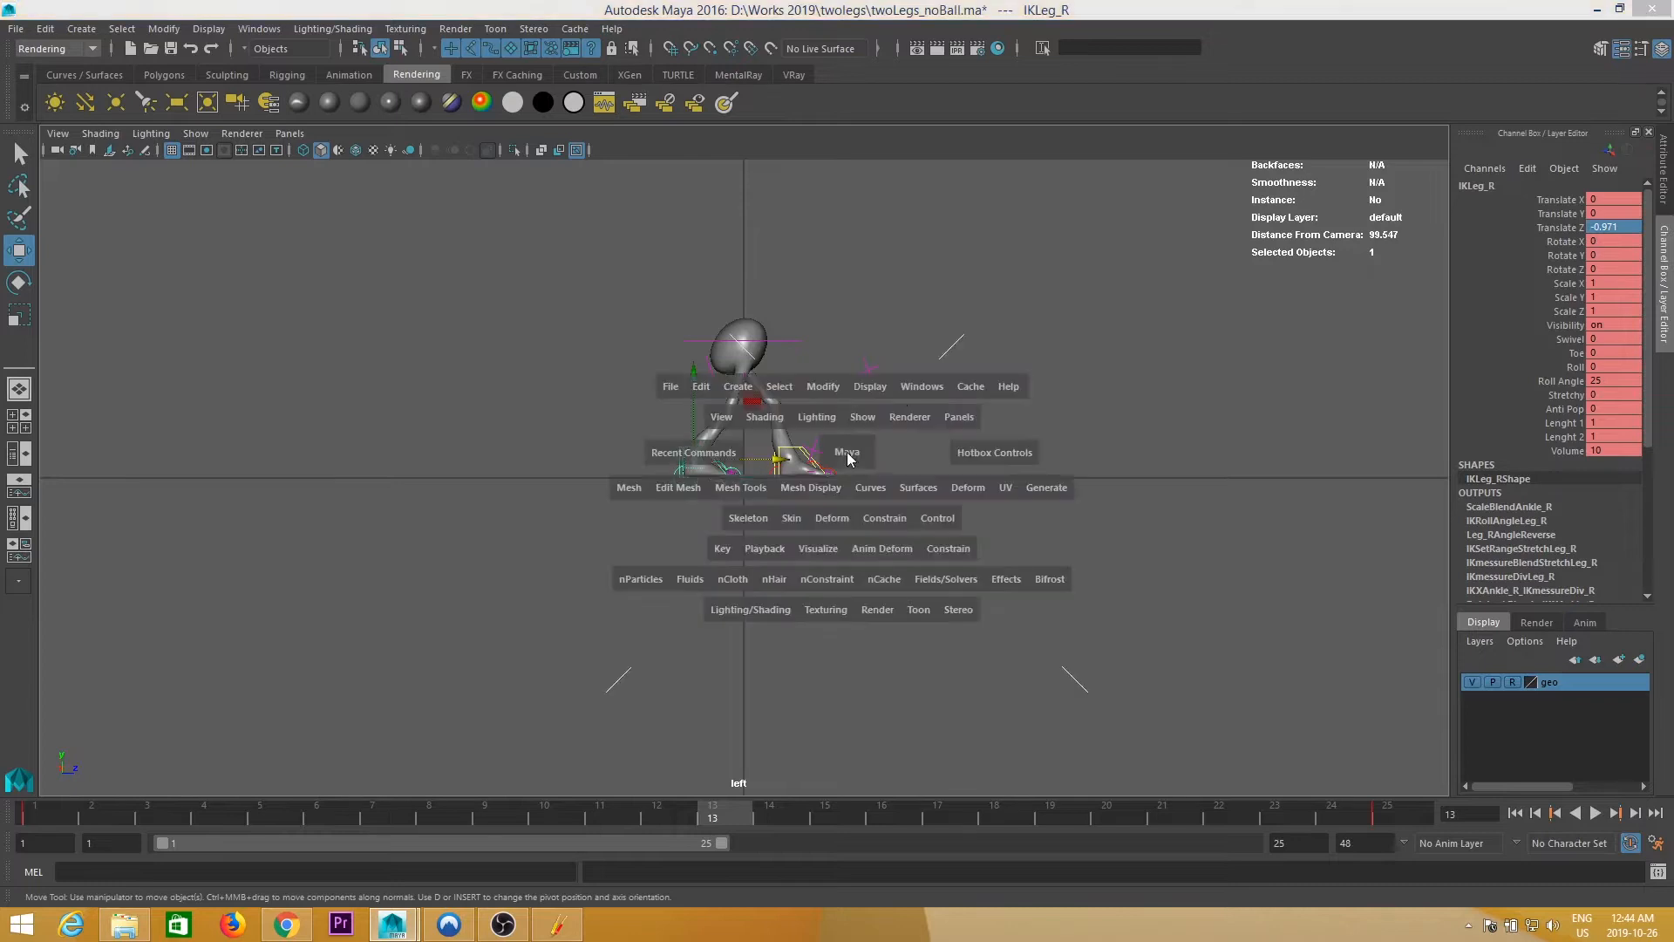
left_click_drag(850, 450, 852, 399)
scroll(743, 614, "up", 5)
left_click_drag(747, 608, 768, 607, "alt")
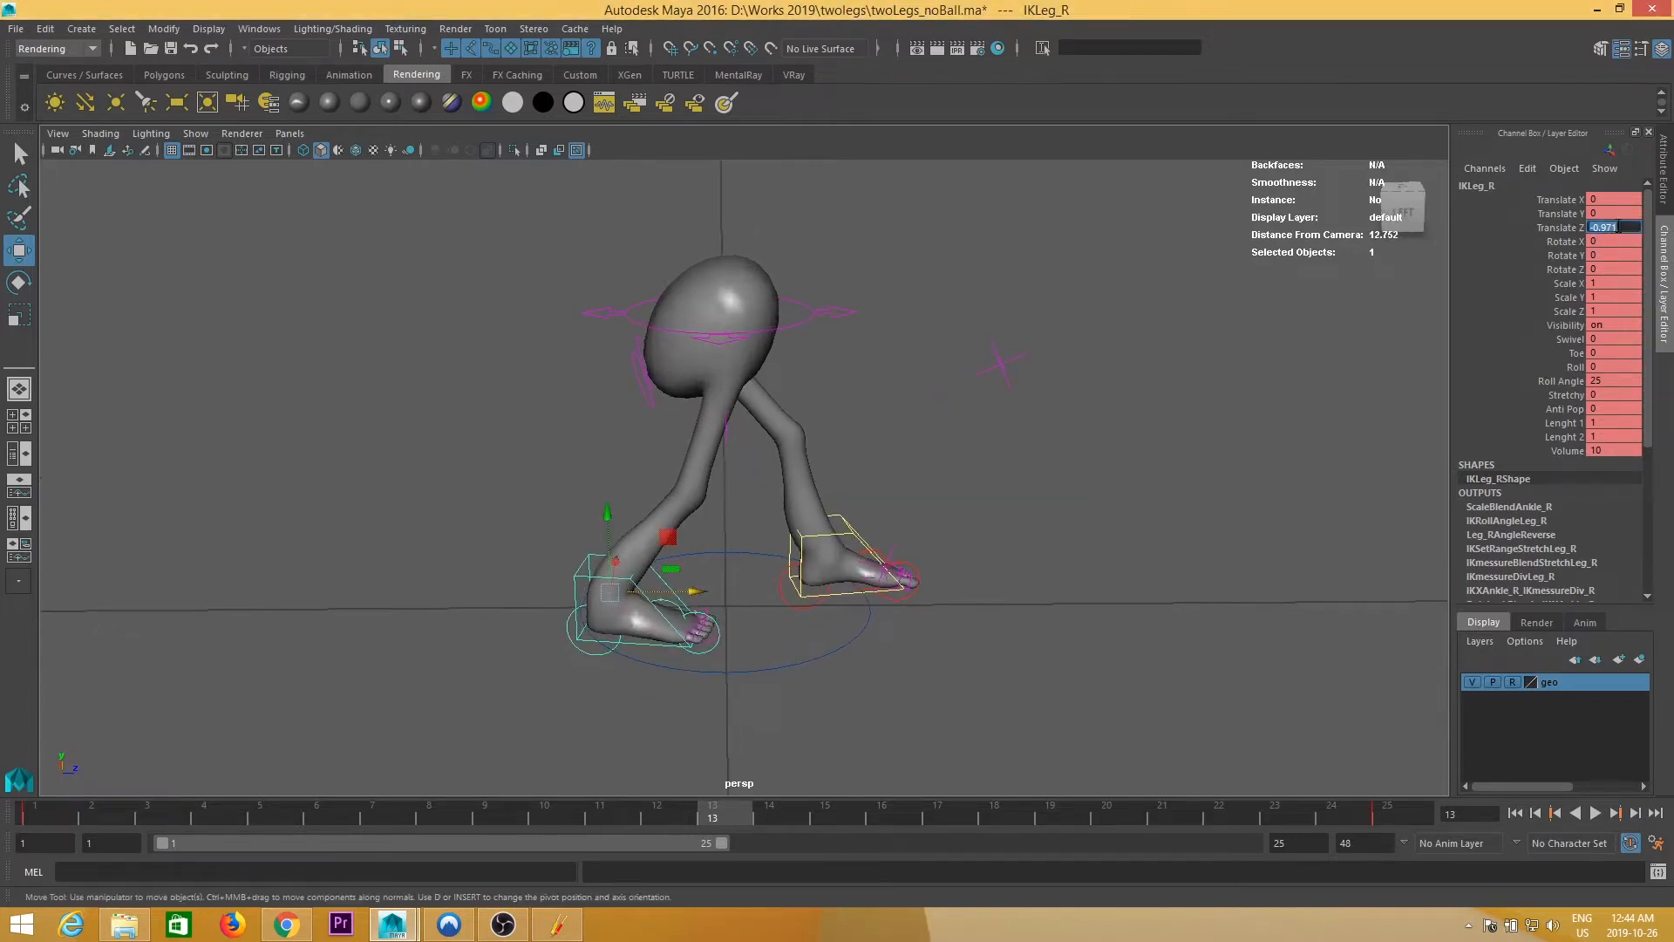
key("Return")
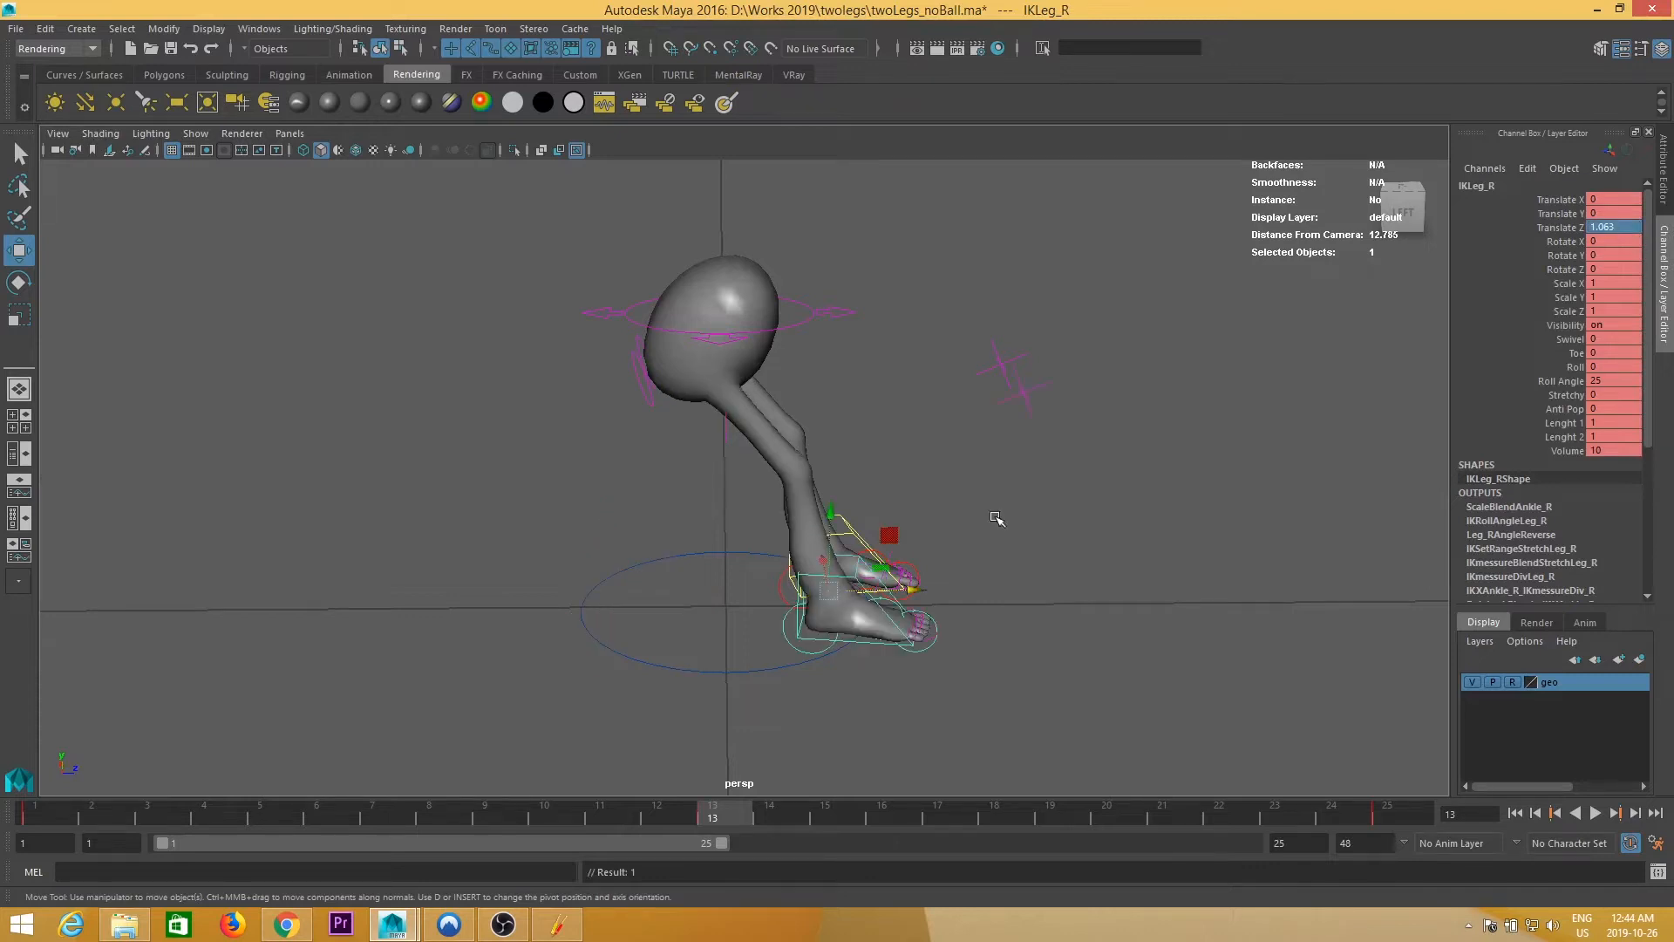
- Try setting the left foot control's Translate Z to -0.971 at frame 1, copied from the right foot control
left_click_drag(682, 815, 10, 813)
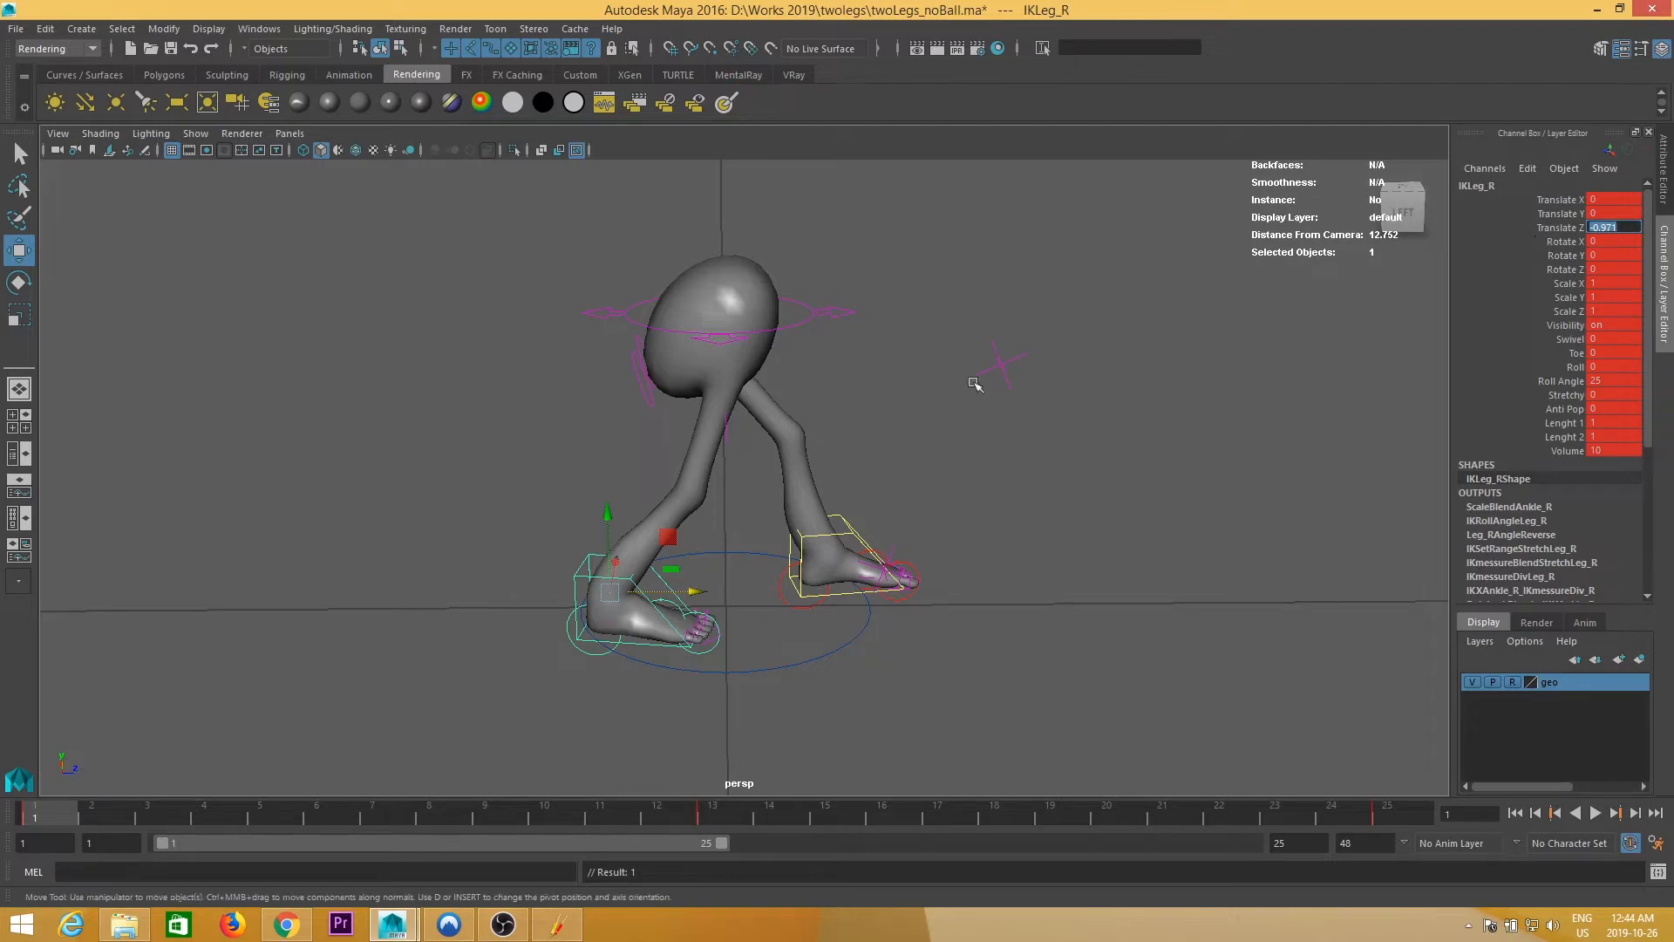
left_click(854, 531)
key("space")
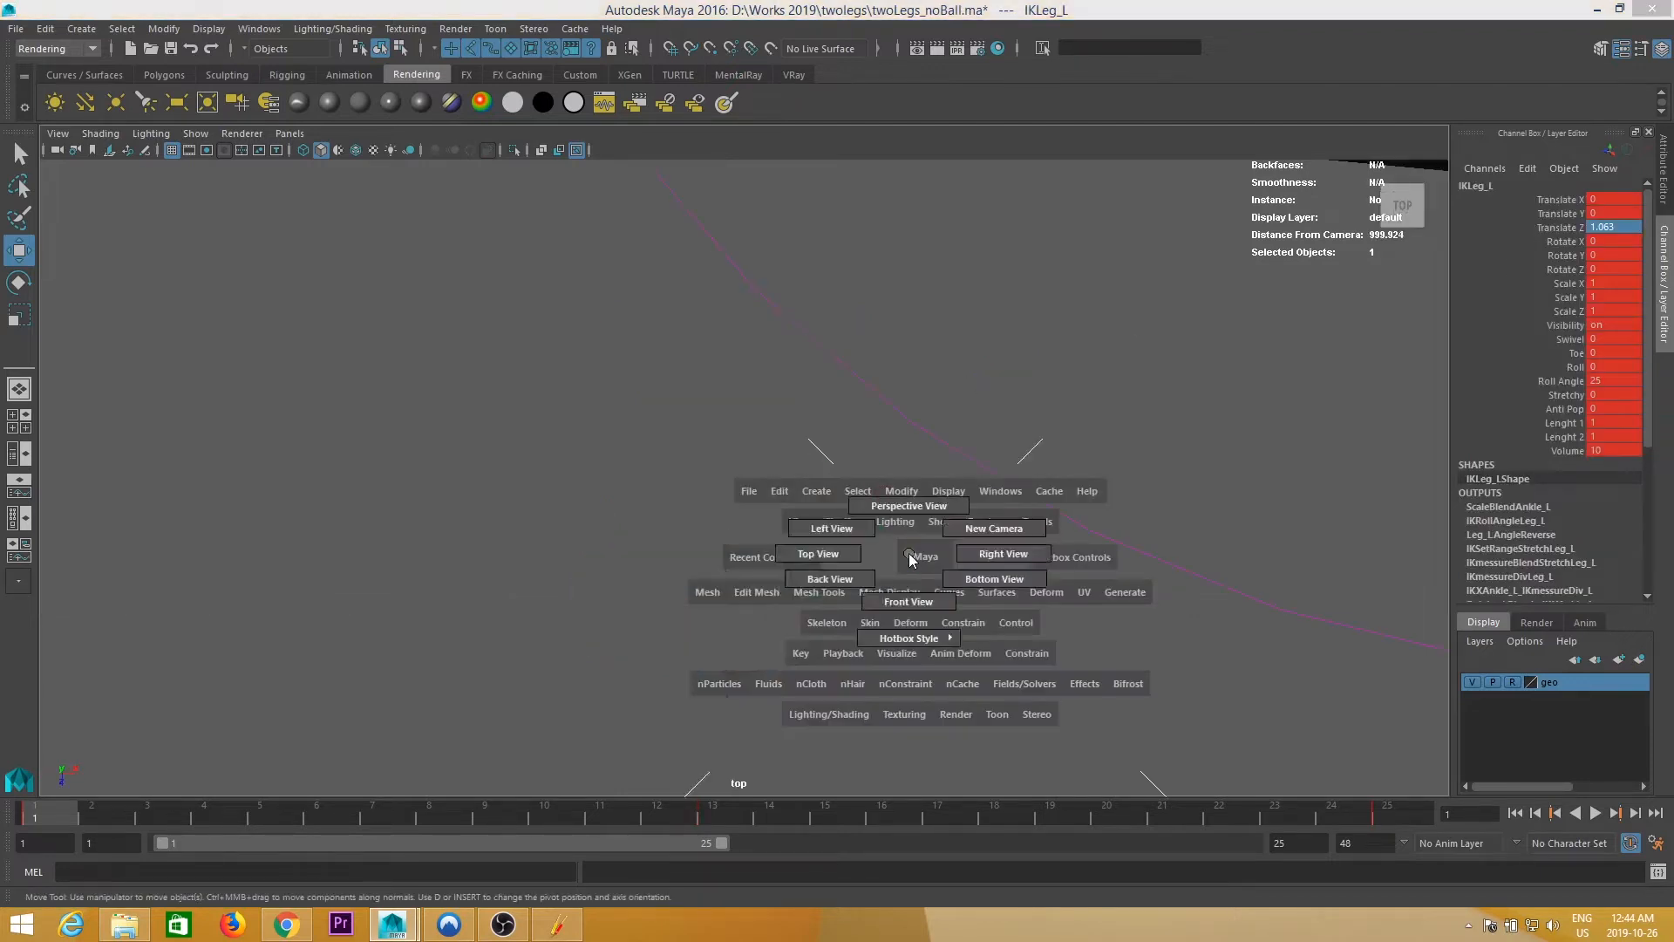
left_click_drag(914, 533, 924, 545)
key("space")
left_click_drag(947, 478, 948, 418)
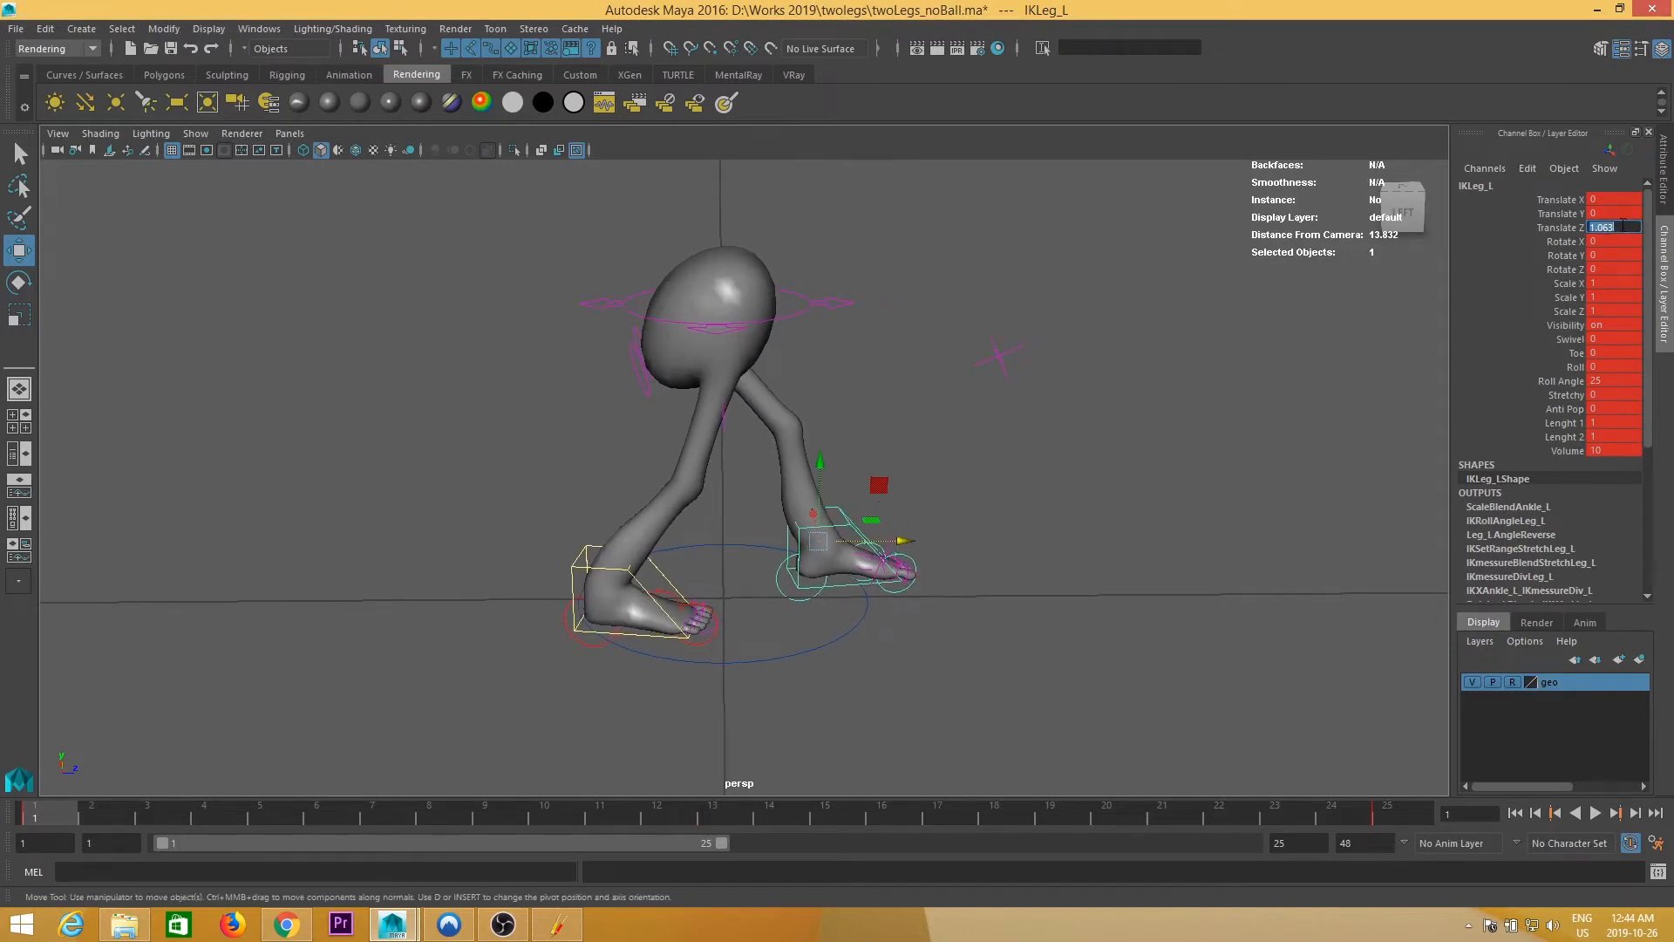
key("Return")
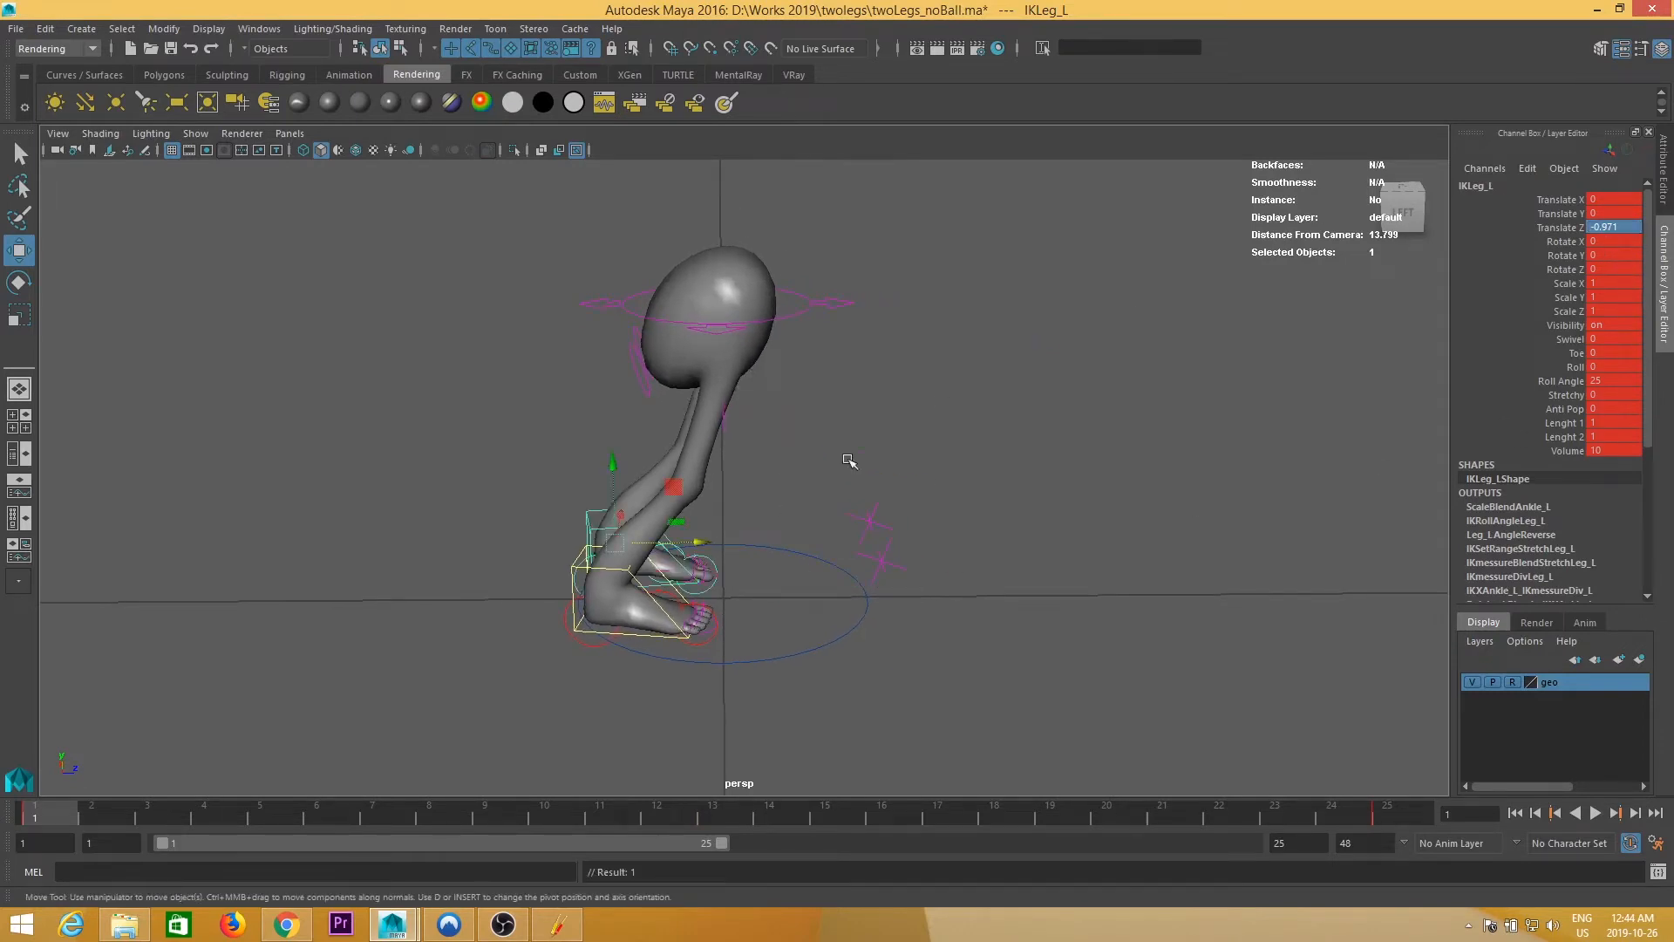
left_click_drag(85, 817, 872, 817)
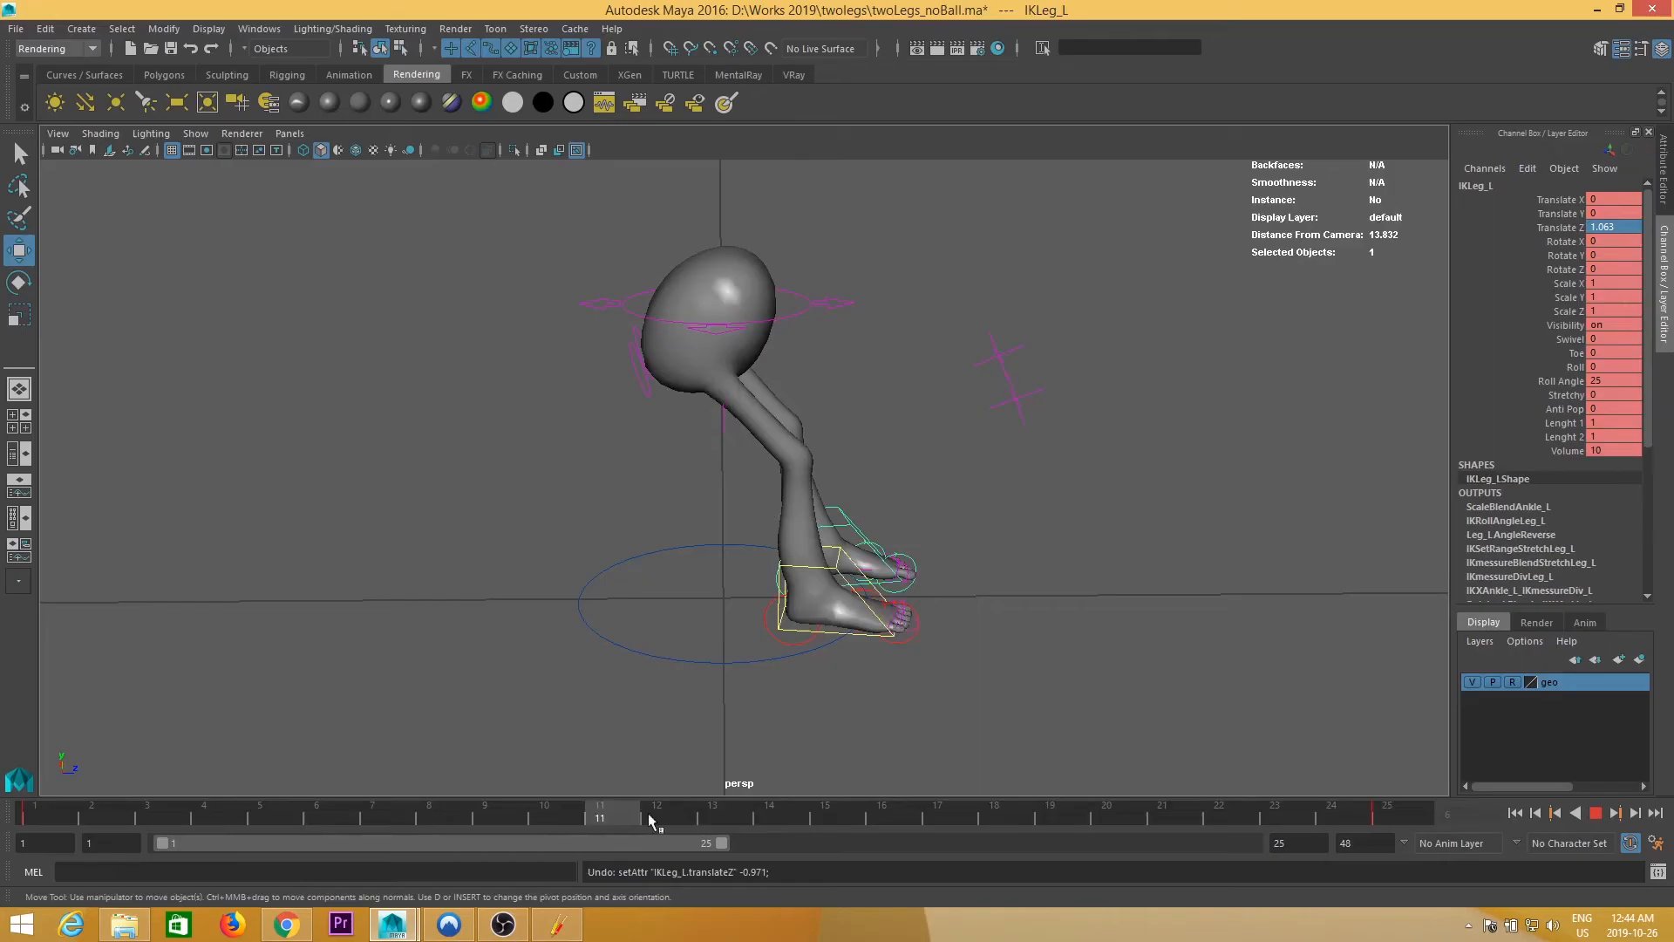
- At frame 13, set the left foot control's Translate Z to -0.971 and play back the swapped stride
left_click_drag(647, 815, 711, 817)
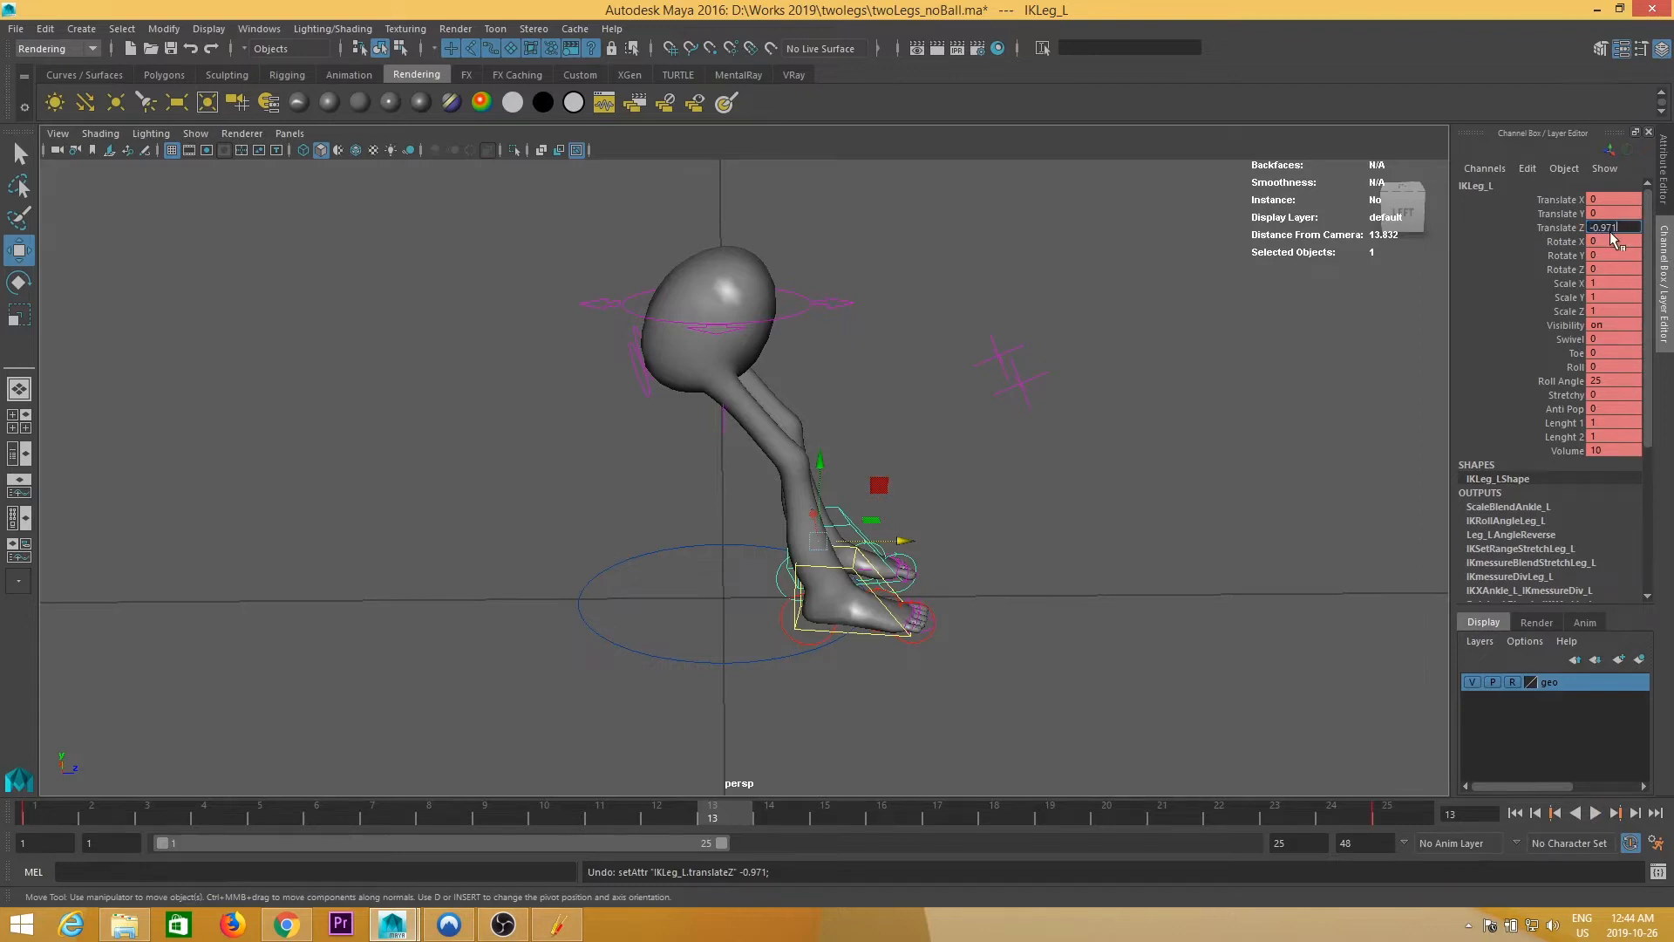
key("Return")
key("alt+v")
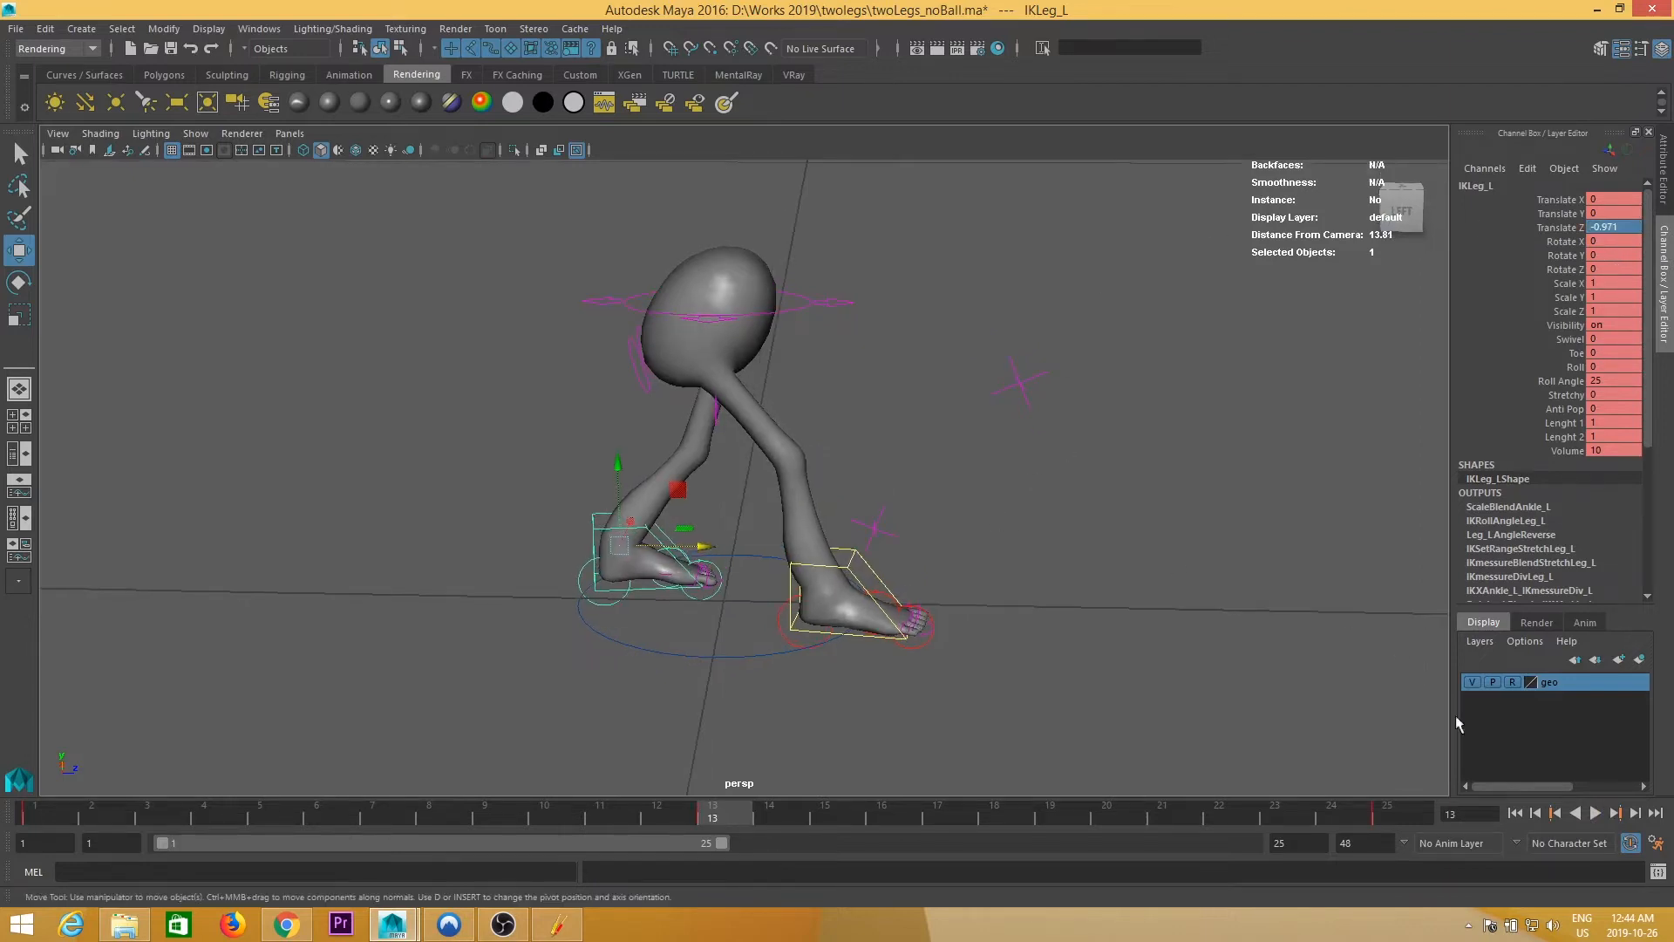
left_click_drag(488, 349, 892, 514, "alt")
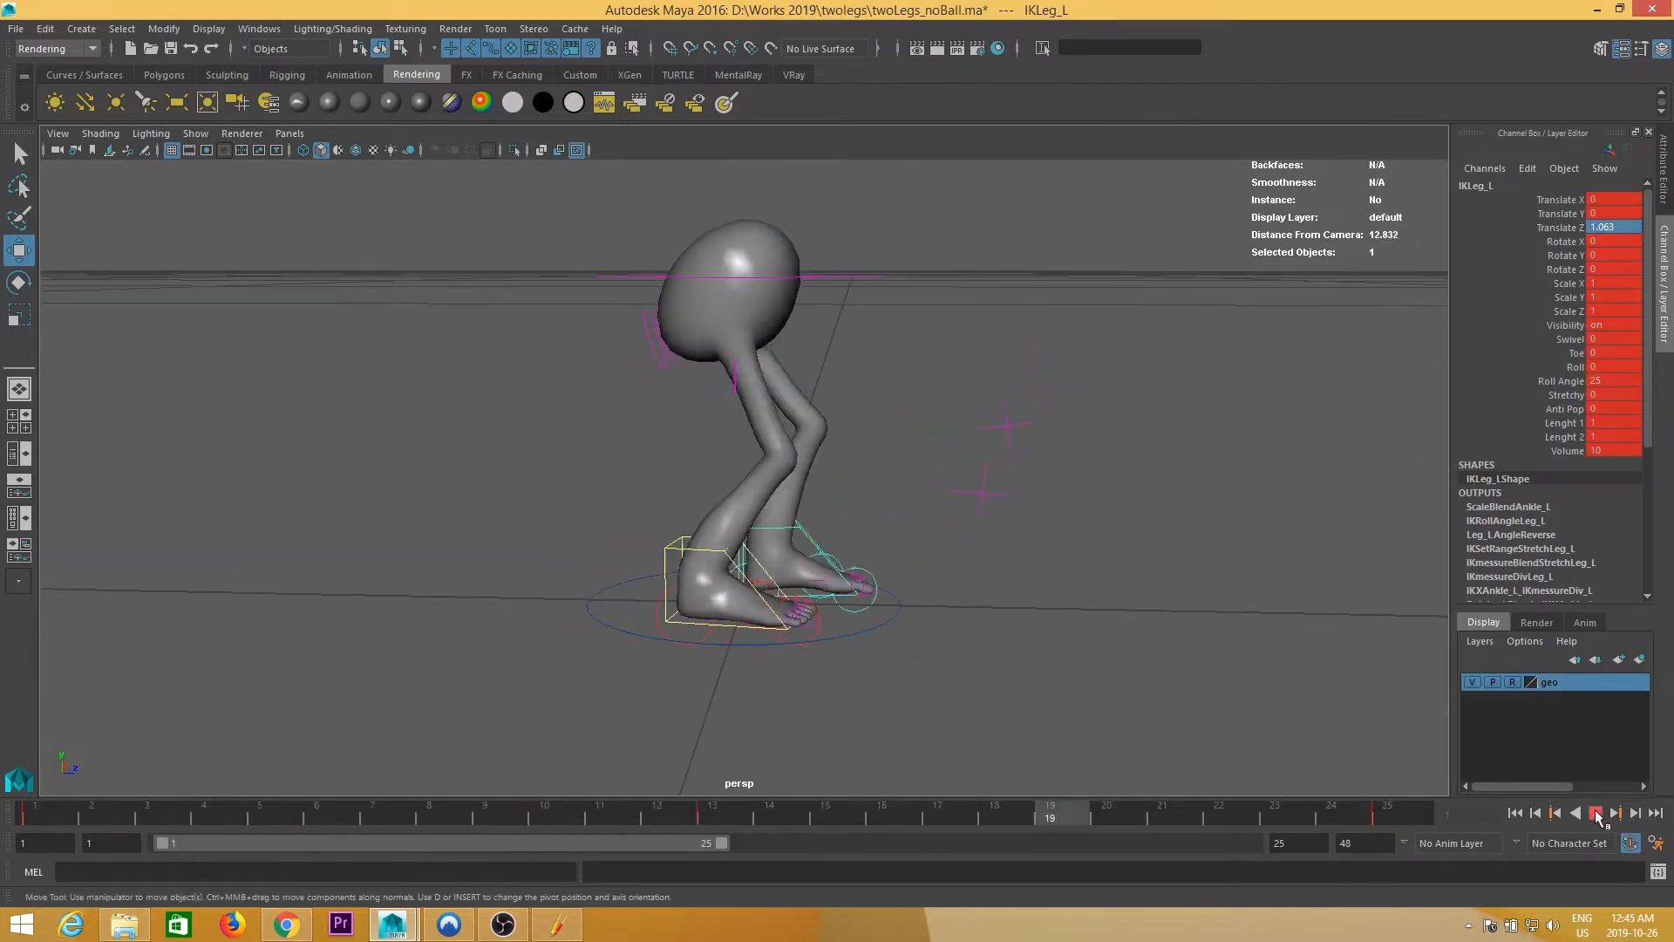
left_click(1595, 813)
- At frame 7, raise the right foot control to a Translate Y of about 0.61 and play back the step
left_click_drag(431, 708, 433, 696, "alt")
left_click_drag(66, 815, 375, 844)
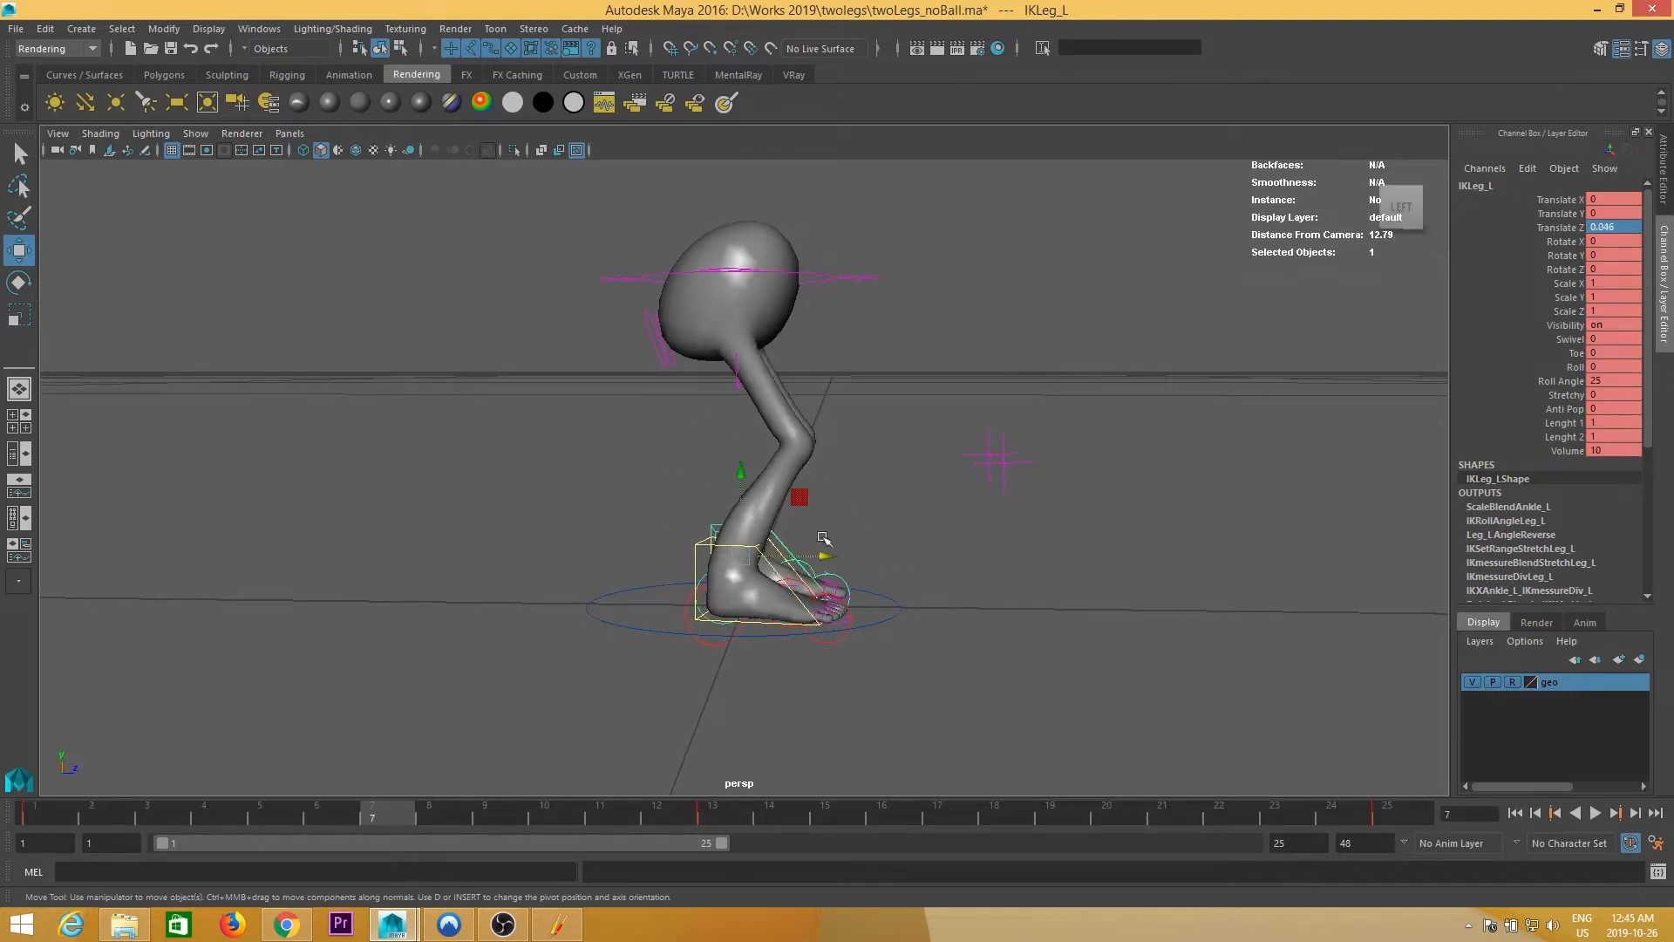
left_click(740, 643)
key("alt+v")
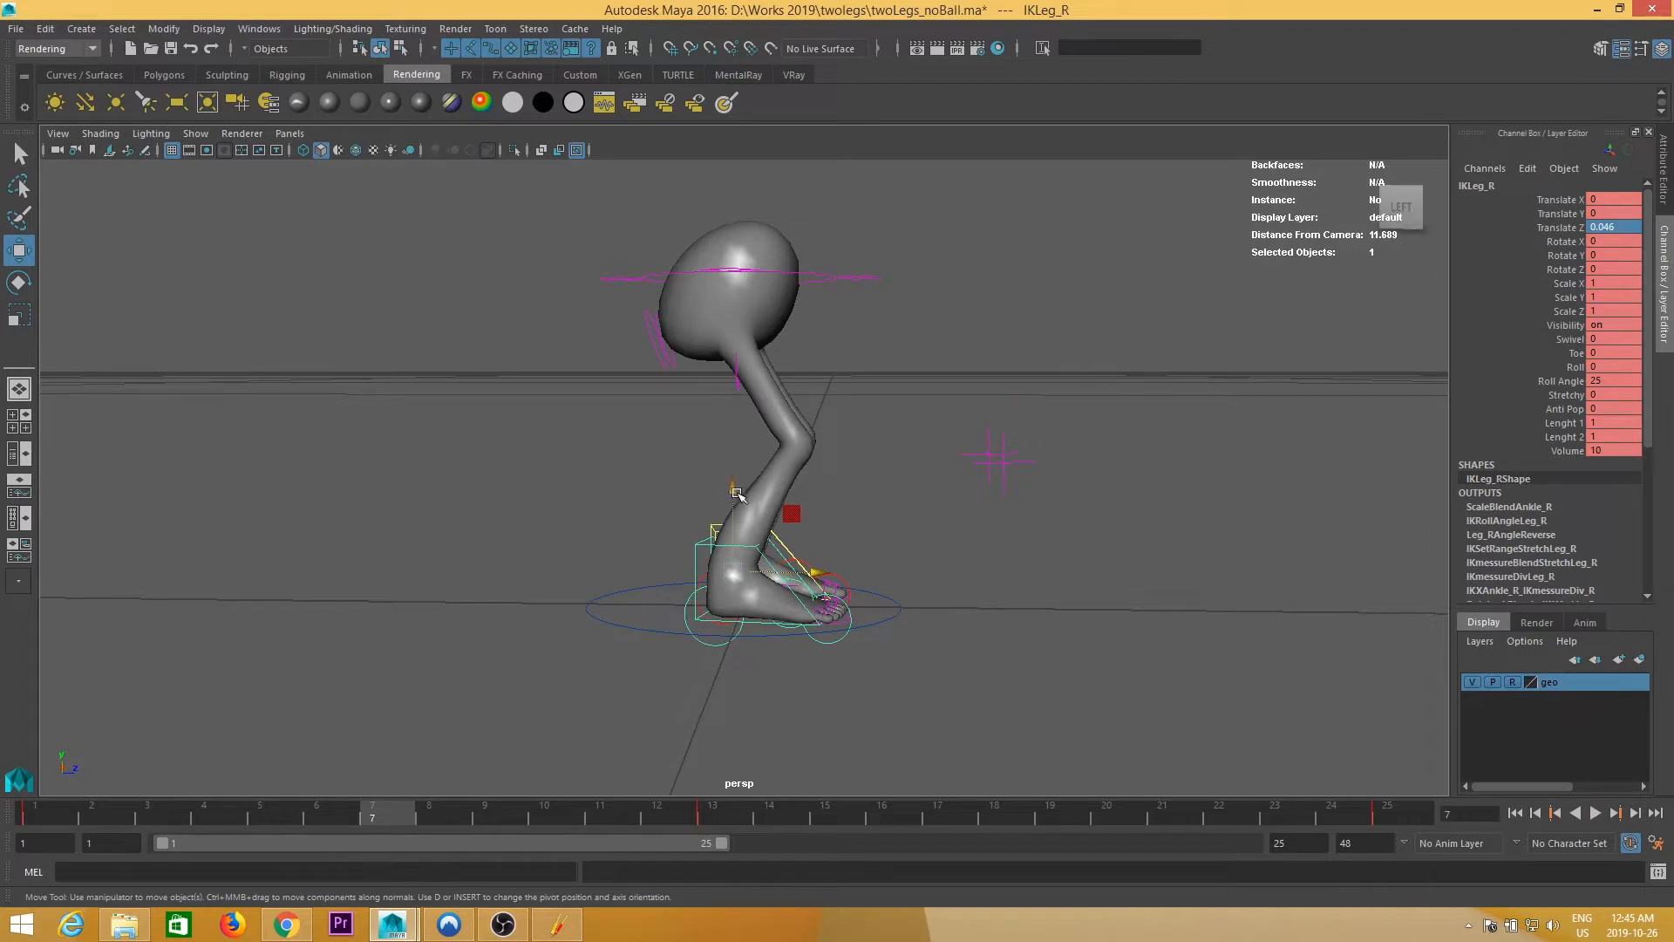
left_click(715, 819)
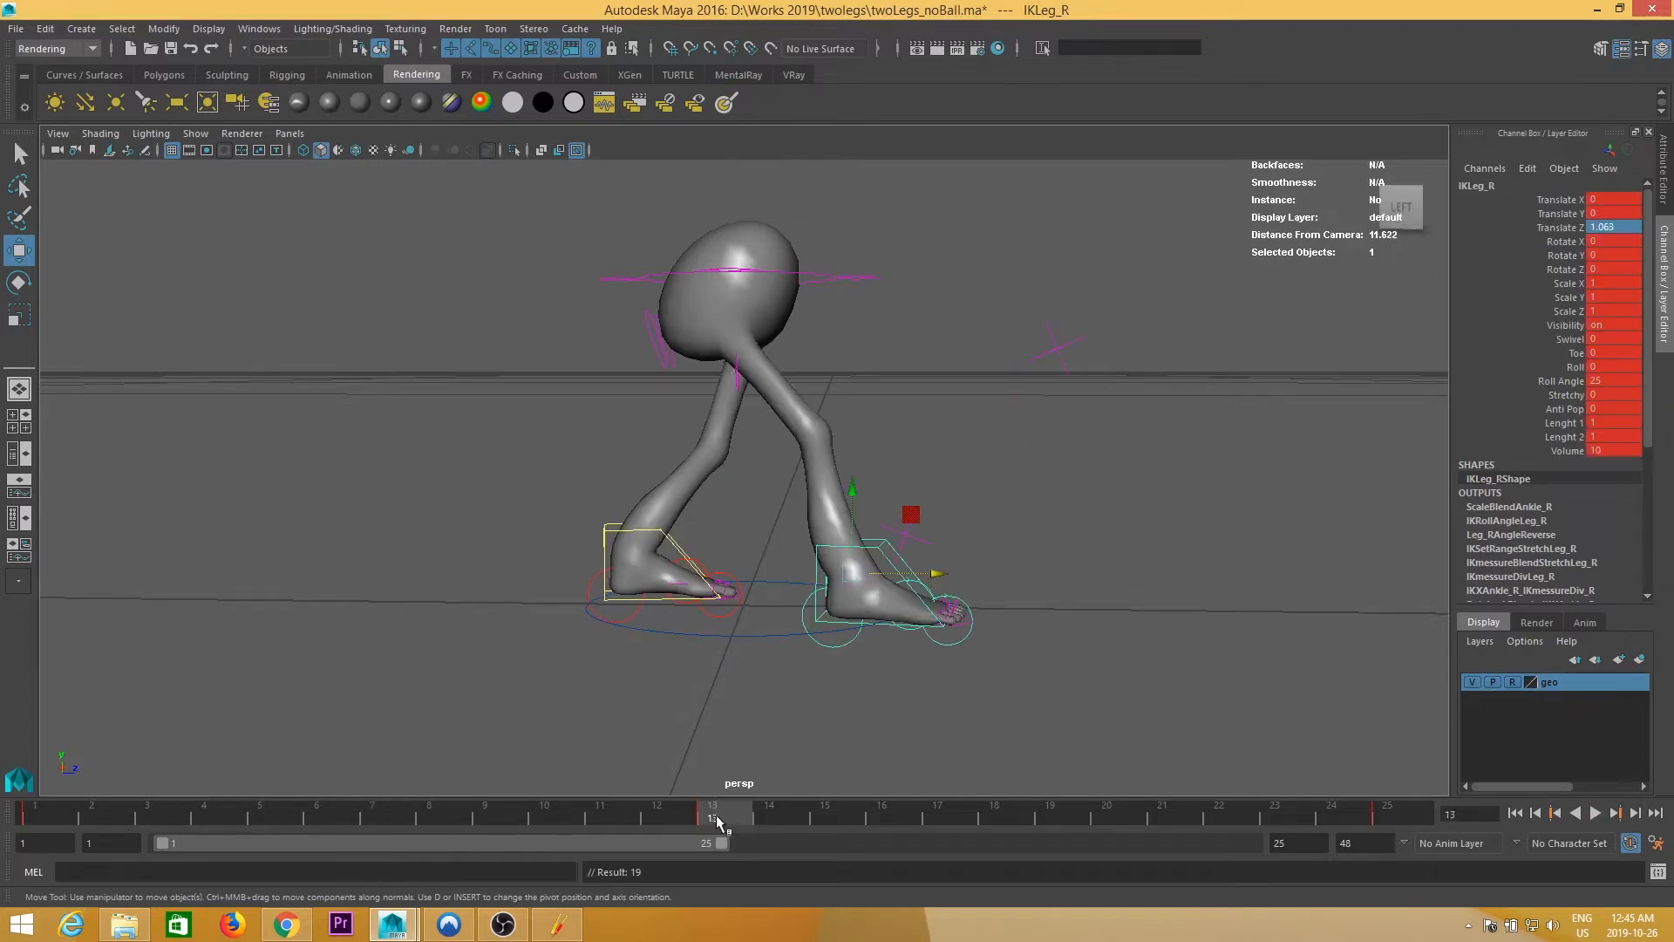
left_click_drag(720, 818, 441, 819)
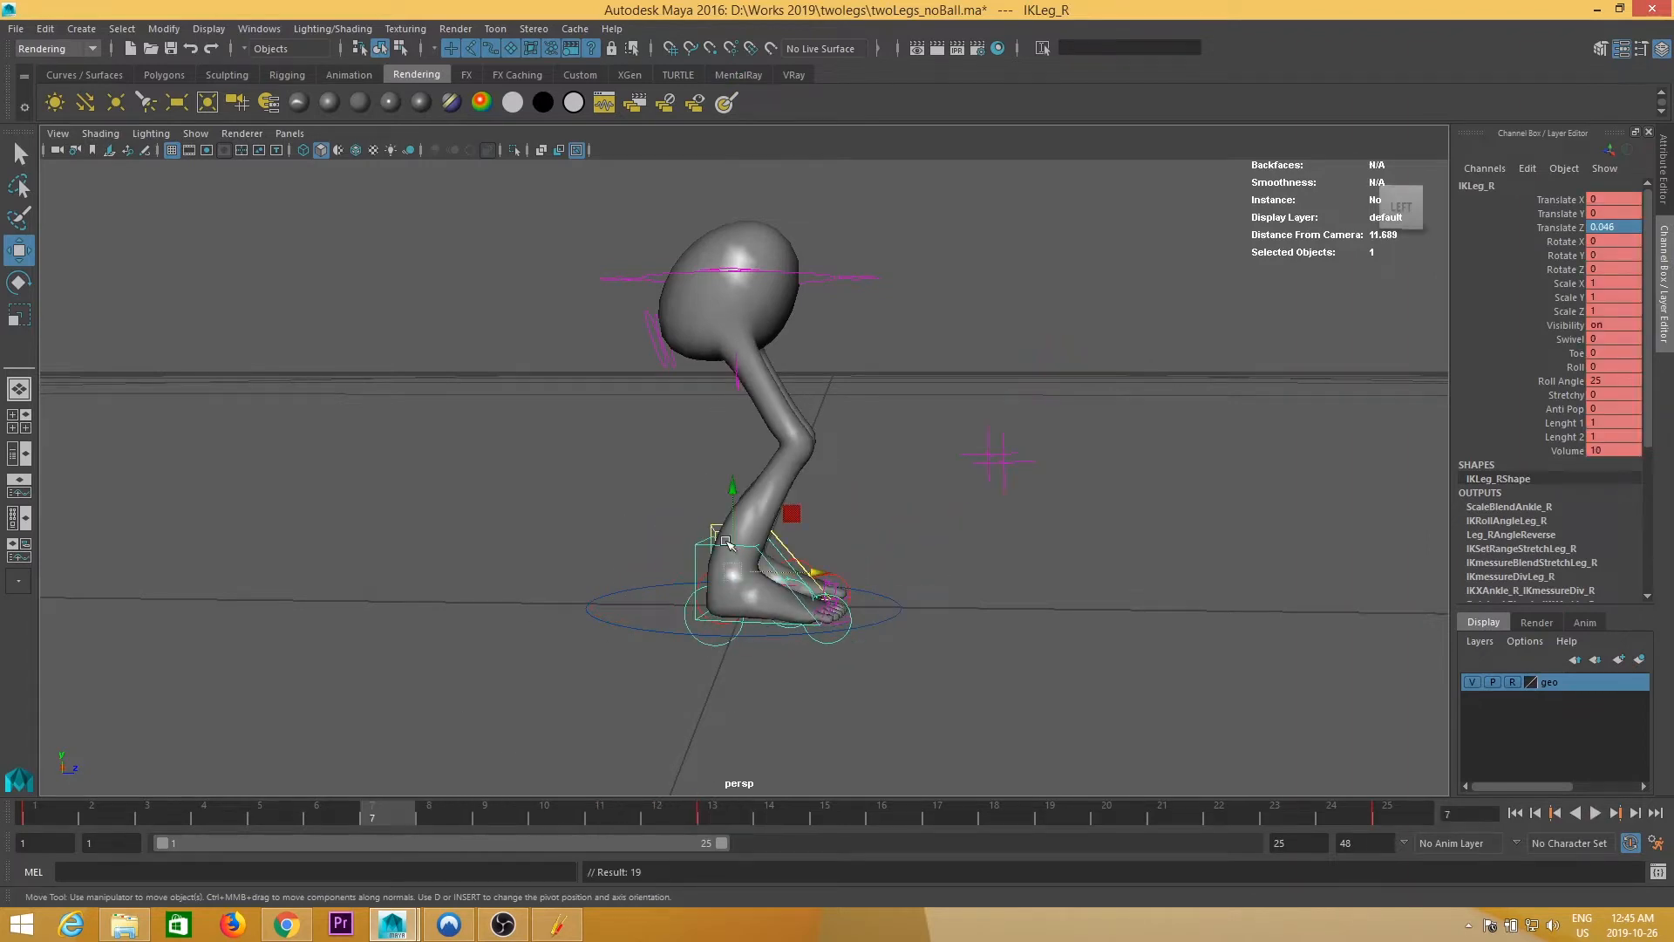
left_click_drag(733, 493, 736, 461)
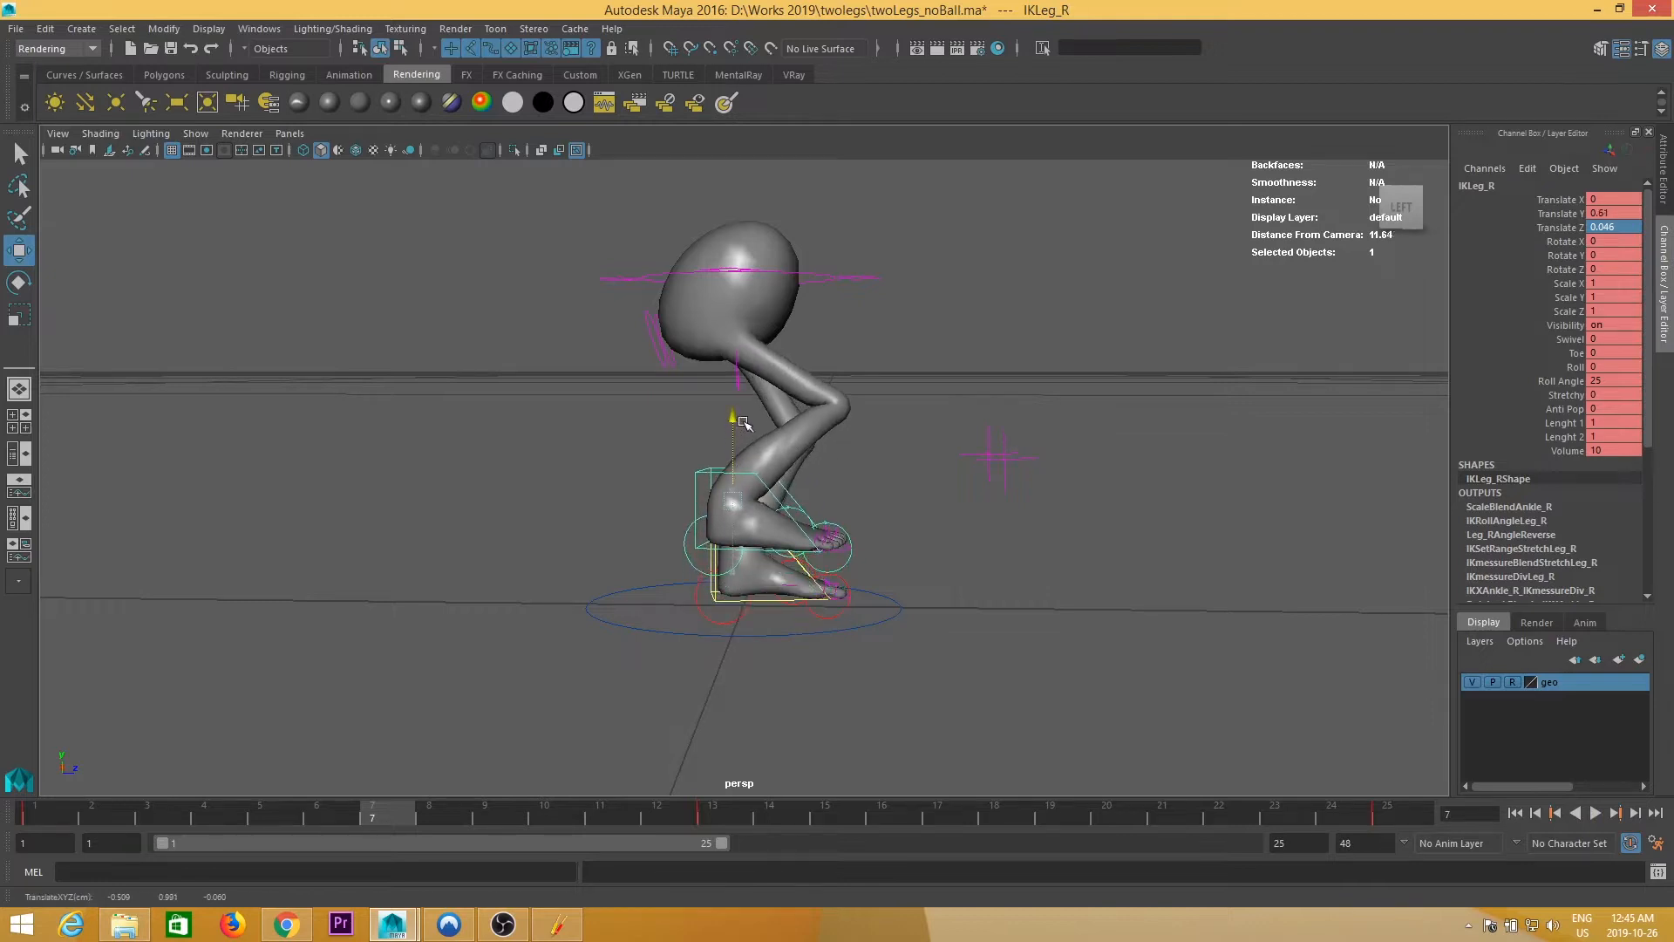
key("alt+v")
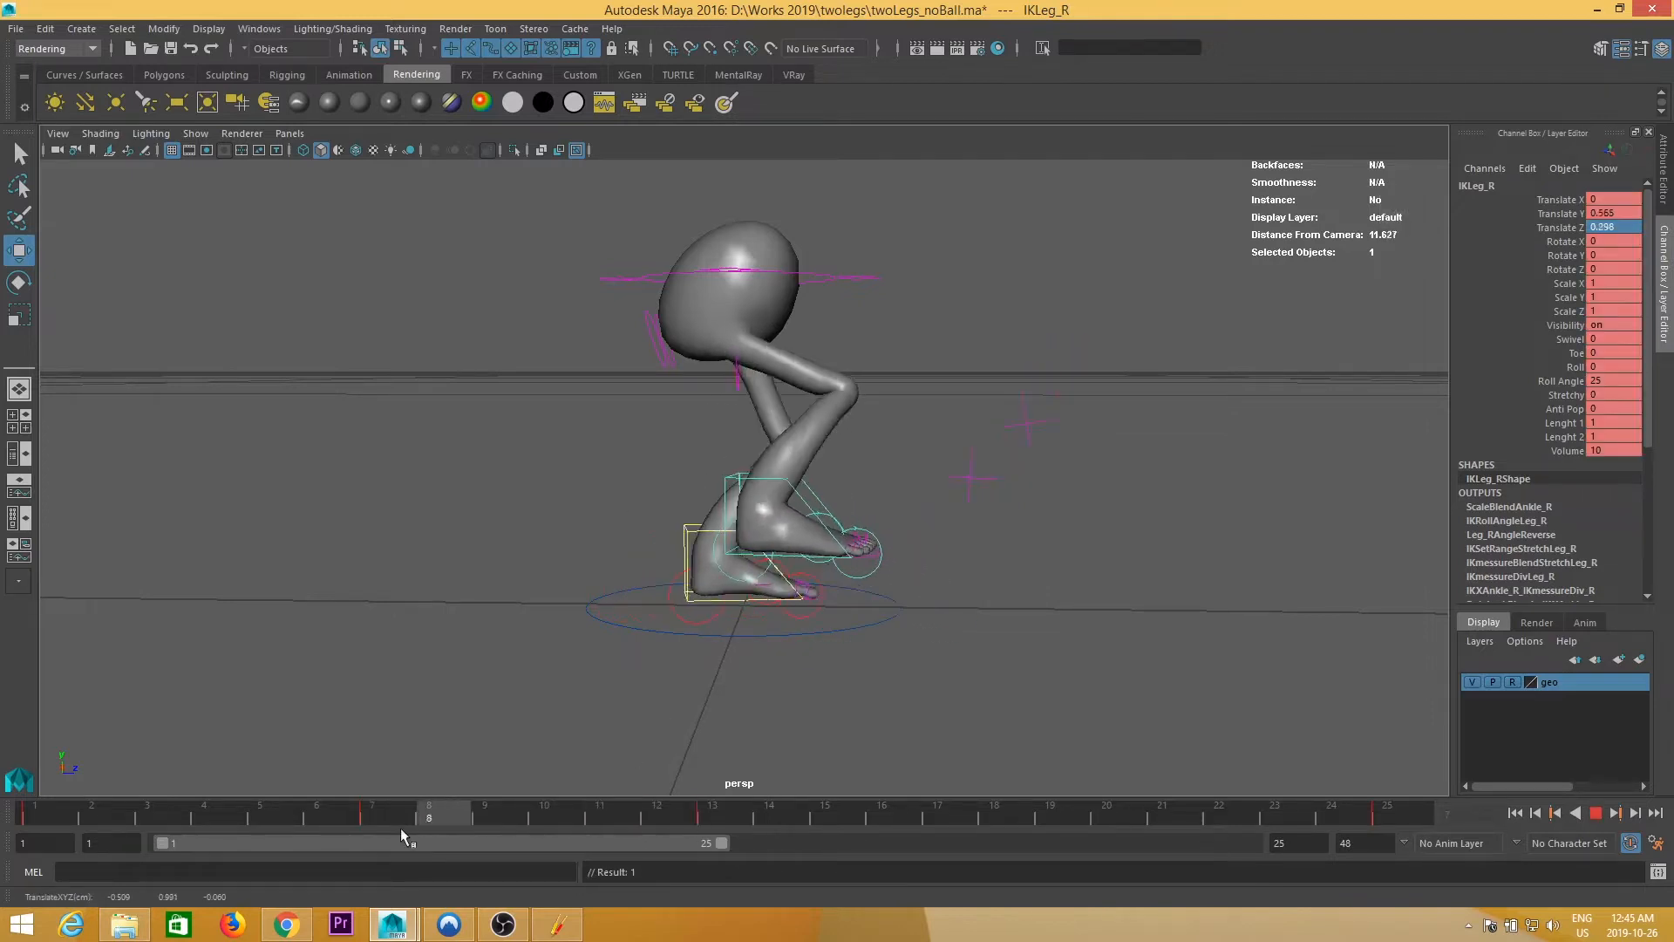
key("alt+v")
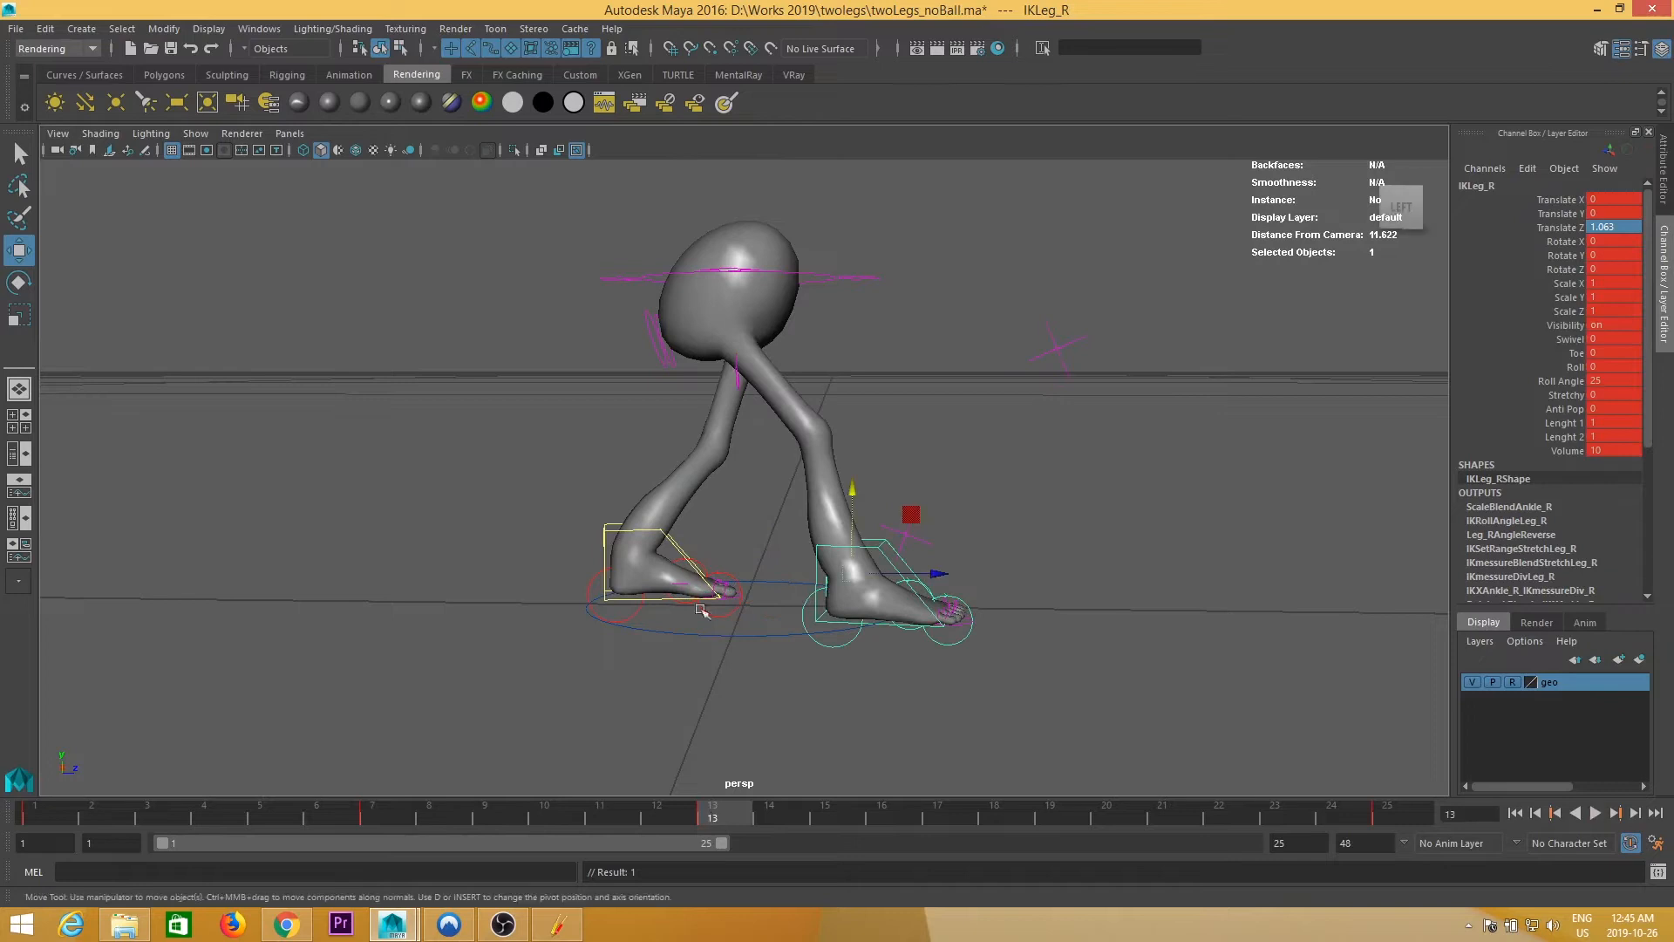
- At frame 19, raise the left foot control to a Translate Y of about 0.38
left_click(657, 528)
left_click_drag(722, 821, 1050, 820)
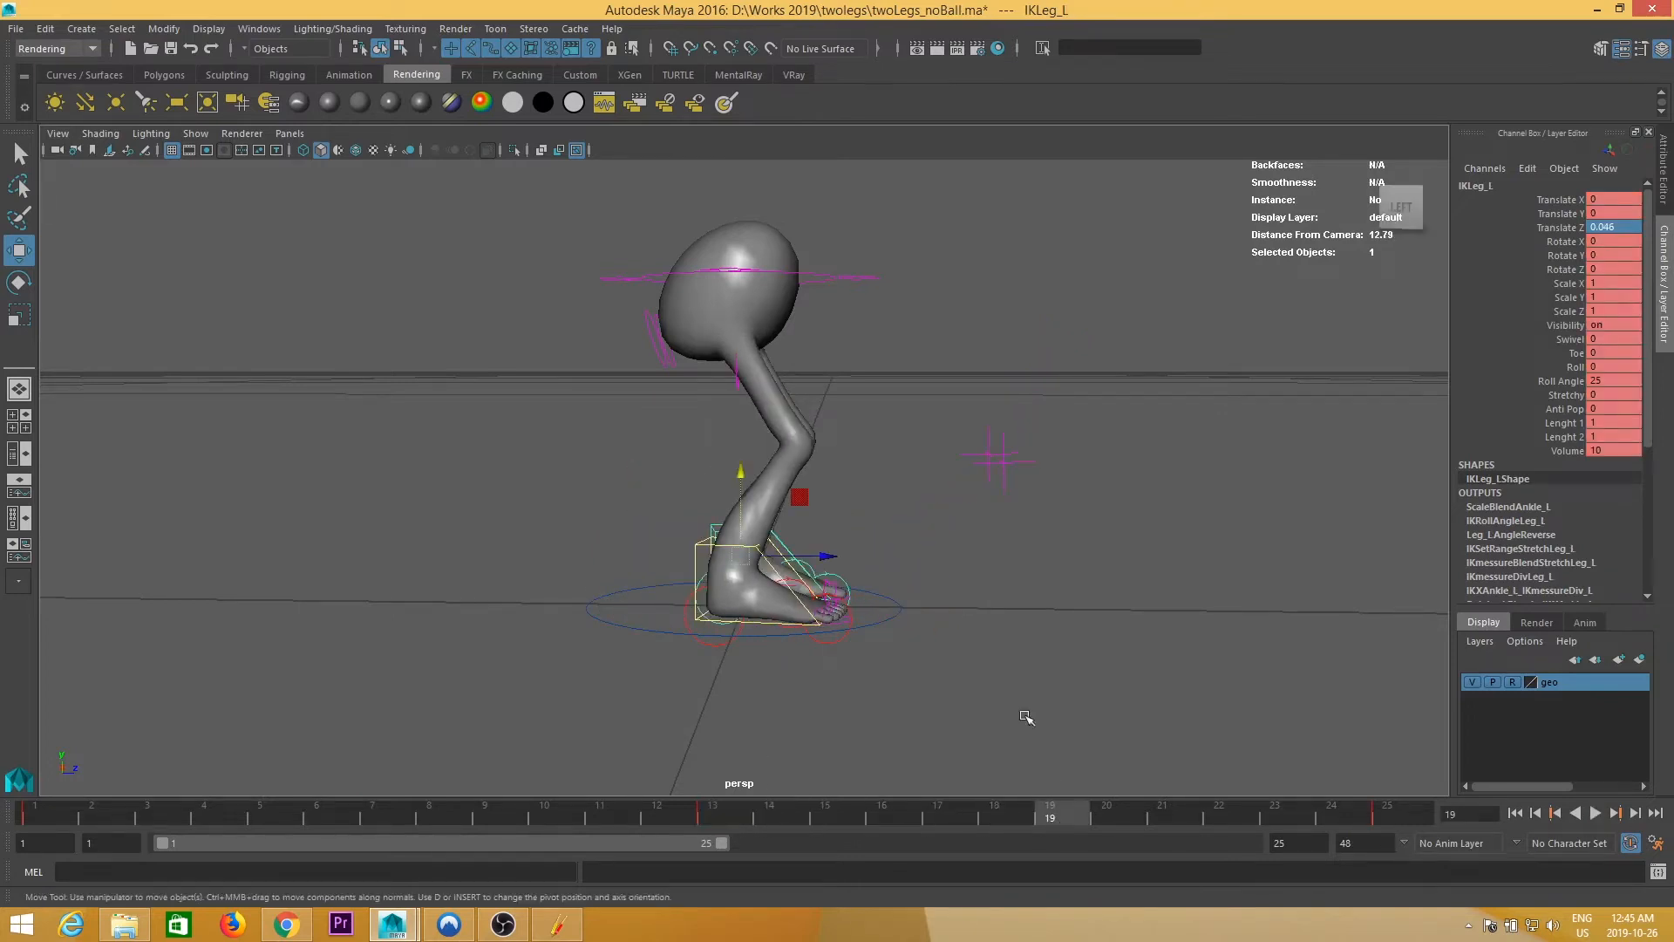
left_click_drag(751, 491, 748, 437)
left_click_drag(1021, 523, 978, 328, "alt")
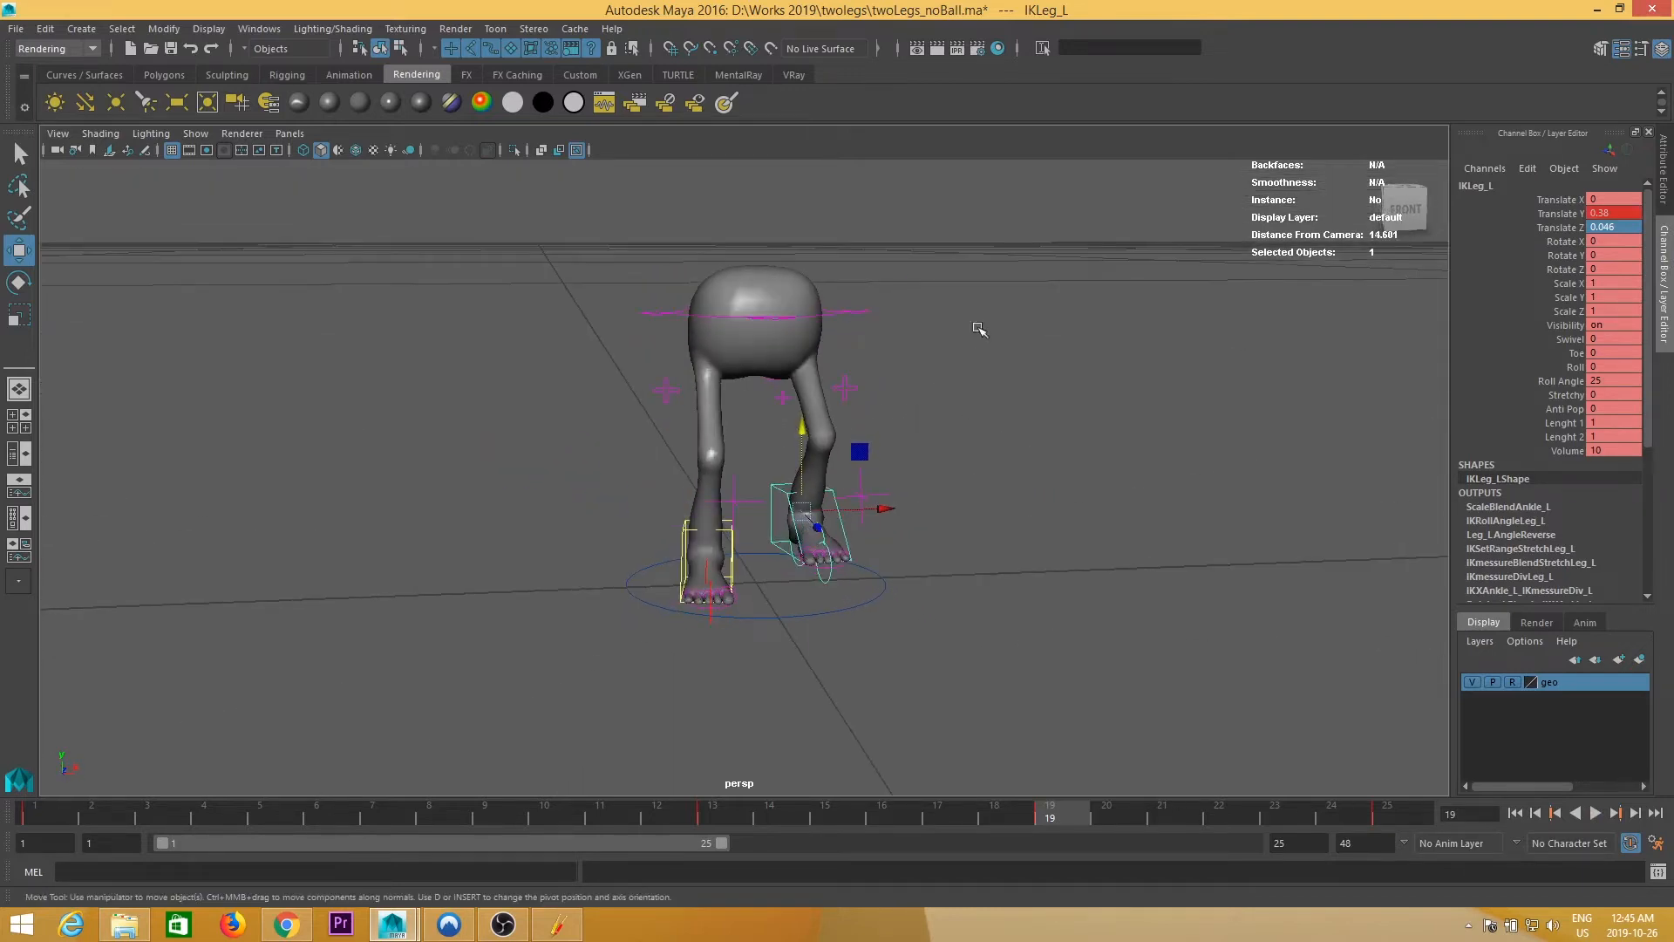
- Review the body's motion, raise the root control slightly at frame 6, and scrub through the following frames
left_click(861, 312)
left_click_drag(697, 393, 814, 407, "alt")
right_click_drag(814, 407, 677, 418, "alt")
left_click_drag(676, 419, 724, 445, "alt")
right_click_drag(724, 444, 756, 496, "alt")
left_click_drag(756, 495, 760, 476, "alt")
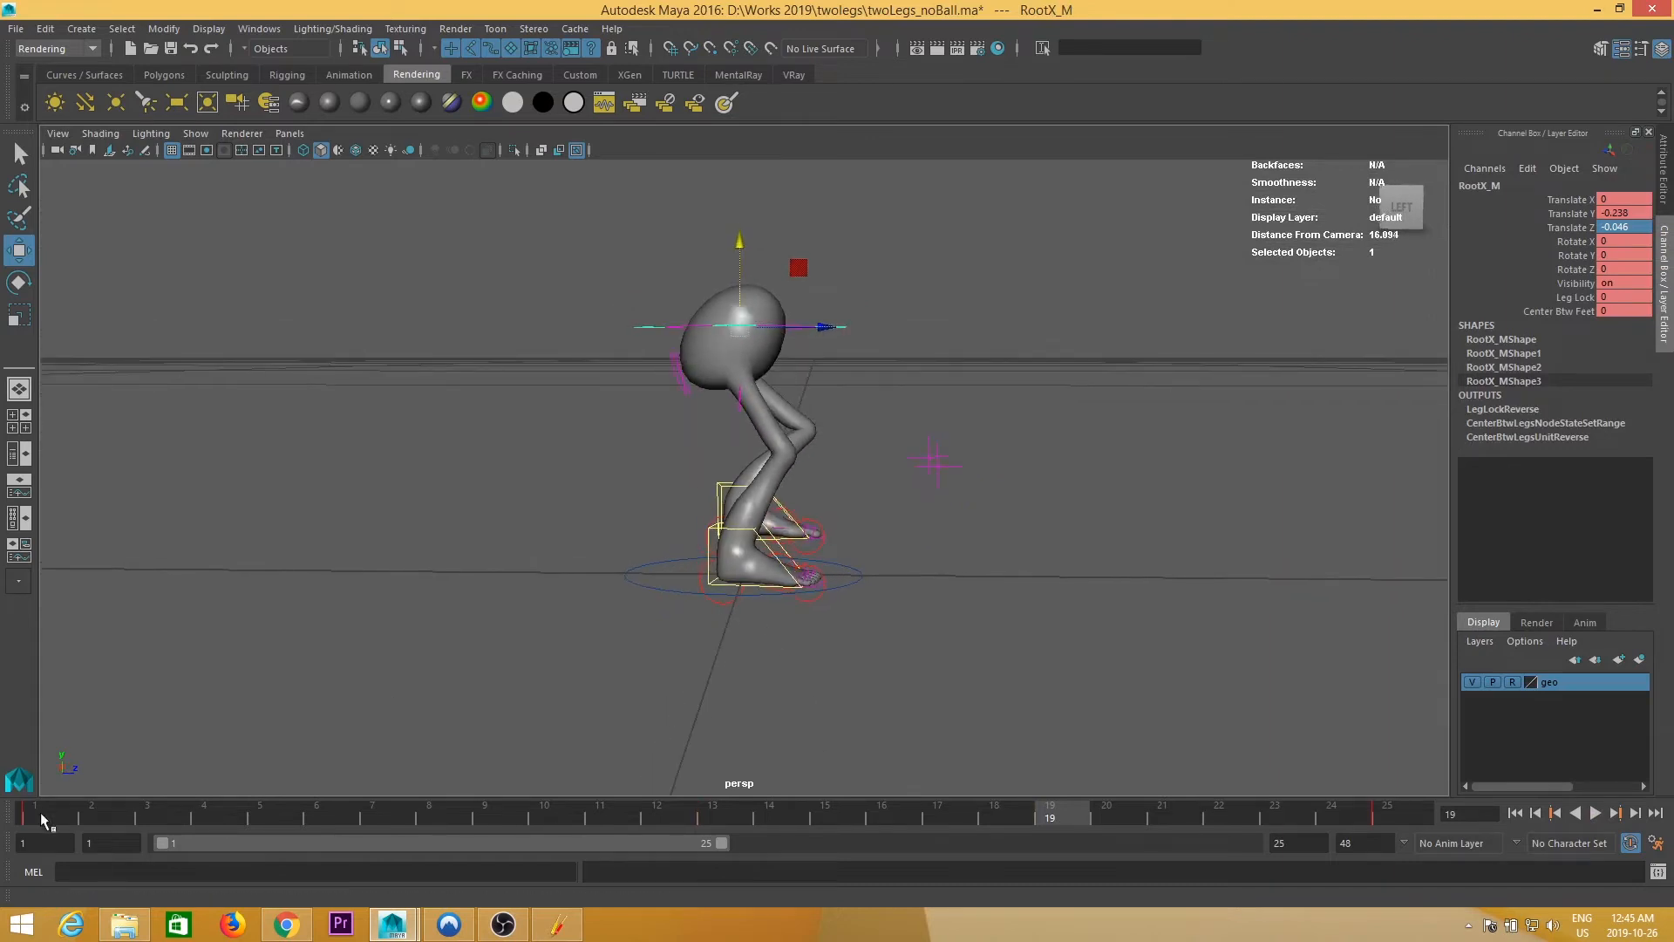
left_click_drag(42, 811, 727, 821)
key("alt+v")
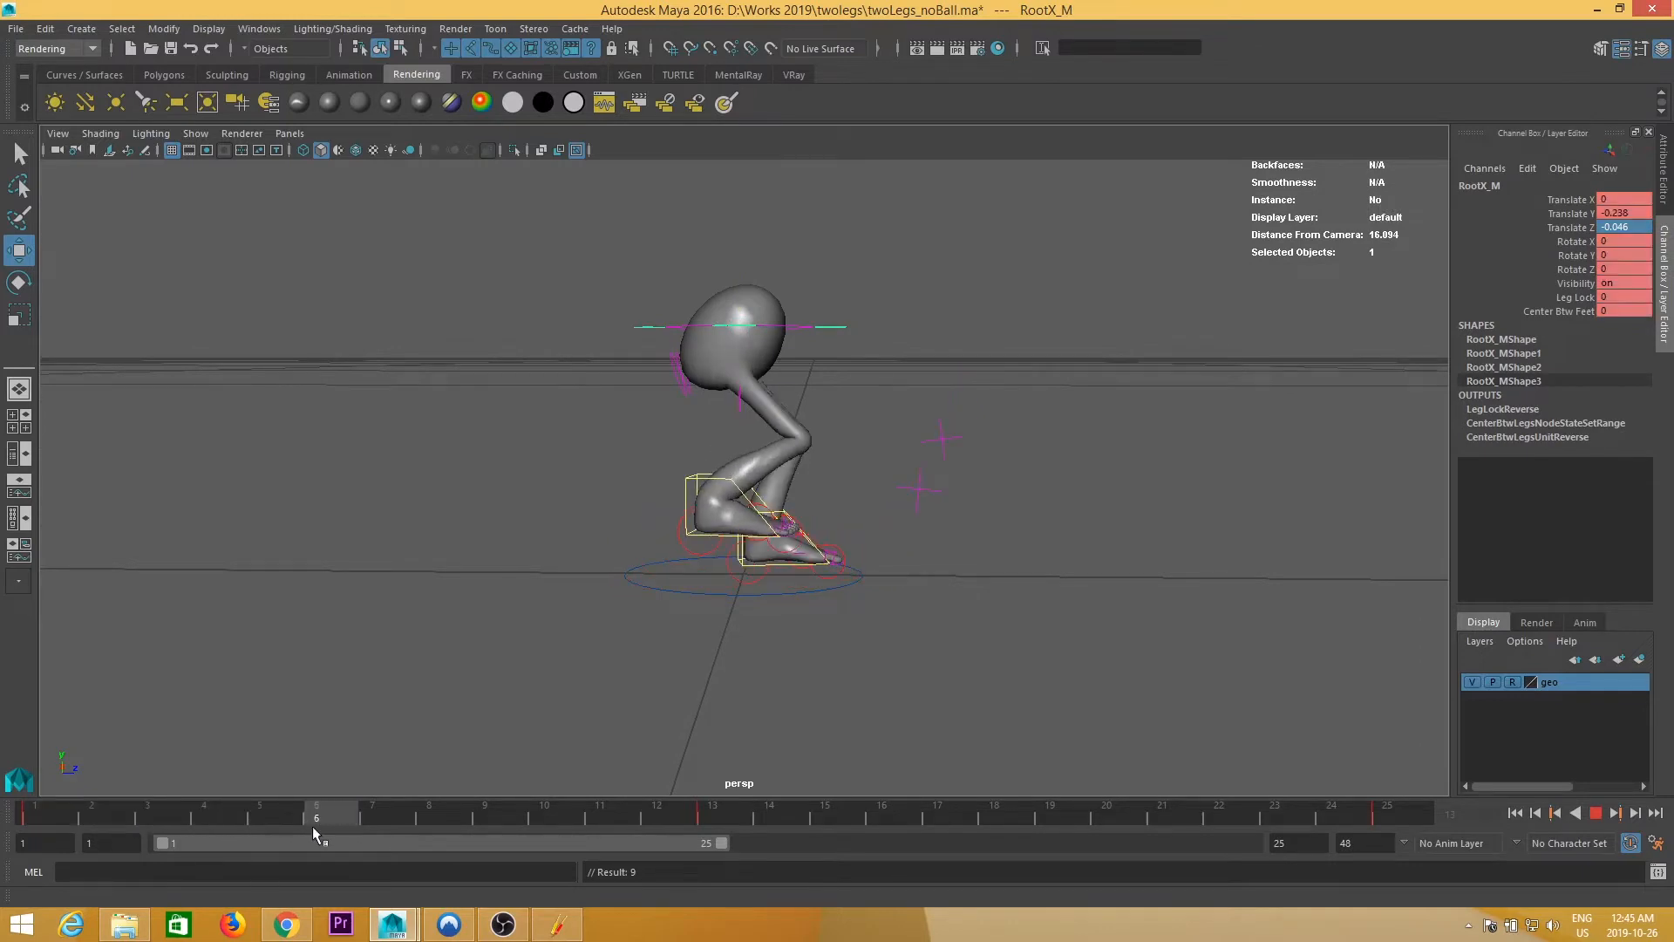
key("alt+v")
left_click_drag(740, 243, 741, 223)
left_click_drag(338, 825, 684, 824)
mouse_move(723, 567)
left_mouse_down("alt")
mouse_move(751, 586)
mouse_move(729, 591)
left_mouse_up("alt")
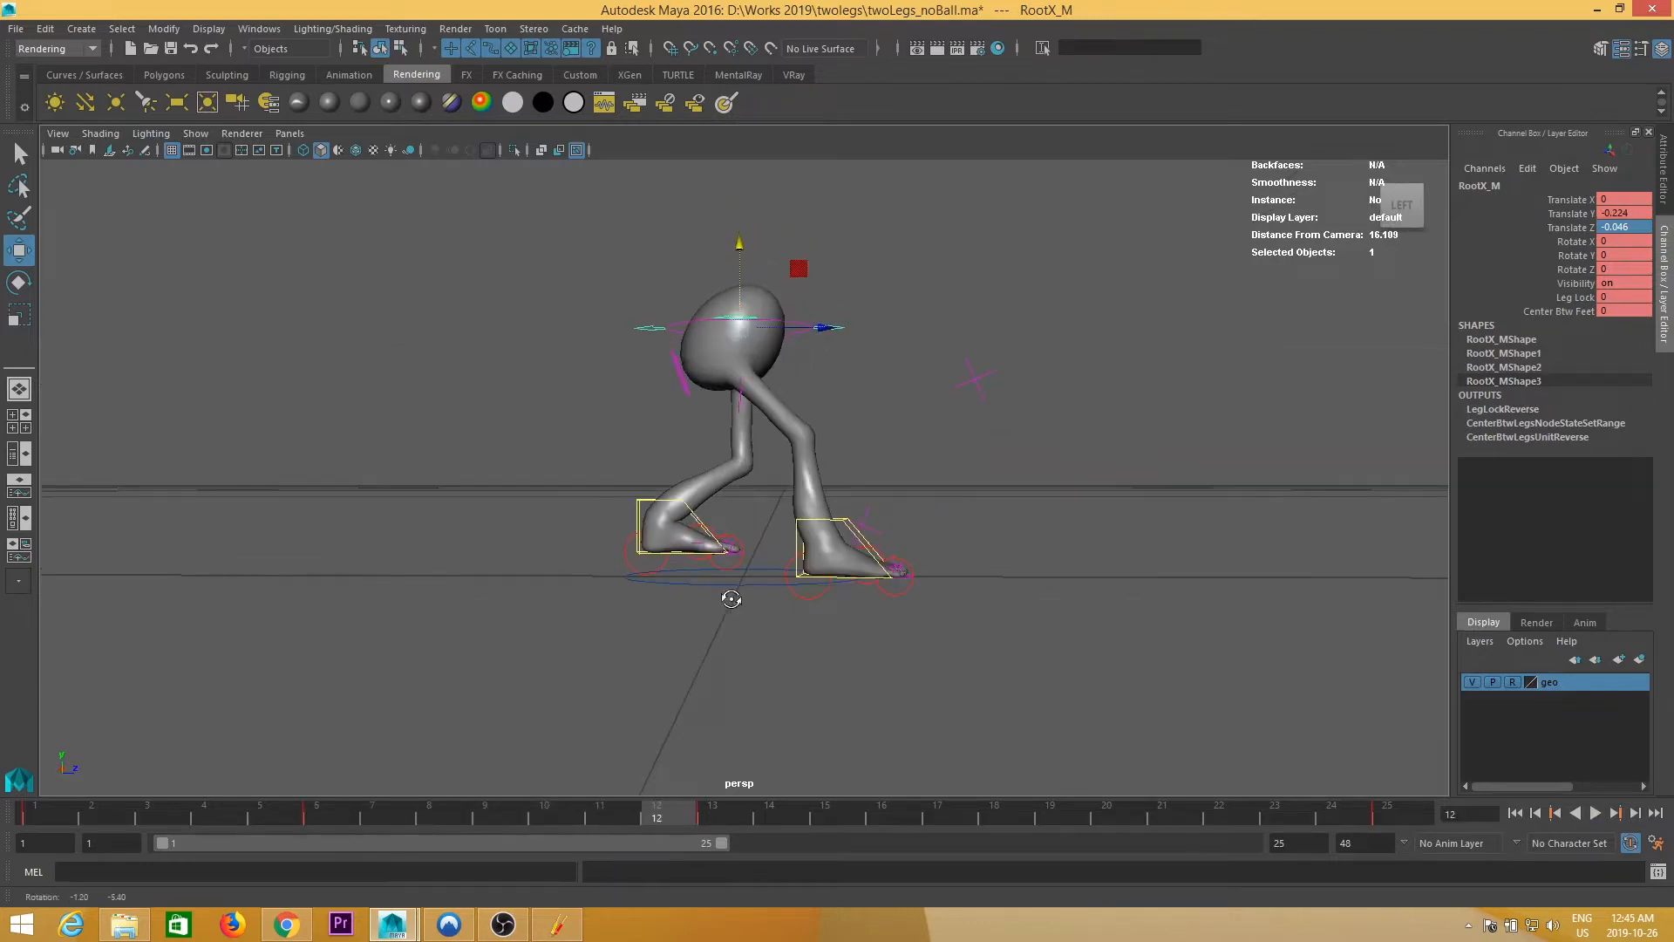
- At frame 13, set the left foot control's Translate Y to 0 so the foot rests on the ground
left_click(644, 506)
mouse_move(698, 819)
left_mouse_down()
mouse_move(384, 821)
mouse_move(712, 821)
left_mouse_up()
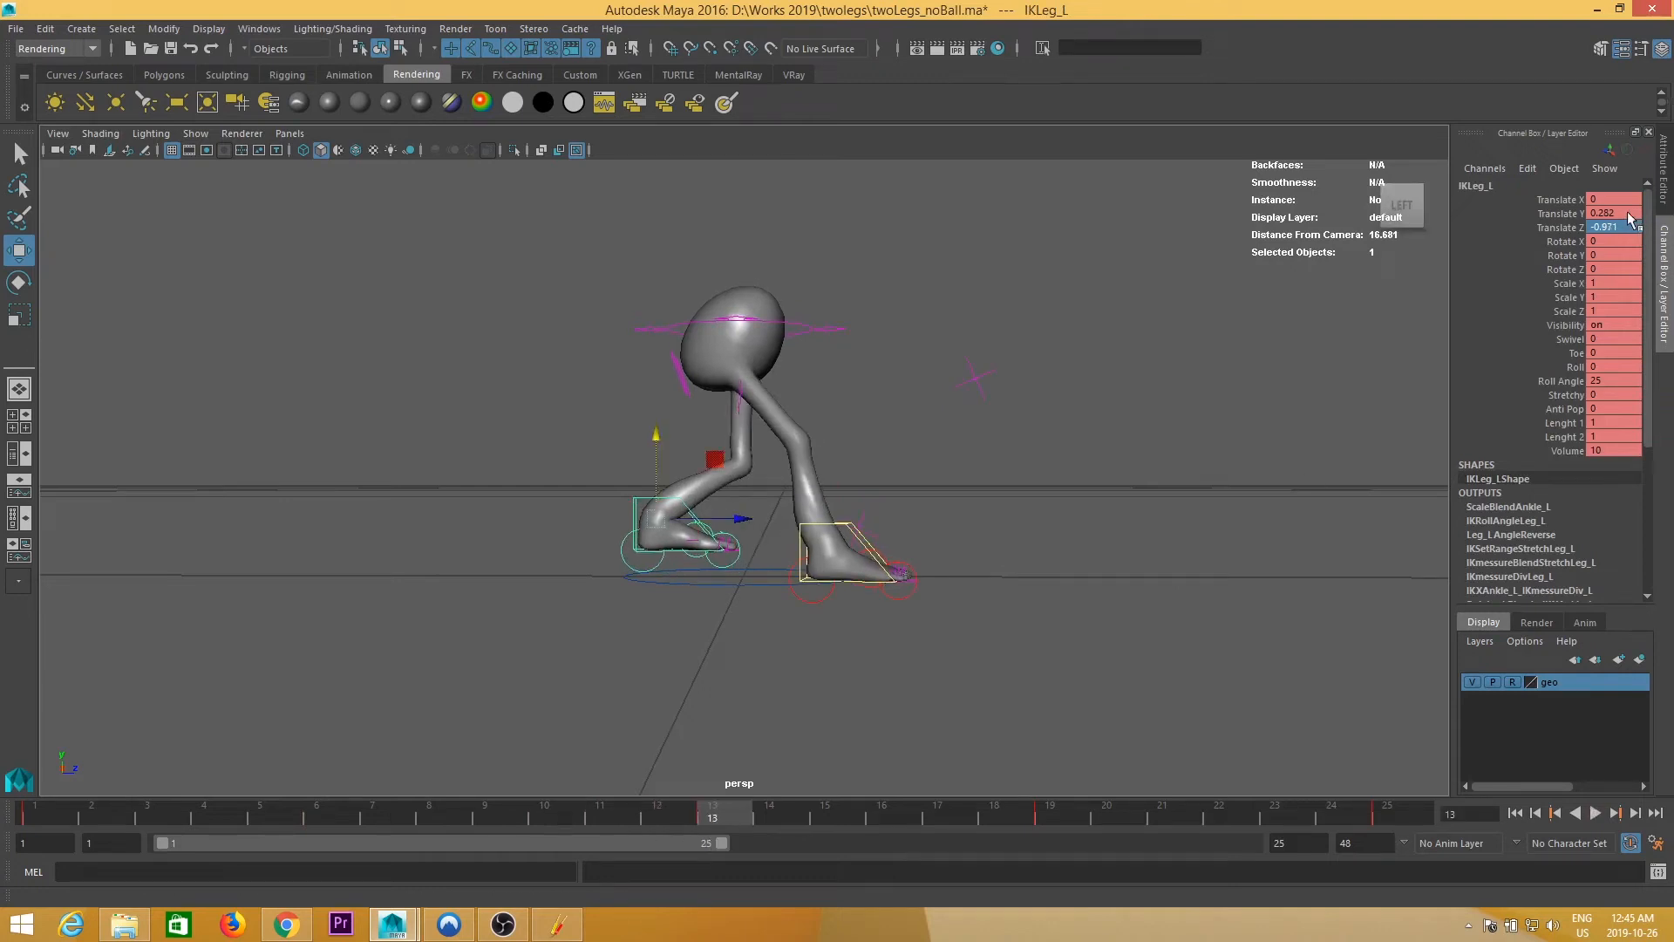
type("0")
key("Return")
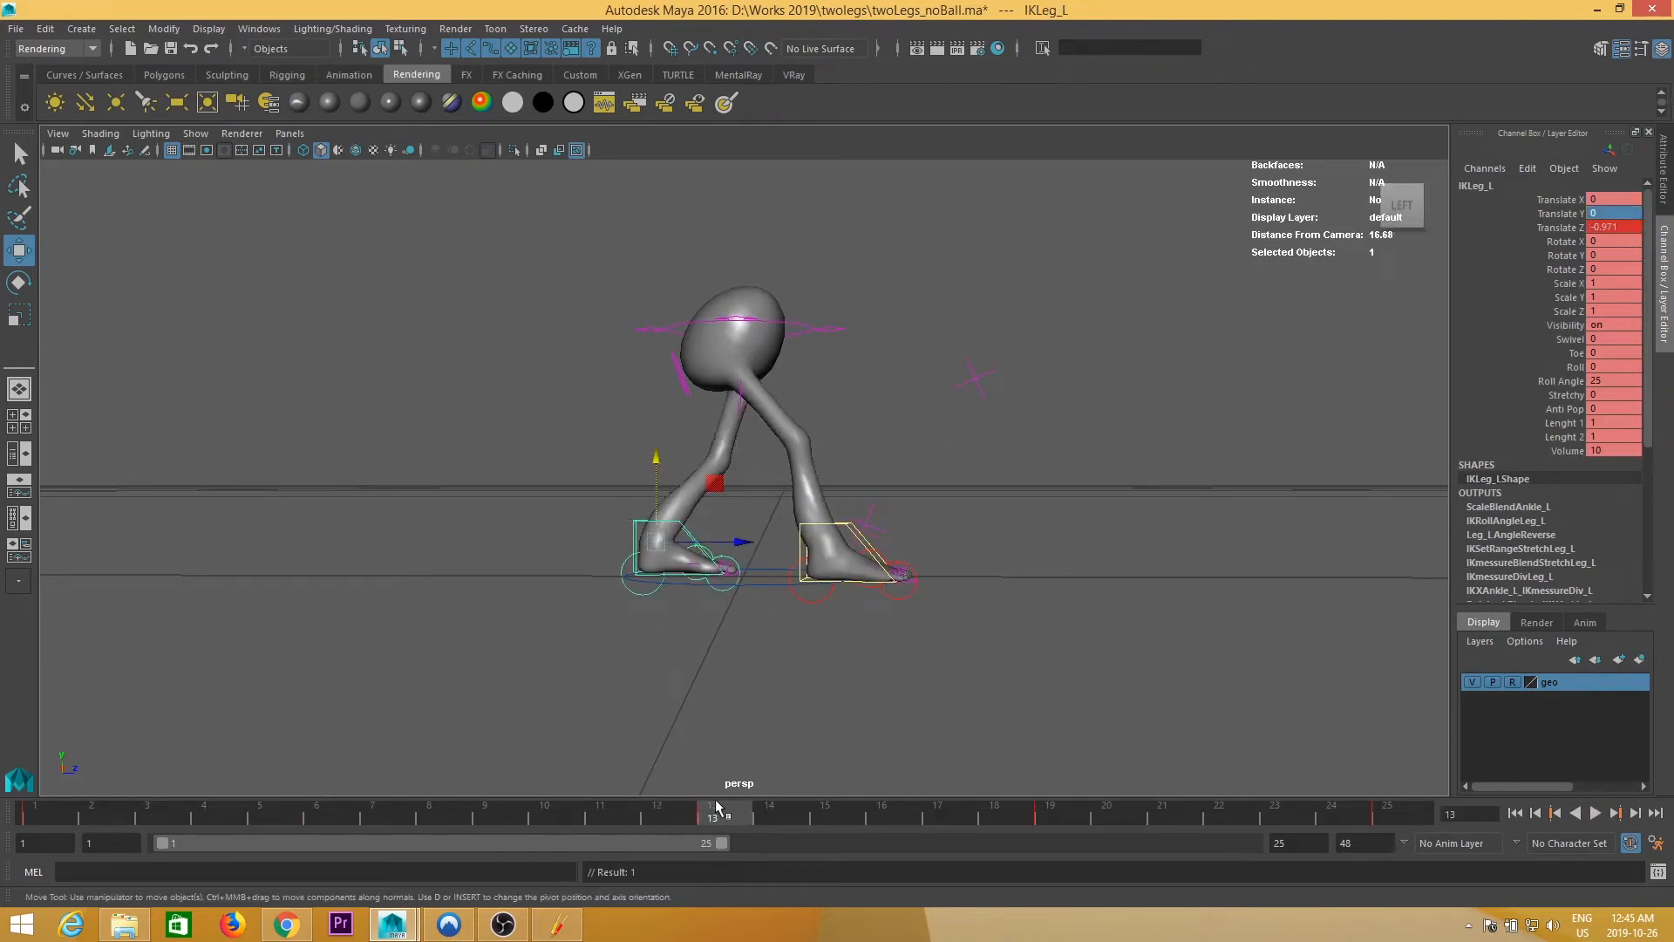
- Play back the walk and move the root control's frame 6 key to frame 7
key("alt+v")
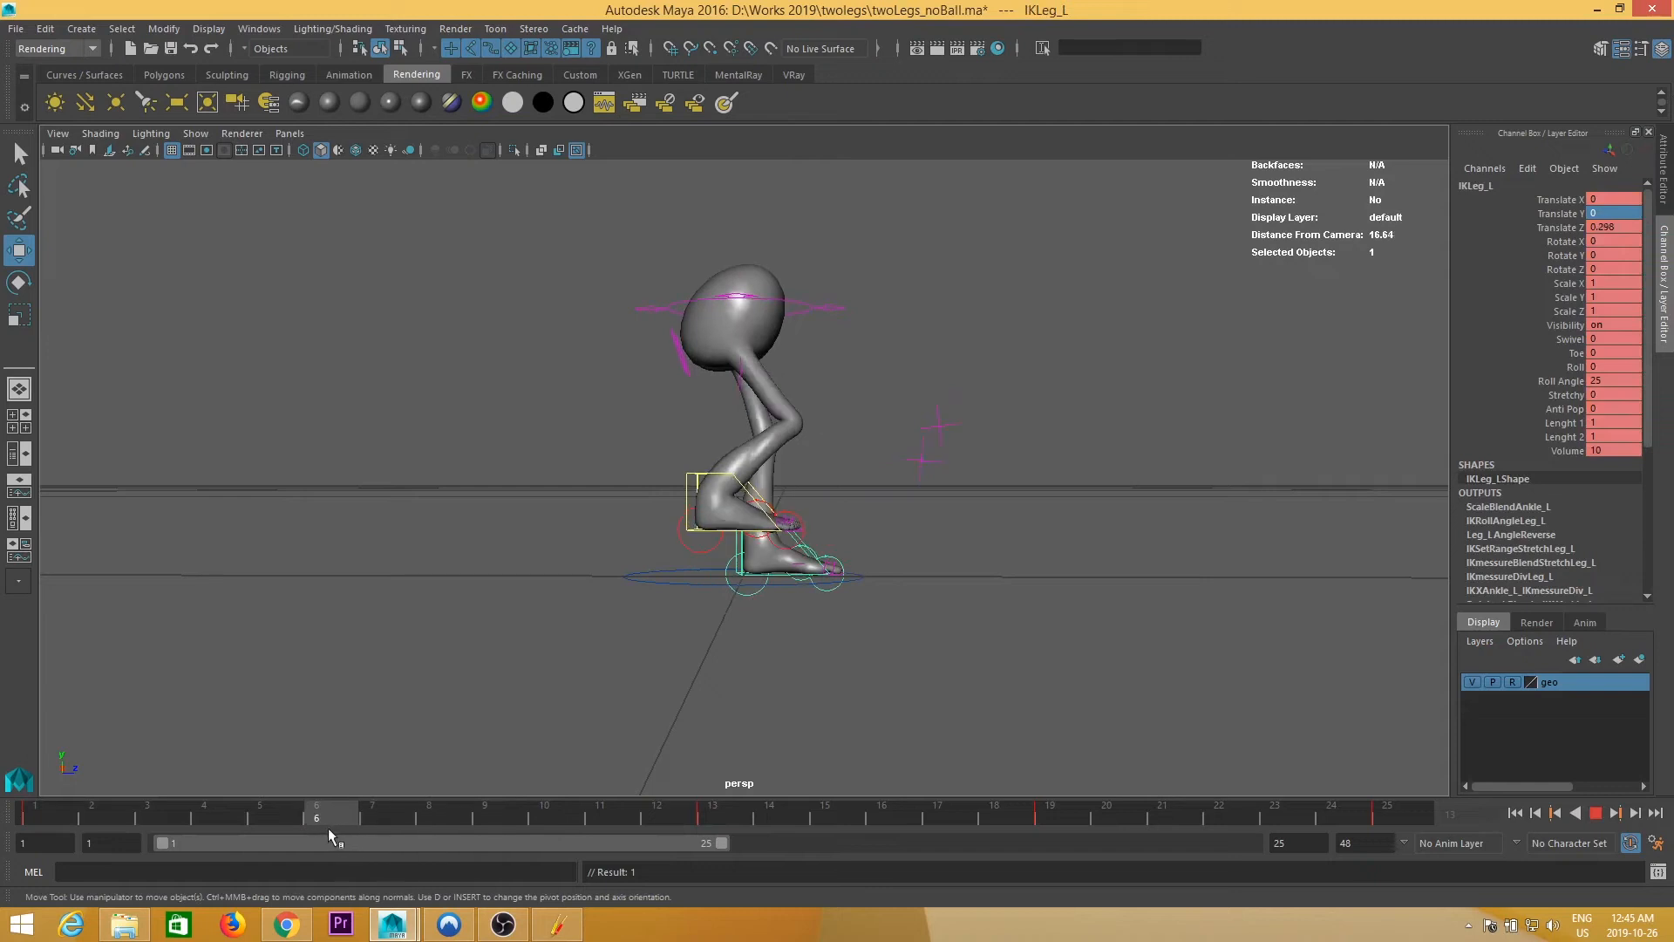
key("alt+v")
left_click(837, 308)
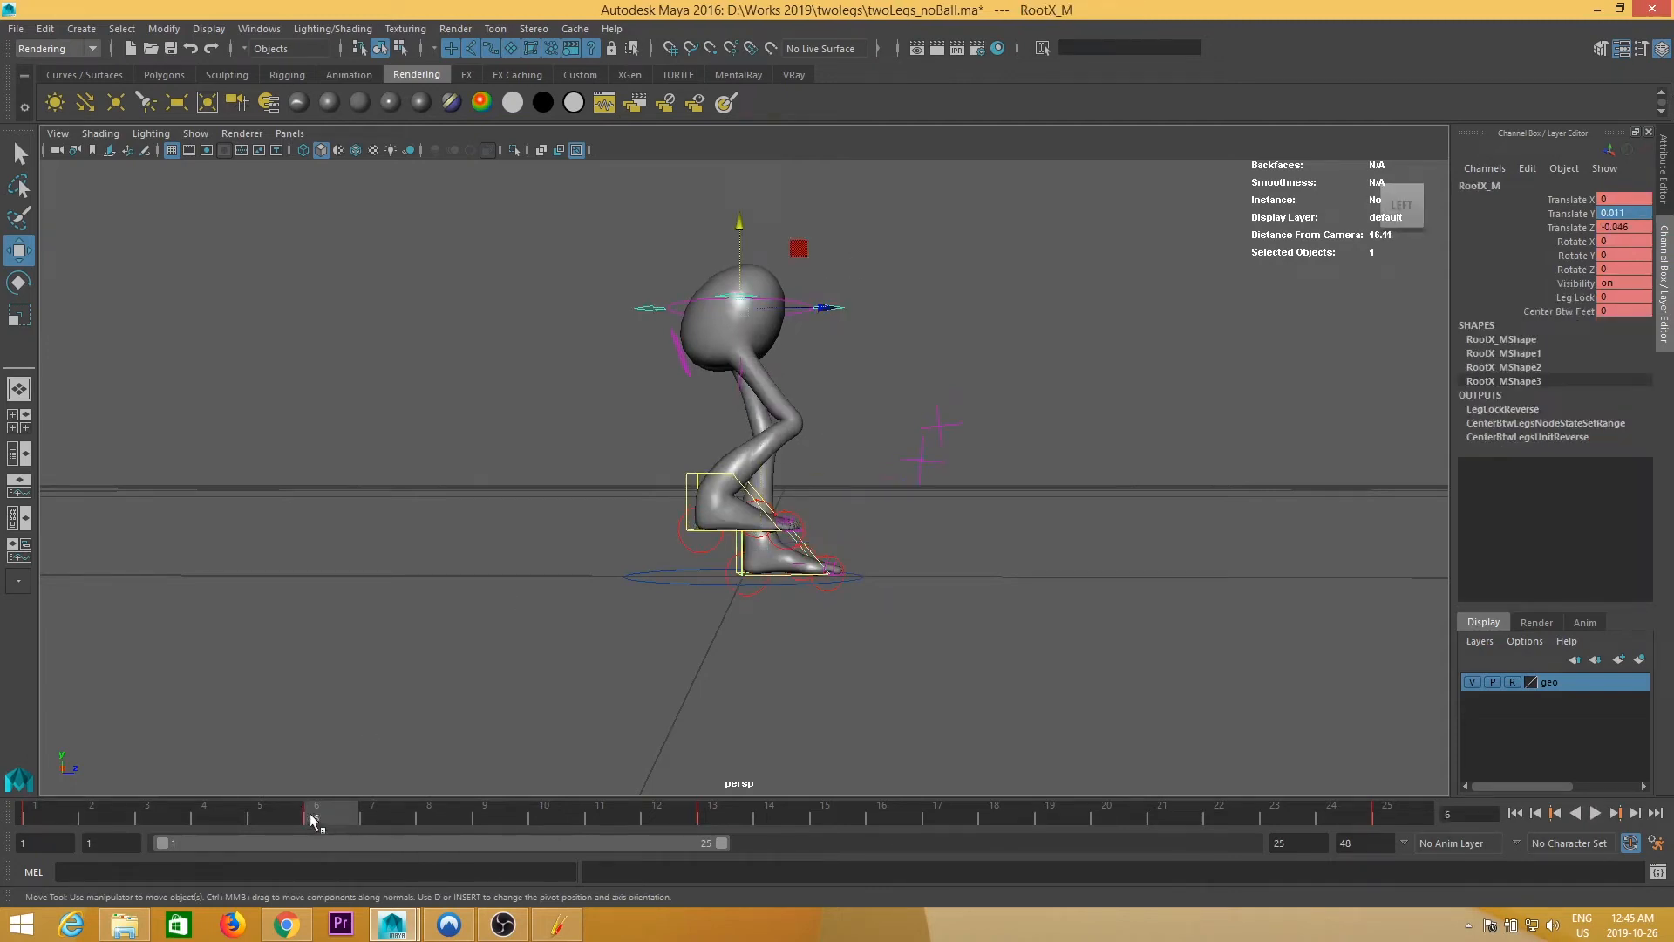
key("alt+v")
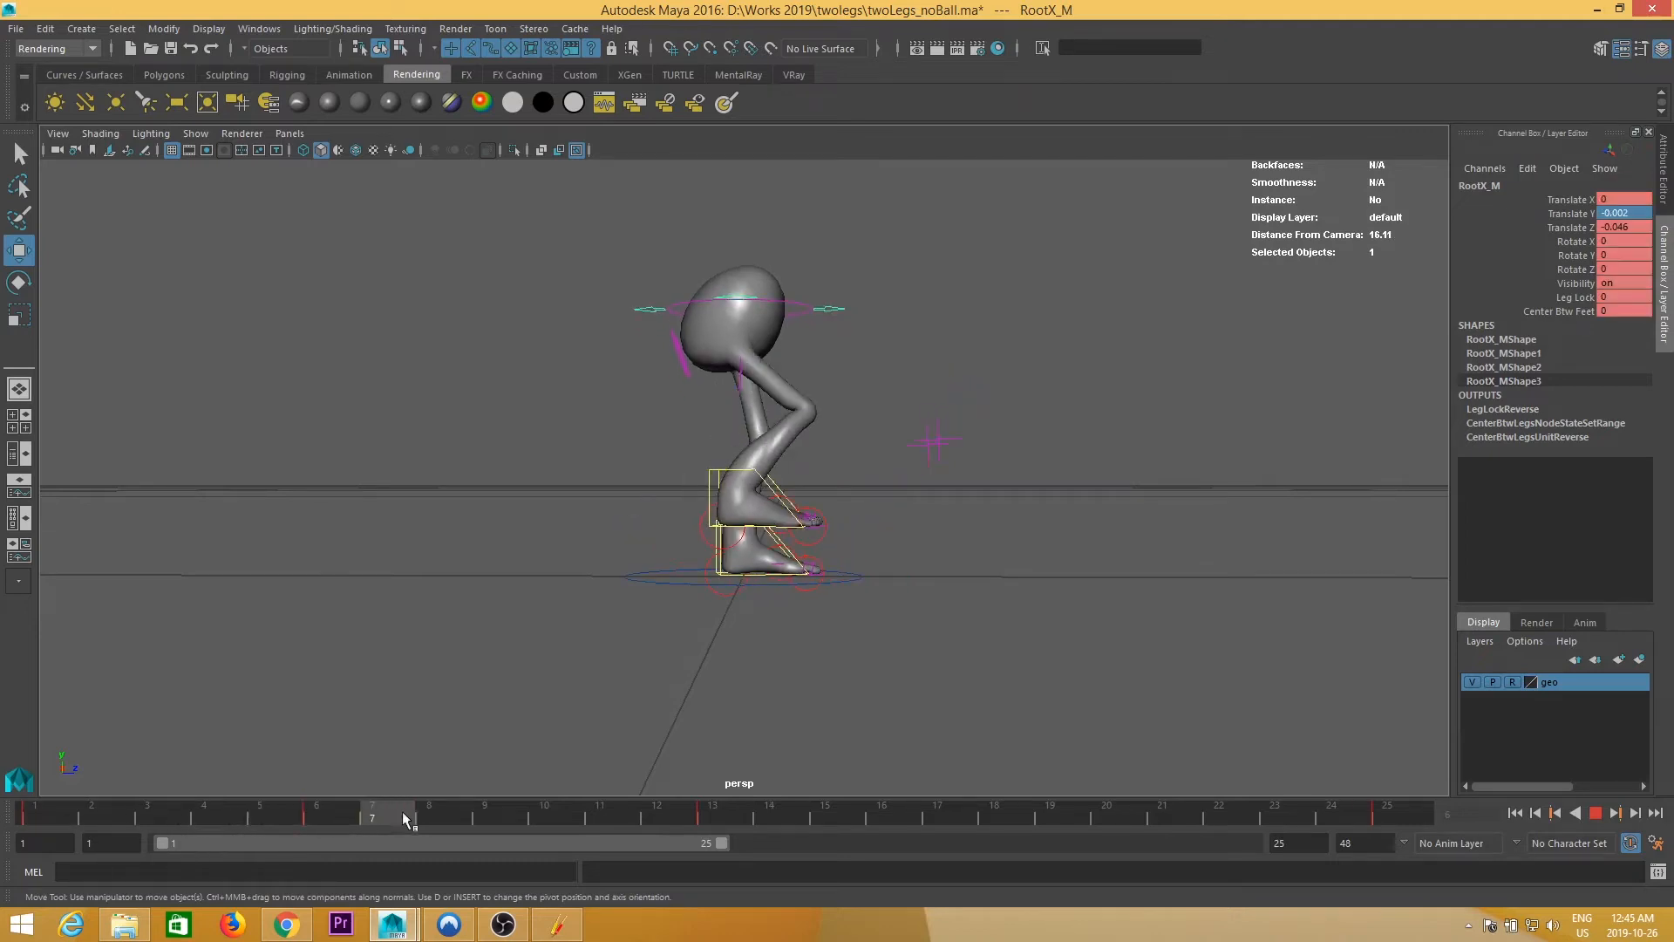
double_click(321, 813)
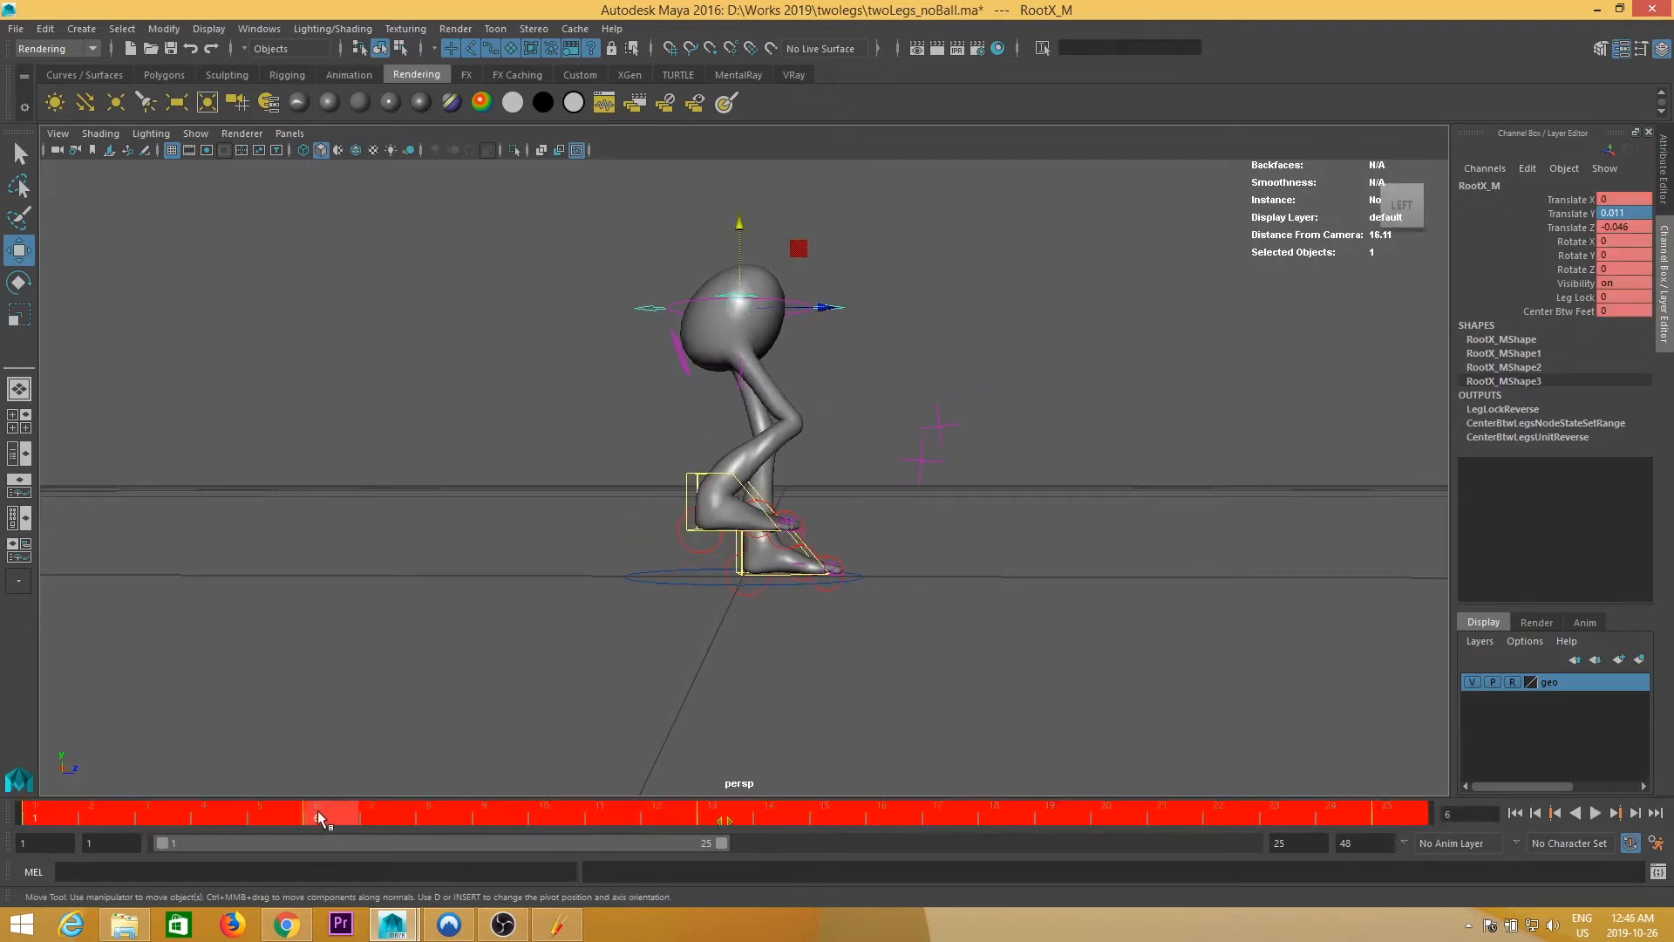
left_click(448, 813)
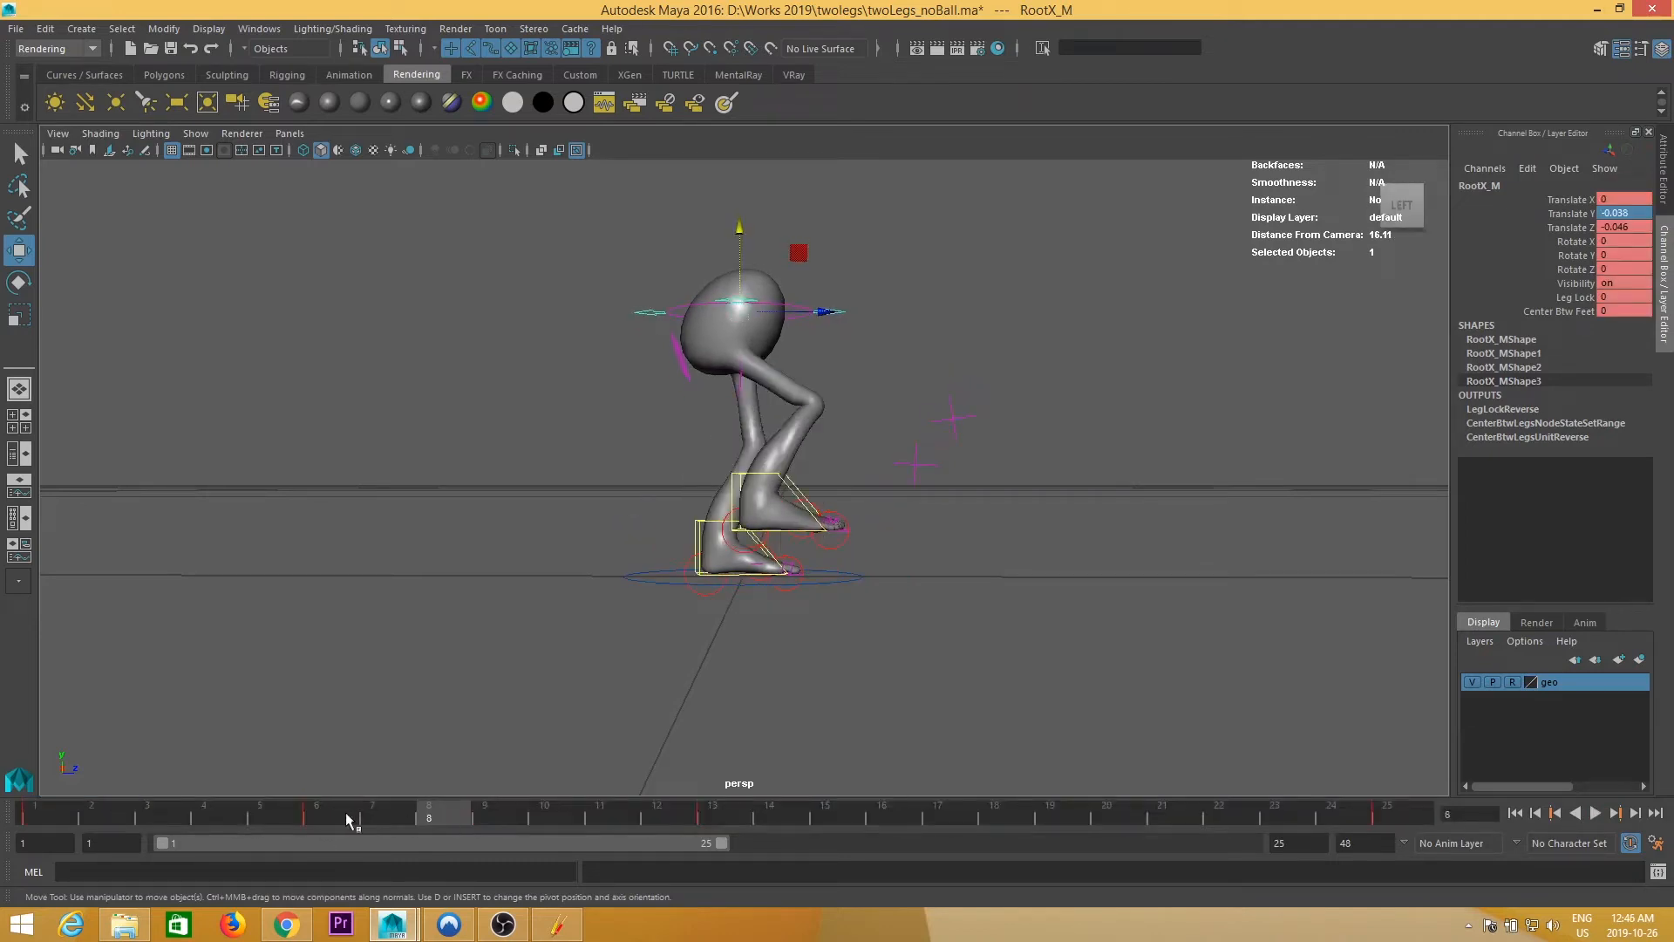
left_click(322, 808)
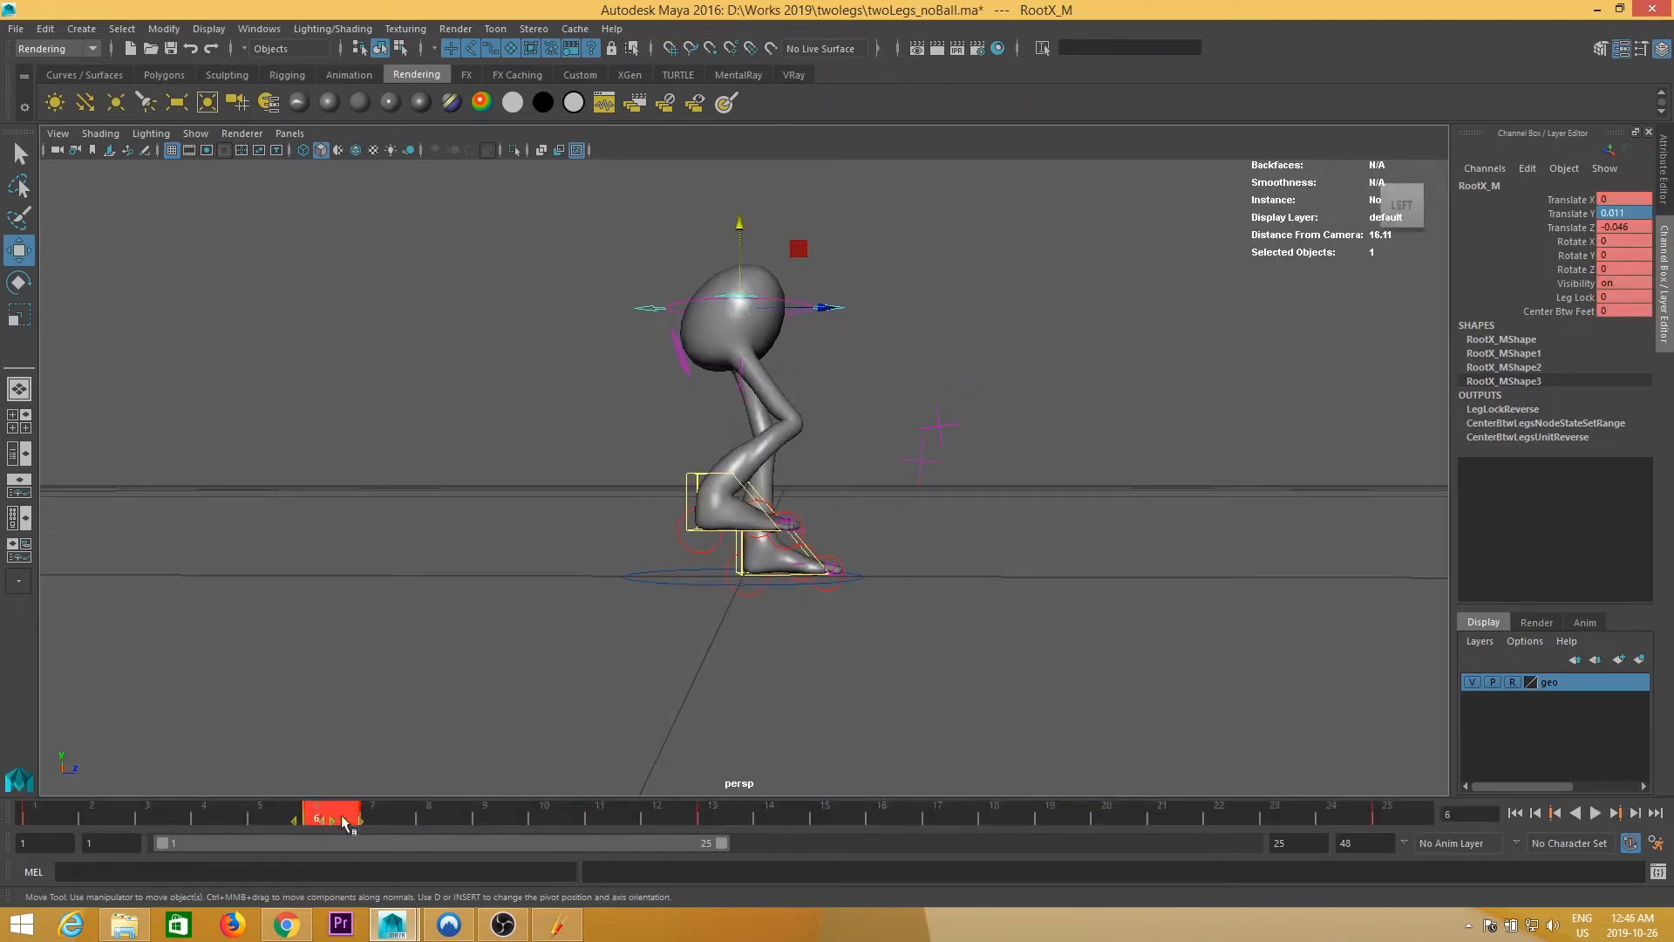
left_click_drag(334, 820, 373, 825)
- At frame 19, raise the root control slightly and play back the walk from a three-quarter view
key("alt+v")
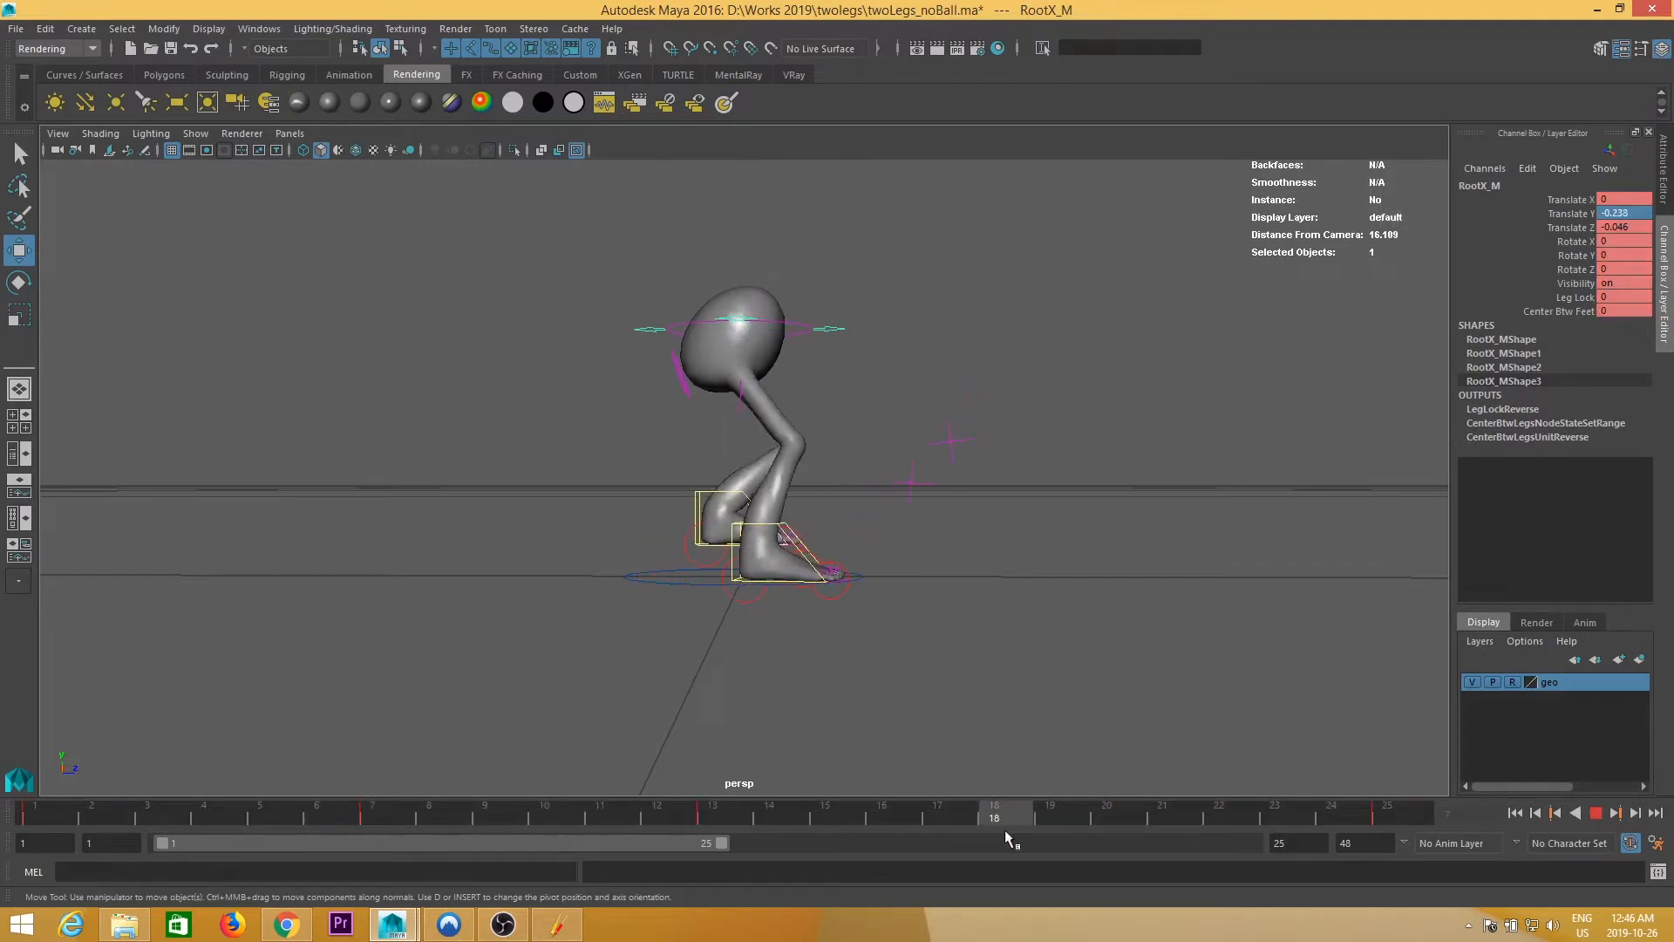
key("alt+v")
left_click_drag(741, 246, 742, 227)
left_click_drag(1015, 812, 48, 846)
left_click(1596, 813)
left_click_drag(1107, 599, 998, 627, "alt")
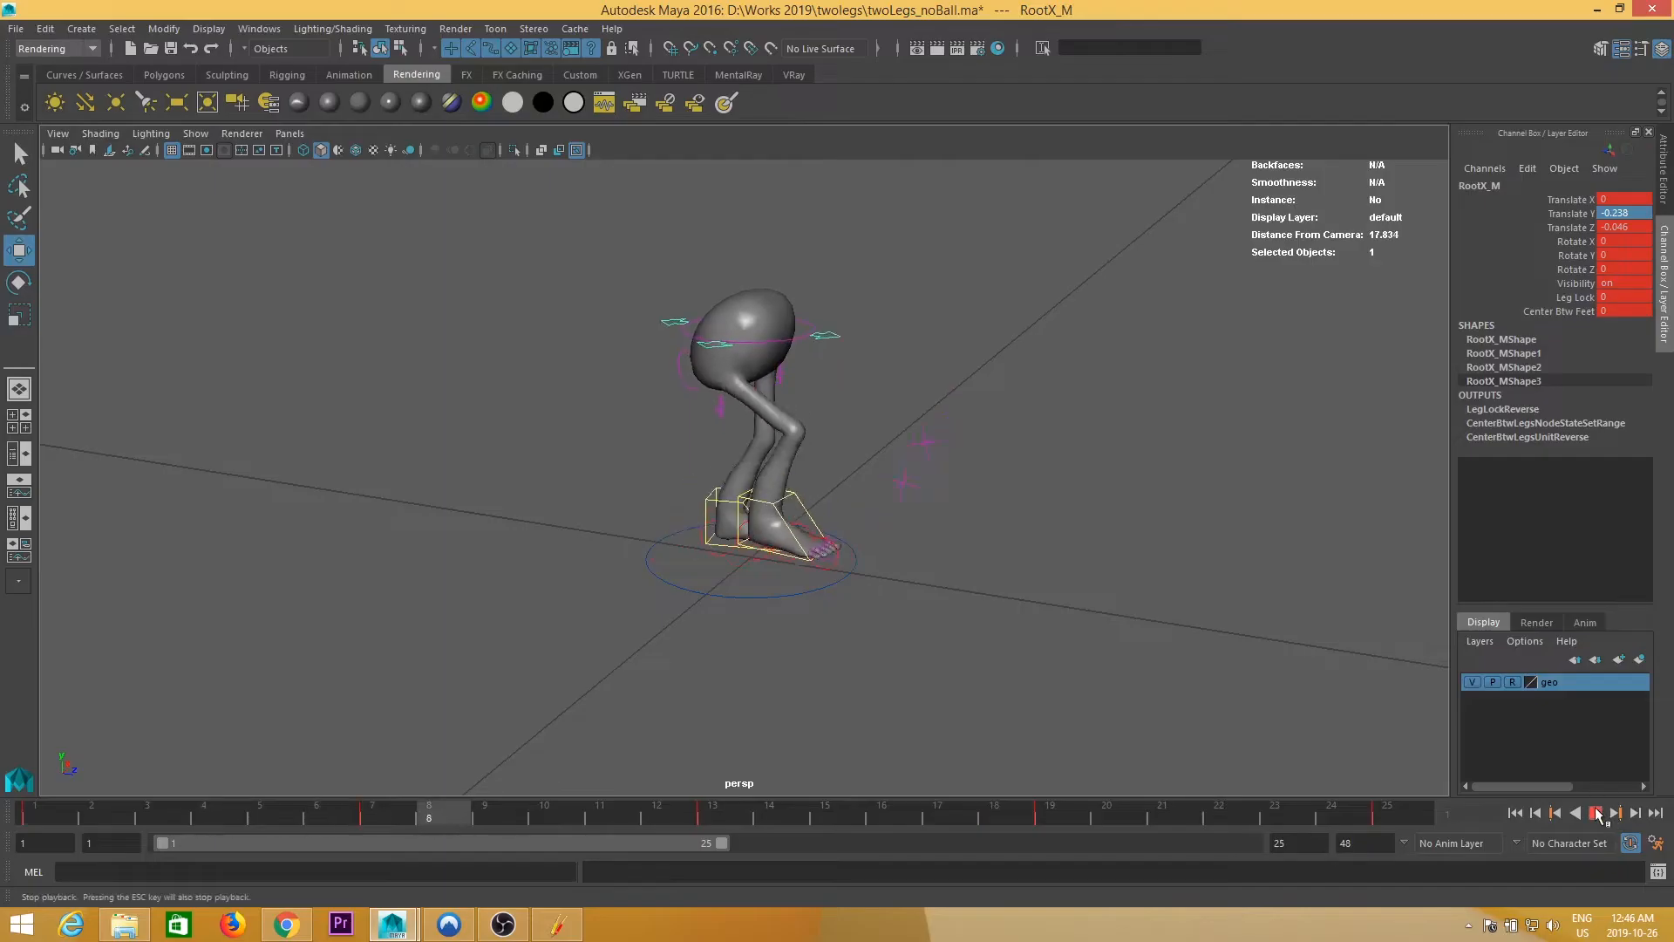
left_click(1597, 814)
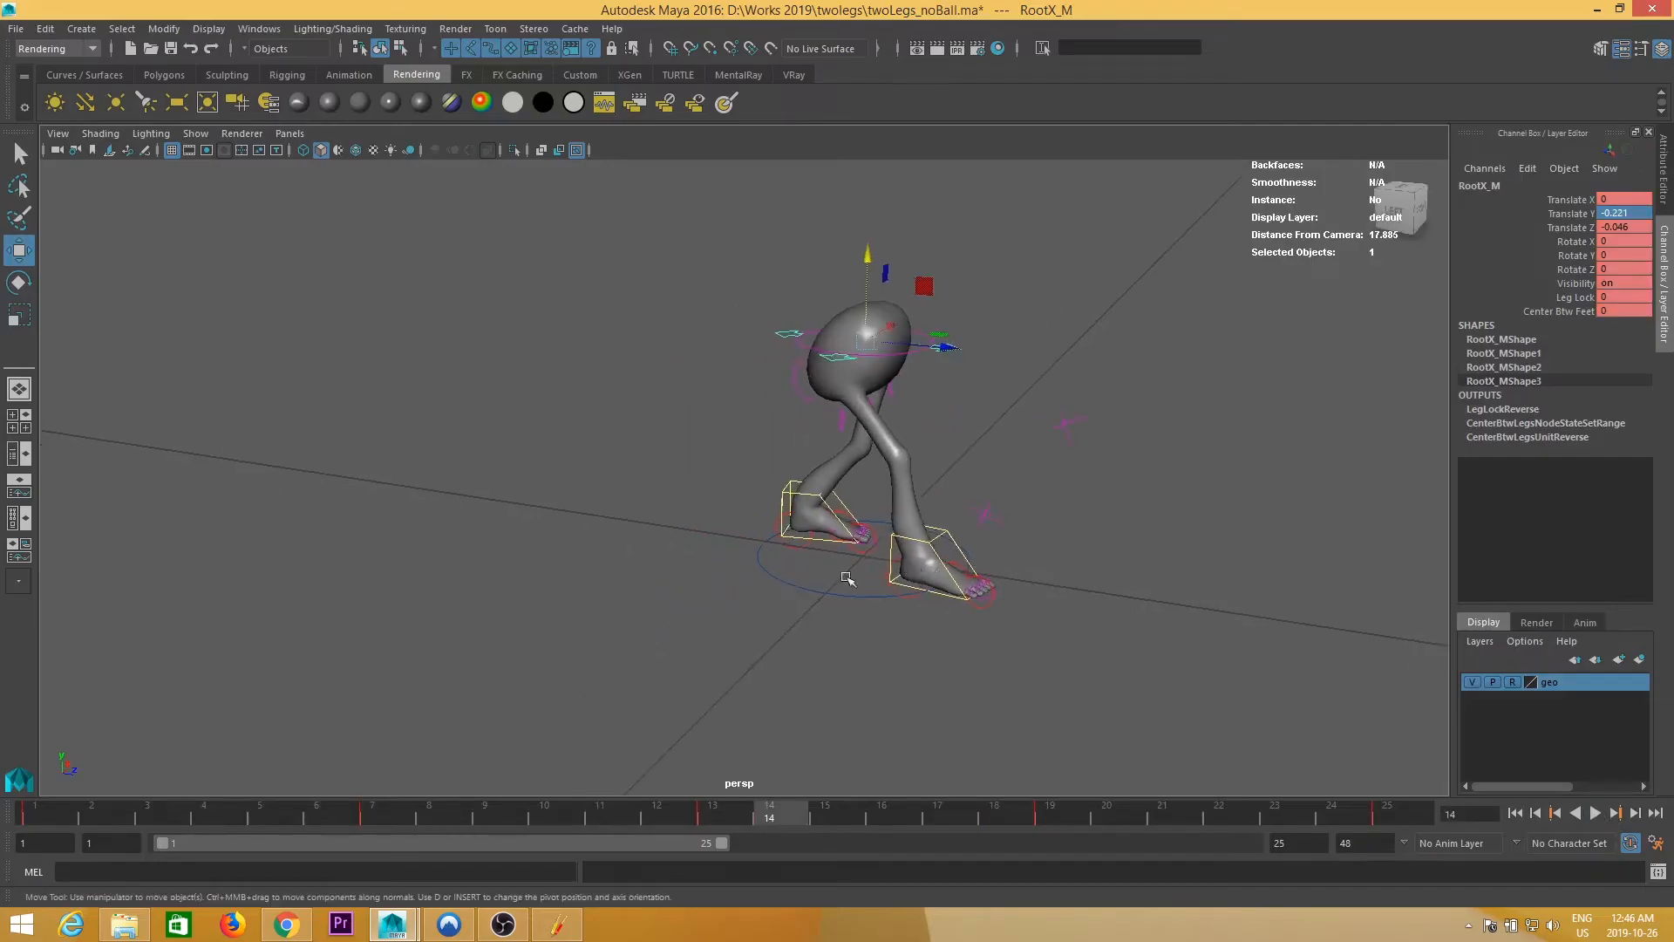
- Split the workspace to show the Graph Editor beside the perspective view and widen it to about half the width
left_click(20, 455)
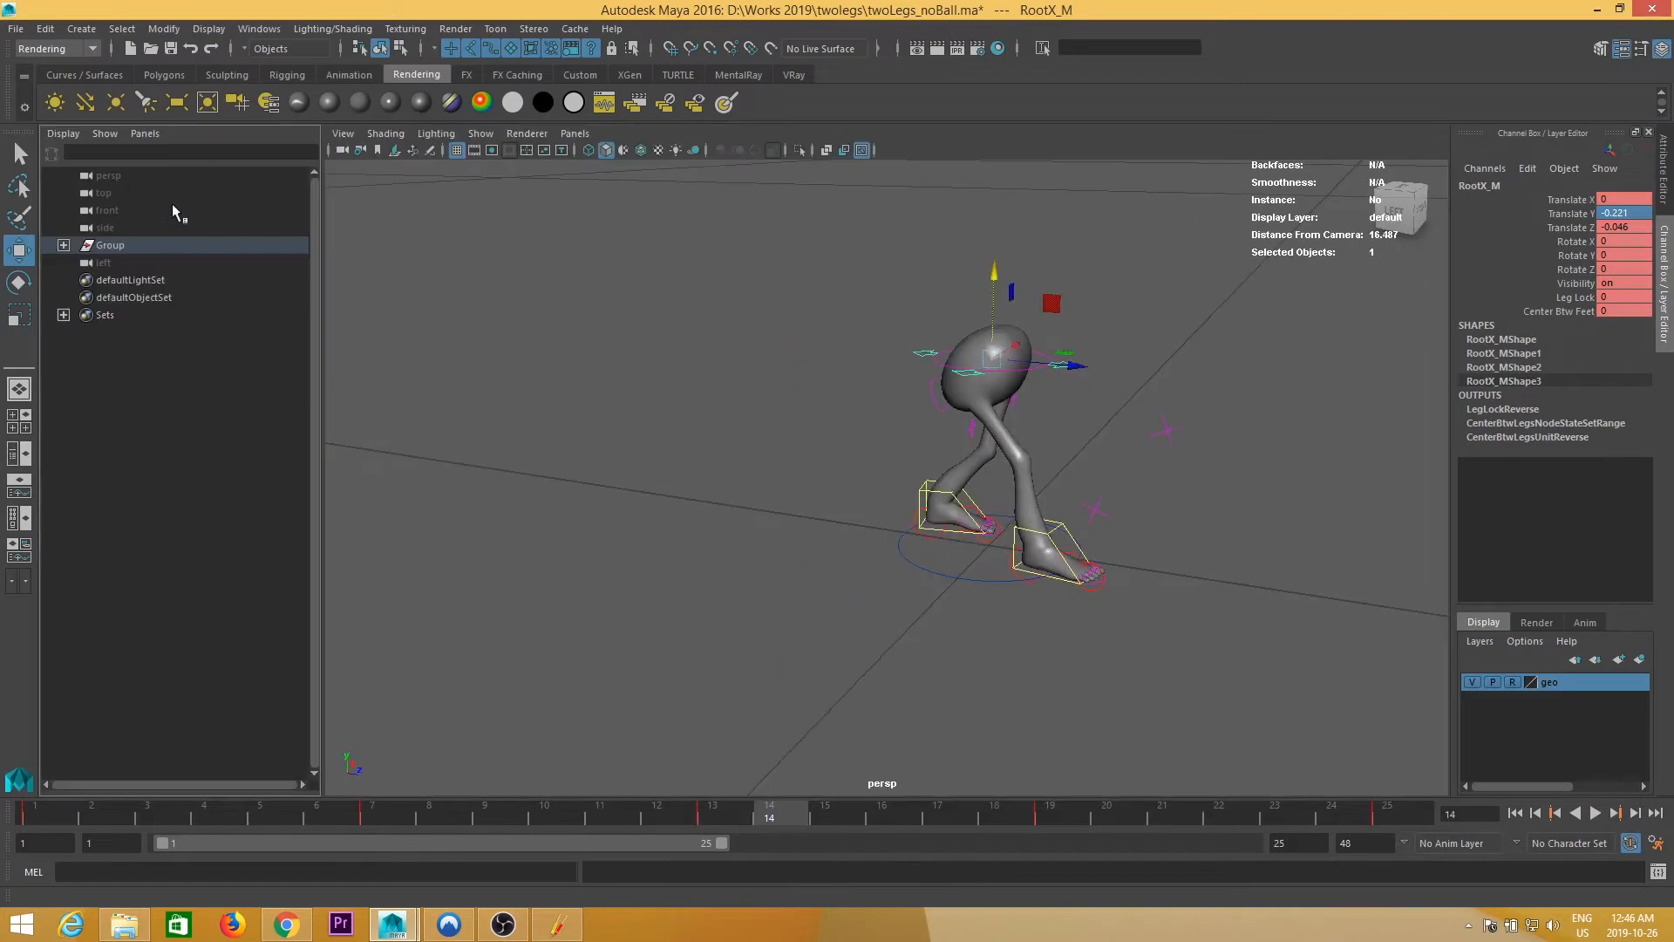
left_click(146, 134)
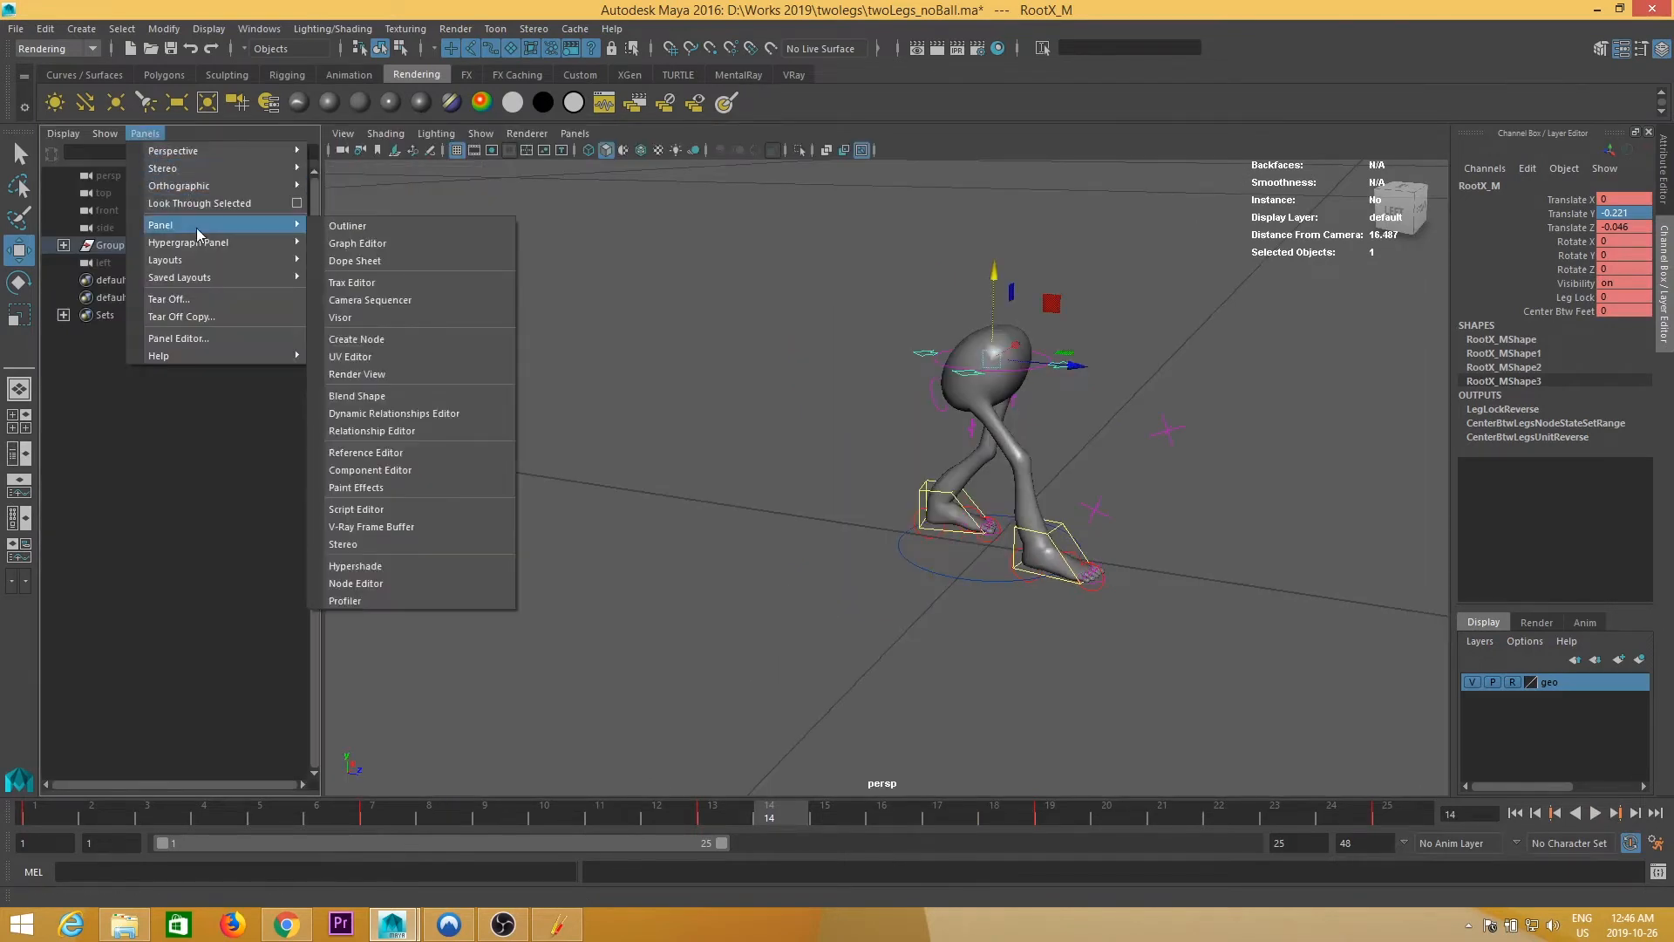
mouse_move(219, 154)
mouse_move(220, 226)
left_click(381, 244)
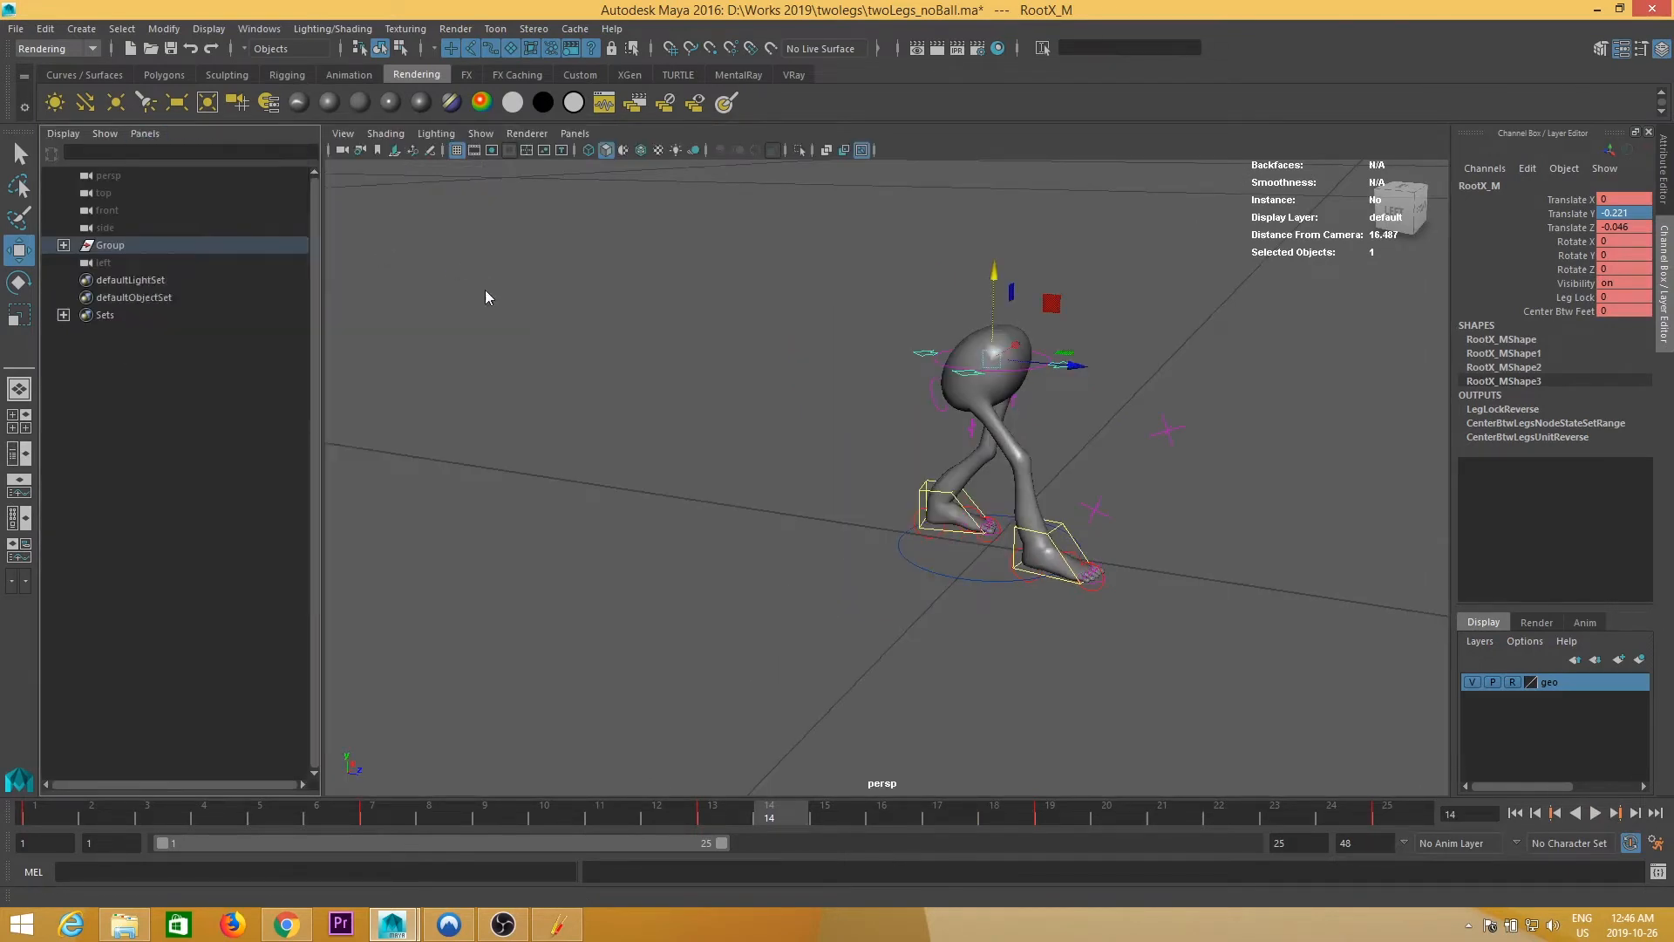
left_click_drag(322, 407, 774, 406)
- Examine the root control's animation curves in the Graph Editor
middle_click_drag(337, 523, 709, 538, "alt")
right_click_drag(673, 538, 617, 531, "alt")
middle_click_drag(416, 495, 343, 485, "alt")
right_click_drag(343, 485, 592, 524, "alt")
right_click_drag(645, 541, 488, 531, "alt+shift")
middle_click_drag(407, 472, 513, 559, "alt")
right_click_drag(513, 559, 564, 583, "alt")
middle_click_drag(564, 583, 417, 518, "alt")
right_click_drag(417, 518, 563, 550, "alt")
middle_click_drag(562, 550, 515, 564, "alt")
- Select both foot controls and display only their Translate Z curves in the Graph Editor
left_click_drag(1067, 551, 1114, 540, "alt")
right_click_drag(1113, 541, 1245, 596, "alt")
left_click_drag(1244, 595, 1216, 599, "alt")
left_click(1141, 499)
left_click_drag(1141, 499, 1196, 526, "alt")
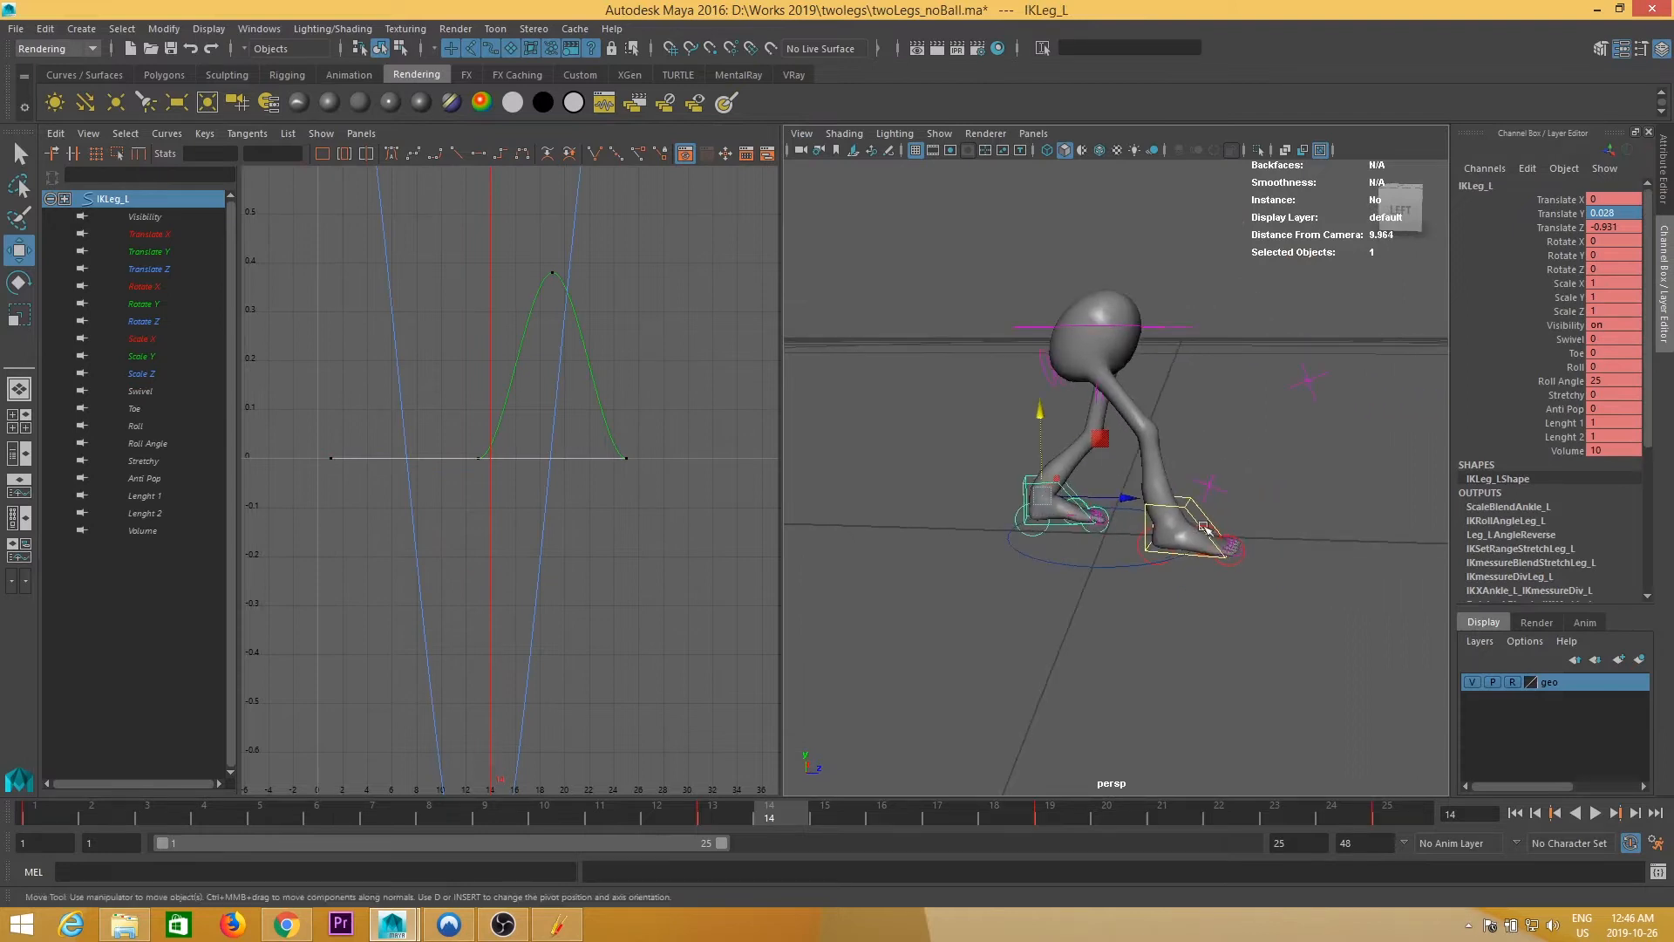
left_click(1185, 506, "shift")
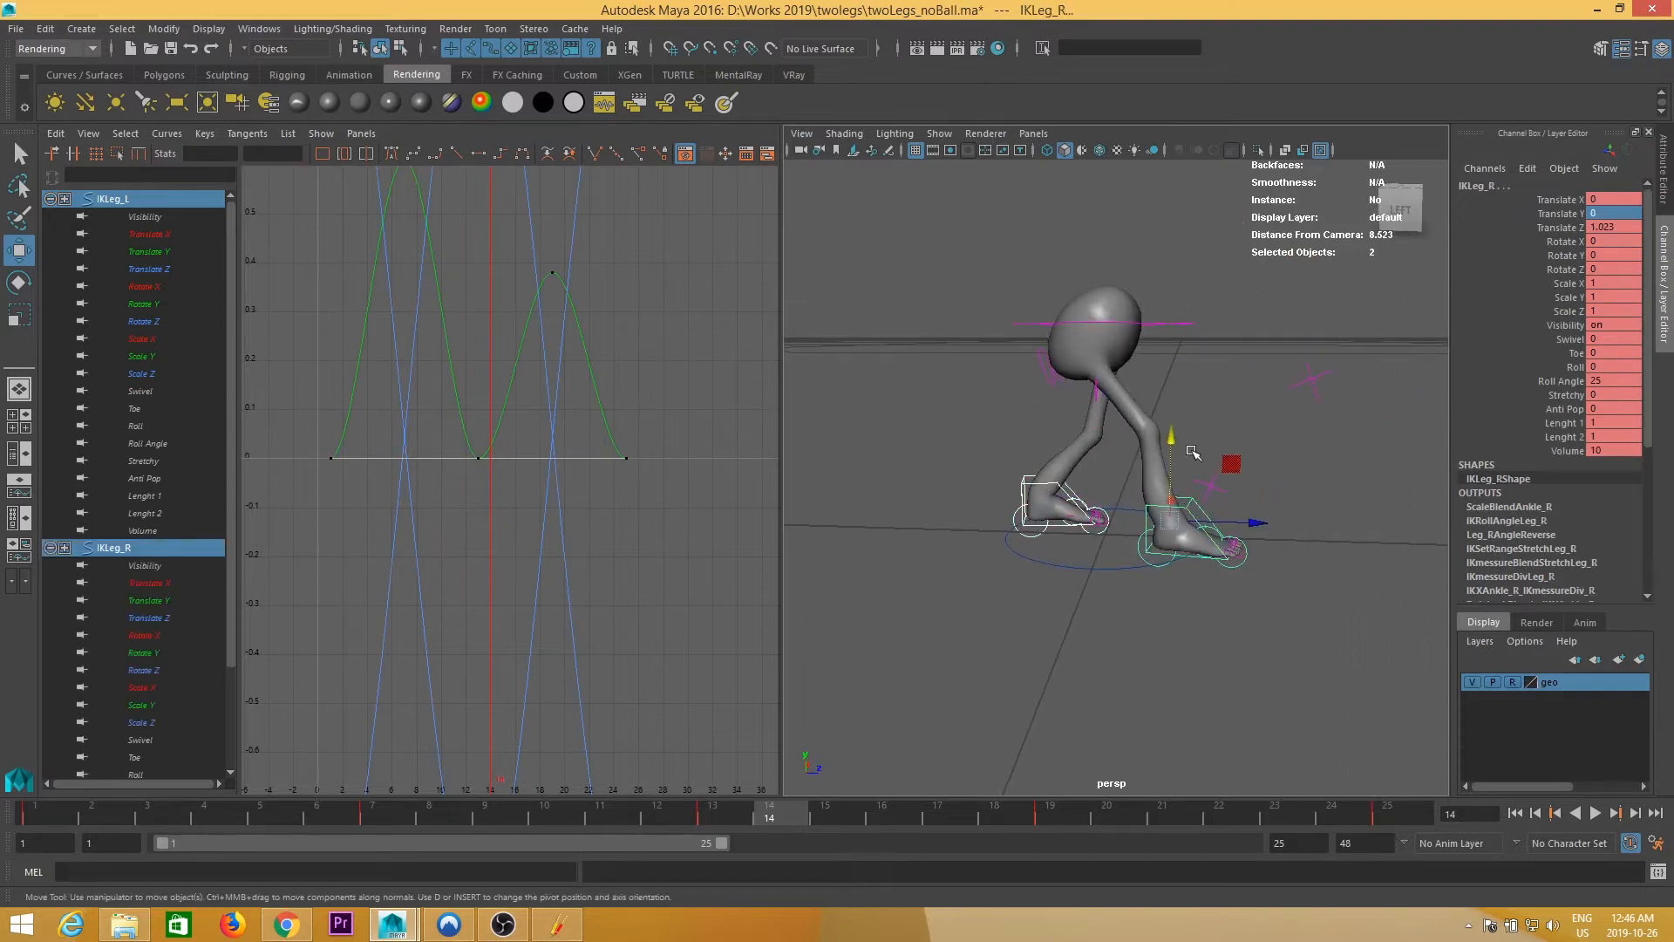
left_click(147, 271)
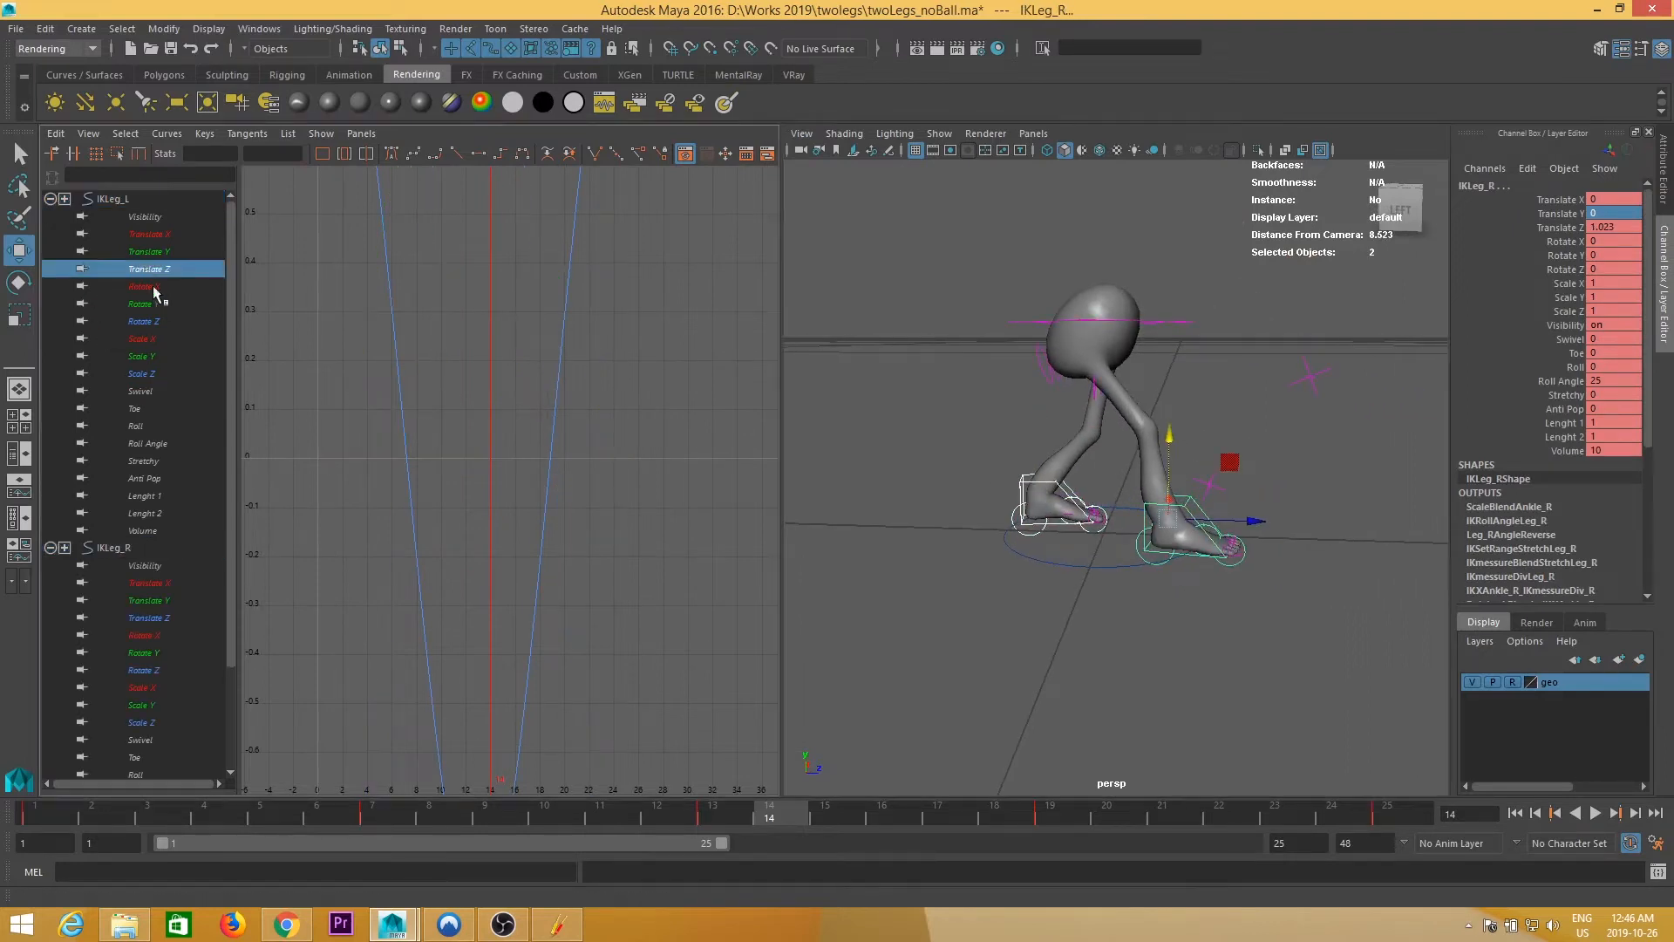
key("f")
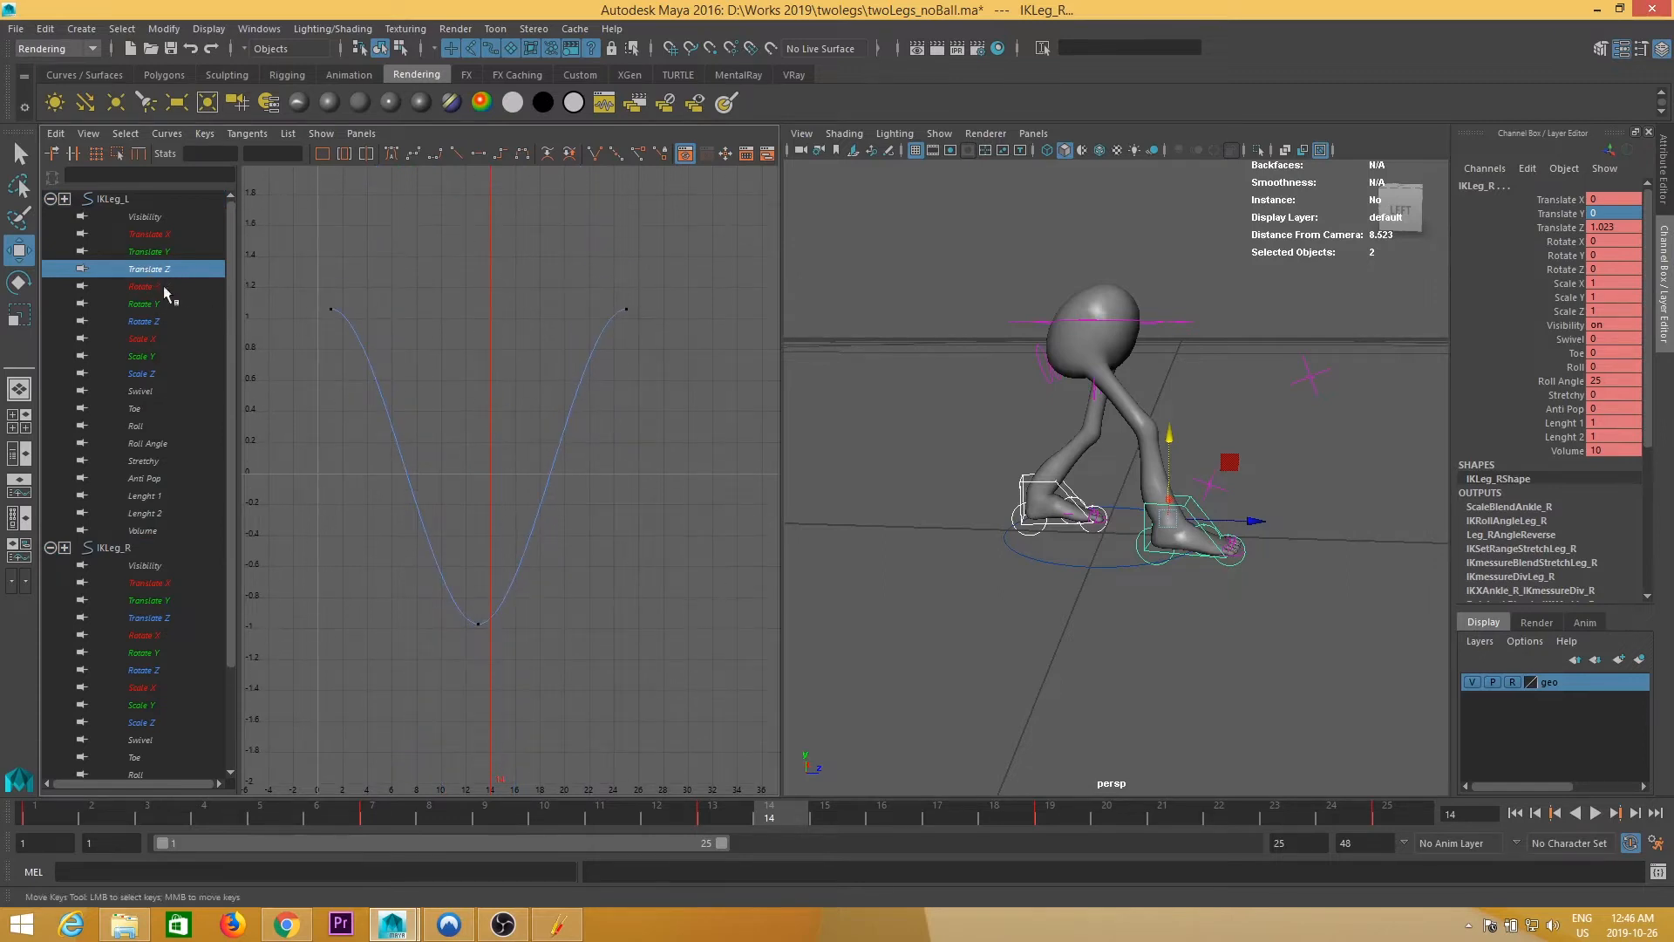
left_click(162, 619, "ctrl")
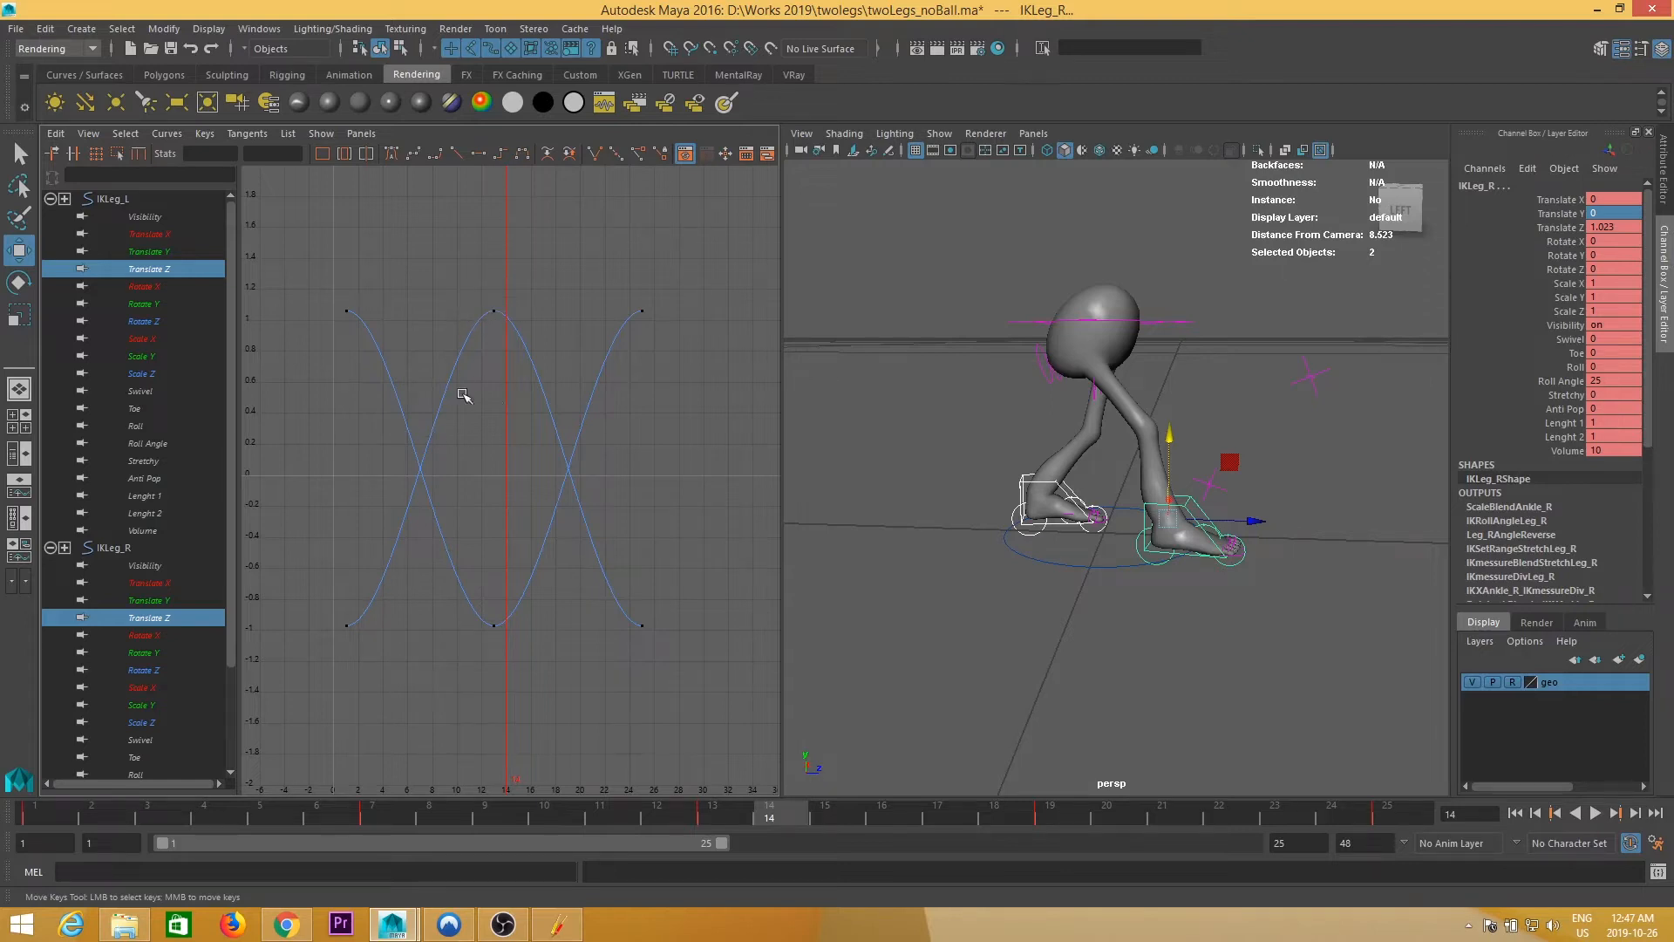
- Examine how the two feet's Translate Z curves mirror each other and compare them with the stride pose
scroll(495, 359, "down", 5)
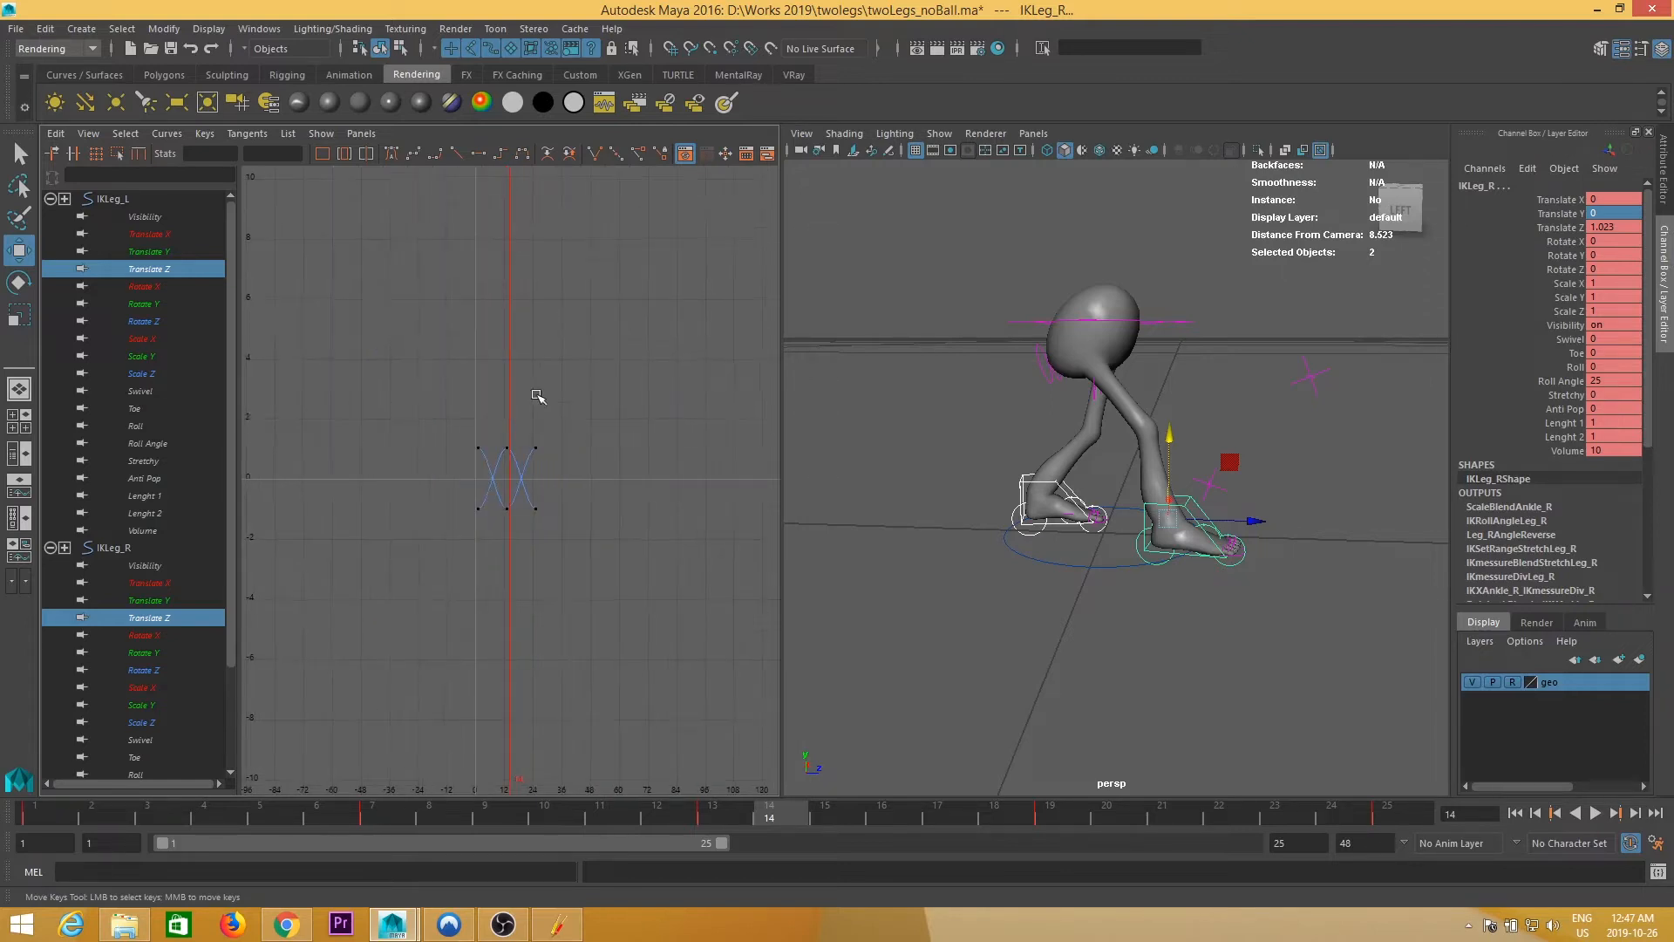
middle_click_drag(497, 515, 441, 561, "alt")
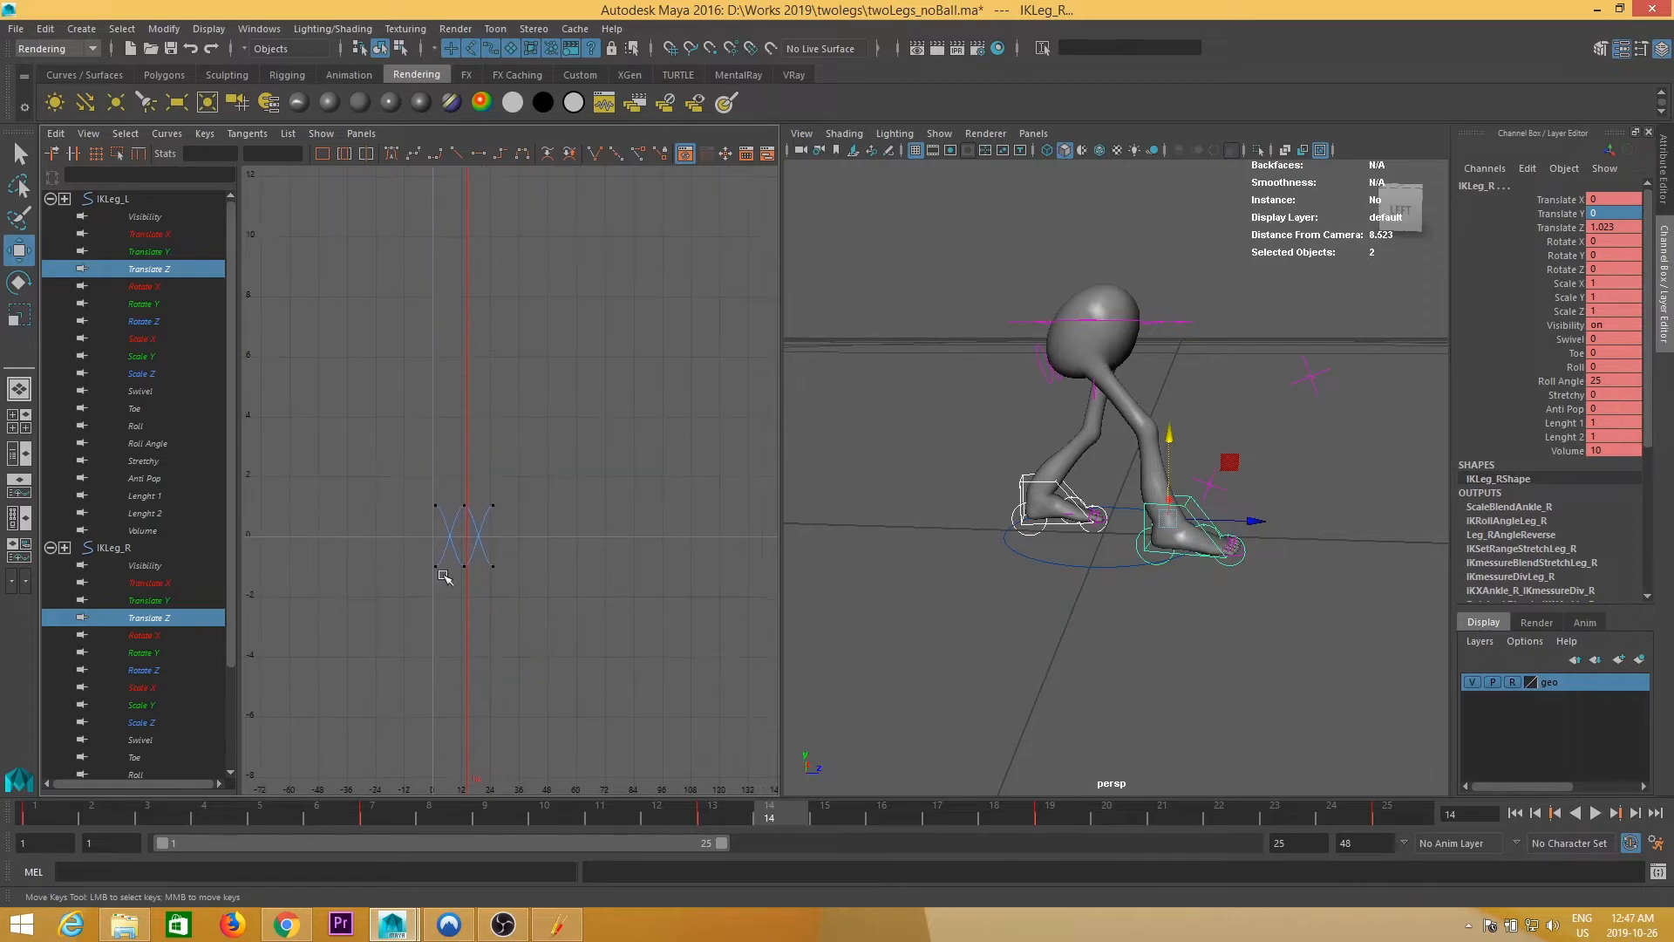
scroll(1130, 559, "down", 3)
left_click_drag(1131, 559, 1036, 510, "alt")
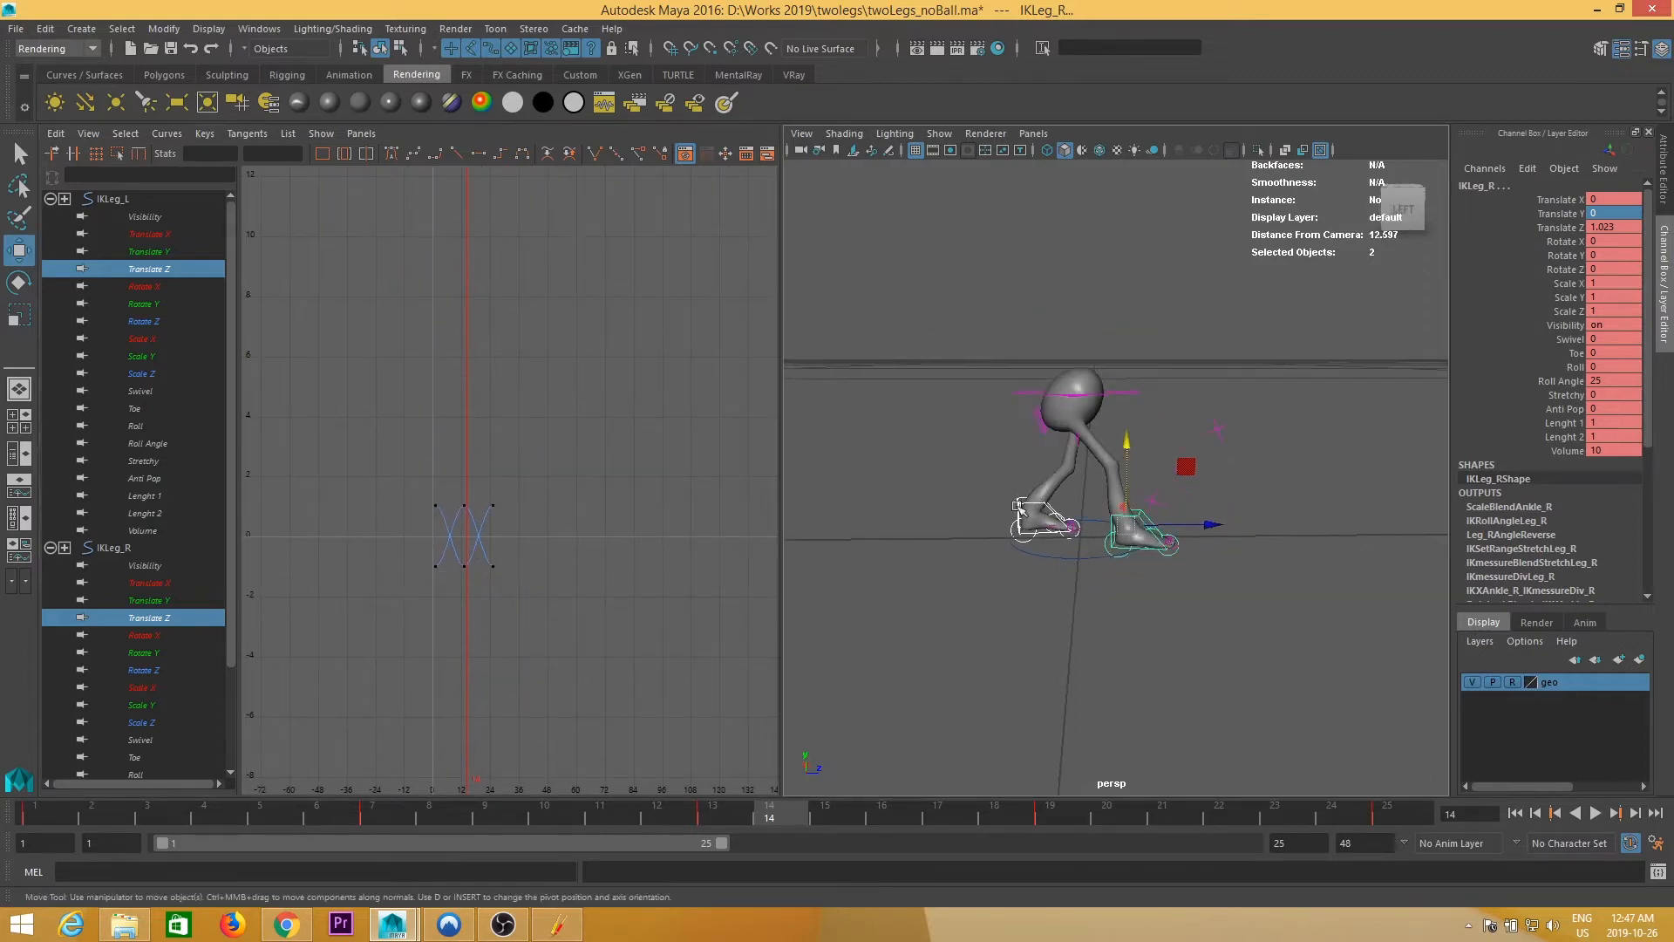
scroll(579, 558, "up", 6)
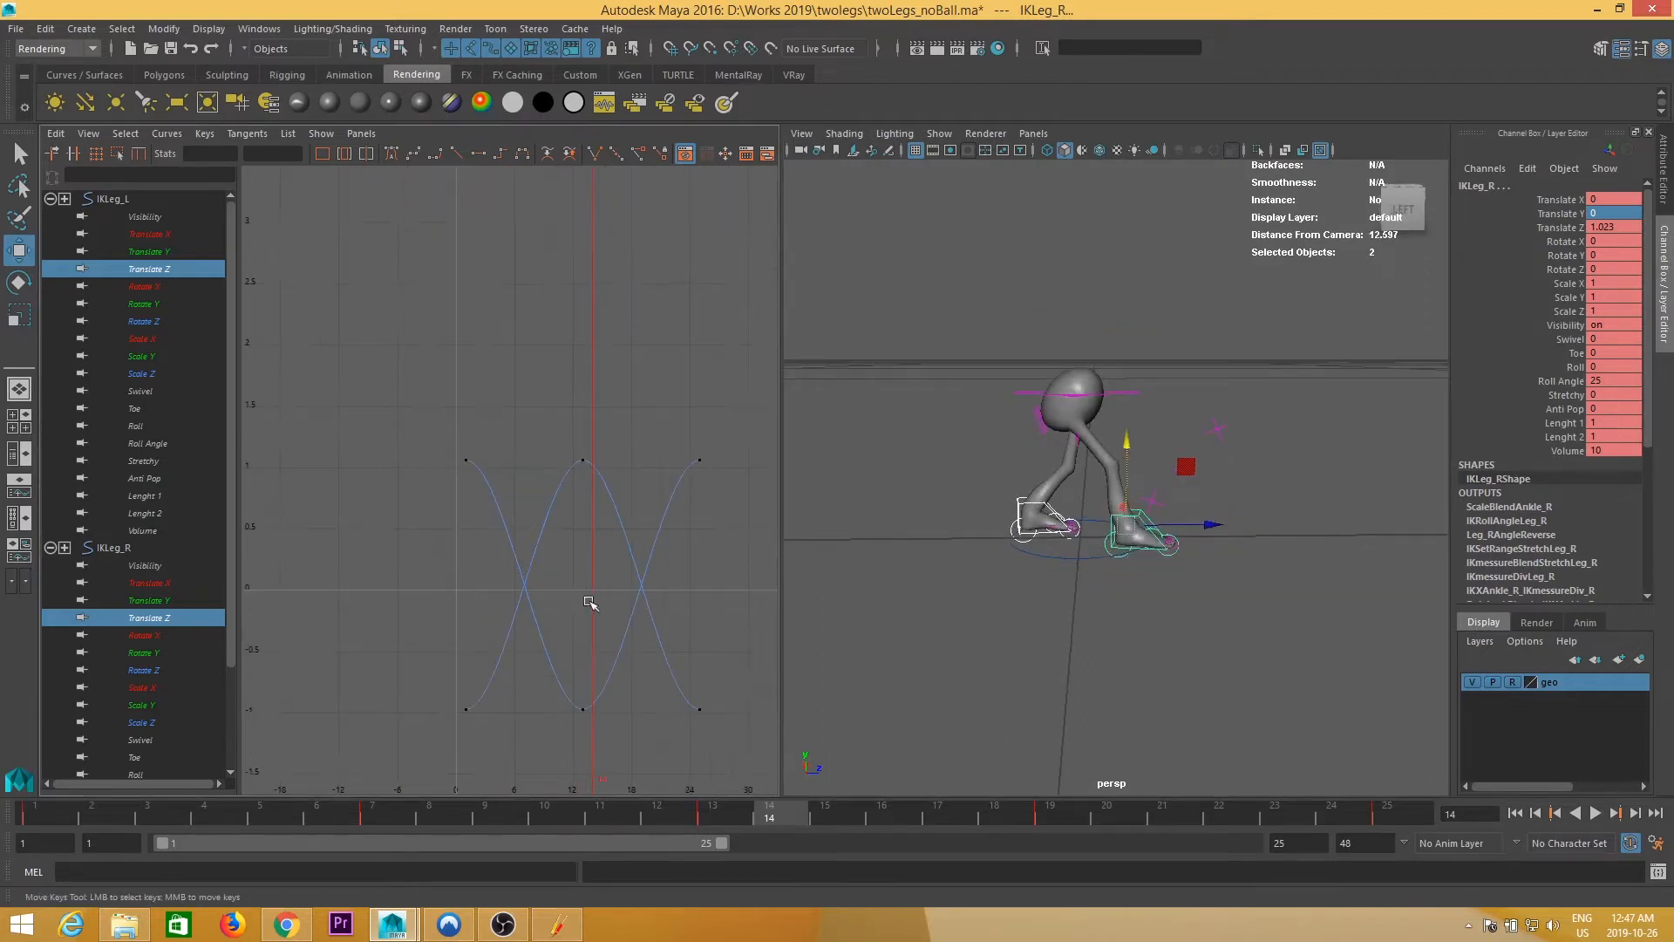
scroll(1078, 589, "up", 1)
middle_click_drag(527, 602, 519, 562, "alt")
left_click_drag(1091, 602, 1103, 586, "alt")
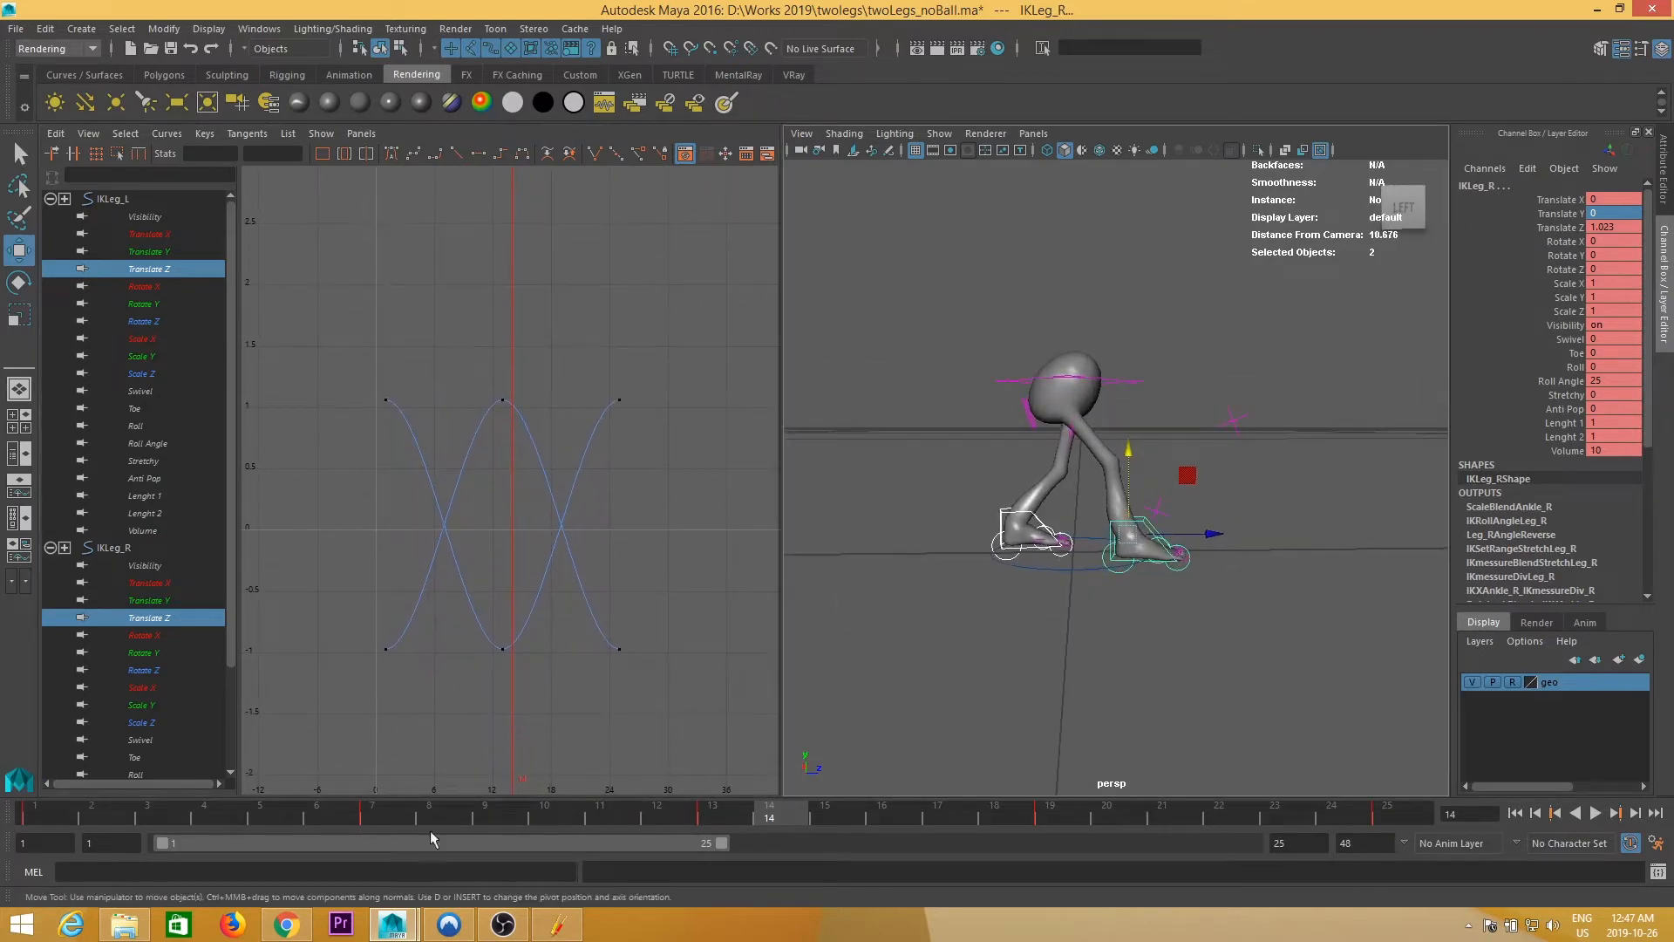
- Go to frame 1 and compare the feet's contact pose with the start of their Translate Z curves
mouse_move(77, 817)
left_mouse_down()
mouse_move(1264, 809)
mouse_move(66, 835)
left_mouse_up()
middle_click_drag(1139, 568, 1164, 590, "alt")
right_click_drag(1029, 603, 1120, 619, "alt")
middle_click_drag(468, 609, 460, 598, "alt")
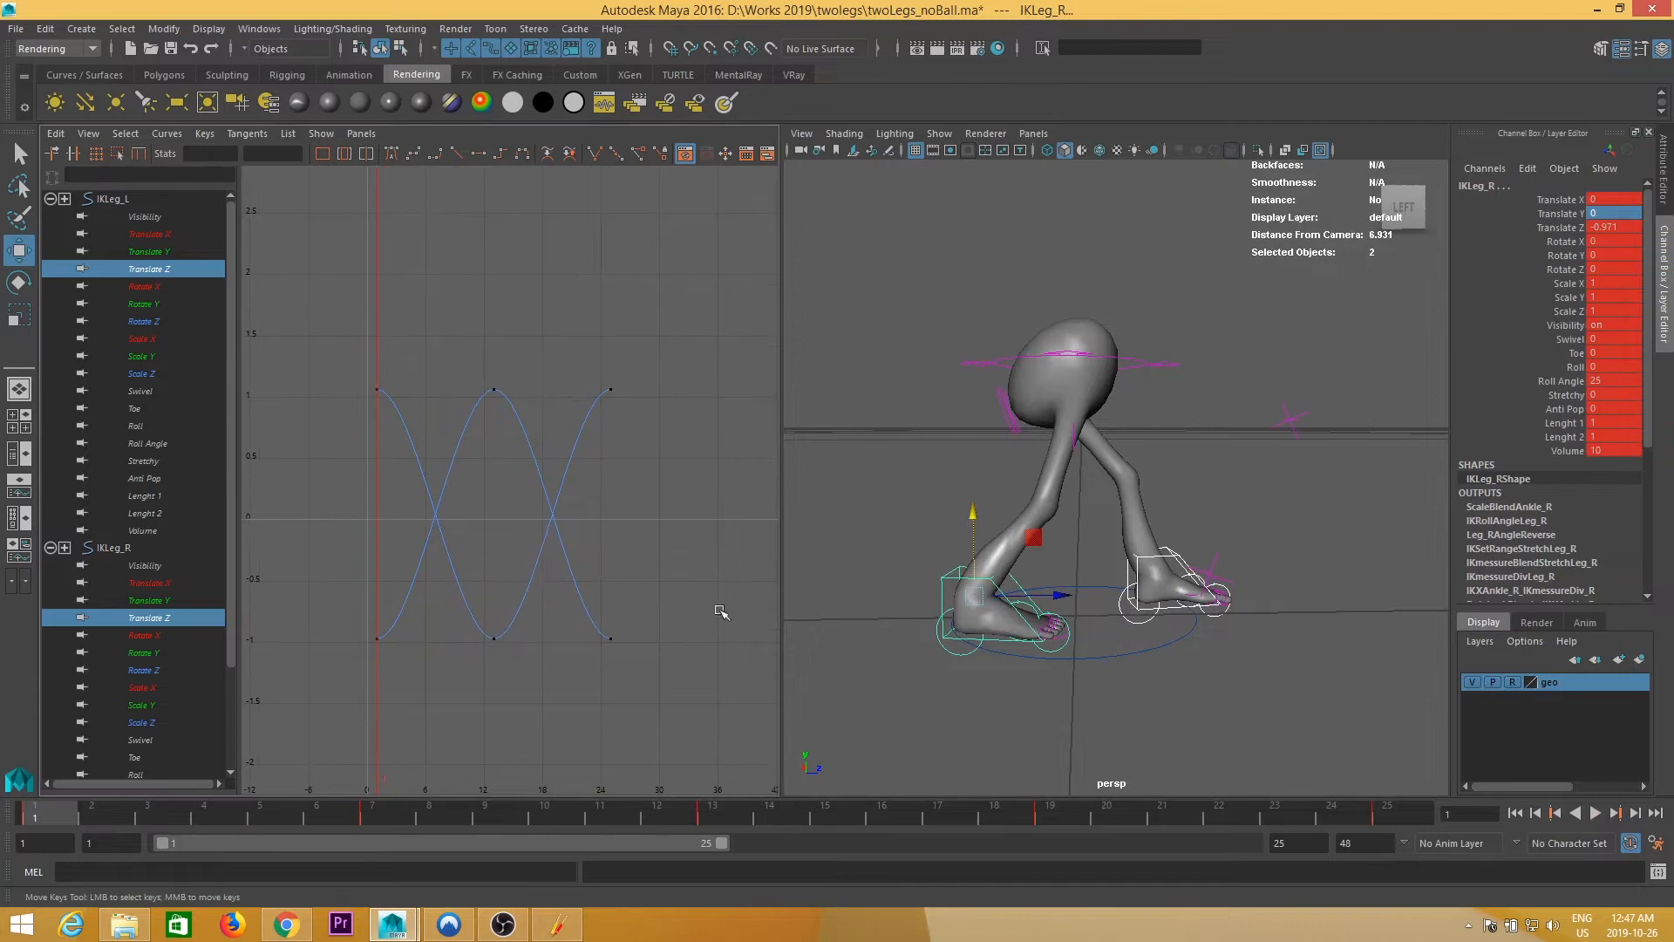
middle_click_drag(1104, 629, 1118, 619, "alt")
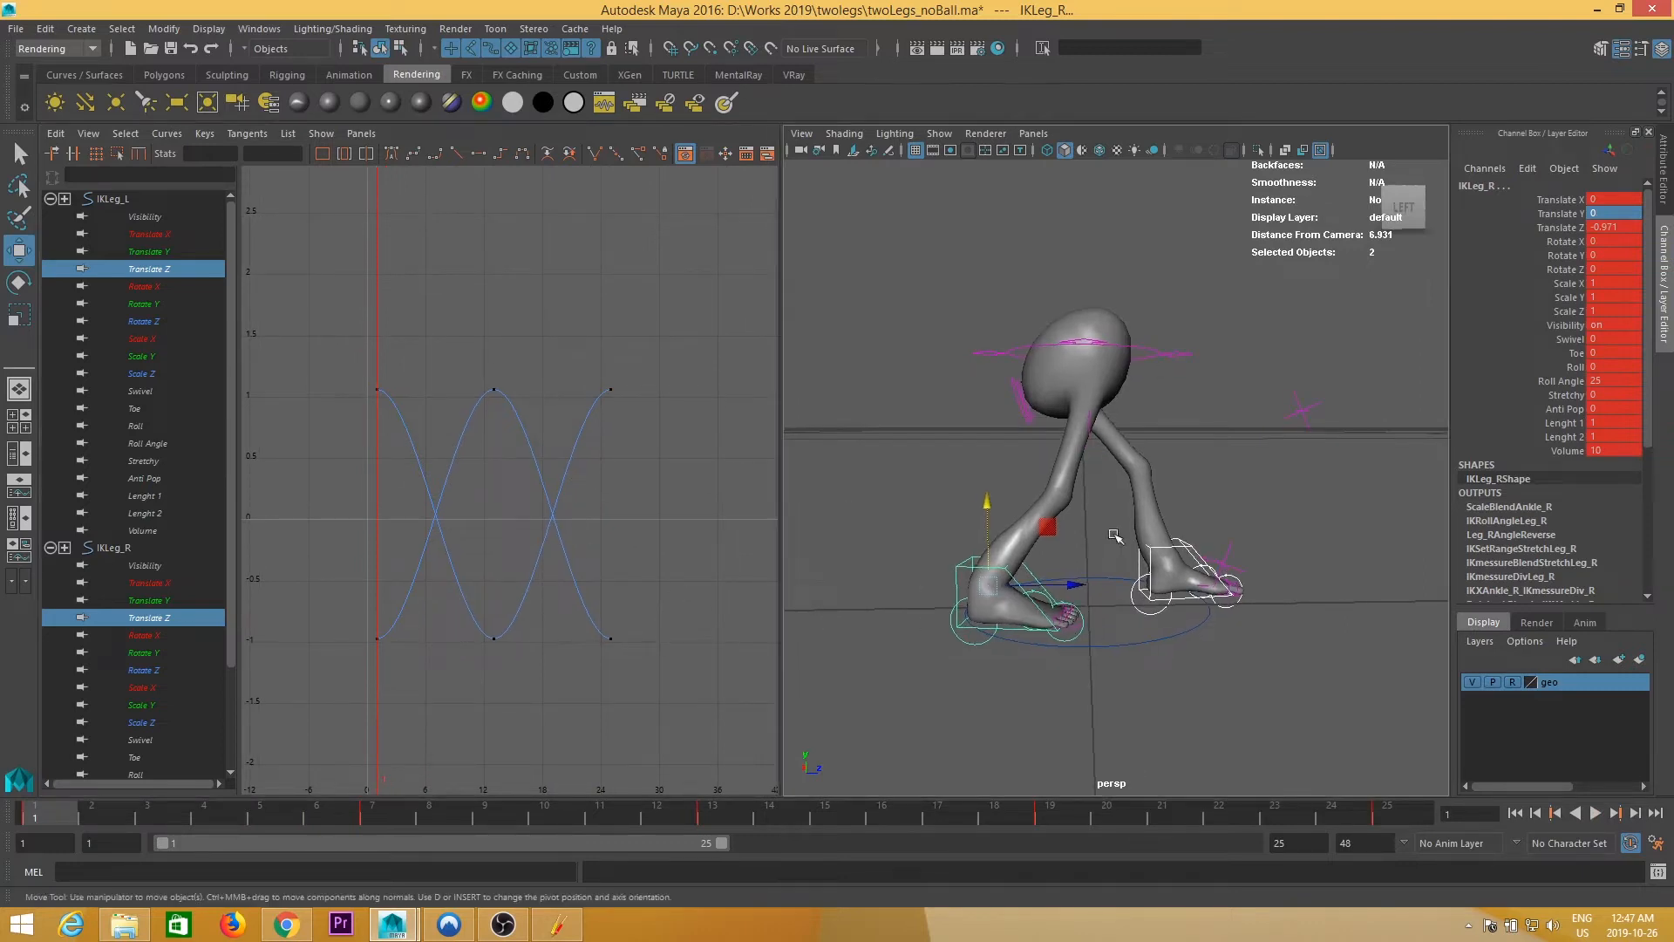
middle_click_drag(1057, 598, 1079, 598, "alt")
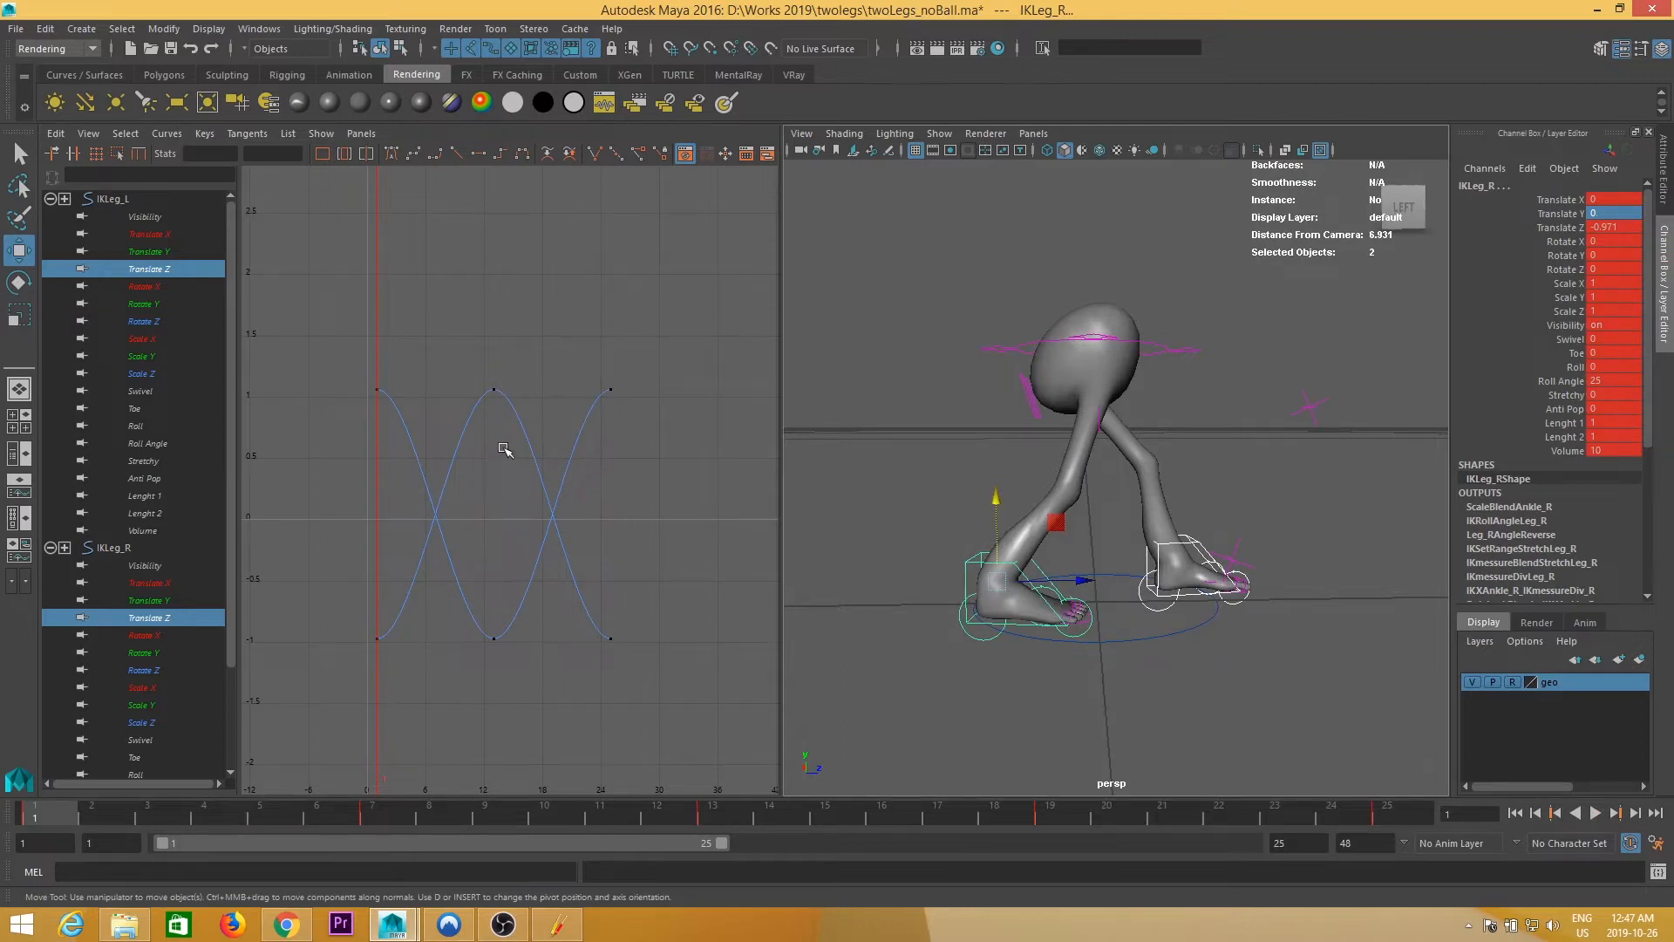
- Select the left foot's Translate Z key at frame 13 and check its value
middle_click_drag(577, 468, 545, 464, "alt")
left_click_drag(676, 620, 517, 679)
left_click_drag(449, 628, 452, 631)
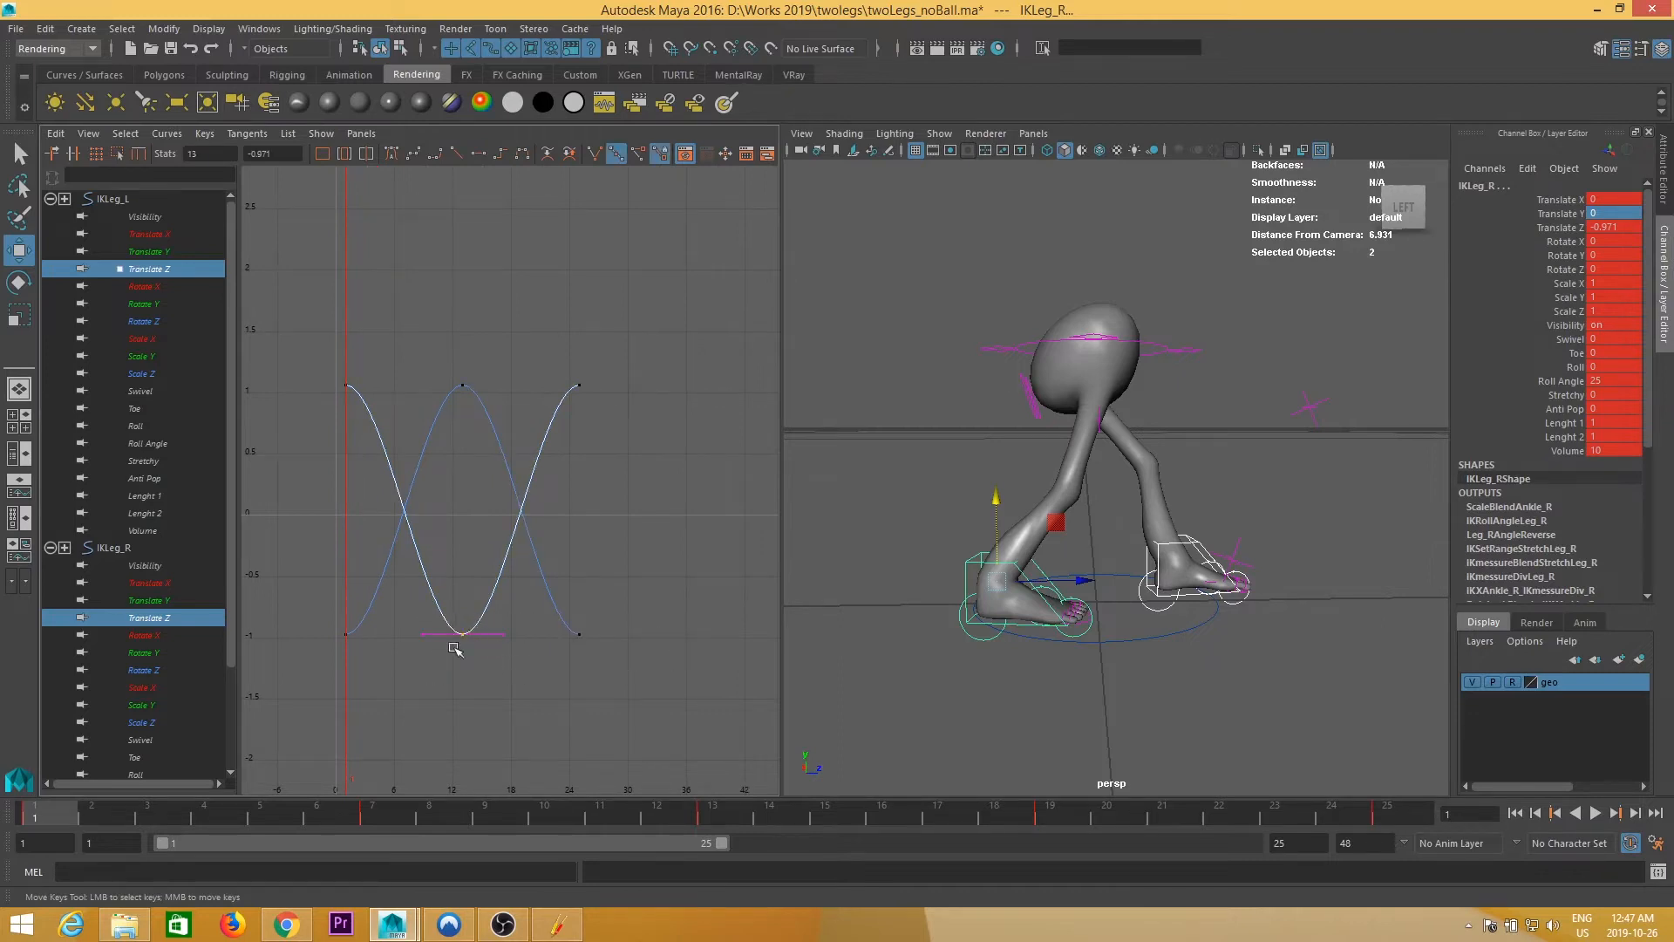
scroll(510, 638, "down", 4)
scroll(528, 629, "up", 2)
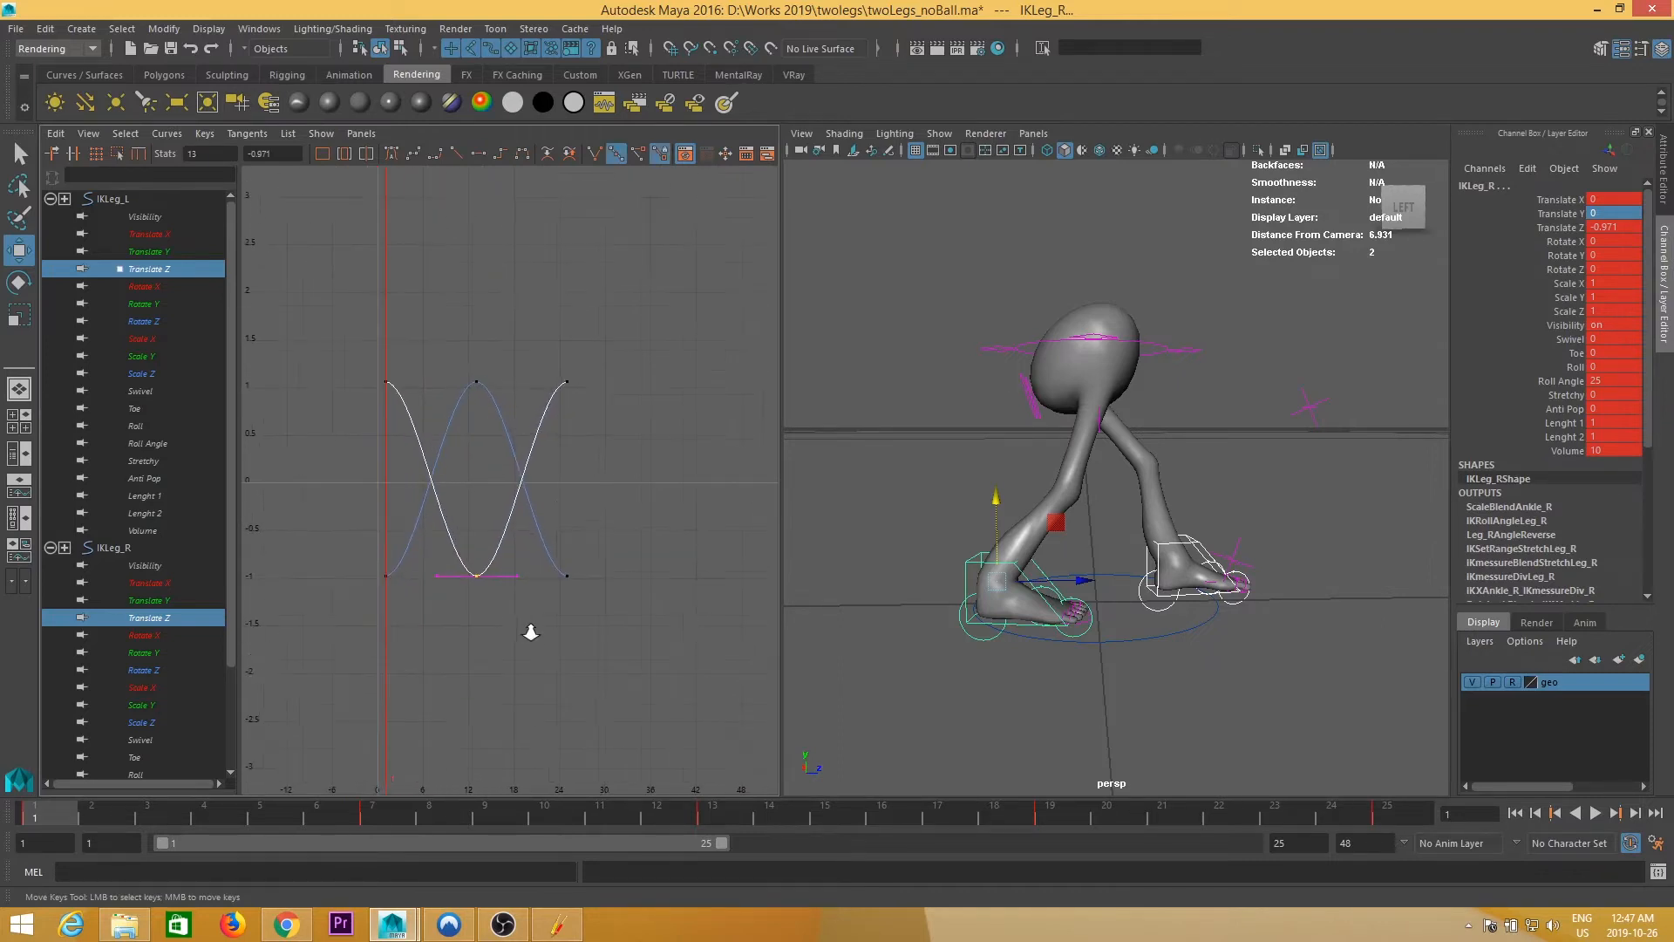
left_click_drag(528, 629, 451, 574)
key("a")
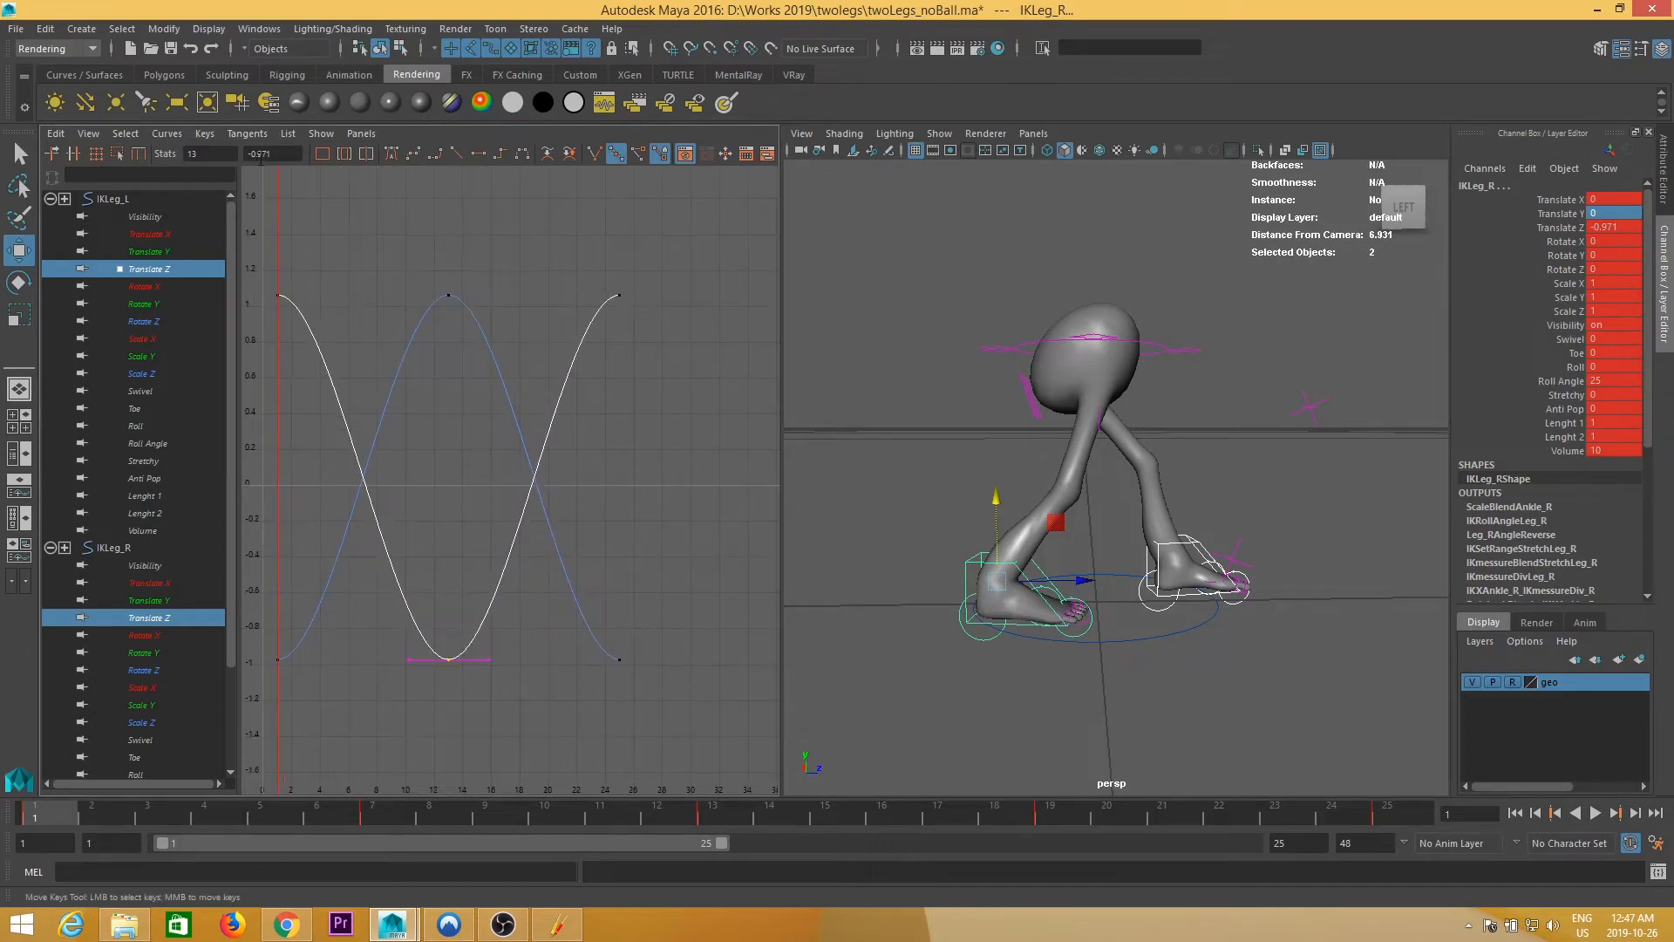
- Select the right foot's Translate Z key at frame 1 and check its value against the left foot's lowest key
middle_click_drag(443, 425, 524, 601, "alt")
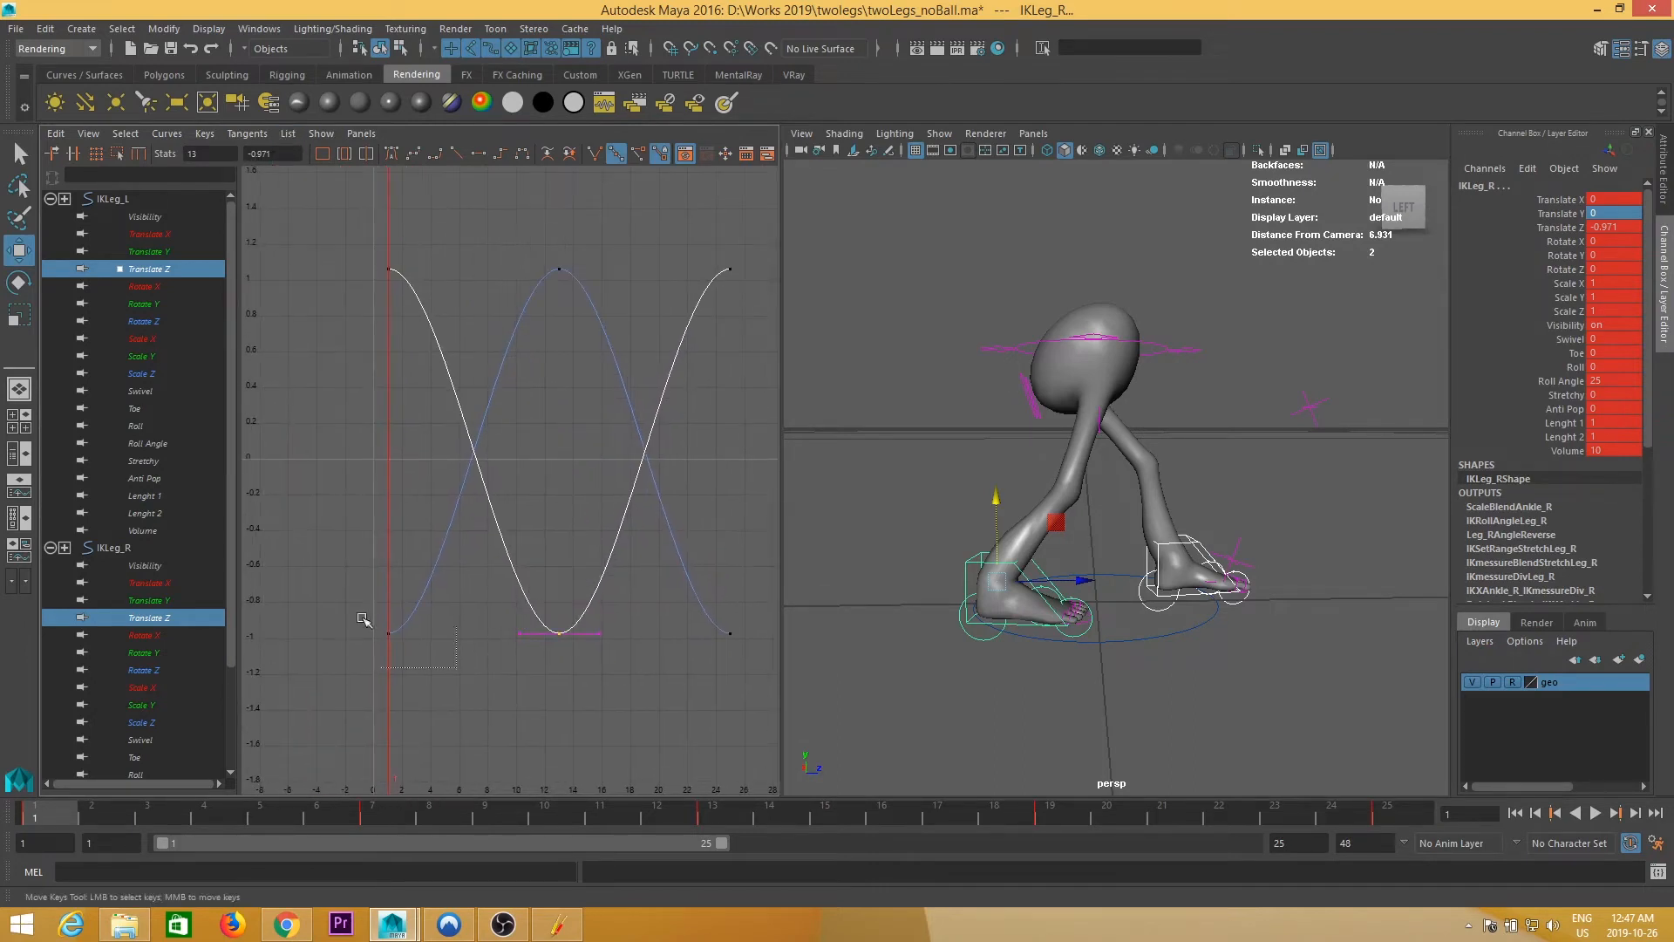
left_click_drag(363, 619, 340, 606)
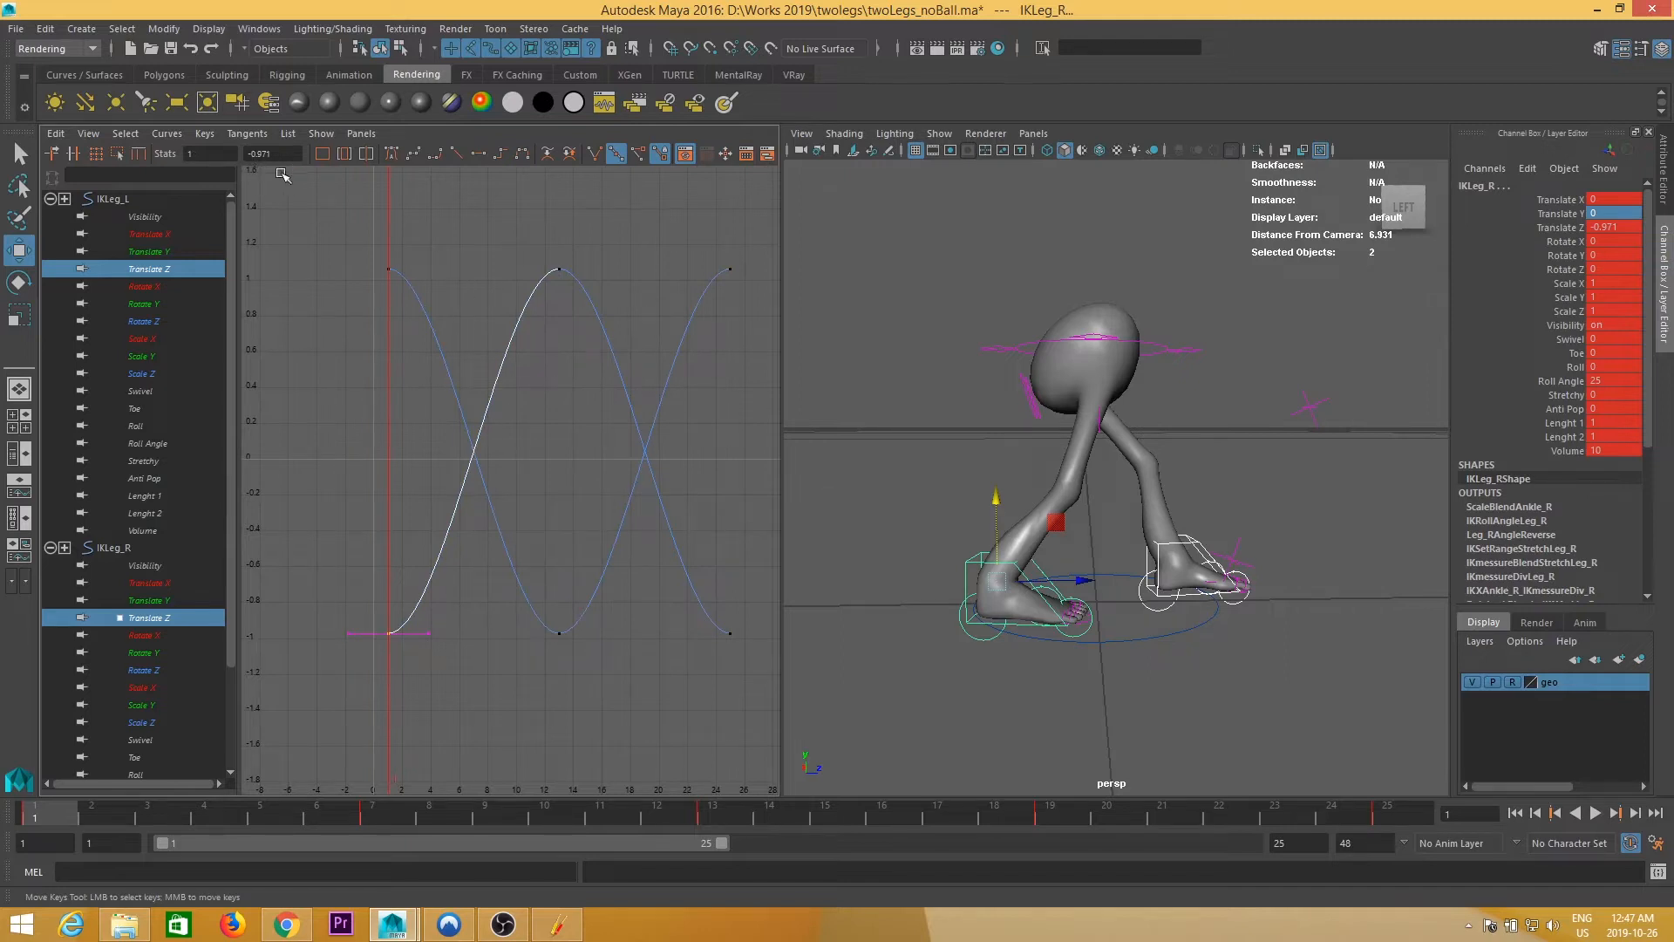
scroll(602, 611, "down", 3)
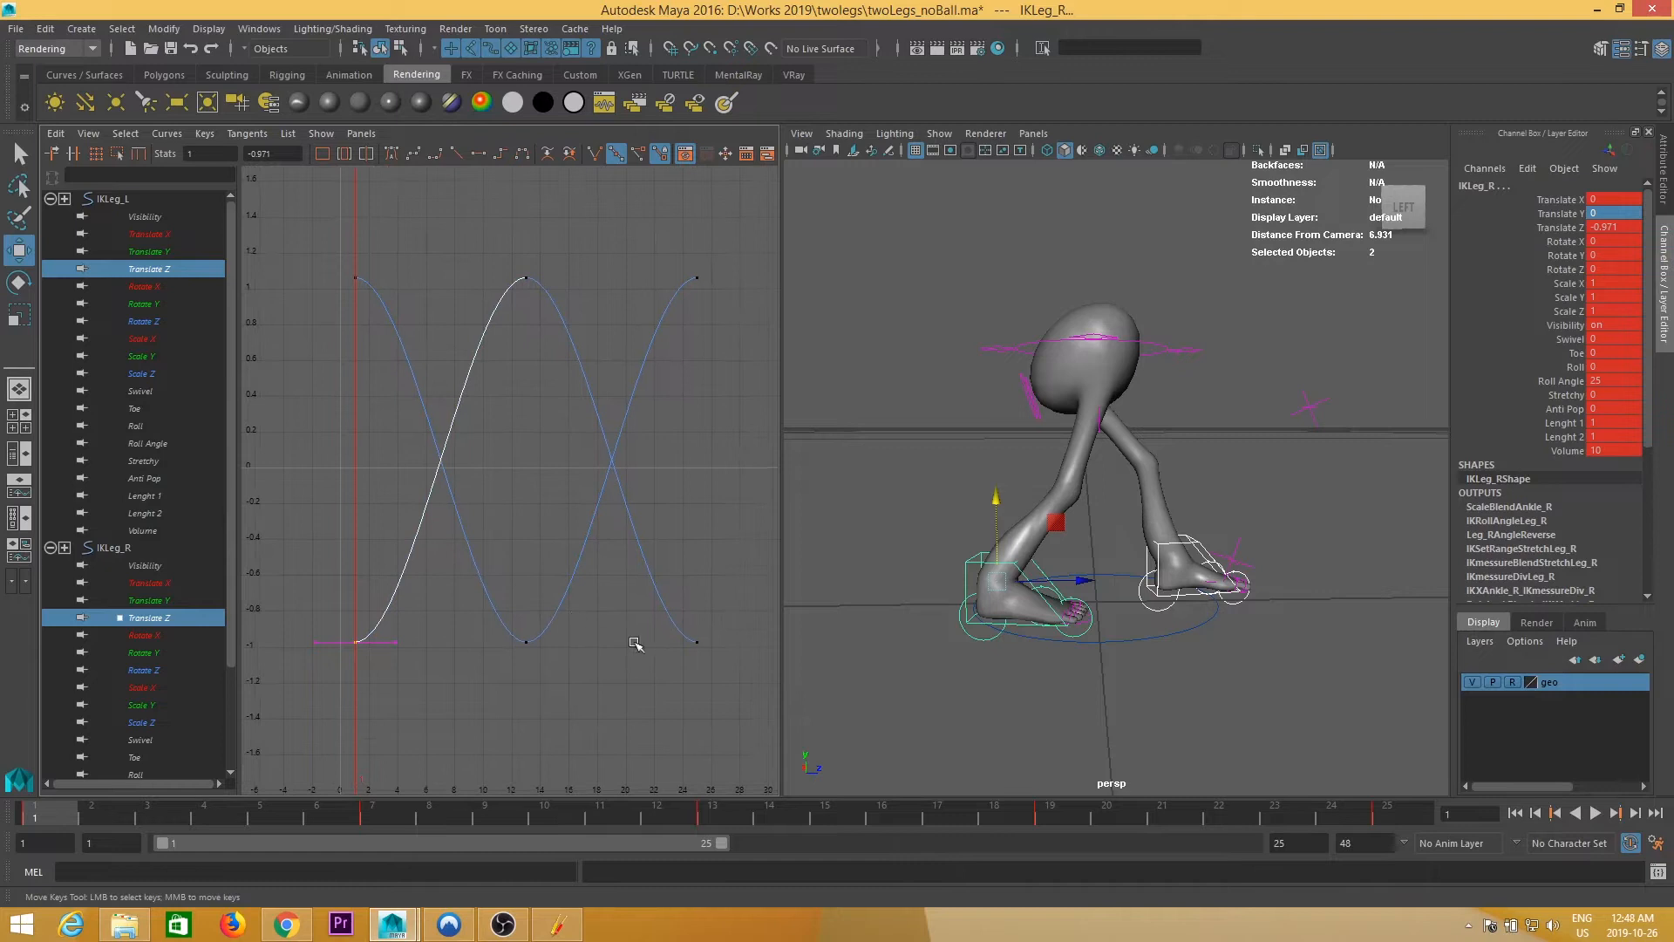
middle_click_drag(503, 595, 484, 610, "alt")
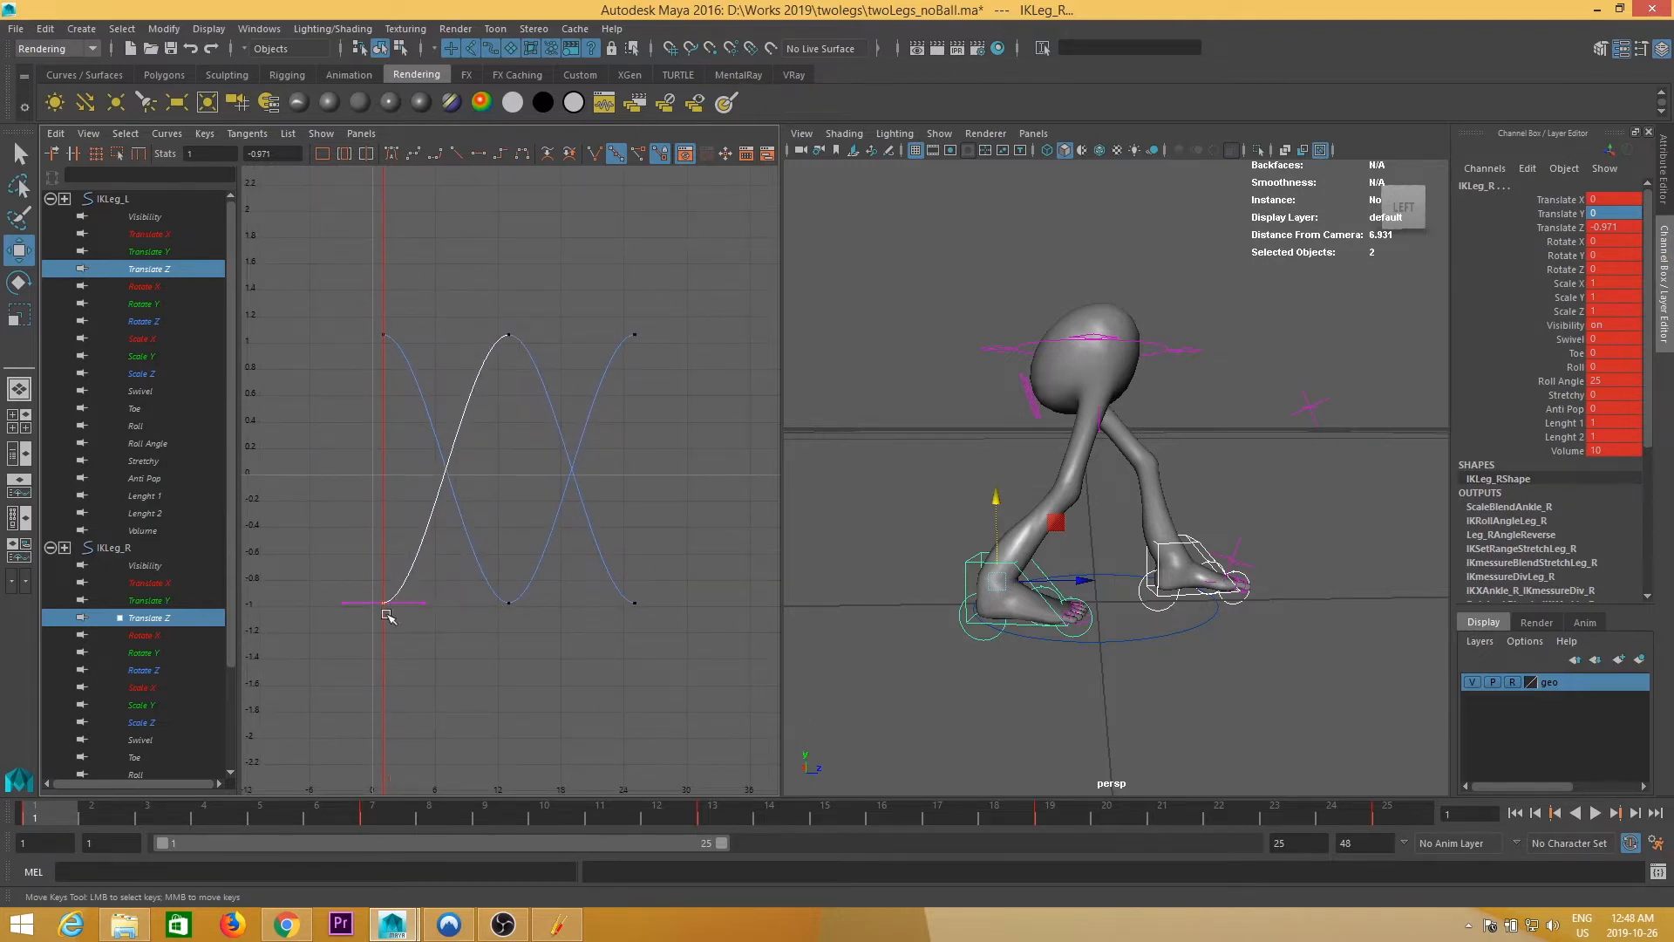
middle_click_drag(541, 590, 517, 602, "alt")
- Play to frame 13, then check the right foot's Translate Z key there and the left foot's key at frame 25
key("alt+v")
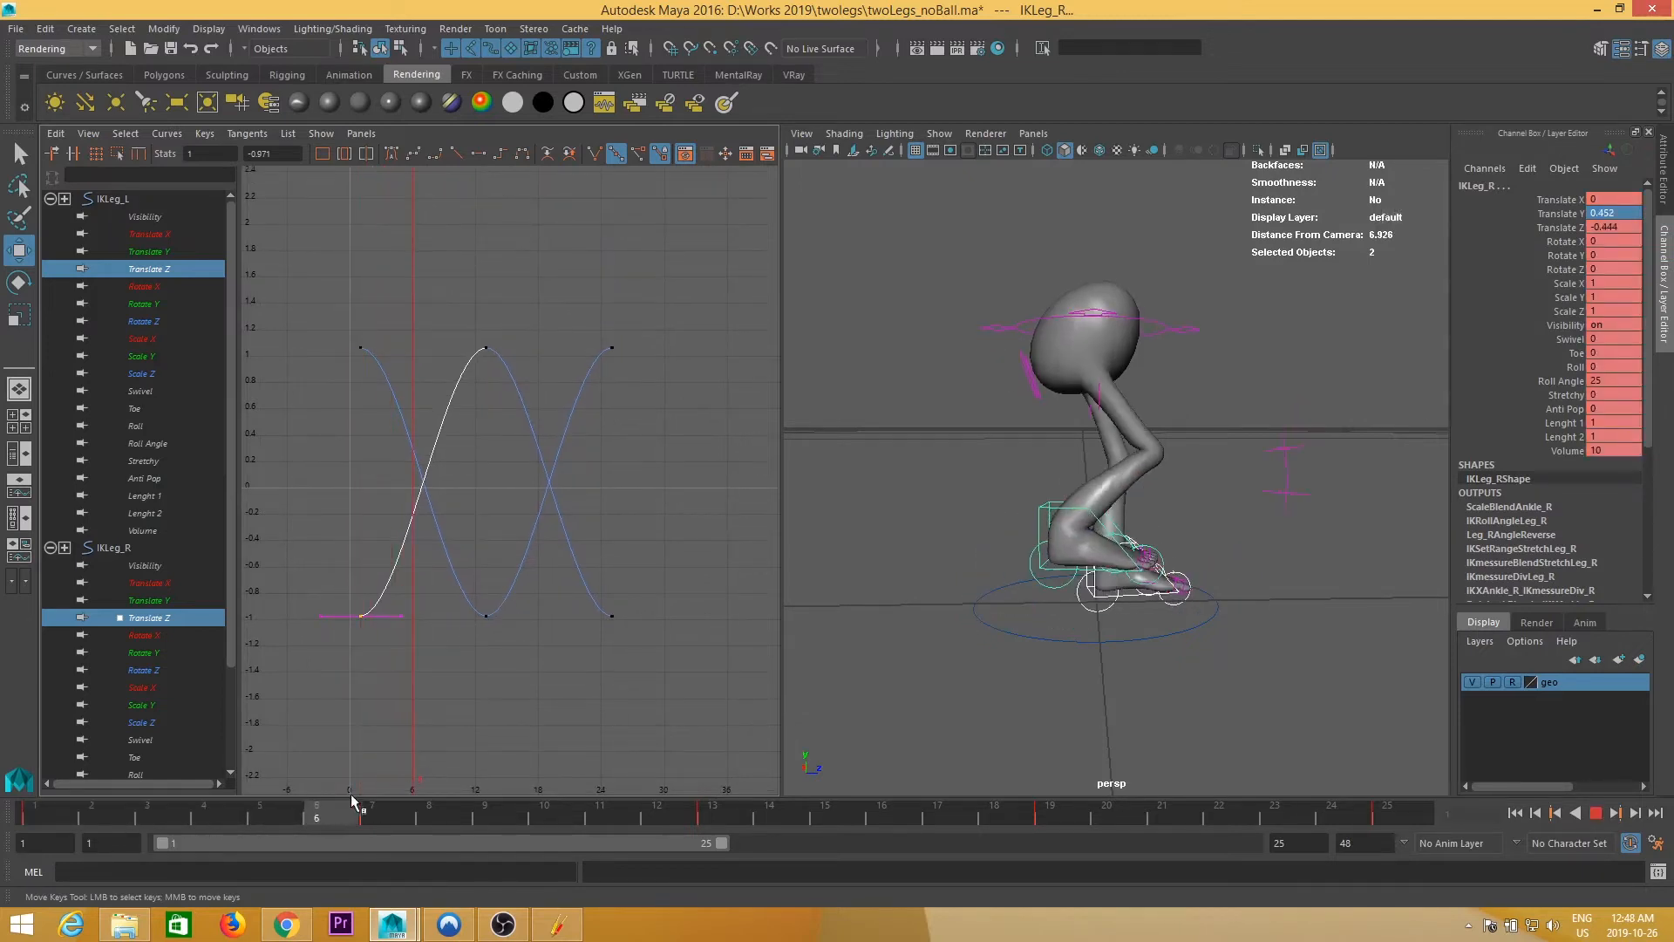
key("alt+v")
left_click(486, 349)
key("f")
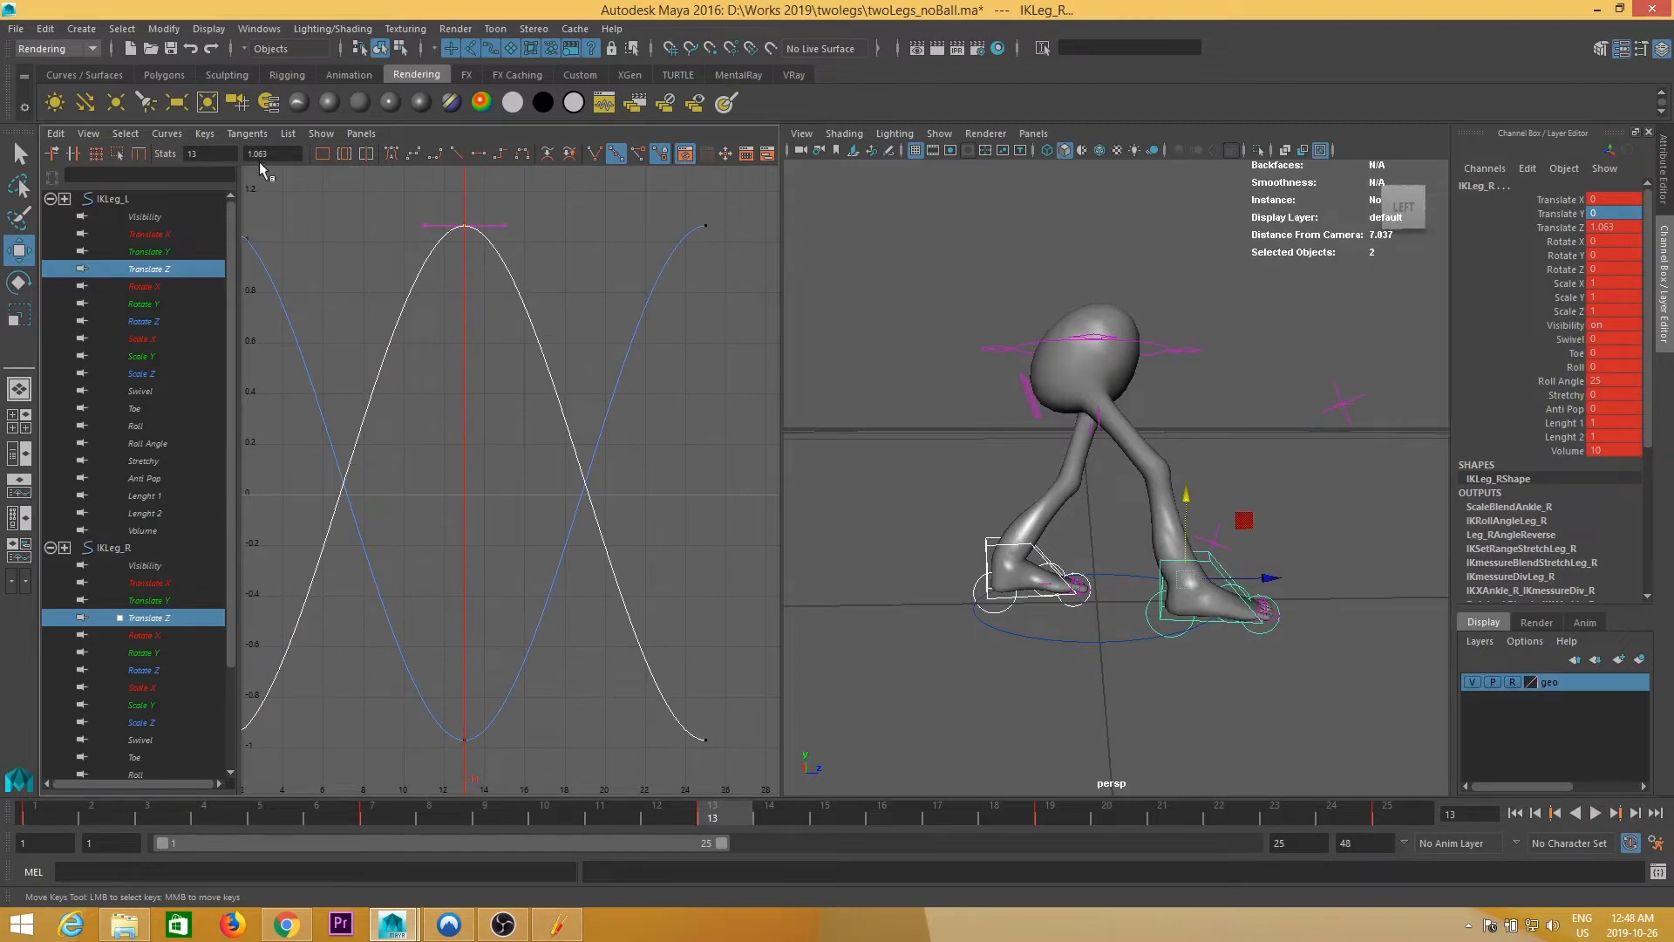
middle_click_drag(579, 329, 538, 389, "alt")
left_click_drag(686, 271, 617, 334)
middle_click_drag(537, 275, 564, 280, "alt")
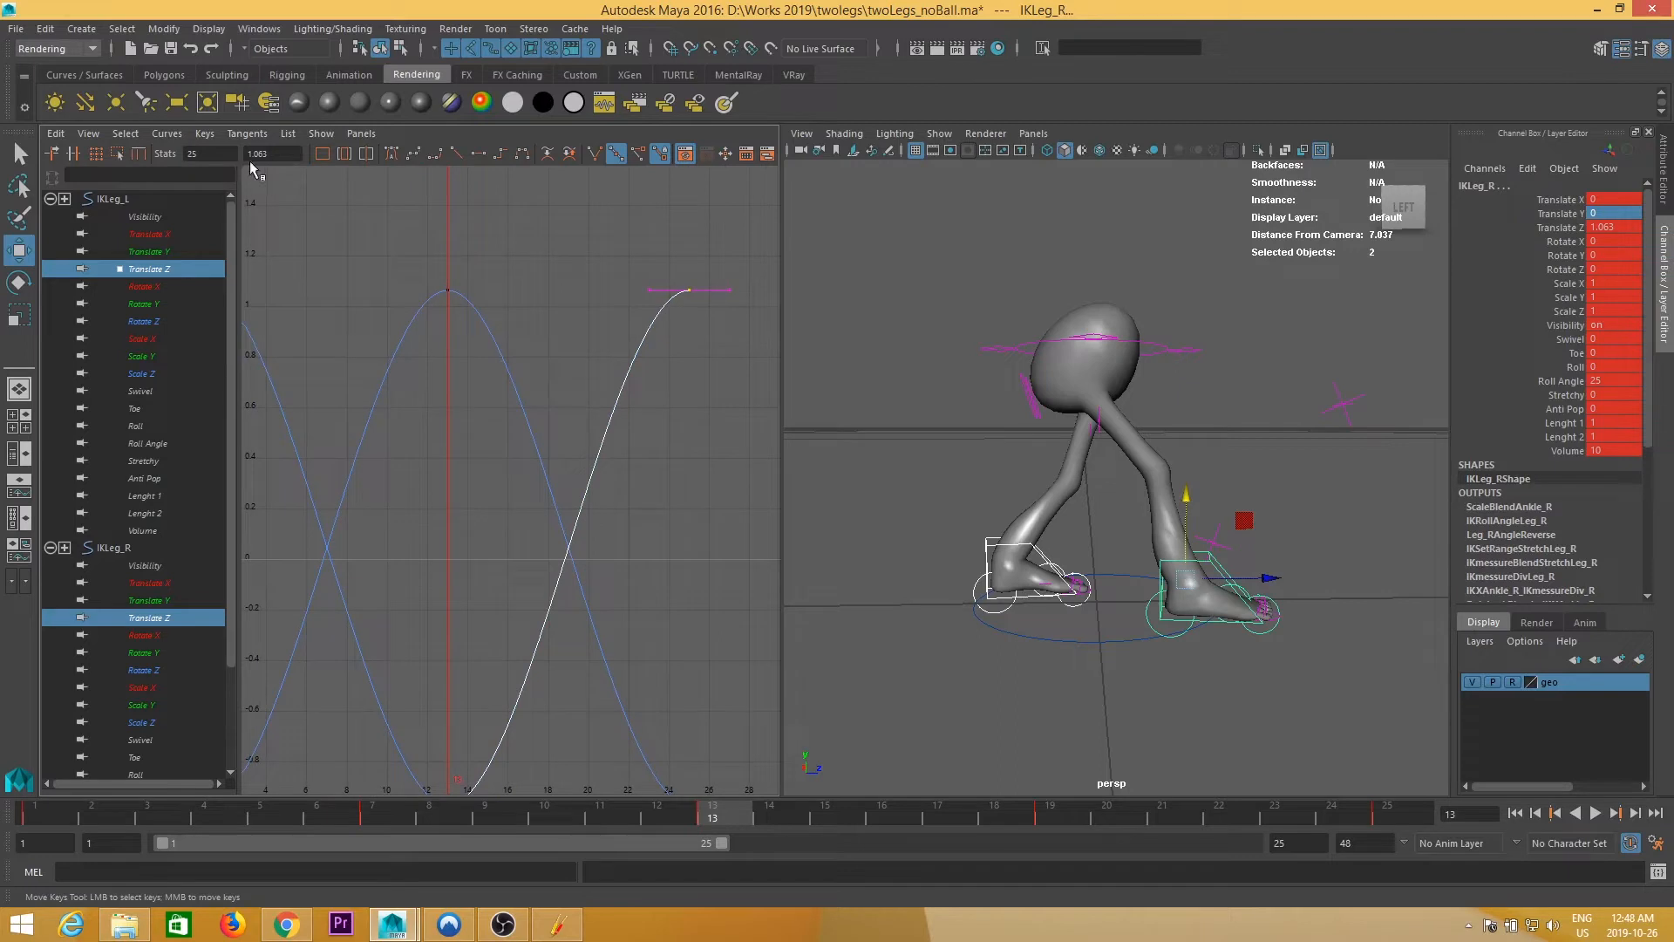
- Frame both feet's Translate Z curves and scrub between frames 1 and 13 to compare them with the leg poses
key("a")
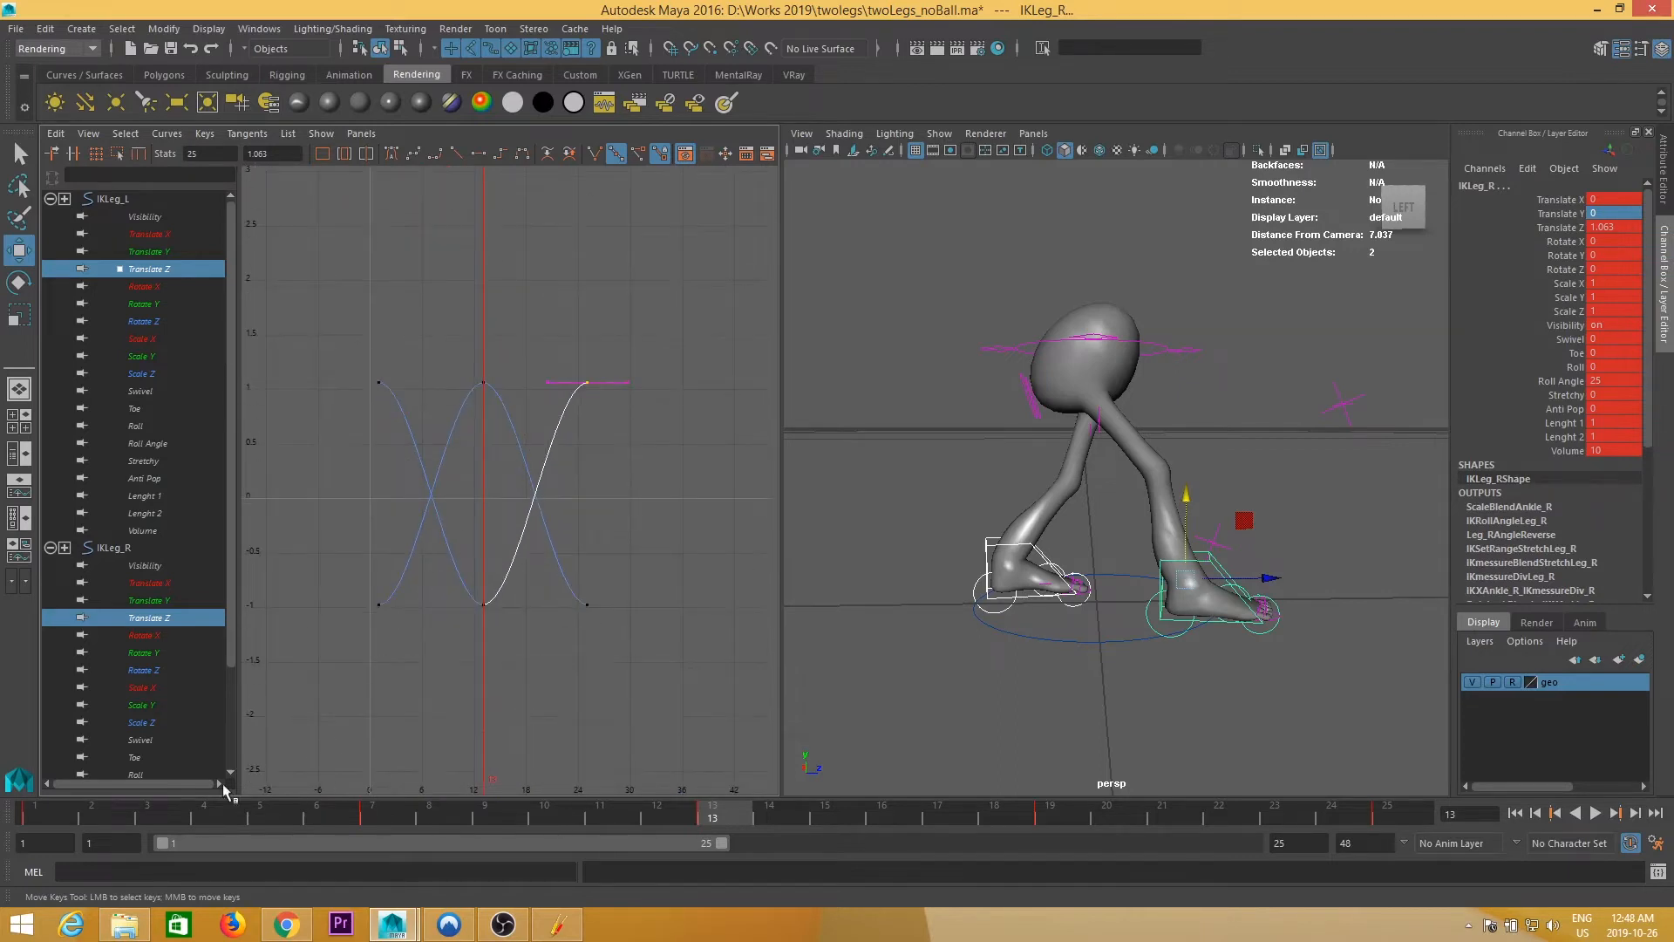
left_click_drag(38, 809, 713, 811)
middle_click_drag(489, 449, 524, 434, "alt")
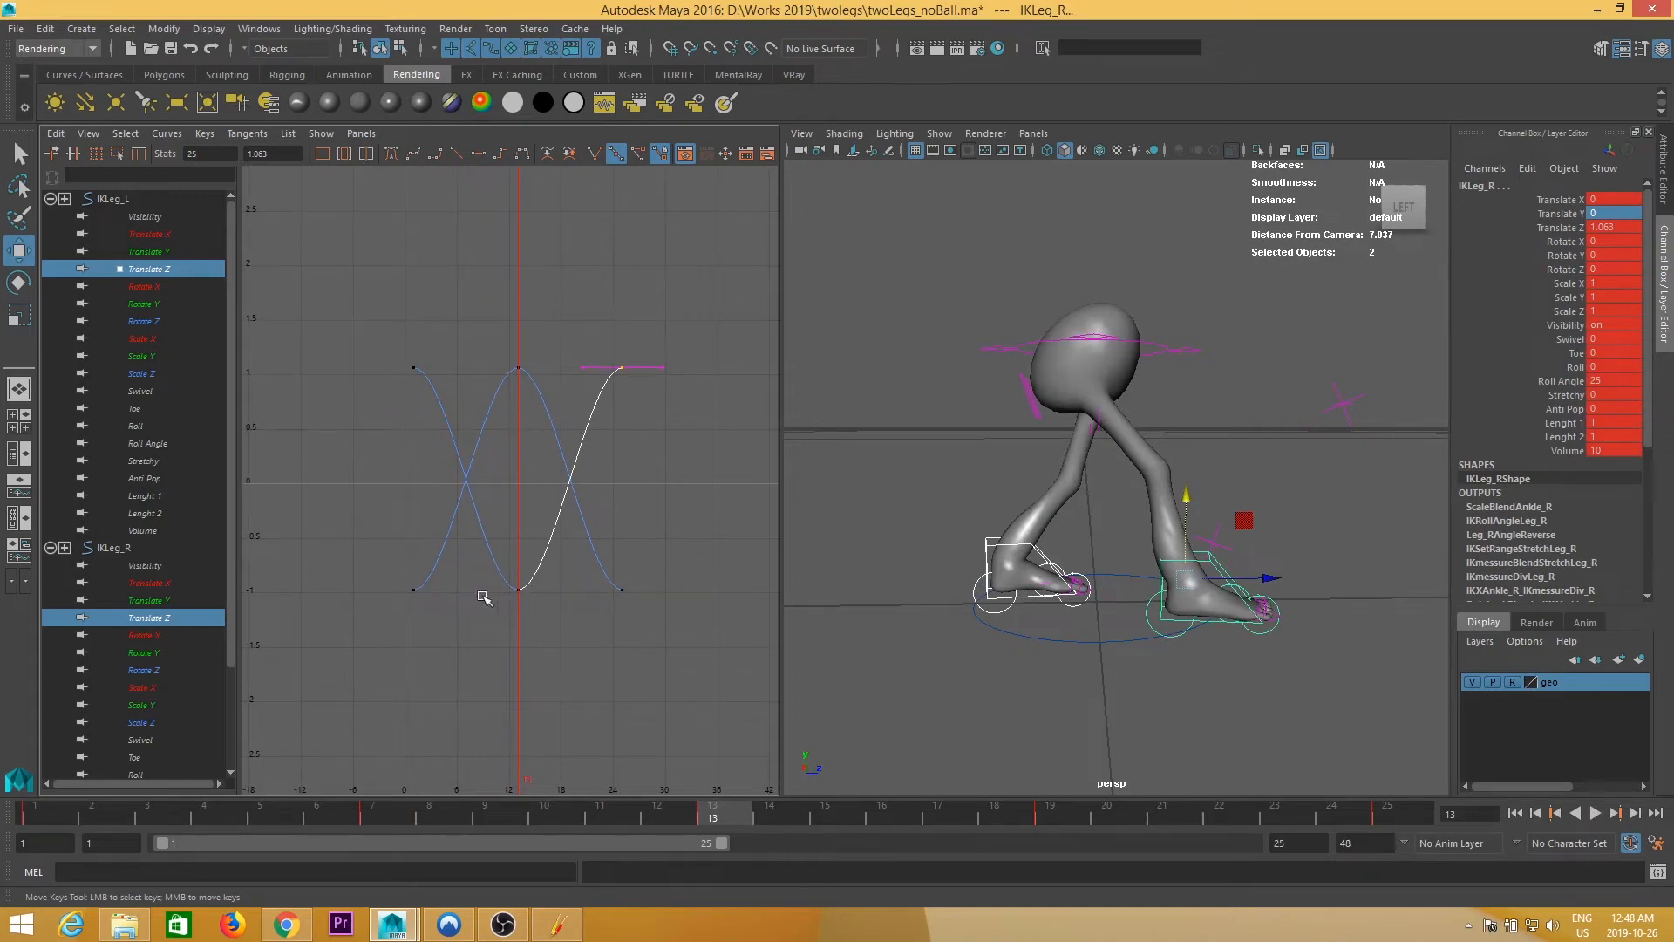
middle_click_drag(504, 598, 488, 598, "alt")
right_click_drag(1107, 601, 1056, 623, "alt")
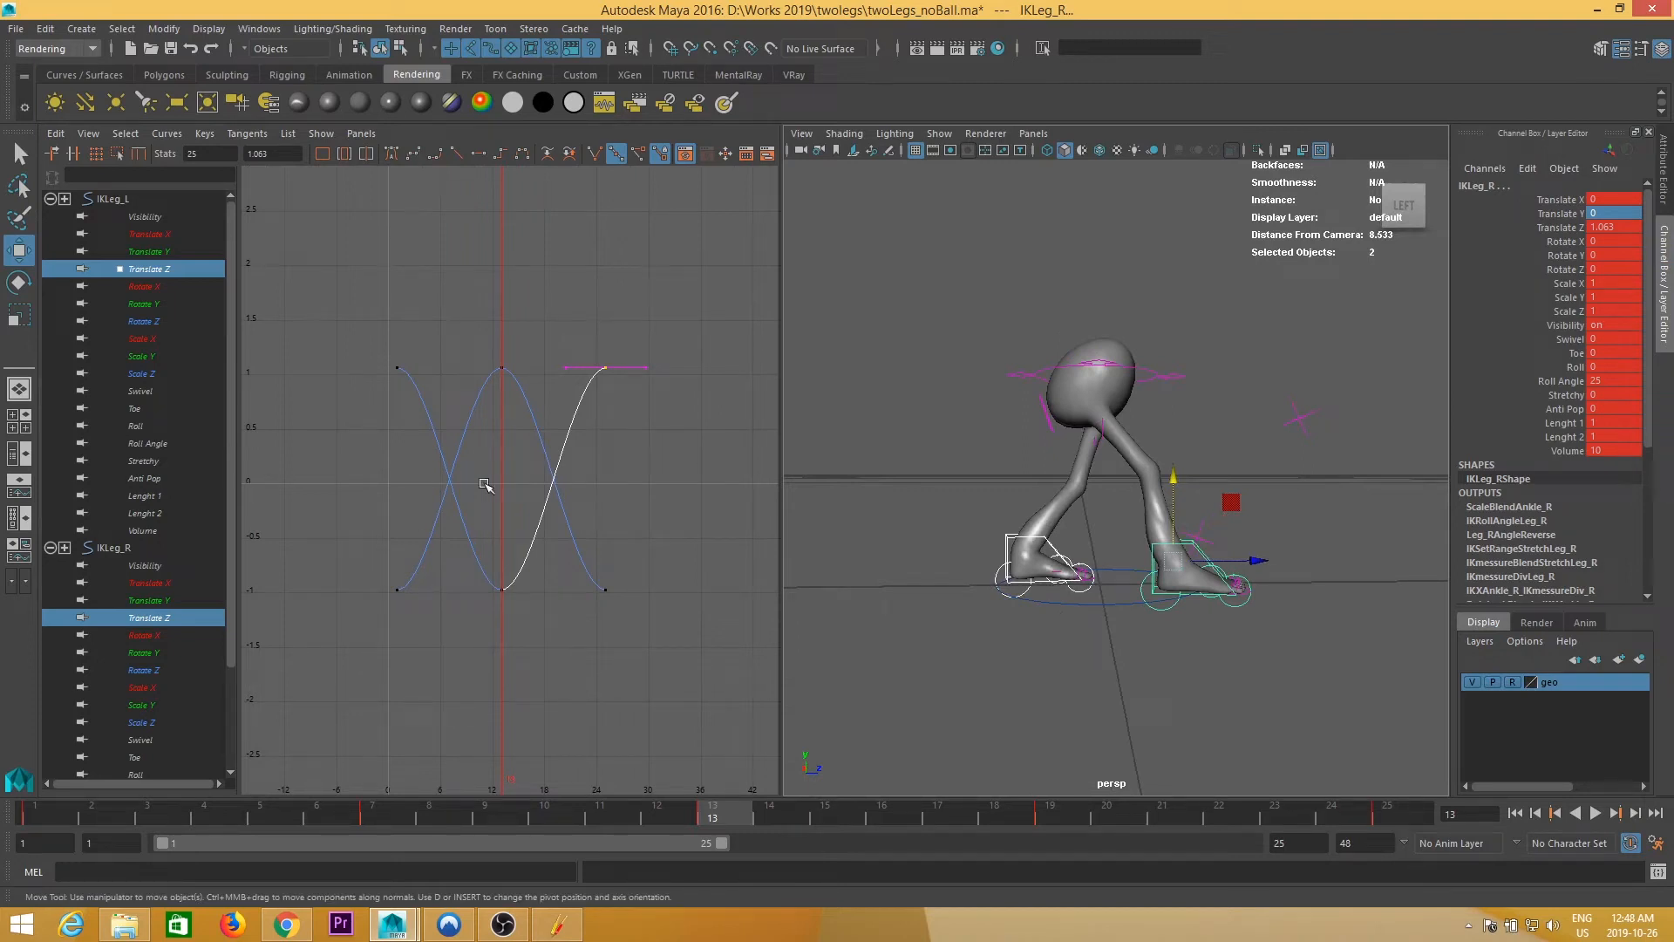
- Try lowering the right foot's Translate Z key at frame 13 to 0.335 and play the walk cycle
left_click(502, 367)
middle_click_drag(523, 384, 549, 498)
left_click_drag(708, 815, 96, 815)
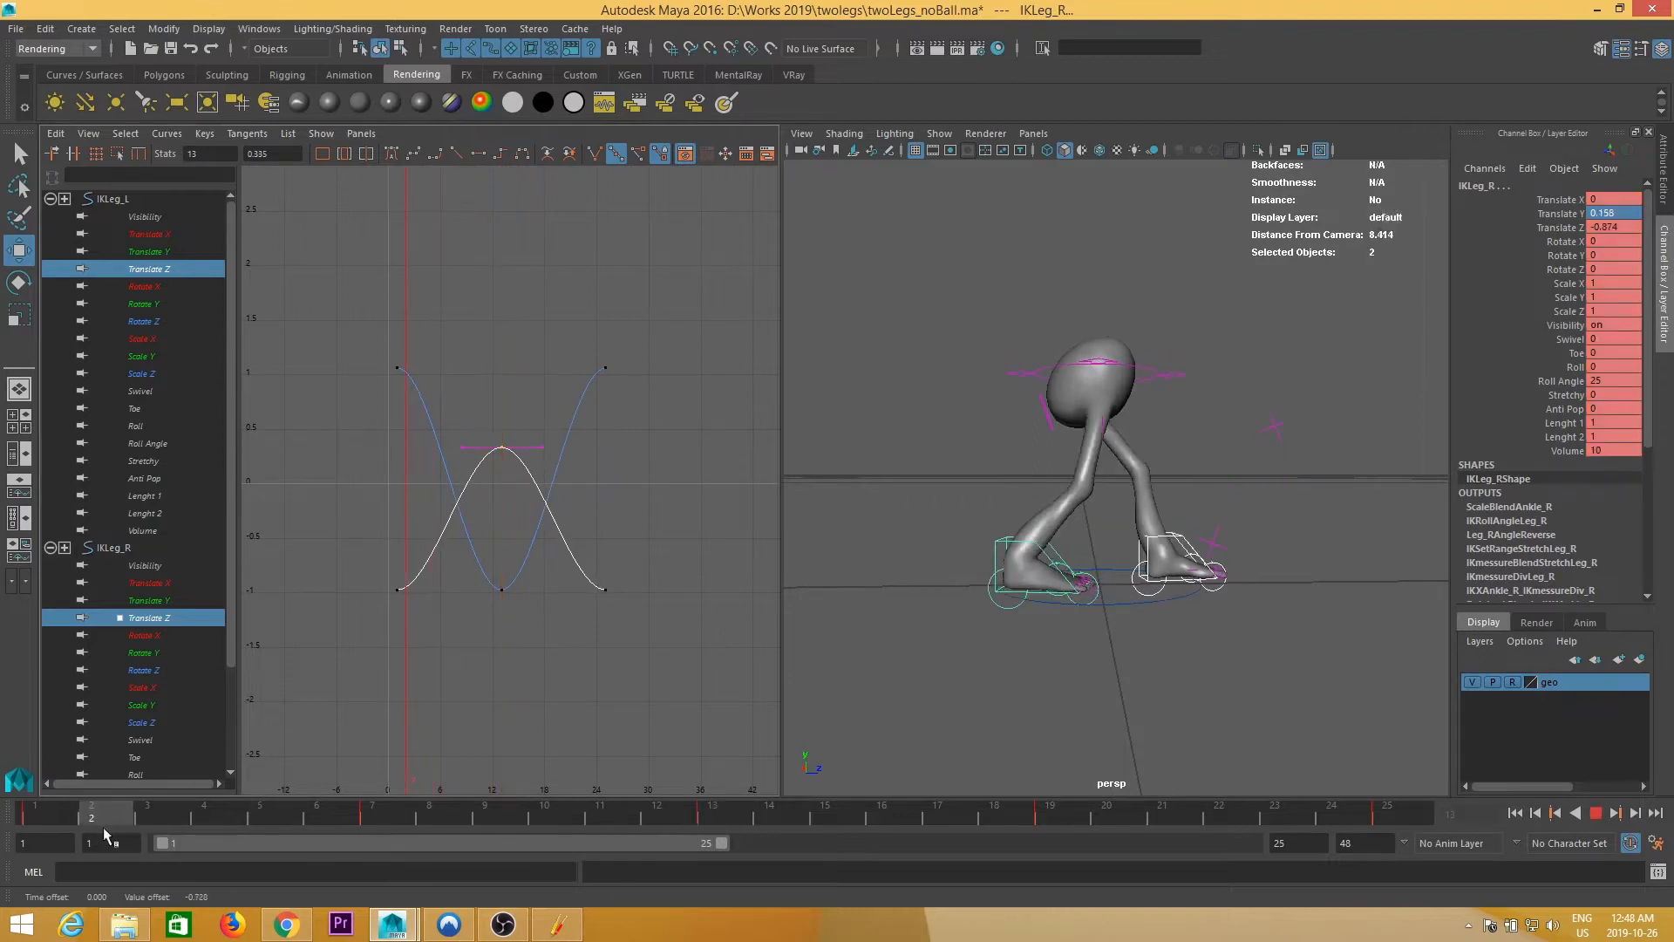
left_click(1595, 812)
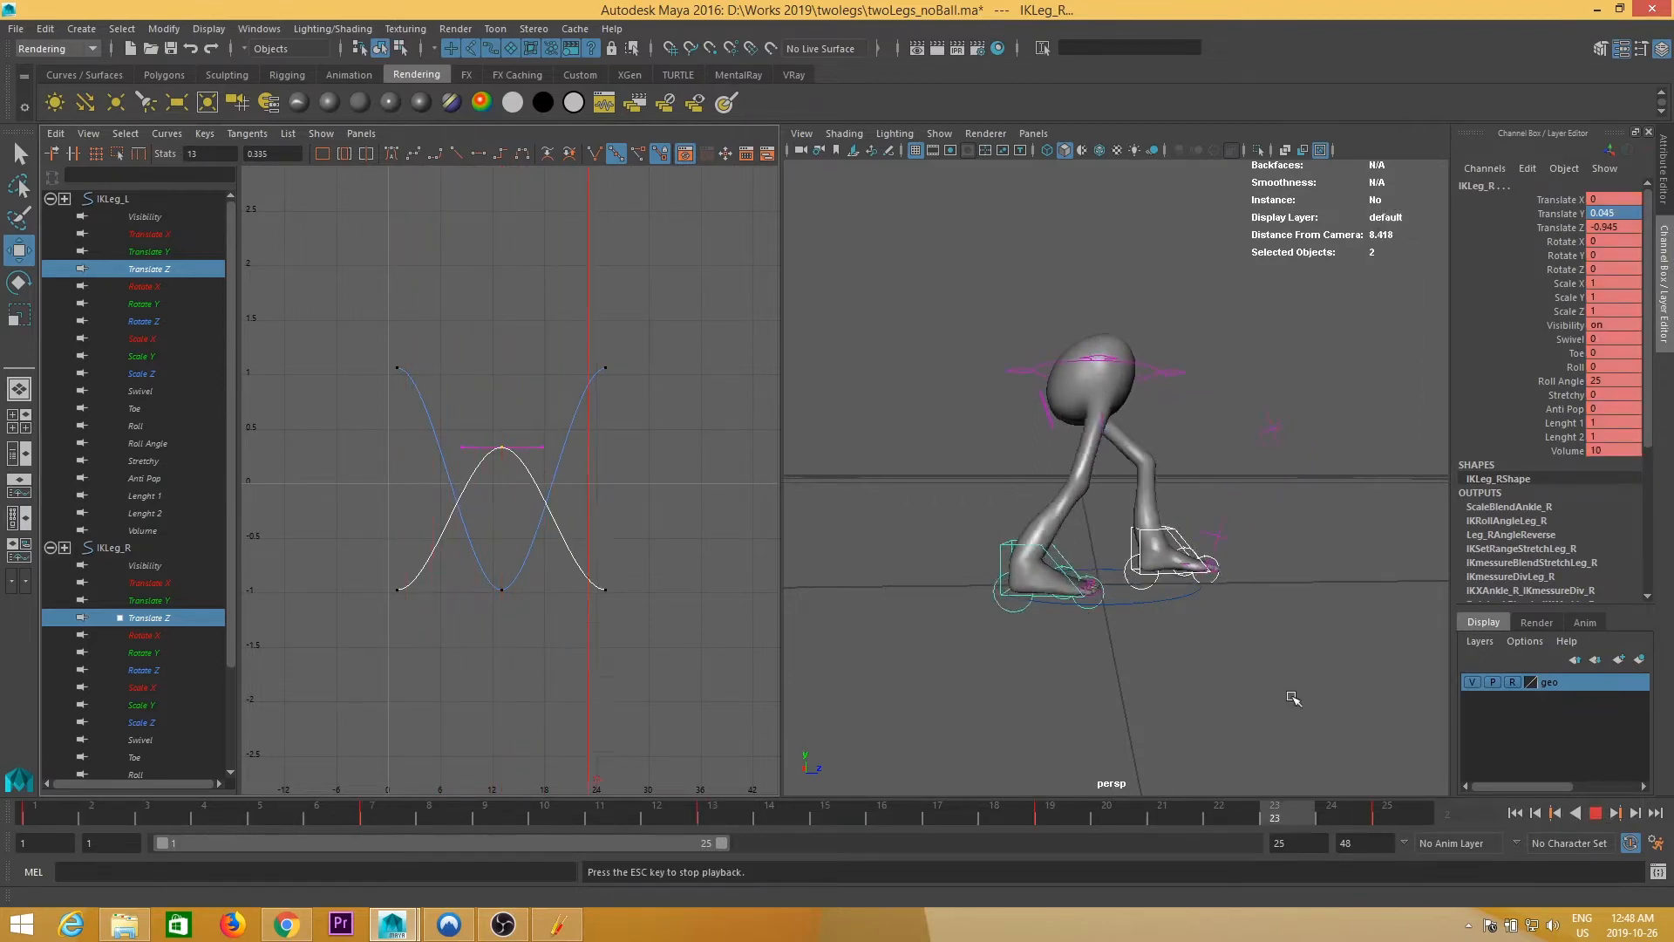
scroll(1247, 676, "down", 2)
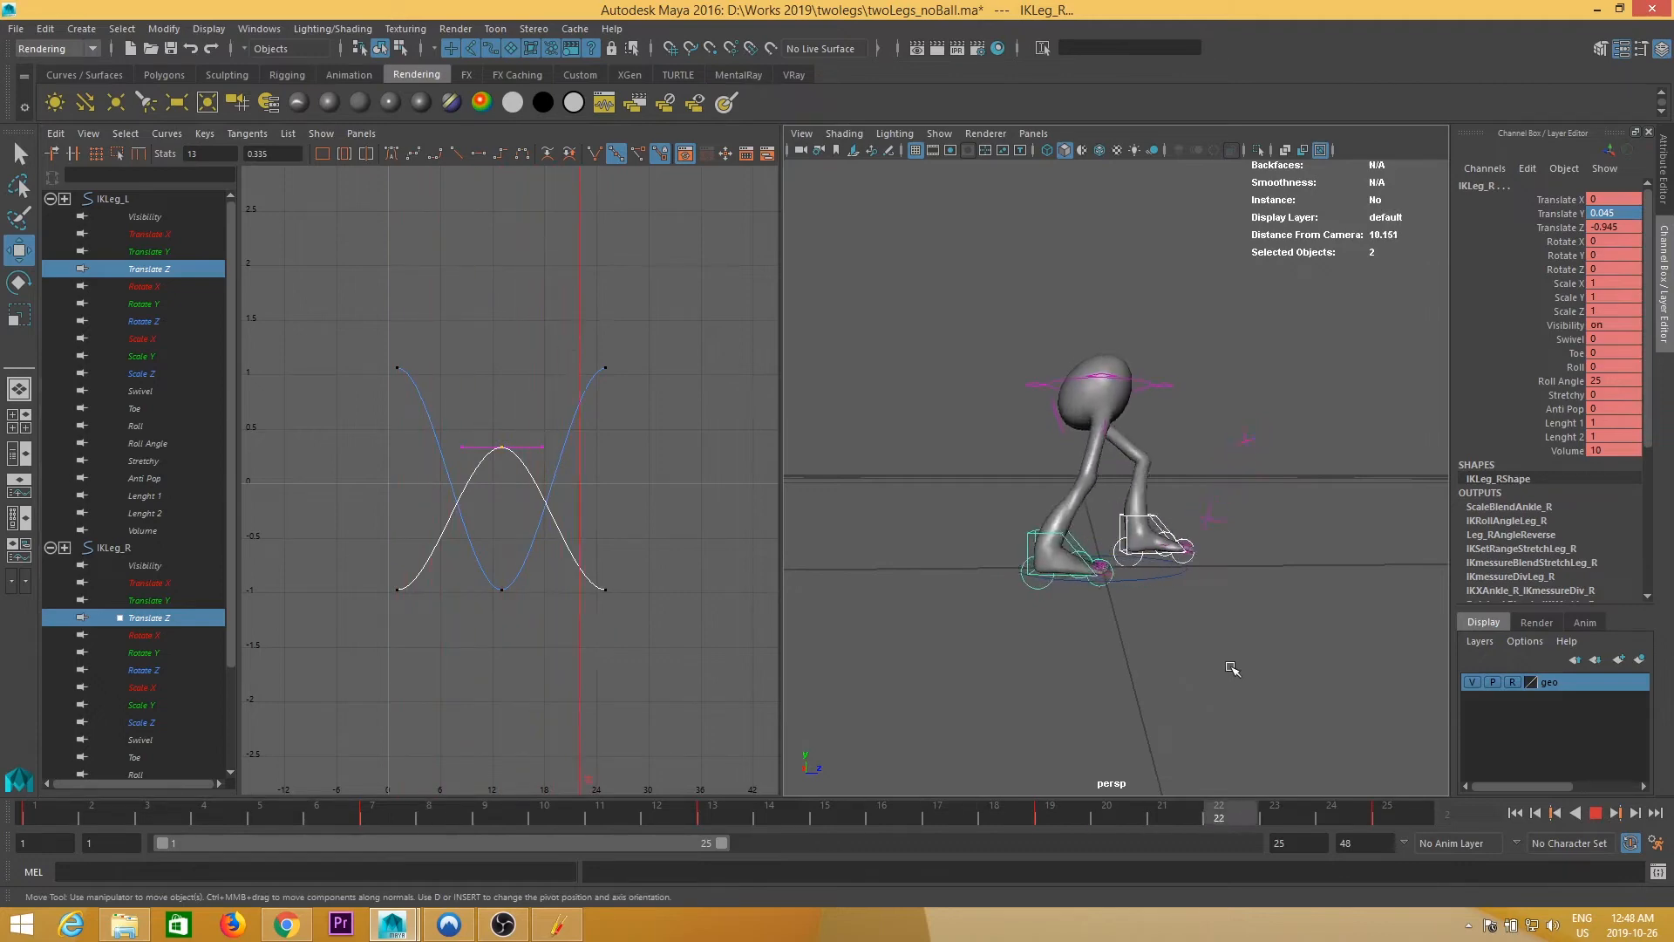
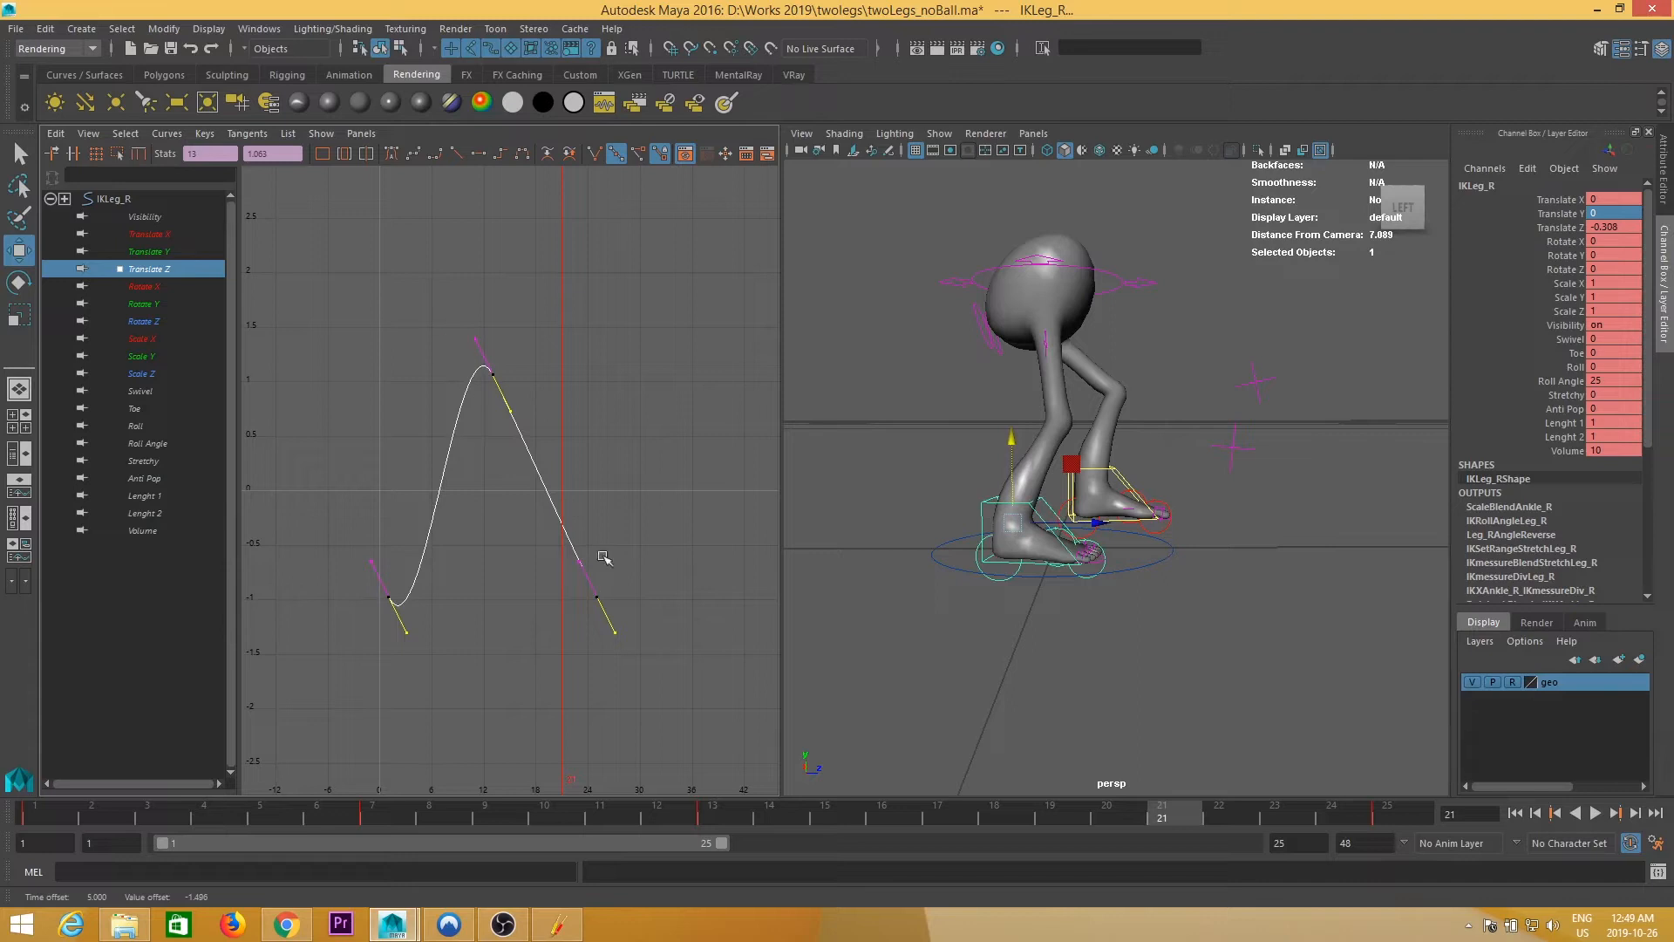
- Fine-tune the slanted tangents of the right foot's Translate Z keys, keeping a straight descent from frame 13 to 25
right_click_drag(589, 527, 636, 556, "alt")
key("f")
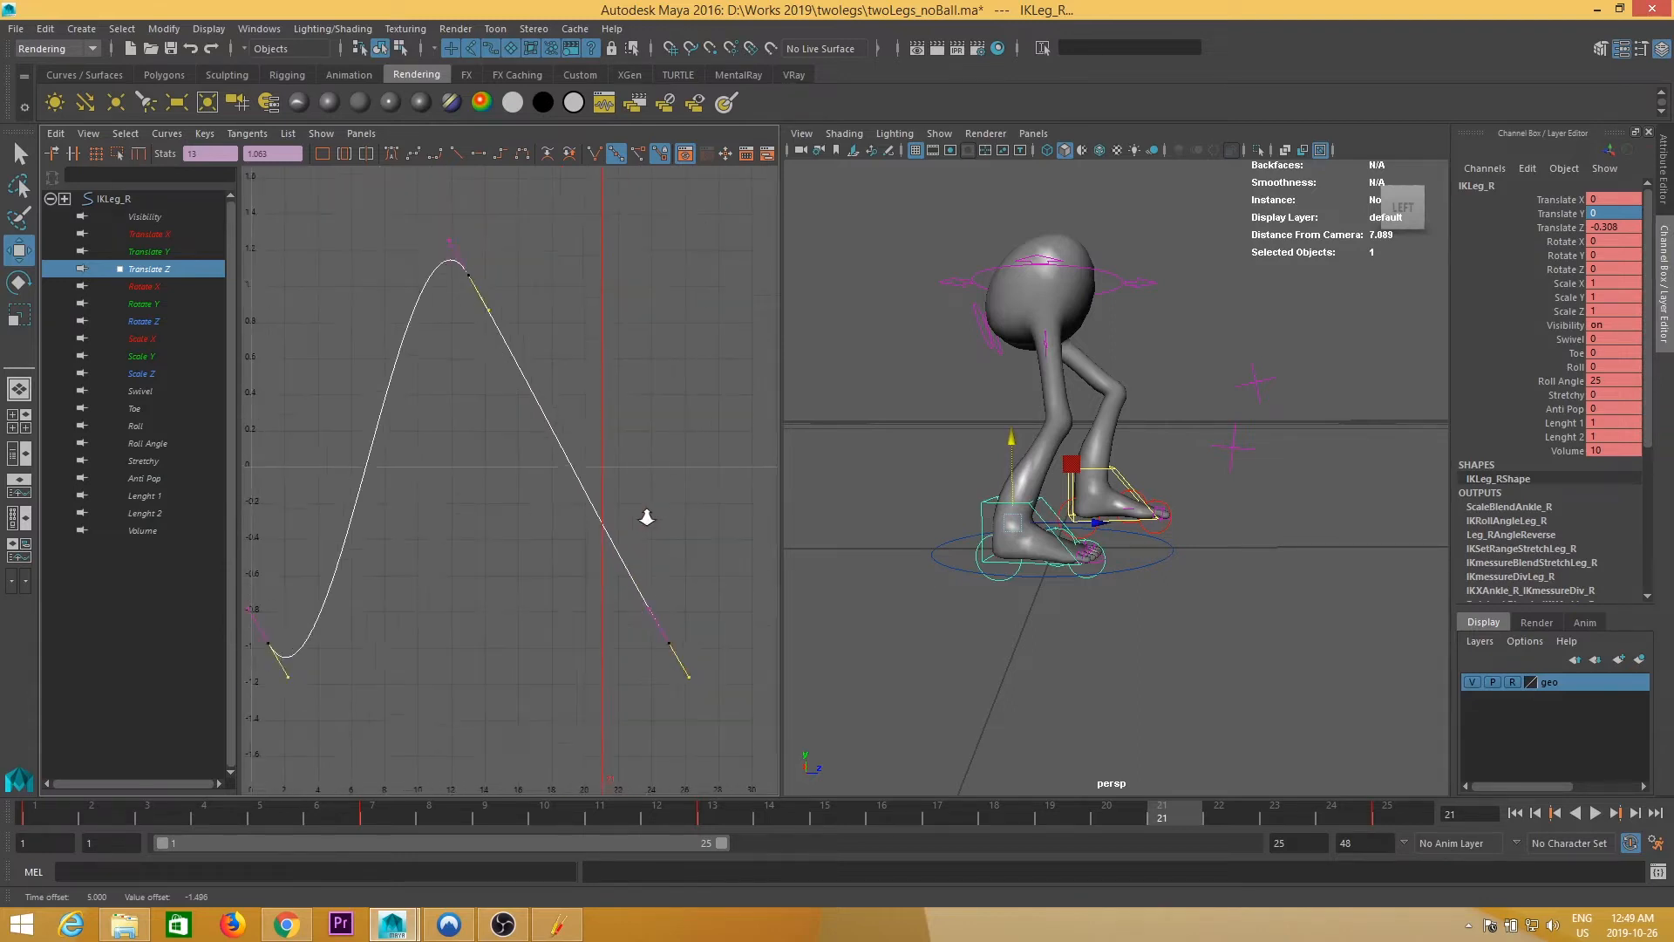
middle_click_drag(696, 553, 711, 585)
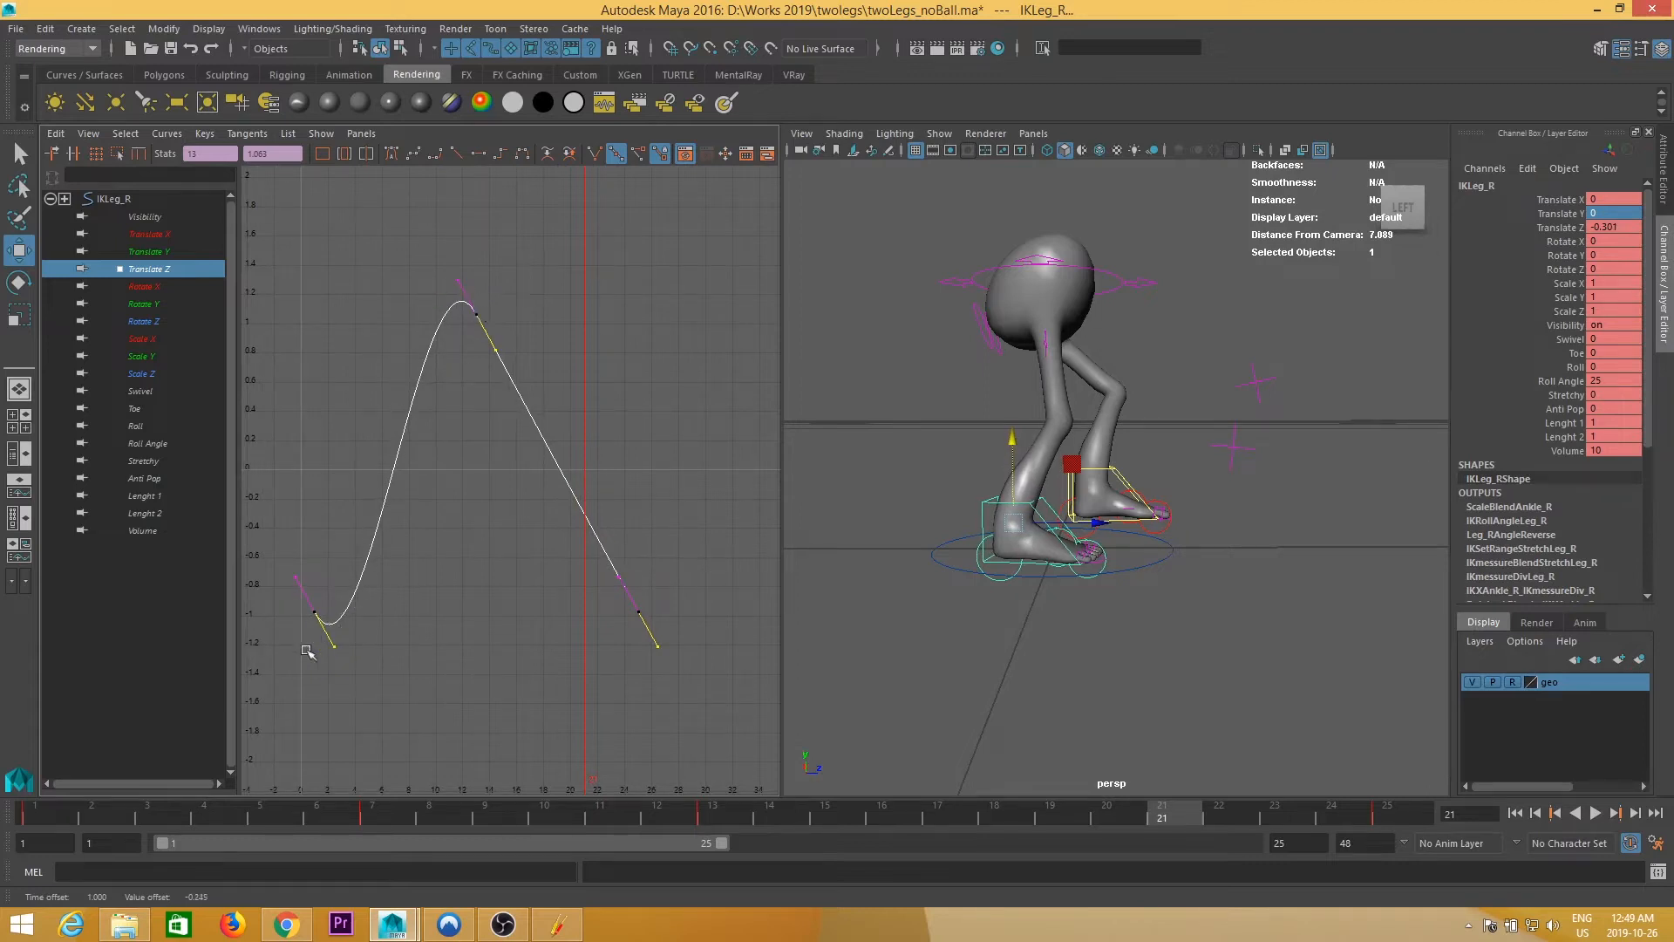
middle_click_drag(522, 385, 556, 399, "alt")
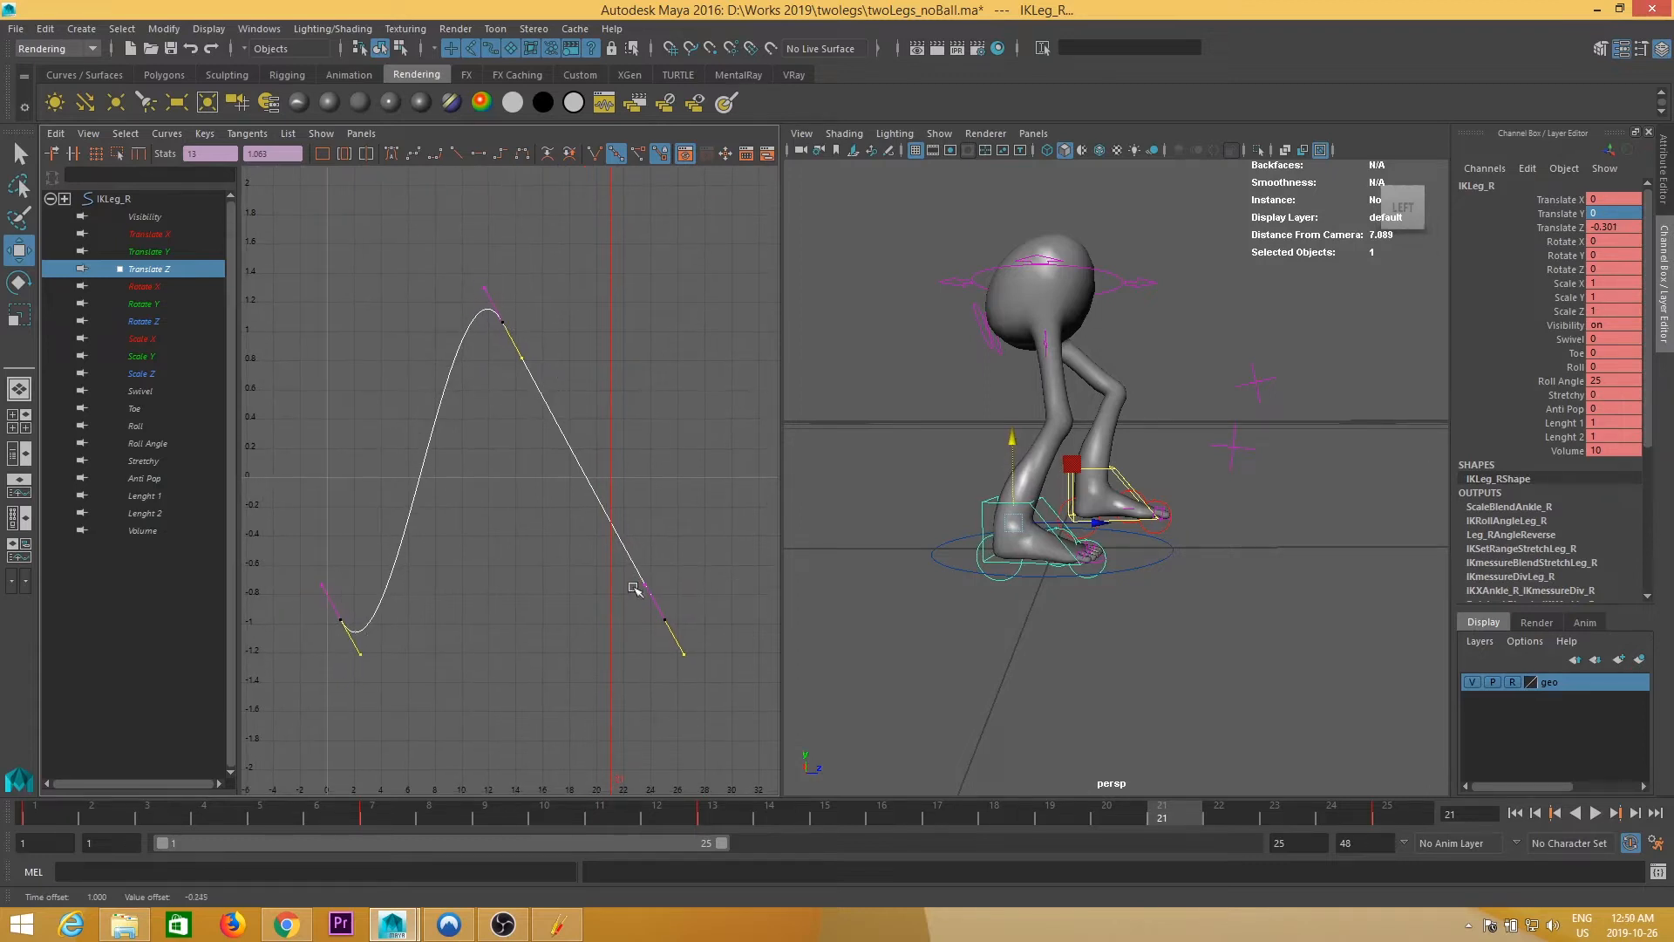
middle_click_drag(680, 553, 649, 549, "alt")
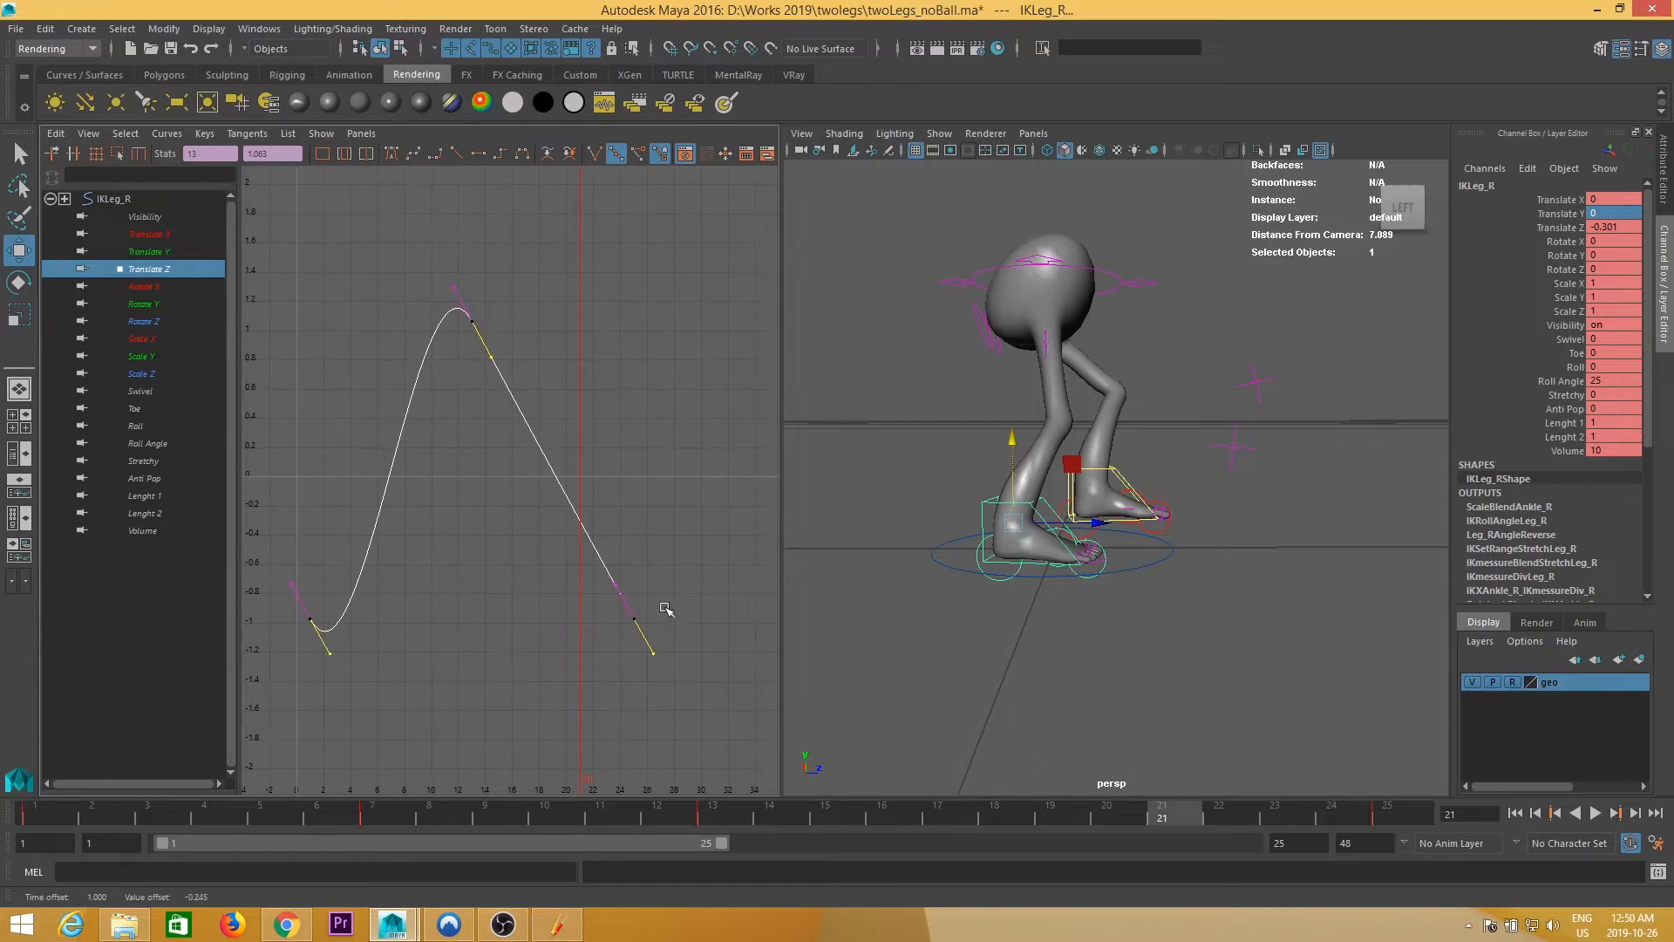
- Scrub to frames 13 and 8, and briefly play the cycle to check the right foot against its Translate Z curve
left_click_drag(952, 814, 731, 806)
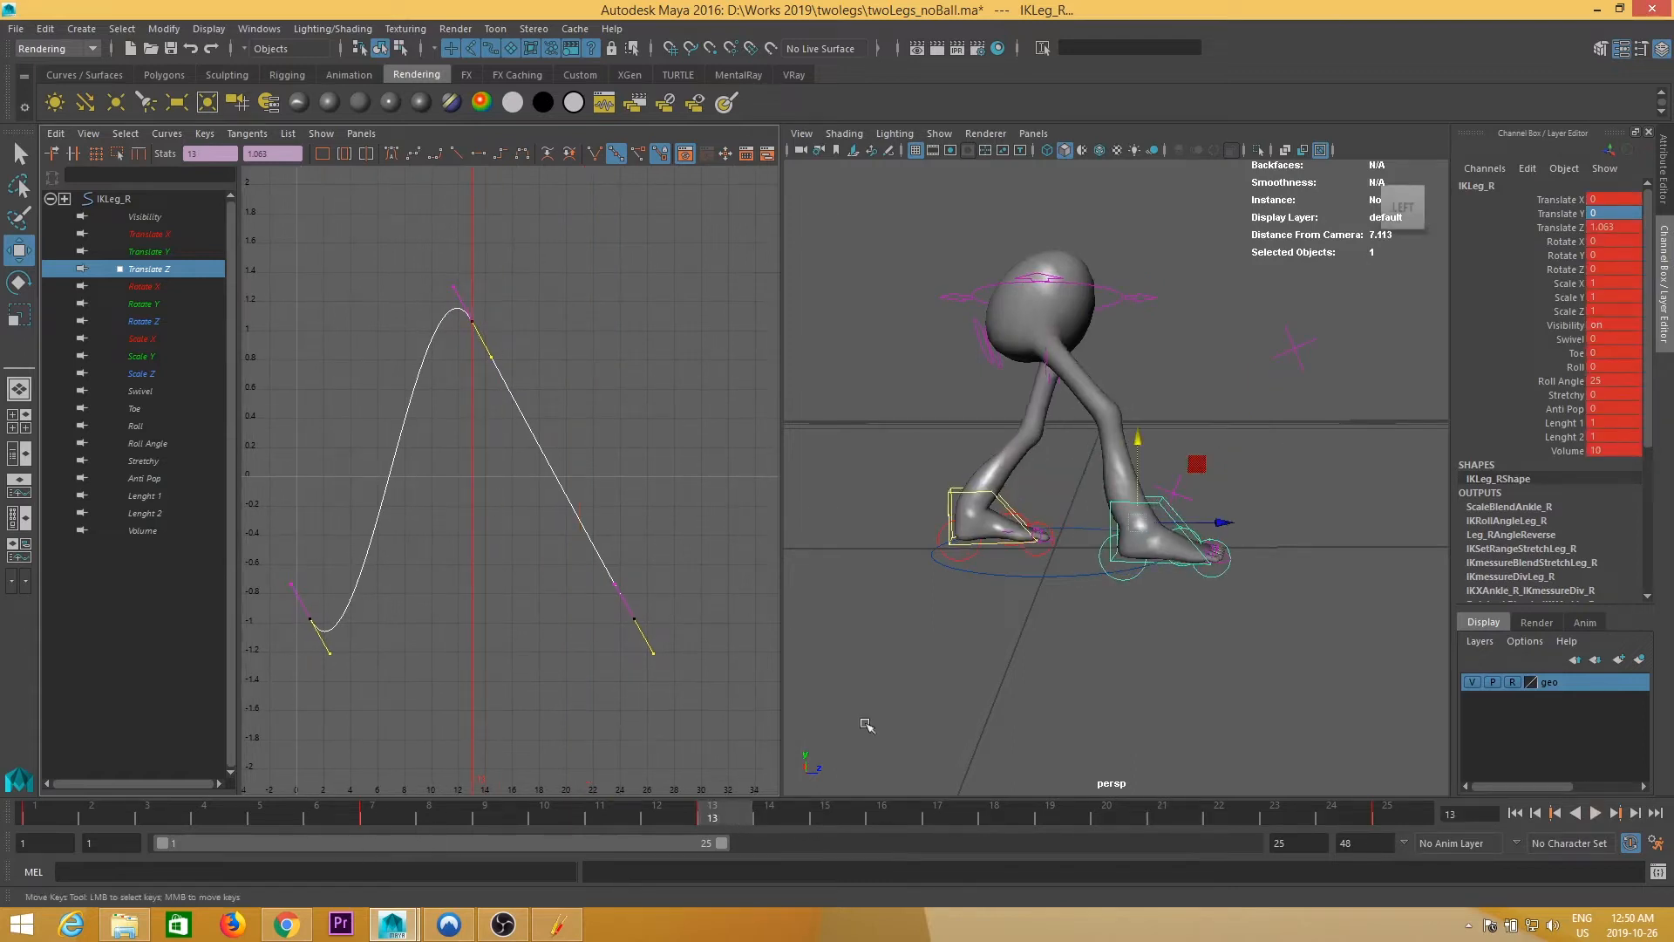
left_click_drag(1172, 558, 1163, 562, "alt")
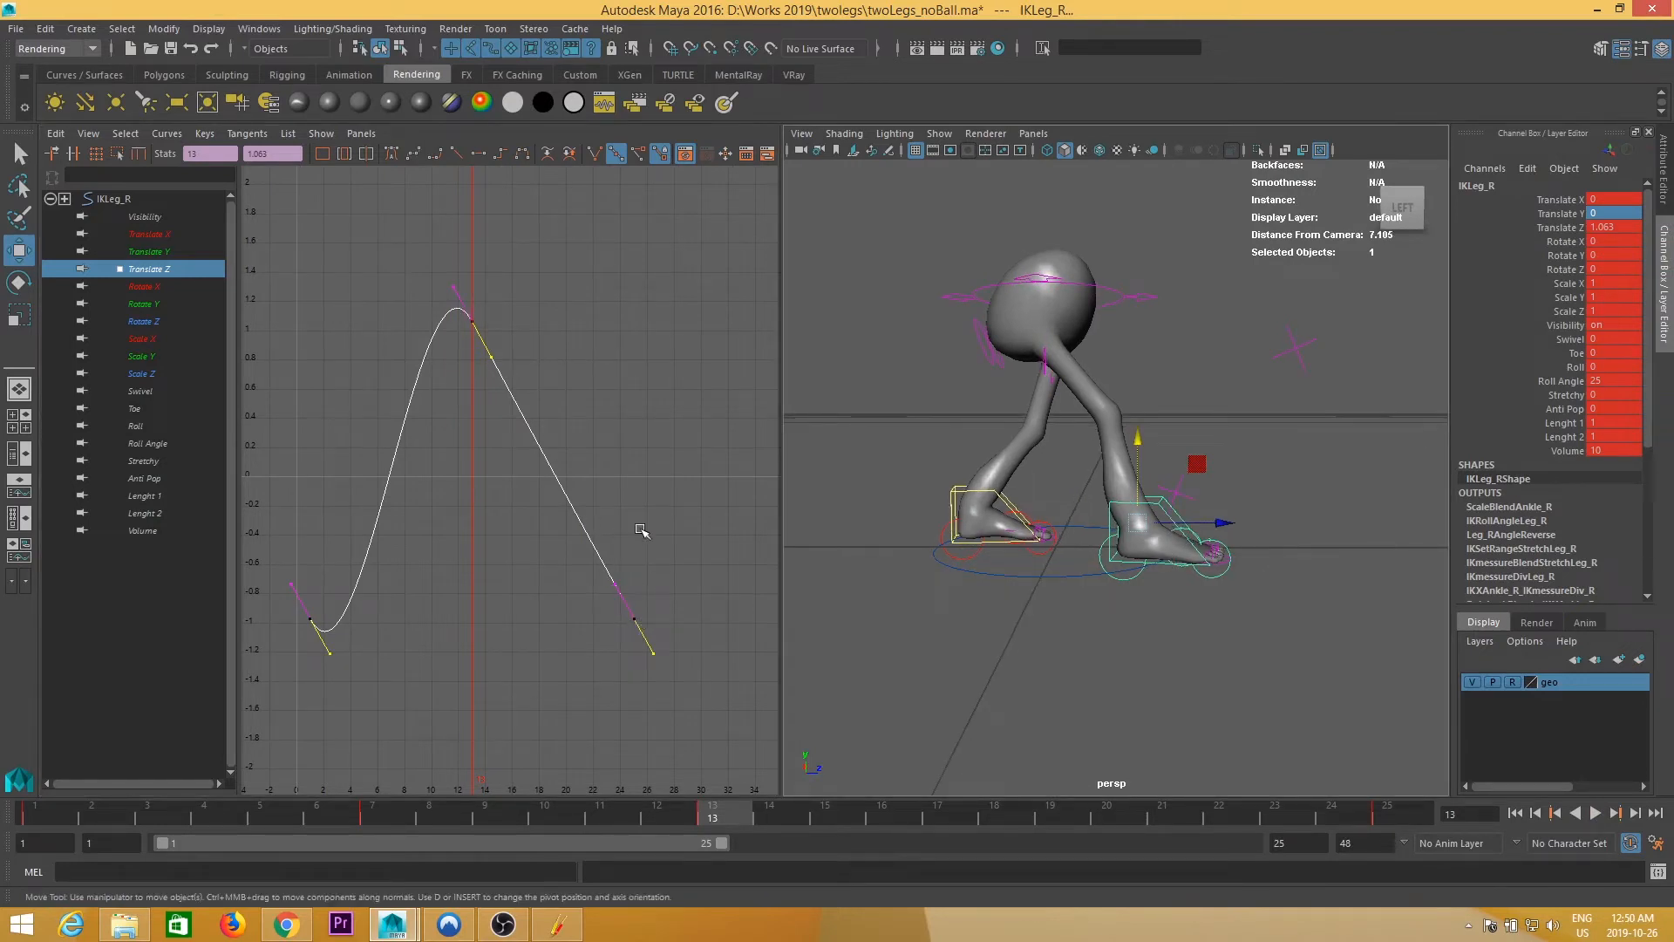
left_click_drag(697, 816, 457, 807)
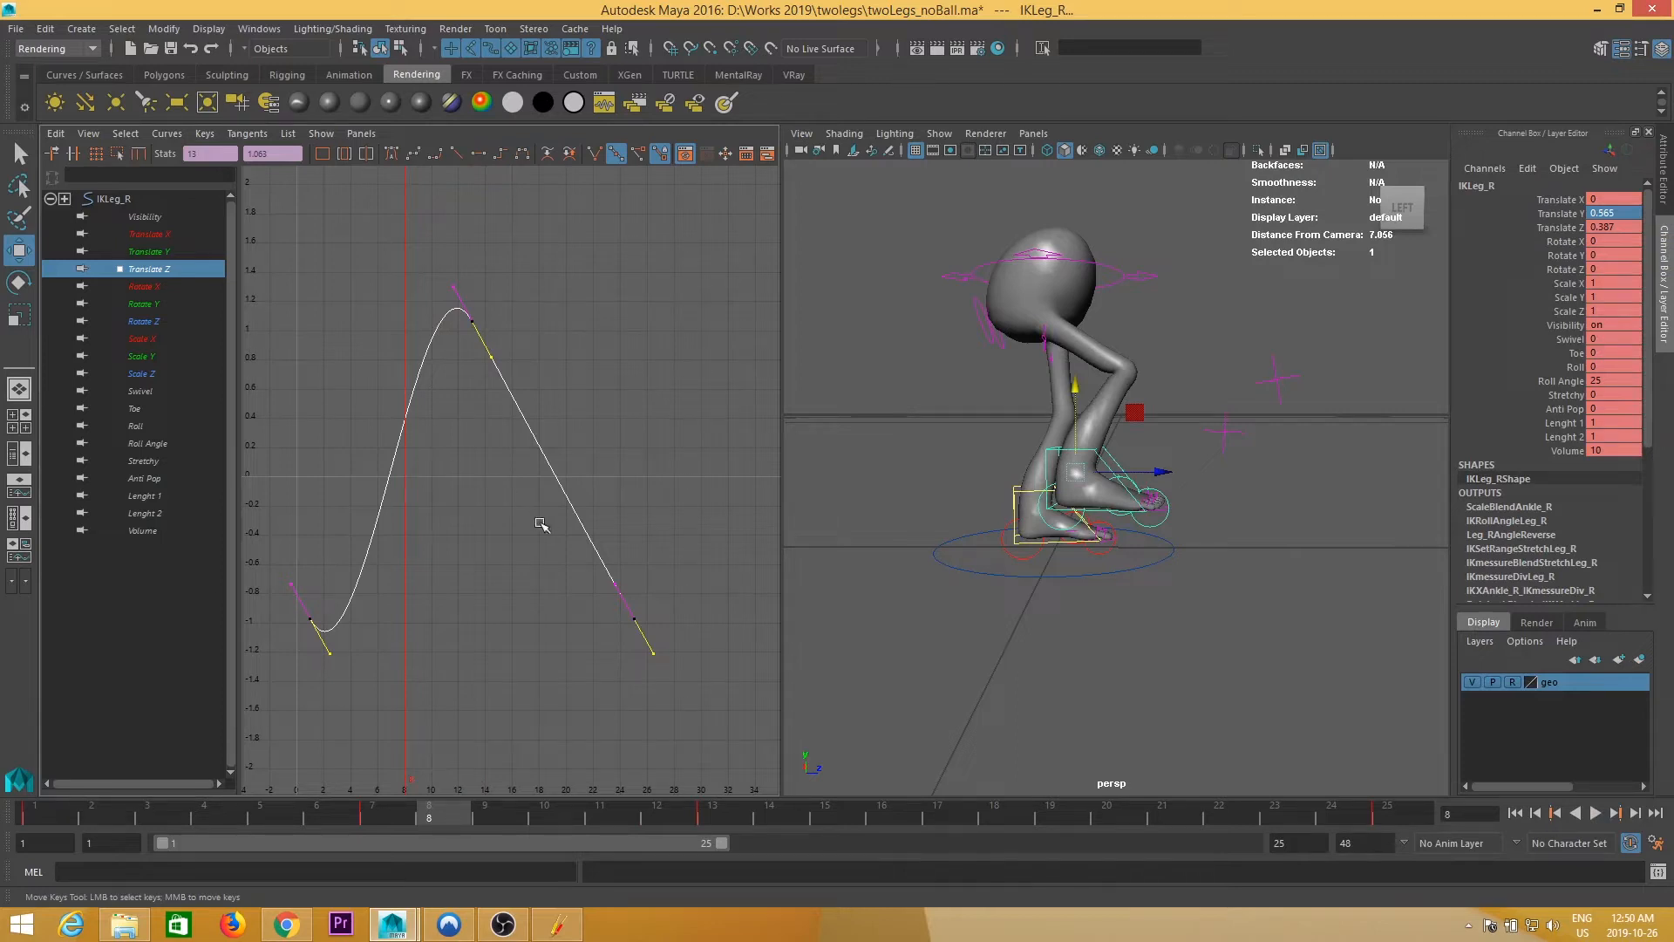
key("alt+v")
key("alt+v")
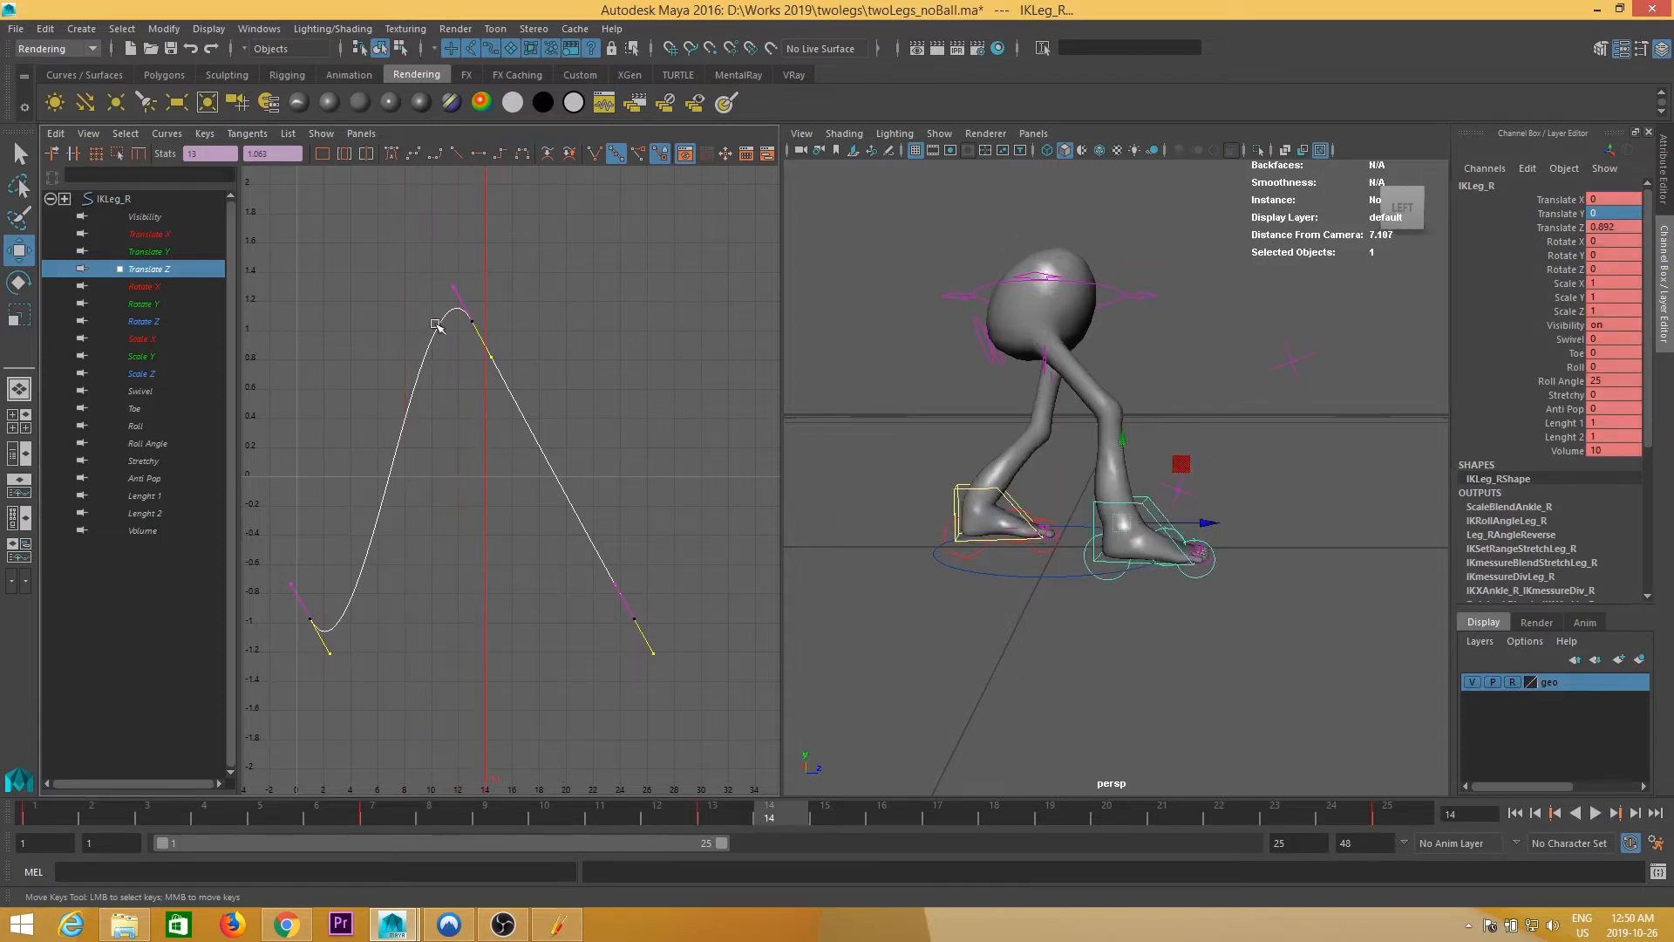
middle_click_drag(653, 654, 638, 659, "alt")
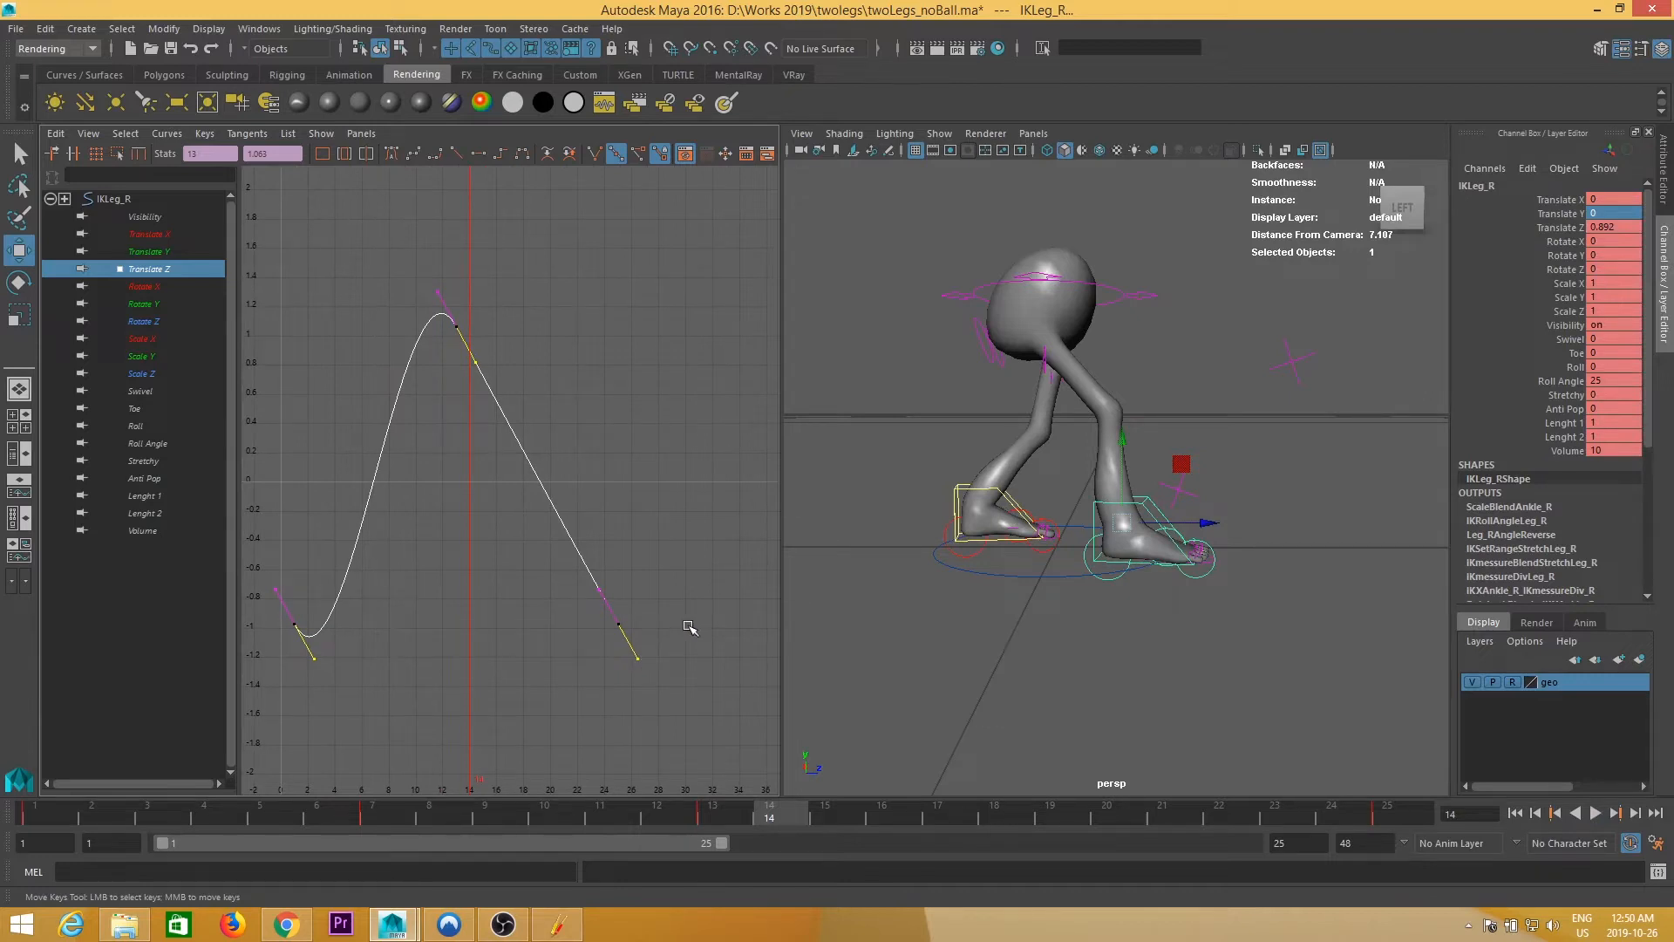
- Inspect the Main control's curves, then select the right foot control and review its curves
left_click_drag(1141, 604, 1199, 574, "alt")
left_click(1029, 599)
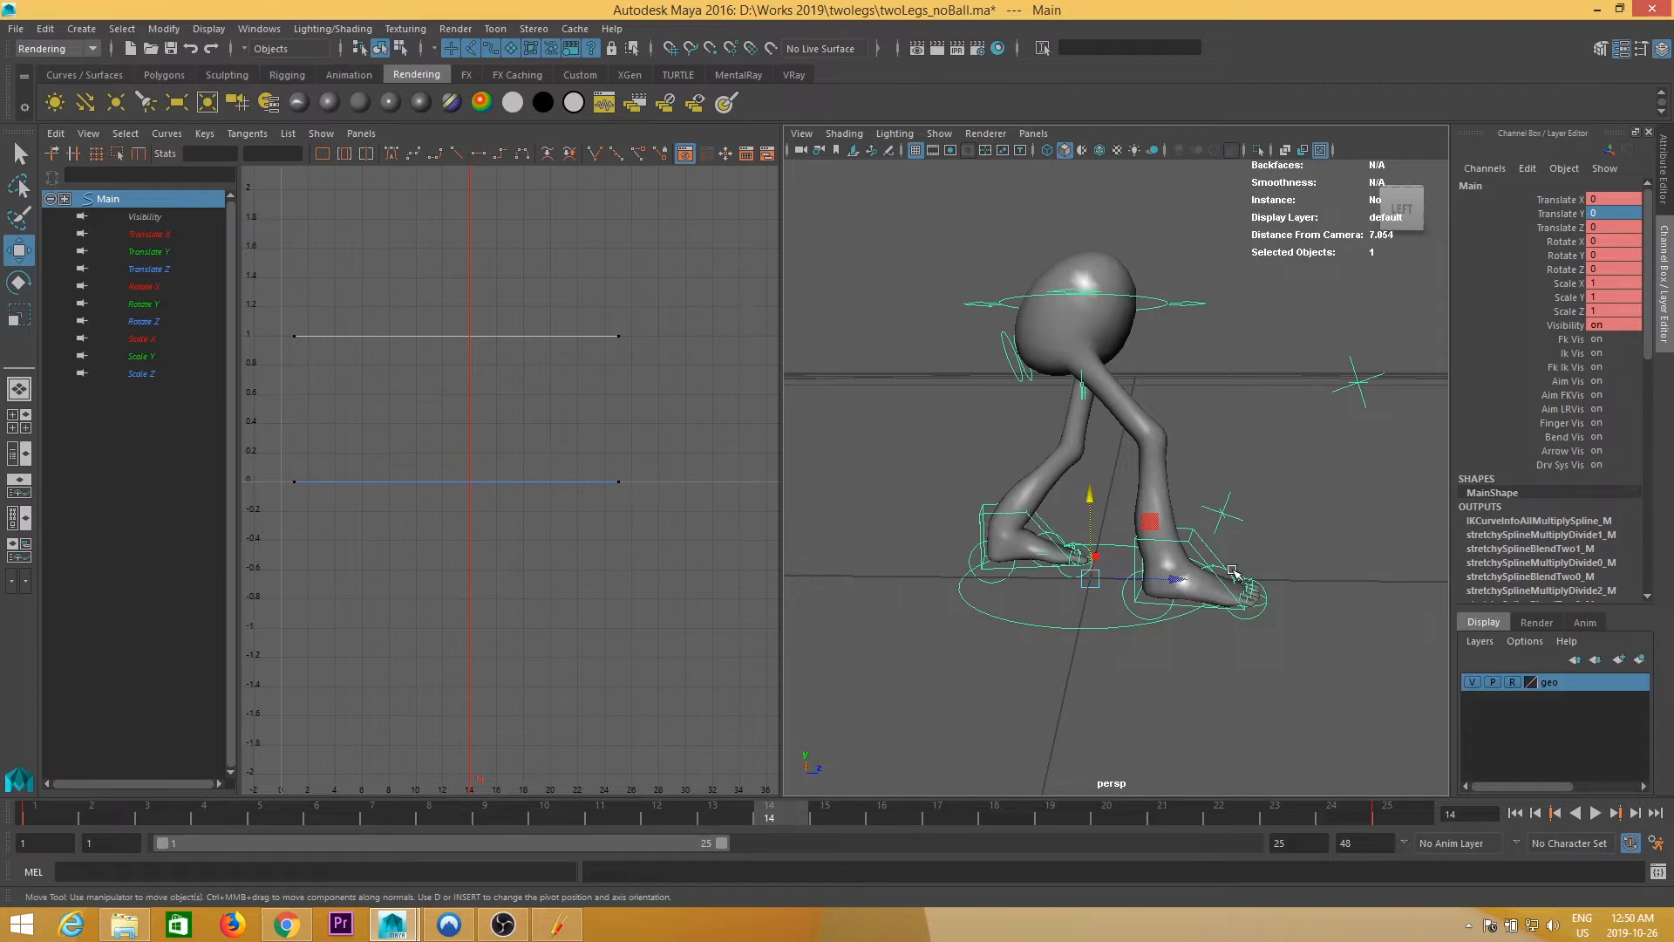
scroll(1138, 661, "down", 3)
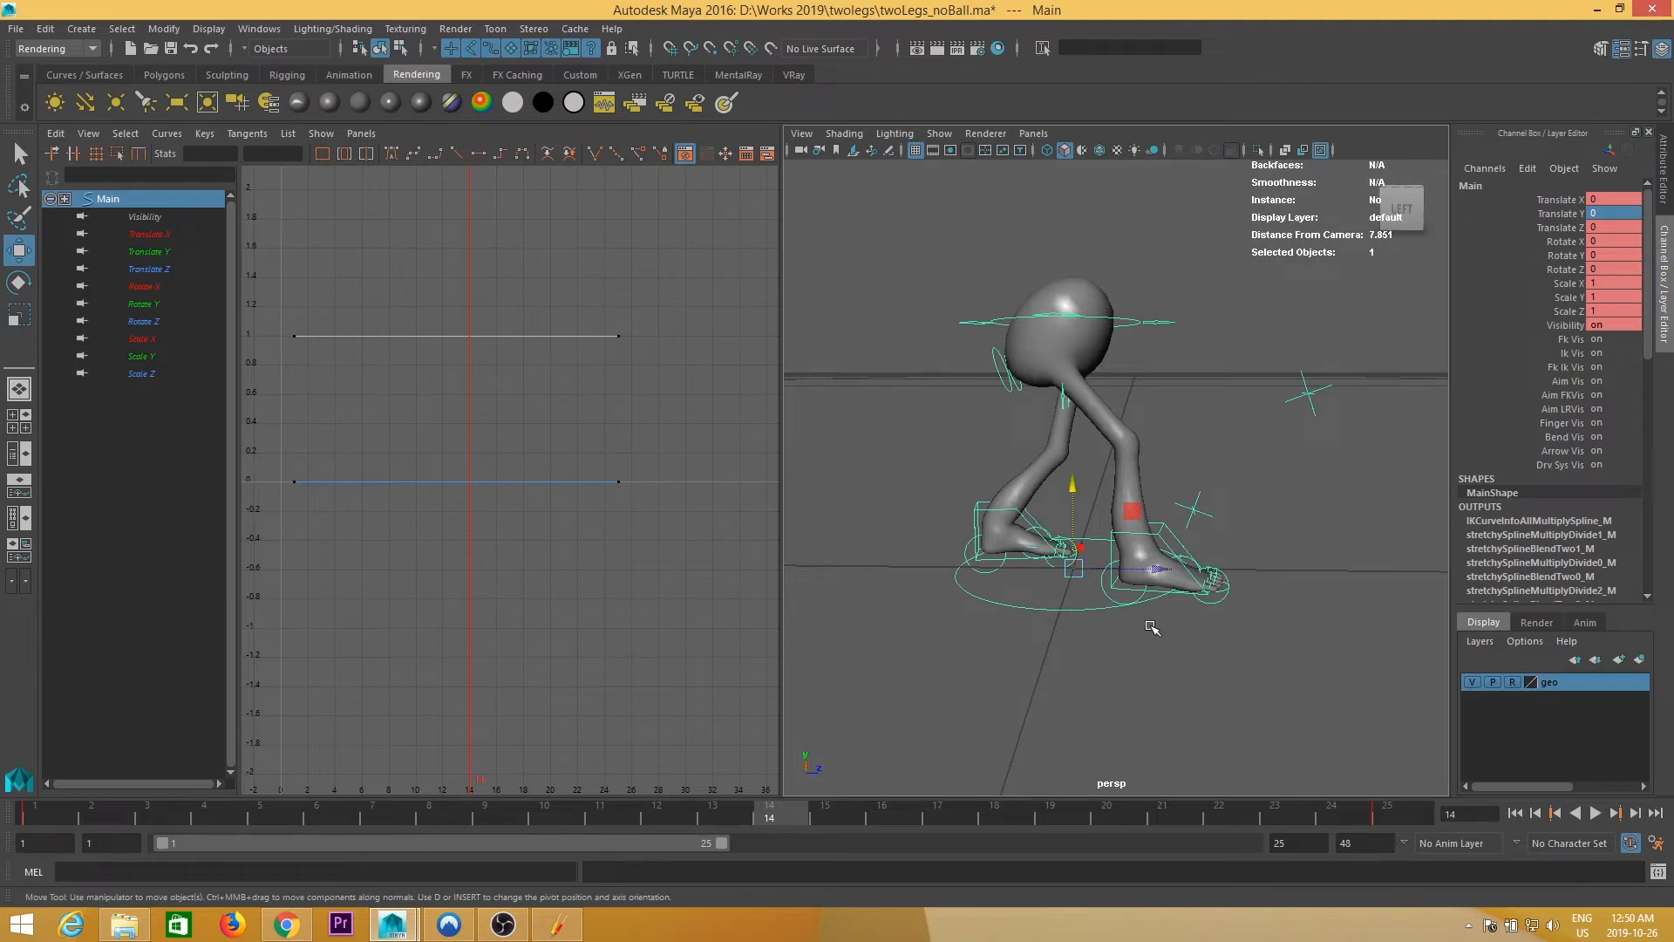
left_click_drag(1152, 627, 1113, 621, "alt")
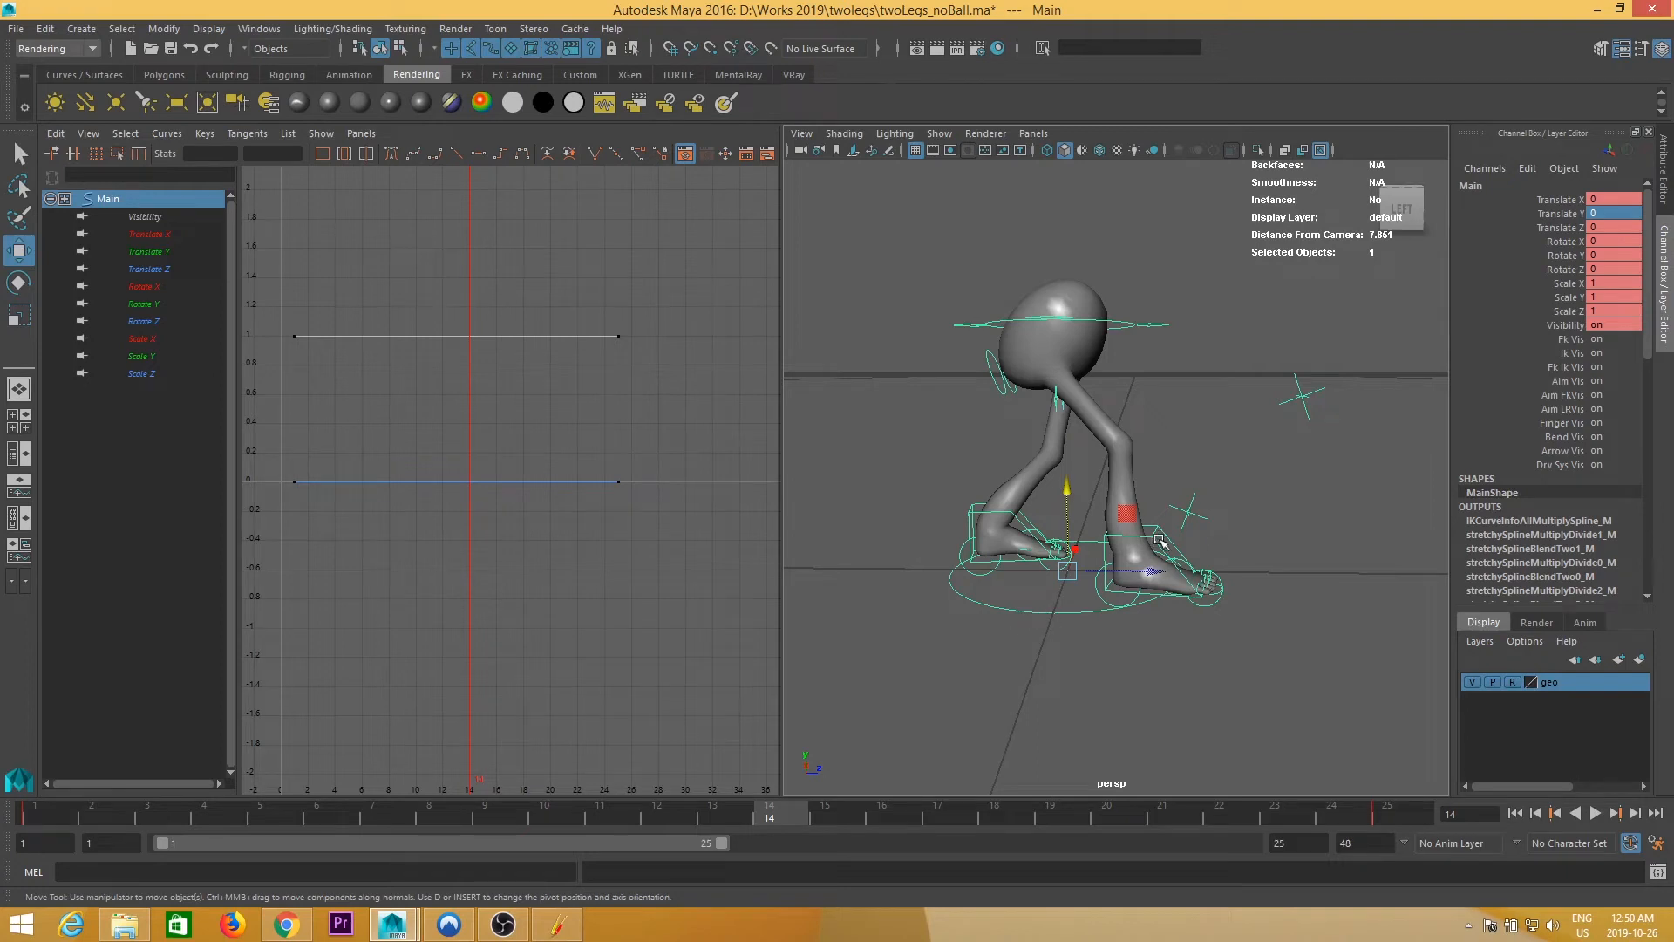
left_click(1070, 525)
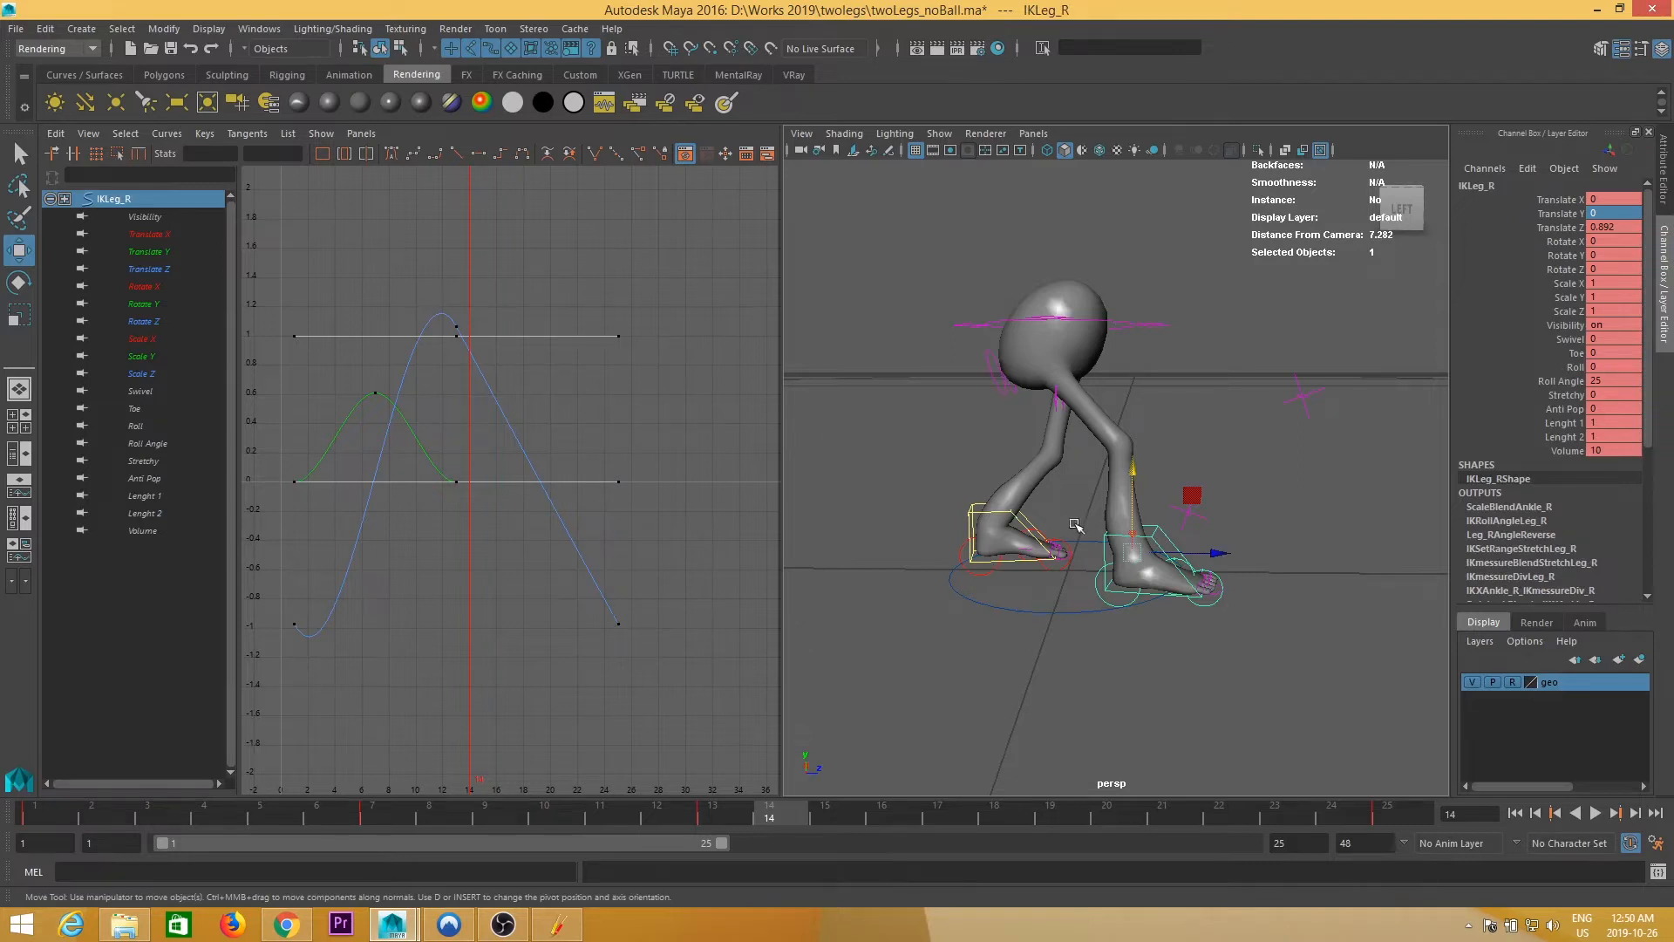
middle_click_drag(1076, 525, 1111, 482, "alt")
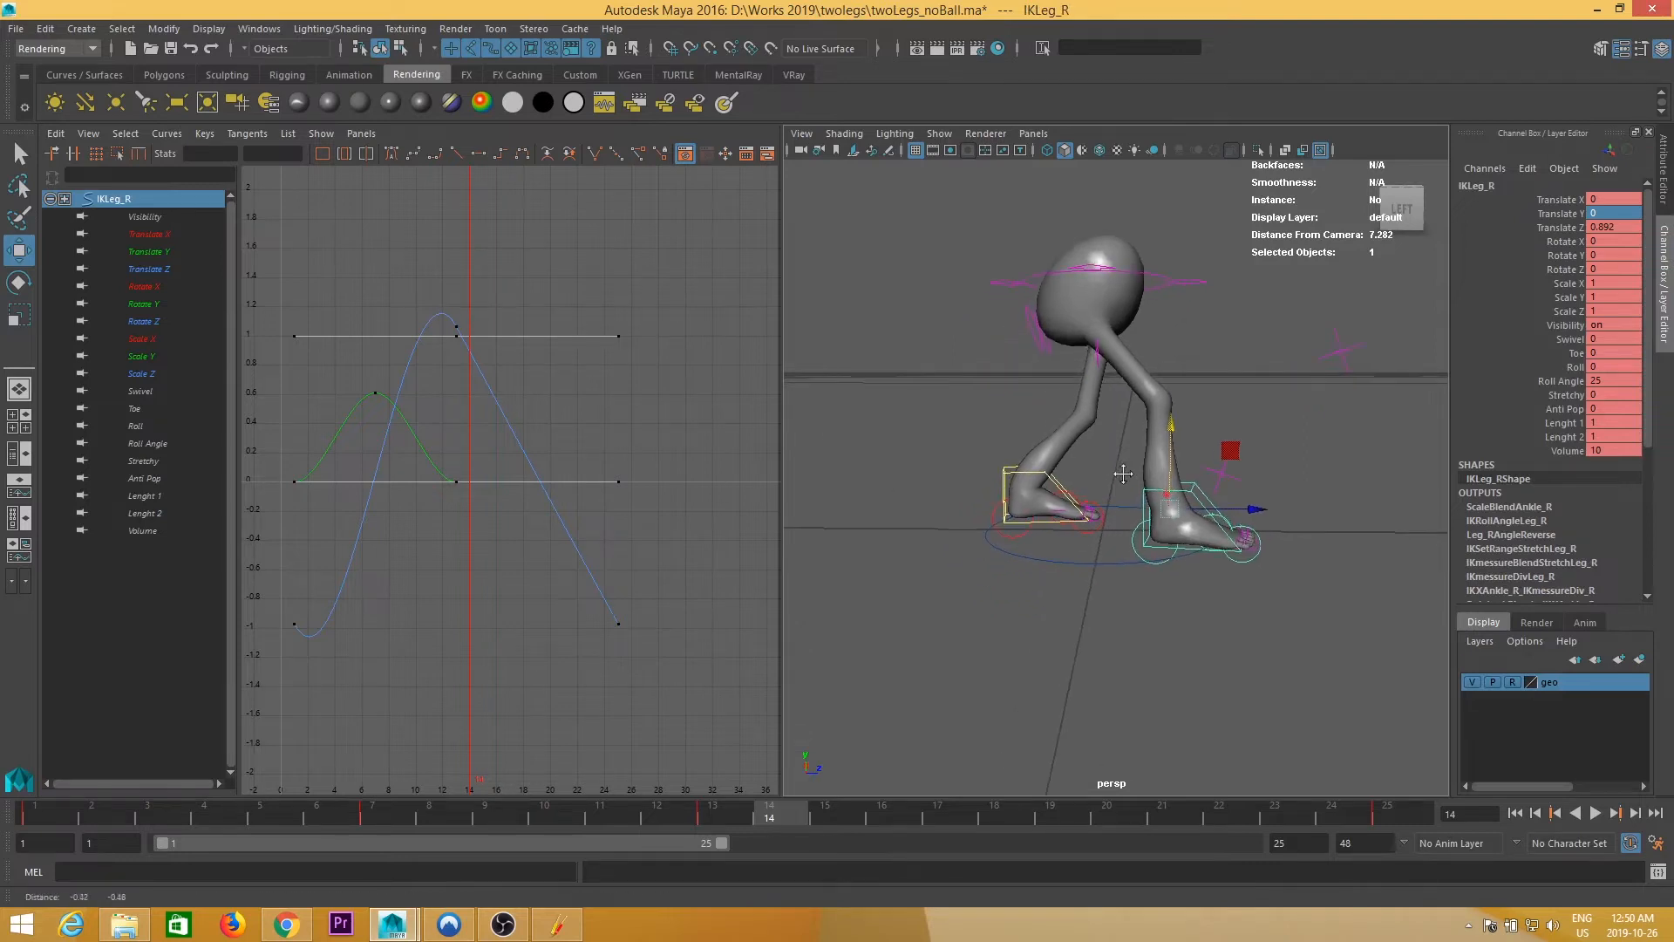
- Select the left foot control and scrub to frame 13, examining its planted phase from several angles
left_click(1009, 471)
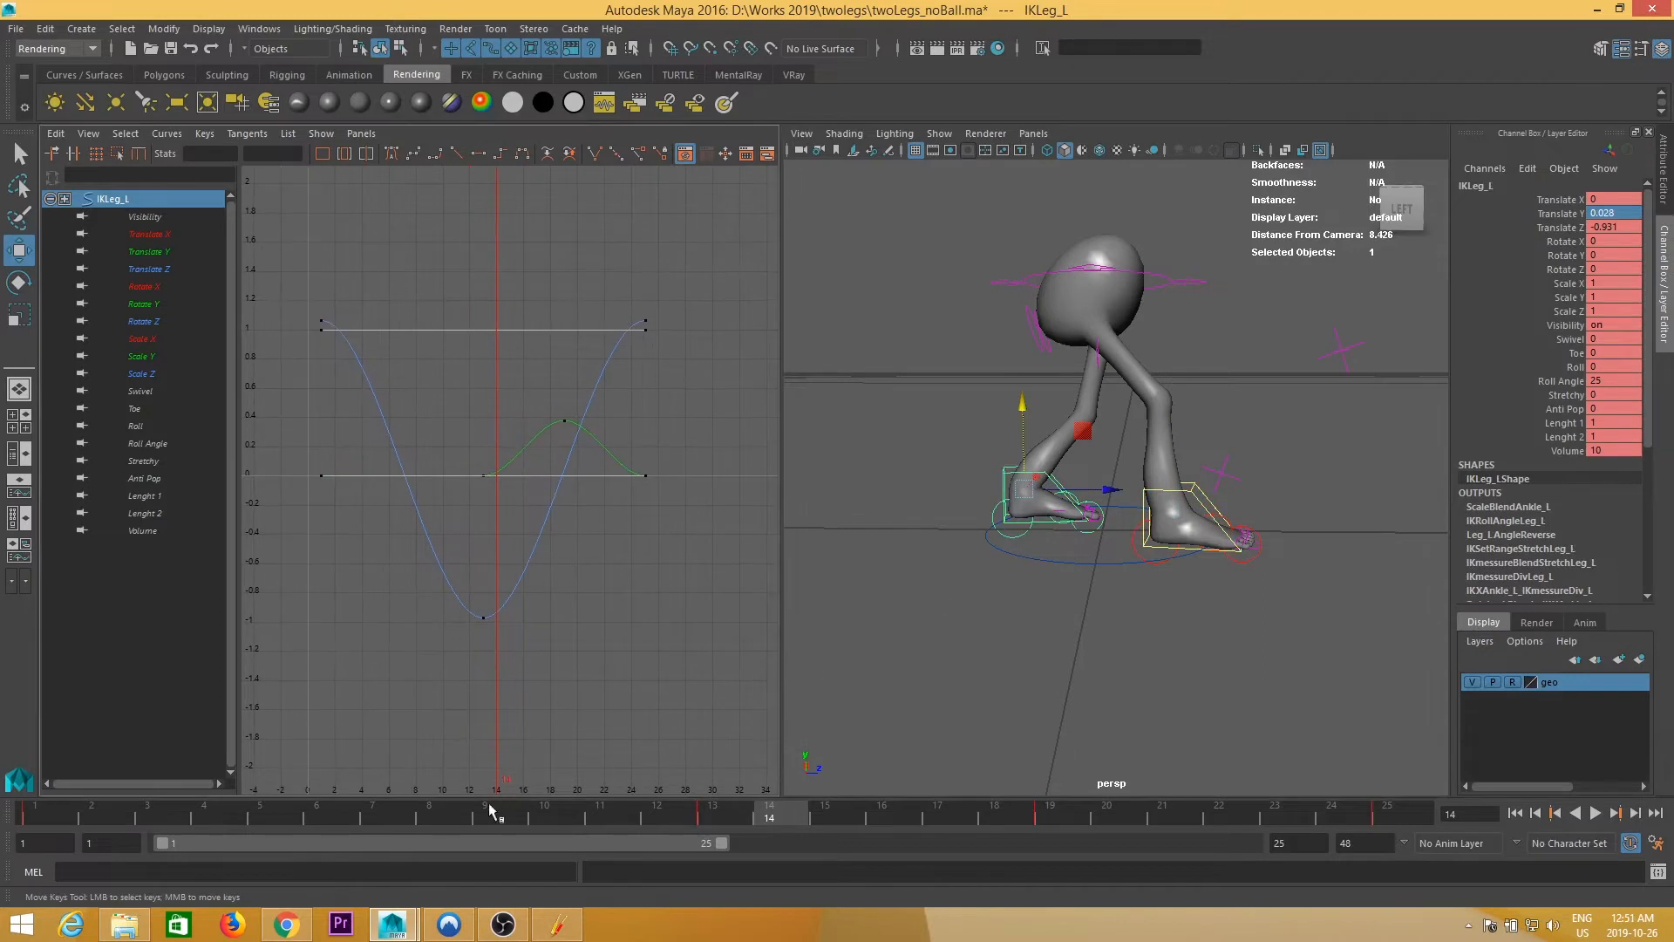
left_click_drag(751, 807, 544, 819)
mouse_move(1133, 567)
left_mouse_down("alt")
mouse_move(1320, 475)
mouse_move(1111, 551)
left_mouse_up("alt")
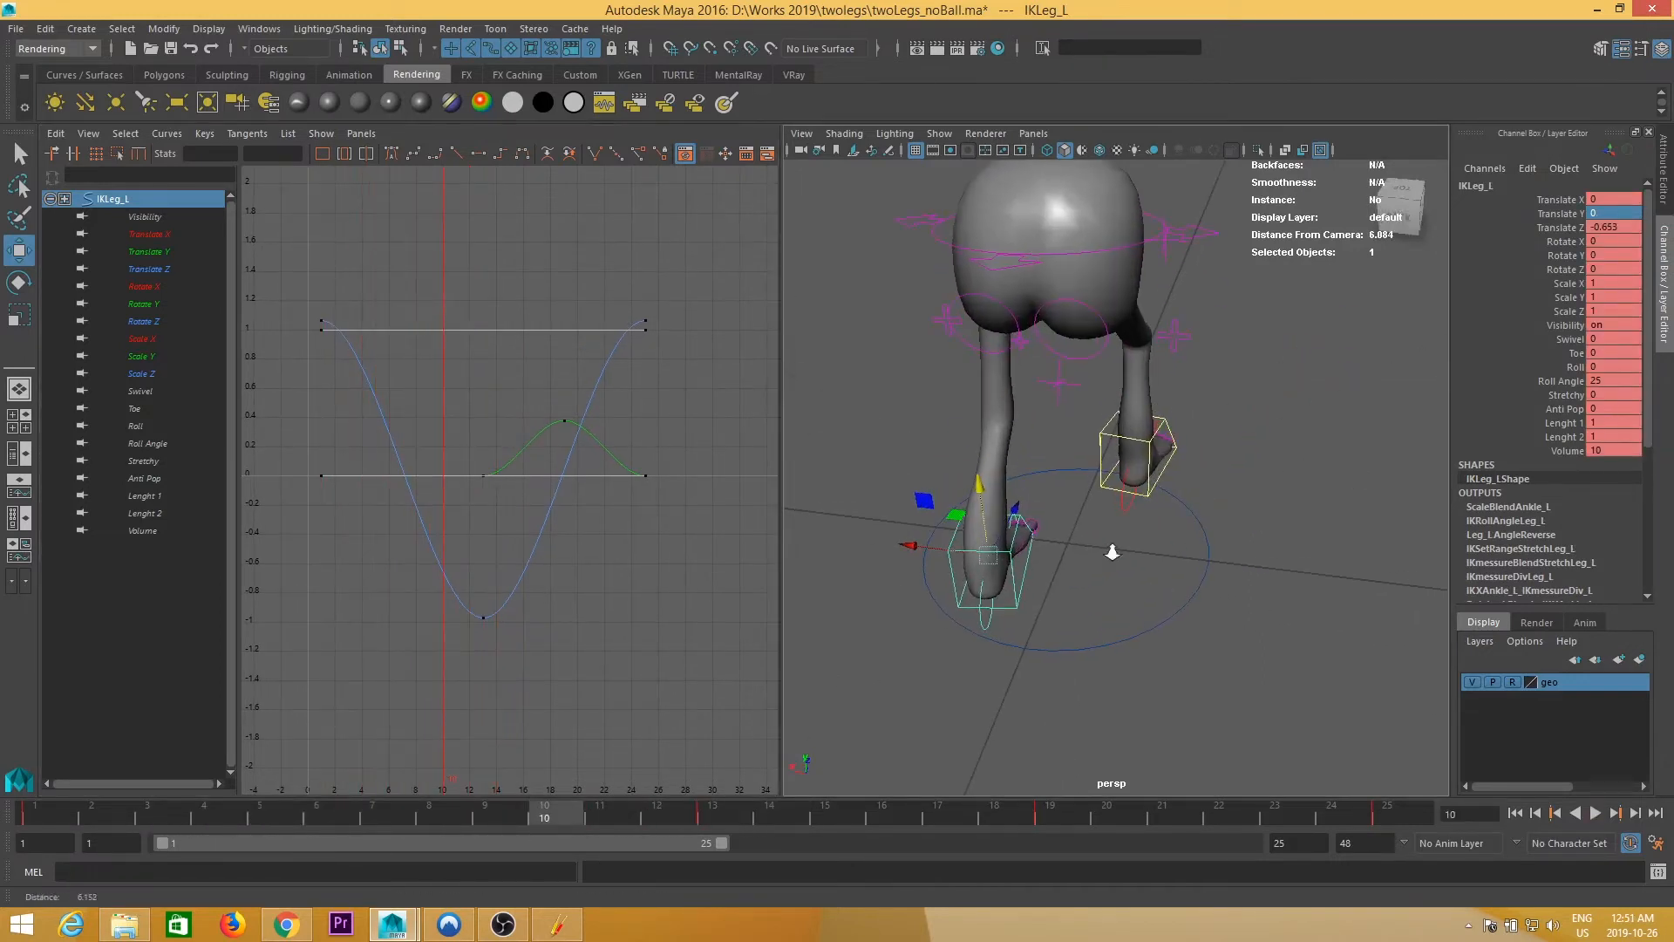
left_click_drag(39, 819, 711, 818)
left_click_drag(1090, 567, 1151, 540, "alt")
- Slant the tangents of the left foot's Translate Z keys to make the curve a straight descent from frame 1 to 13
left_click(518, 545)
middle_click_drag(518, 544, 538, 554, "alt")
left_click(161, 270)
left_click_drag(436, 301, 373, 368)
left_click_drag(703, 288, 697, 378, "shift")
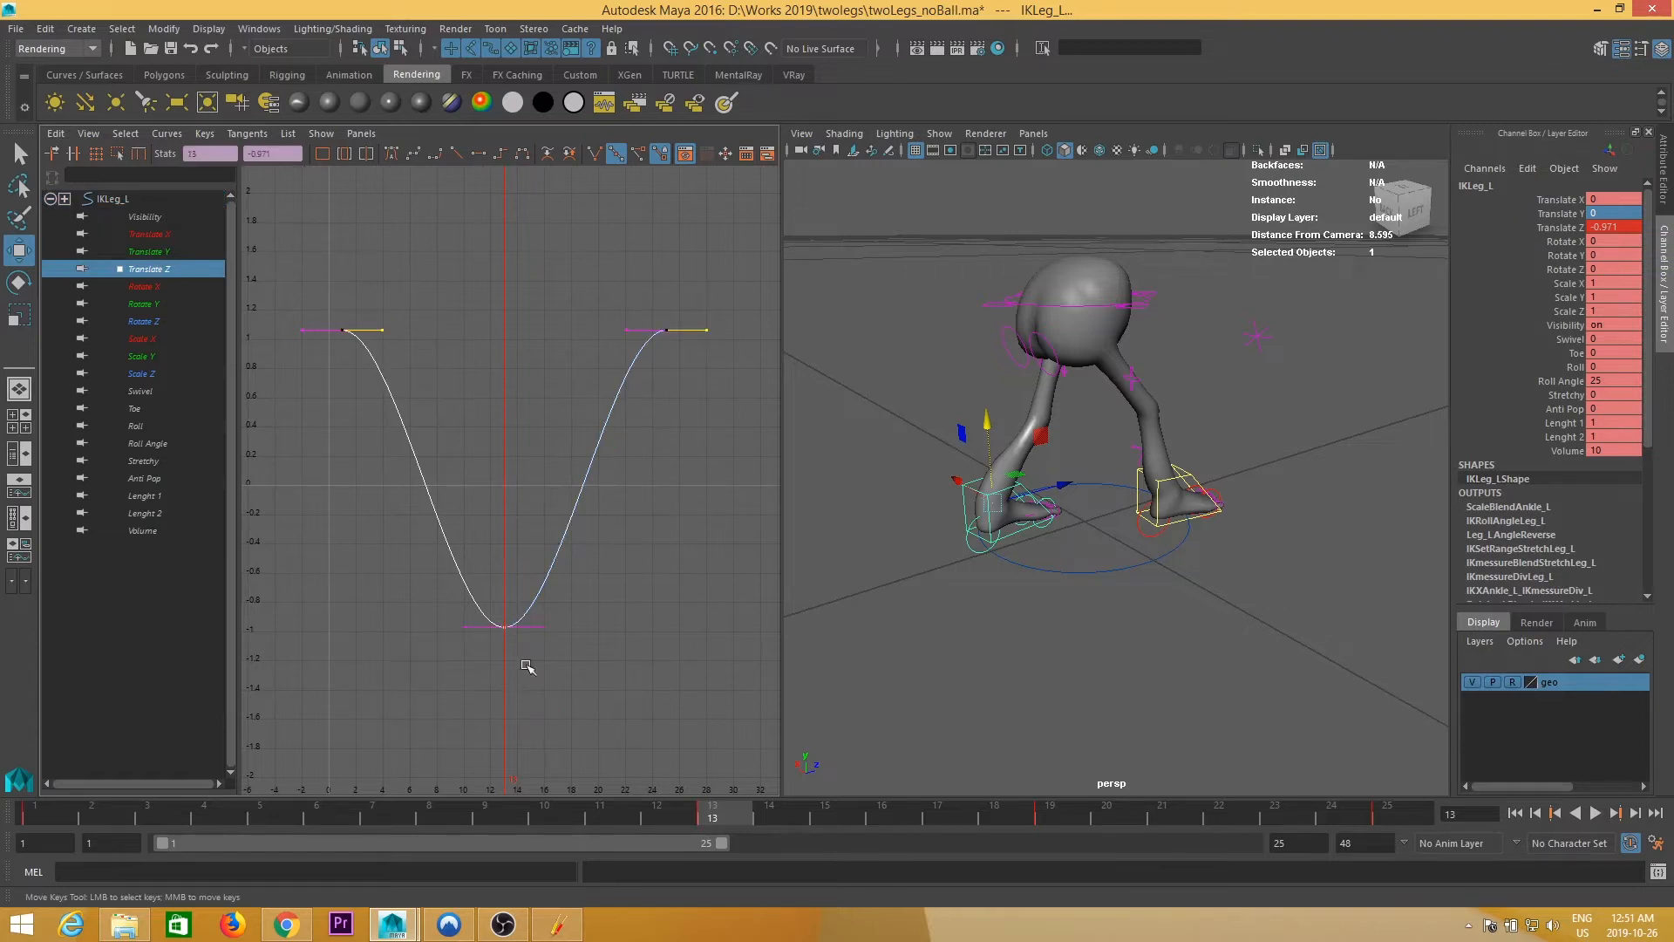
middle_click_drag(665, 467, 669, 538)
mouse_move(671, 540)
right_mouse_down("alt")
mouse_move(623, 550)
mouse_move(648, 532)
right_mouse_up("alt")
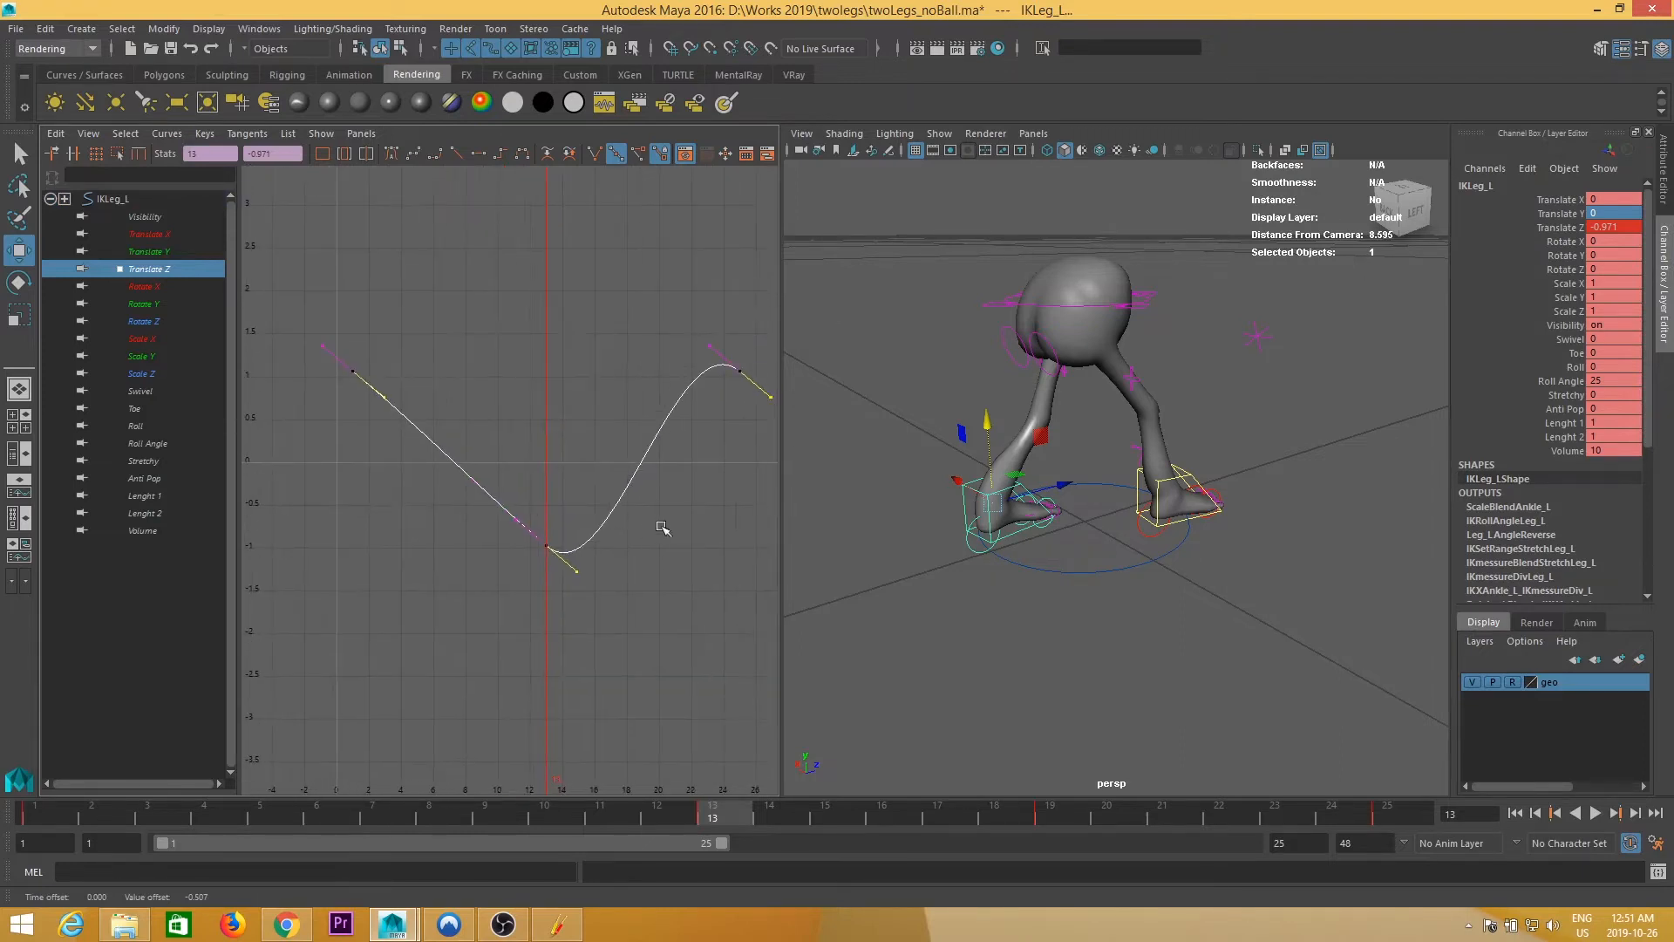
middle_click_drag(665, 516, 631, 584)
- Go to frame 1, add the right foot control to the selection and compare both feet's curves
left_click_drag(701, 818, 43, 835)
left_click_drag(1133, 610, 1156, 563, "alt")
left_click(1016, 486, "shift")
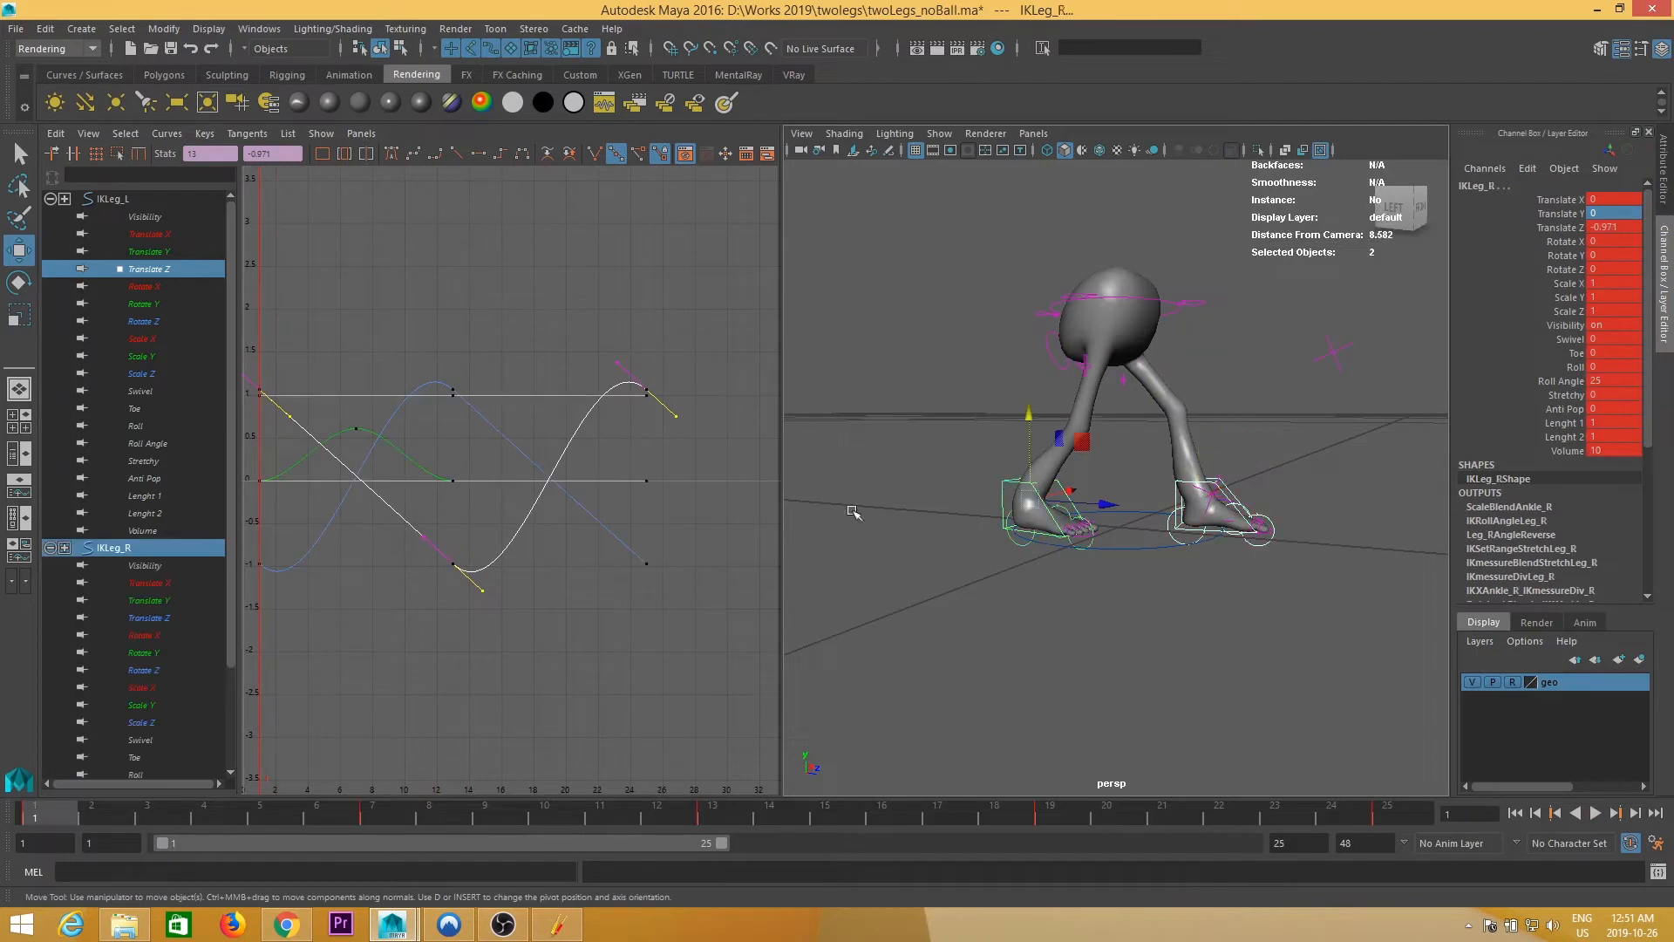
middle_click_drag(533, 522, 663, 545, "alt")
right_click_drag(662, 545, 523, 567, "alt")
key("f")
left_click_drag(1231, 565, 1190, 523, "alt")
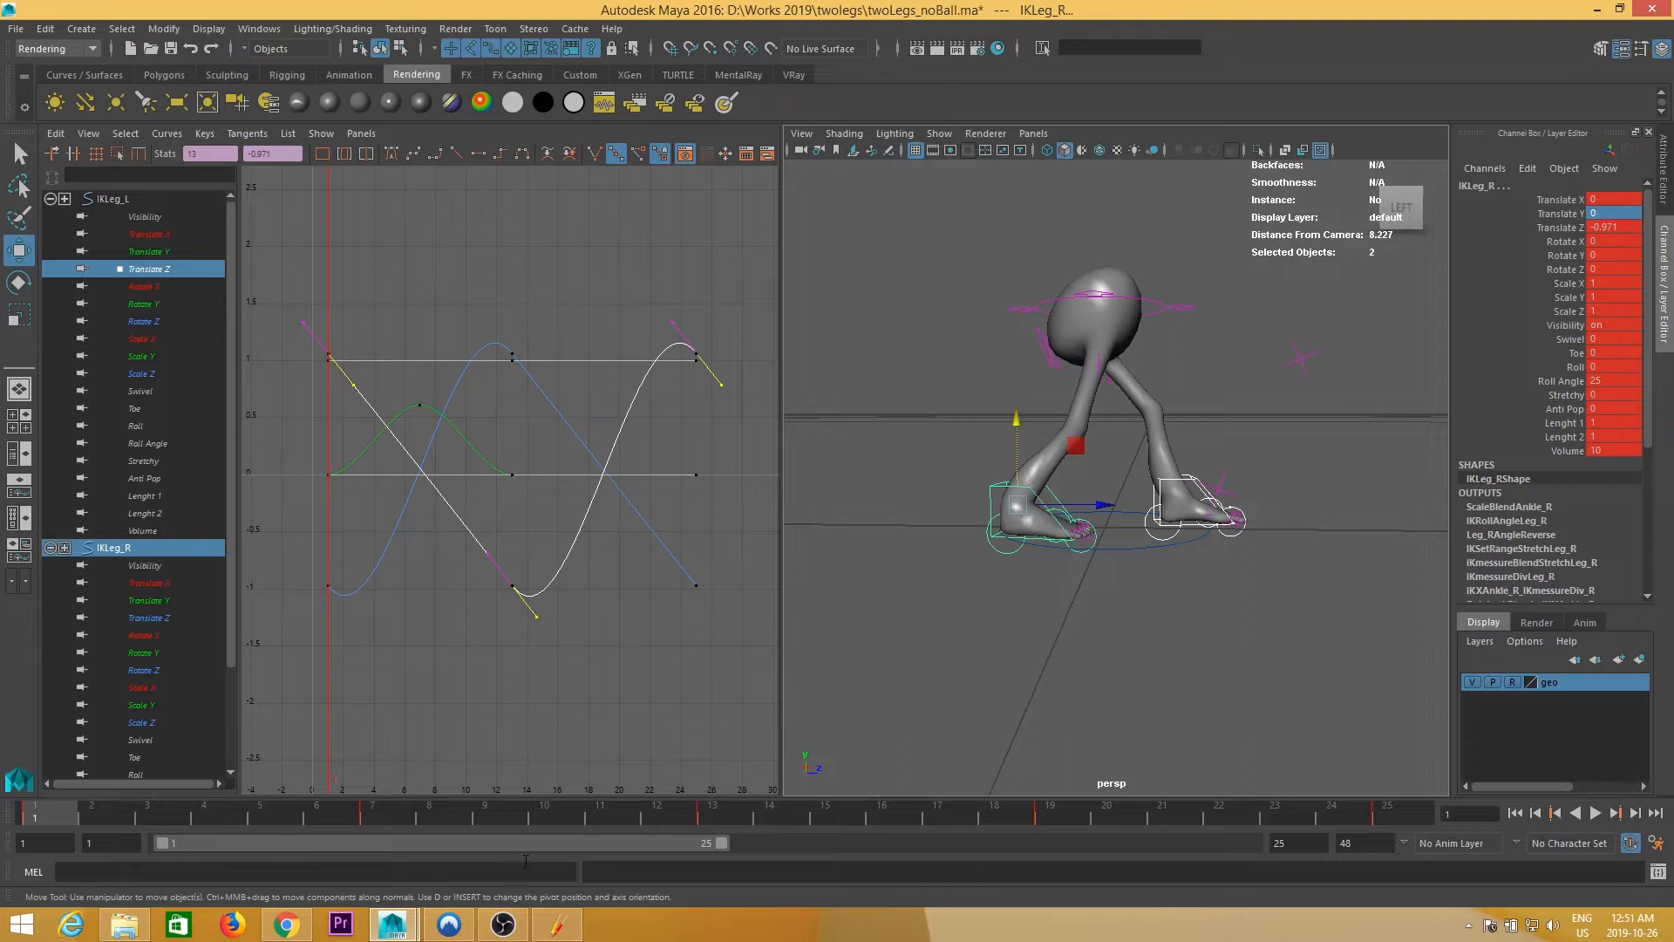
- Play the walk cycle to check the feet's motion, stop at frame 25 and examine the pose
left_click(1596, 812)
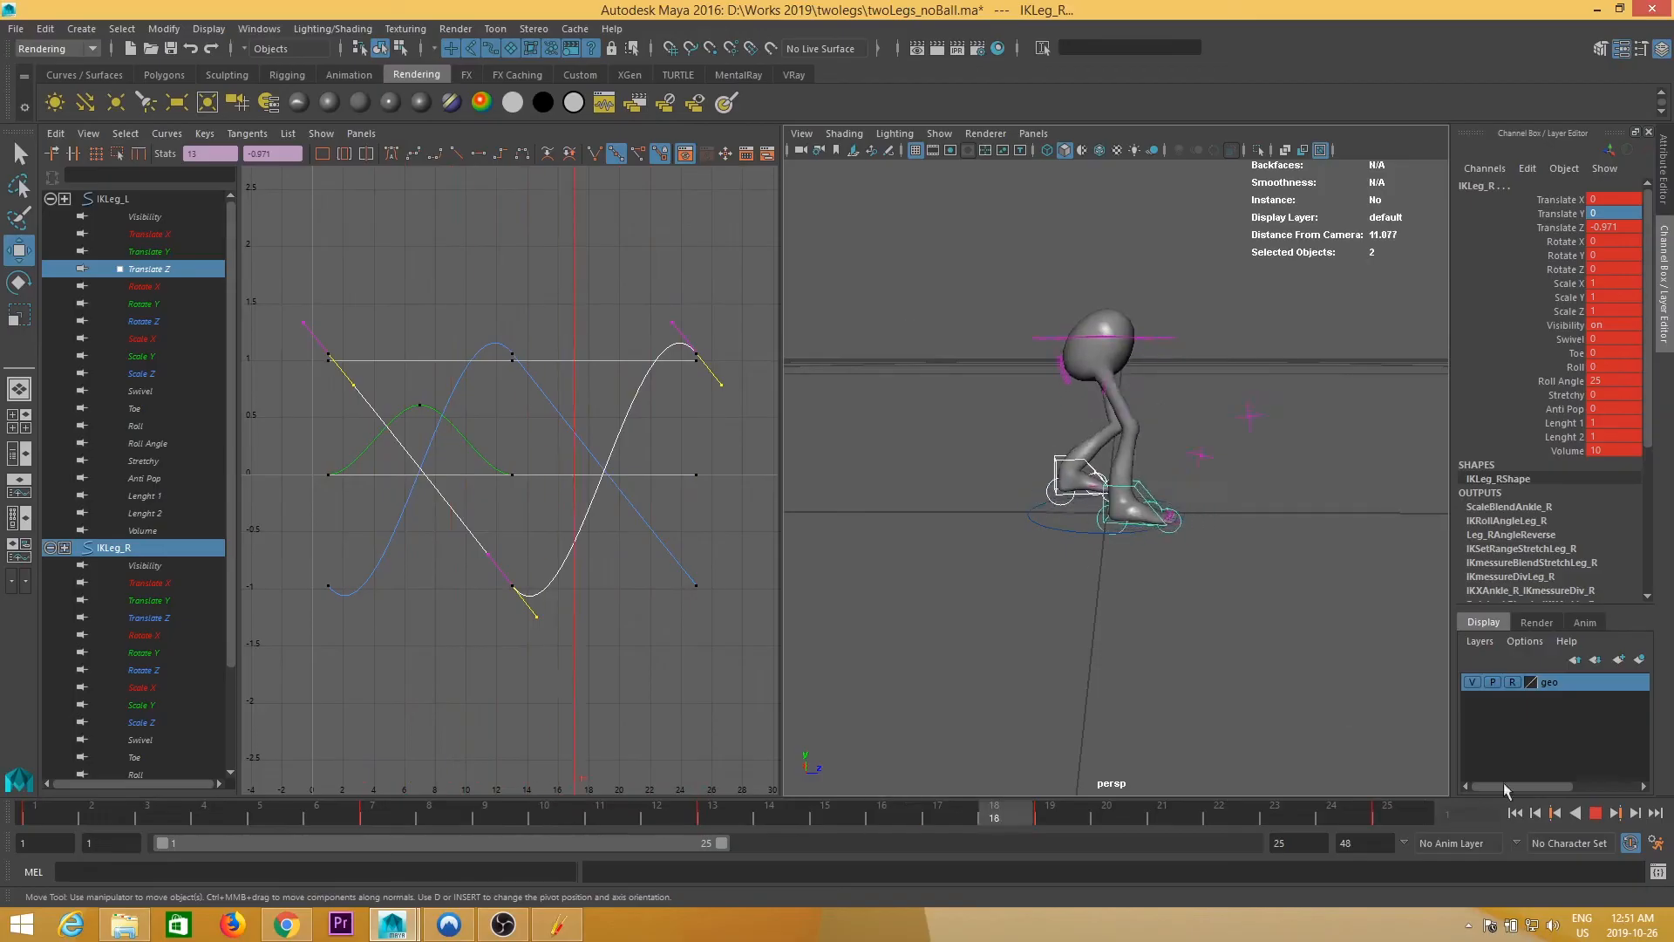
left_click(1603, 818)
scroll(1132, 623, "down", 5)
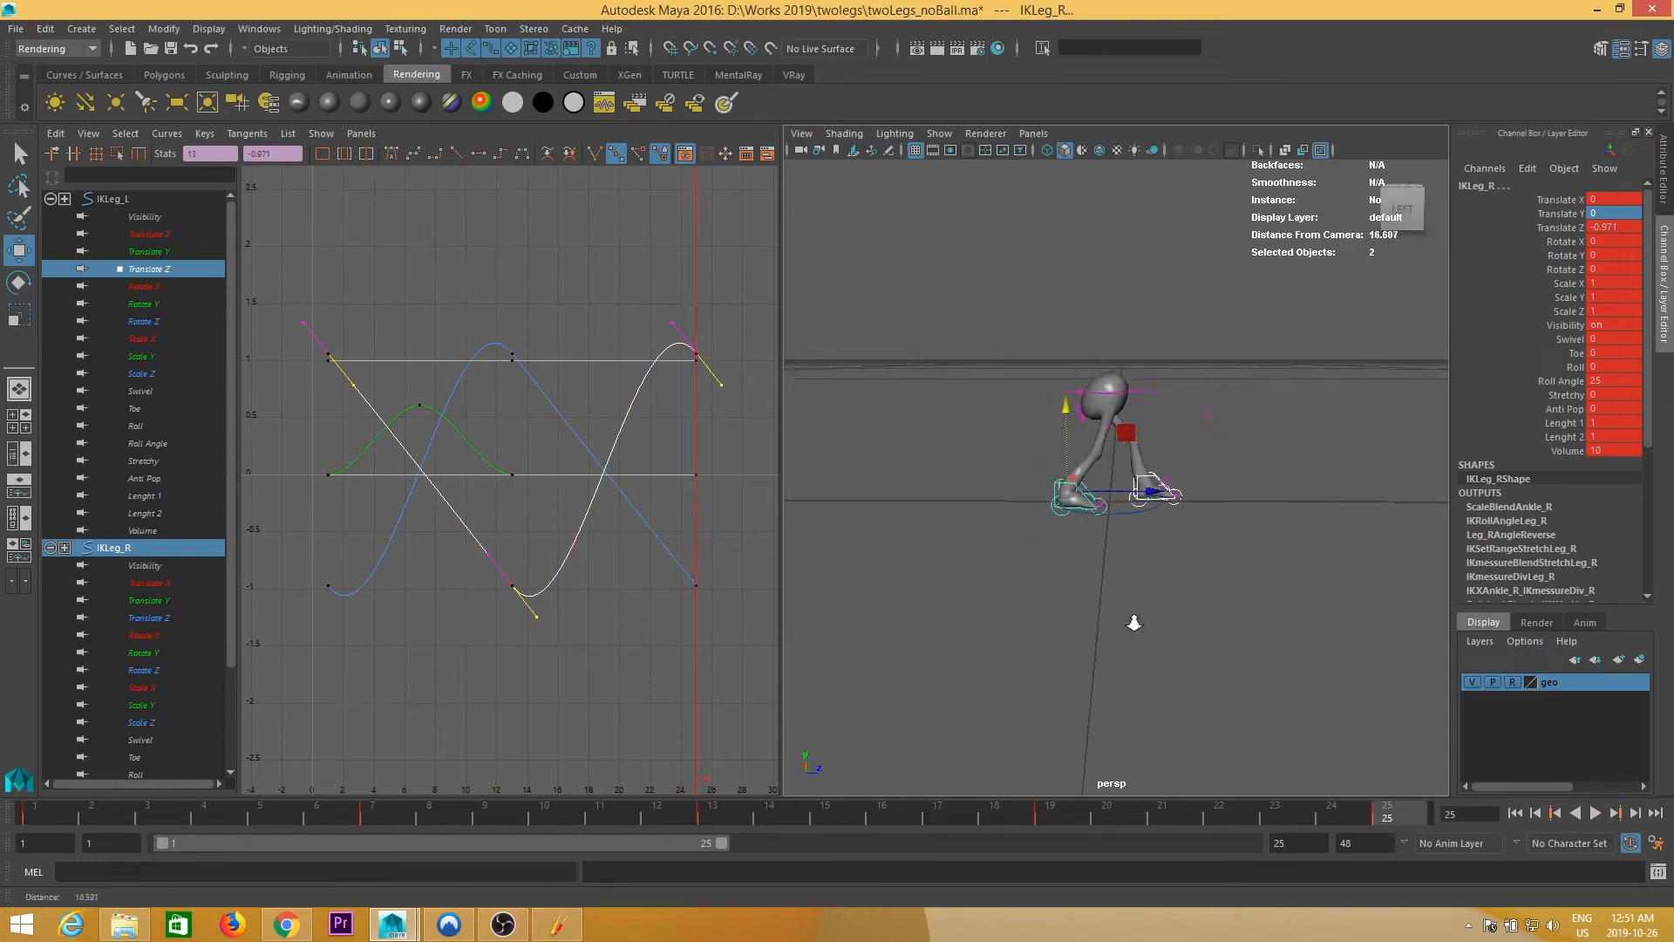
left_click_drag(1114, 598, 976, 584, "alt")
right_click_drag(980, 589, 1205, 641, "alt")
left_click_drag(1205, 641, 1188, 604, "alt")
- Select the Main control, replay the cycle close up on the feet and return to frame 1
left_click(1160, 550)
scroll(1187, 610, "down", 1)
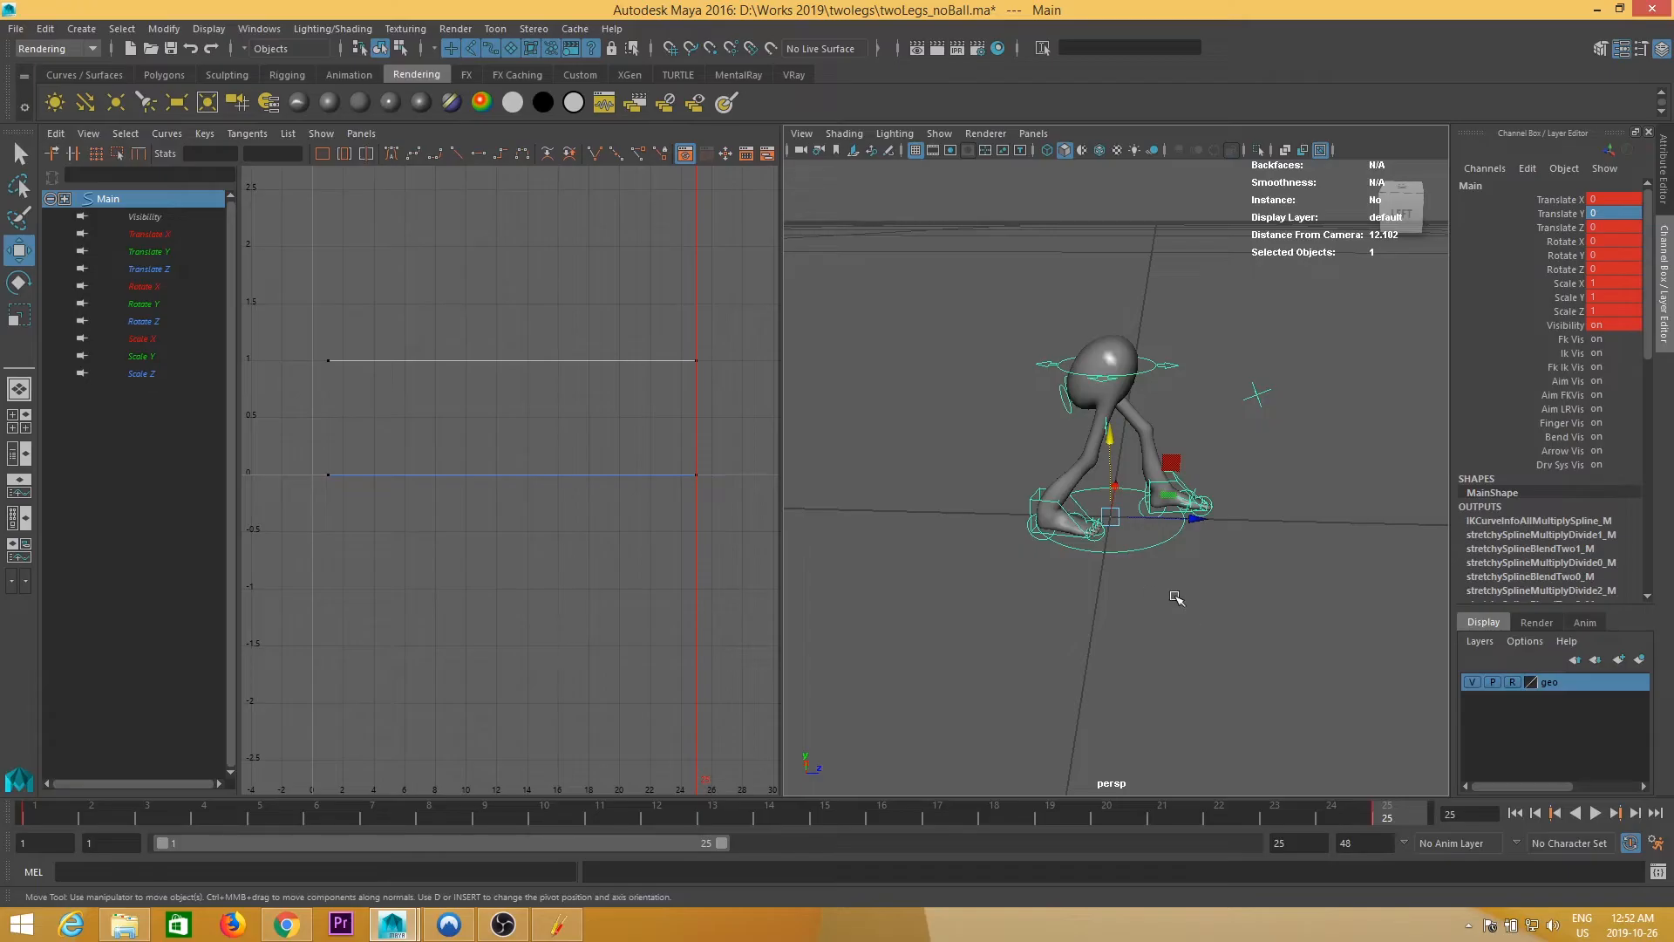
left_click_drag(1181, 609, 1162, 639, "alt")
scroll(1207, 642, "up", 6)
middle_click_drag(1162, 639, 1170, 658, "alt")
left_click_drag(1169, 657, 934, 679, "alt")
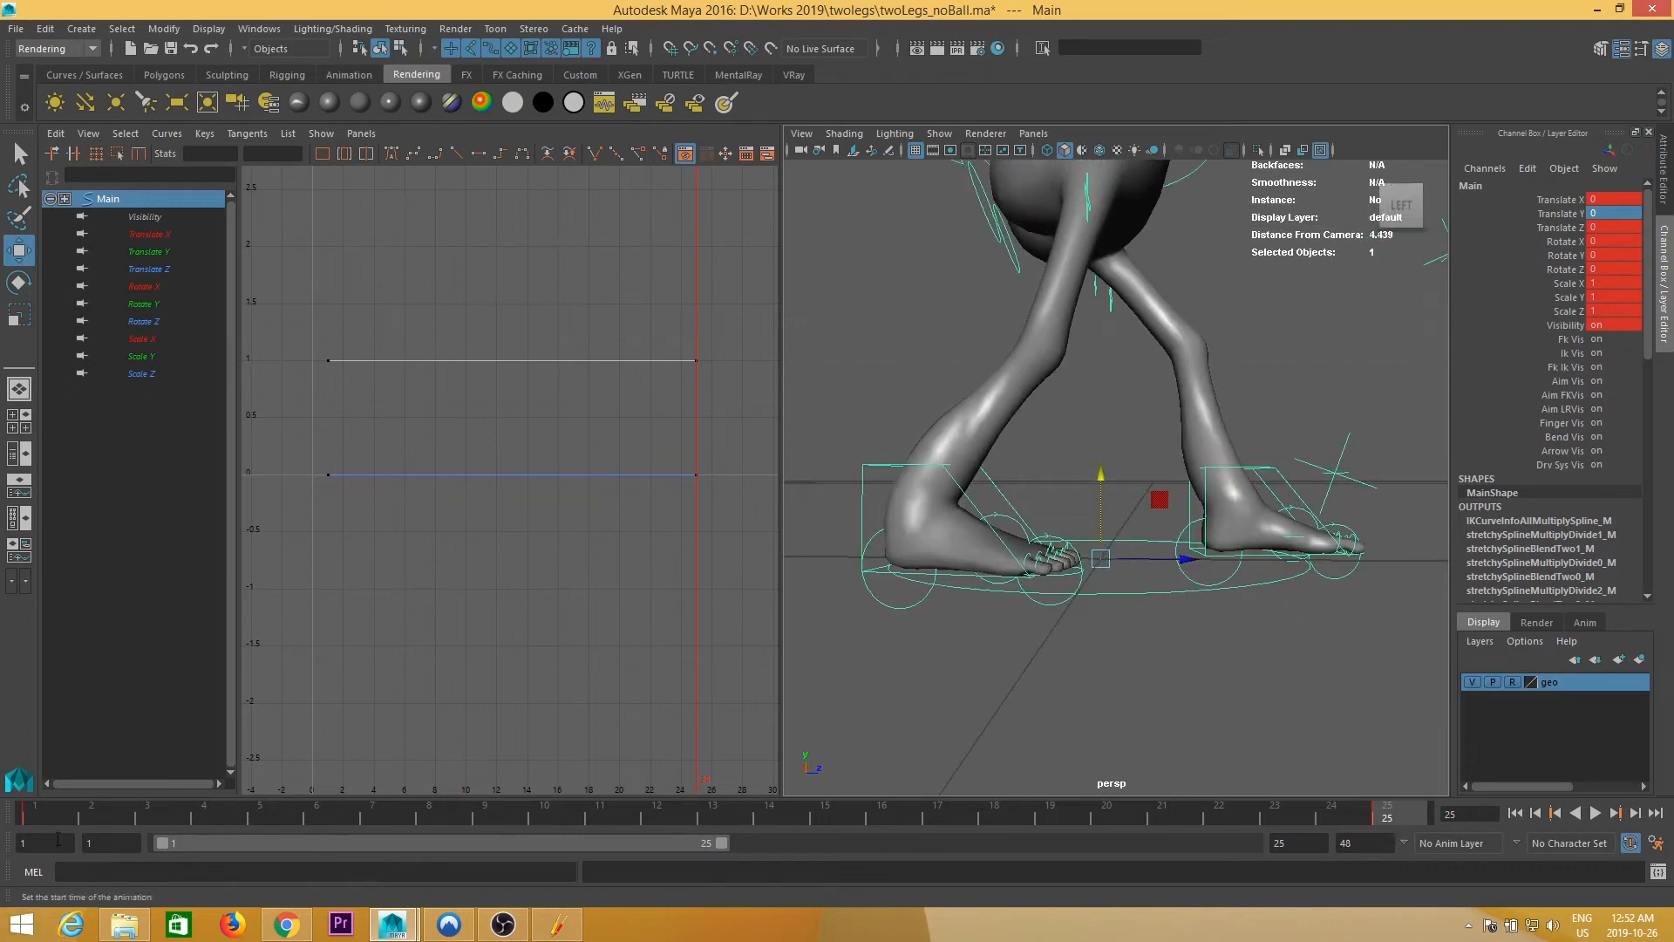
key("alt+shift+v")
left_click_drag(1182, 583, 1134, 586, "alt")
key("alt+v")
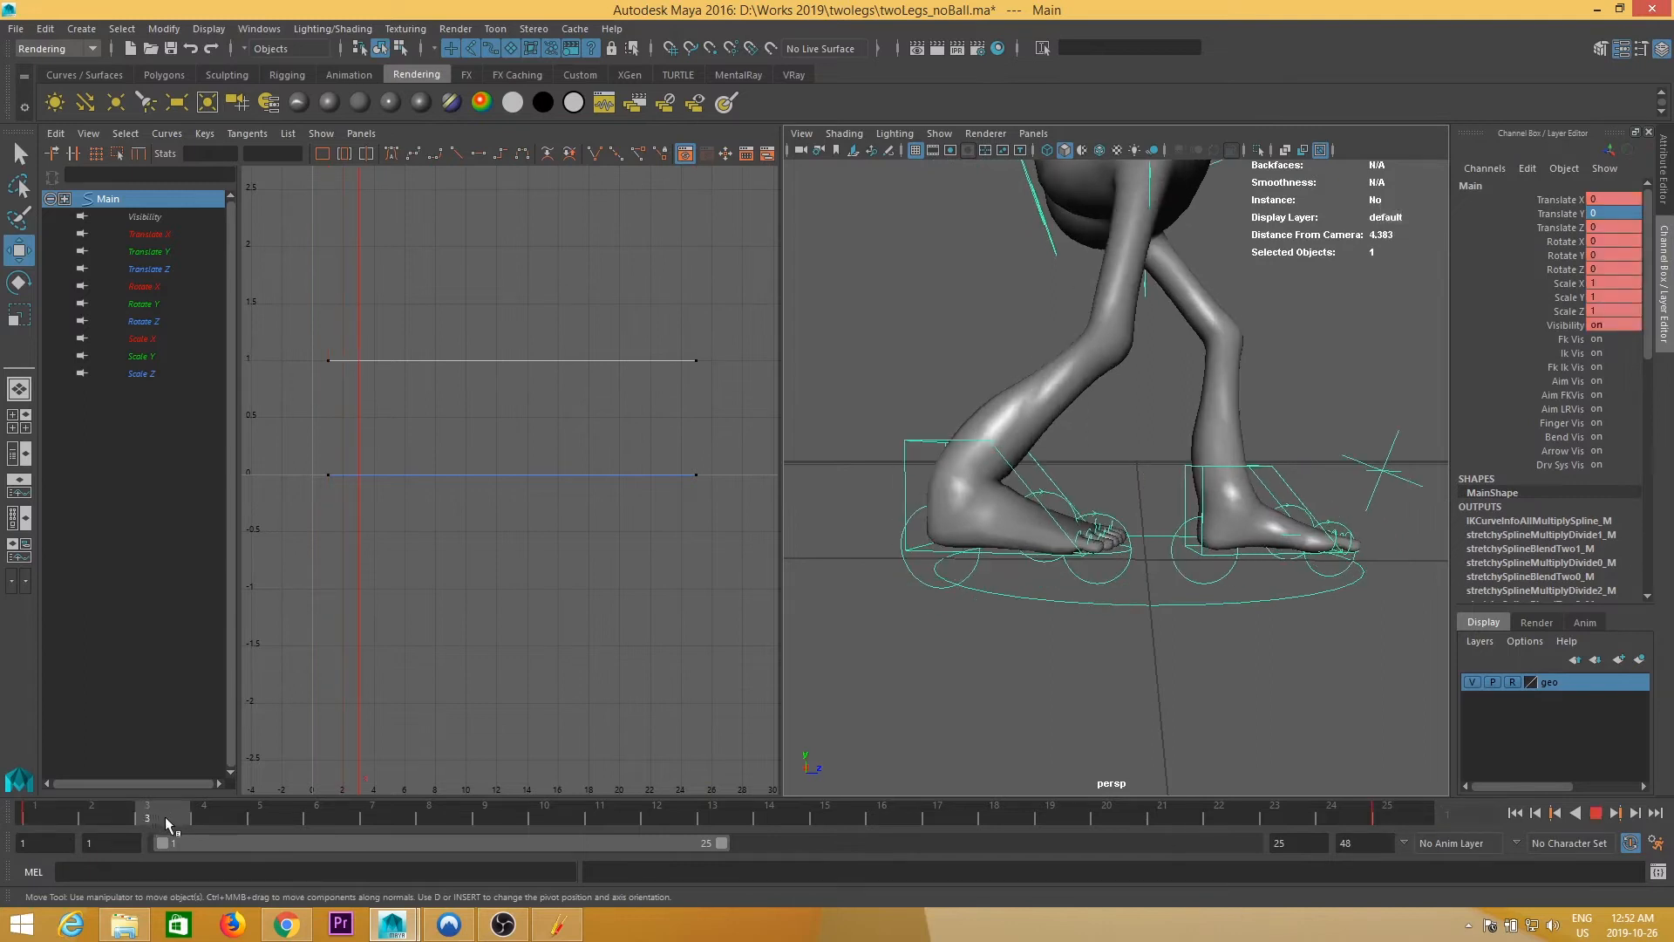
left_click(18, 823)
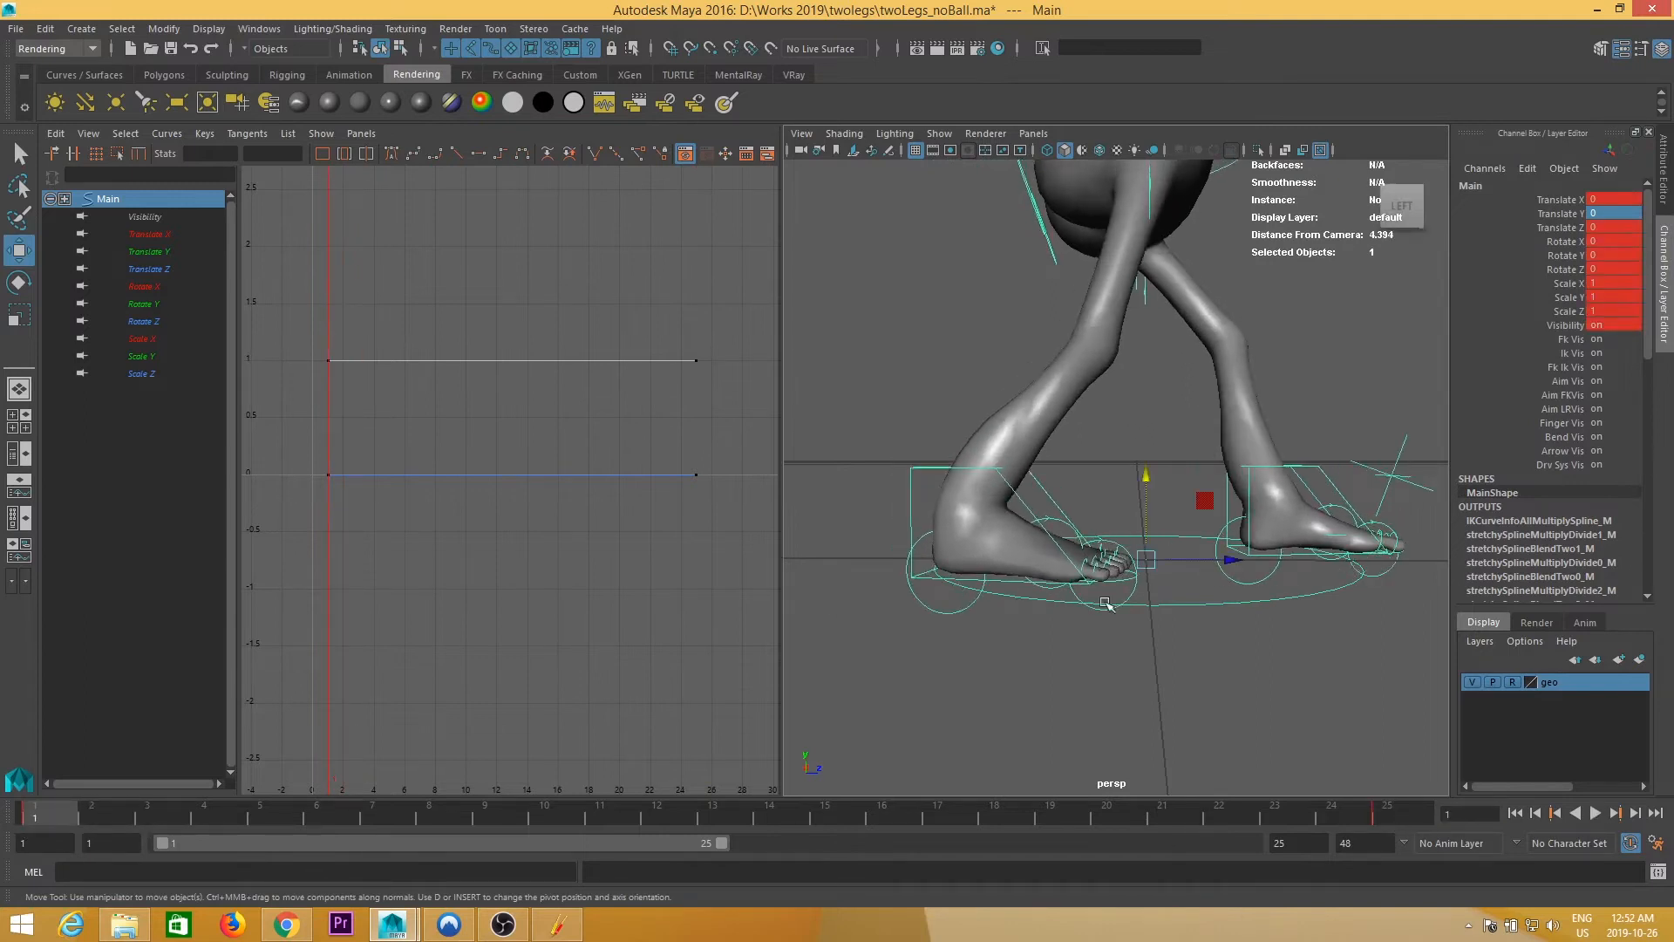
- Display the field chart in the perspective view and line its centre up with the front foot's heel at frame 1
left_click_drag(1132, 593, 1076, 587, "alt")
right_click_drag(1076, 586, 1221, 636, "alt")
left_click_drag(1221, 636, 1183, 639, "alt")
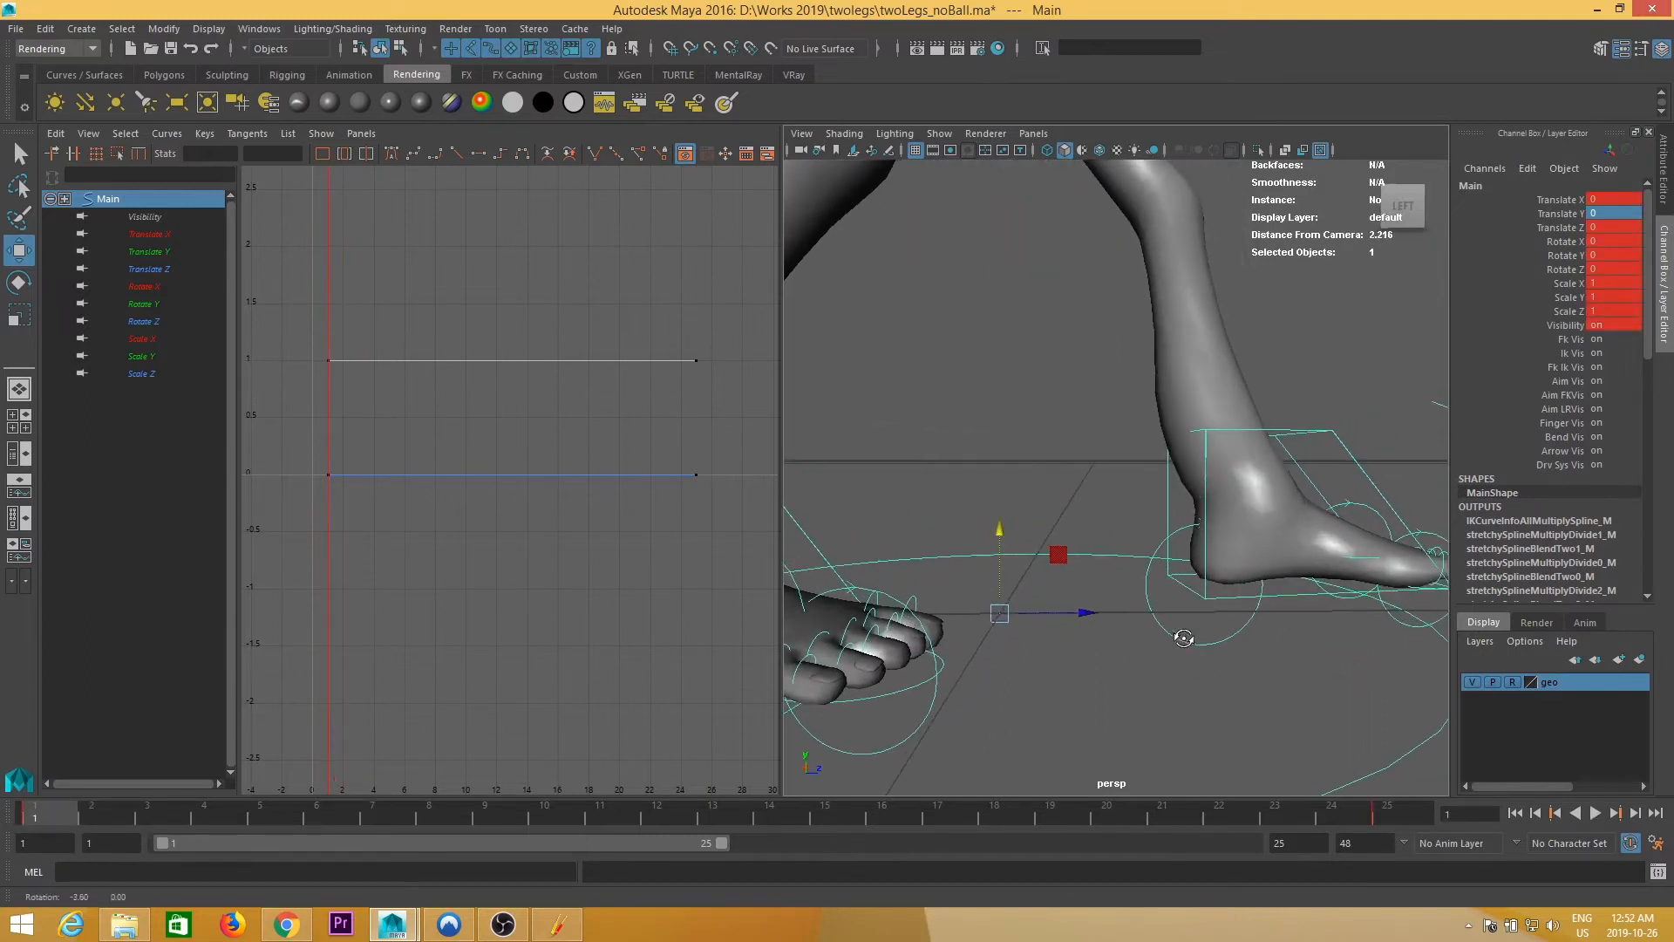
left_click(983, 153)
left_click_drag(1091, 449, 1134, 485, "alt")
right_click_drag(1149, 515, 1144, 535, "alt")
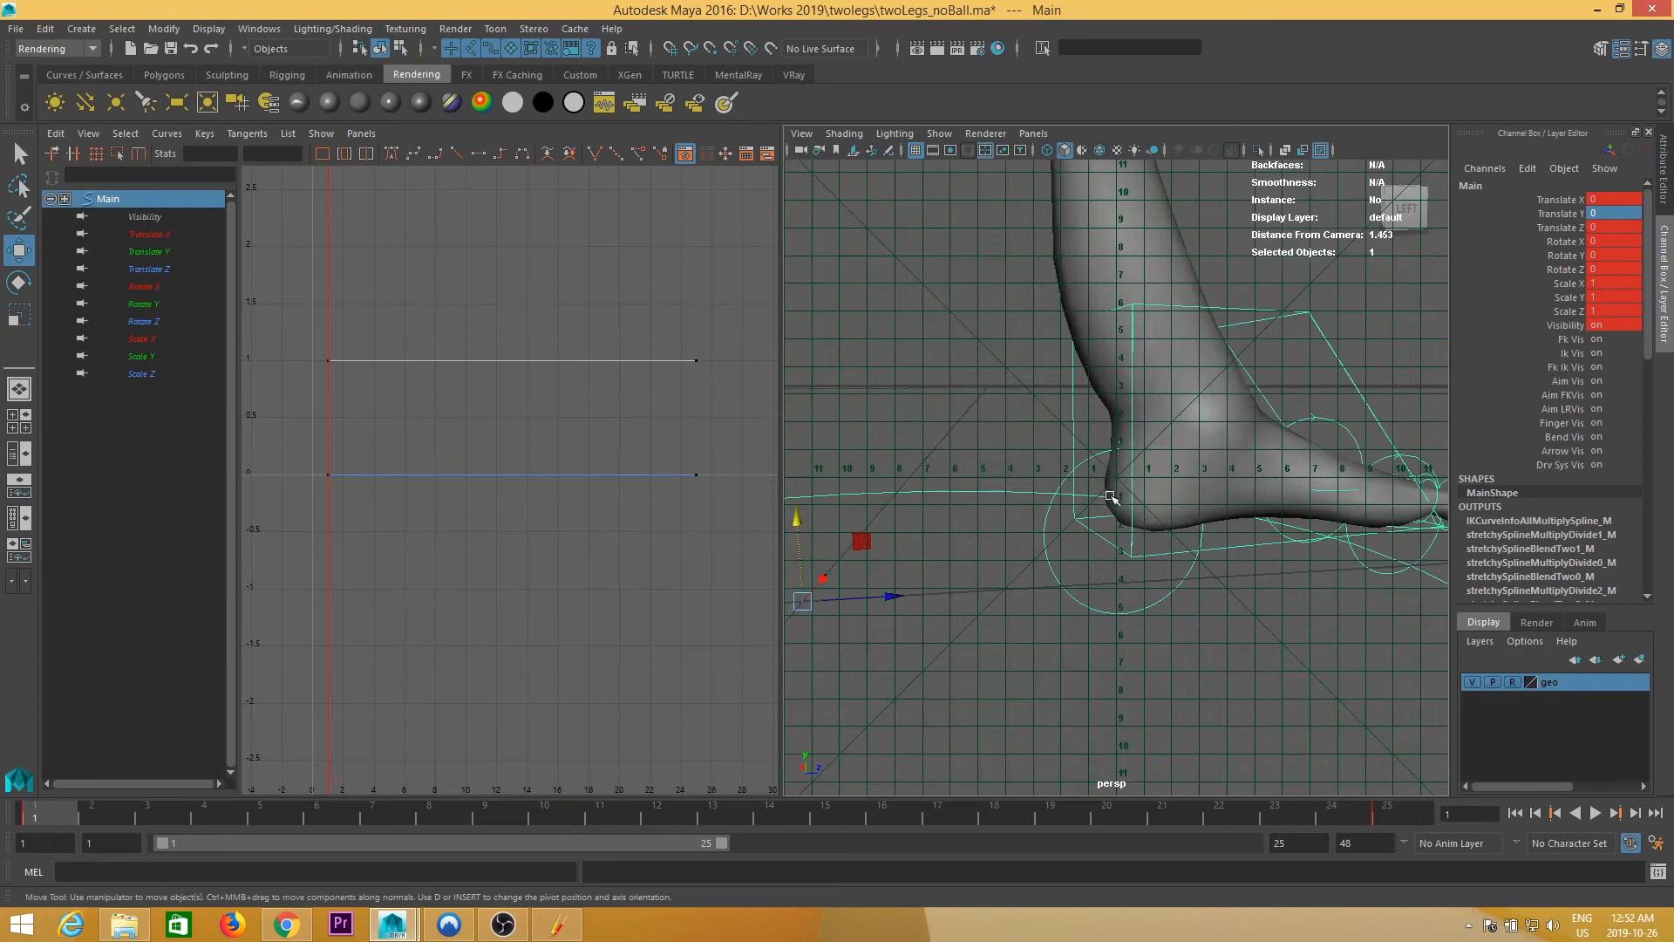
- Delete all of the Main control's keys at frame 25
left_click_drag(1130, 514, 1123, 488, "alt")
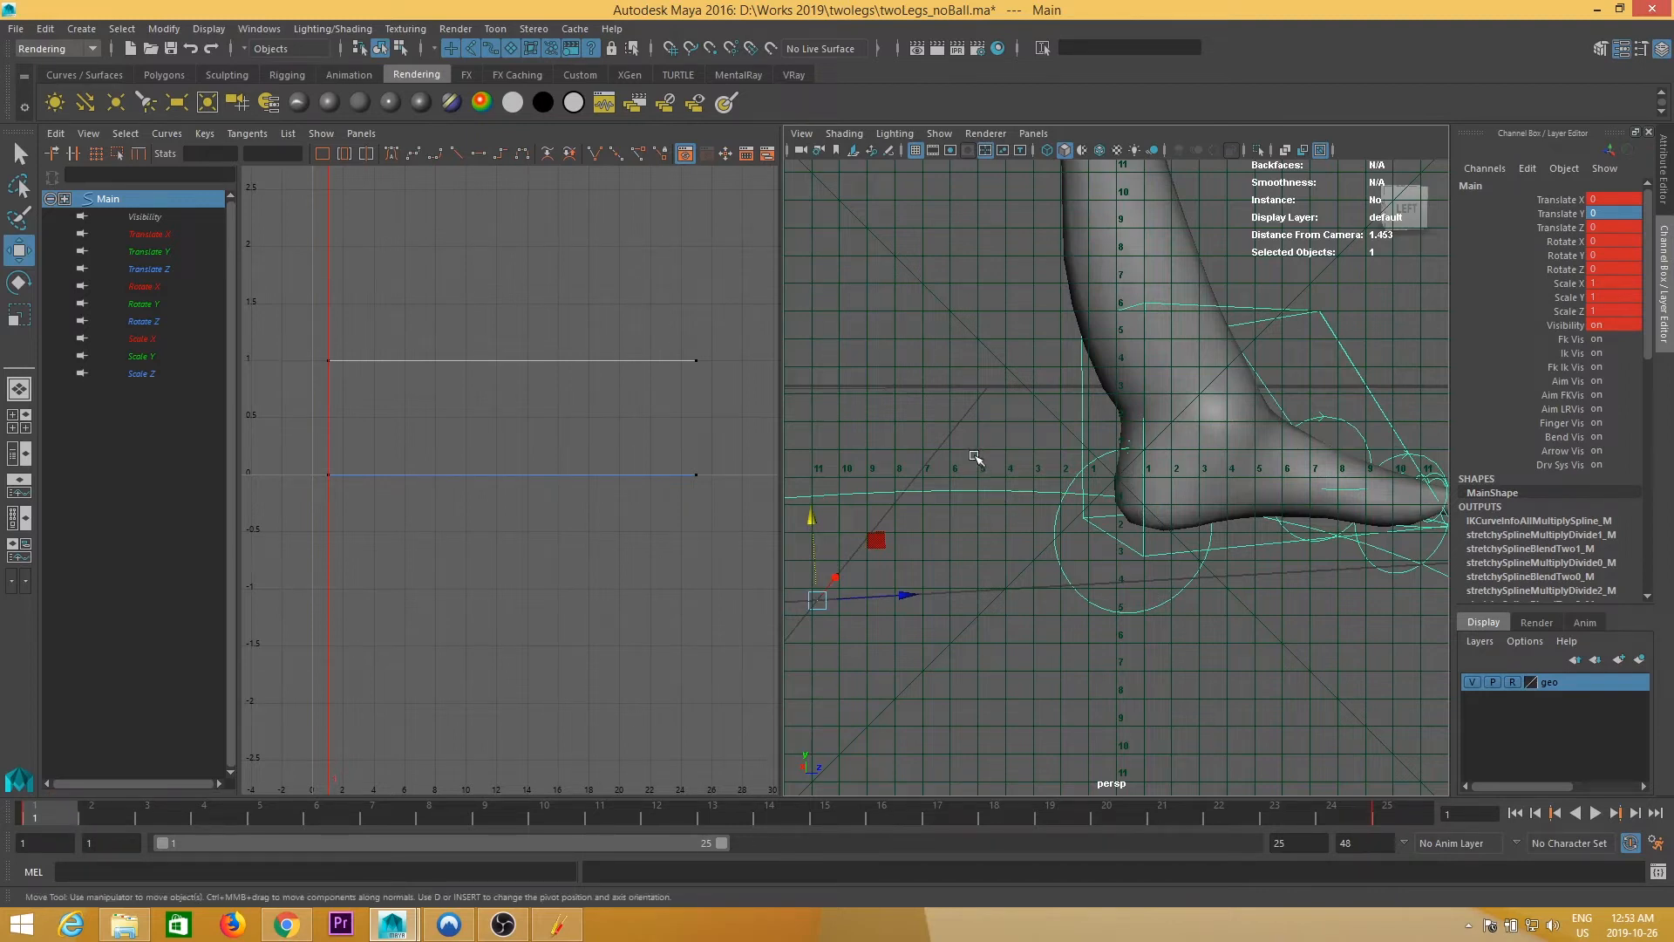
left_click_drag(731, 275, 656, 543)
key("Delete")
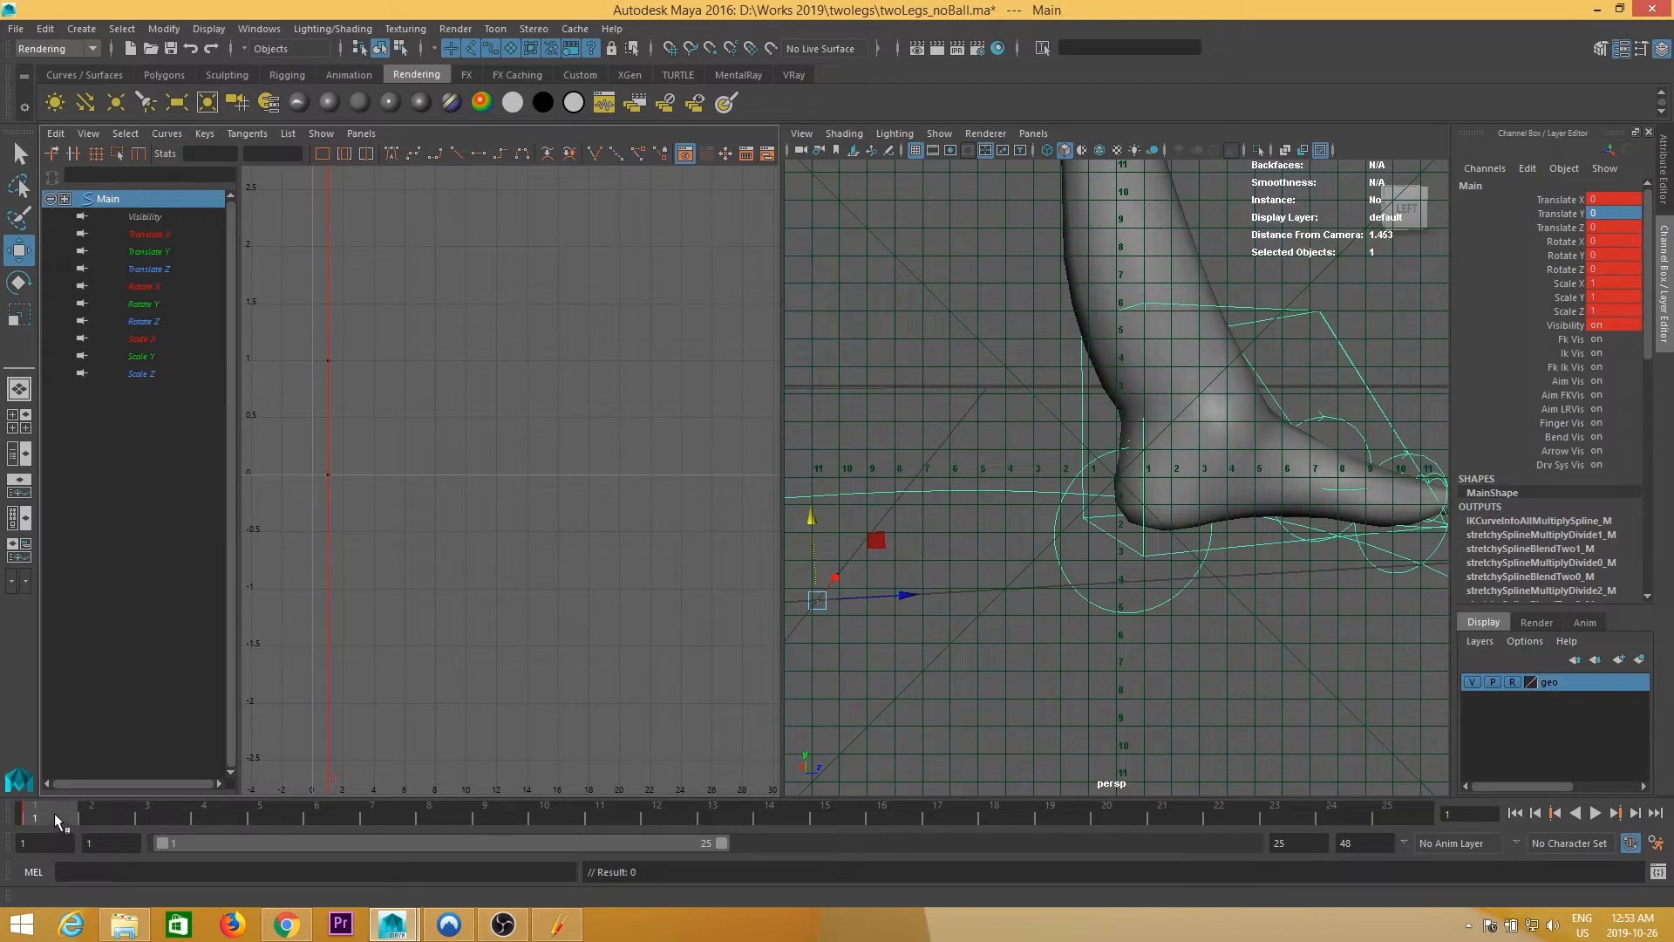
- At frame 2, move Main forward to about 0.174 in Z to realign the heel with the field chart, and compare with frame 1
left_click_drag(72, 809, 94, 808)
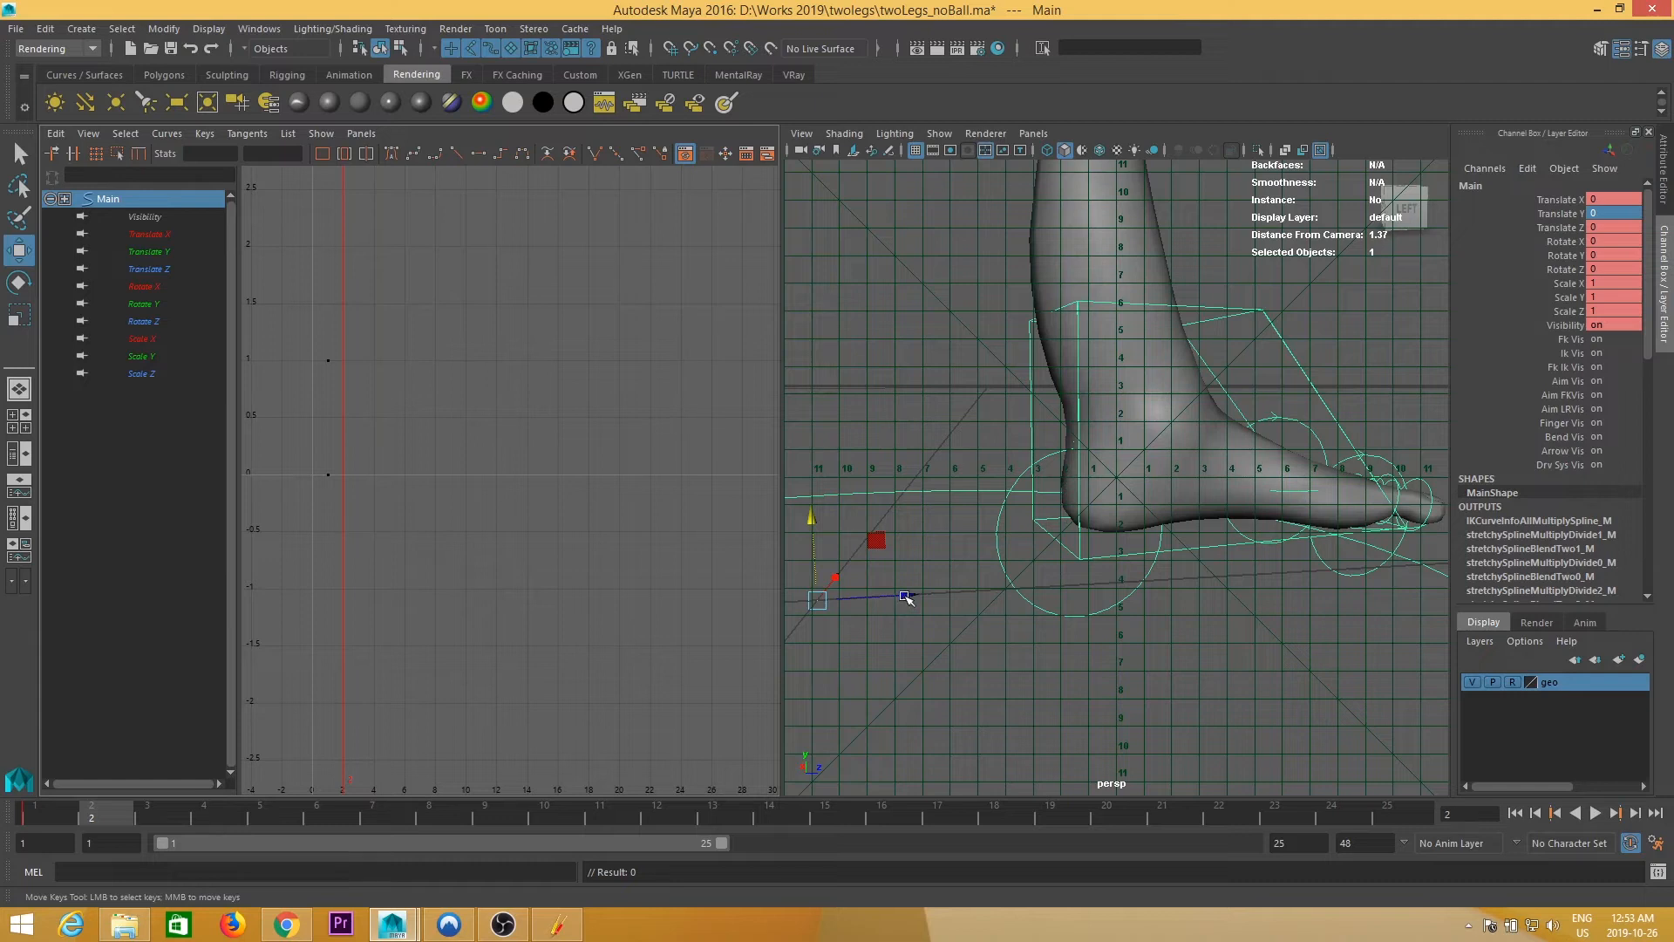
left_click_drag(905, 597, 991, 590)
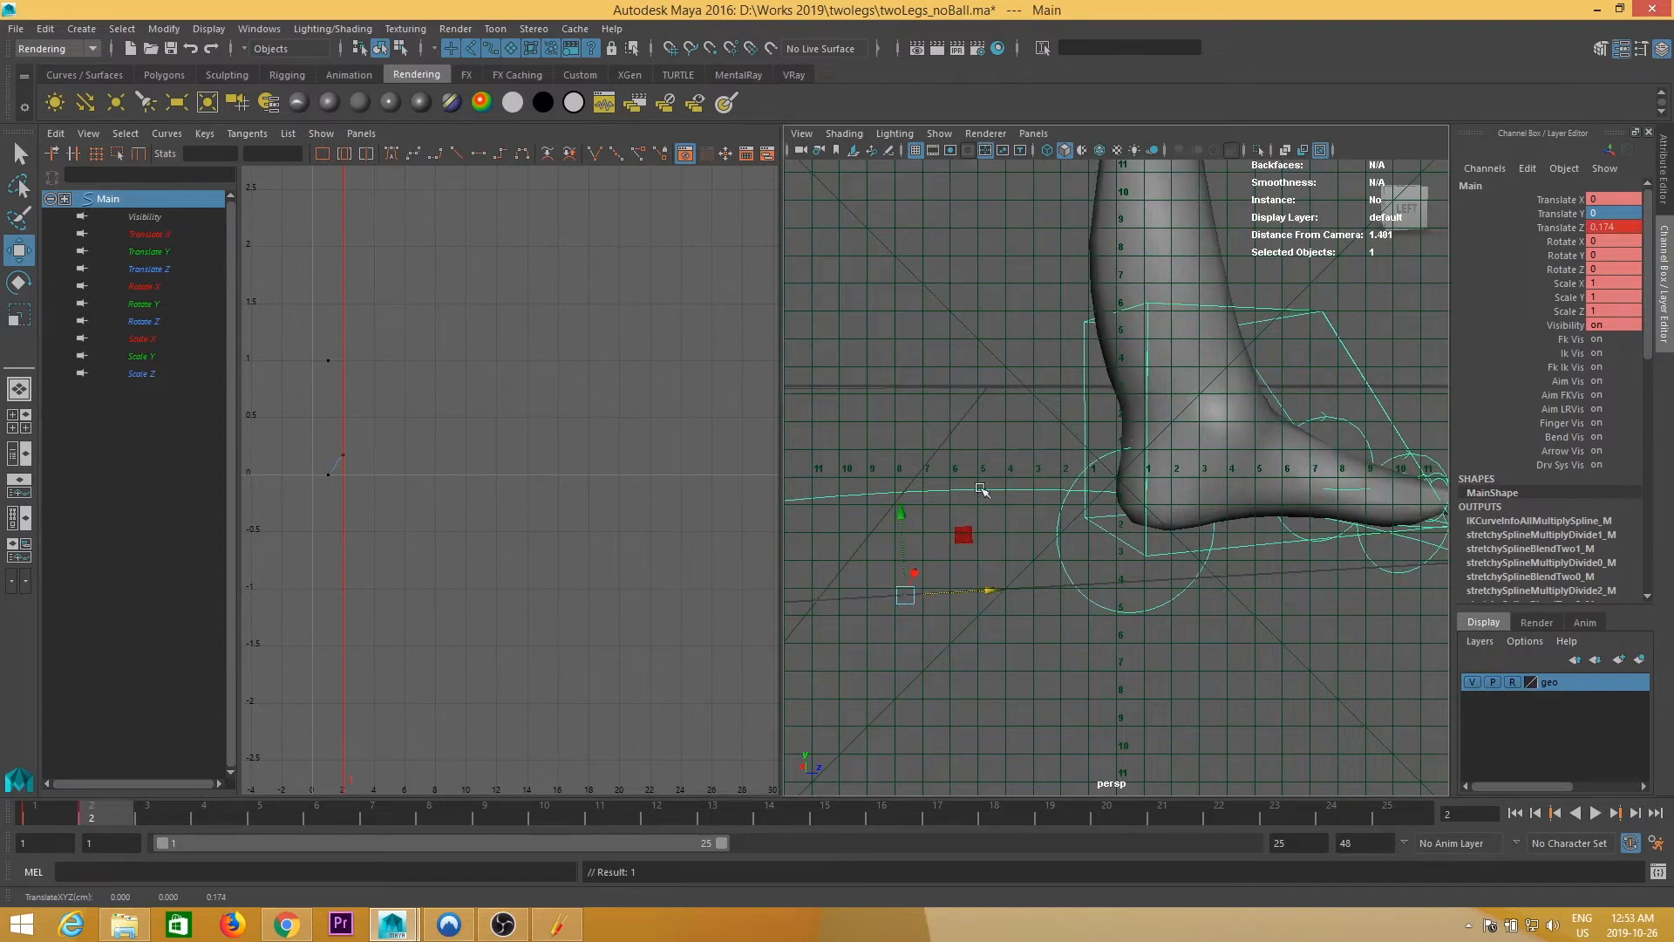
left_click(59, 813)
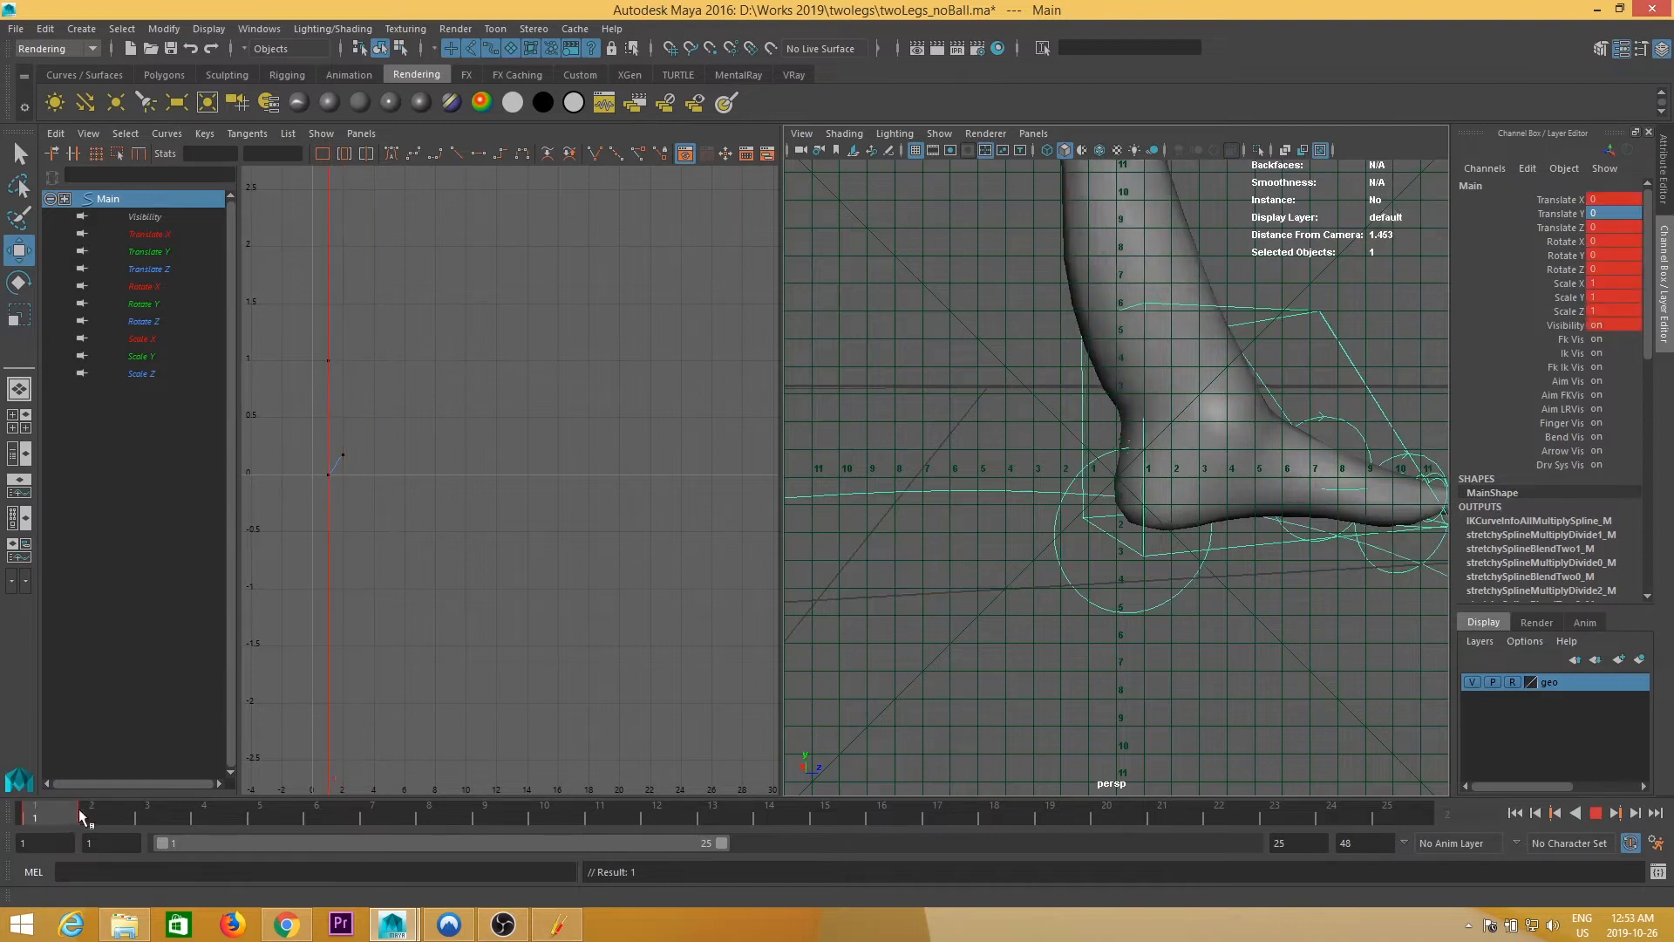
- Refine and key Main's Translate Z at frame 2 to about 0.165, comparing the heel's position with frame 1
mouse_move(78, 809)
left_mouse_down()
mouse_move(65, 813)
mouse_move(115, 806)
mouse_move(54, 809)
mouse_move(91, 811)
left_mouse_up()
left_click_drag(905, 595, 991, 586)
key("alt+v")
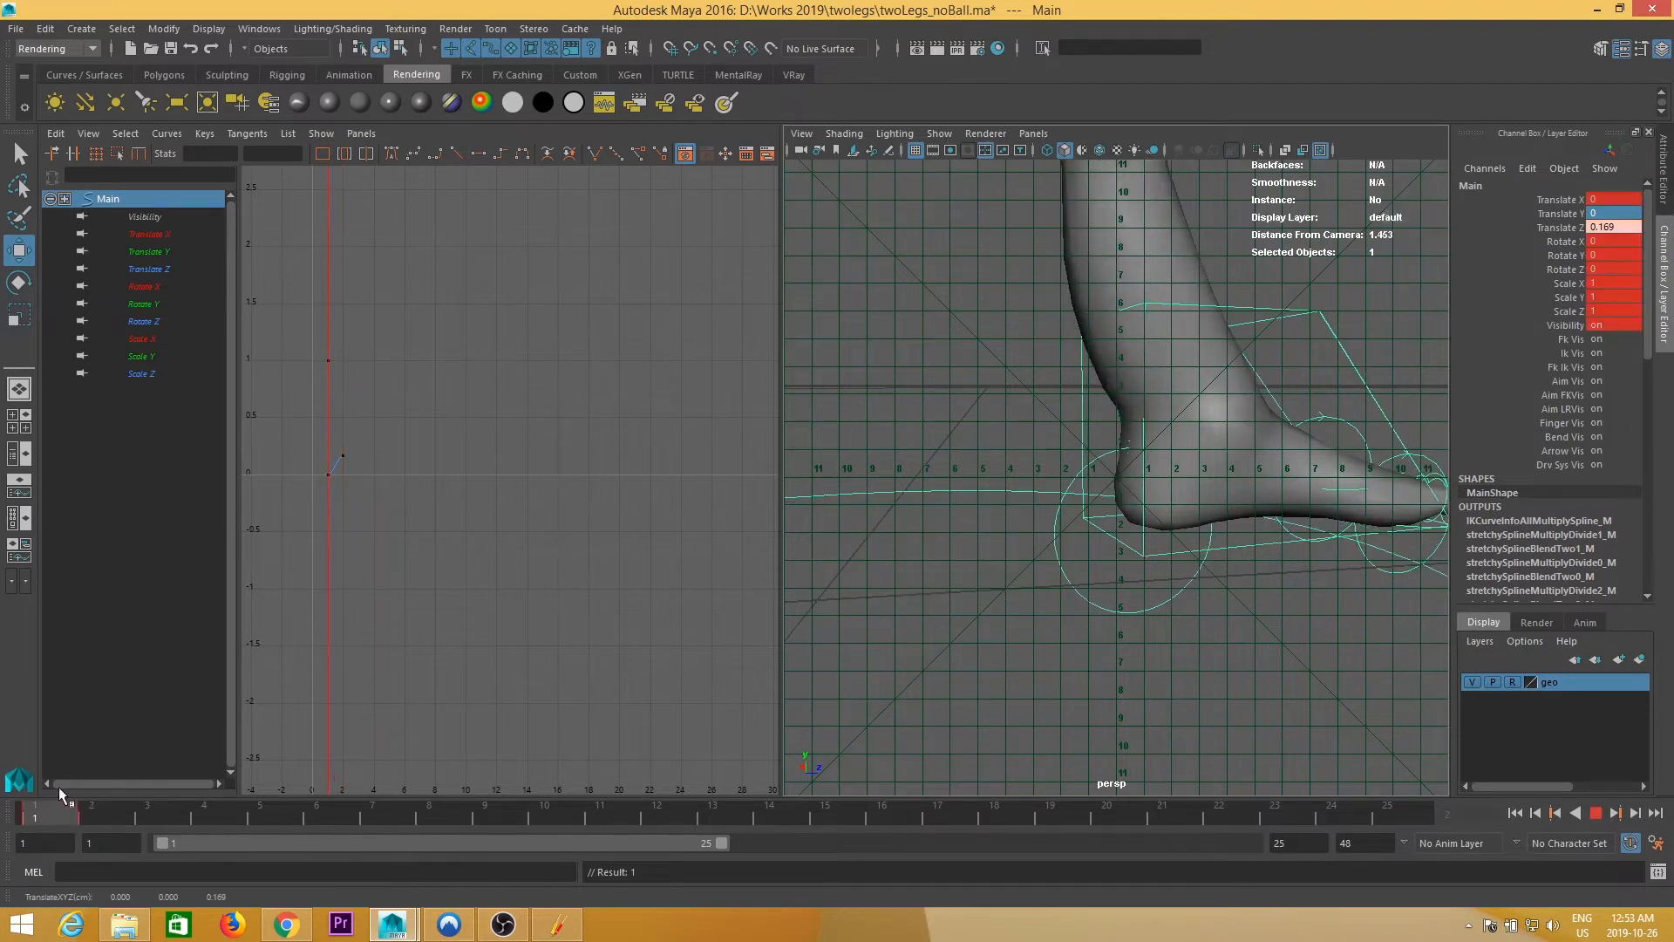
key("alt+v")
left_click_drag(992, 592, 993, 592)
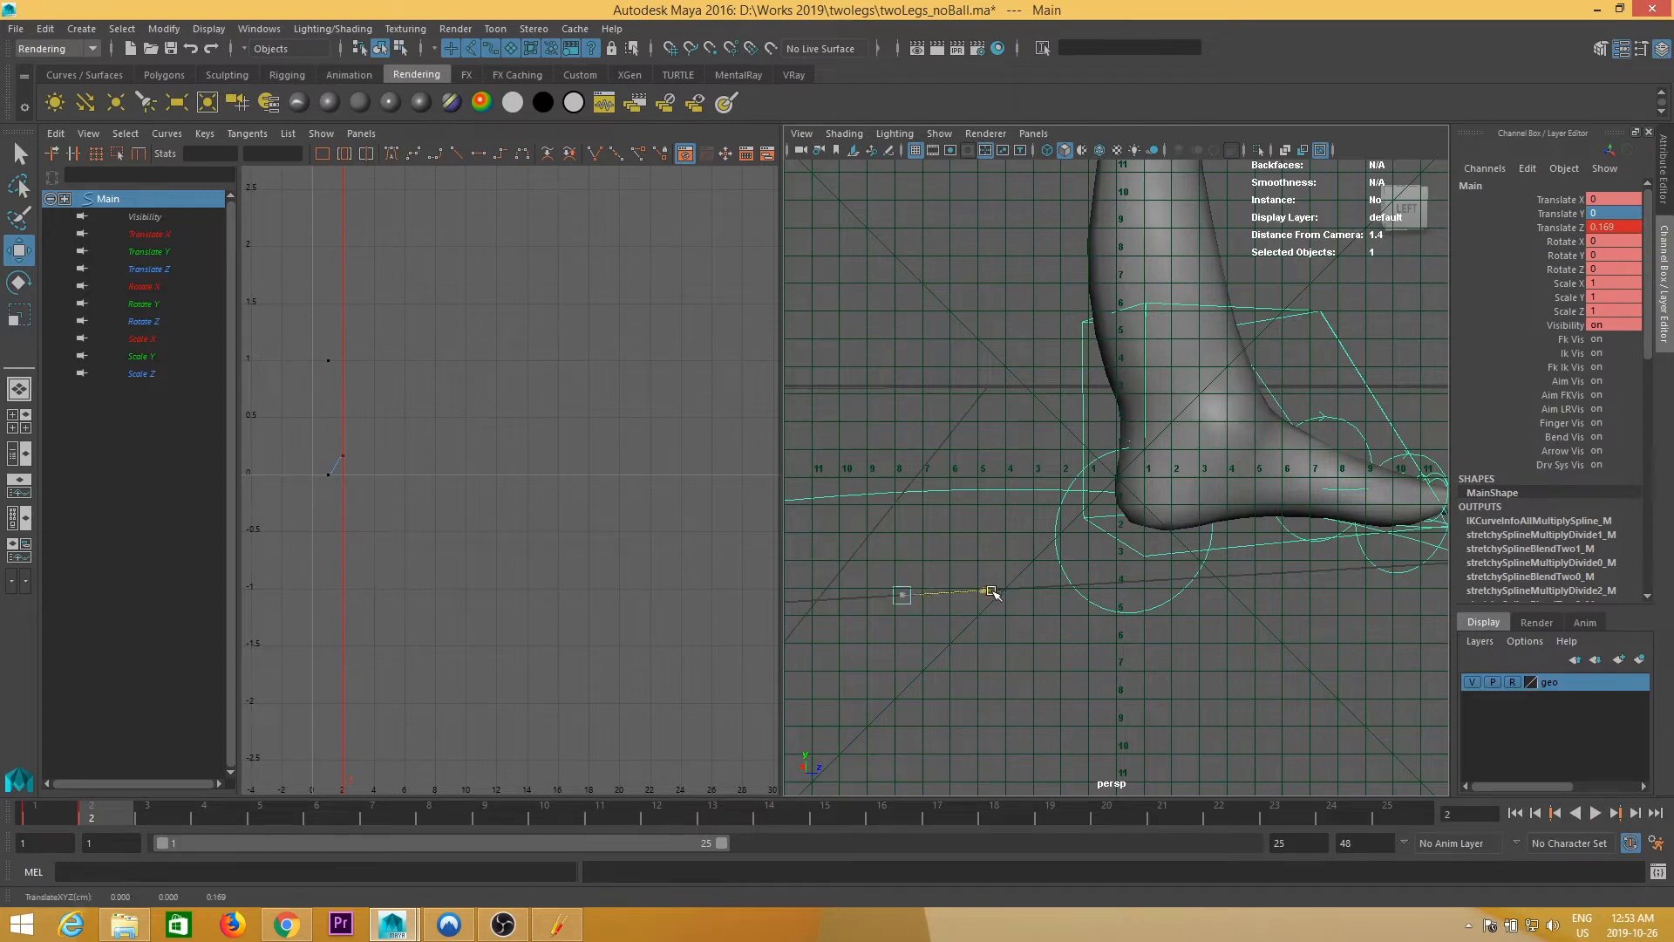
key("s")
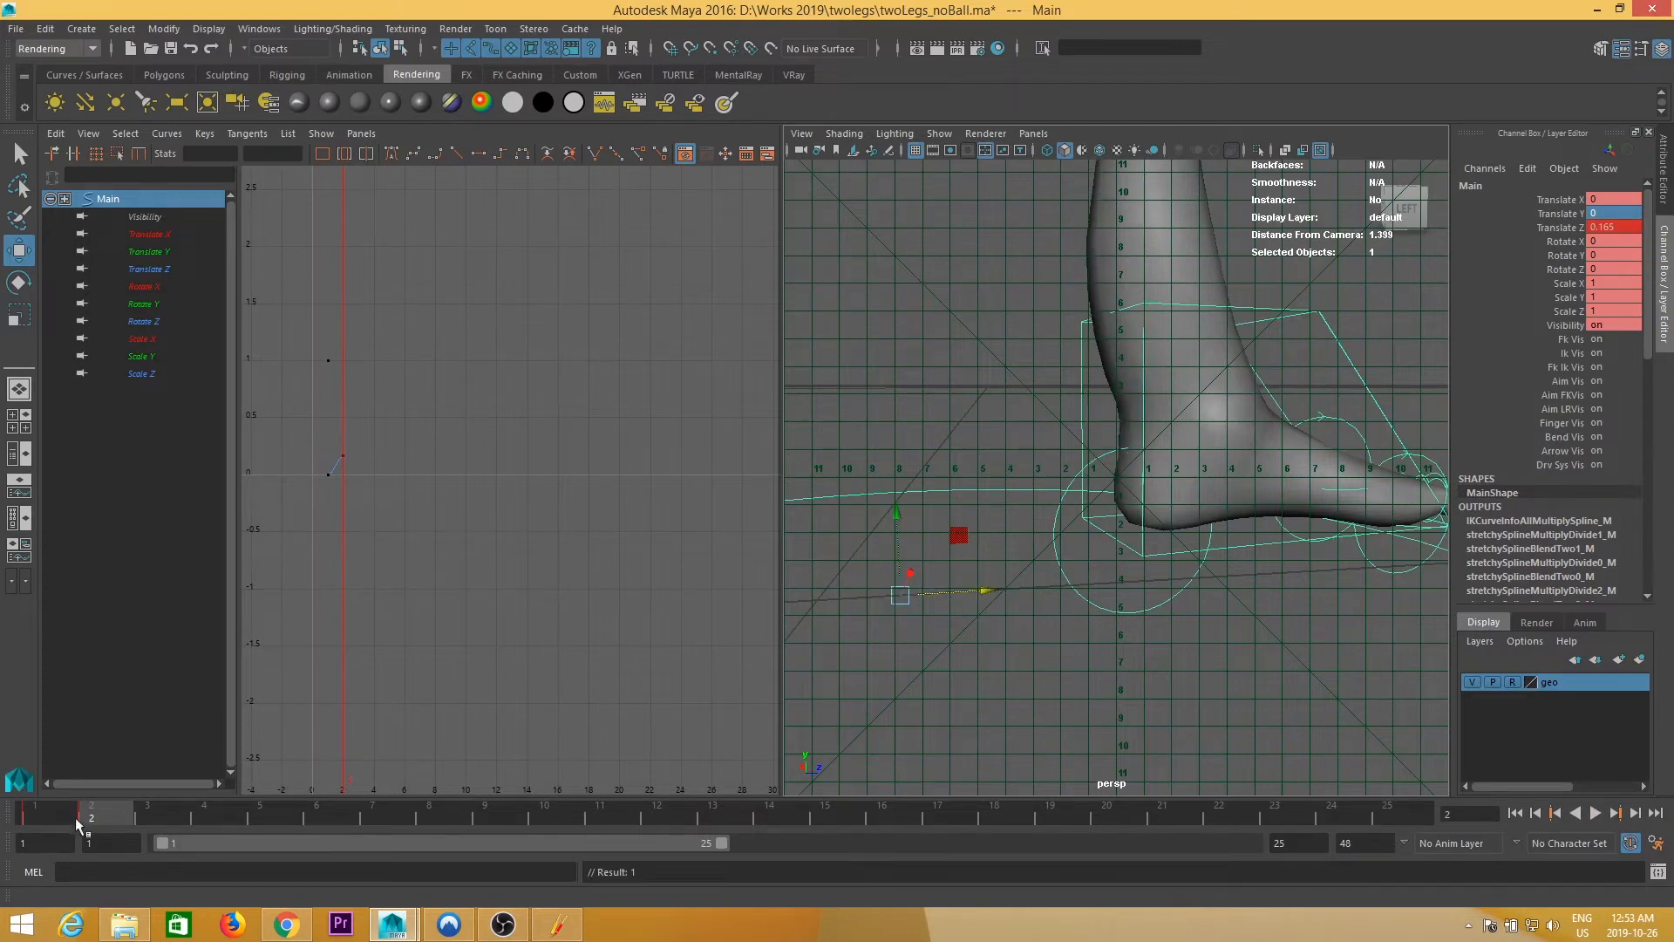
left_click(39, 813)
key("alt+v")
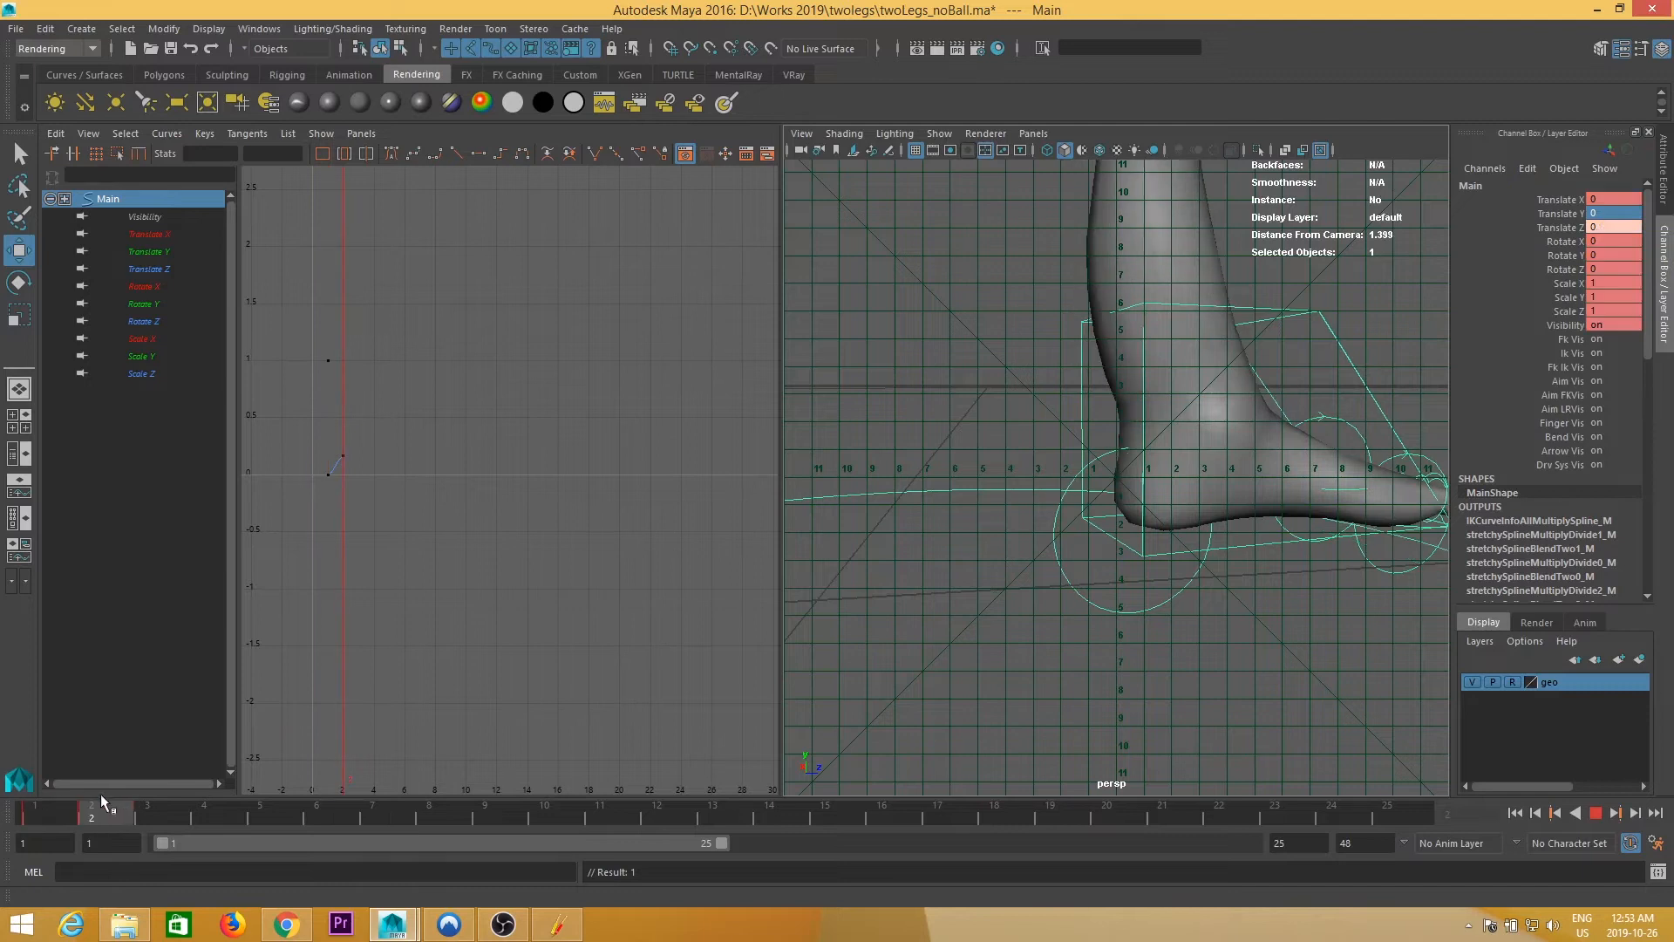
key("alt+v")
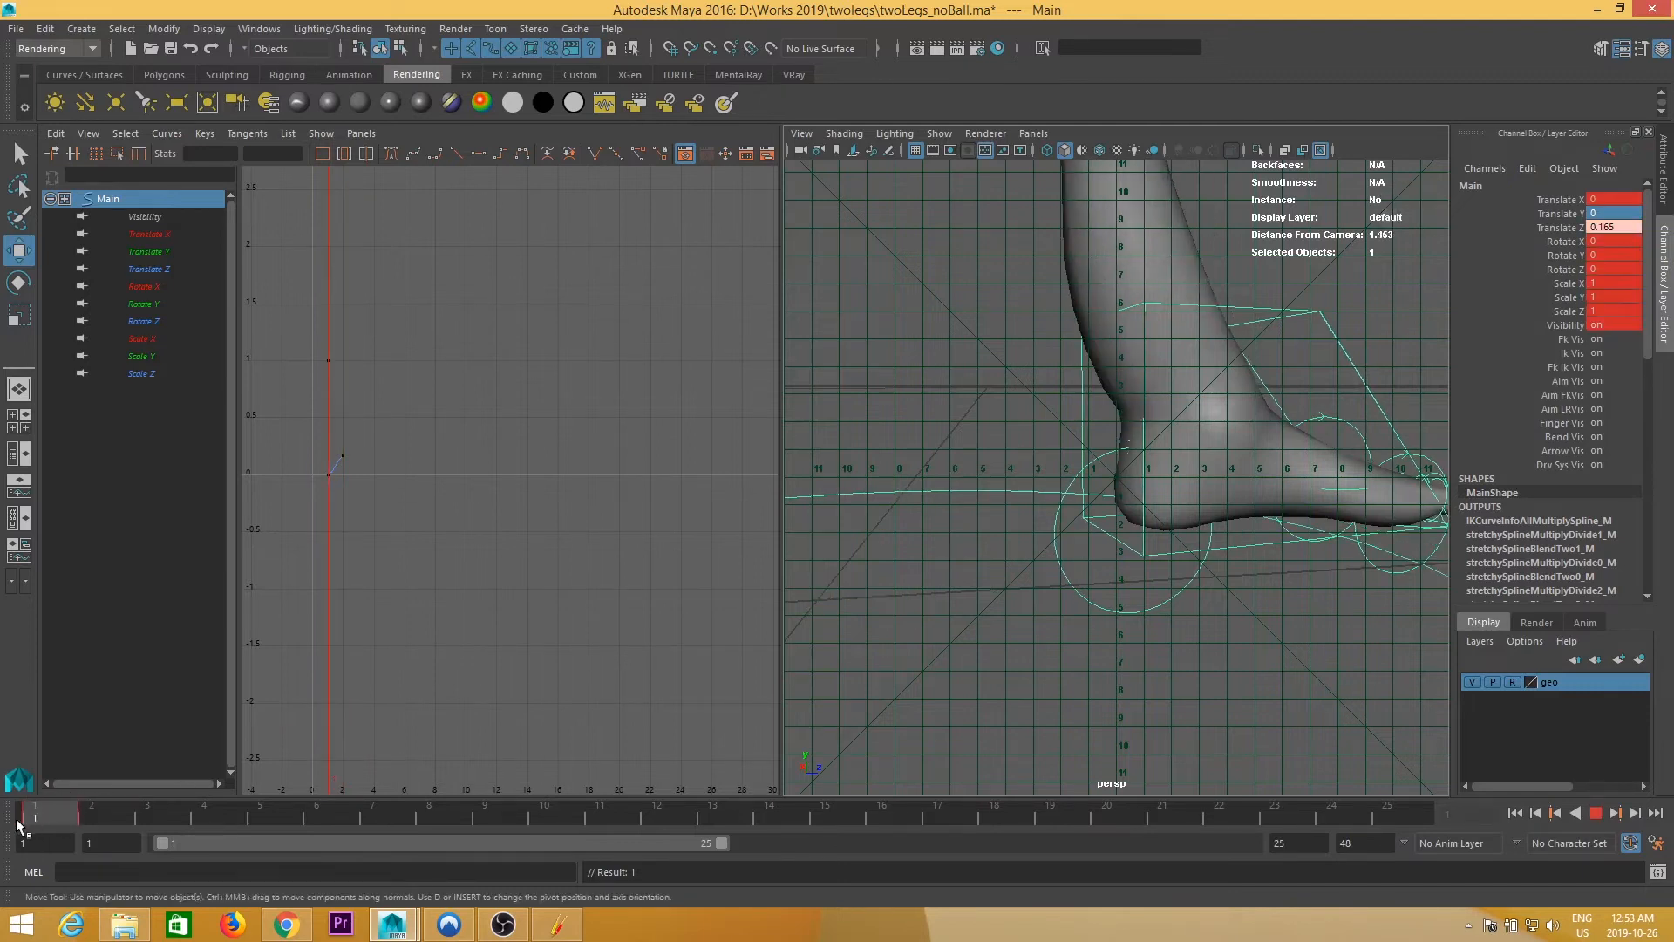
- Frame Main's Translate Z curve and straighten it between frames 1 and 2 by changing its key tangents
key("f")
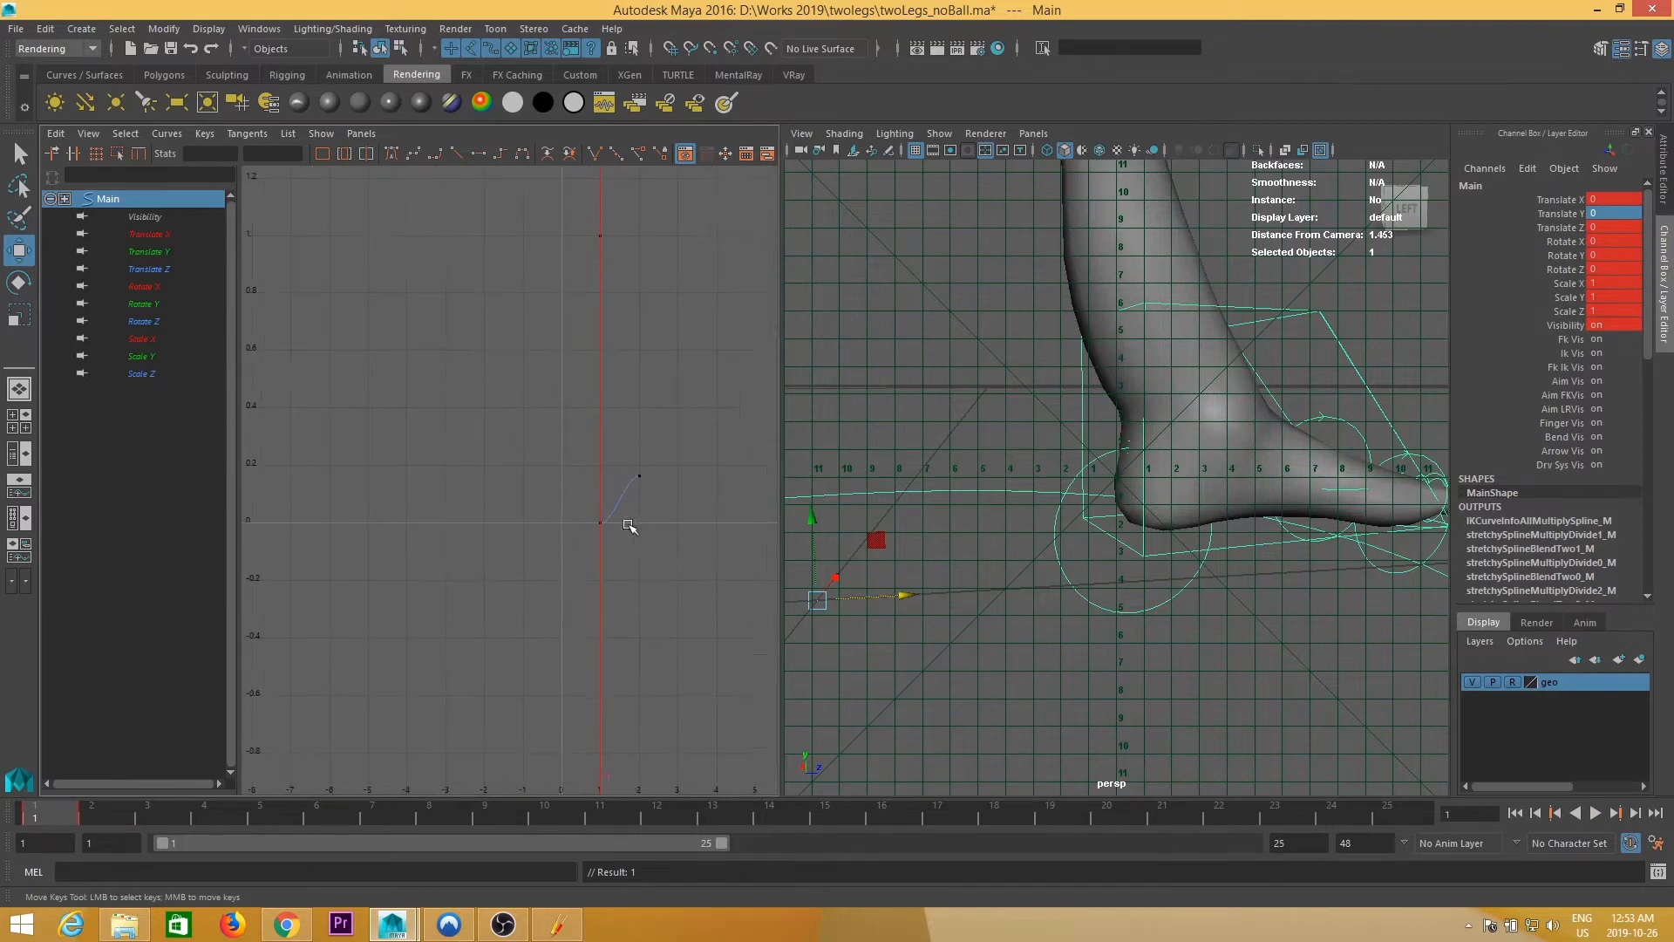
left_click(547, 488)
key("f")
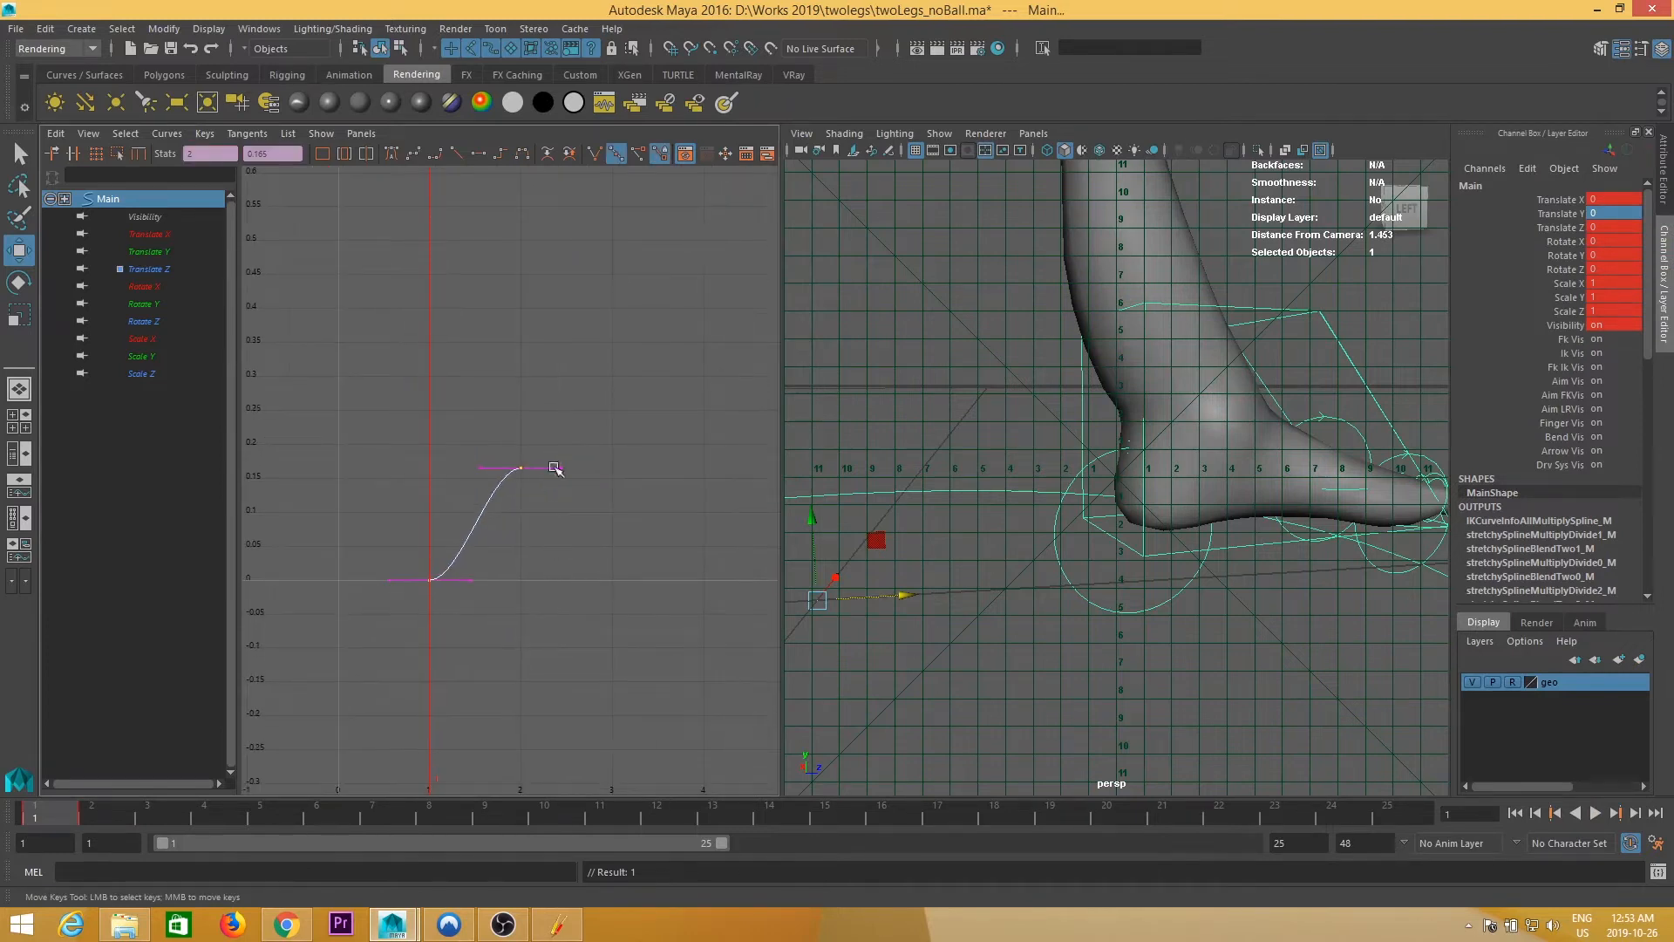
left_click(414, 152)
left_click(568, 479)
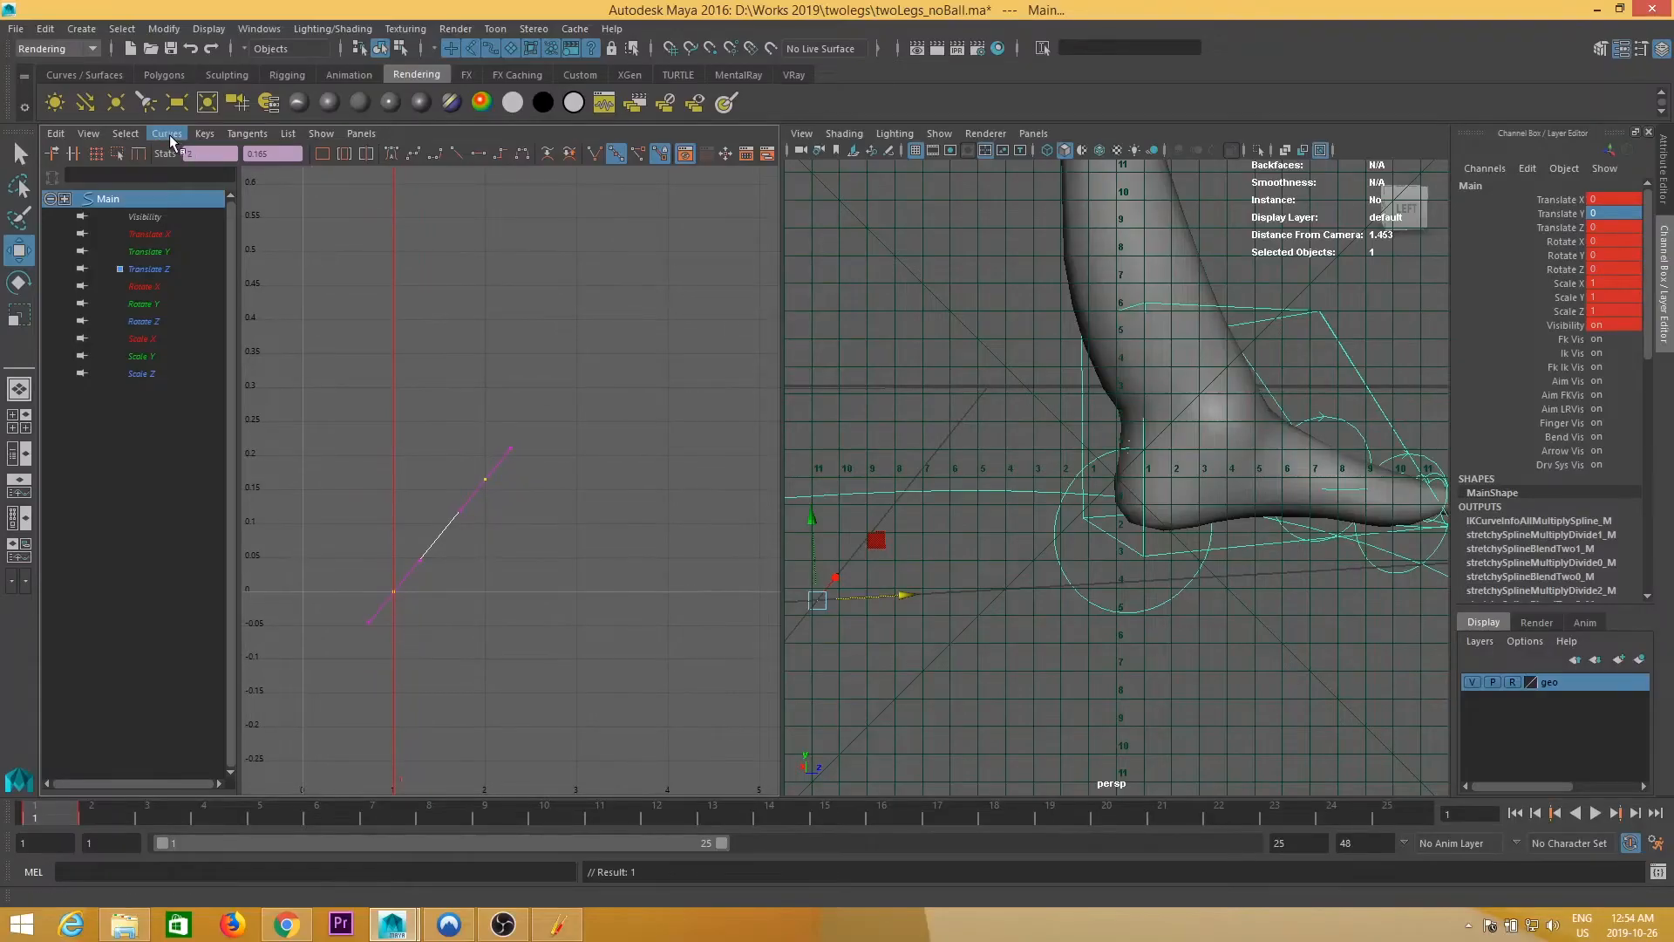
- Set the post-infinity of Main's Translate Z curve to Cycle with Offset and display the infinity curves
left_click(166, 133)
mouse_move(199, 182)
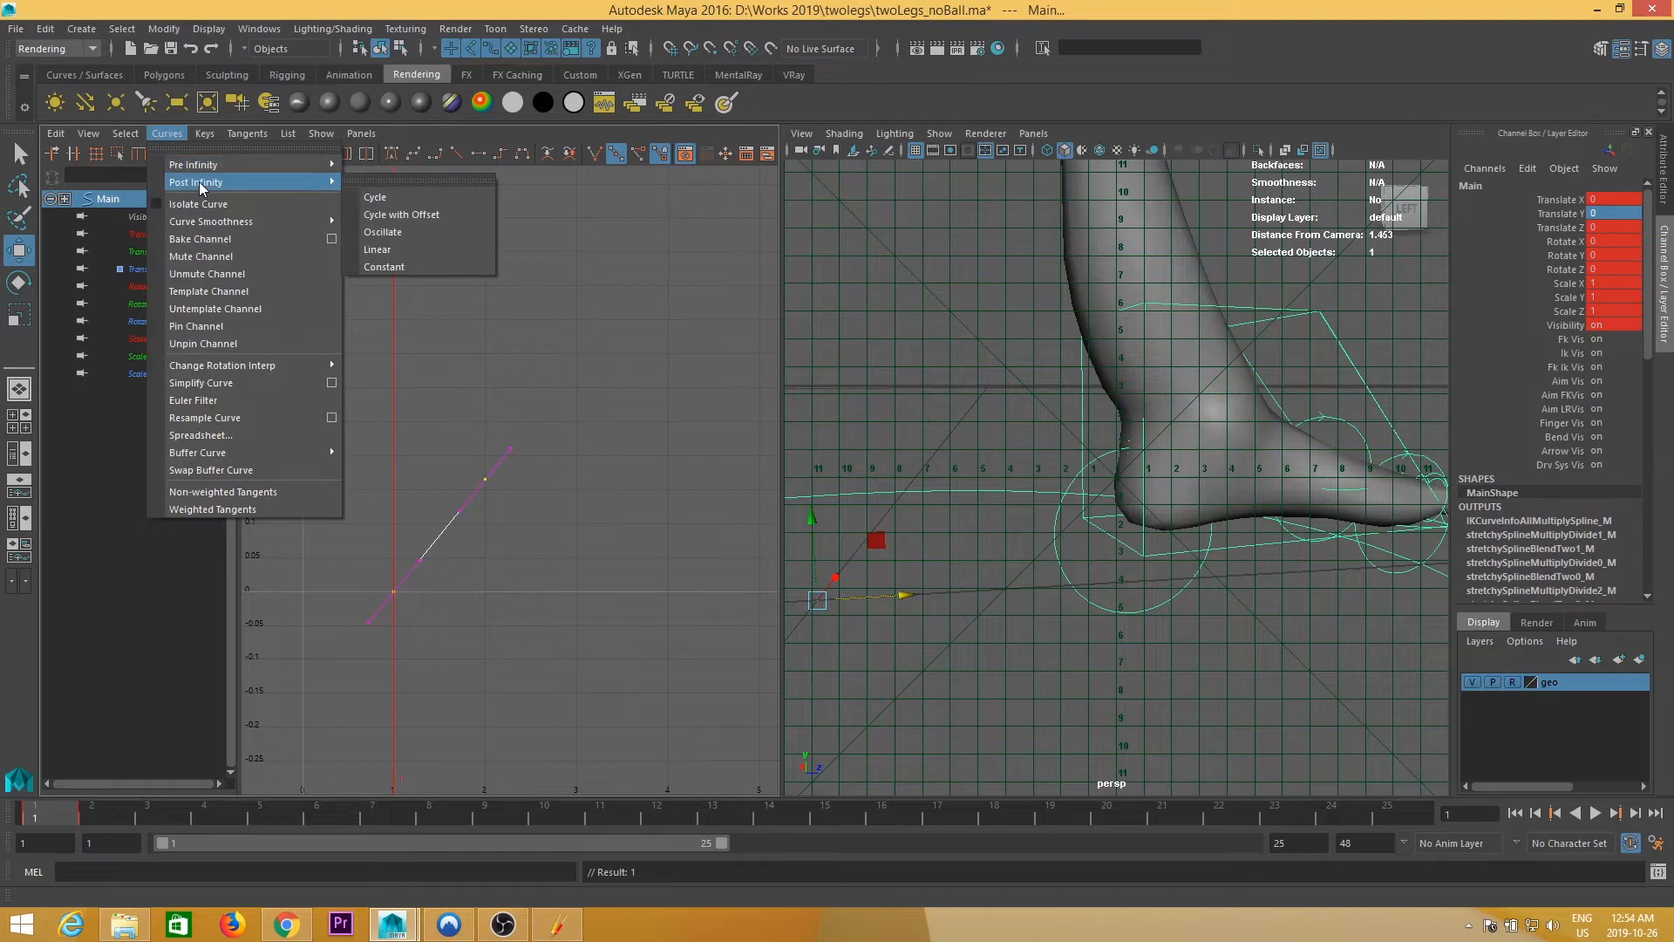
left_click(400, 217)
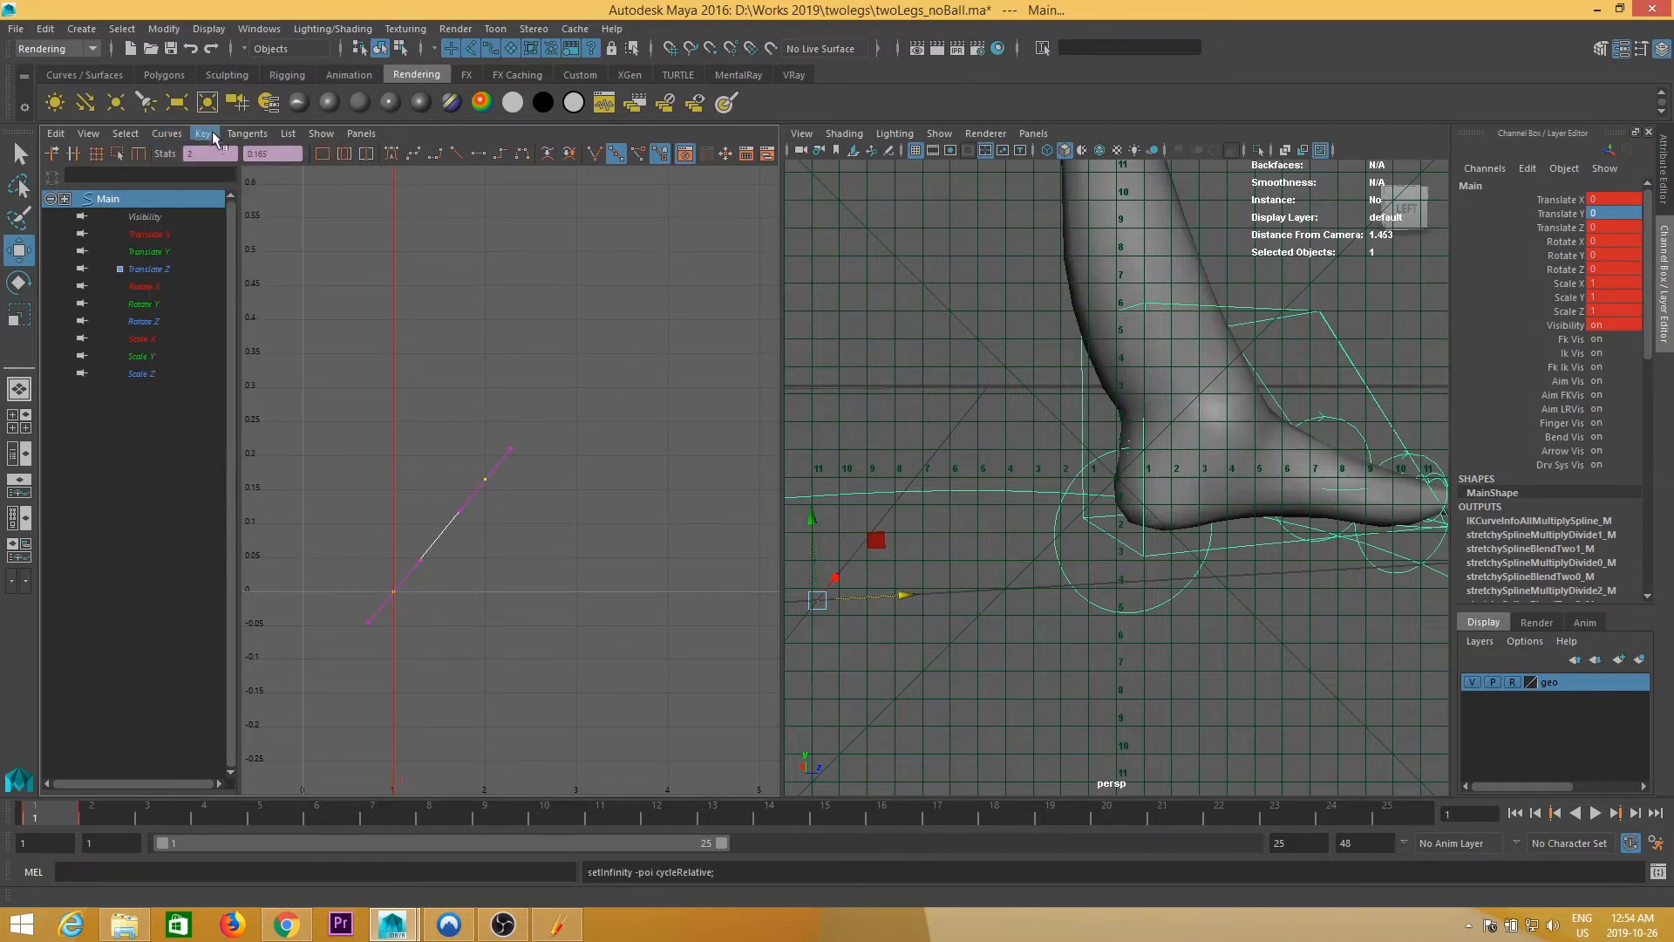
left_click(88, 133)
left_click(154, 349)
scroll(553, 437, "down", 15)
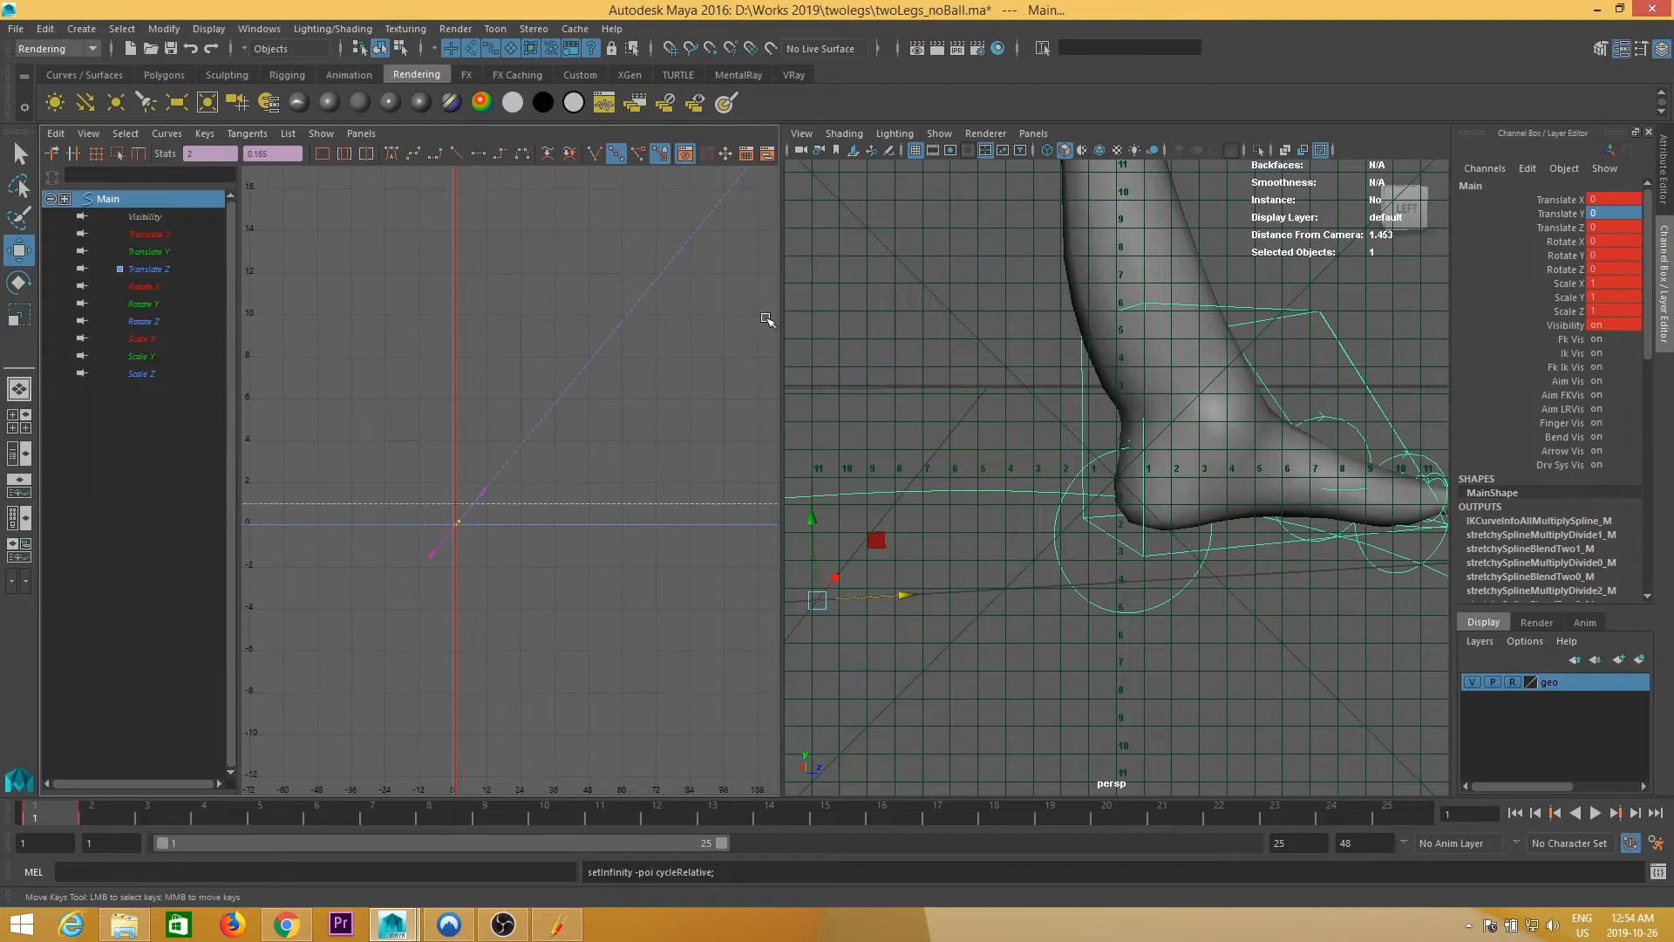
middle_click_drag(618, 440, 512, 490, "alt")
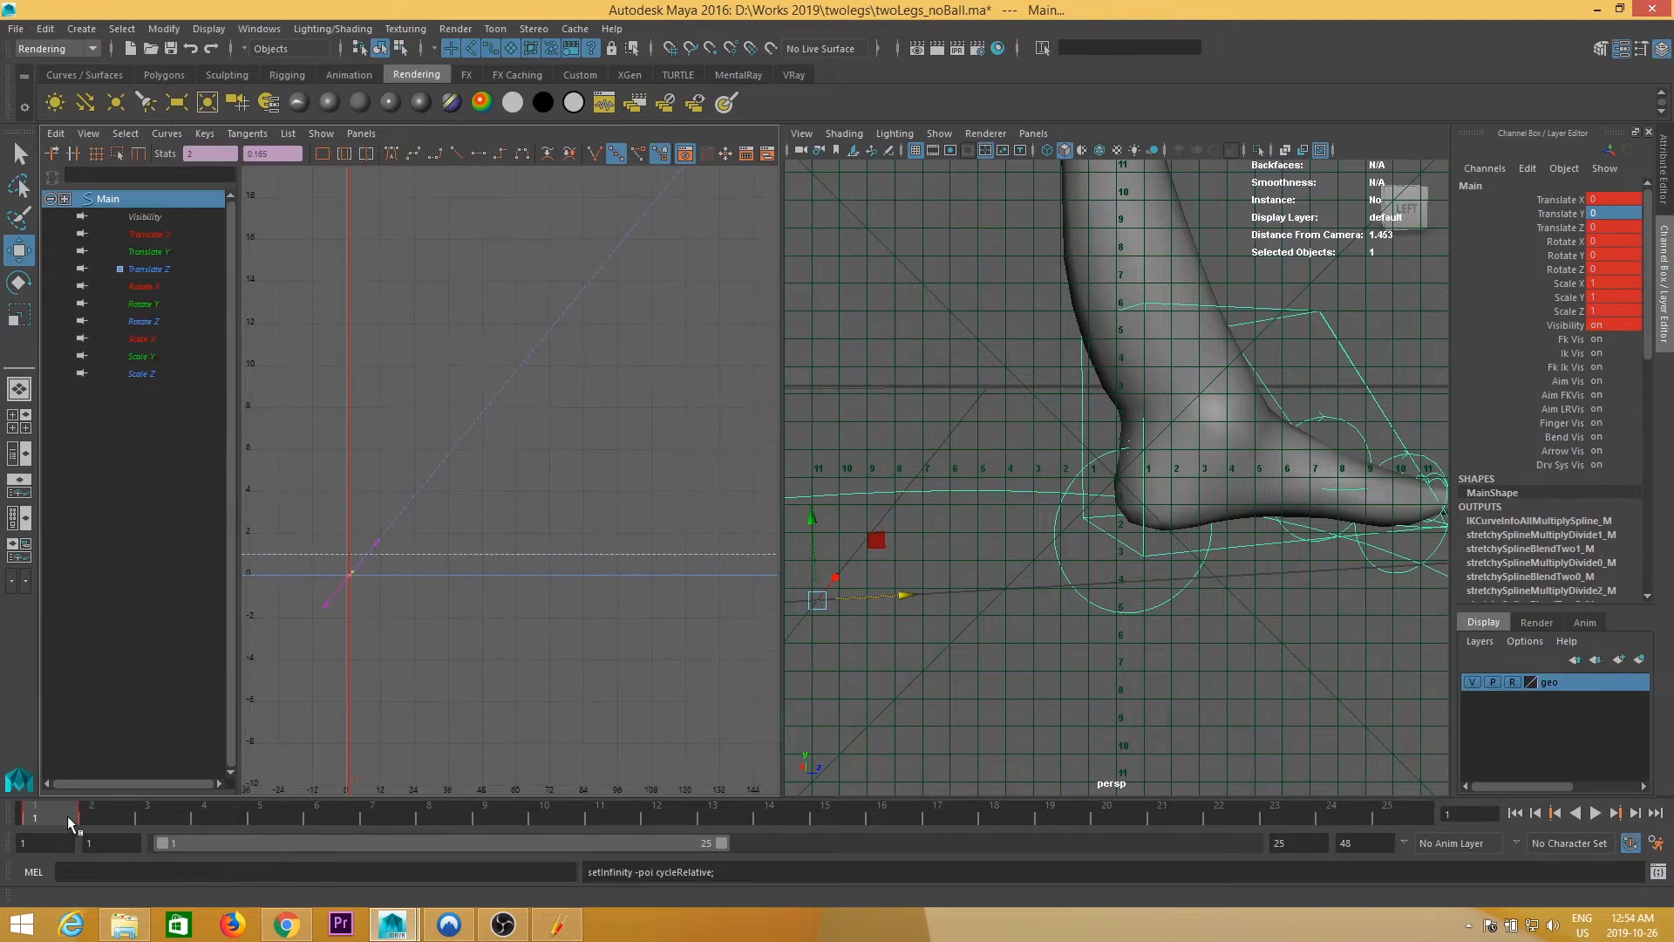
- Scrub to frame 4, hide the field chart and play the forward walk with the whole rig in view
left_click_drag(68, 820, 210, 818)
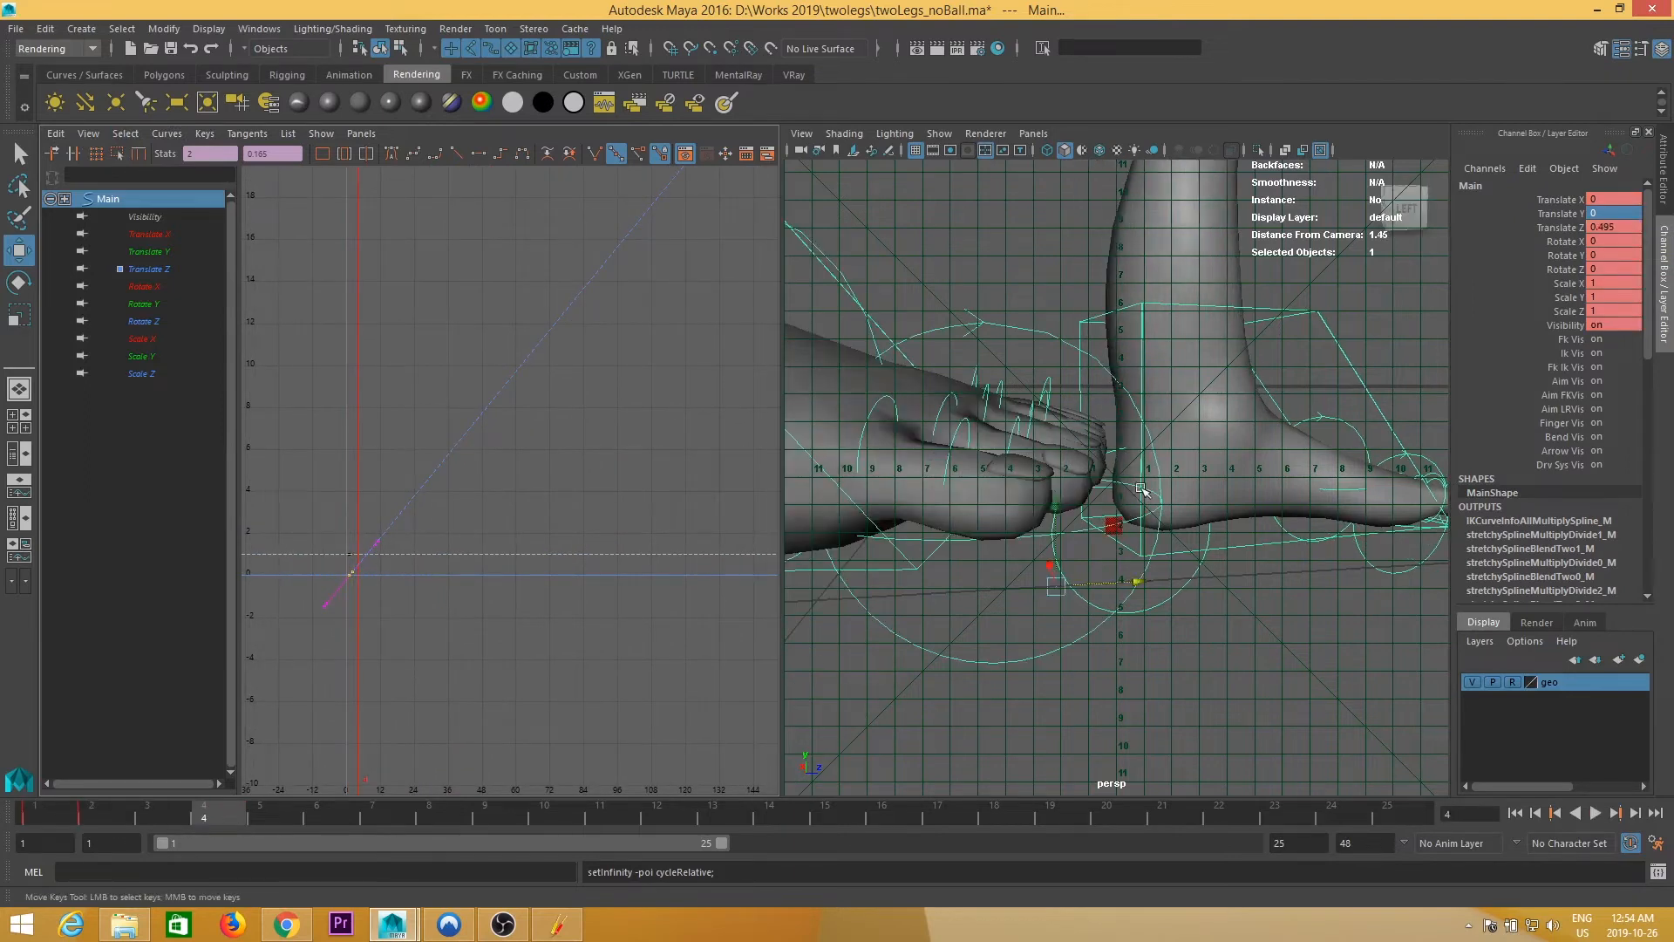
left_click(987, 153)
right_click_drag(1247, 478, 807, 462, "alt")
middle_click_drag(1179, 408, 1147, 527, "alt")
right_click_drag(1147, 527, 837, 501, "alt")
left_click_drag(1099, 512, 1105, 512, "alt")
right_click_drag(1104, 513, 1086, 488, "alt")
mouse_move(1086, 488)
left_mouse_down("alt")
mouse_move(1091, 523)
mouse_move(1076, 488)
left_mouse_up("alt")
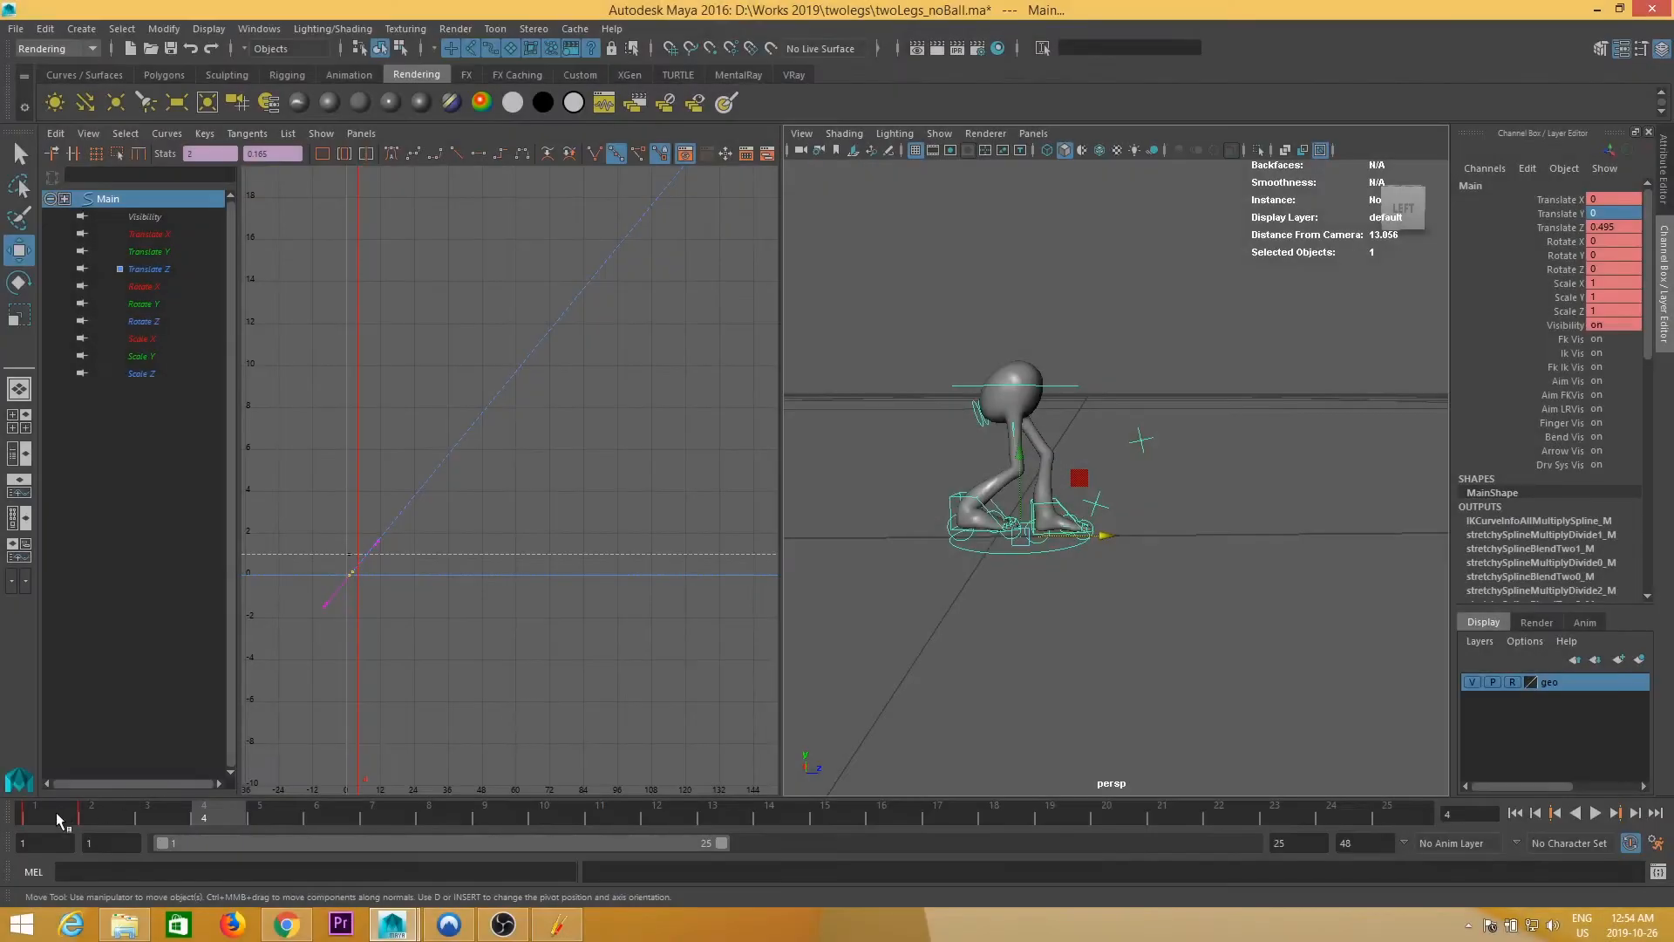
key("alt+v")
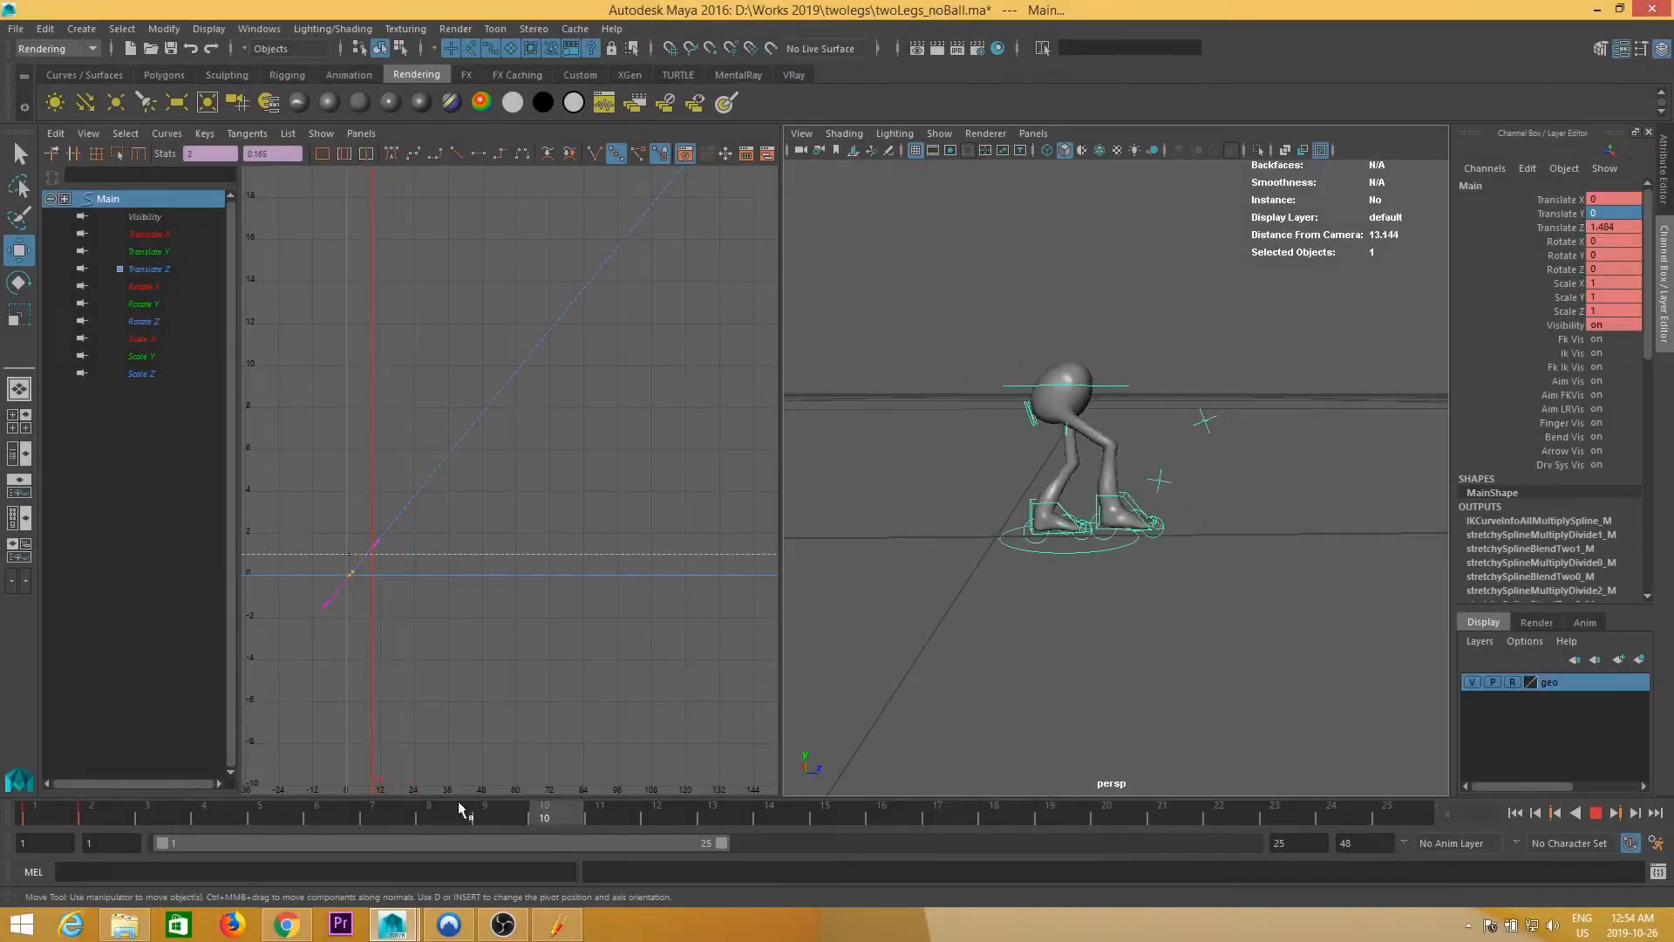
key("alt+v")
- Select all the rig controls except Main and set their curves' pre-infinity and post-infinity to Cycle
left_click_drag(1348, 491, 929, 282, "alt")
left_click_drag(1018, 396, 1073, 379, "alt")
left_click(1161, 542, "ctrl")
right_click_drag(499, 538, 565, 368, "alt")
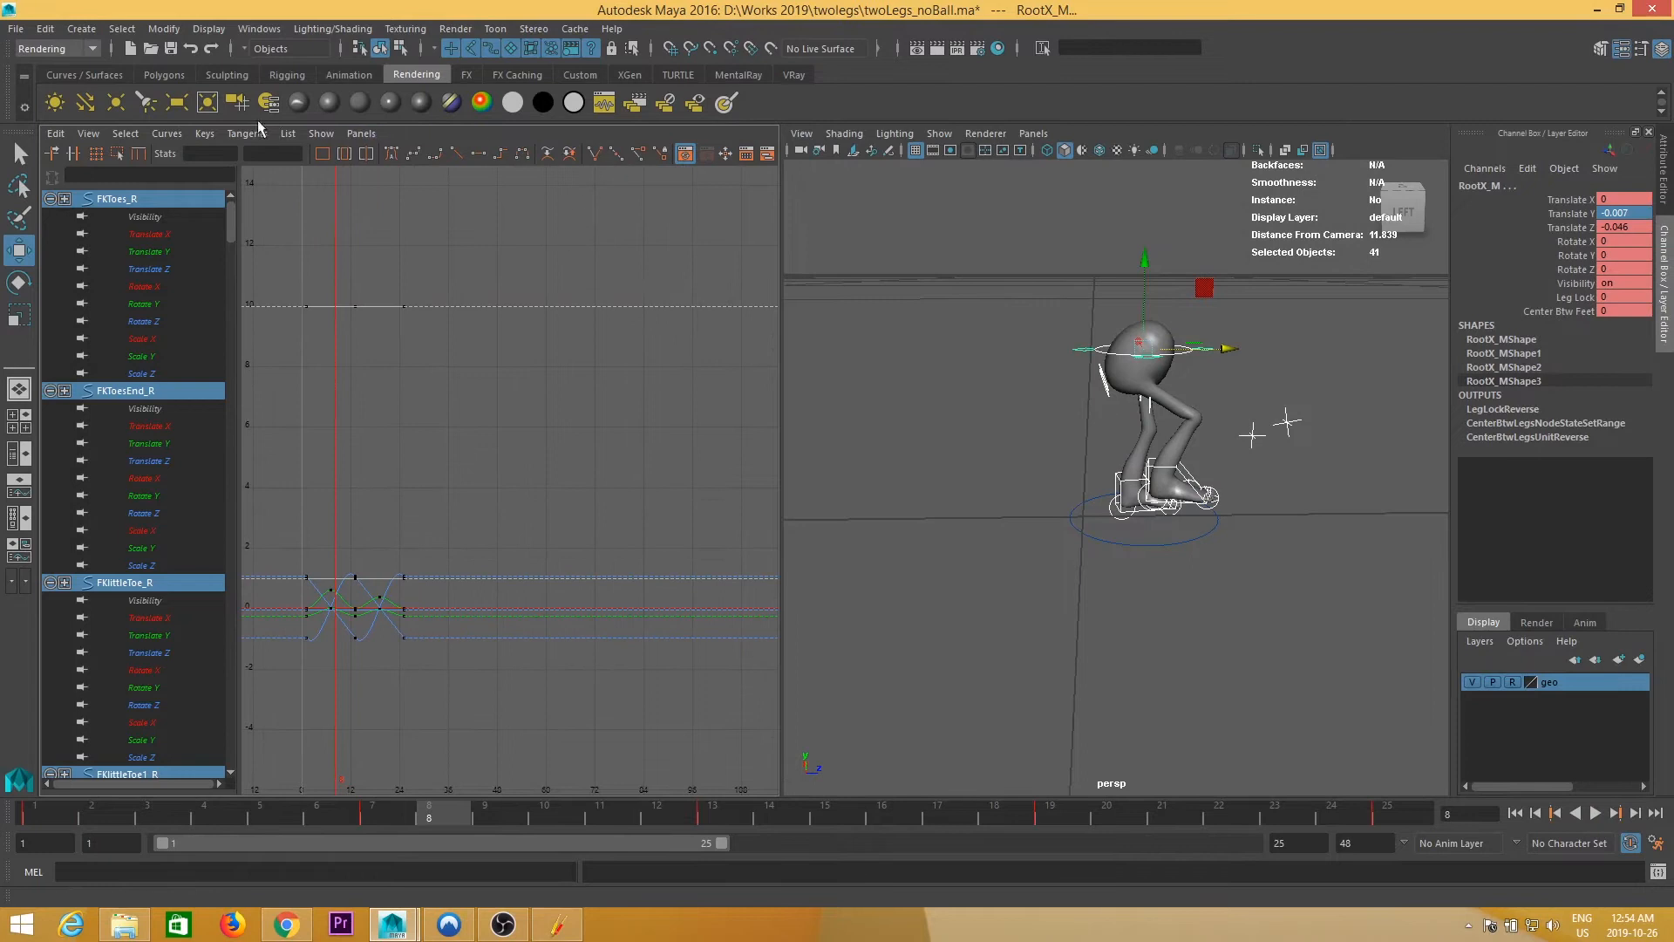
left_click(166, 134)
mouse_move(185, 174)
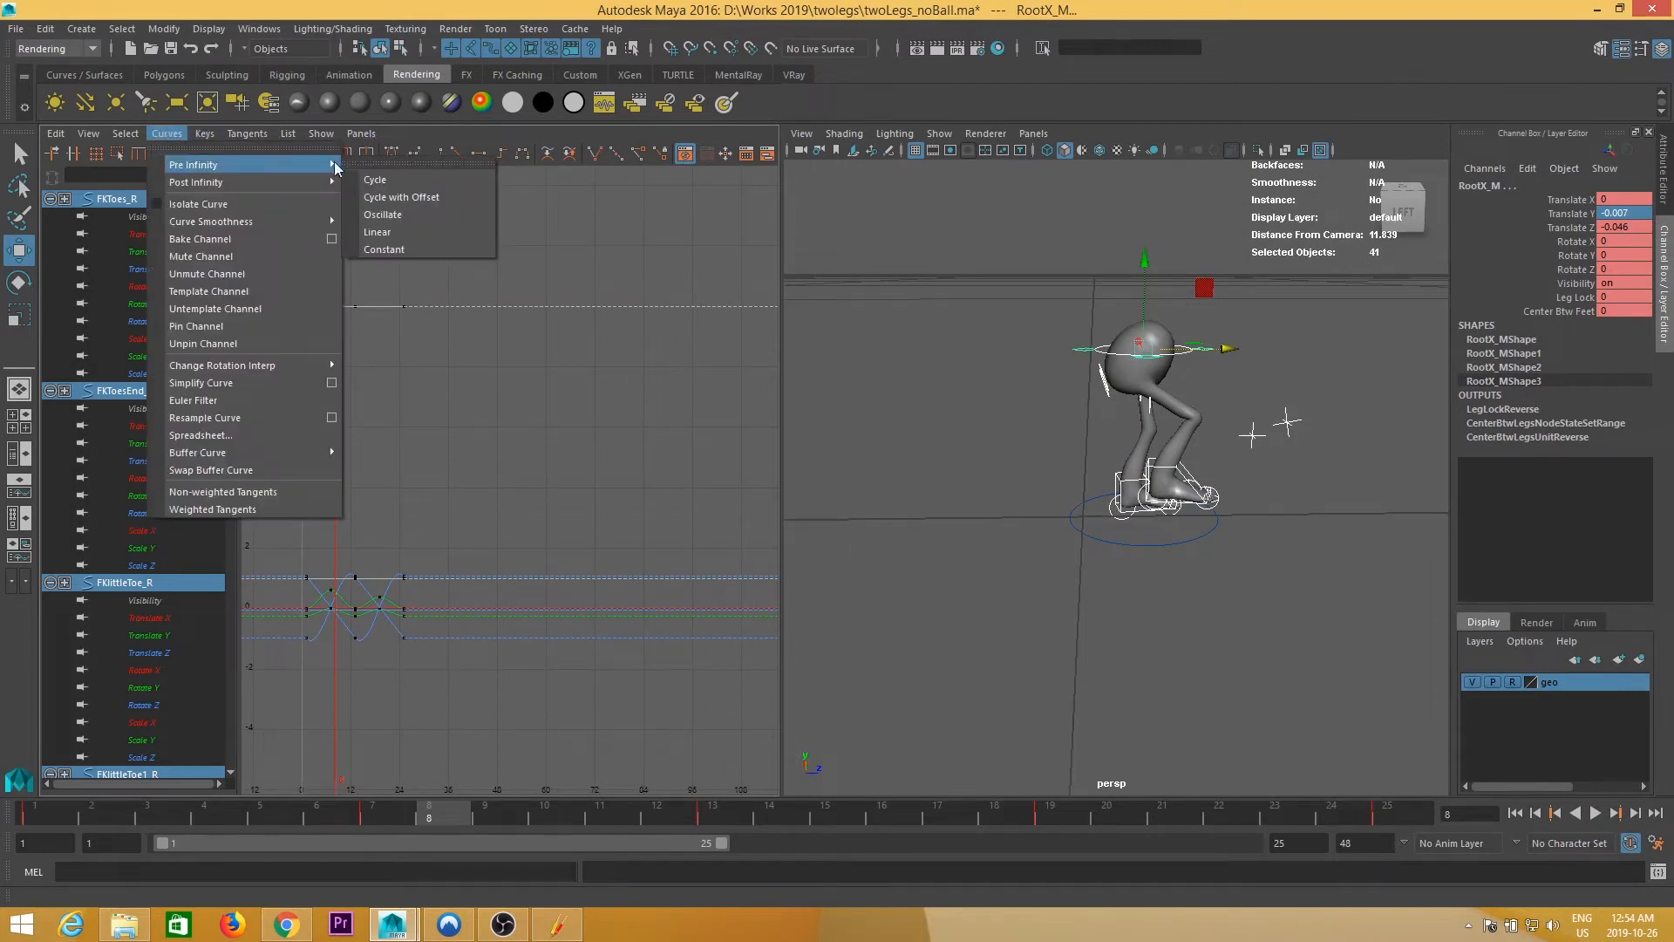
left_click(376, 179)
left_click(159, 136)
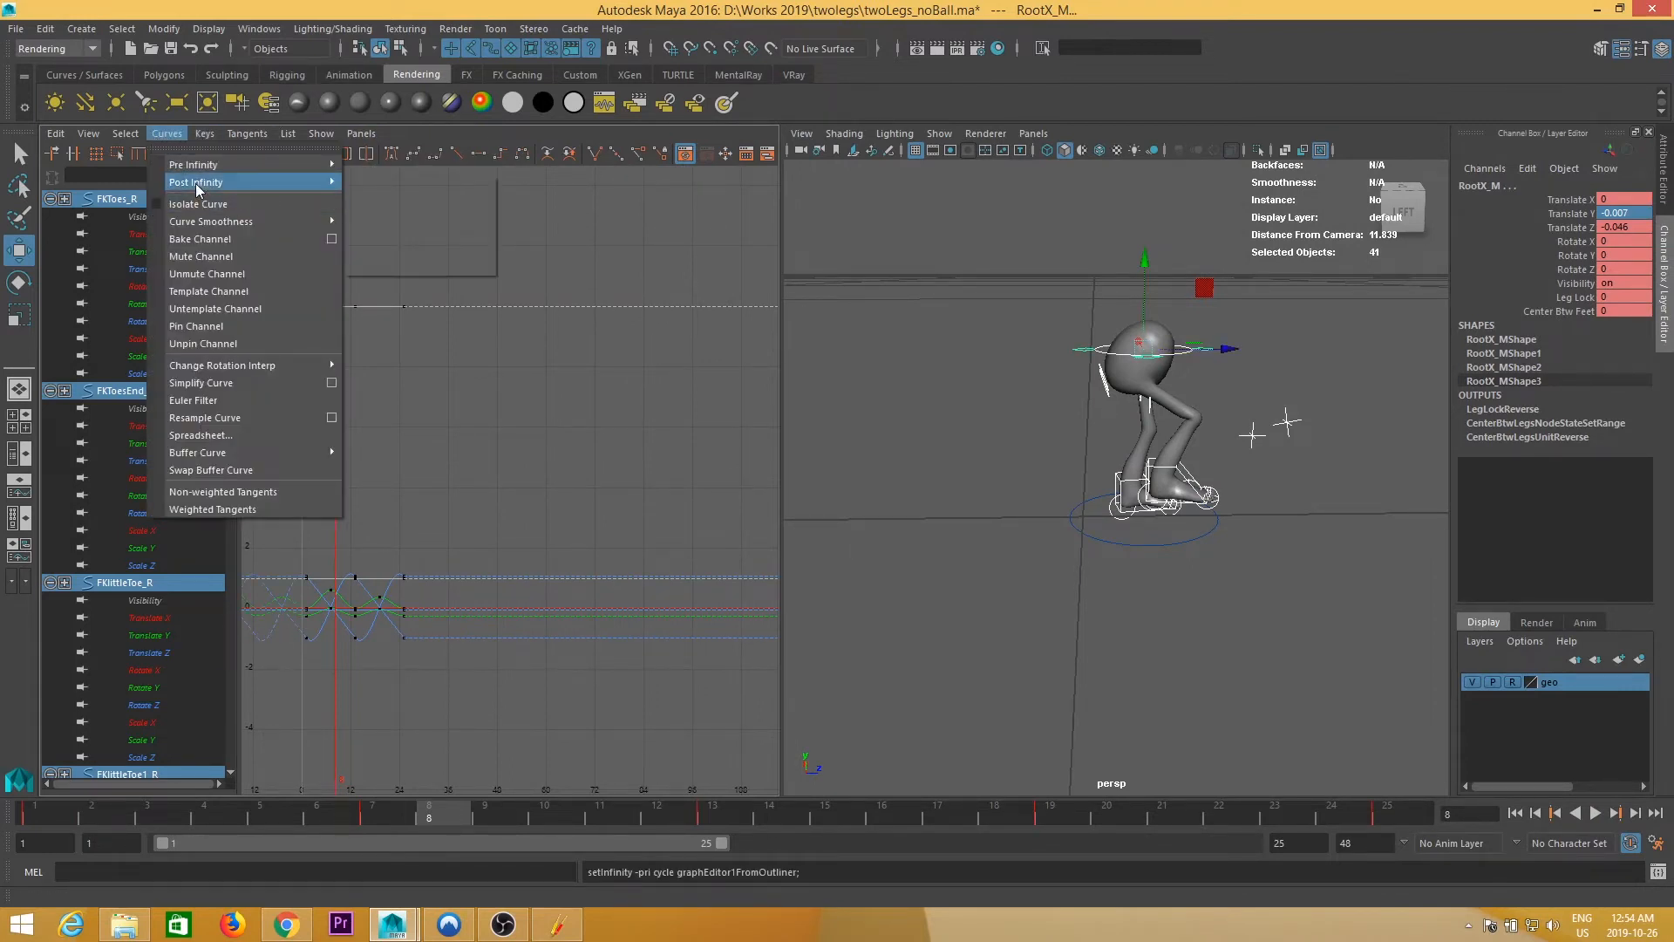
mouse_move(195, 183)
left_click(377, 197)
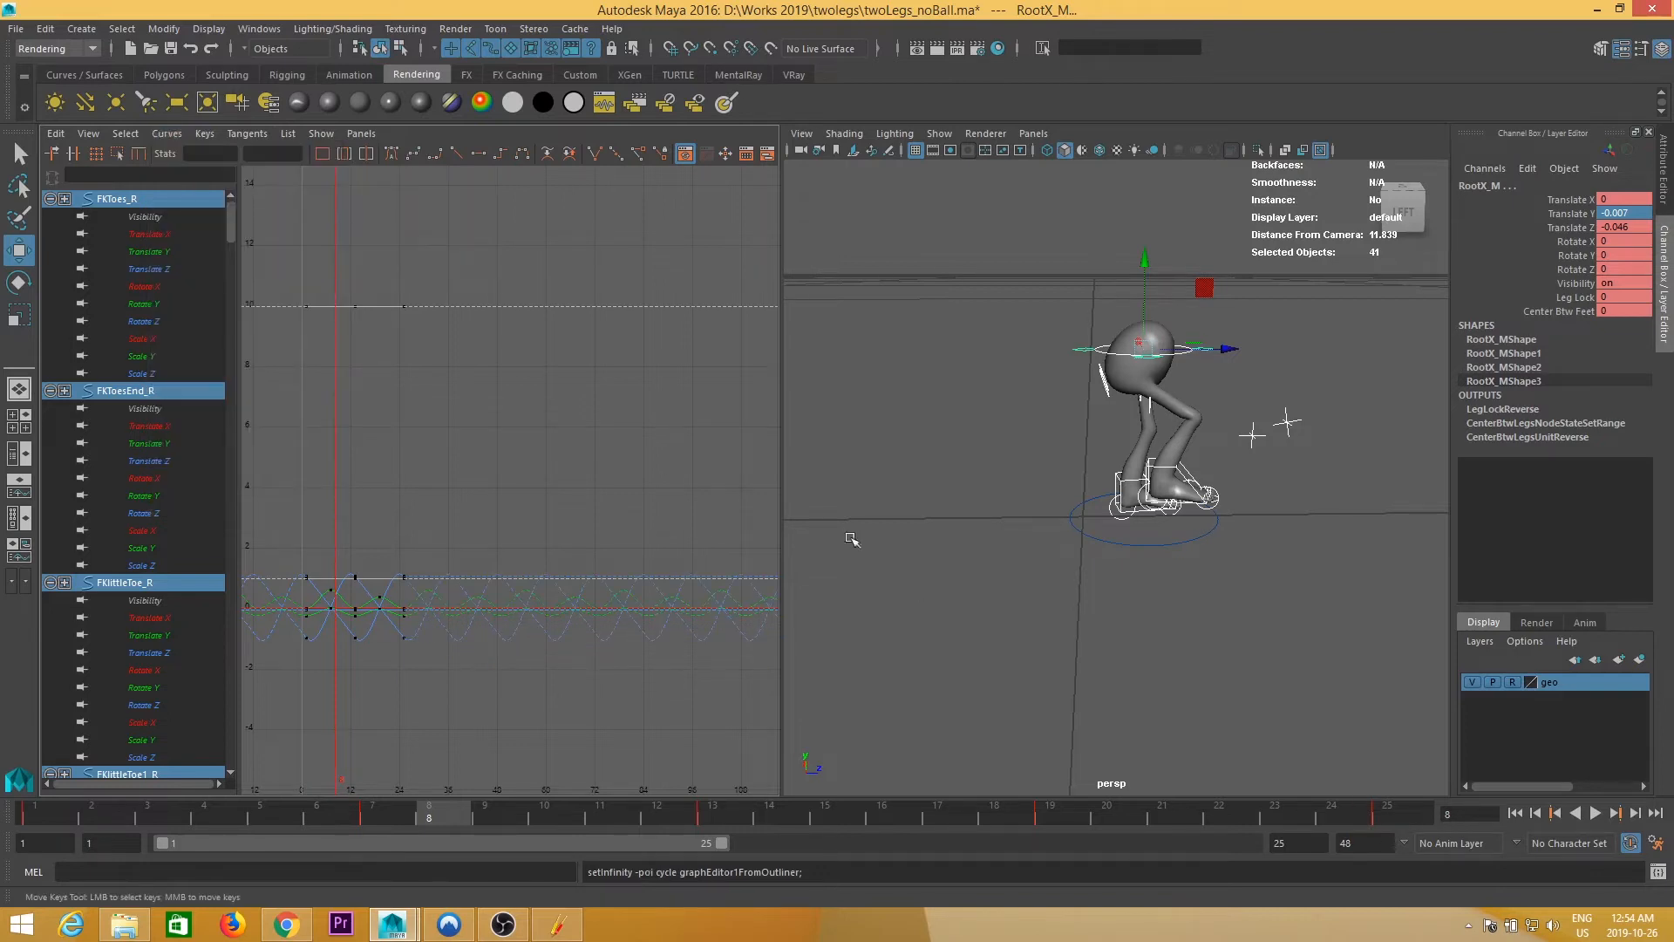
- Extend the playback range to 100 frames and play the walk from frame 1
left_click_drag(731, 839, 1283, 859)
right_click_drag(1289, 635, 1095, 579, "alt")
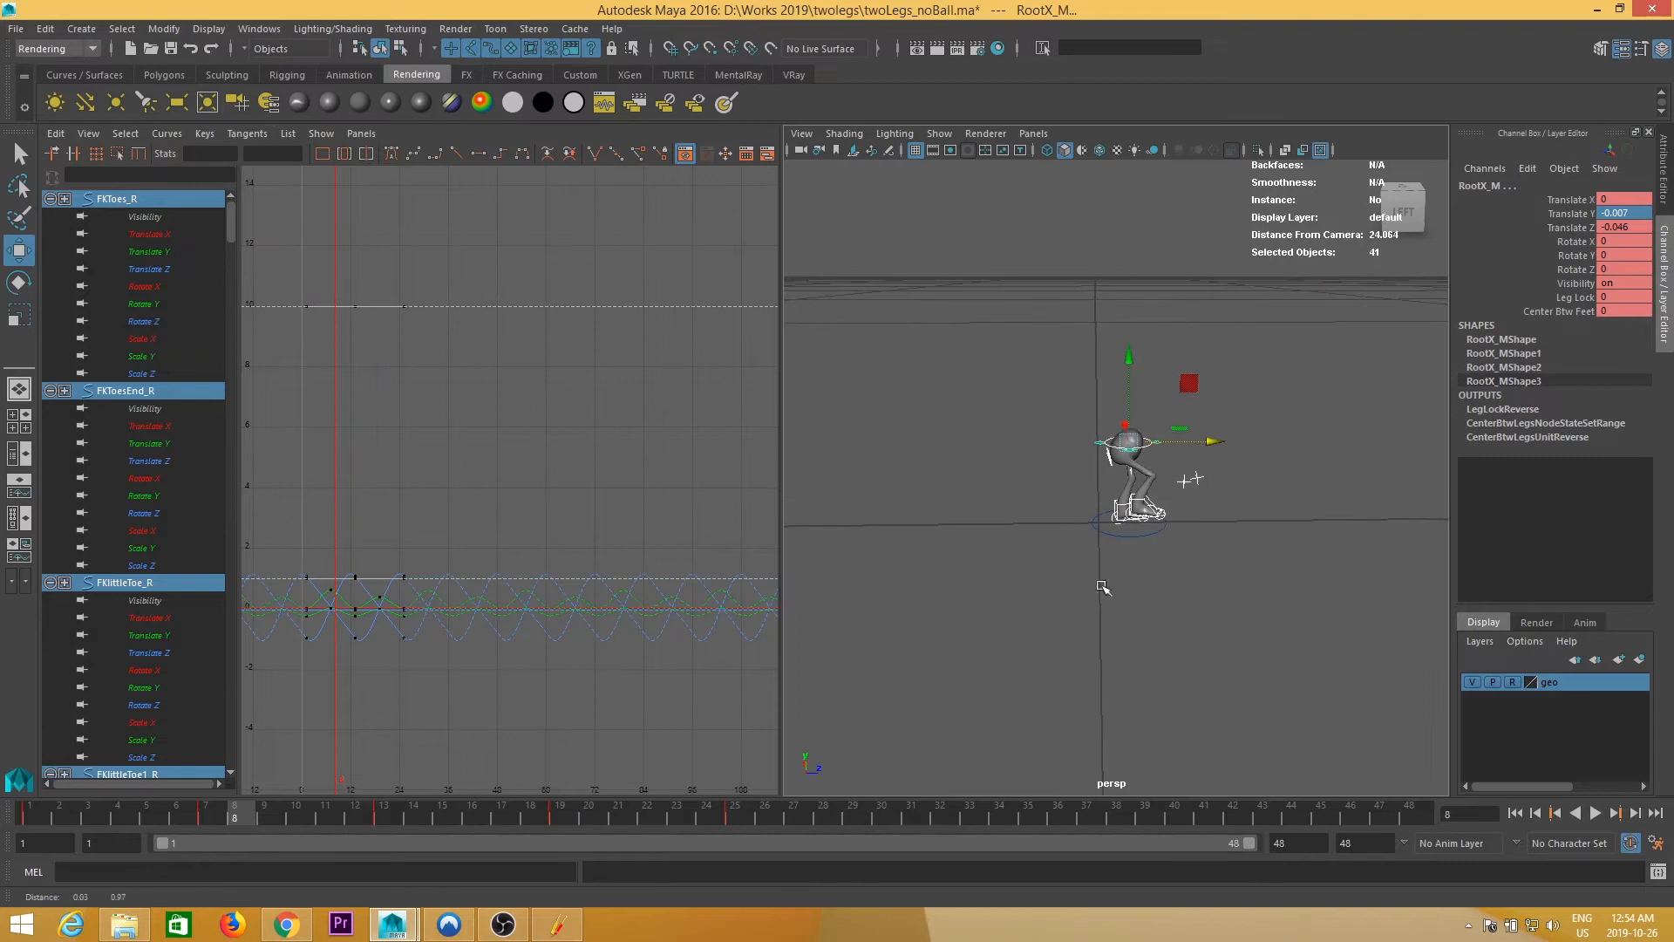
type("100")
key("Return")
key("alt+shift+v")
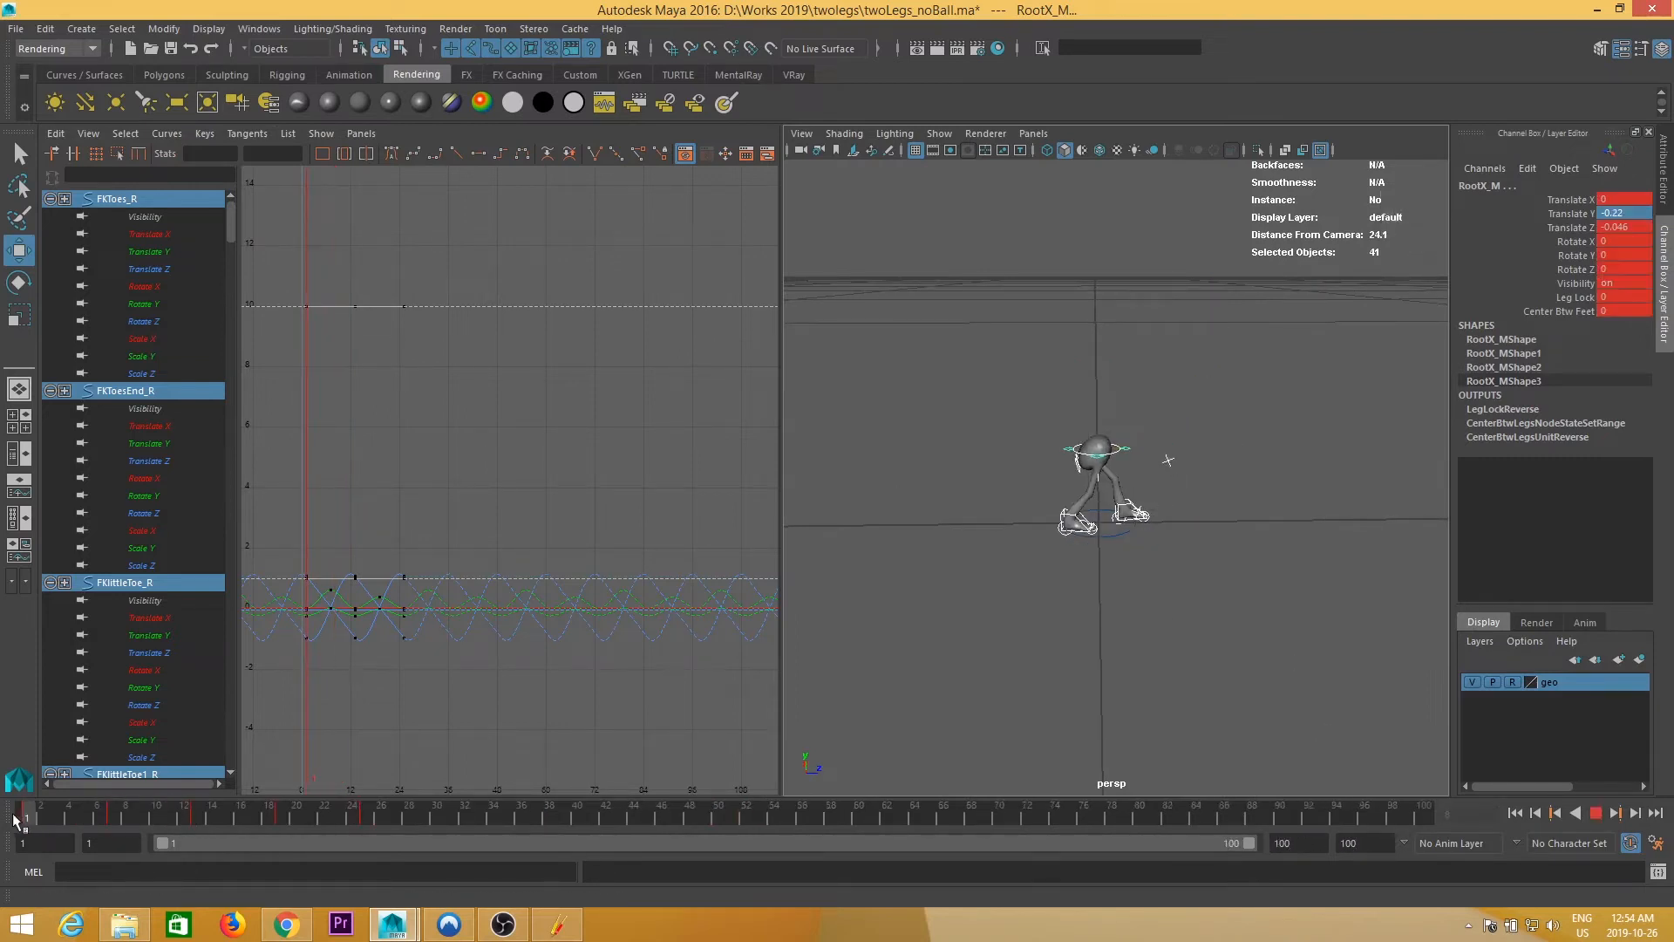
left_click(1595, 815)
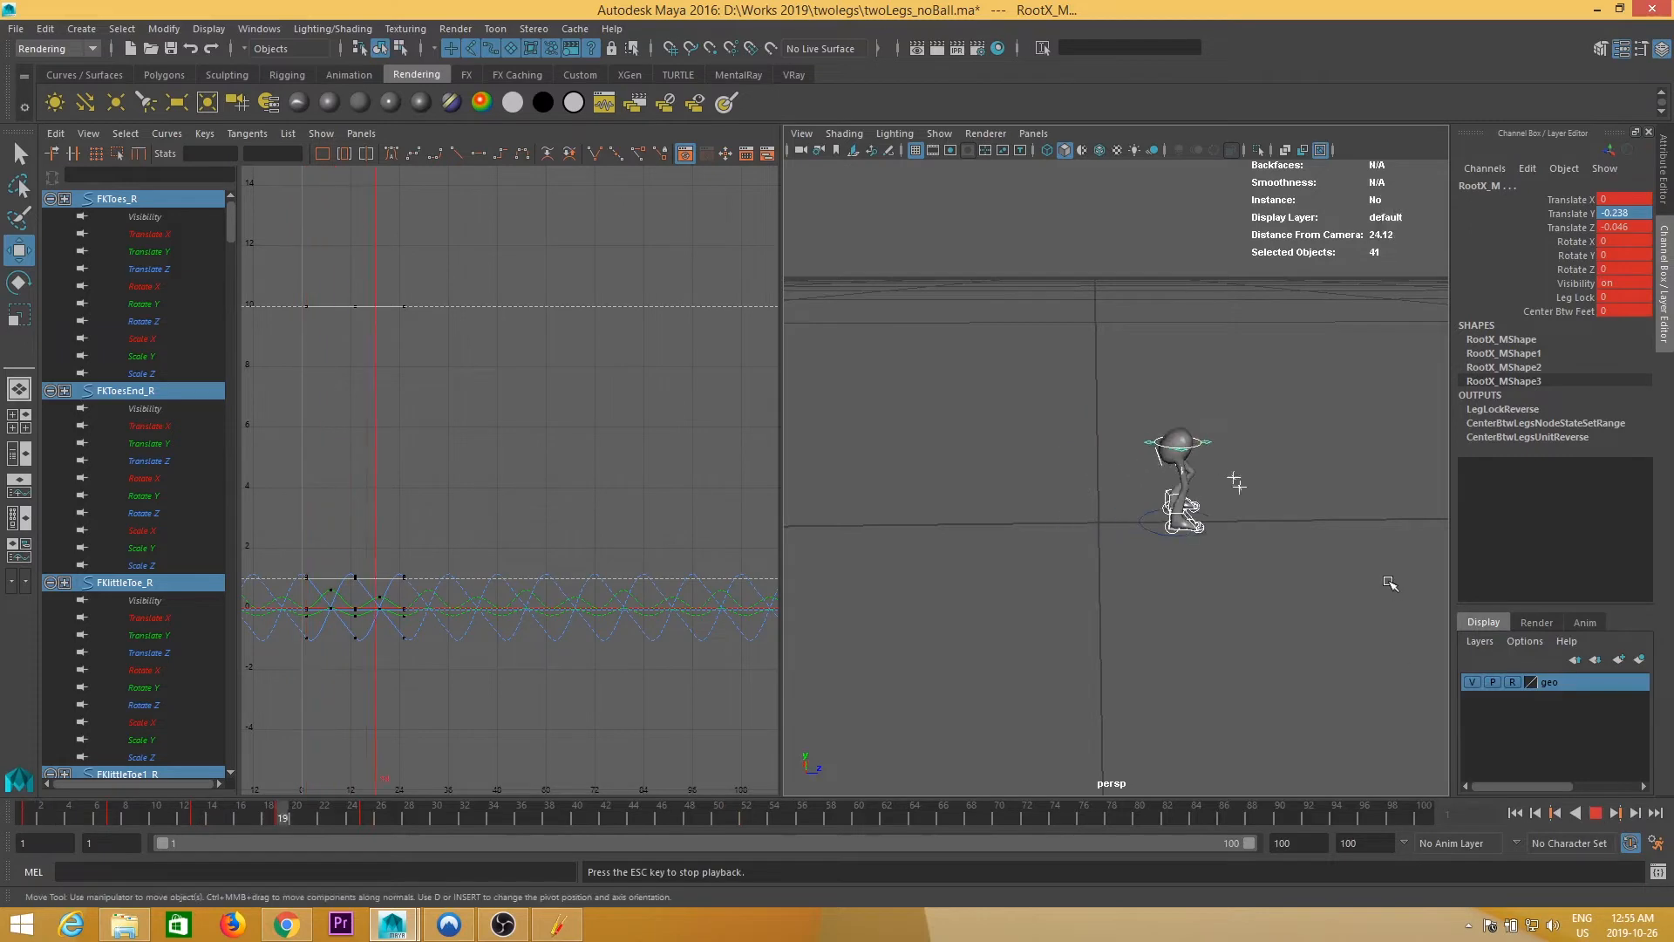
- Hide the NURBS curves, watch the travelling walk from several angles and stop the playback
left_click(940, 133)
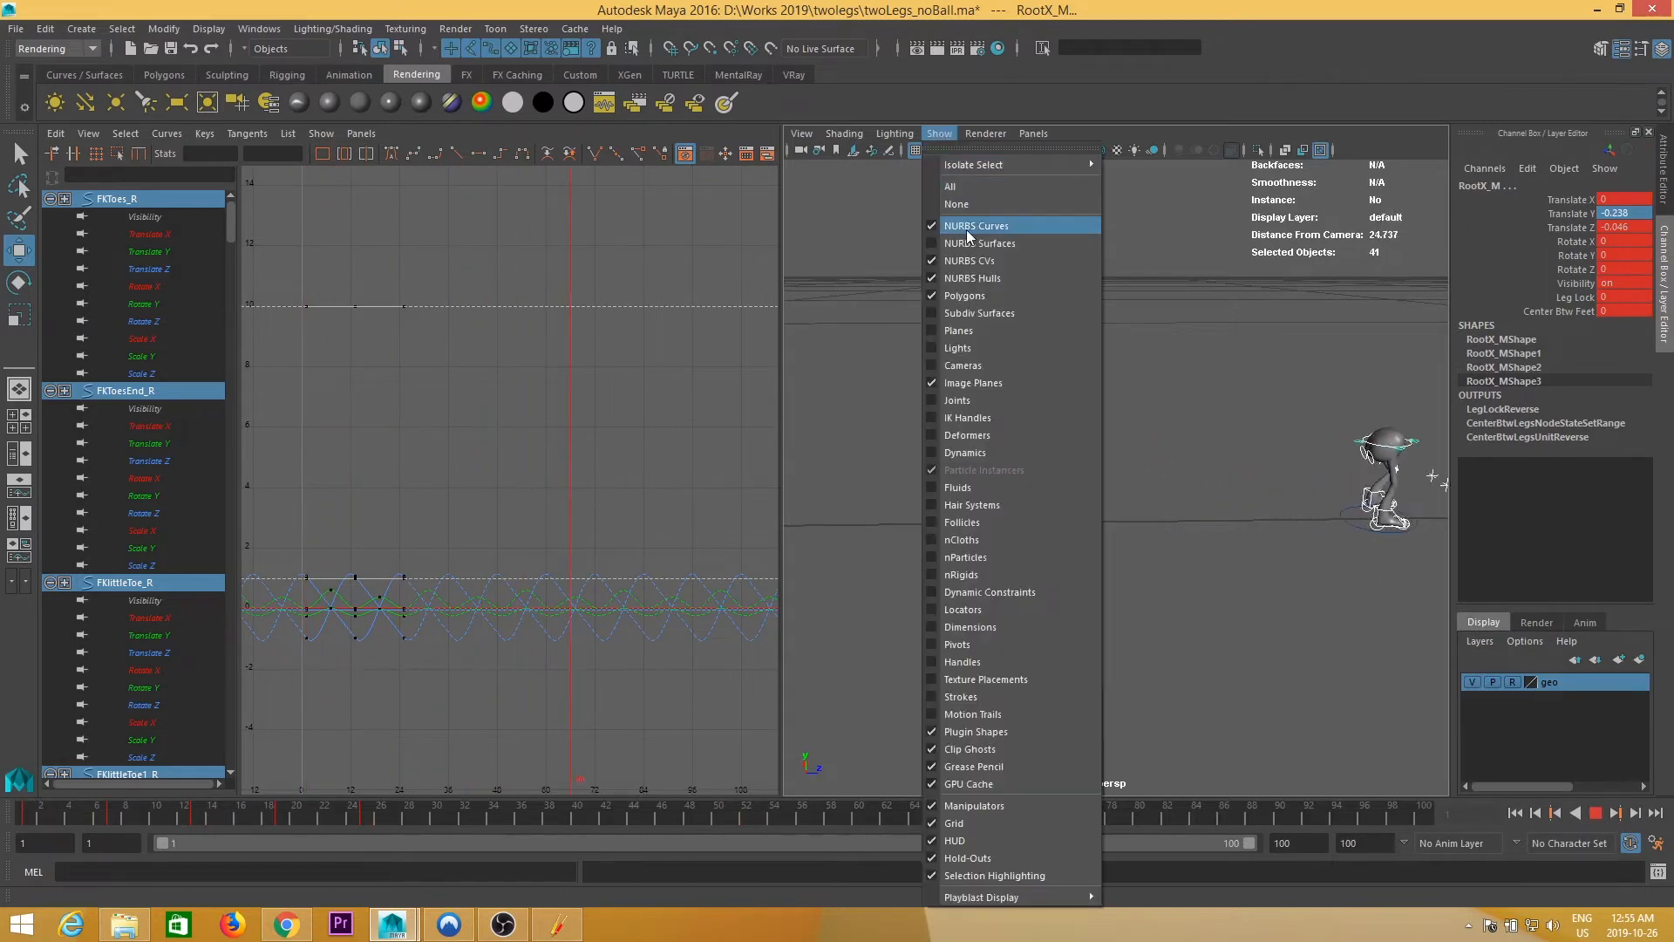
left_click(976, 231)
mouse_move(1197, 468)
left_mouse_down("alt")
mouse_move(1104, 456)
mouse_move(1196, 479)
left_mouse_up("alt")
scroll(1073, 497, "up", 5)
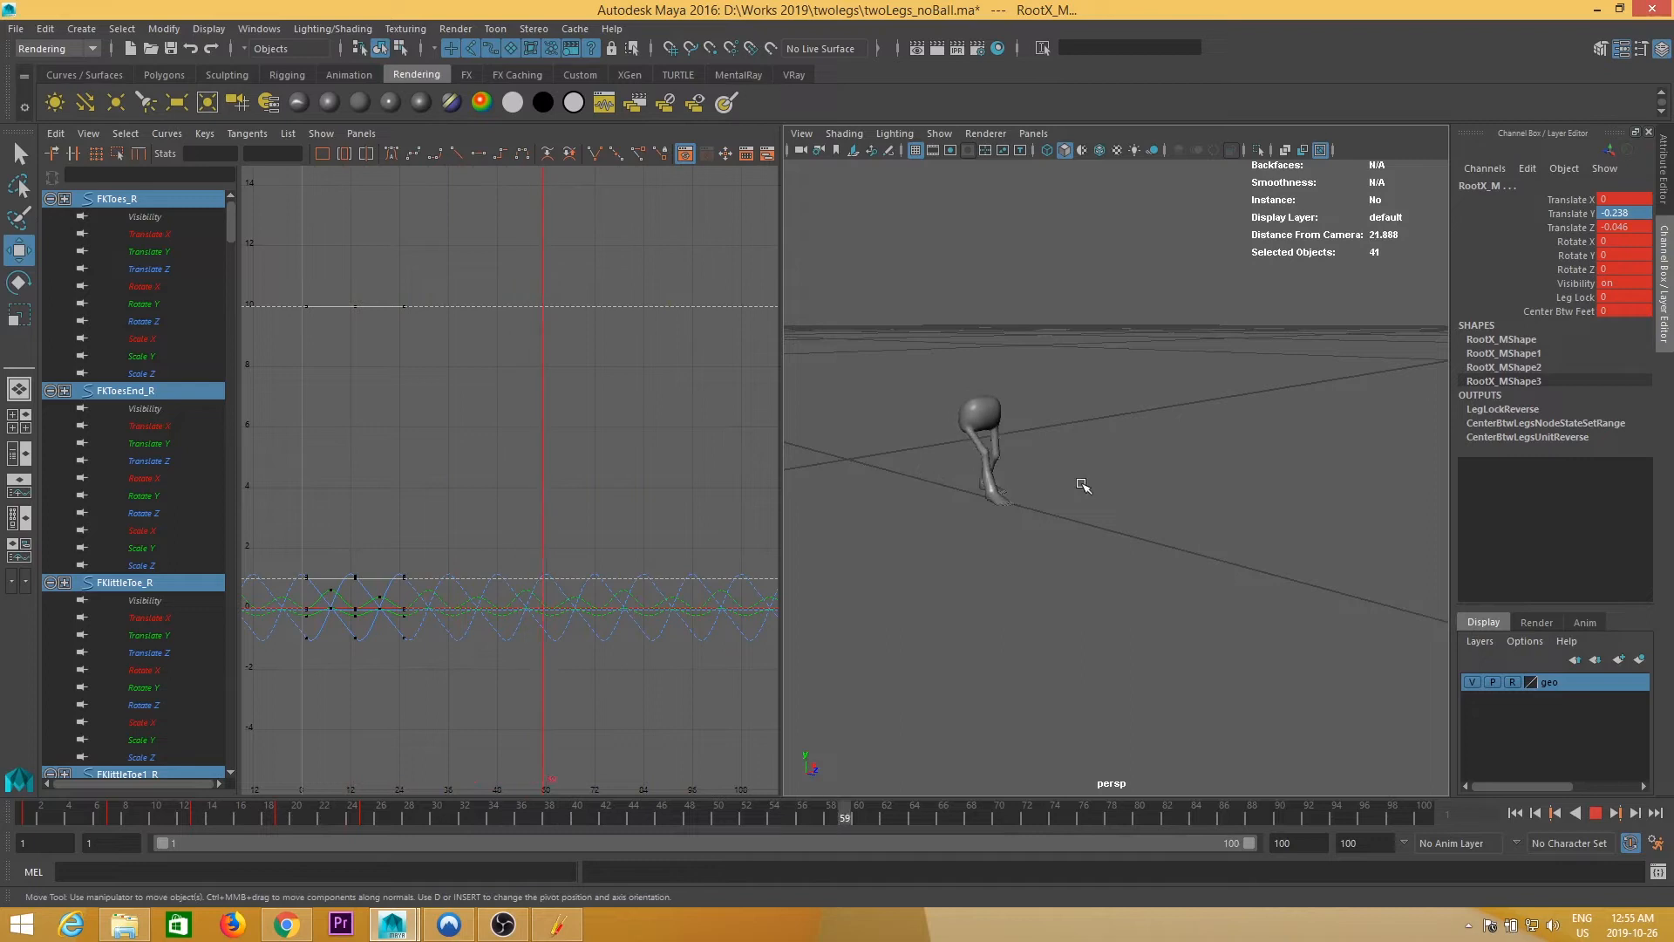
left_click_drag(1083, 568, 1062, 554, "alt")
left_click_drag(1168, 567, 1153, 617, "alt")
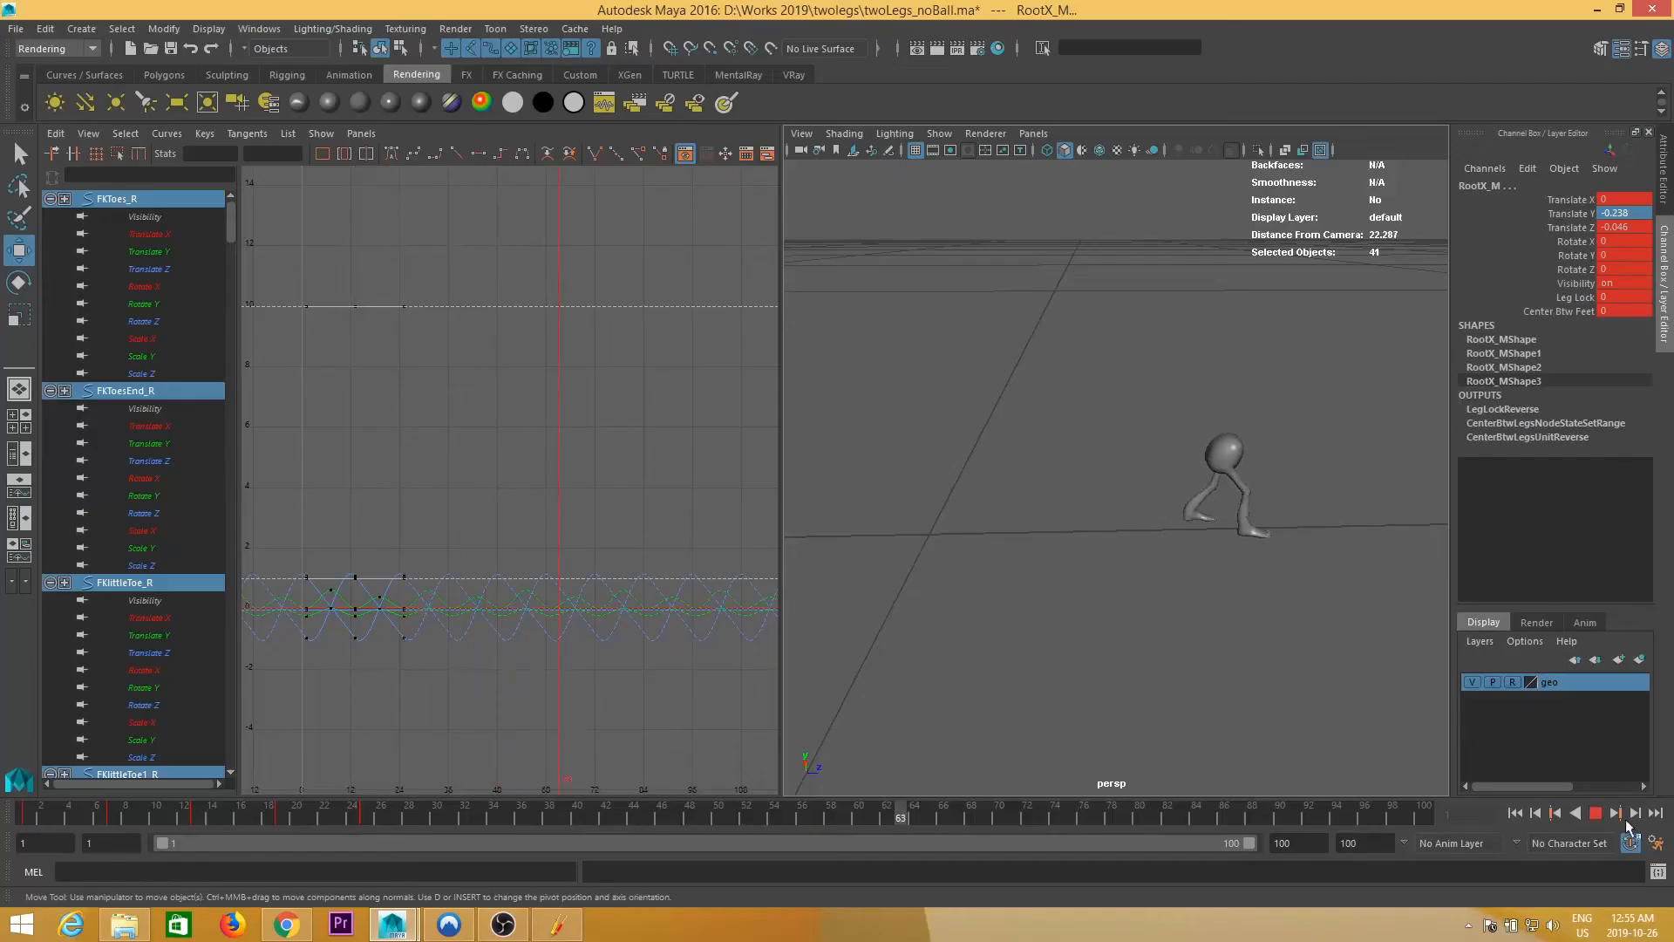
left_click(1595, 812)
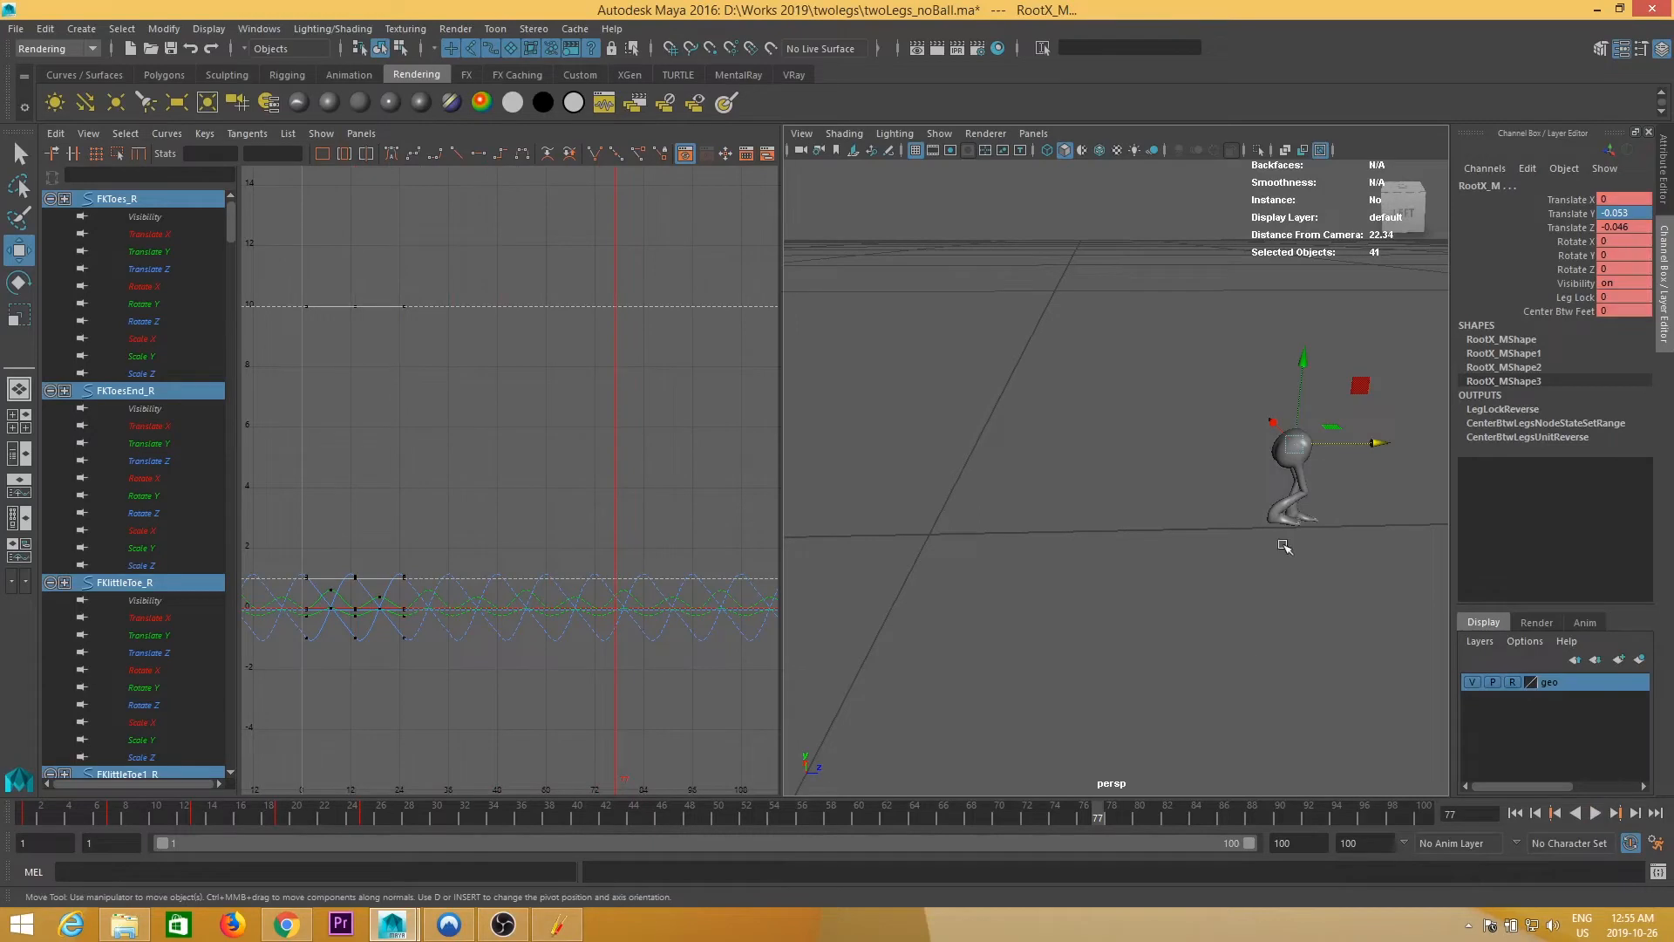
- Show the NURBS curves in the perspective view again
scroll(1156, 534, "up", 3)
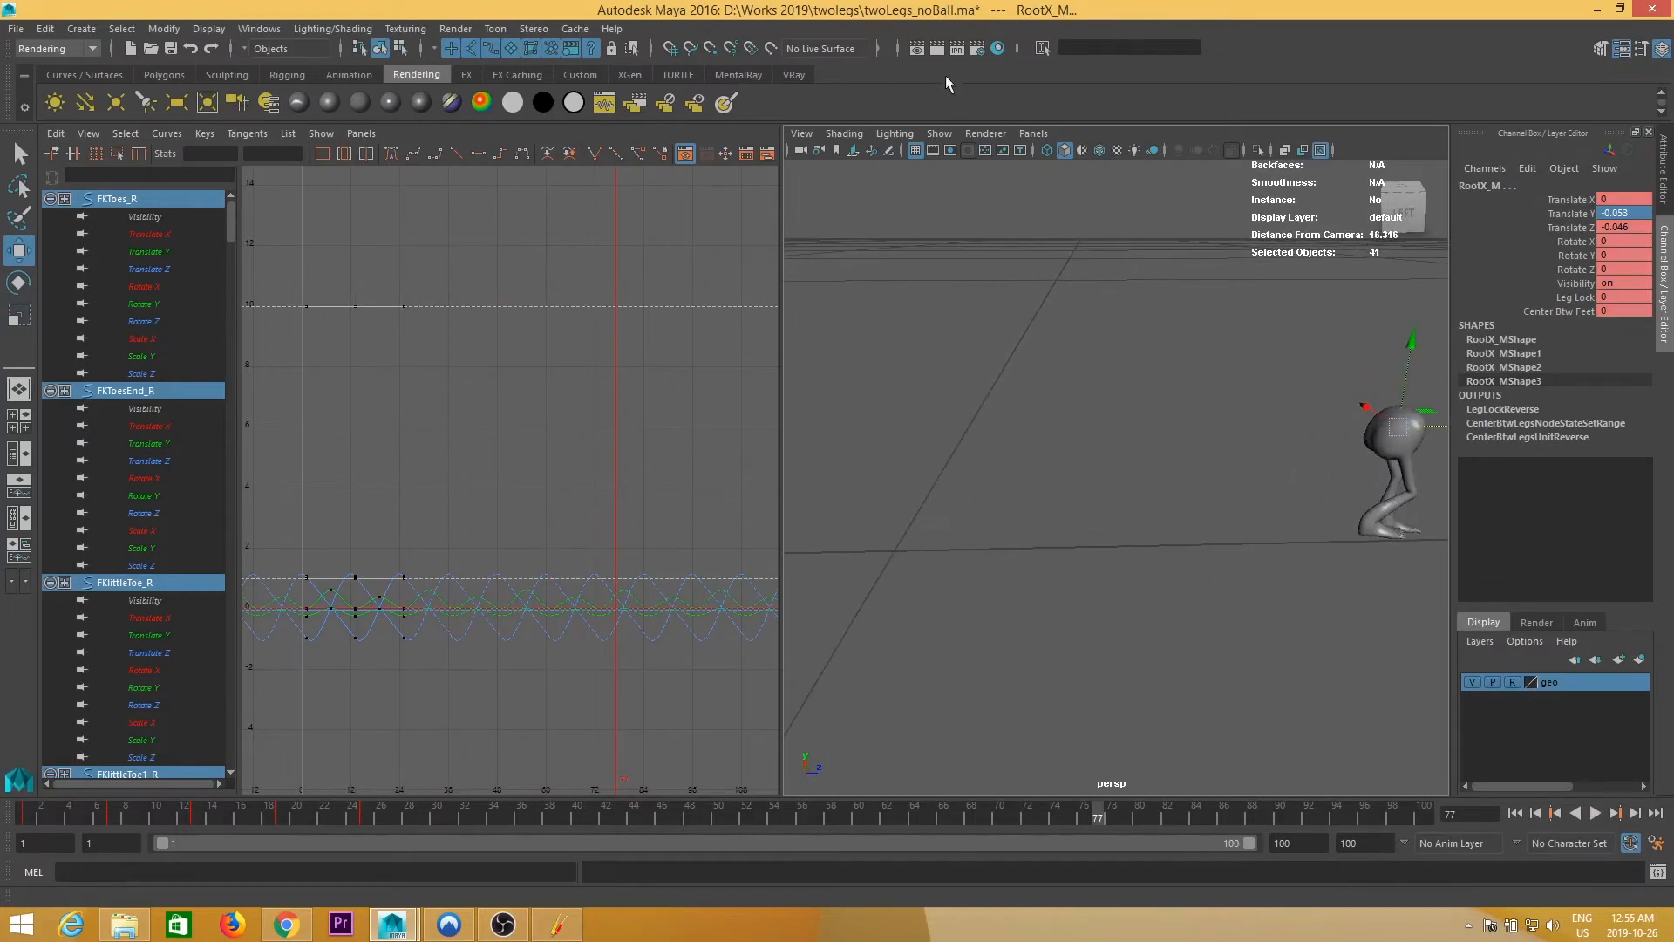
left_click(941, 135)
left_click(968, 224)
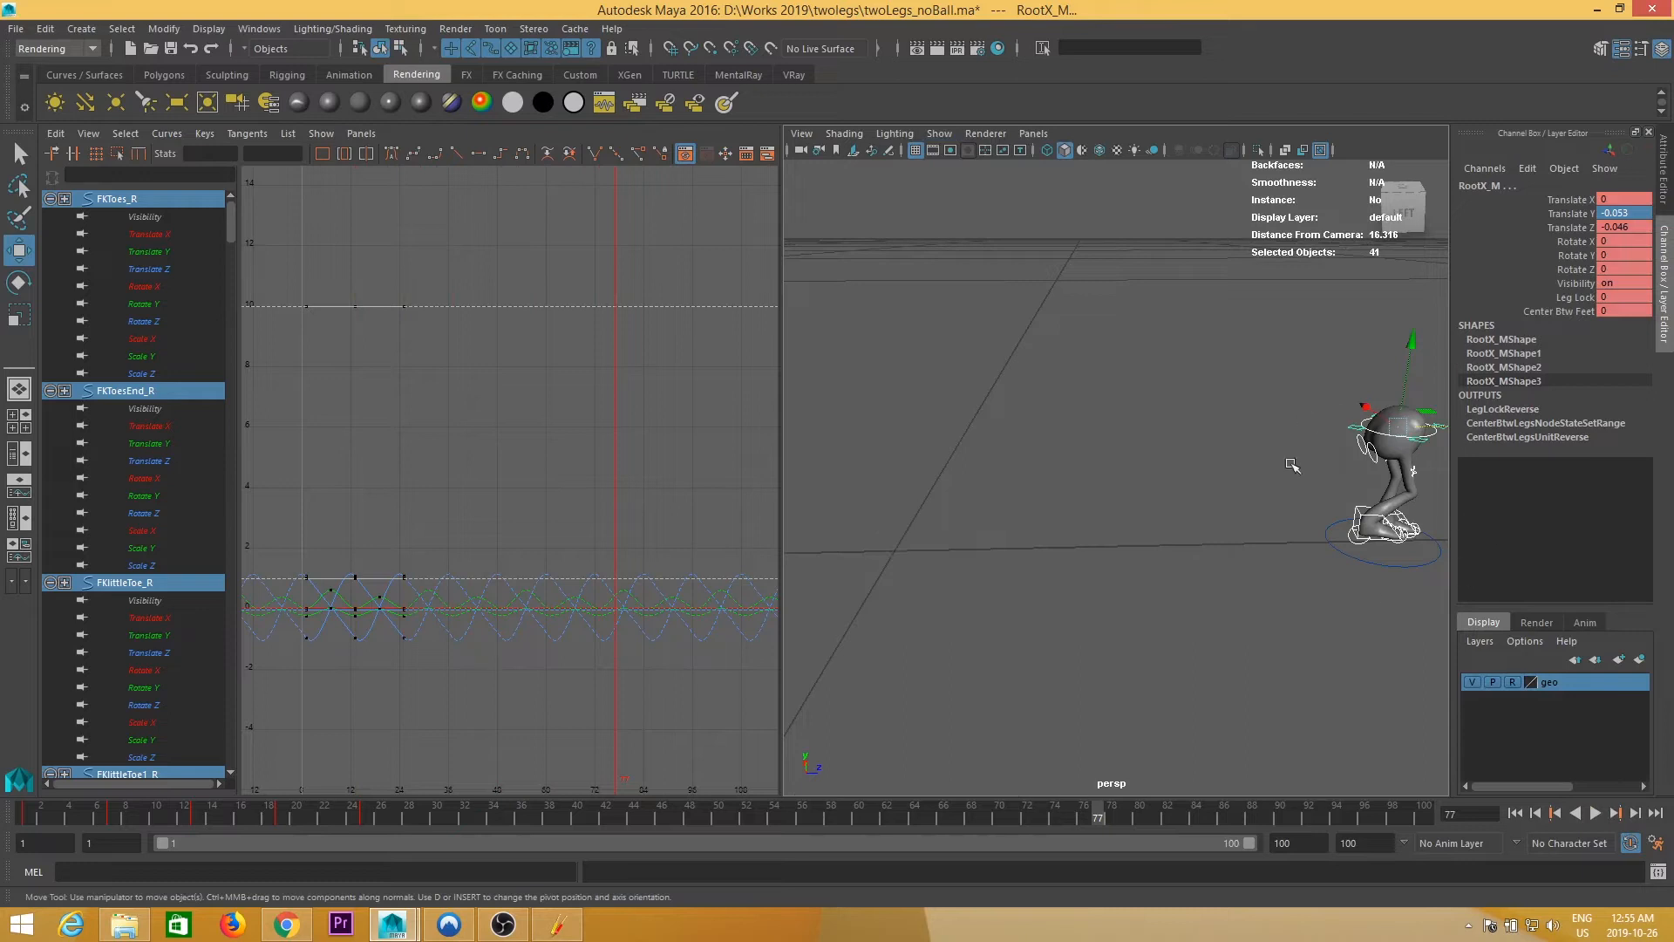
- Return to frame 1 and select only the right foot control, IKLeg_R
left_click_drag(268, 821, 8, 826)
middle_click_drag(948, 540, 1191, 508, "alt")
scroll(1192, 510, "up", 4)
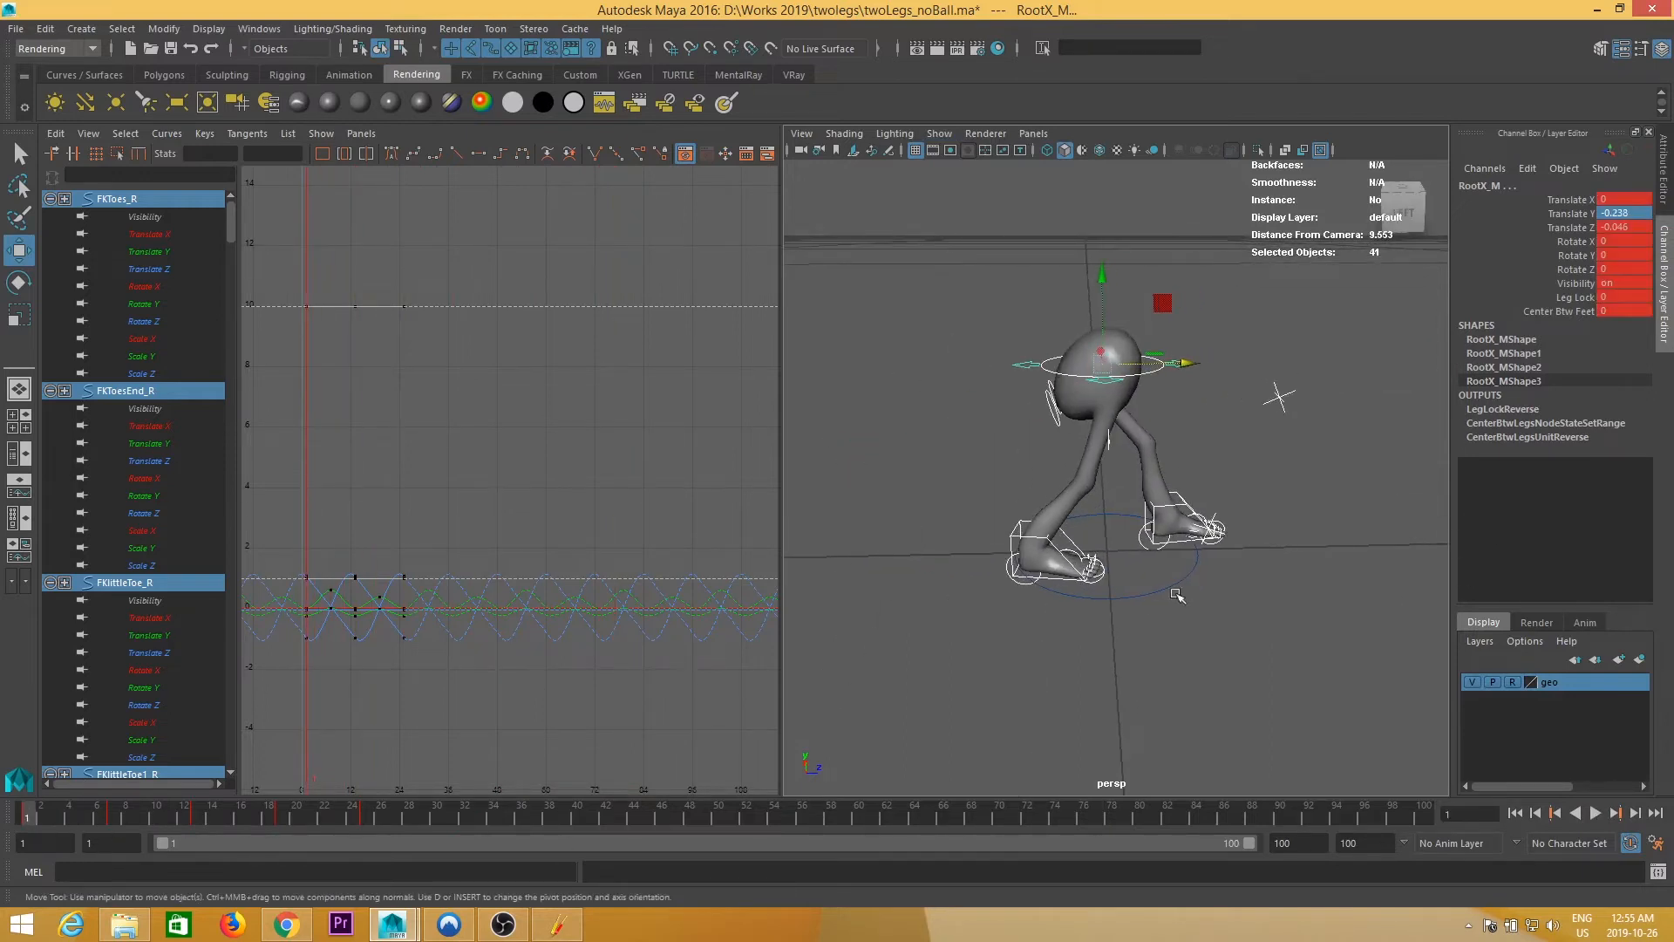
left_click(1092, 554)
left_click_drag(1116, 549, 1090, 610, "alt")
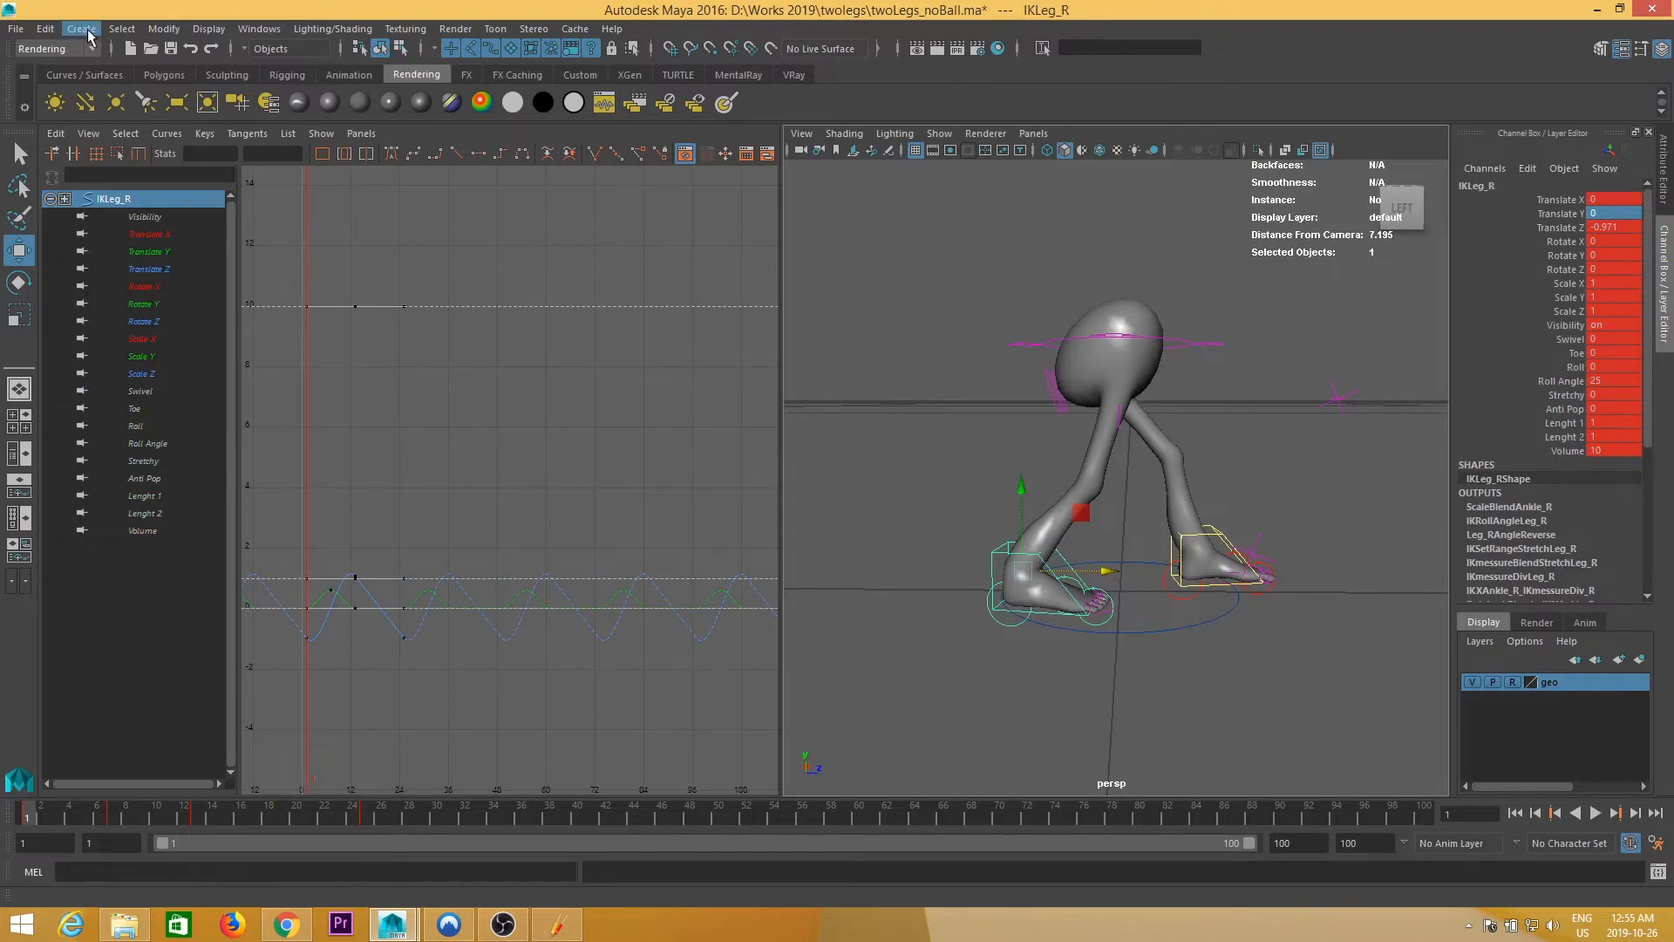
- Create a locator at the origin, open the Outliner and duplicate the locator twice
left_click(82, 29)
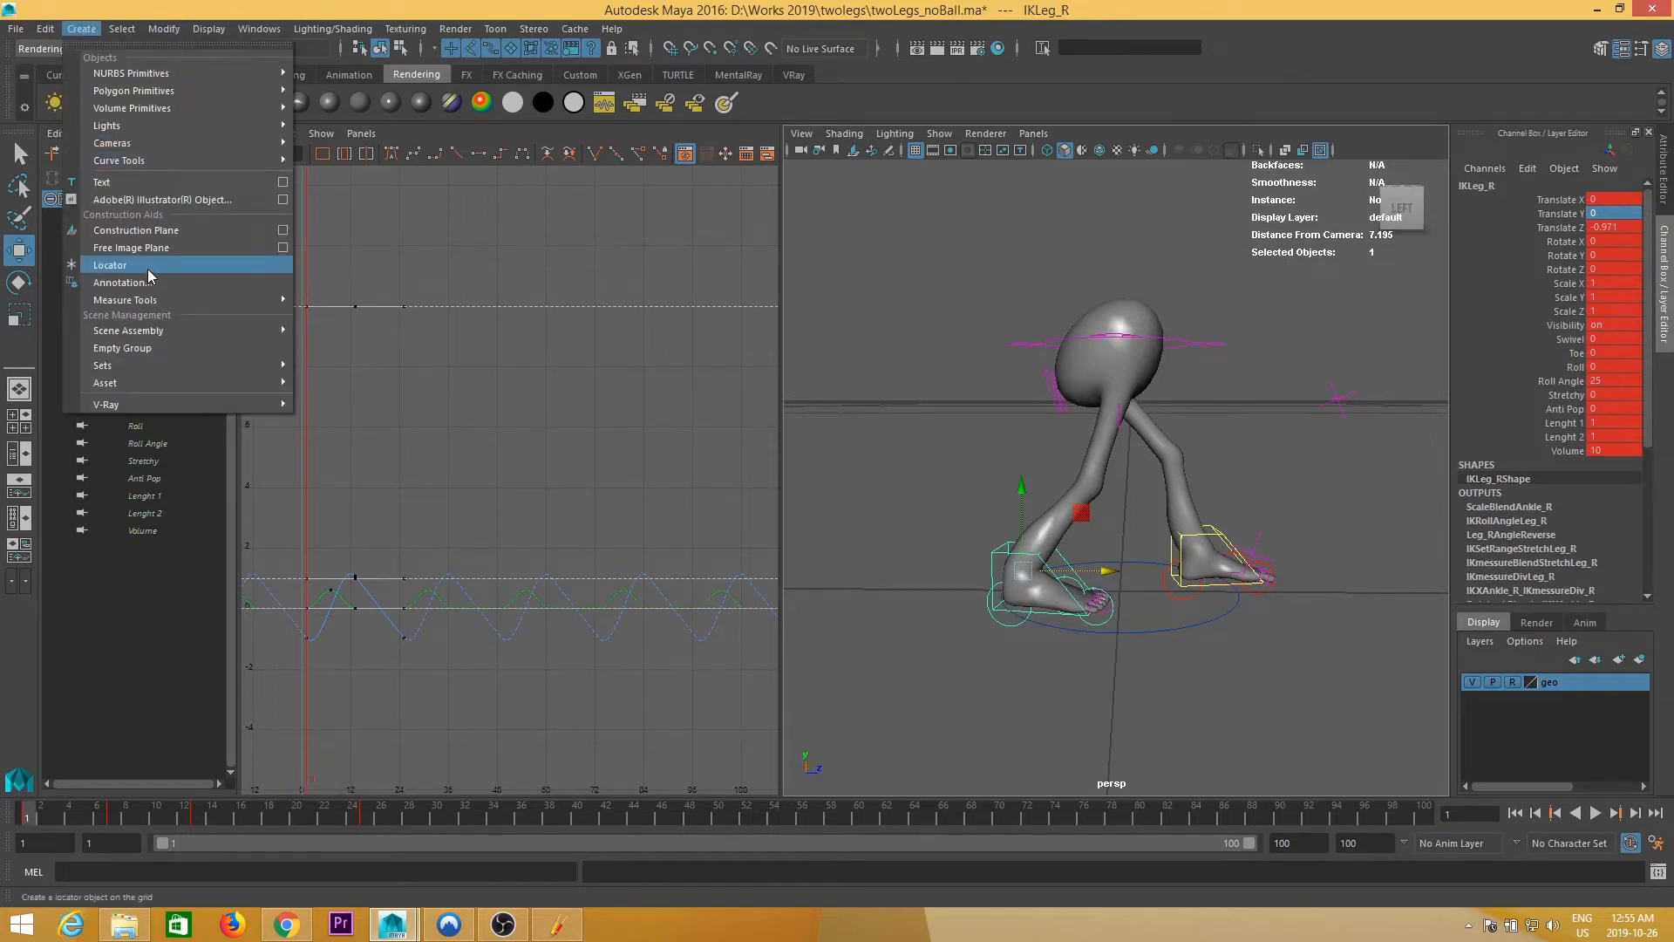
left_click(110, 265)
left_click_drag(1072, 414, 1055, 415, "alt")
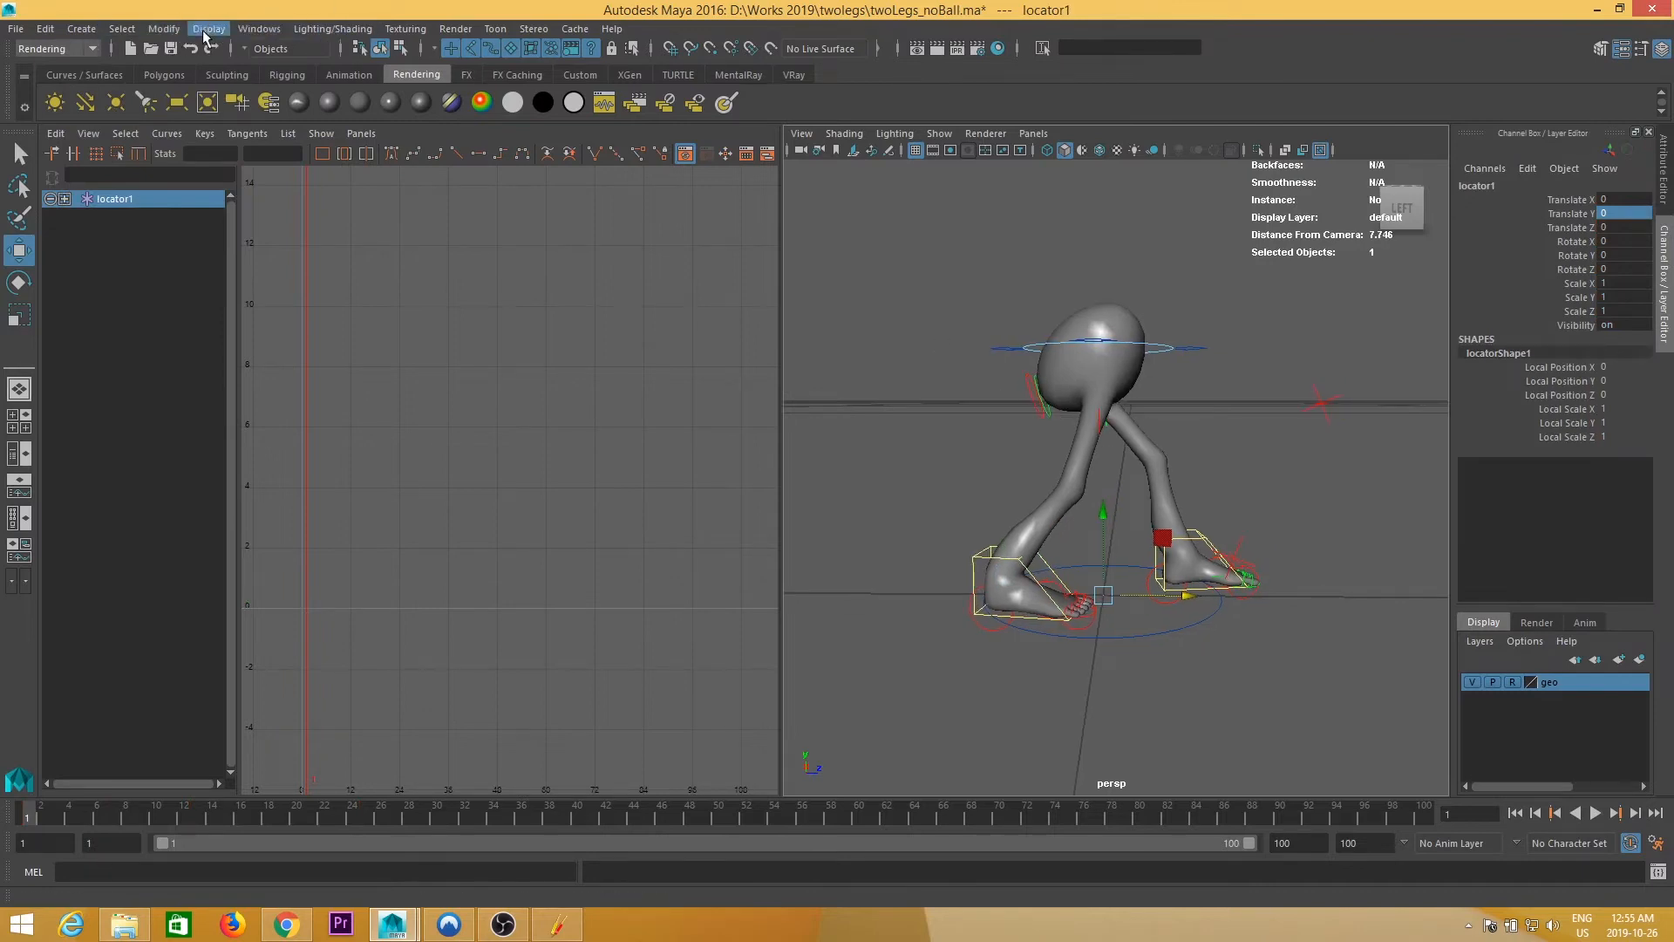
left_click(262, 30)
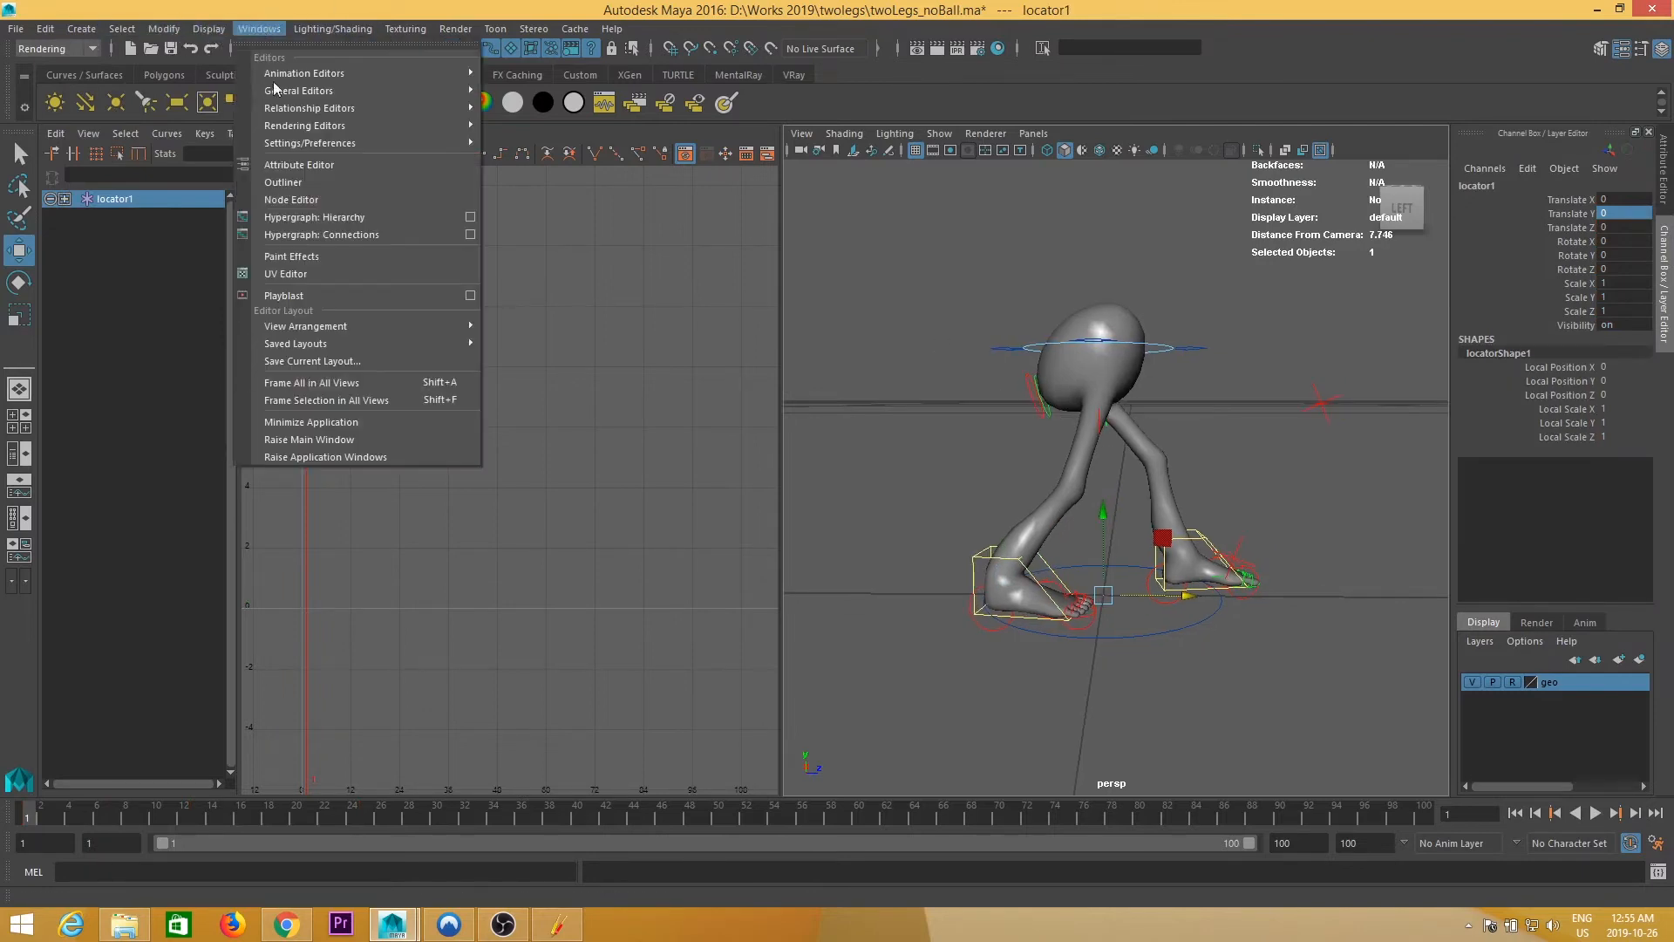
left_click(312, 182)
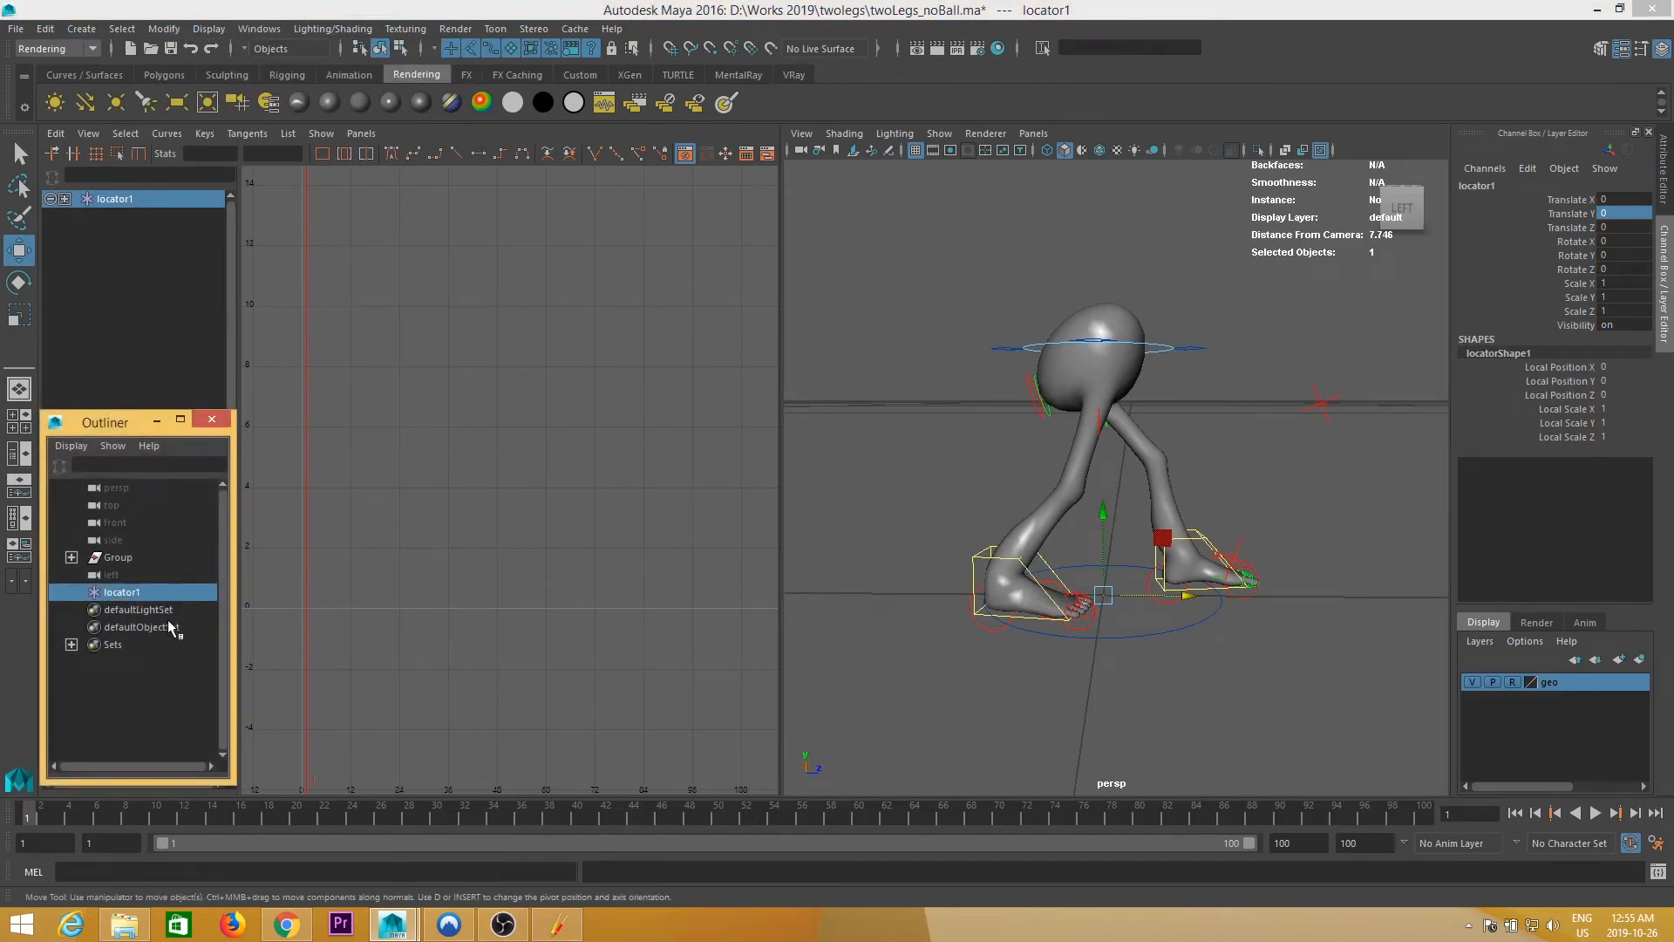
key("ctrl+d")
key("ctrl+d")
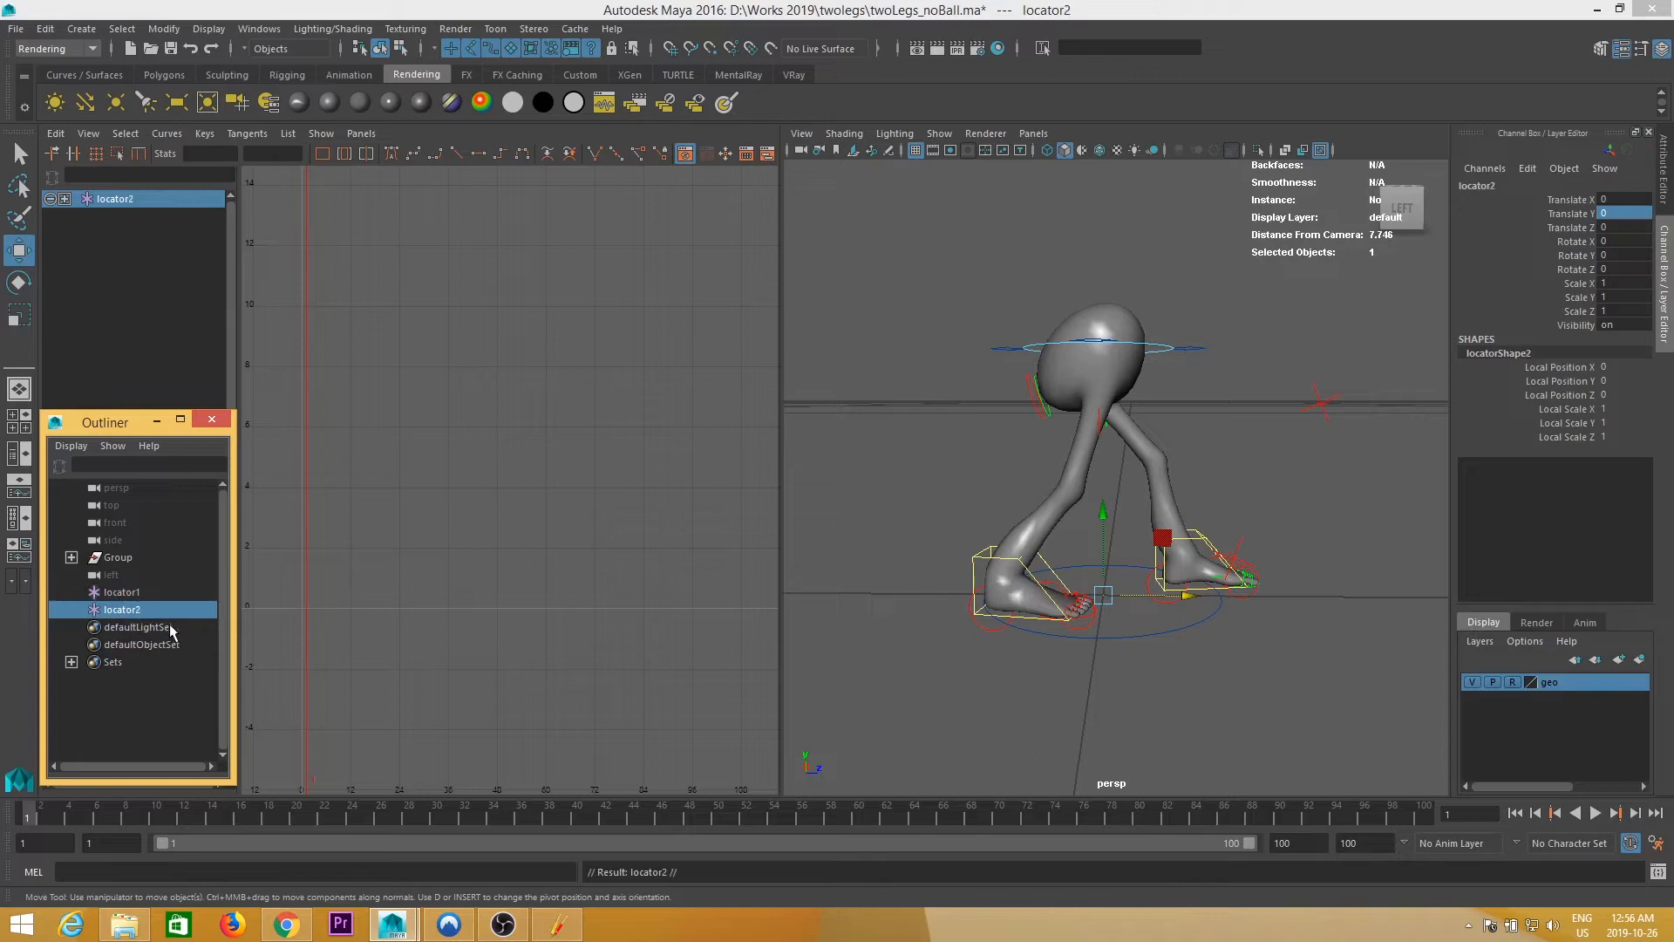
- Rename the three locators Foot_R, Foot_L and Body
double_click(127, 593)
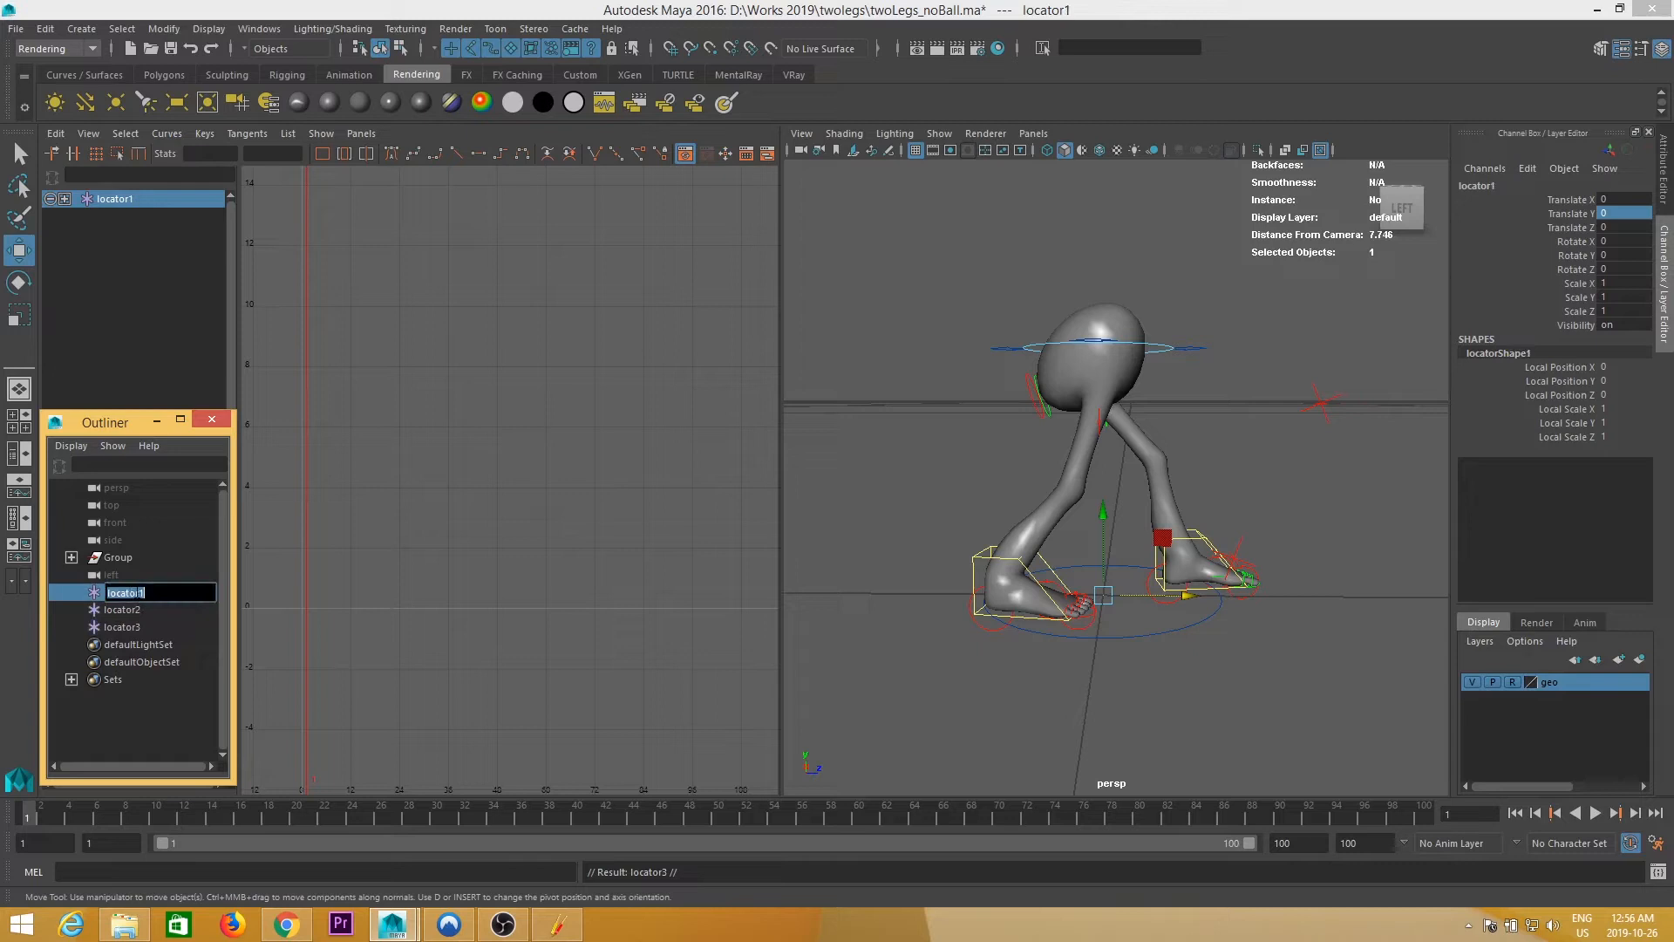
type("Foot_R")
key("Return")
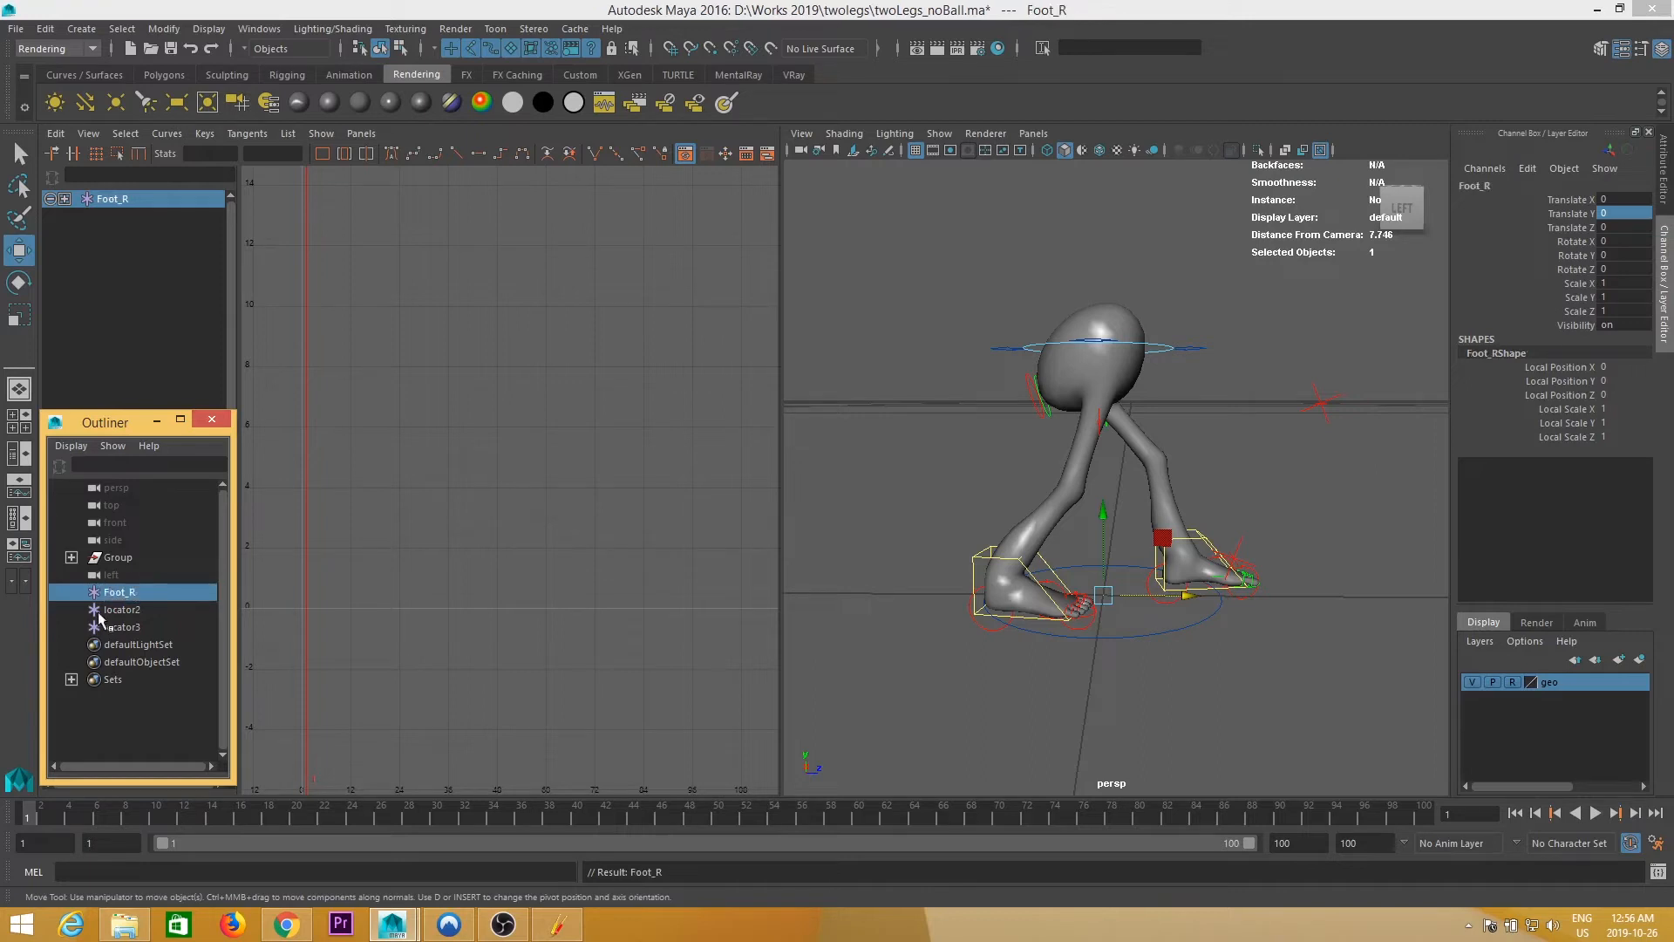
double_click(115, 610)
type("F")
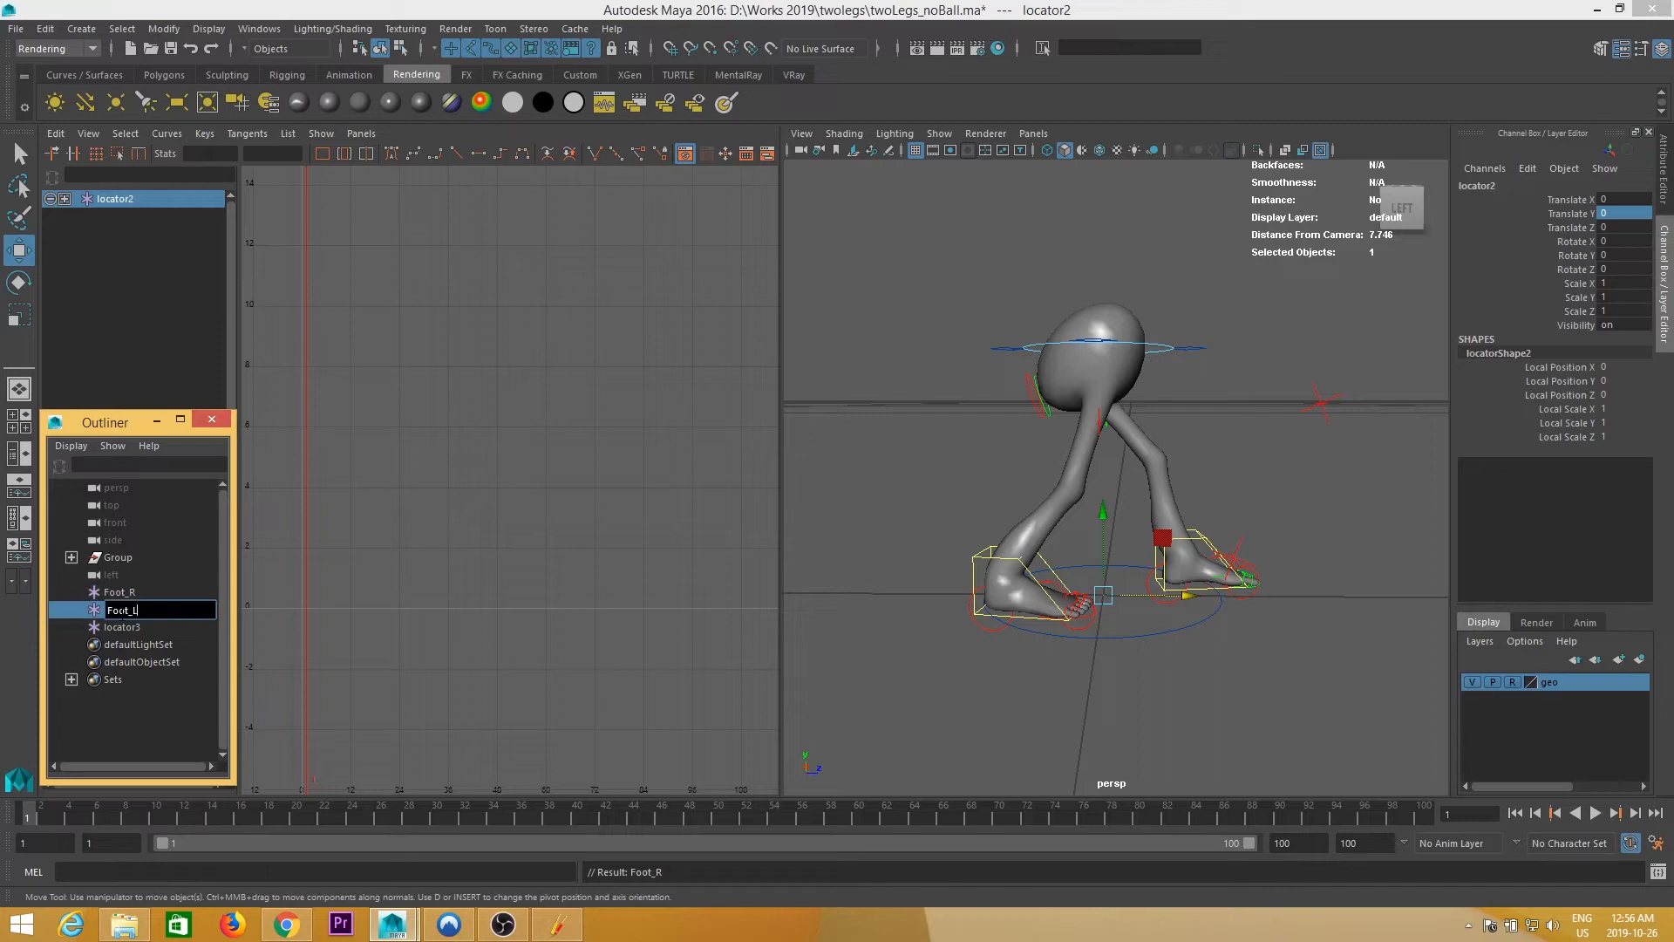
type("oot_L")
key("Return")
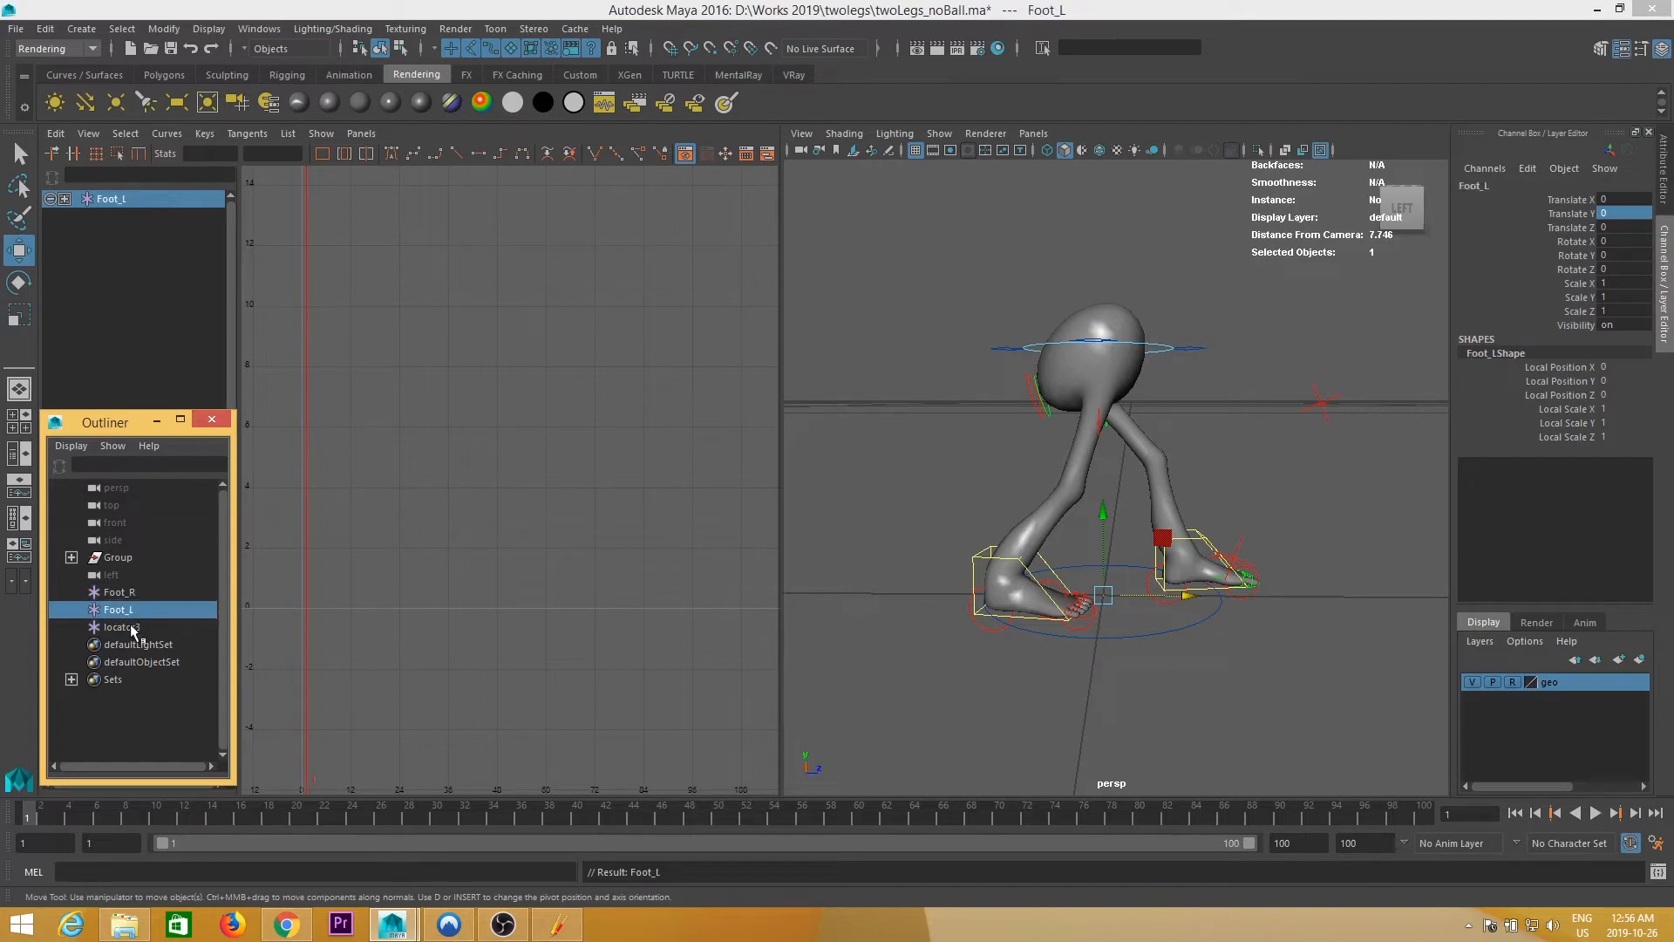
double_click(122, 627)
type("B")
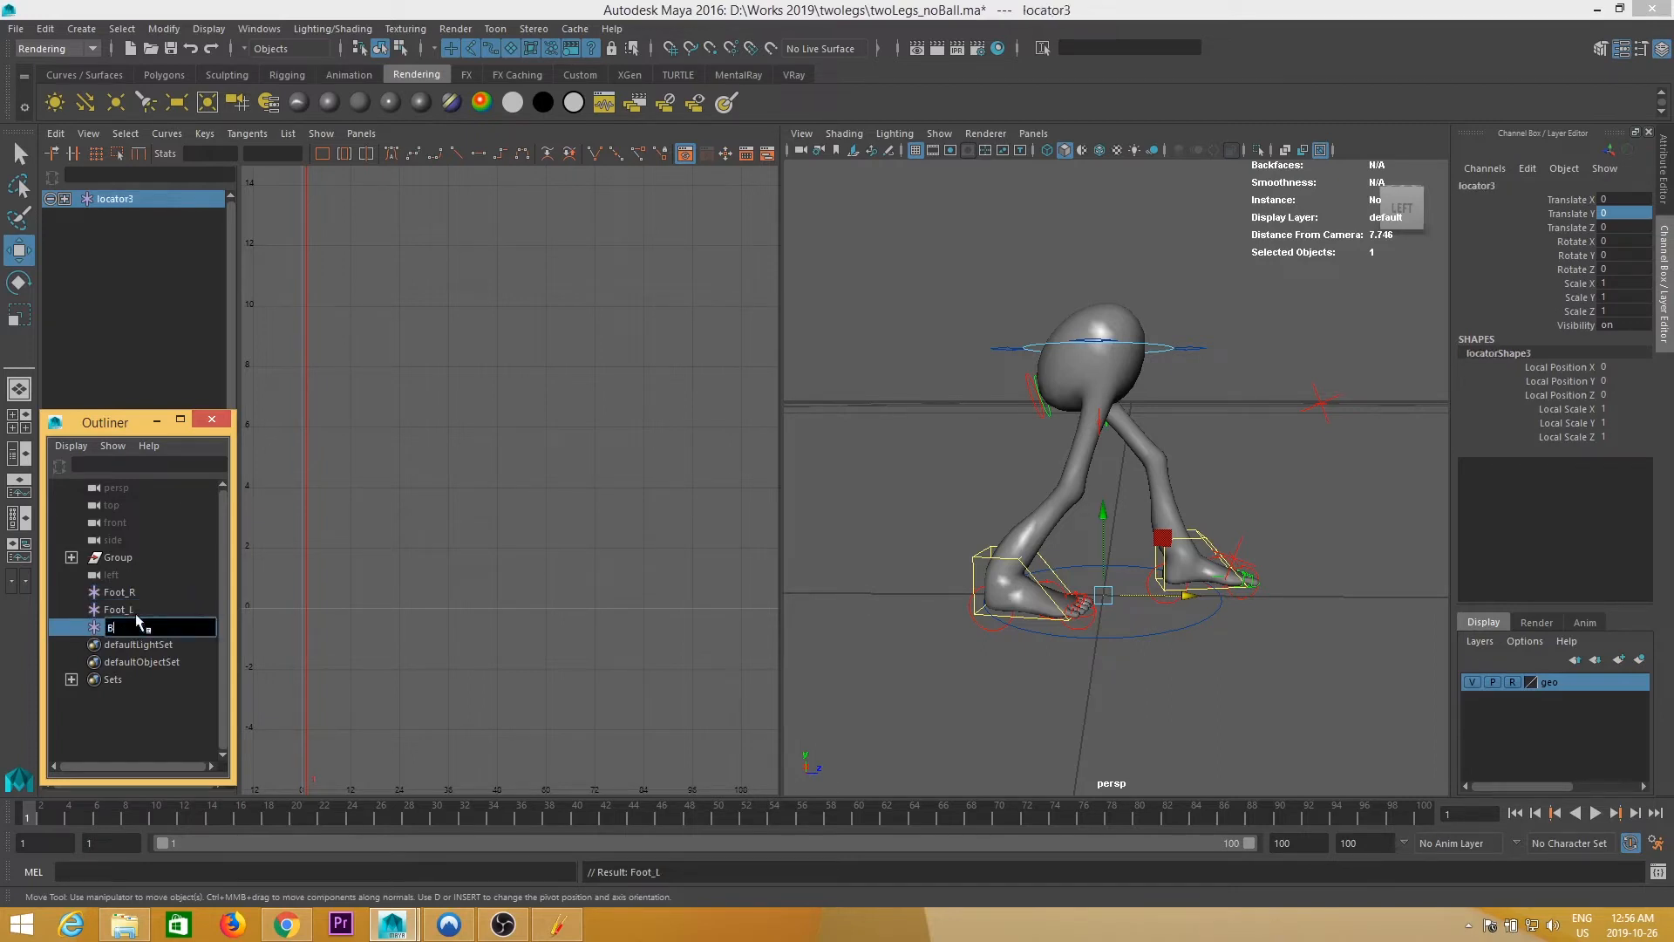
type("ody")
key("Return")
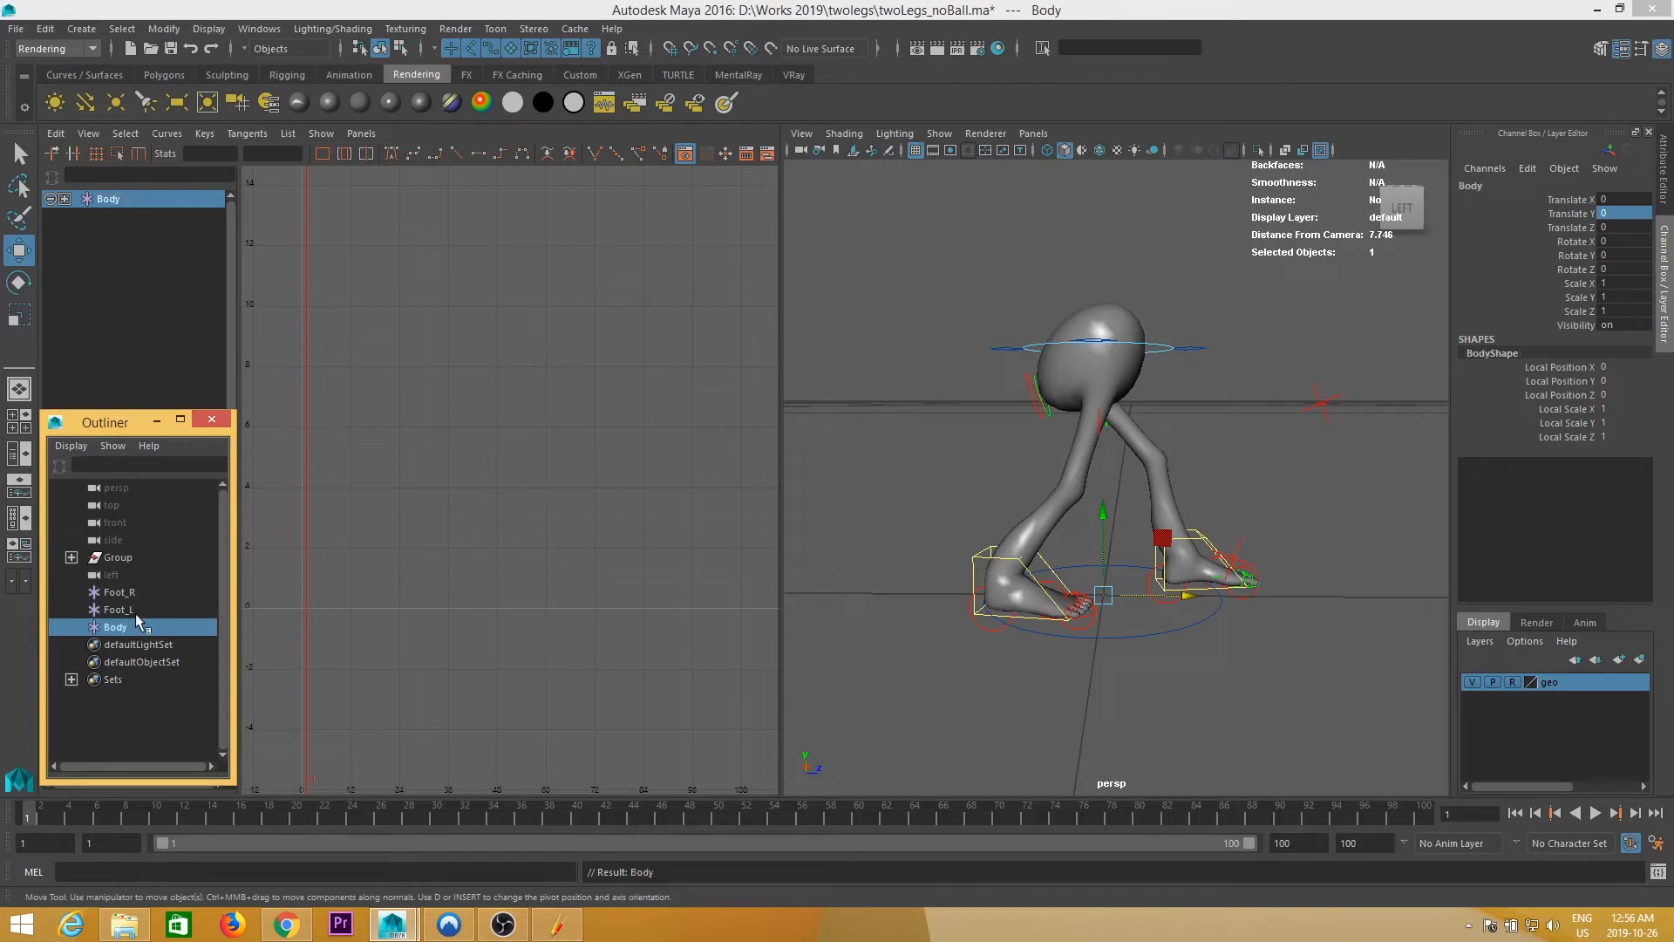
- Select the right foot control IKLeg_R and shorten the playback range to frames 1 to 25
right_click_drag(925, 363, 1178, 582, "alt")
left_click_drag(1178, 582, 1125, 514, "alt")
left_click(1031, 529)
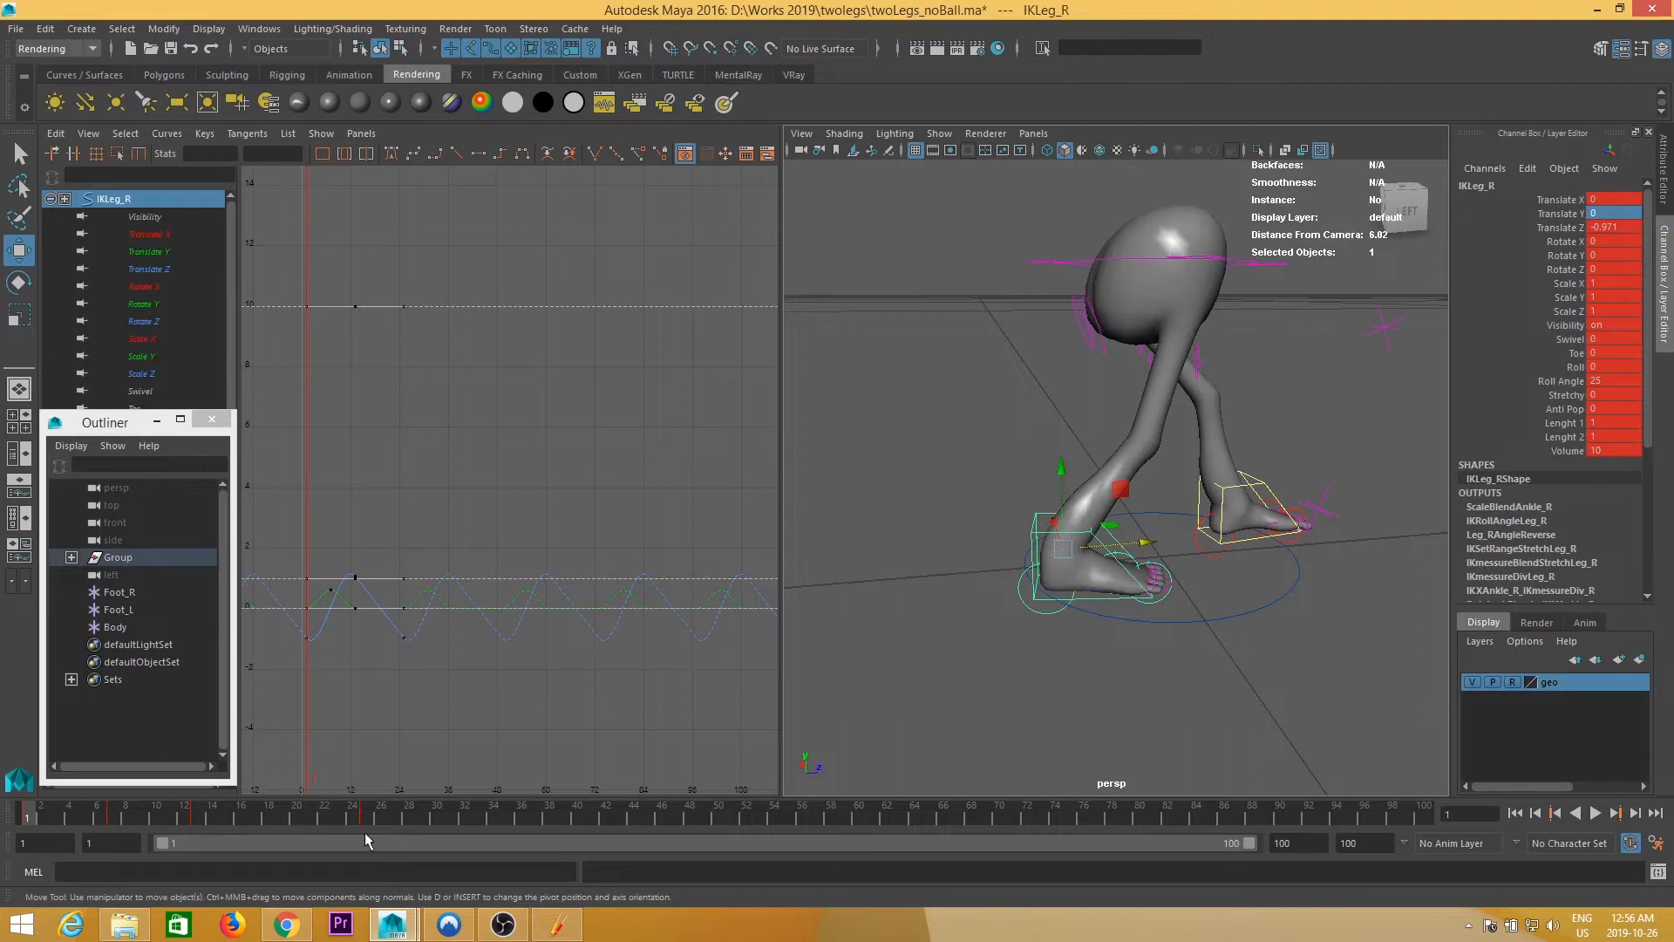
left_click_drag(1249, 841, 413, 863)
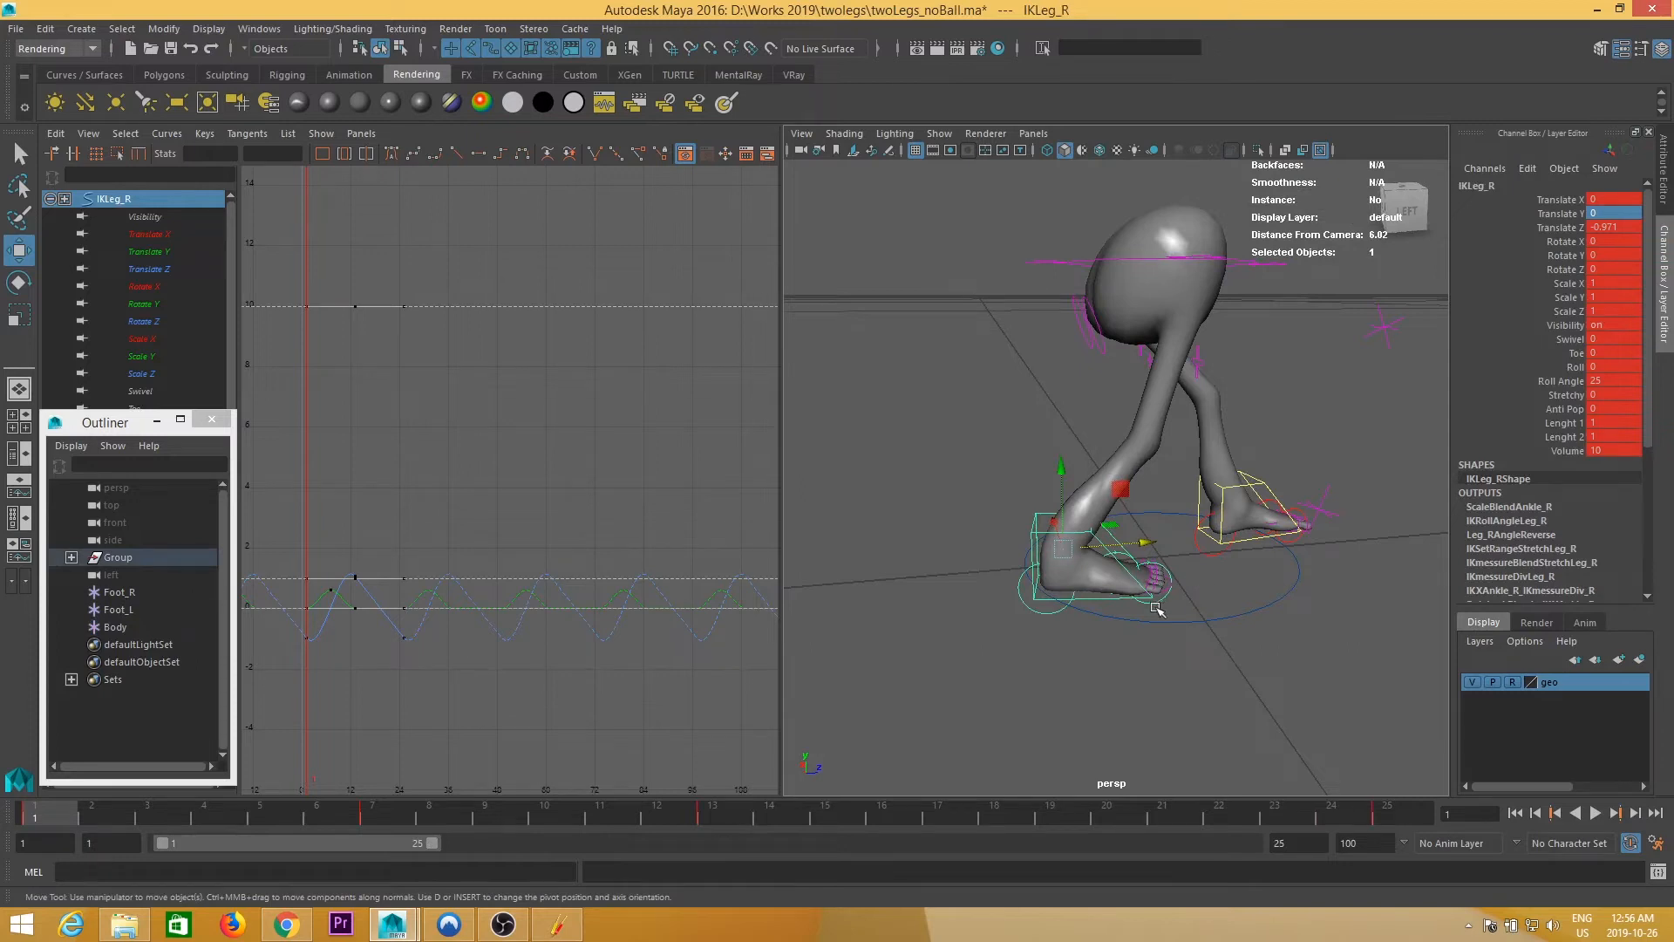
- Parent-constrain the Foot_R locator to IKLeg_R on all translate and rotate axes, without maintaining the offset
left_click(131, 595, "ctrl")
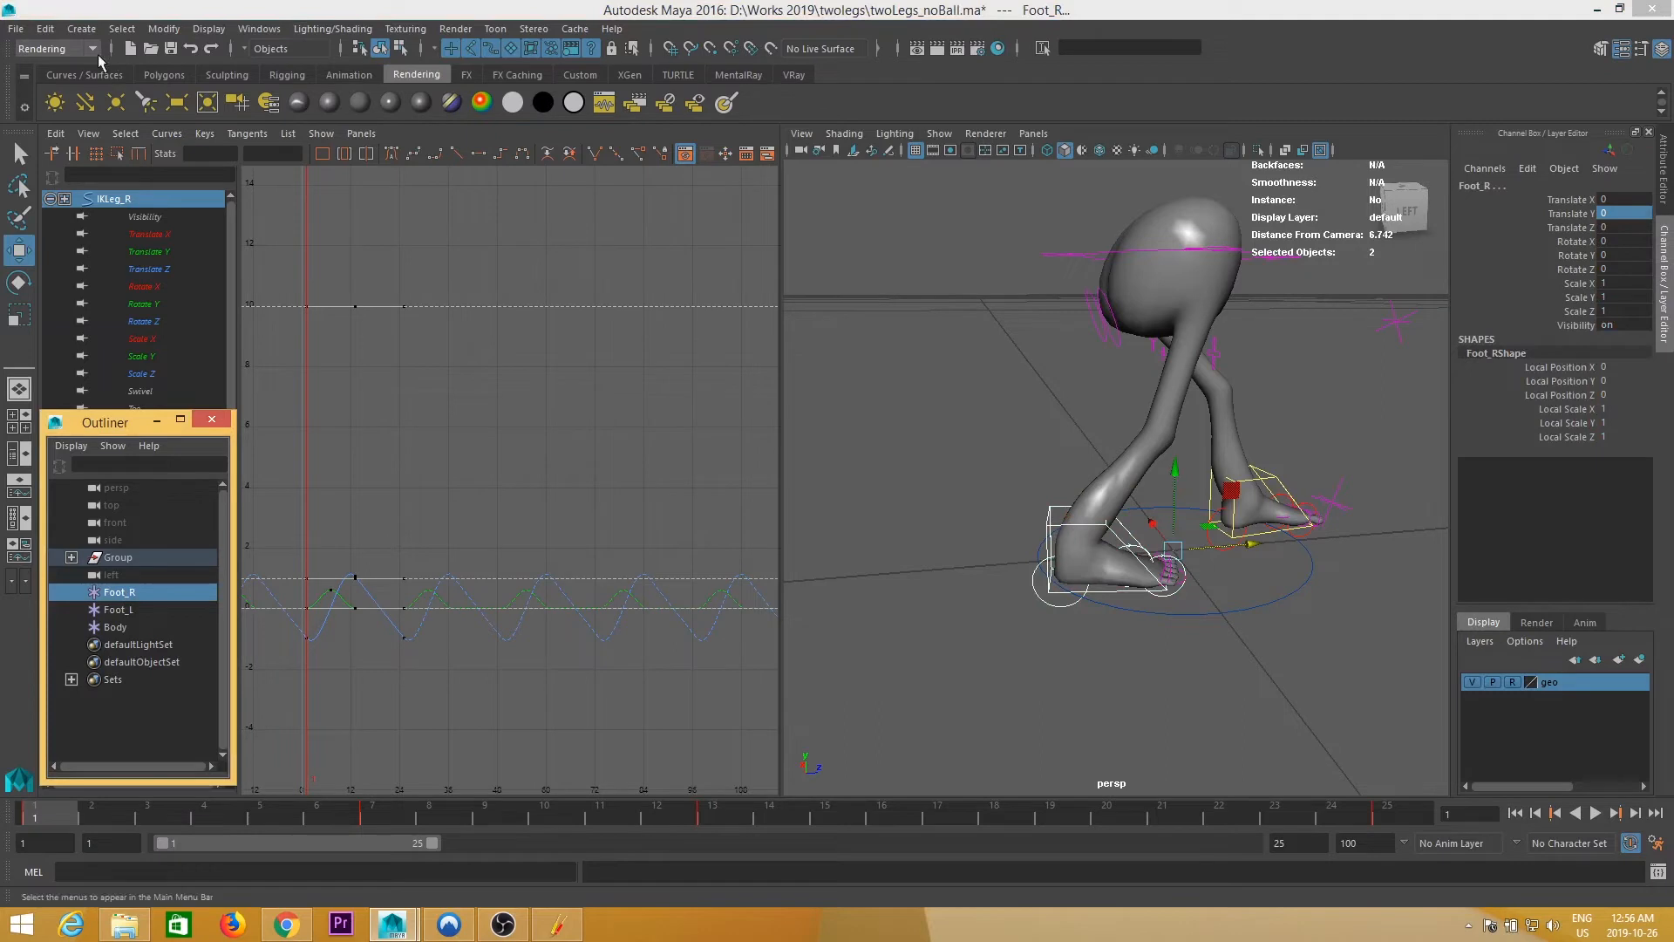
left_click(61, 49)
left_click(39, 102)
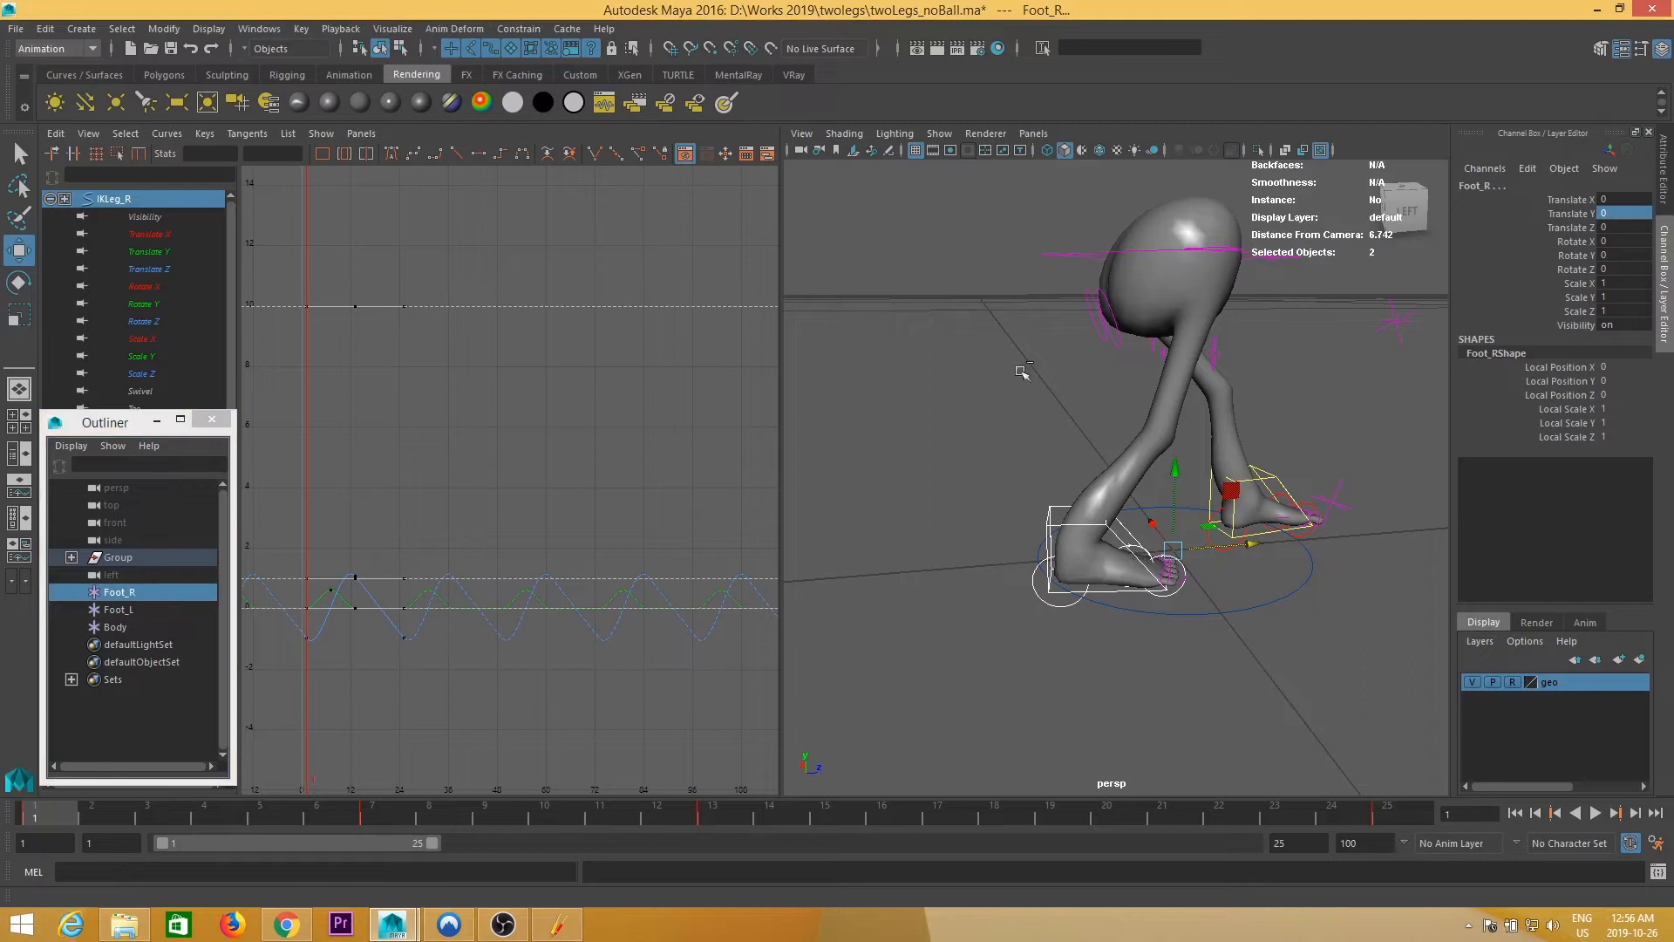
left_click(530, 28)
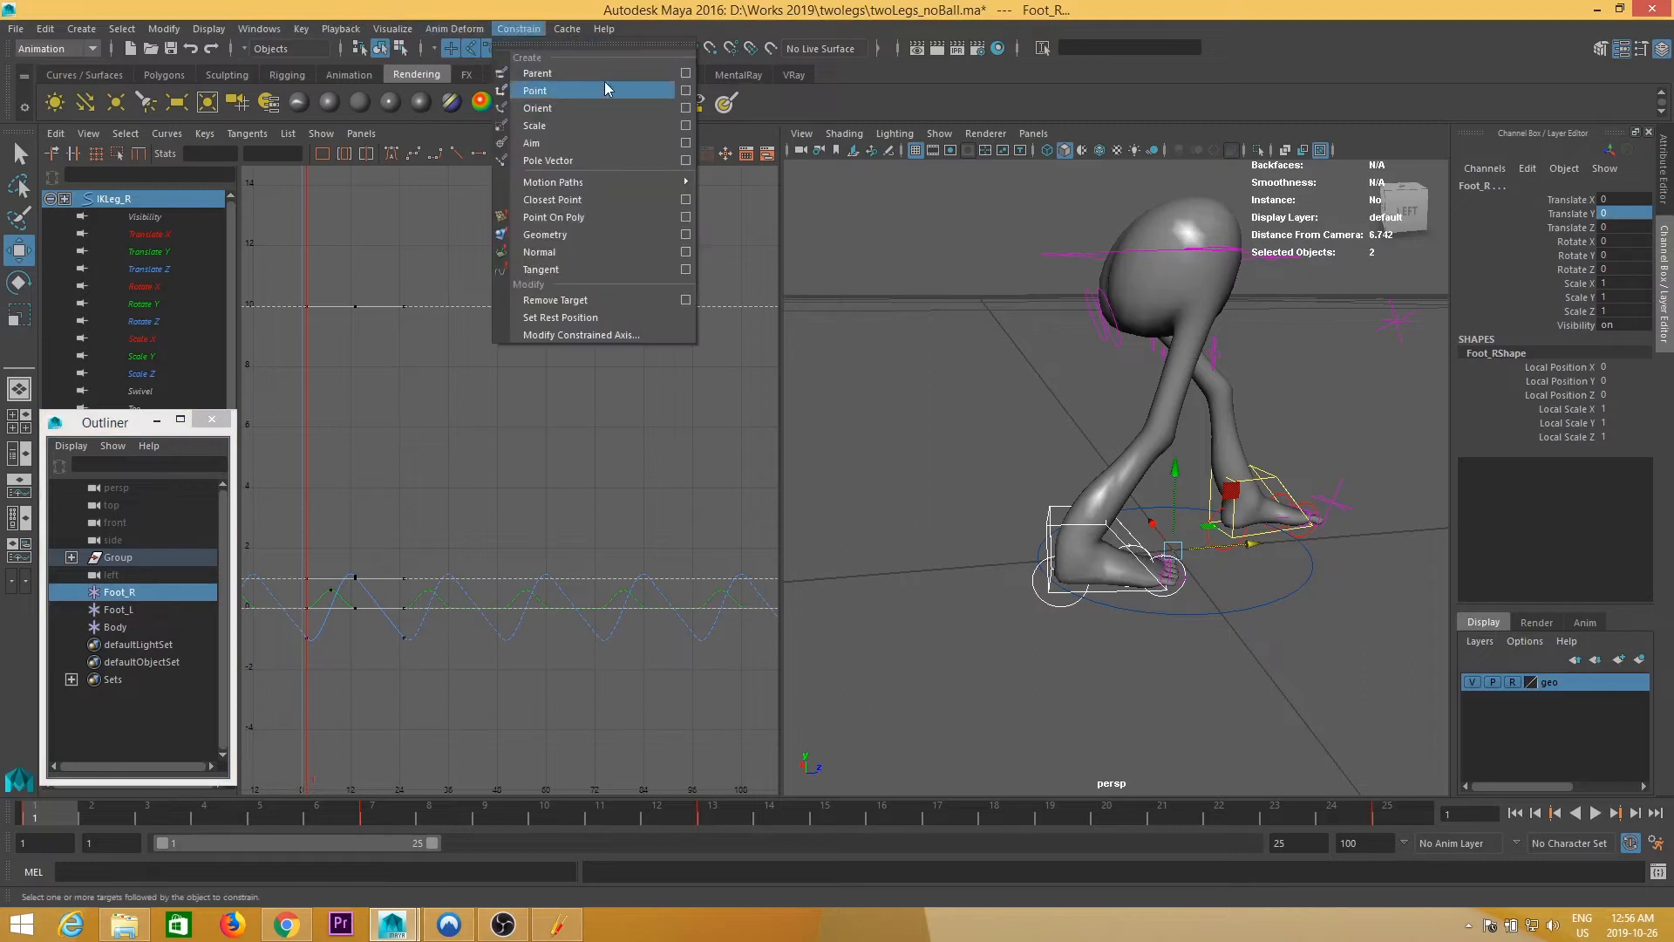
left_click(685, 74)
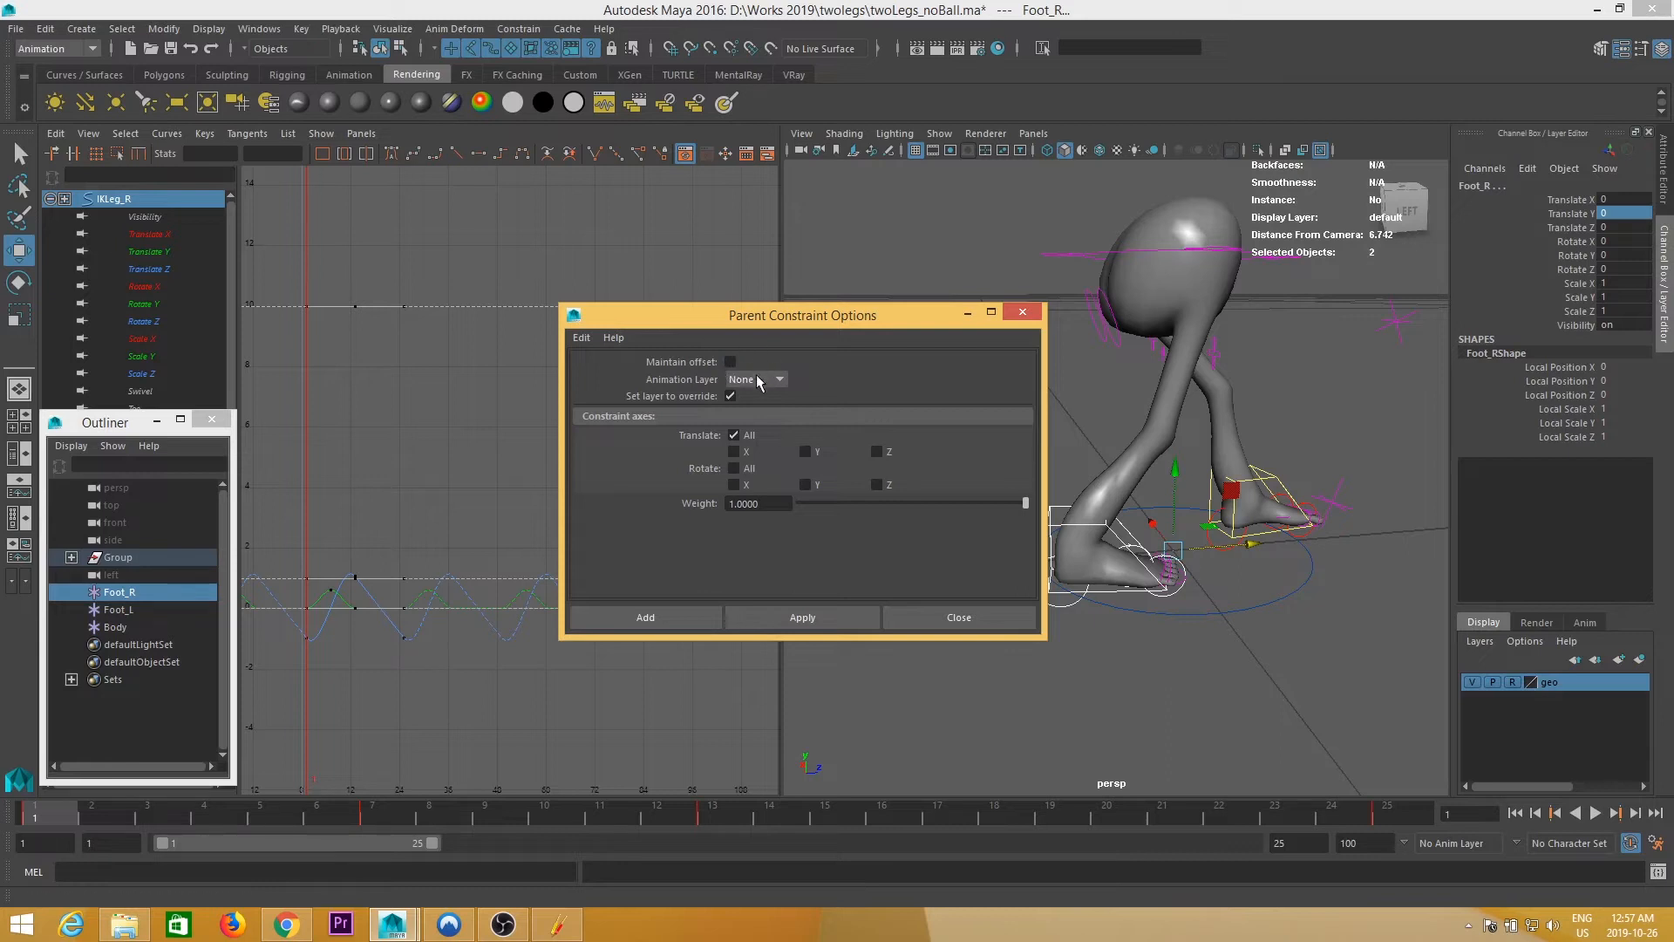
left_click(582, 338)
left_click(605, 374)
left_click(670, 614)
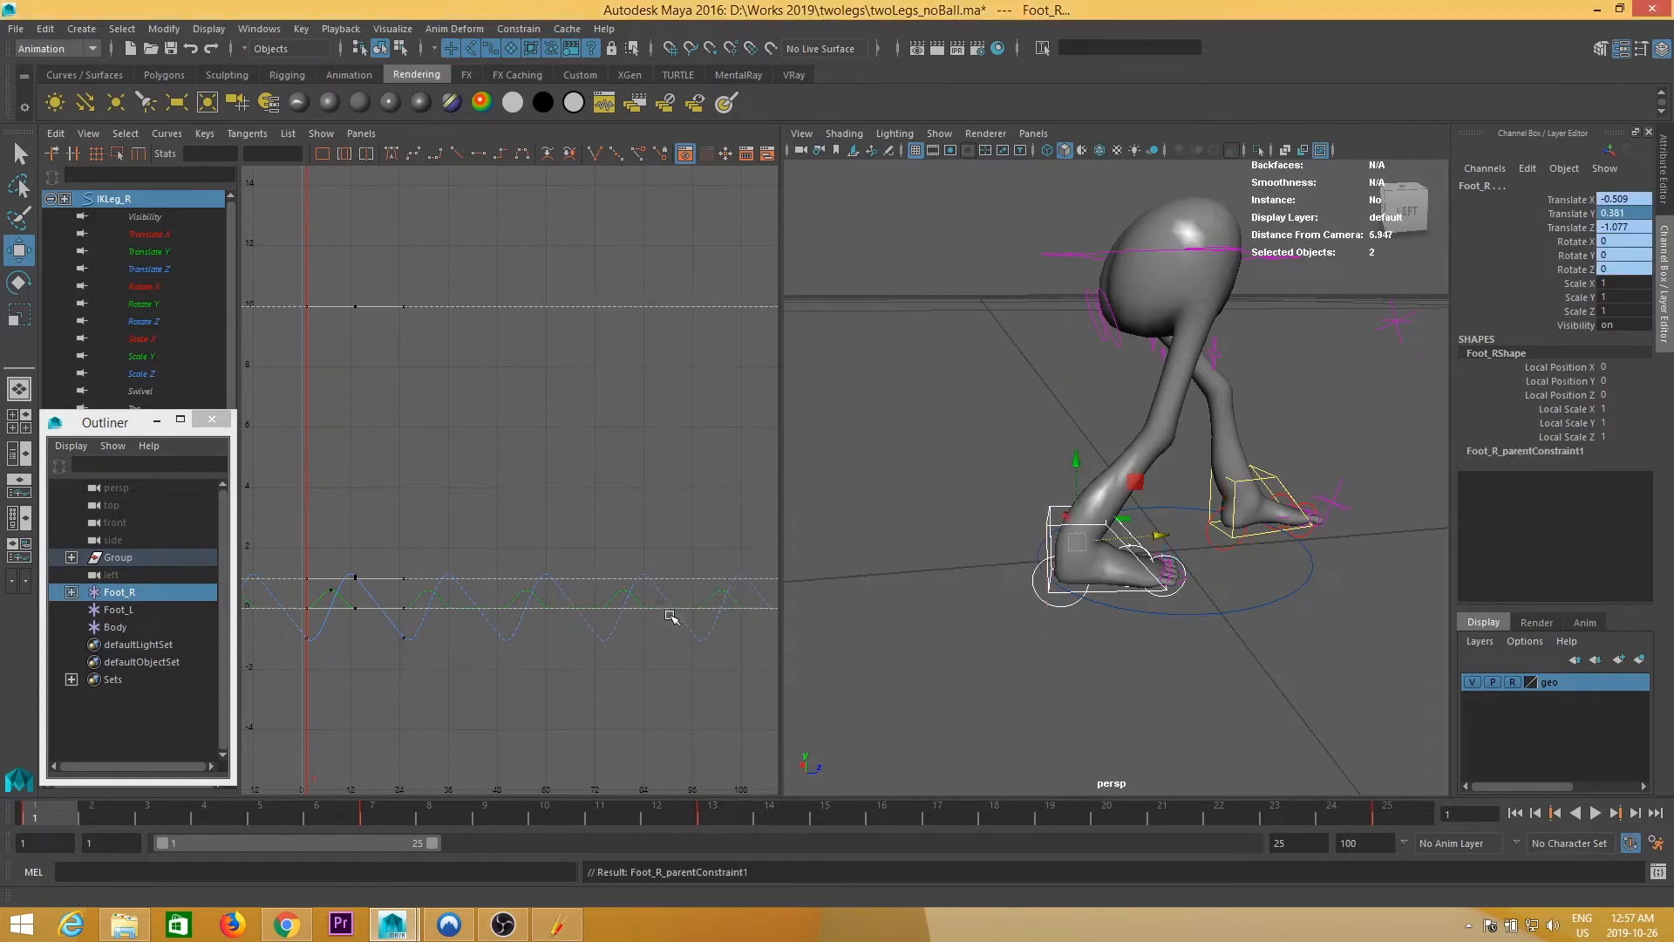
- Select the Foot_R locator alone and turn on the display of locators in the perspective view
left_click_drag(1177, 556, 1124, 522, "alt")
left_click(126, 596)
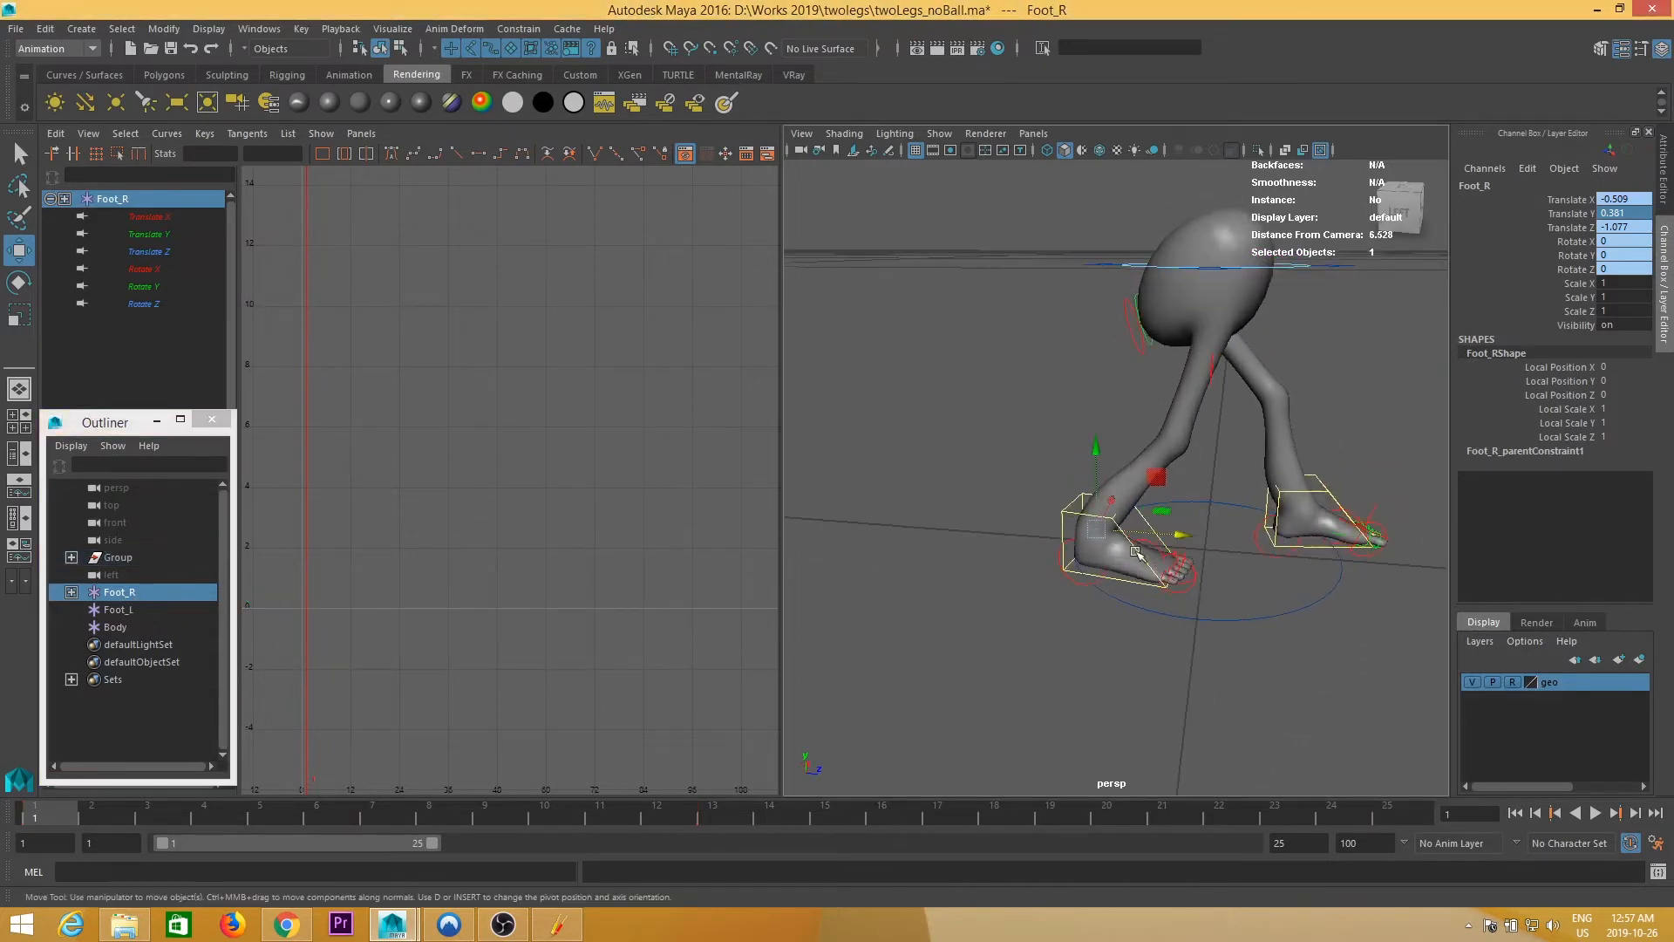
left_click_drag(1097, 553, 1029, 515, "alt")
left_click(939, 134)
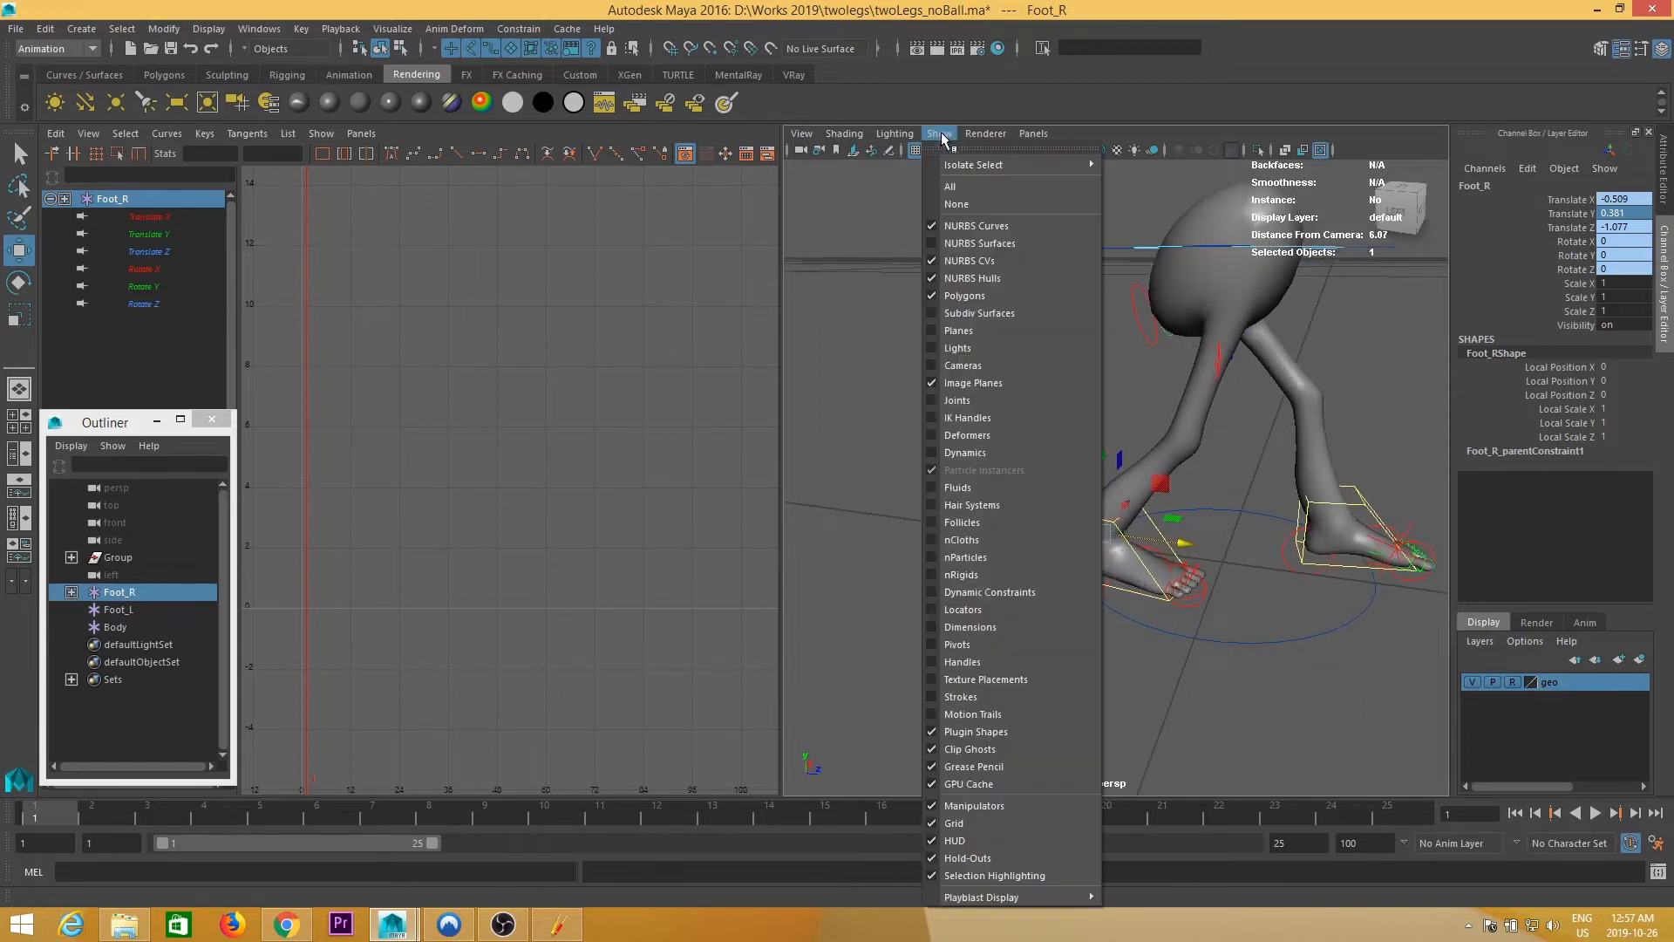
left_click(1003, 610)
left_click_drag(1116, 571, 1281, 479, "alt")
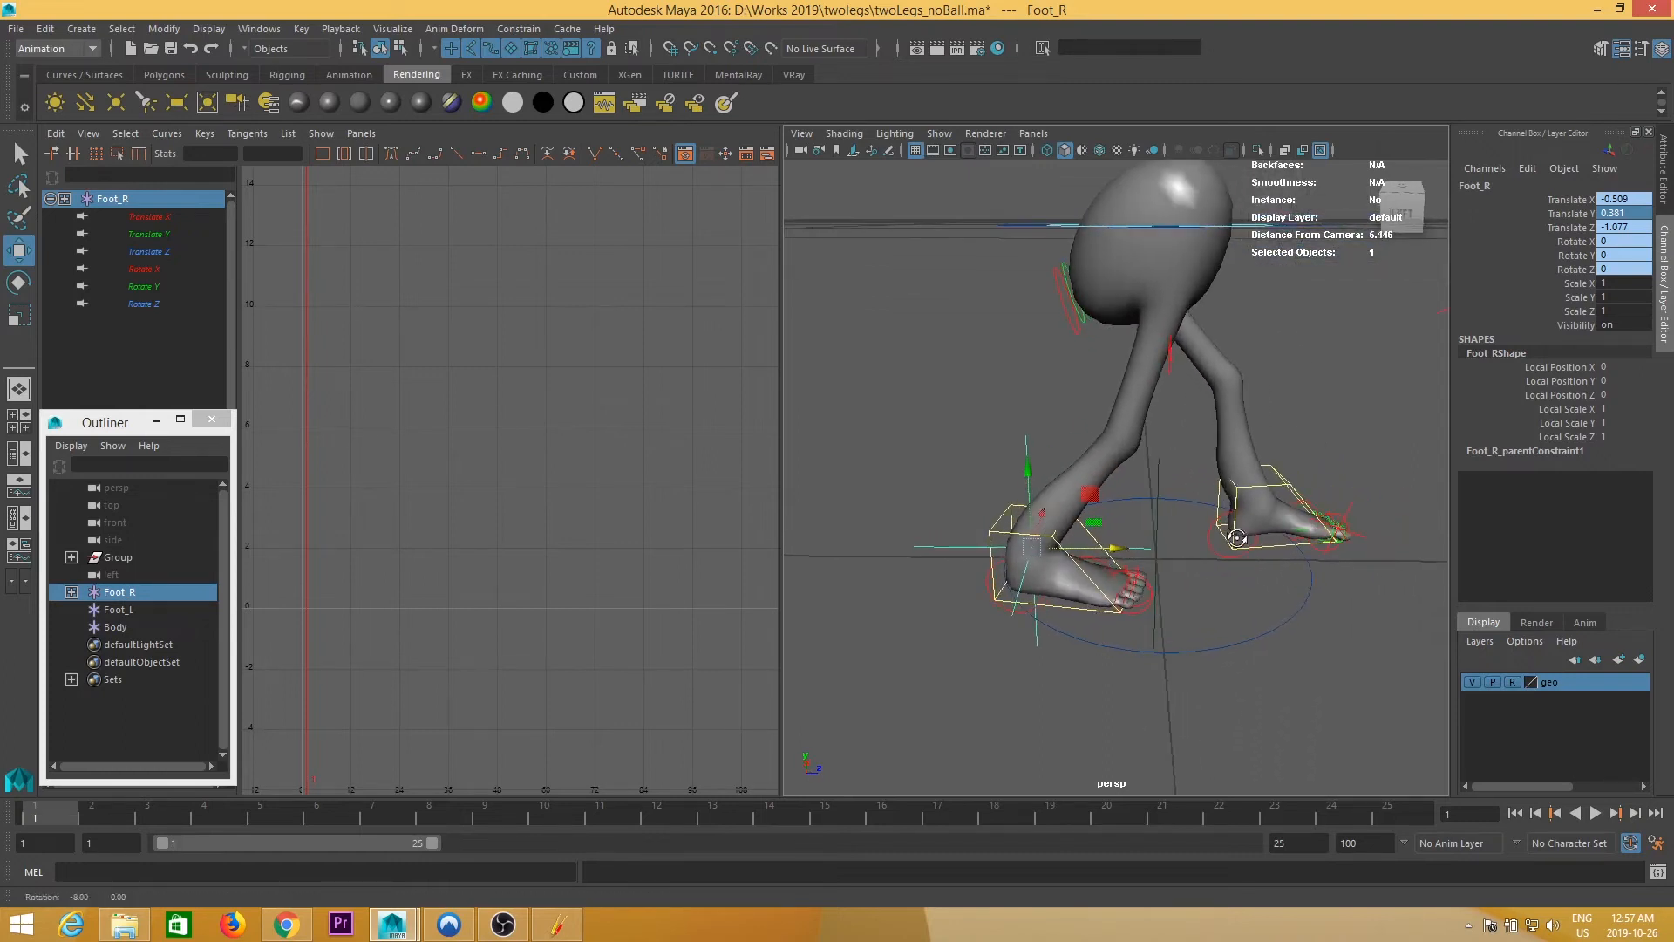
- Parent-constrain the Foot_L locator to the left foot control IKLeg_L on all translate and rotate axes, without maintaining the offset
left_click(1286, 487)
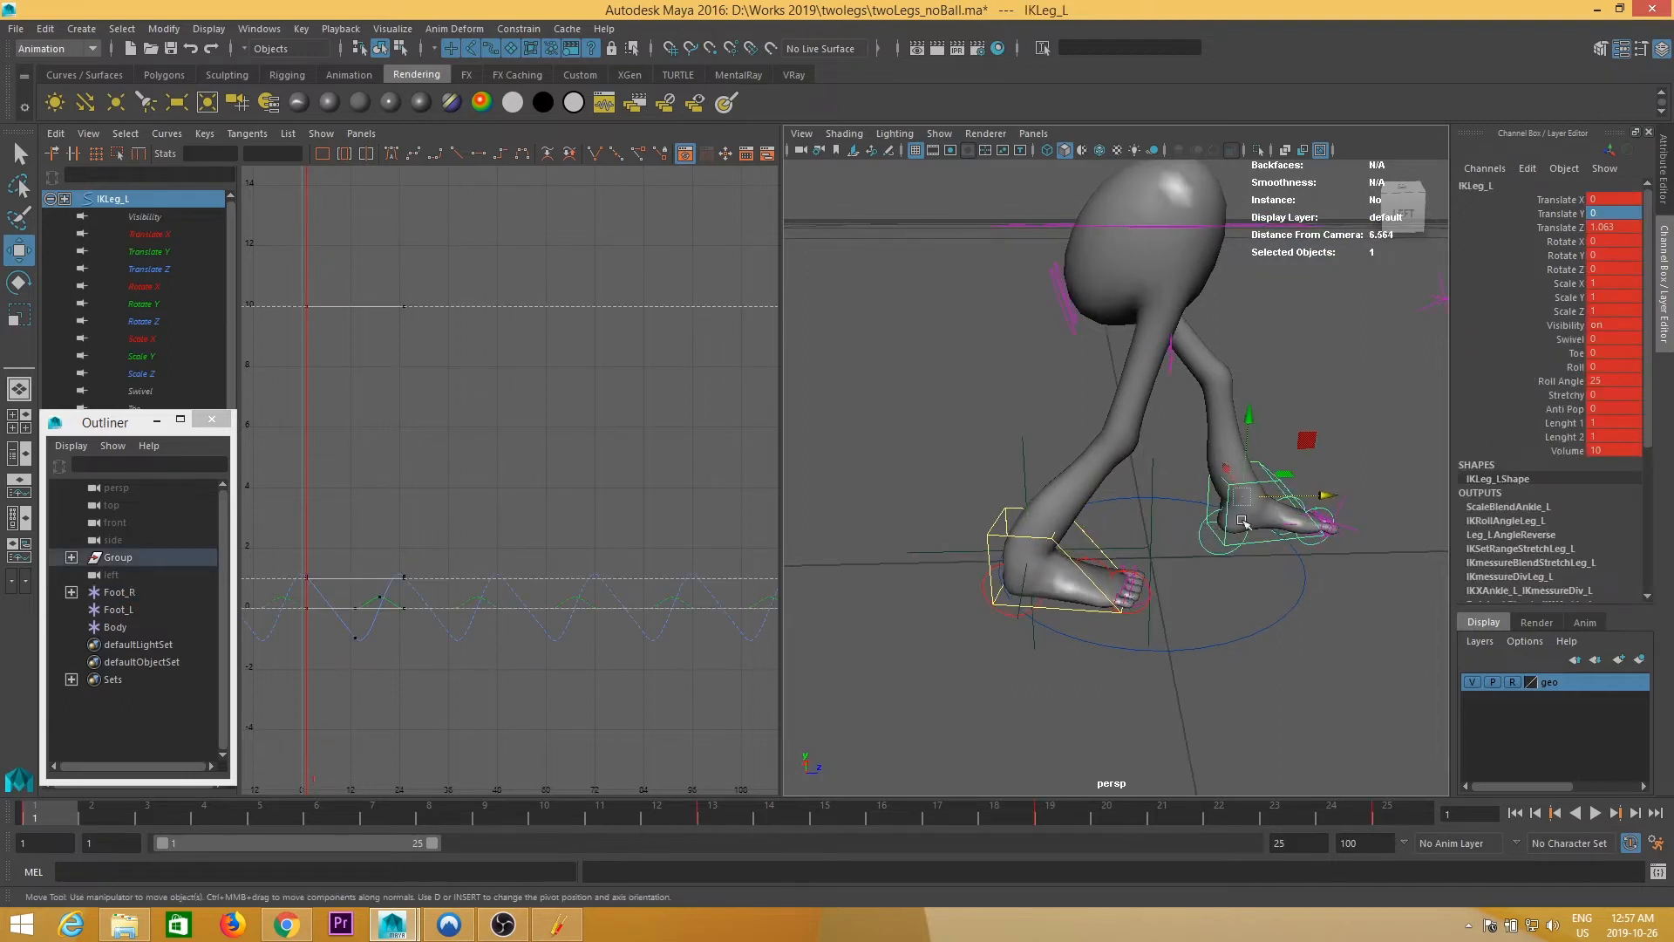
left_click(126, 614, "ctrl")
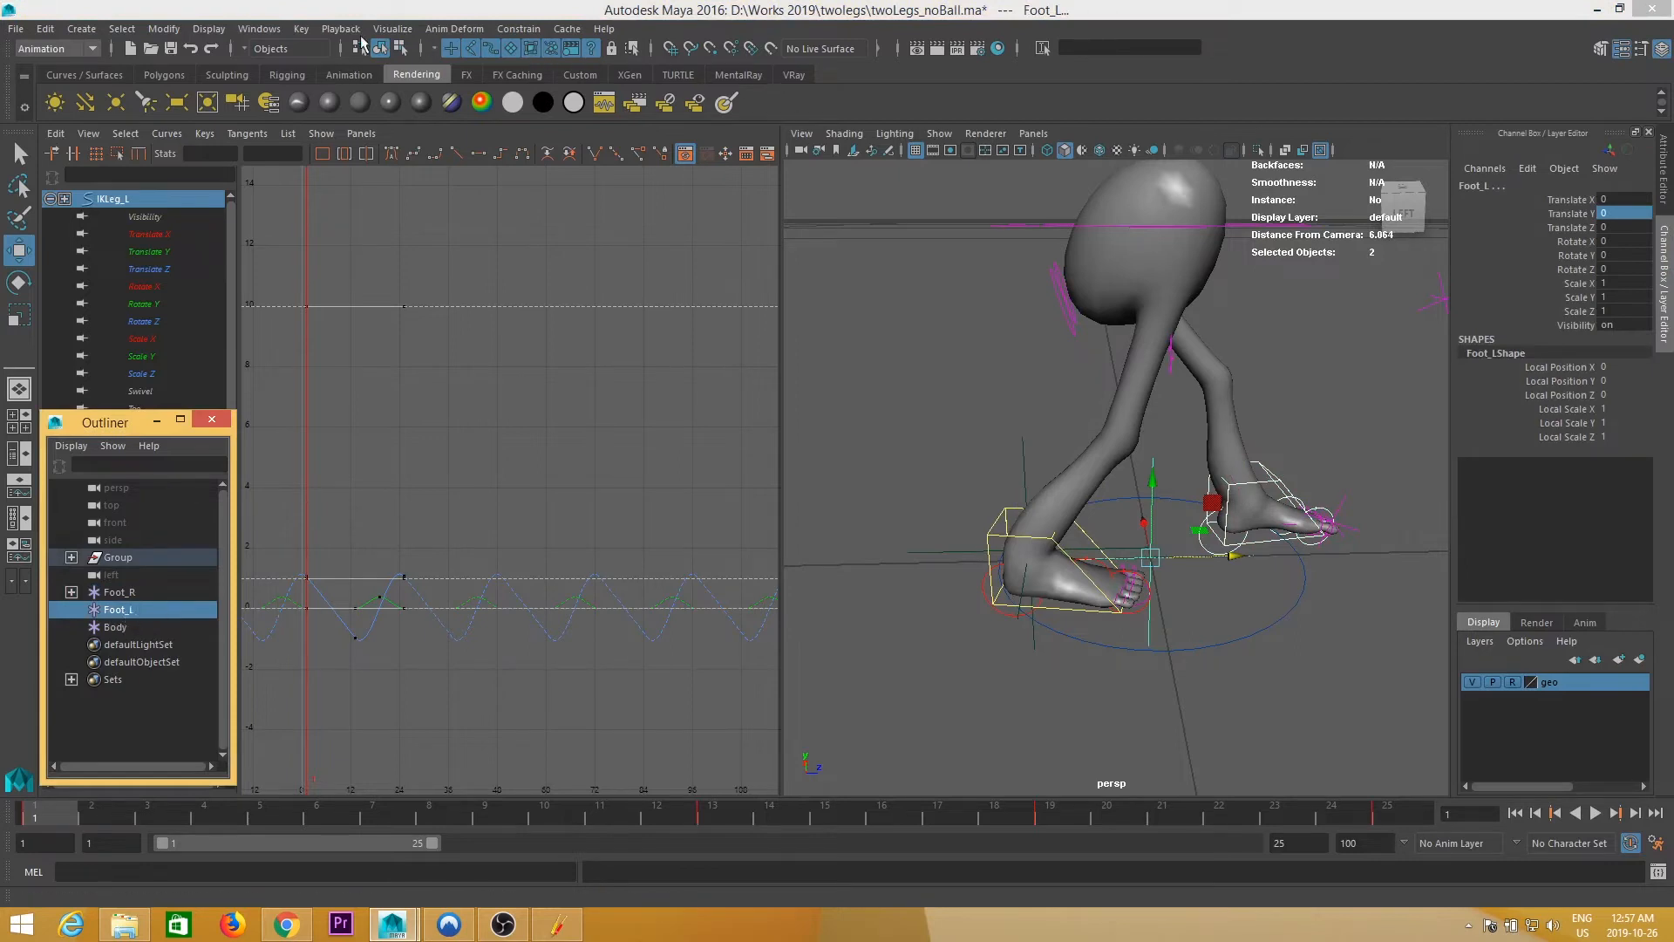
left_click(524, 33)
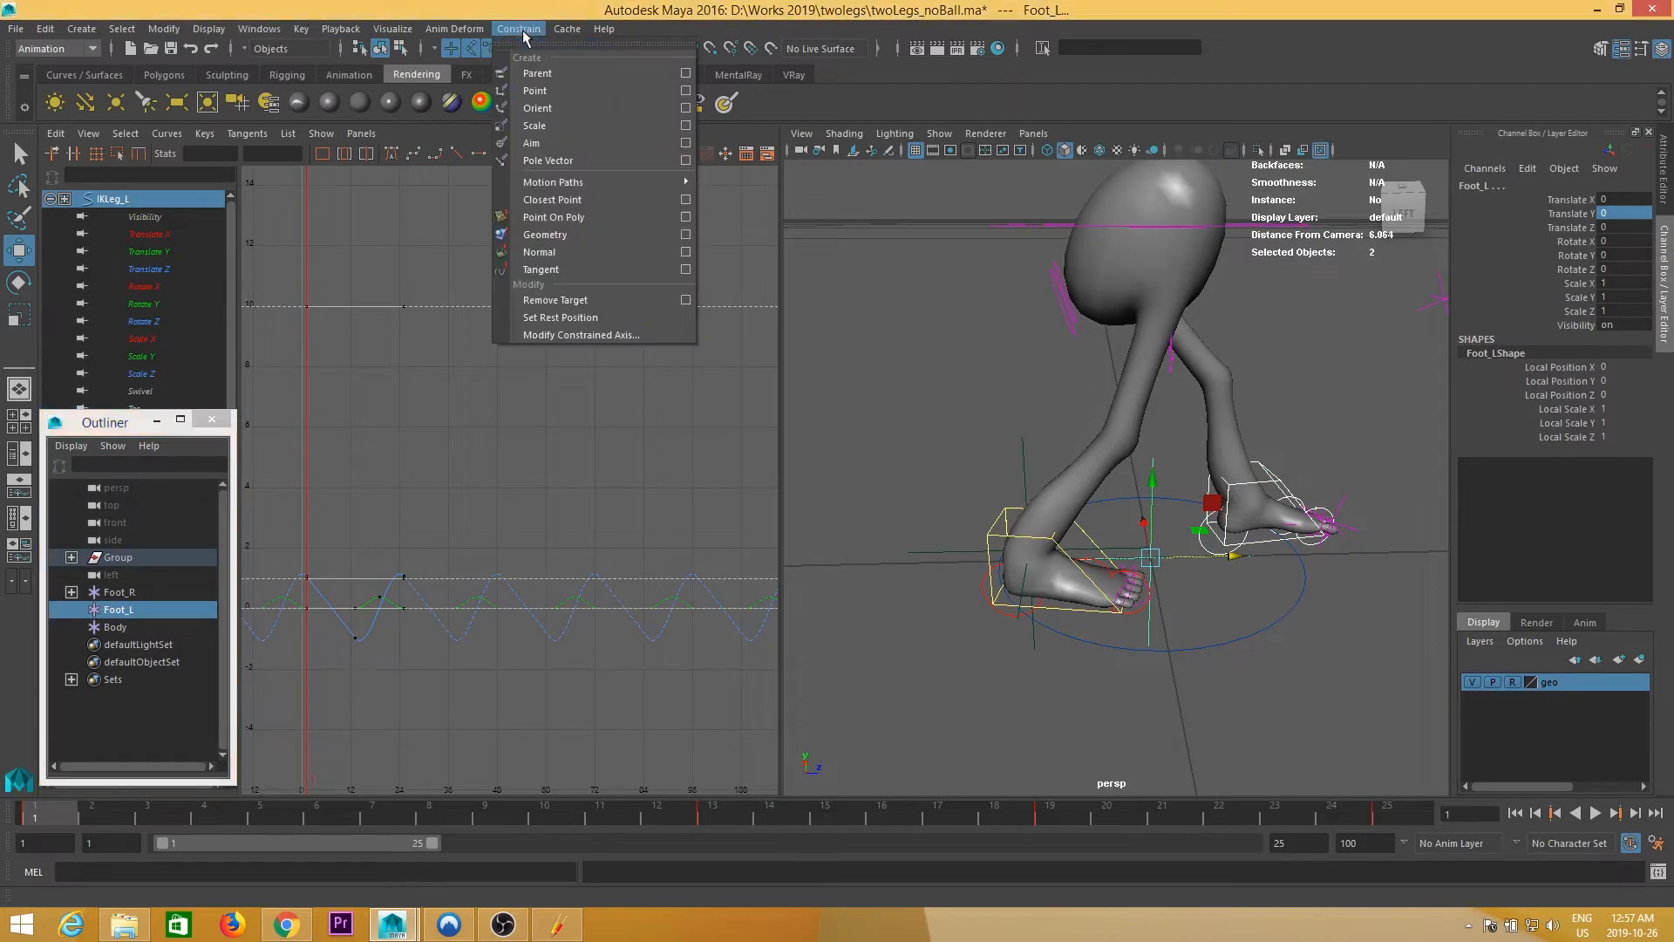
left_click(685, 73)
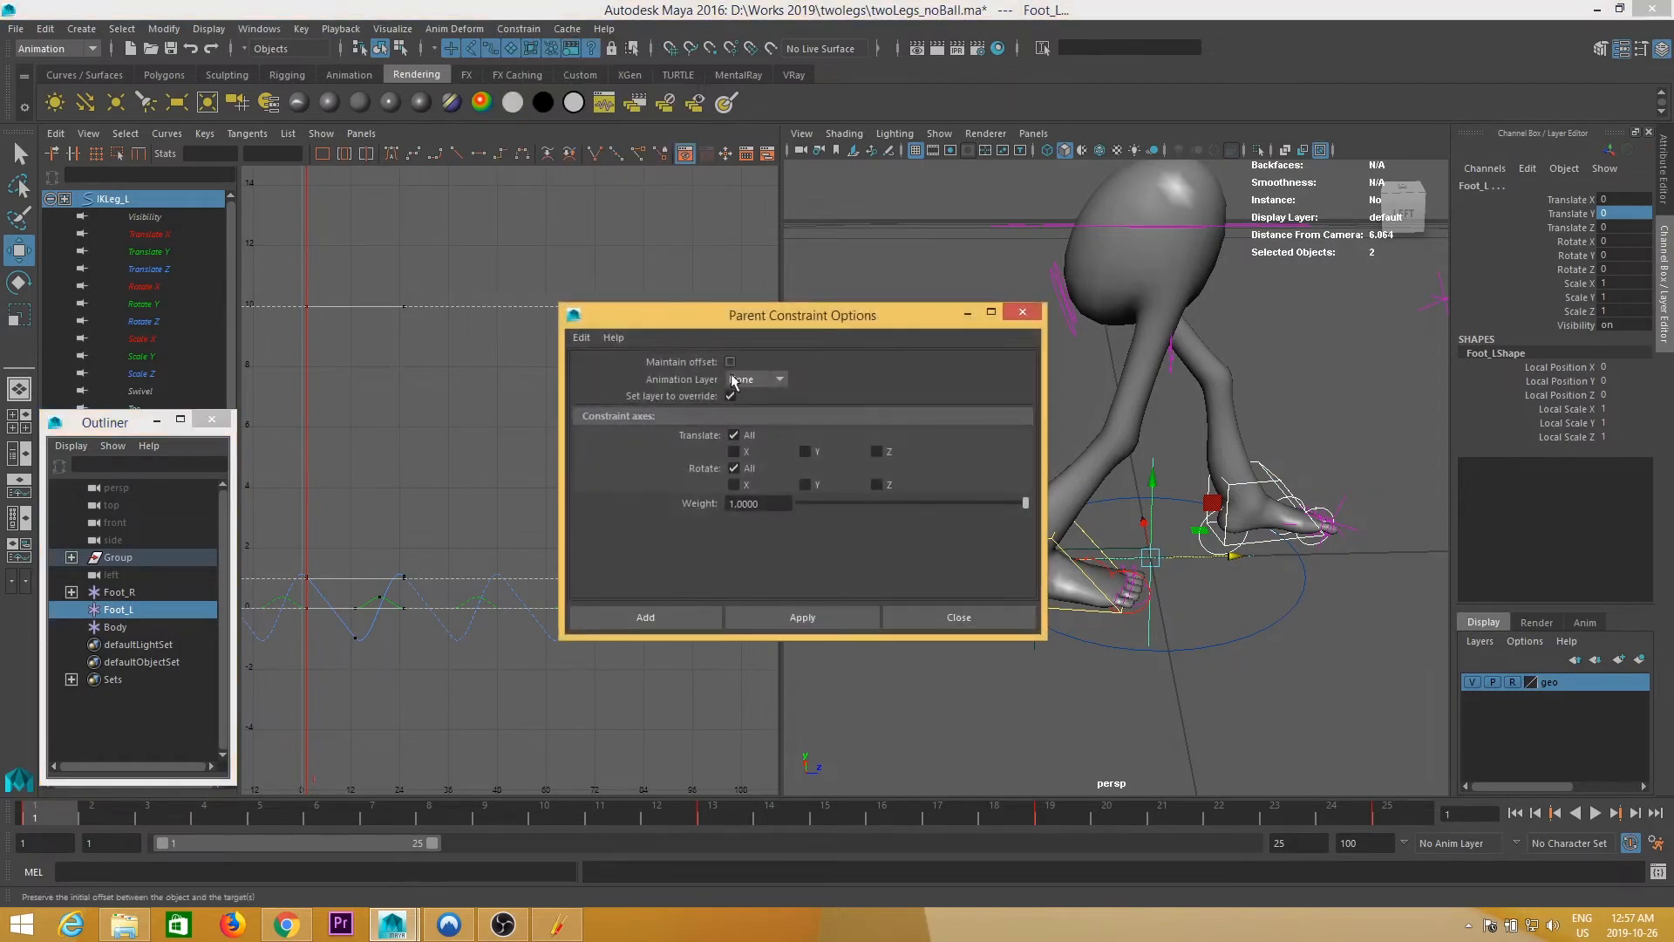
left_click(661, 617)
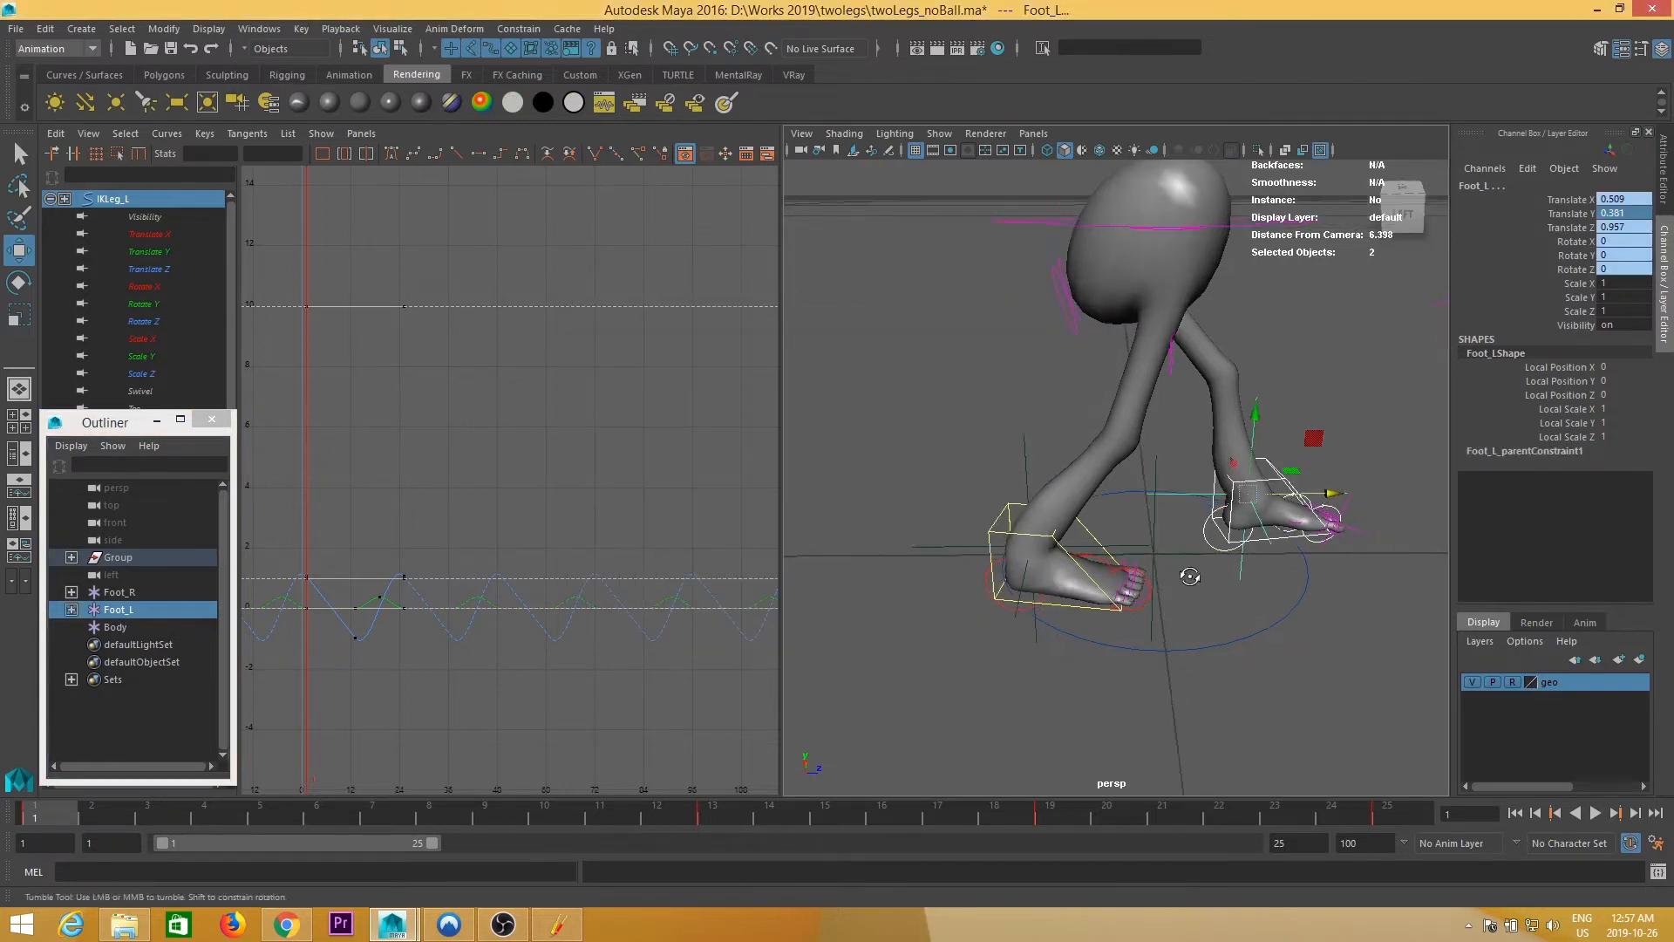
- Parent-constrain the Body locator to the hip control RootX_M with the same constraint options
left_click_drag(1164, 567, 1212, 441, "alt")
left_click(1214, 338)
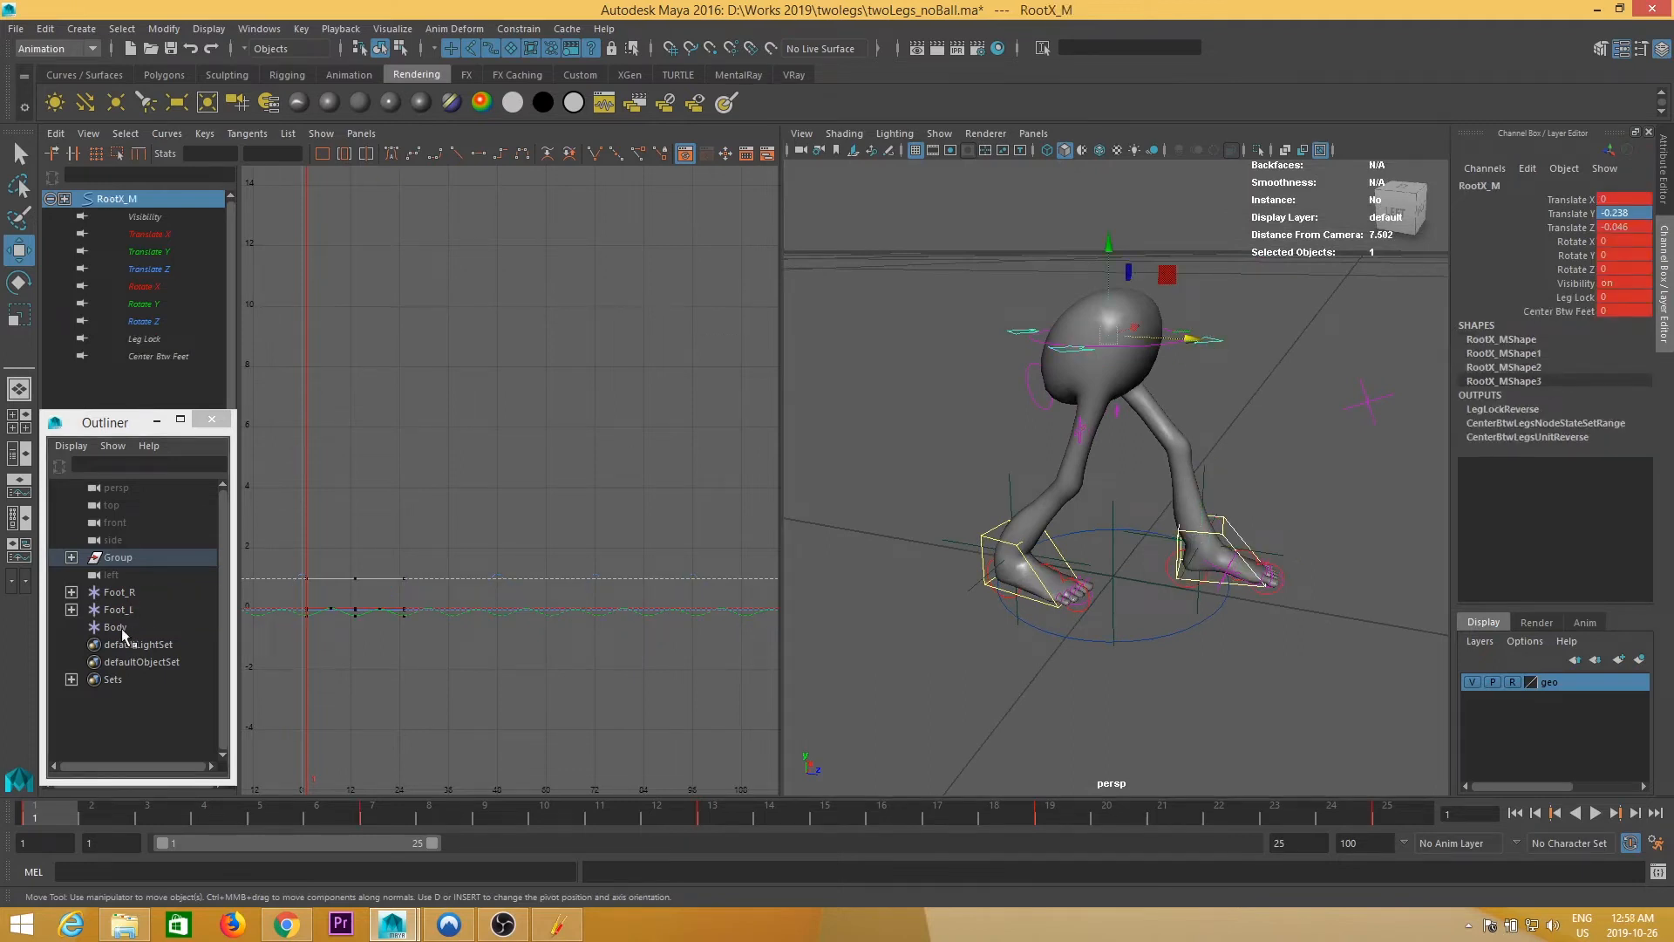
middle_click_drag(122, 626, 124, 628)
left_click(117, 627, "ctrl")
left_click_drag(1277, 471, 1230, 475, "alt")
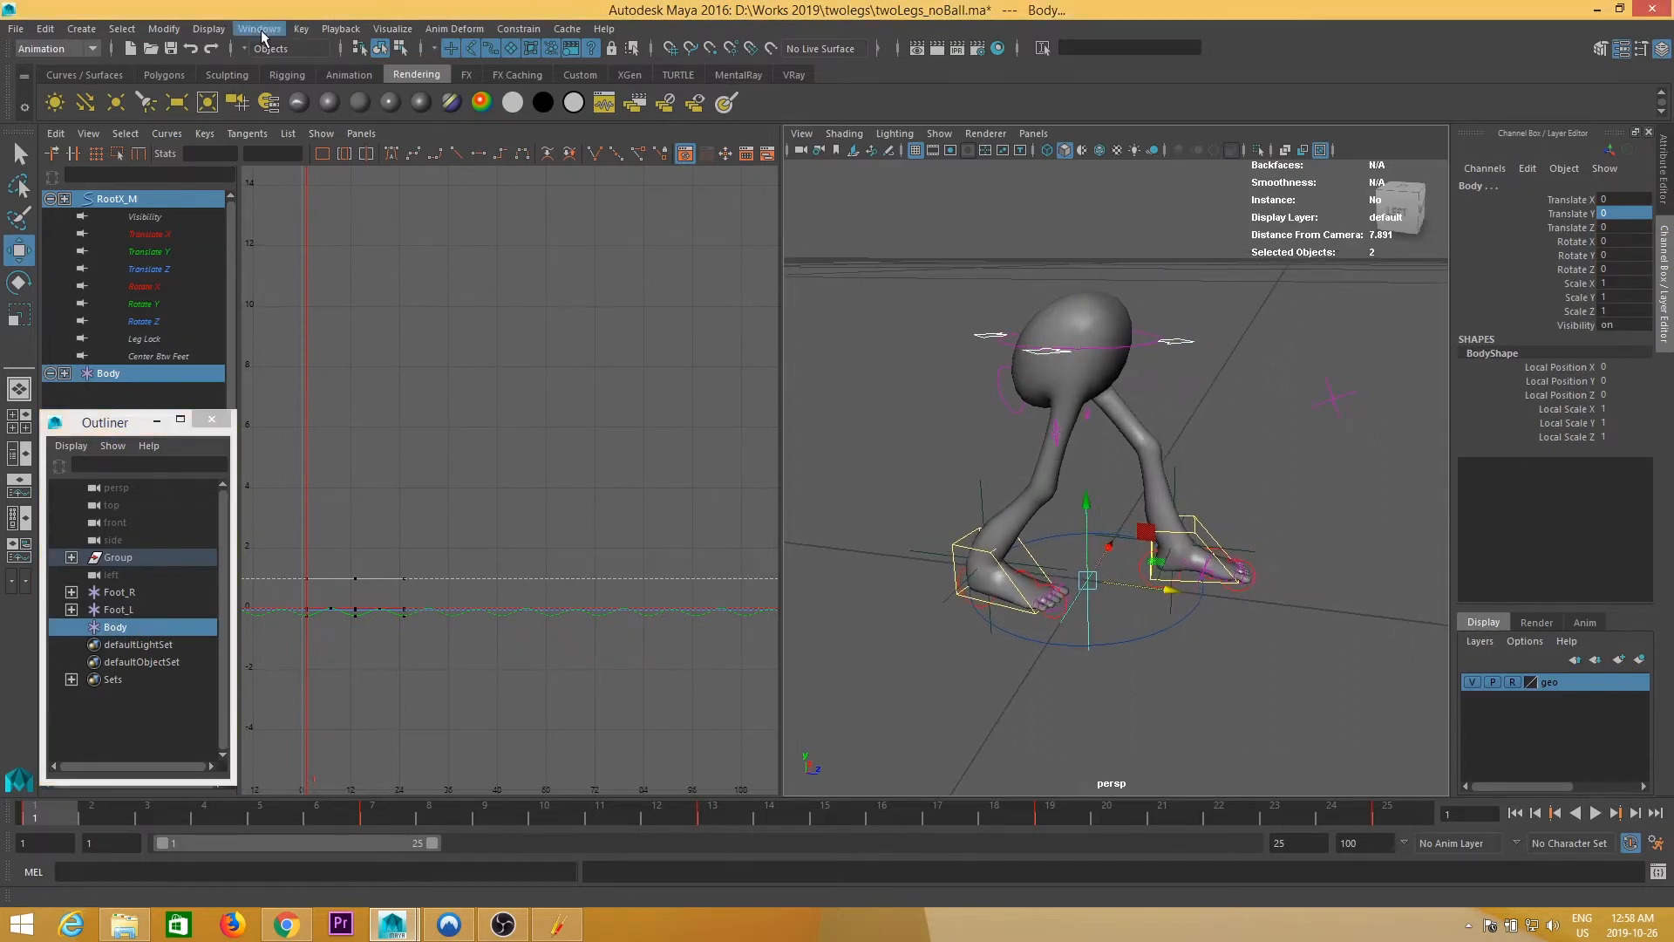
left_click(530, 30)
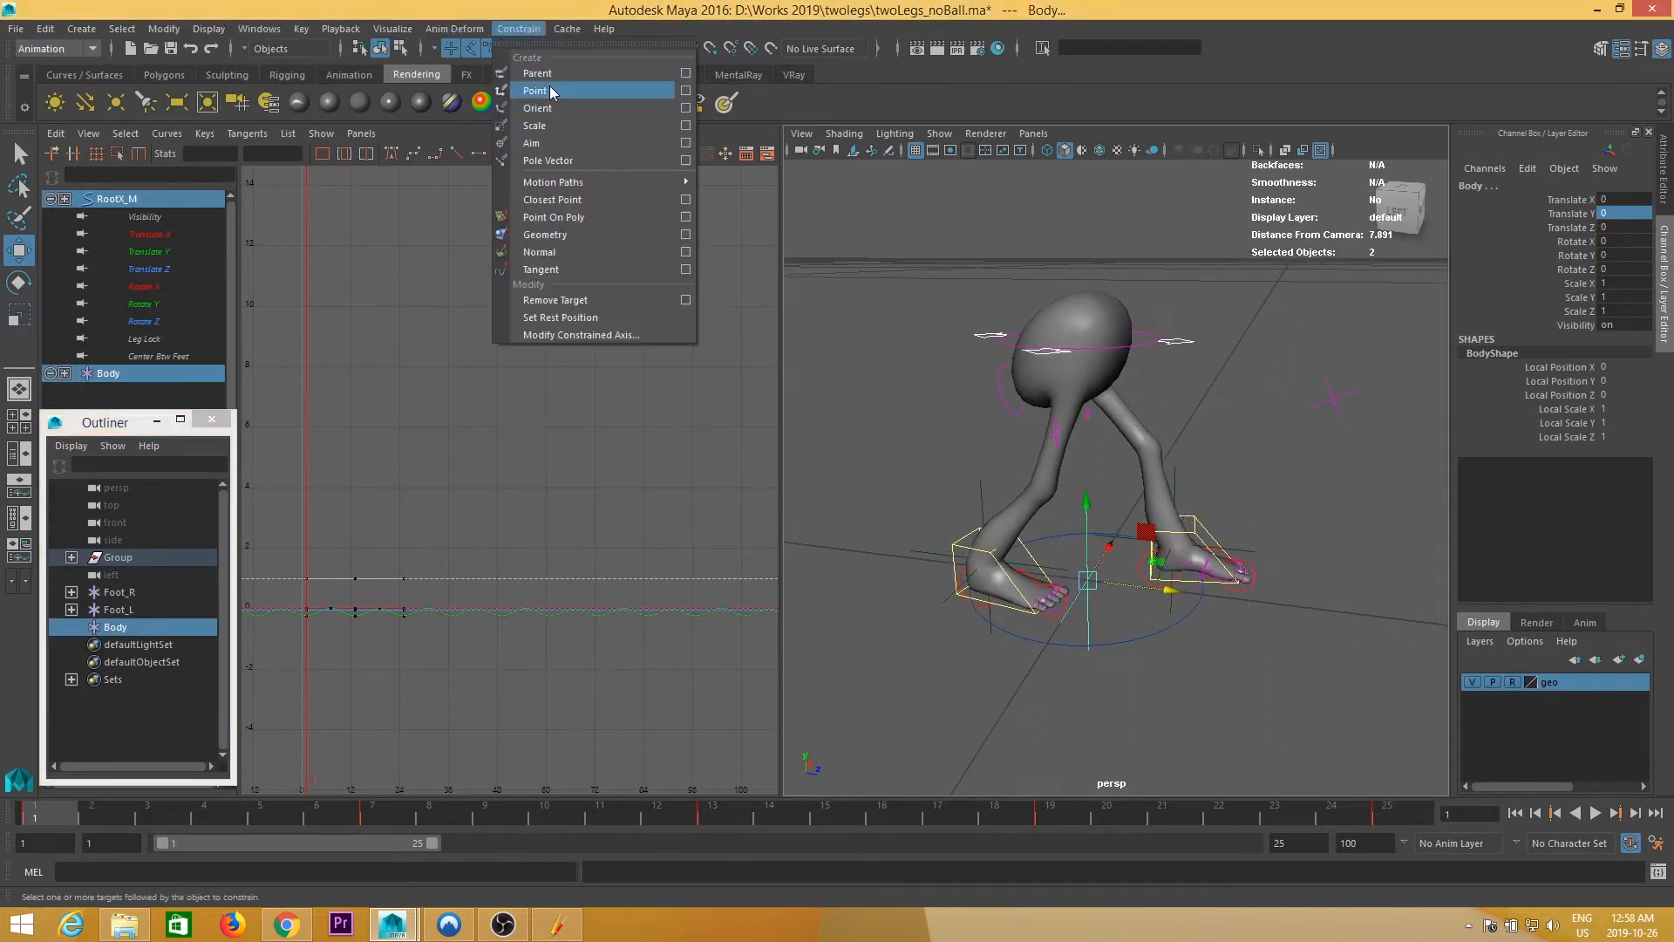
left_click(685, 74)
left_click(645, 616)
- Play the walk to check that the three locators follow their controls, and stop the playback
left_click_drag(1090, 567, 1036, 577, "alt")
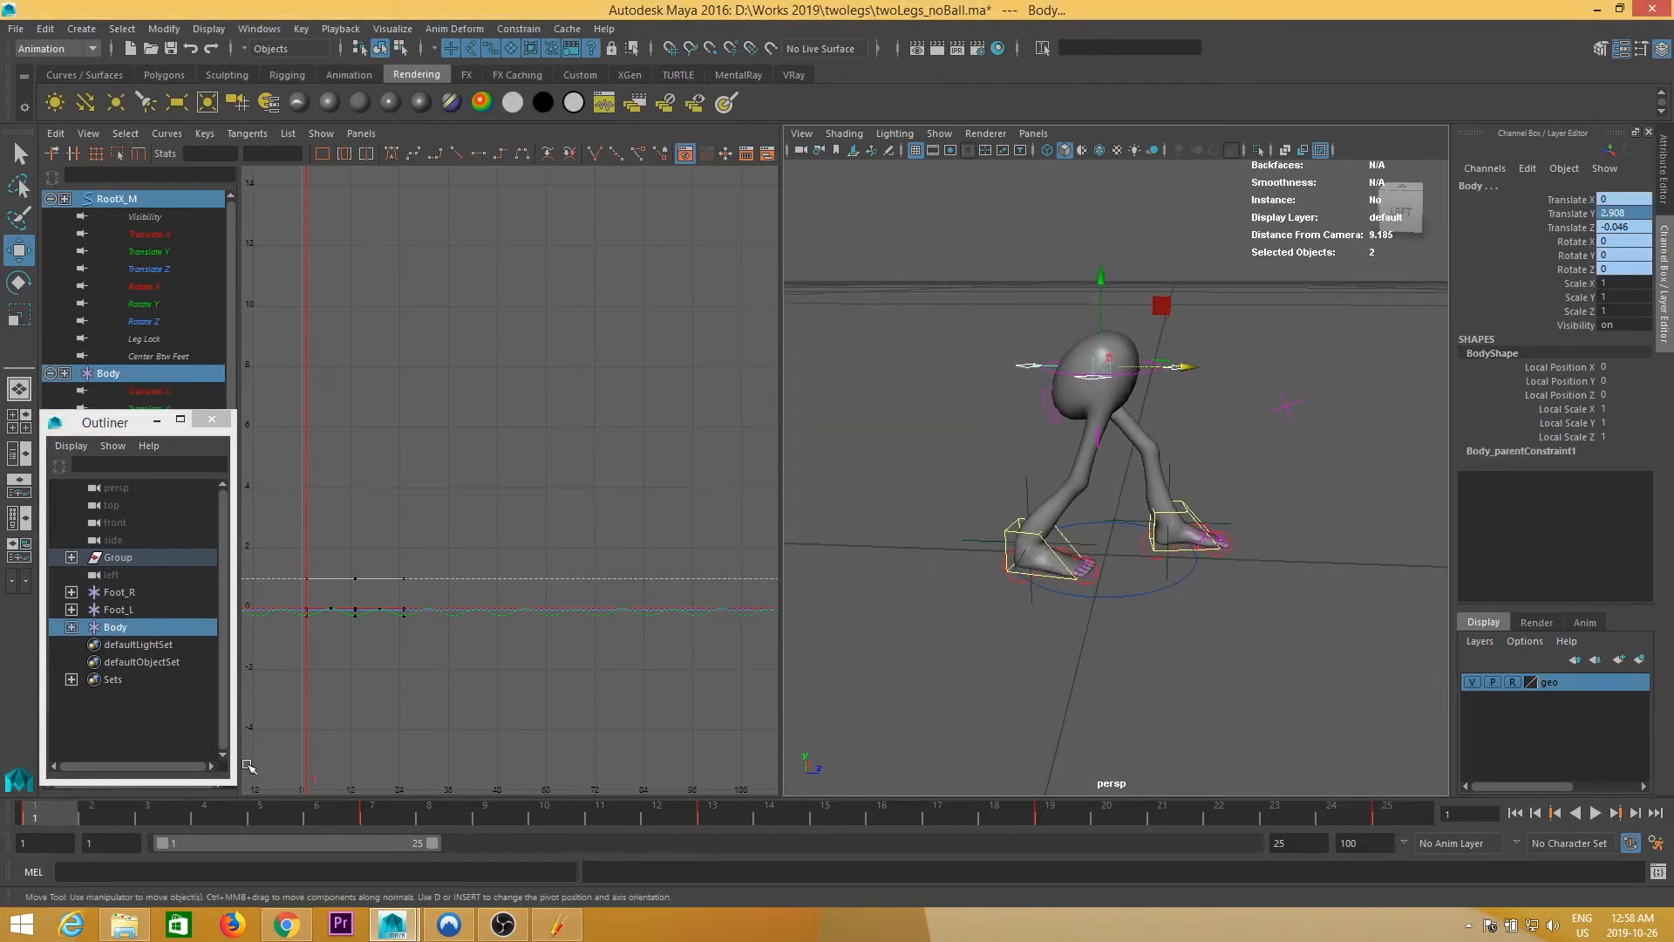
key("alt+v")
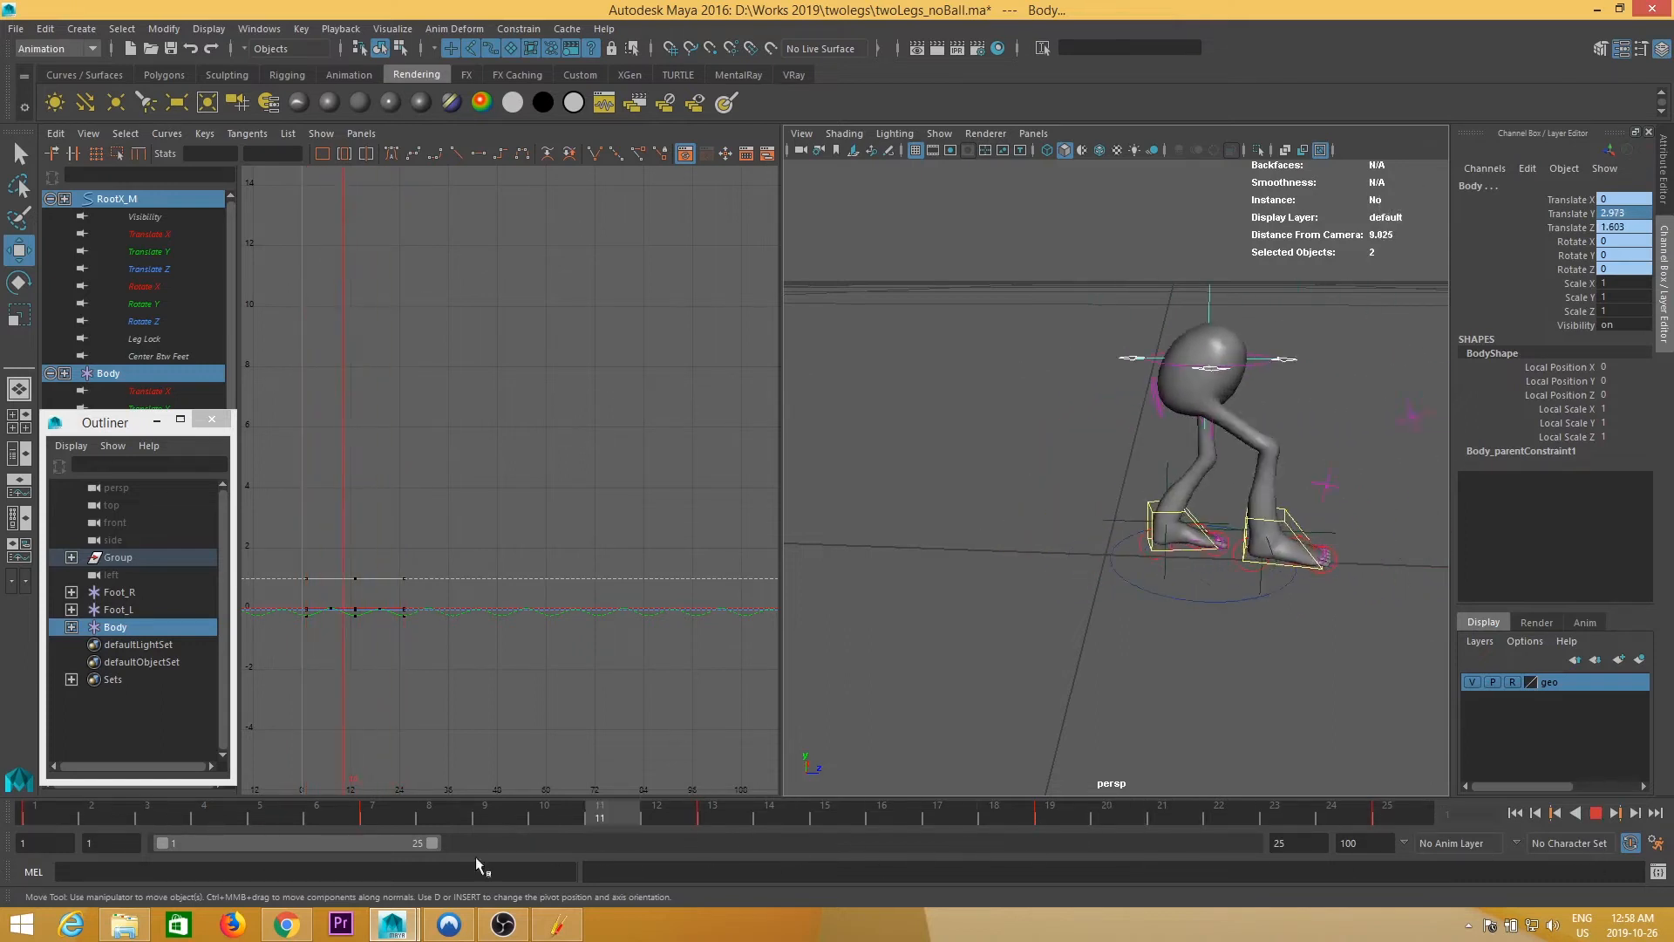
key("alt+v")
right_click_drag(1213, 564, 1147, 643, "alt")
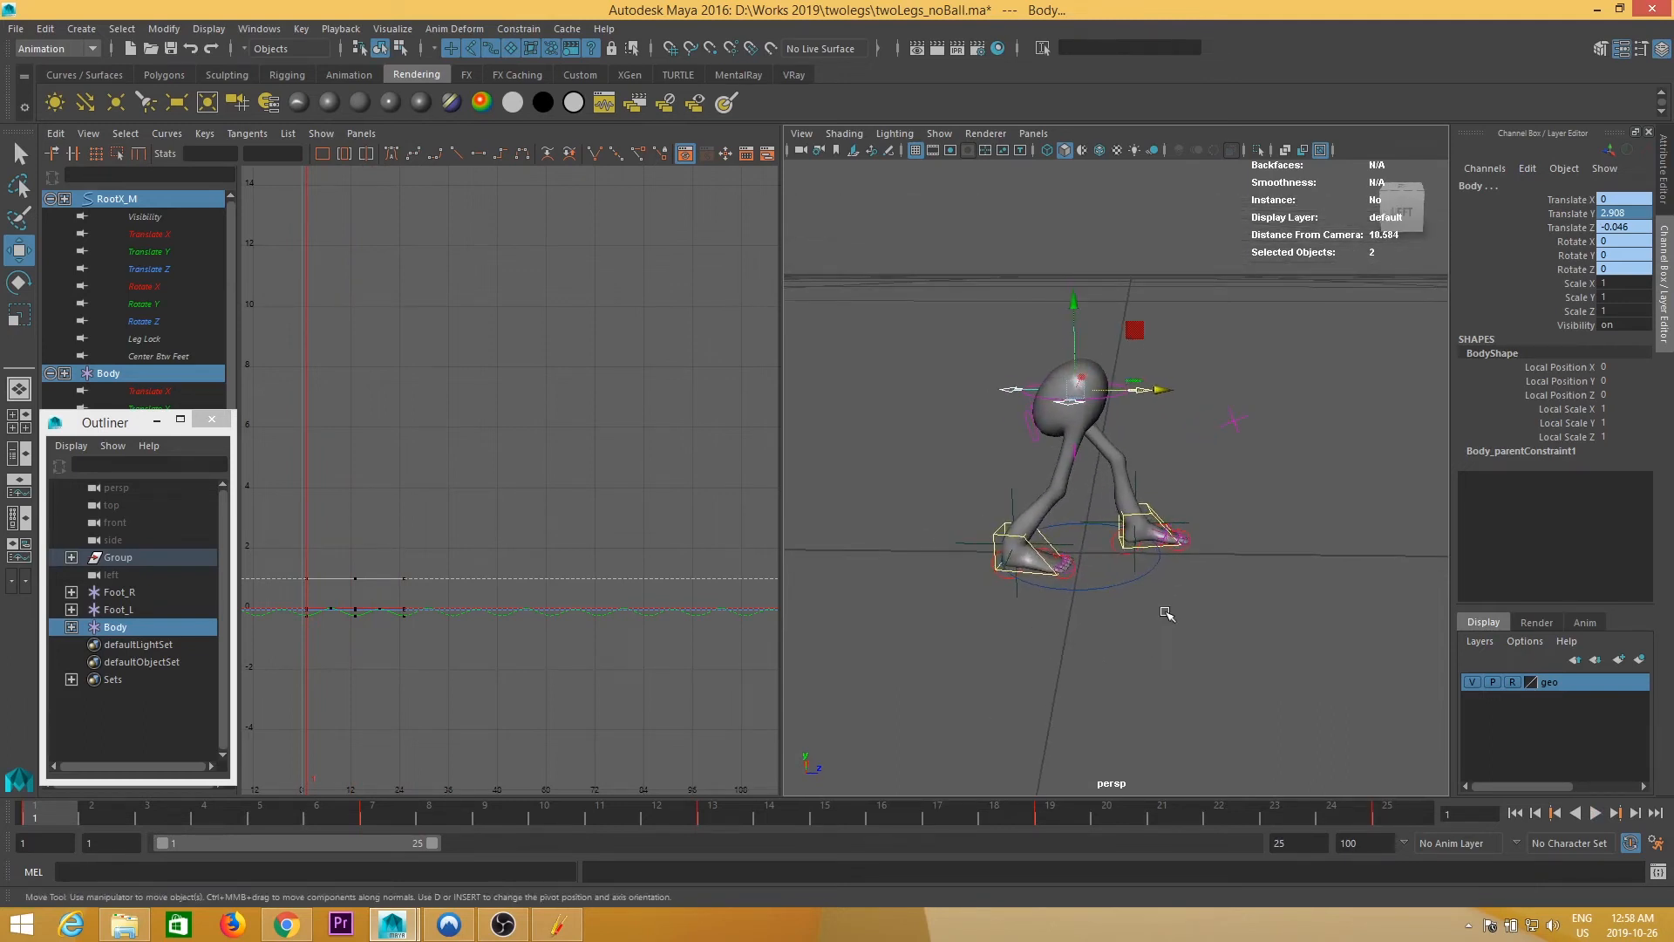
- Select the Foot_R, Foot_L and Body locators and reset the Bake Simulation options to their defaults
left_click(128, 595)
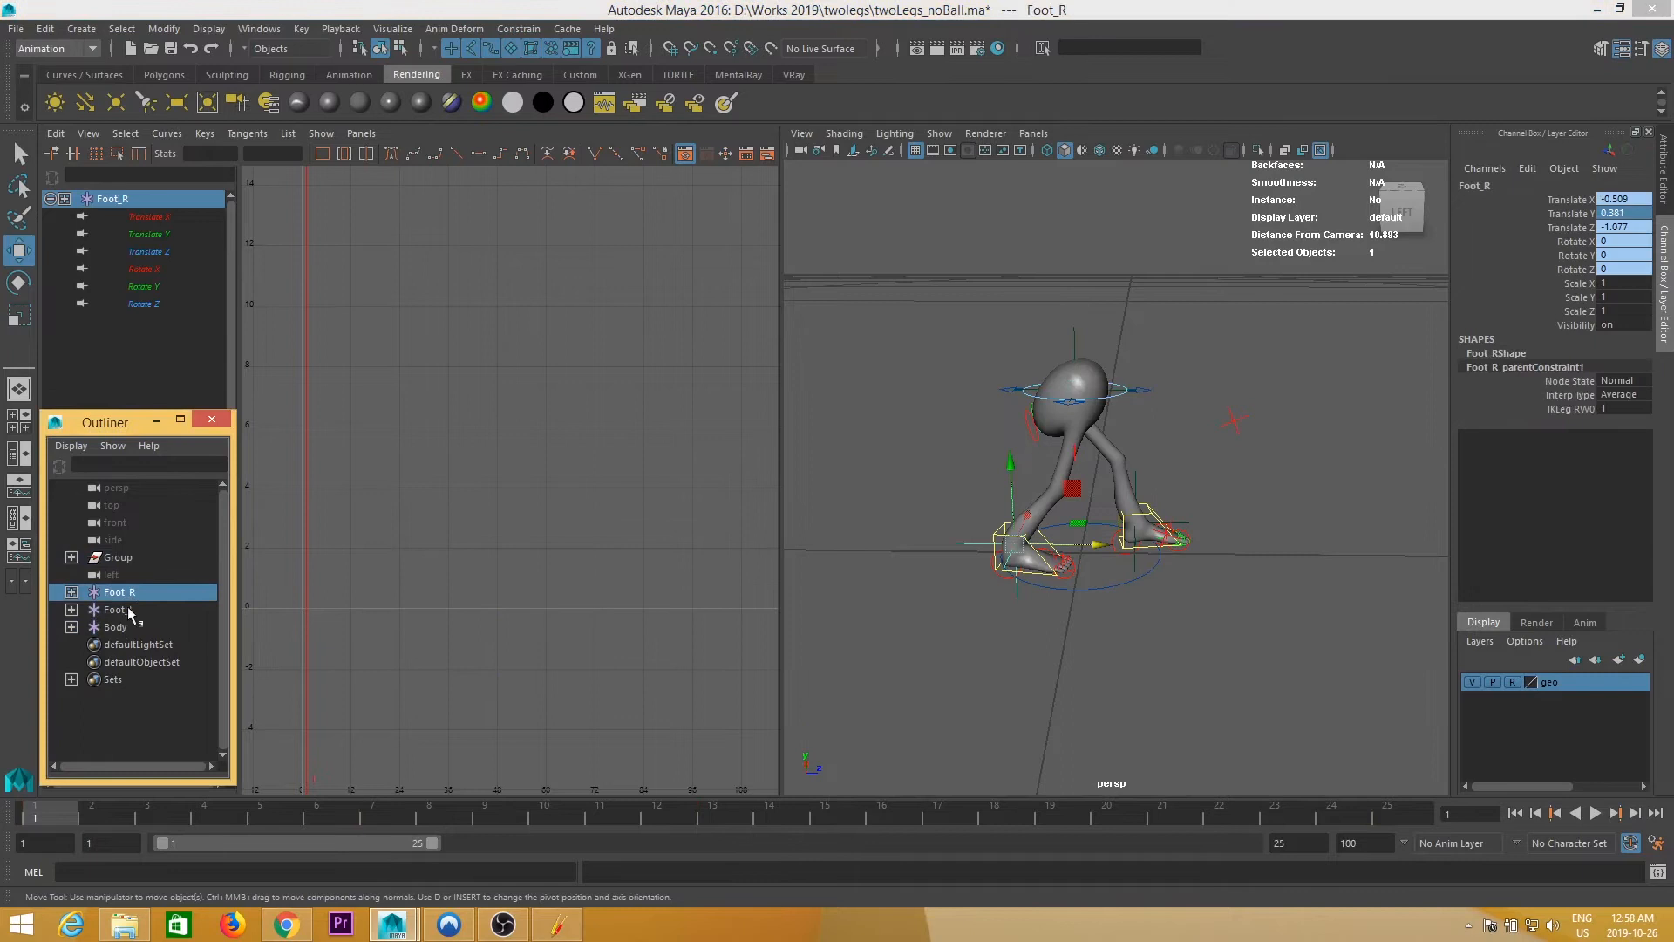
left_click(129, 626, "shift")
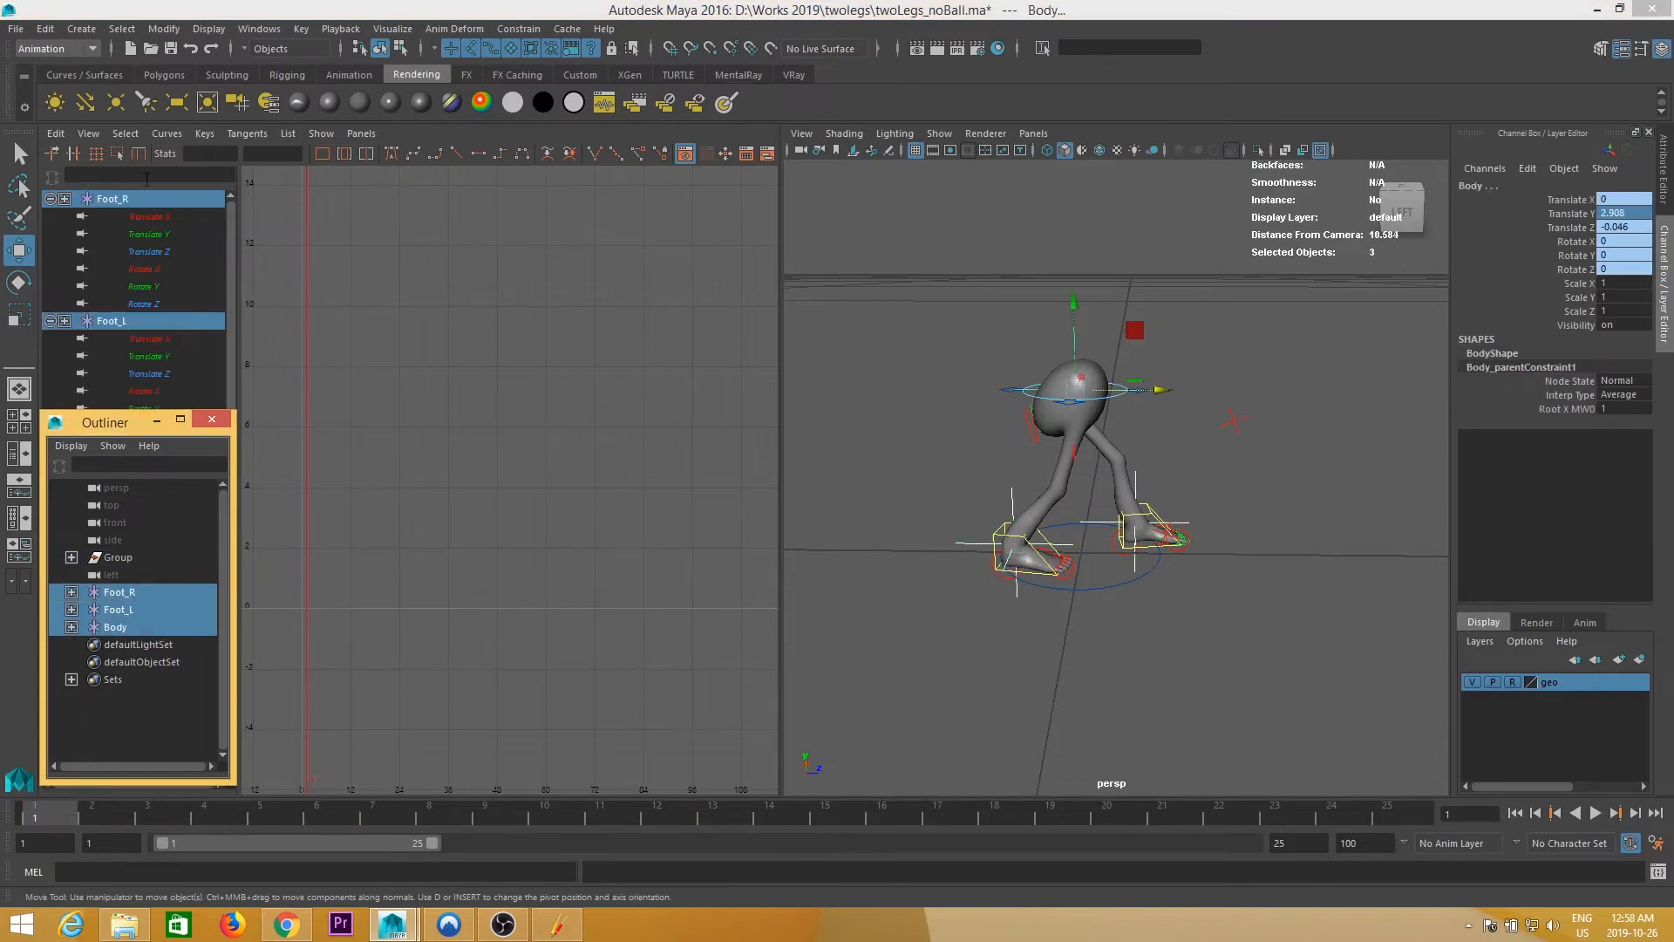
left_click(44, 28)
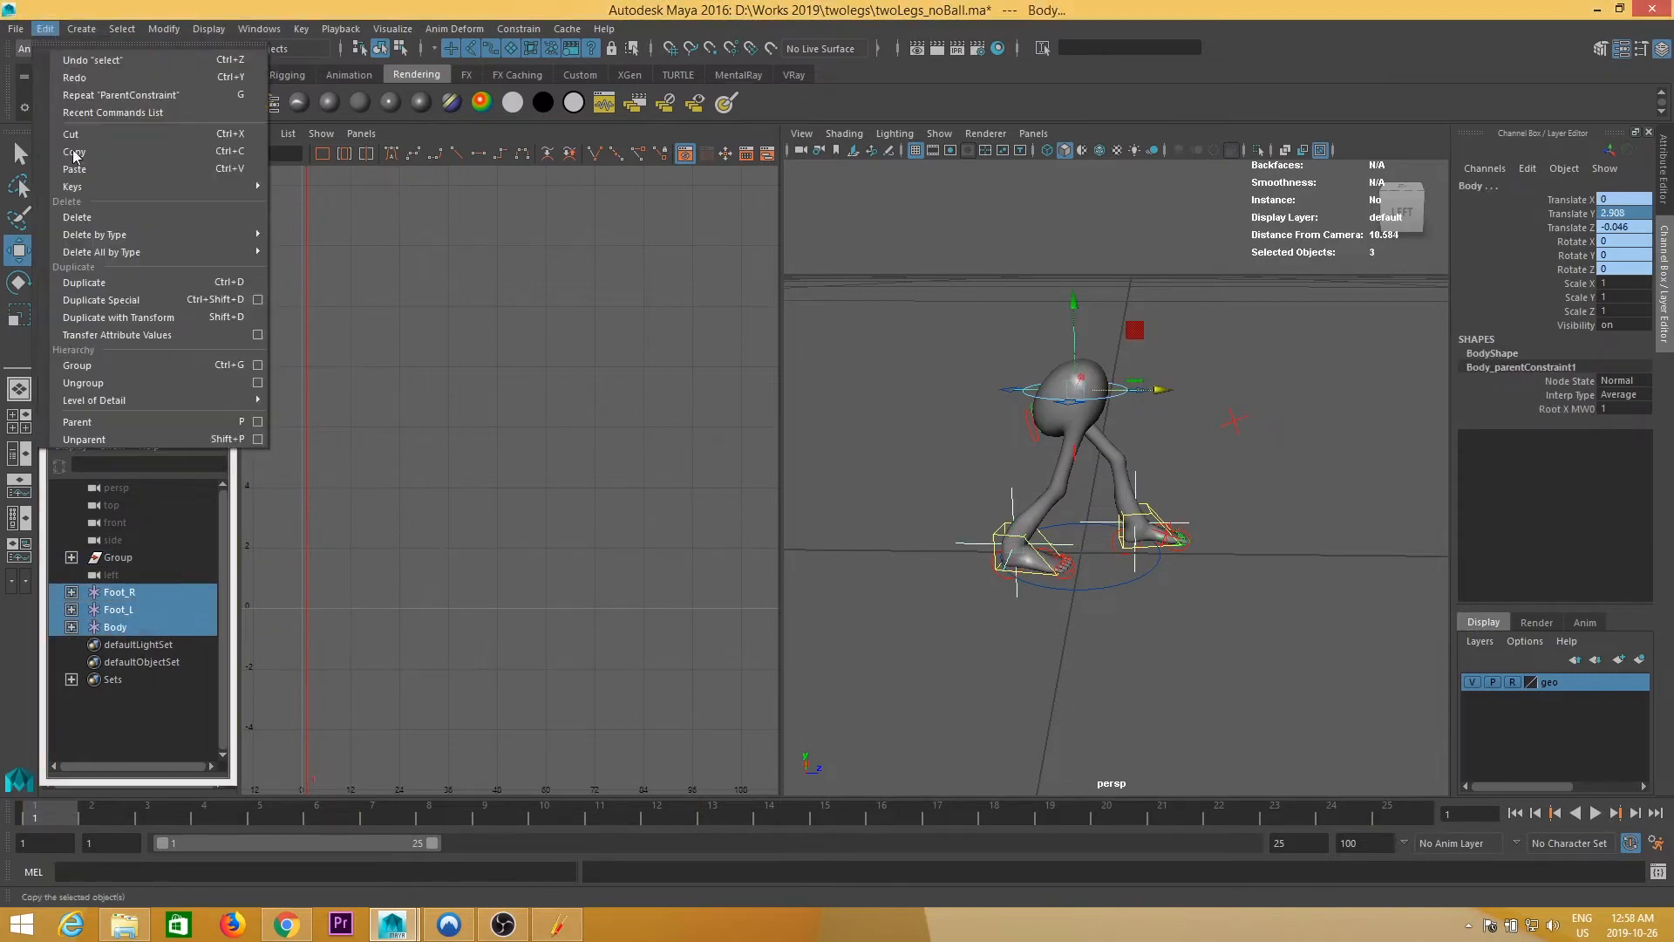
mouse_move(92, 189)
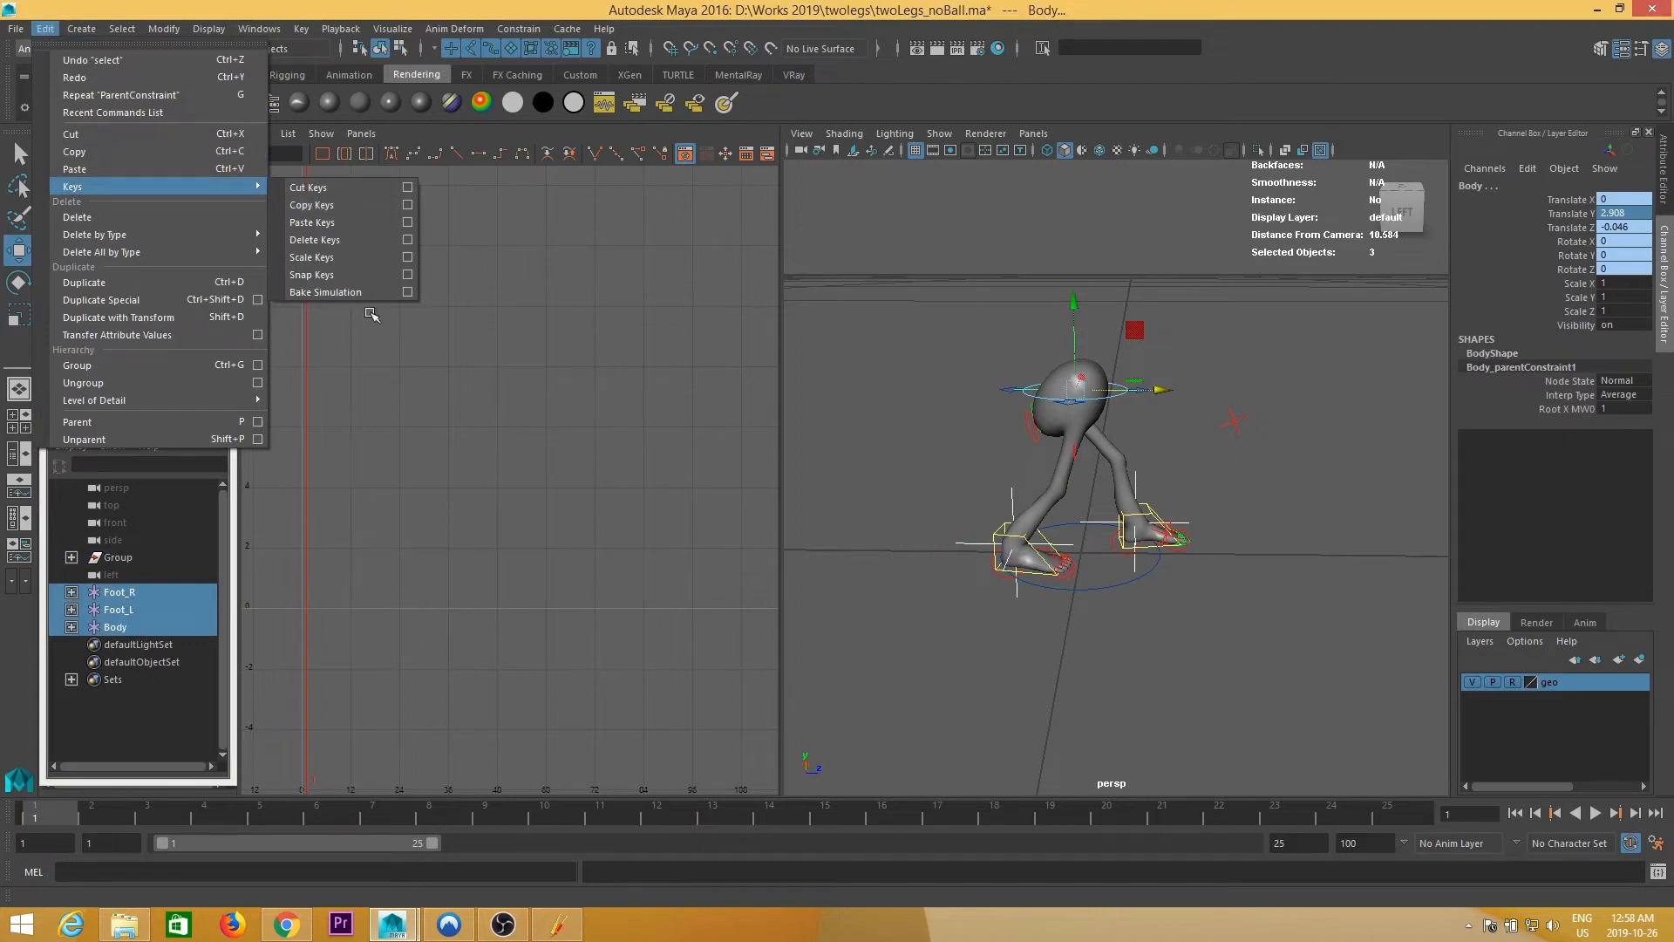
left_click(407, 292)
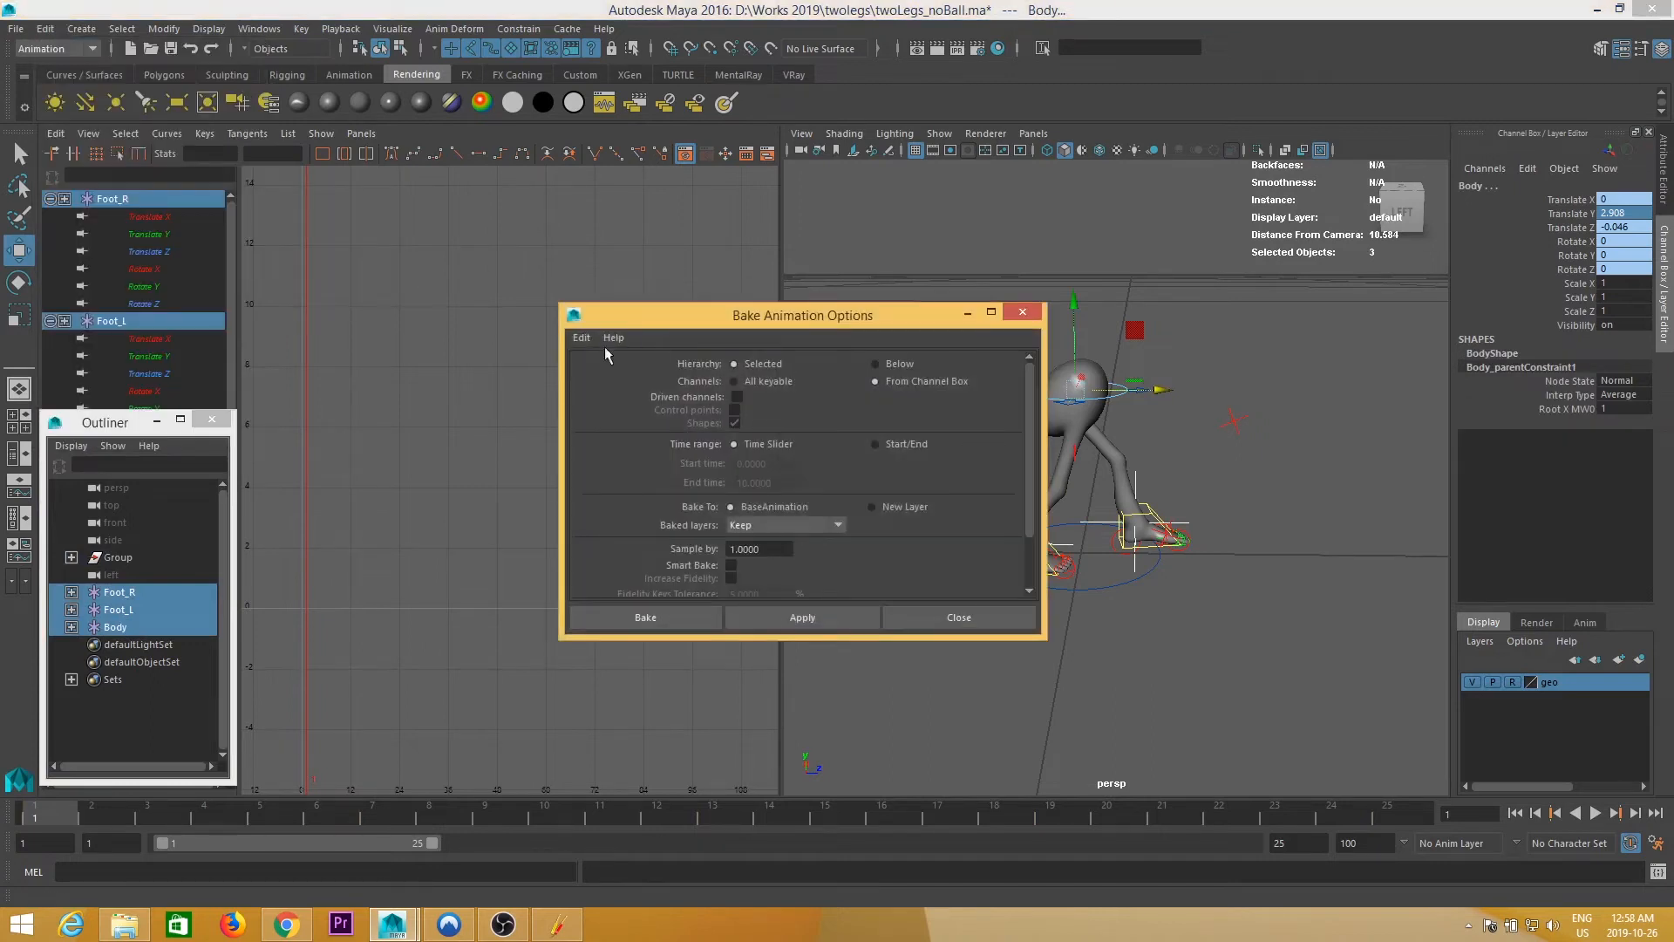
left_click(583, 338)
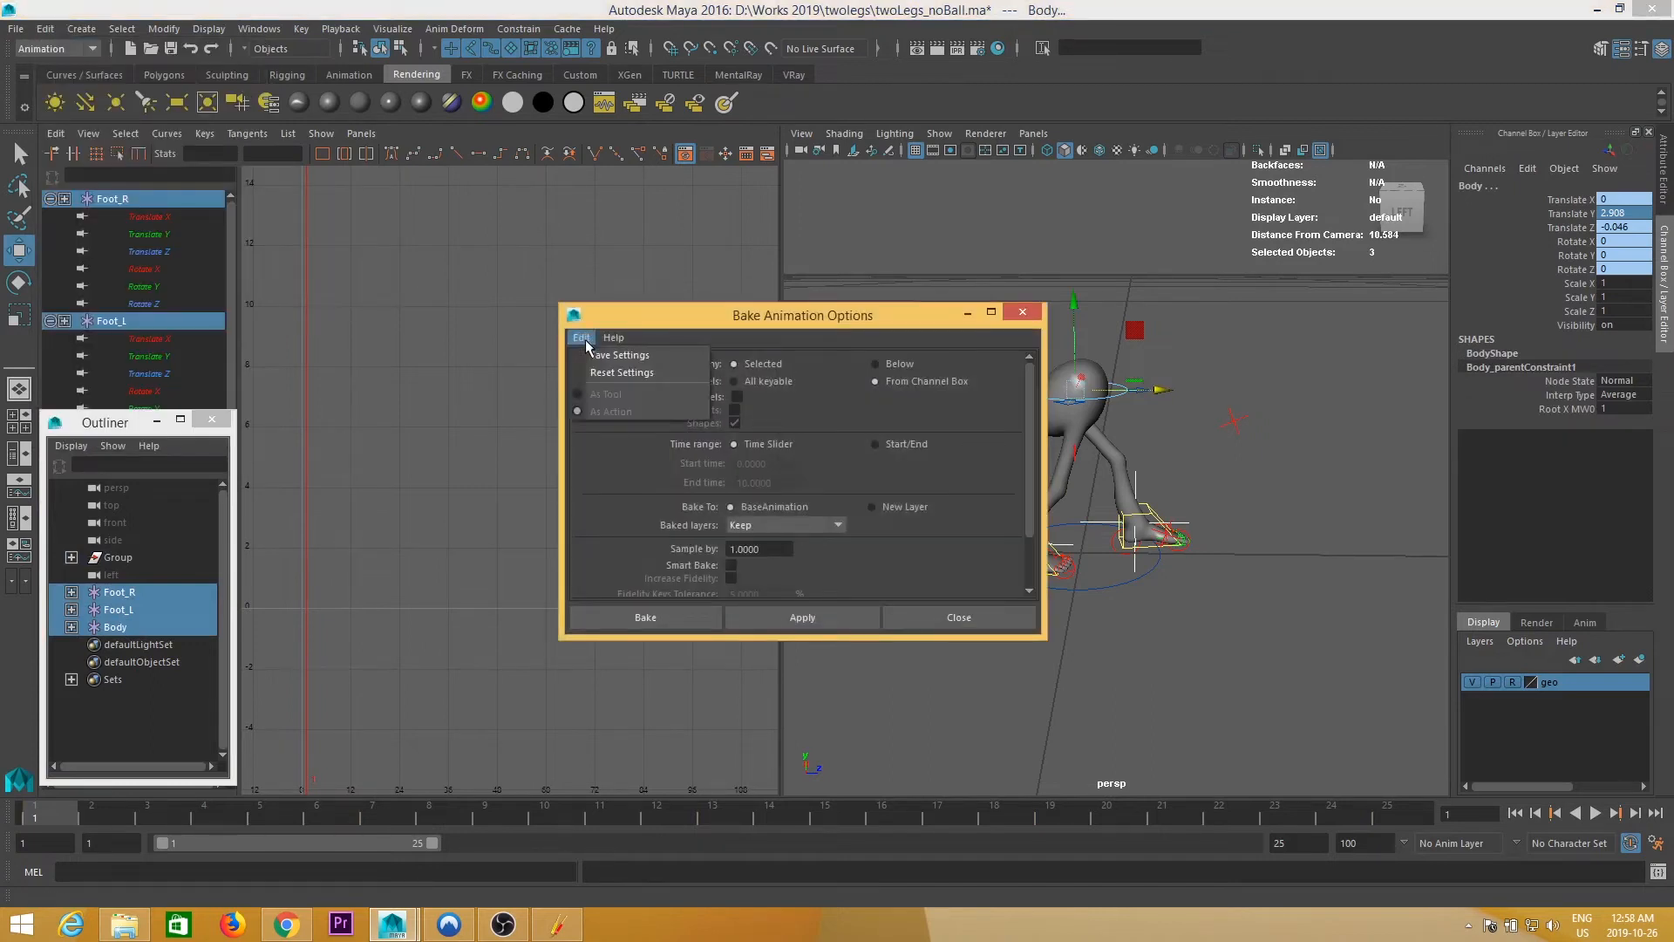
left_click(613, 373)
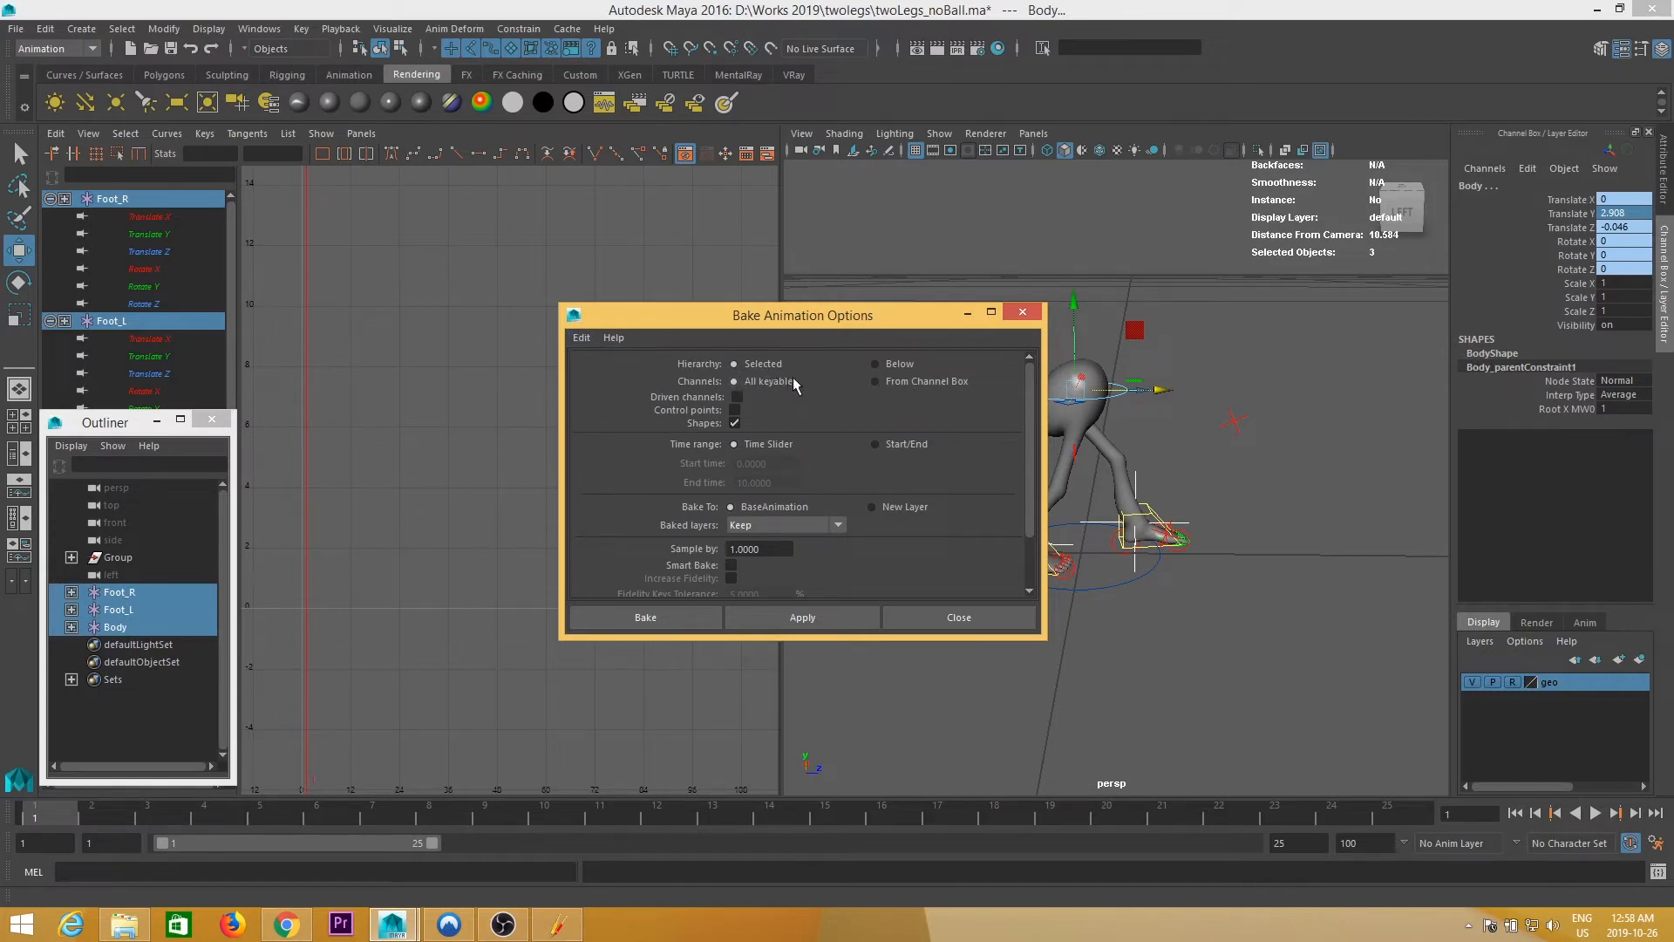
- Bake only the Translate and Rotate channels of the three locators, taking channels From Channel Box over the Time Slider range
left_click_drag(1583, 203, 1582, 270)
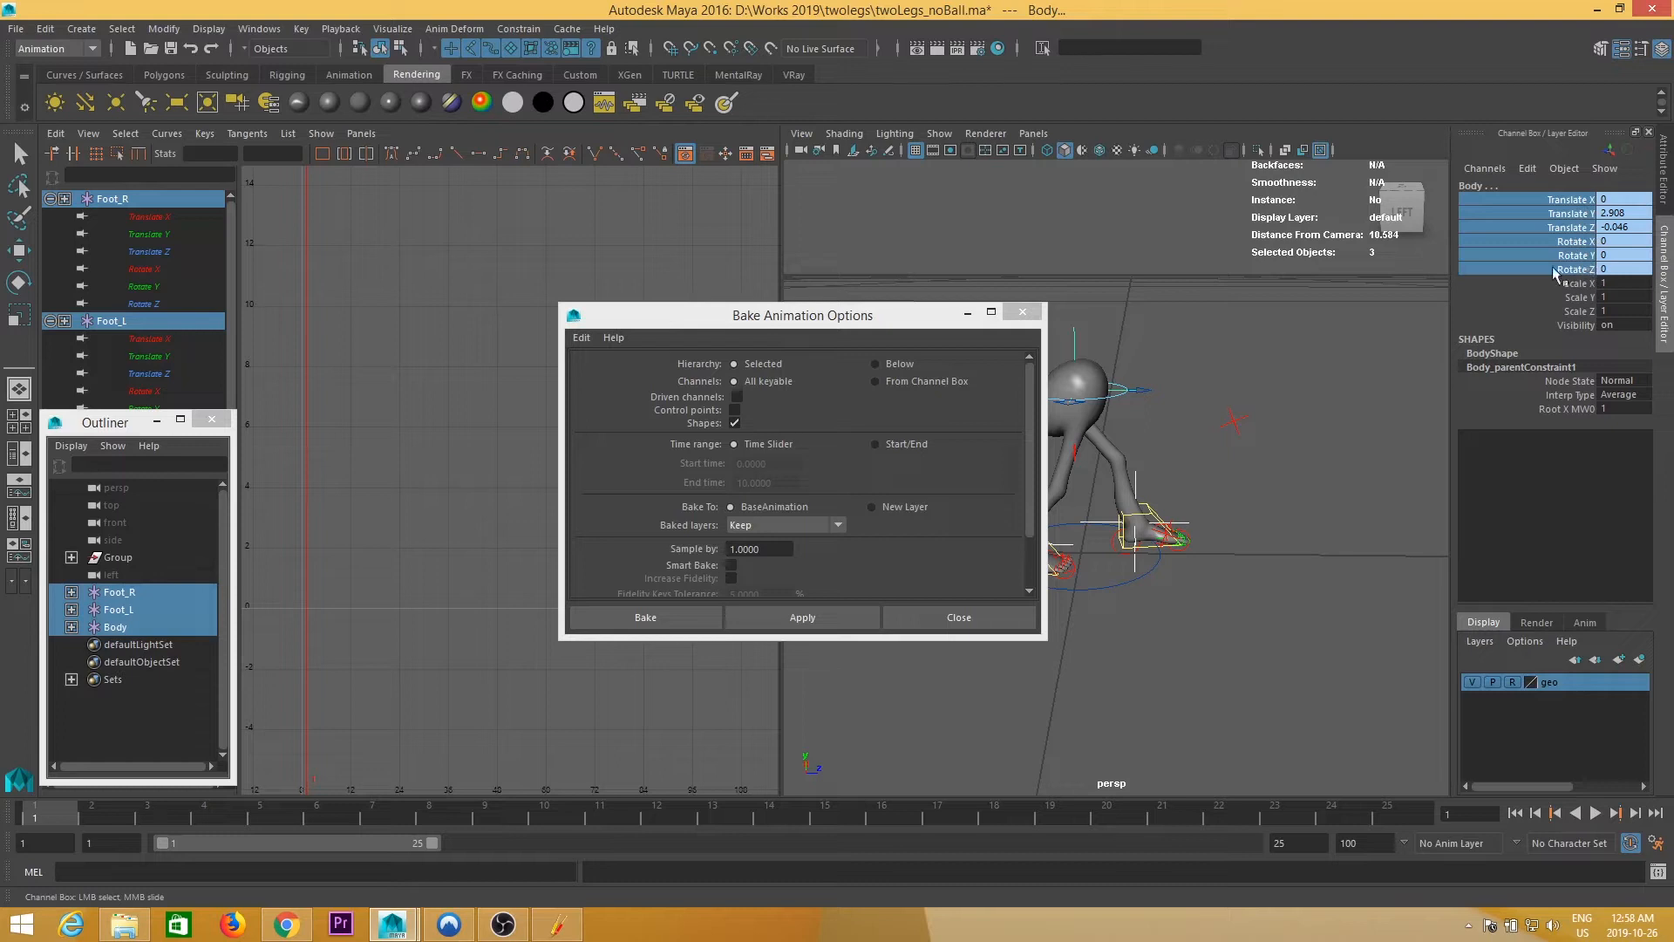
left_click(876, 382)
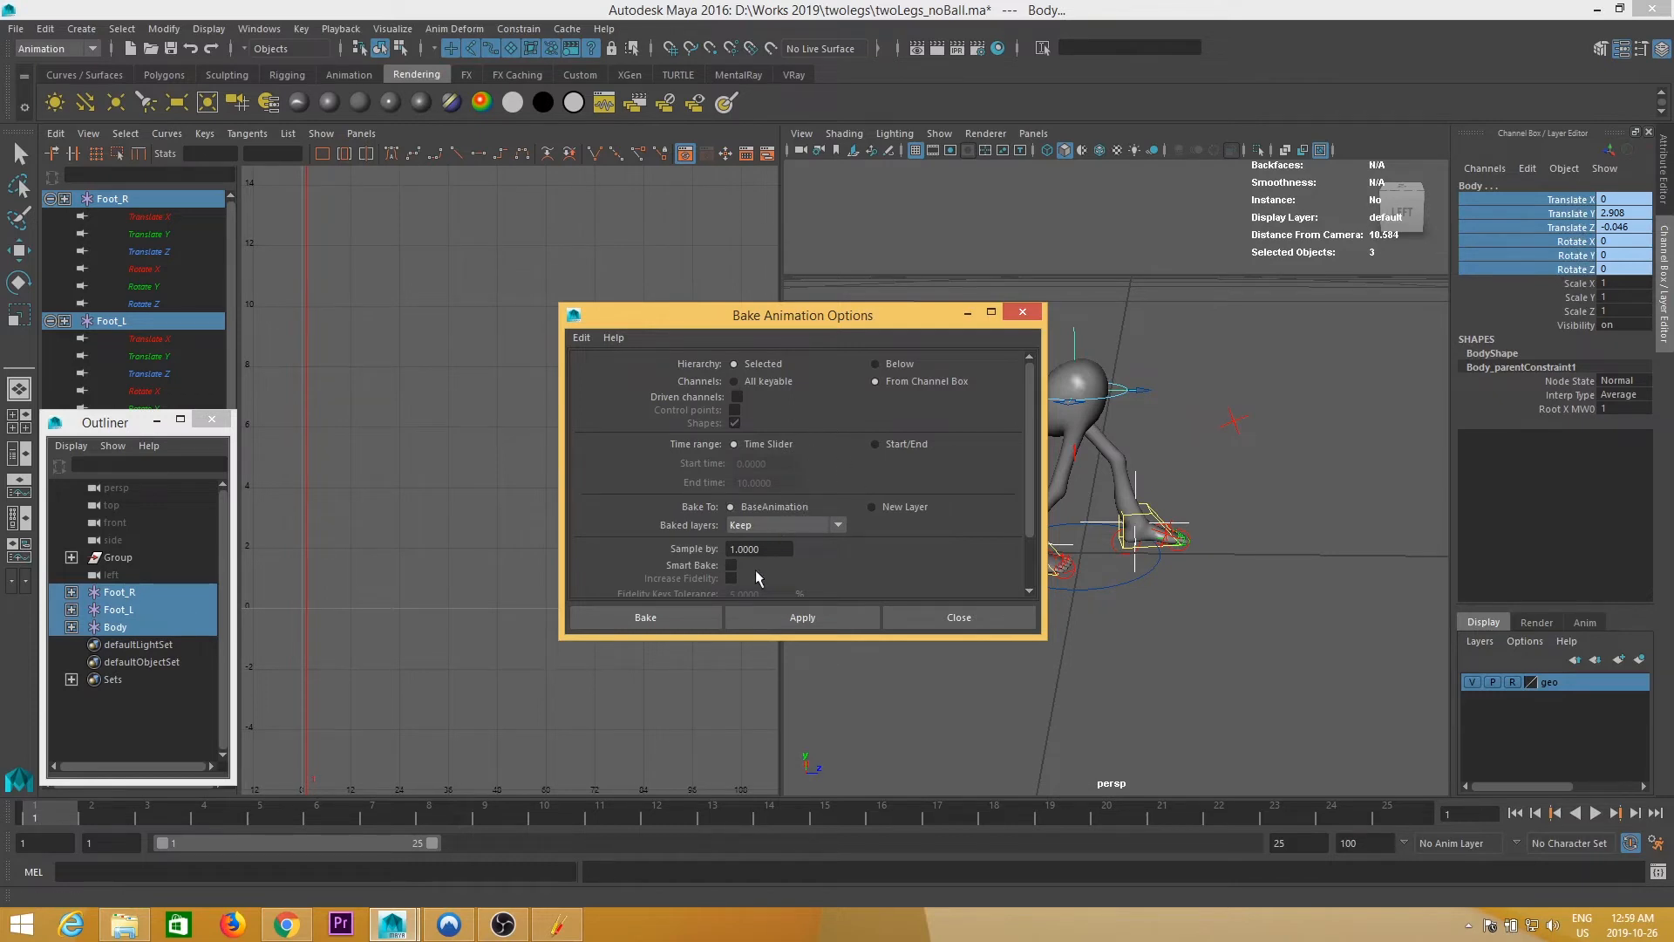
left_click(668, 619)
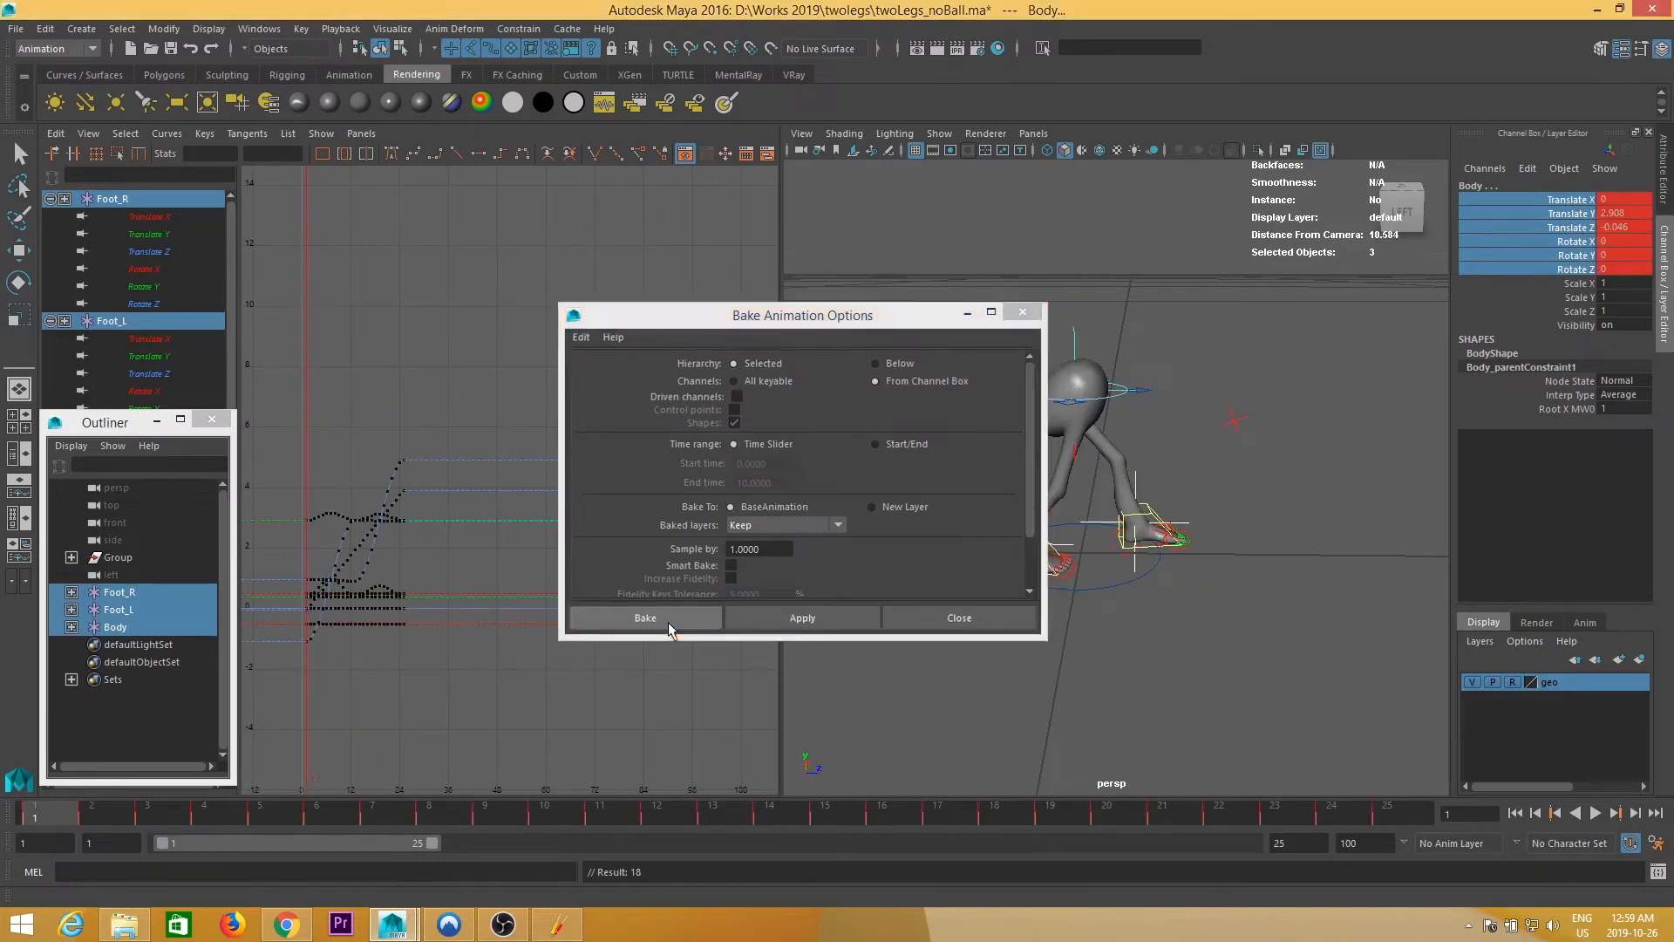
- Examine the baked curves, play the walk to check the locators, and return to the first frame
middle_click_drag(1067, 571, 1119, 572, "alt")
right_click_drag(1120, 572, 1218, 606, "alt")
middle_click_drag(441, 620, 560, 561, "alt")
right_click_drag(561, 561, 609, 509, "alt")
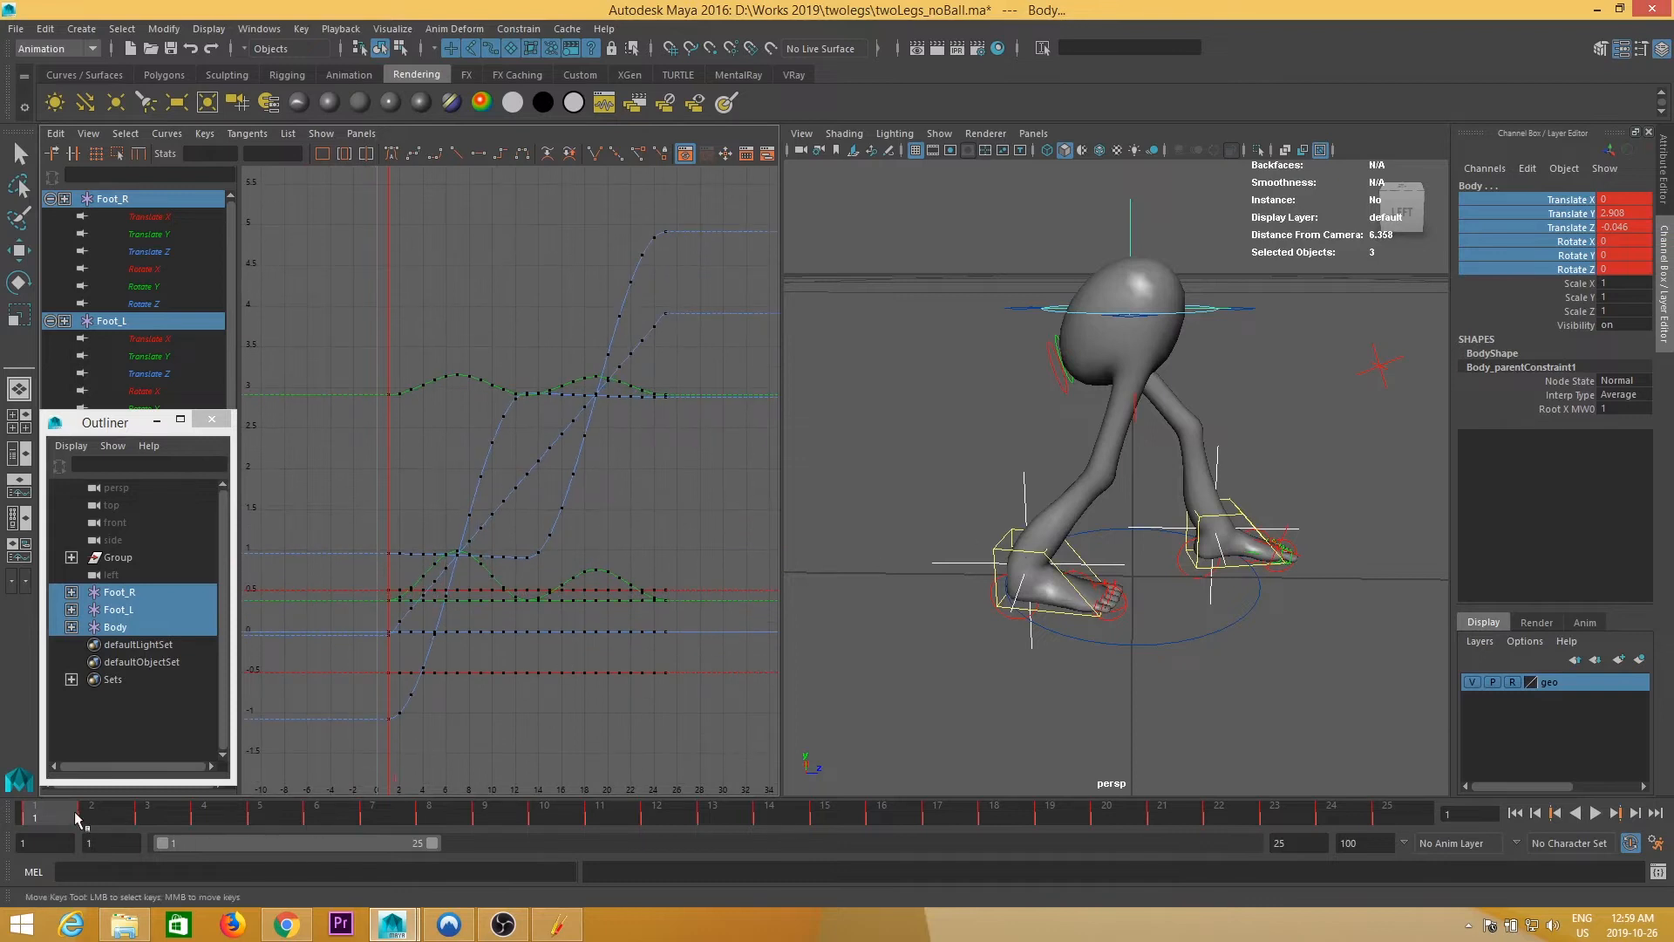
key("alt+v")
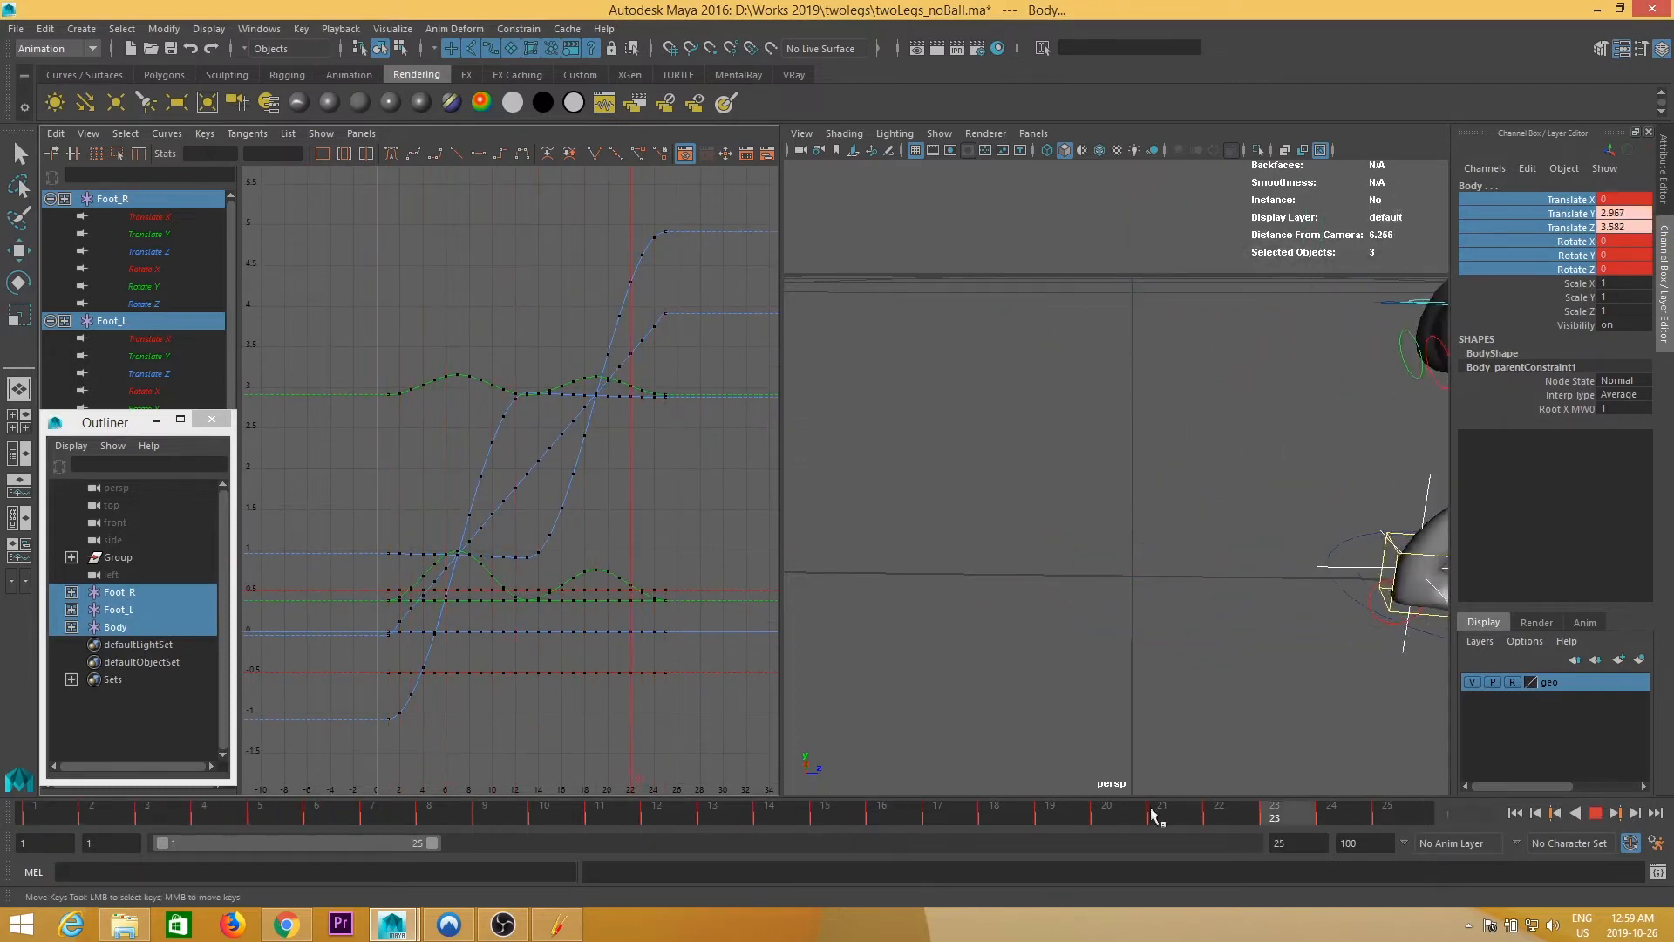
key("alt+v")
key("alt+shift+v")
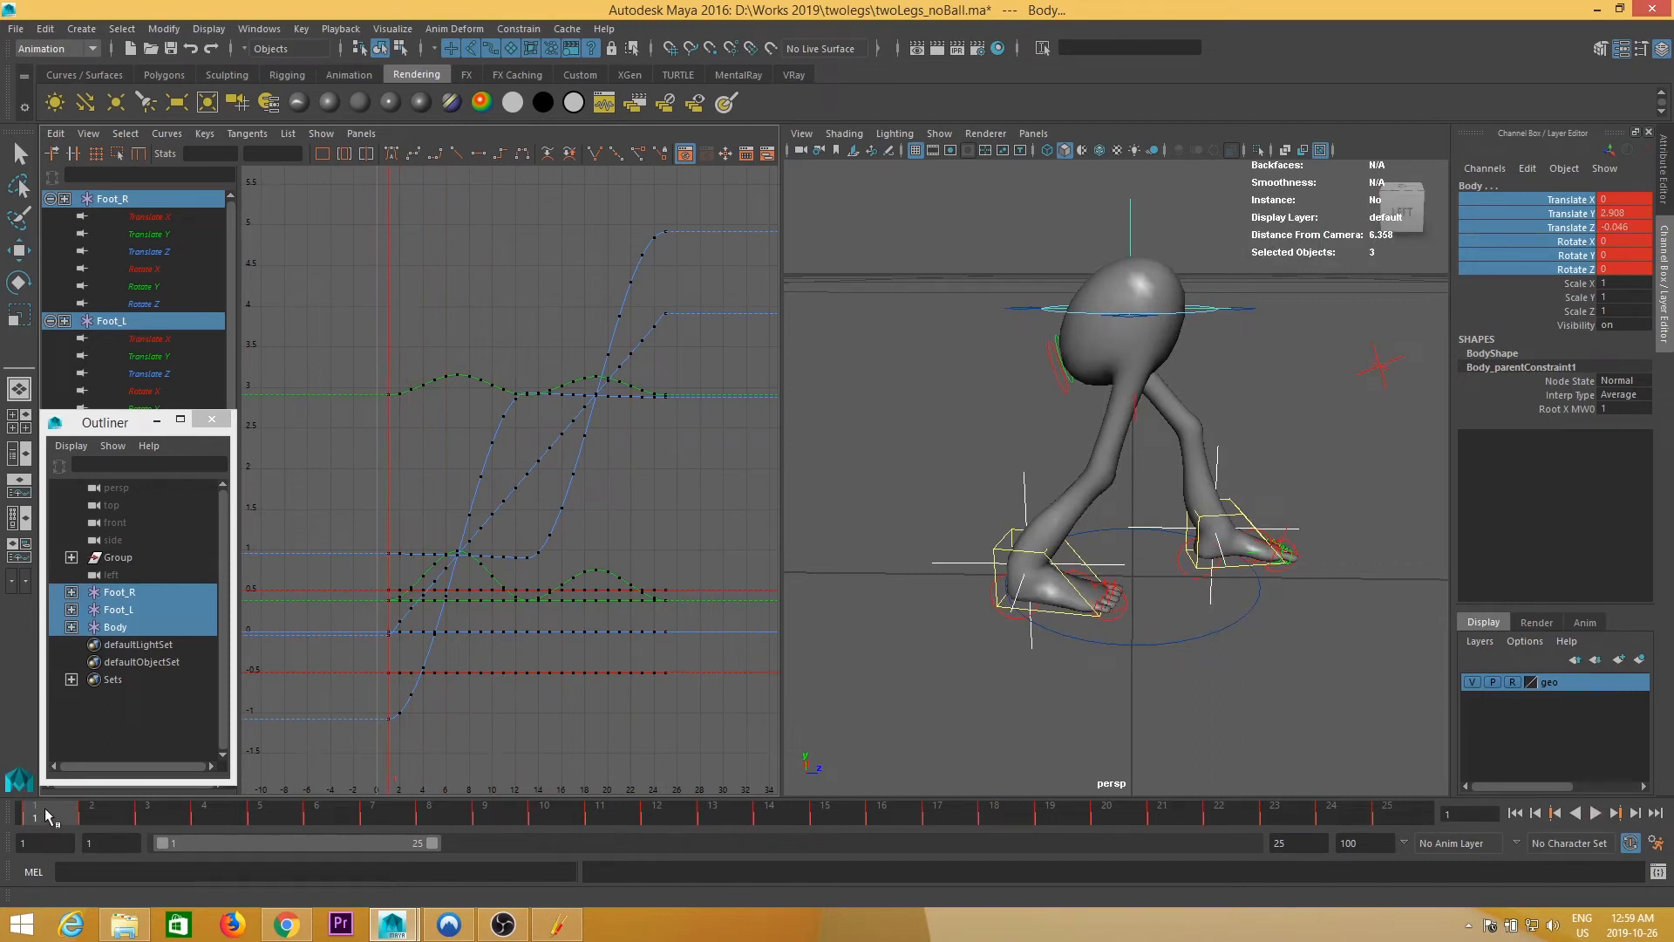
- Delete the parent constraints under the Foot_R, Foot_L and Body locators
left_click(71, 592)
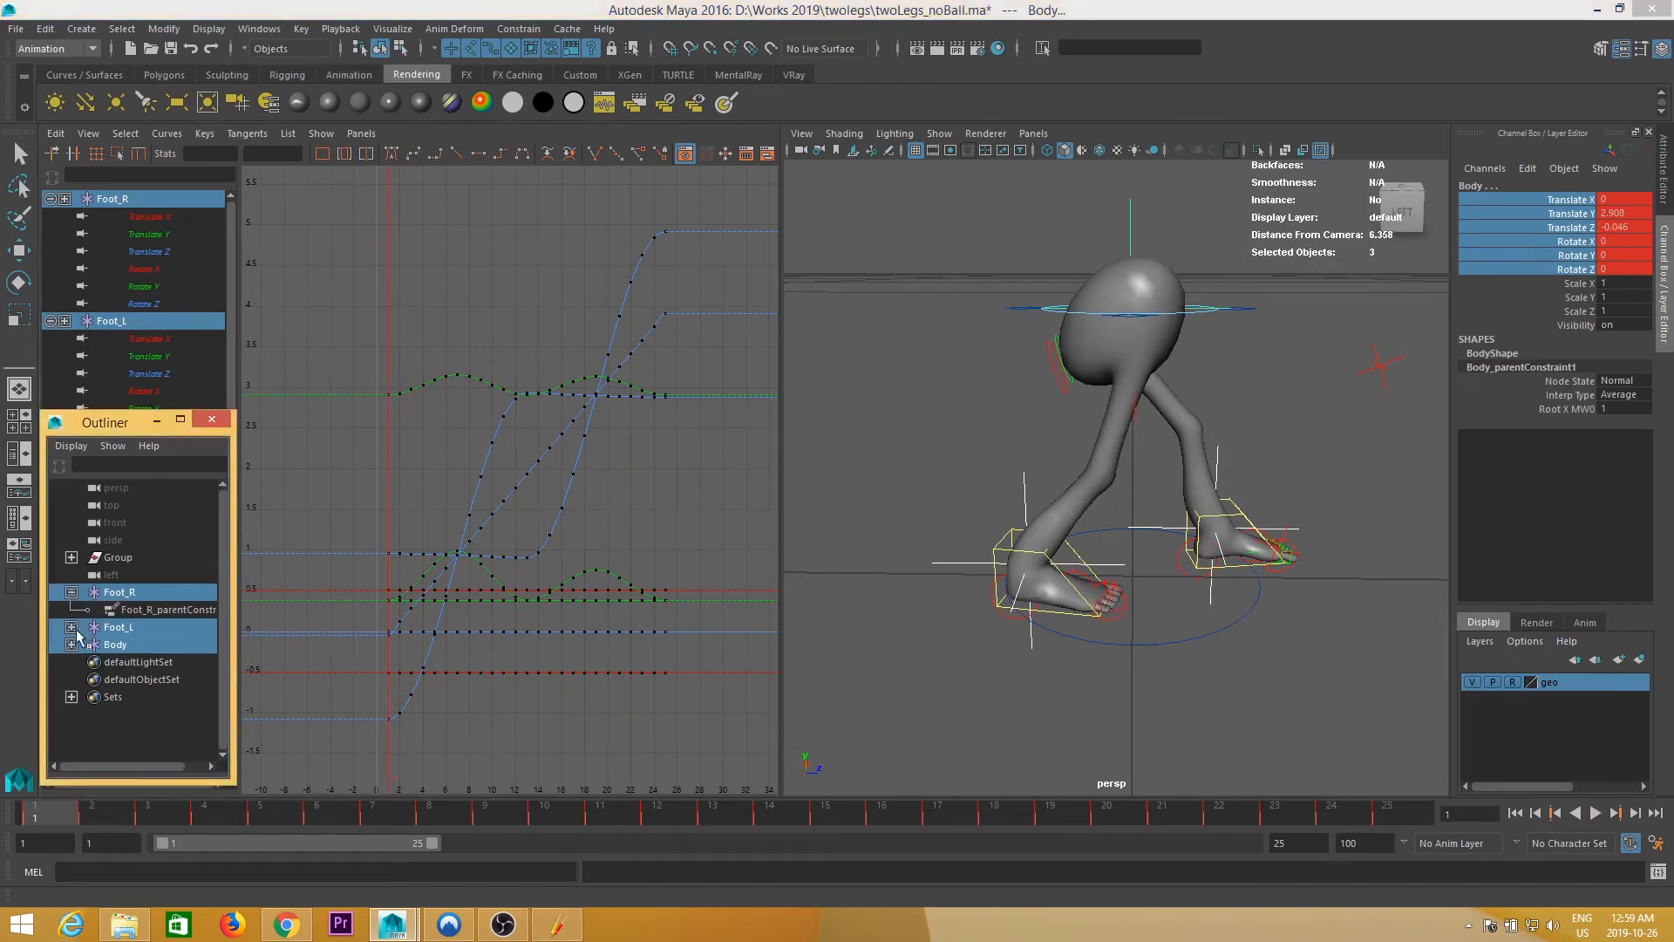
left_click(71, 627)
left_click(72, 662)
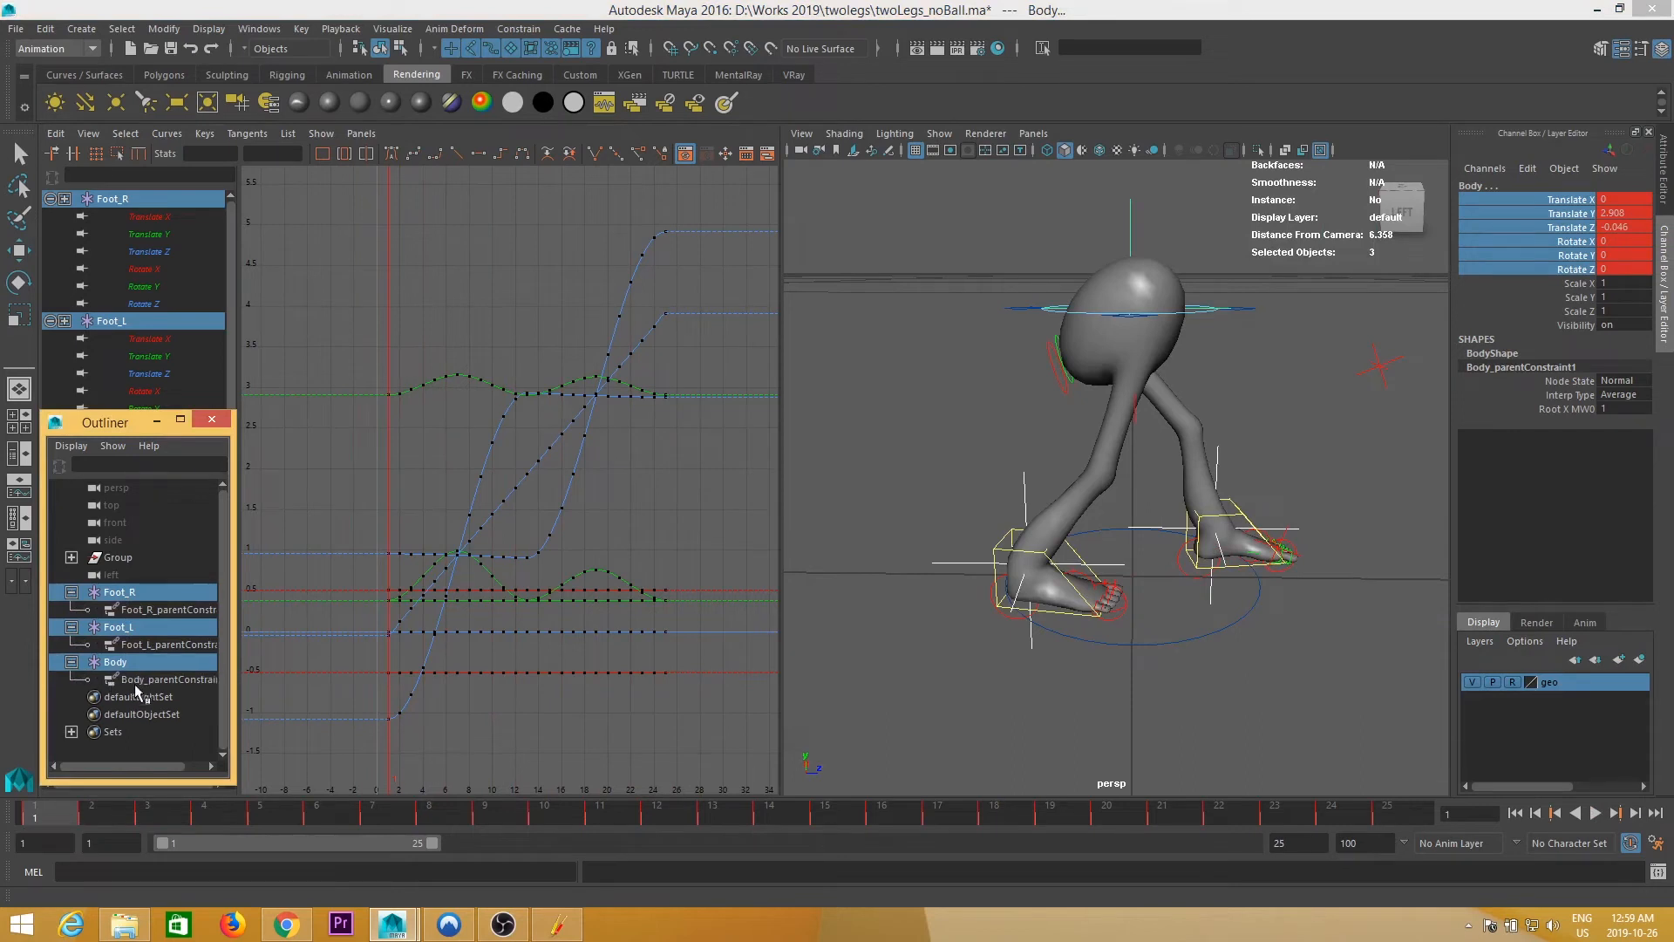
left_click(166, 680)
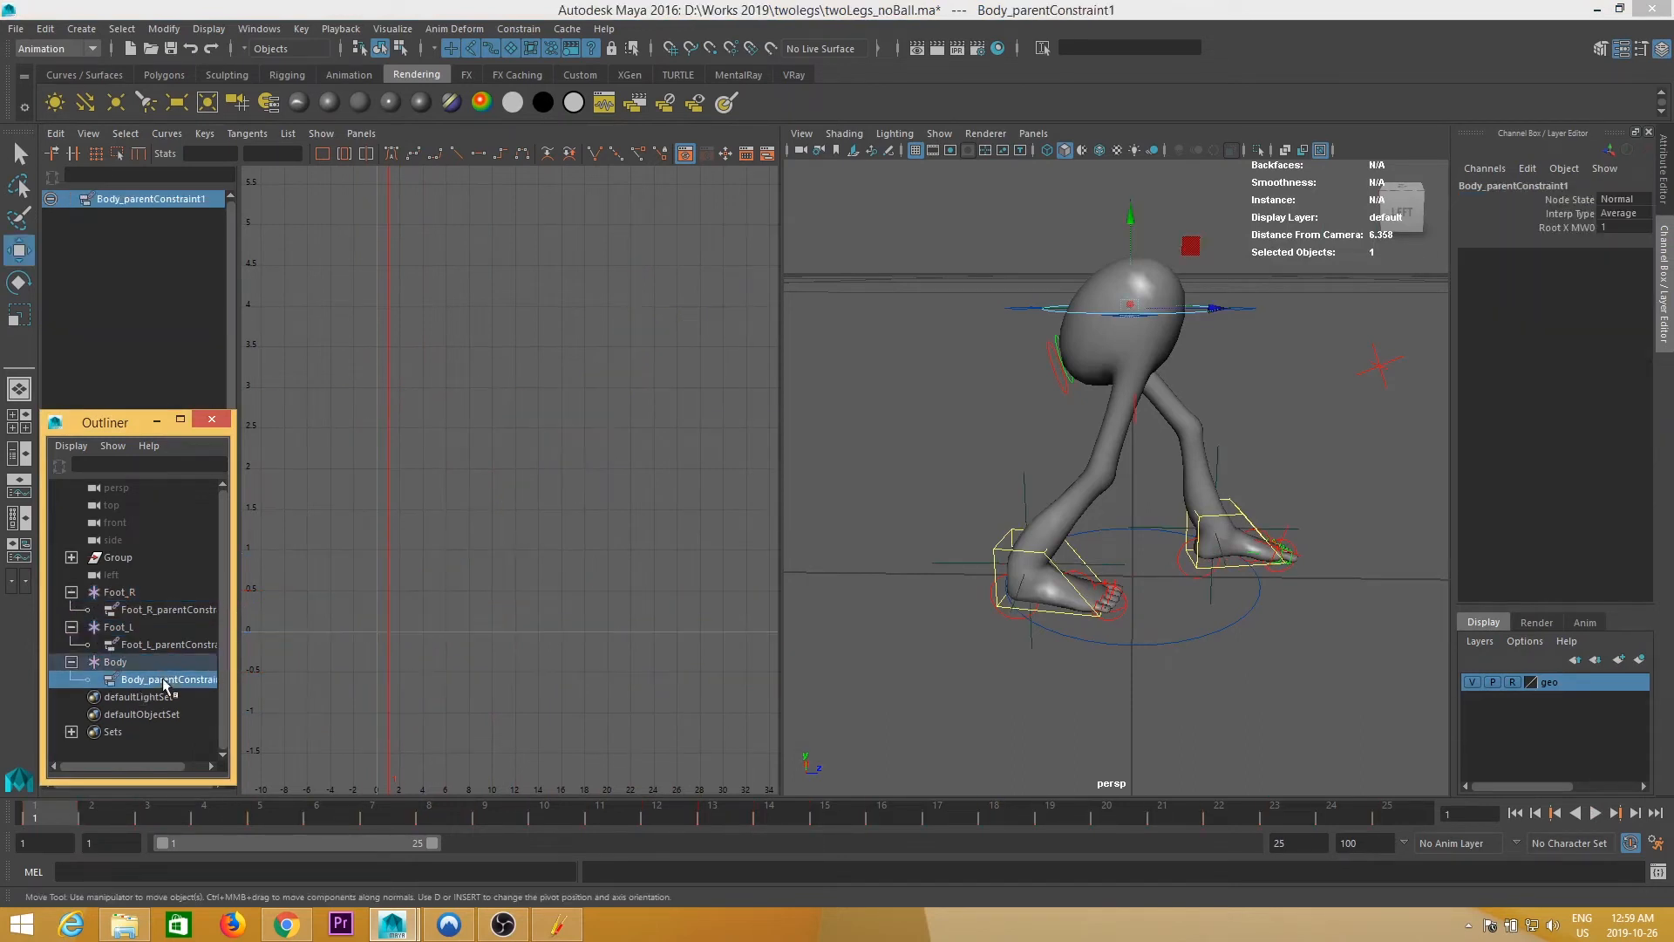
left_click(174, 644, "ctrl")
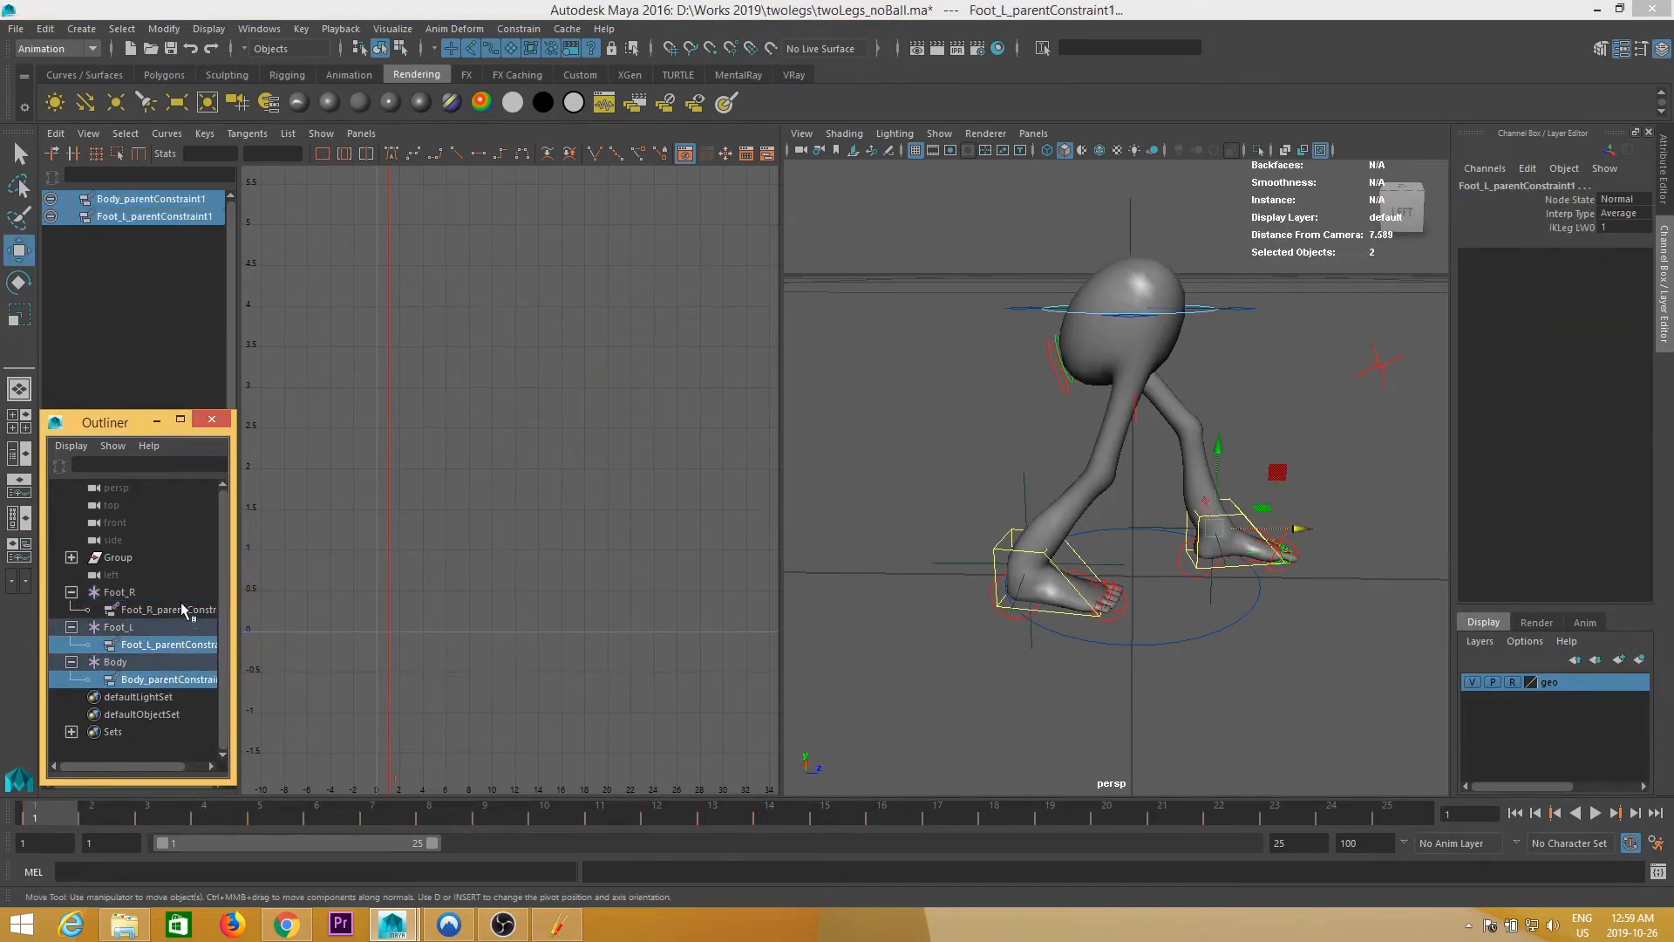
left_click(183, 610, "ctrl")
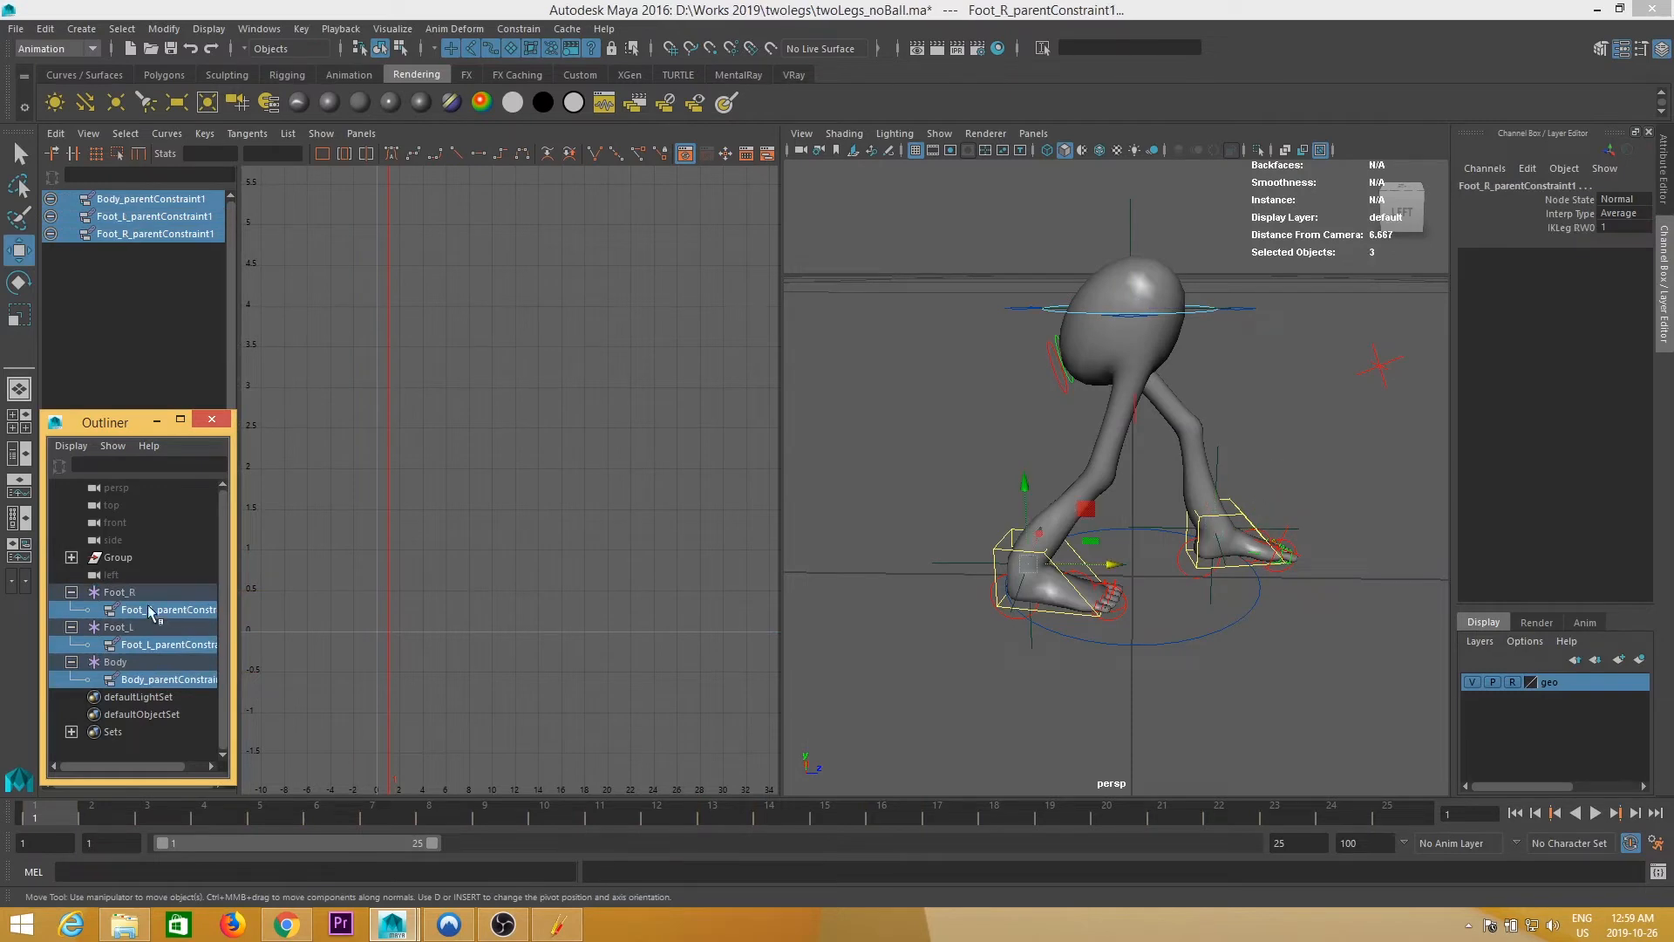
key("Delete")
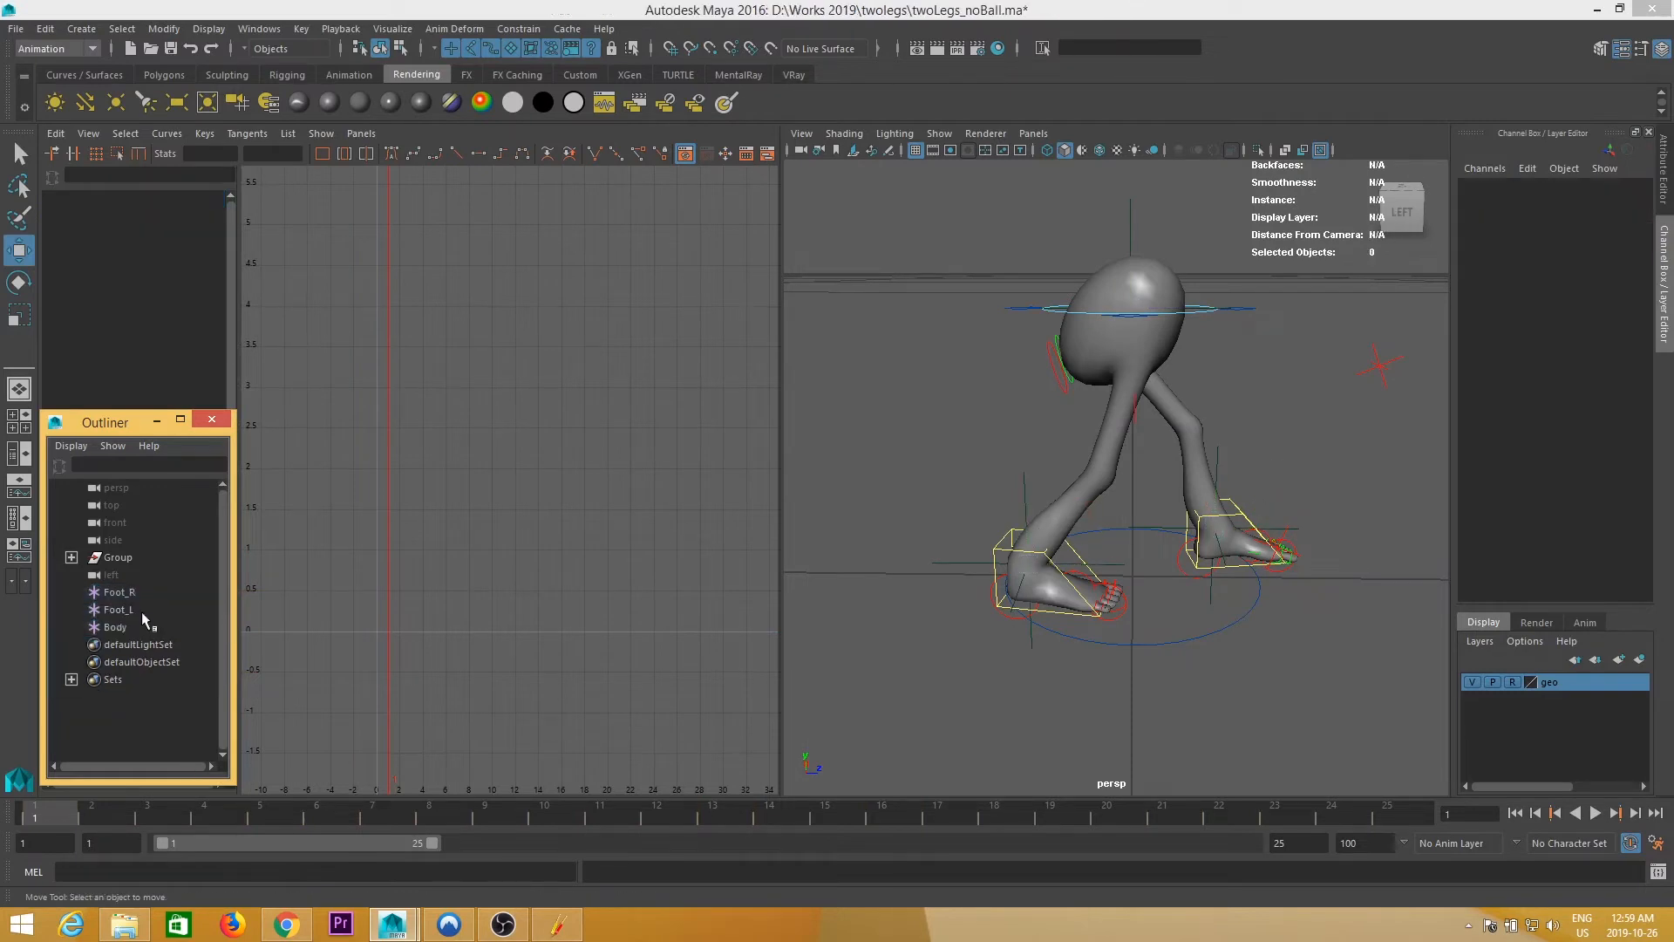
- Select the three locators, play the walk to check their baked motion without constraints, and return to frame 1
left_click(118, 598)
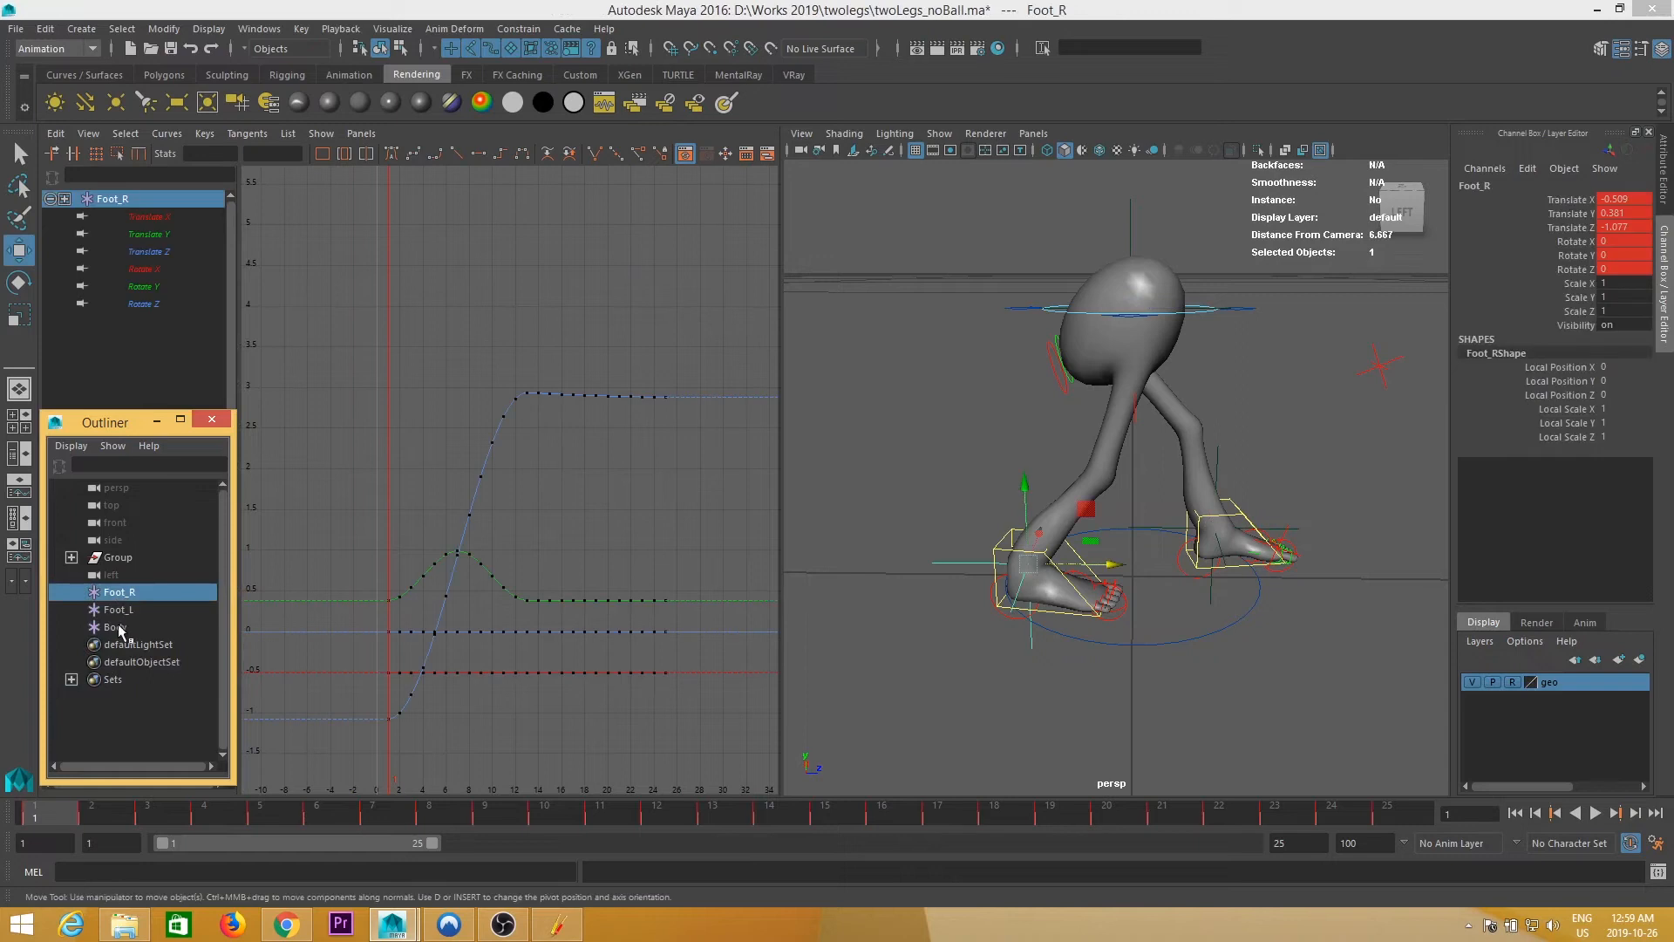
left_click(116, 627, "shift")
key("alt+v")
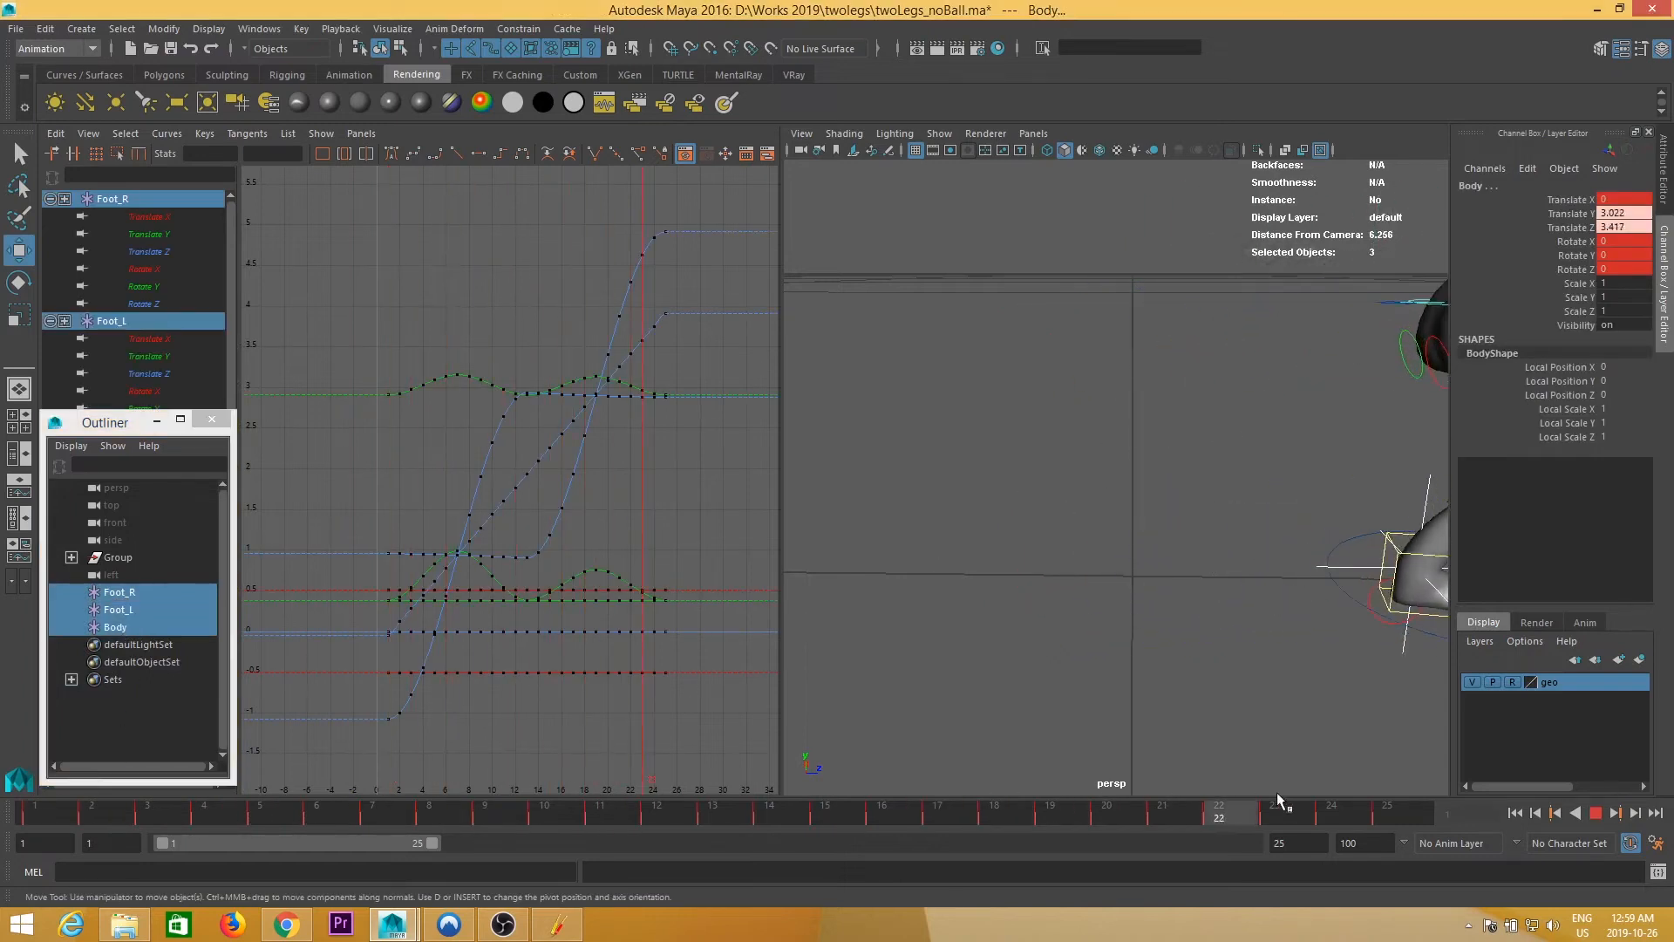
left_click(35, 811)
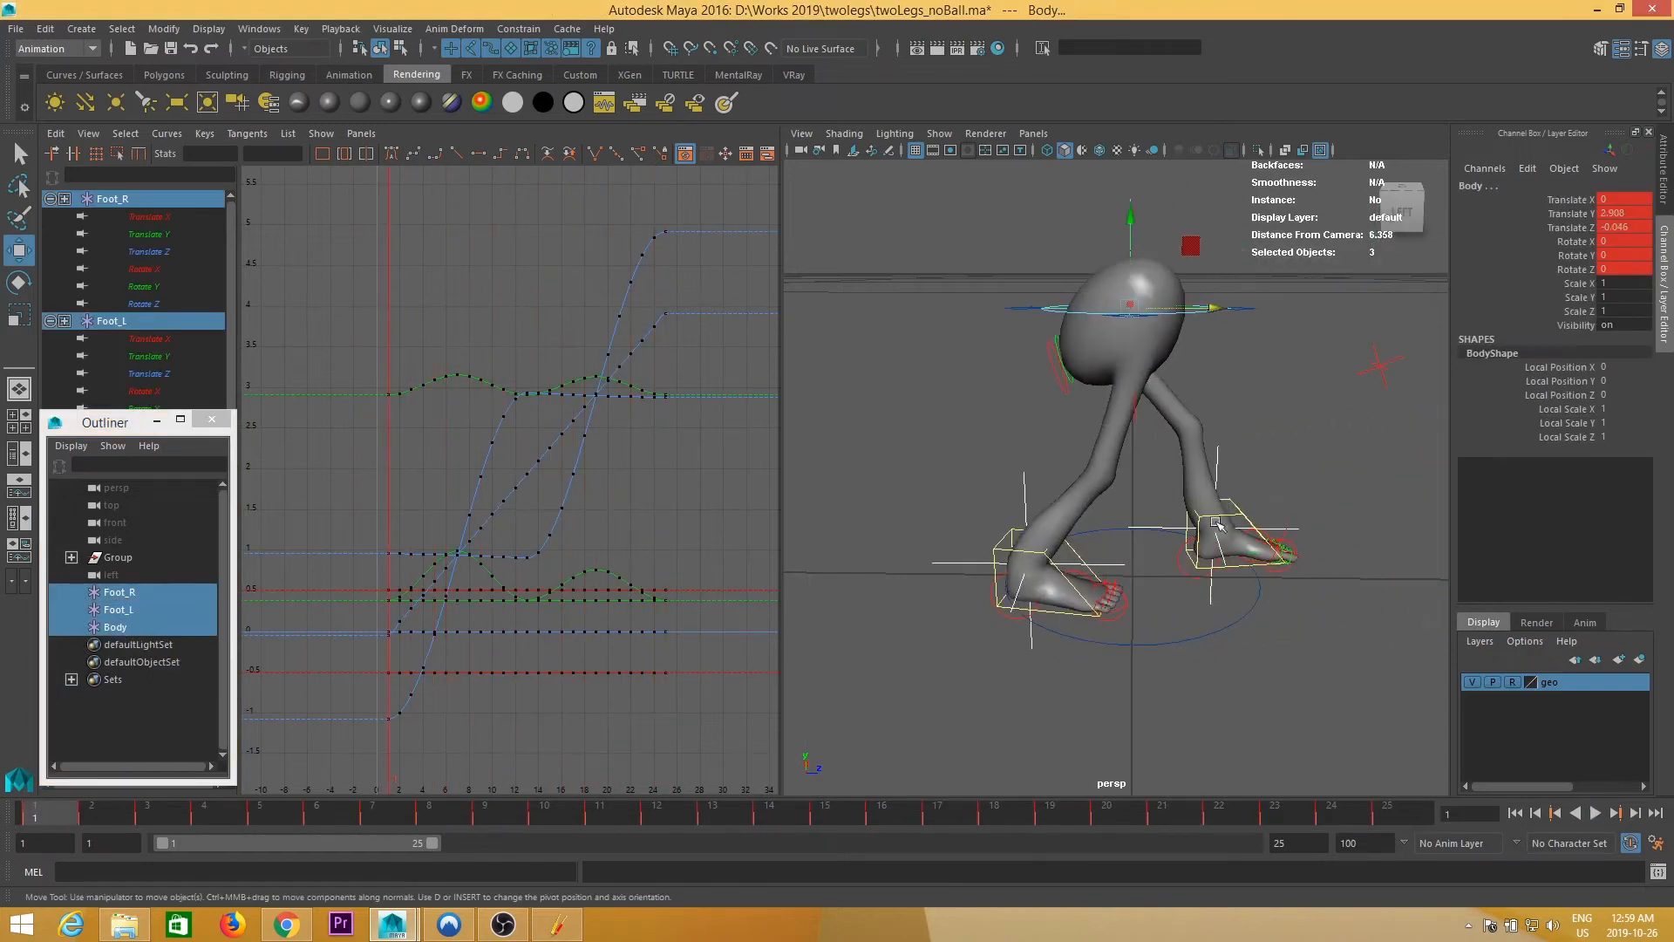
- Parent-constrain the right foot control IKLeg_R to the Foot_R locator on all translate and rotate axes, with Maintain offset on
scroll(1134, 436, "up", 3)
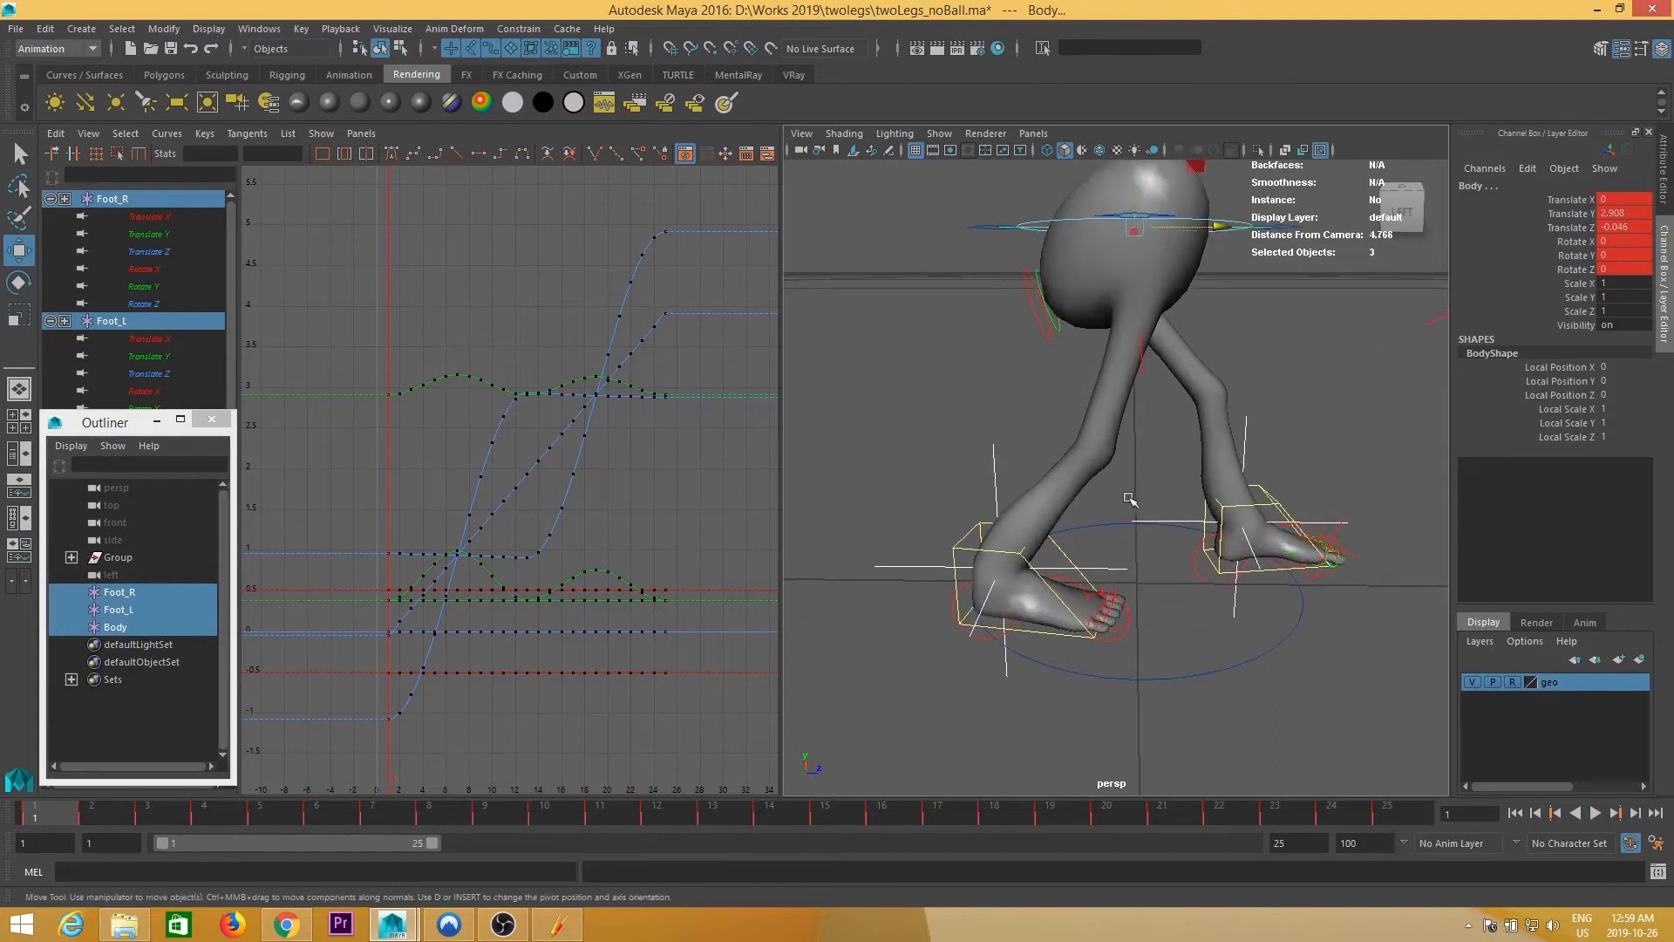
middle_click_drag(1130, 499, 1146, 510, "alt")
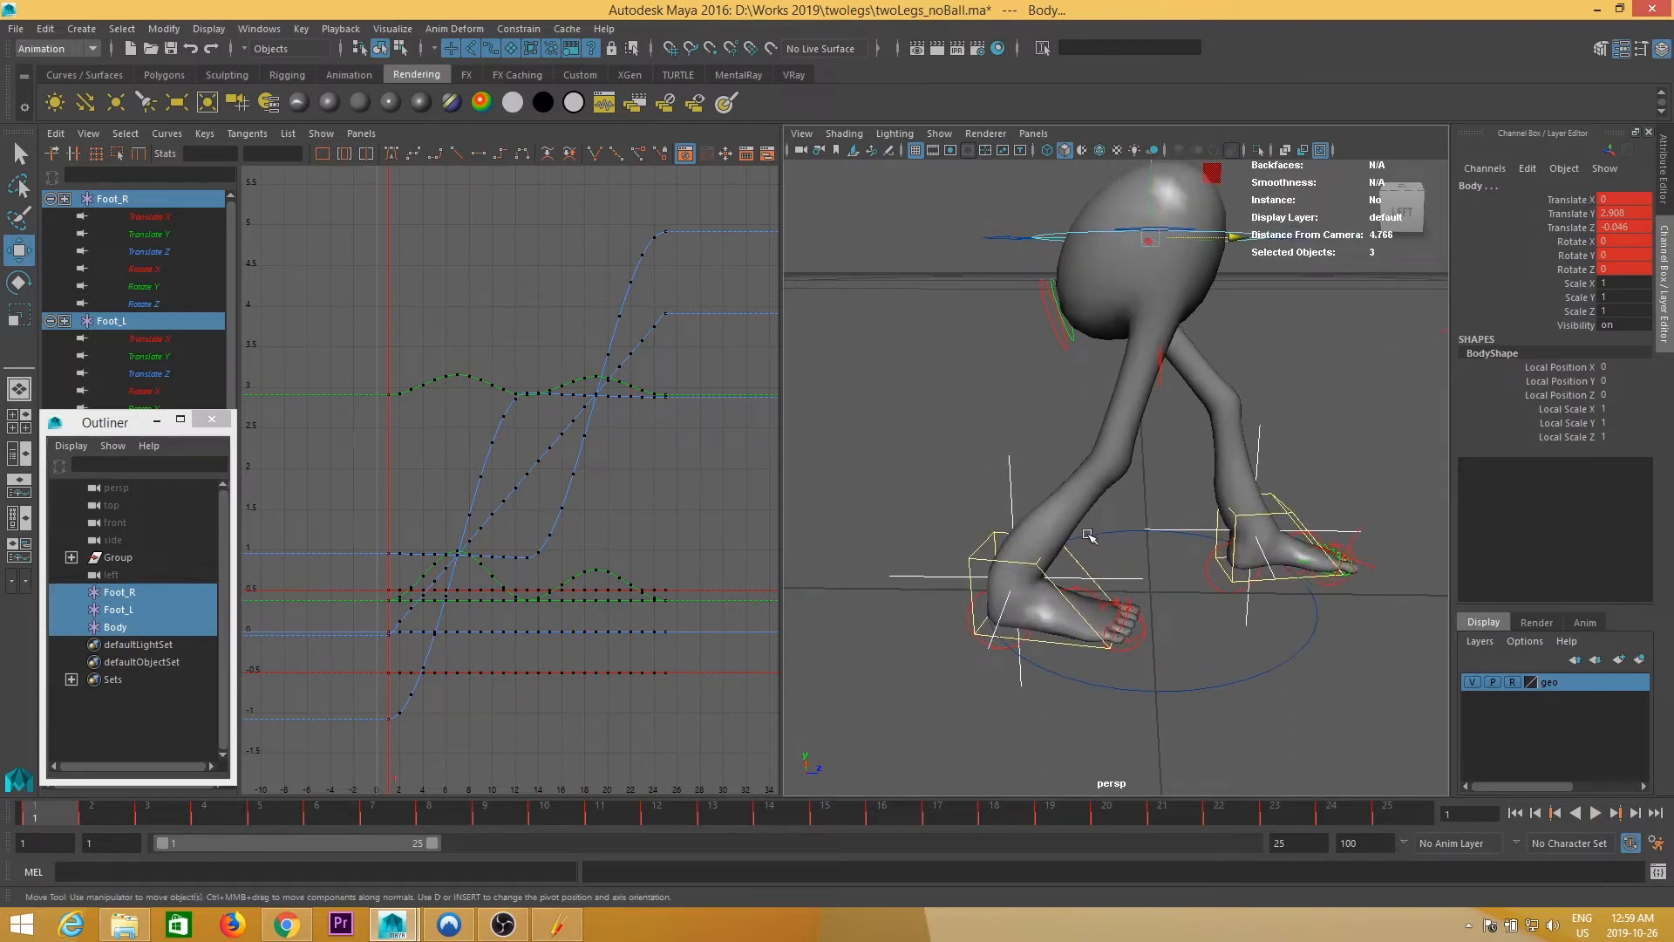
middle_click_drag(1119, 551, 1136, 553, "alt")
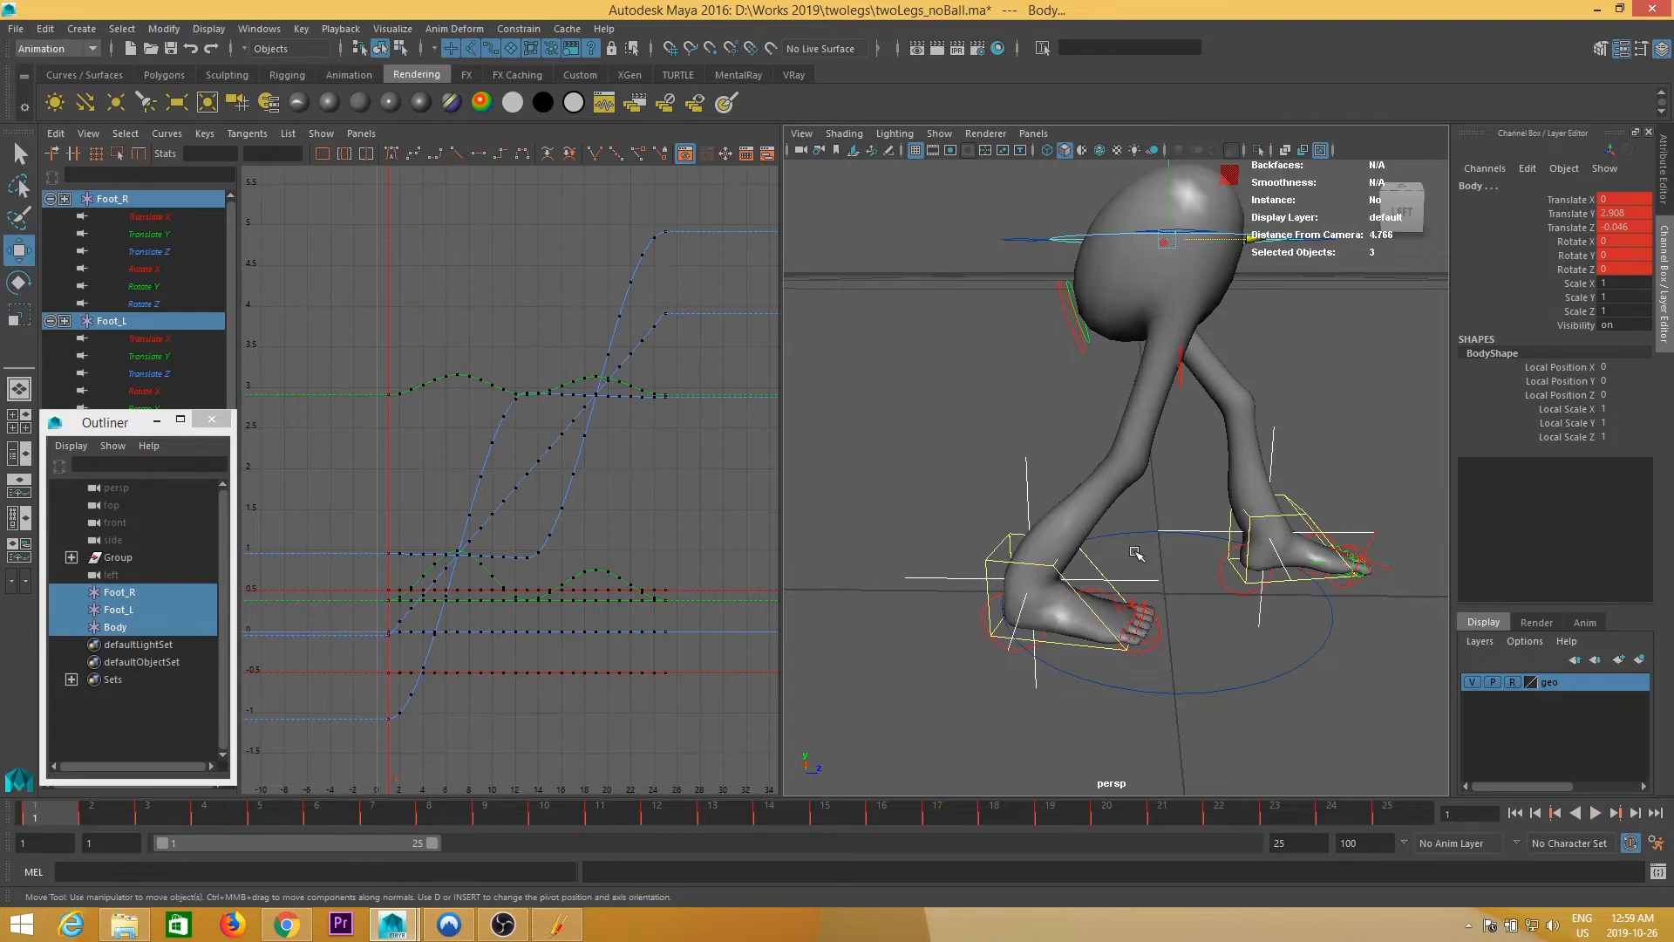
left_click(119, 593)
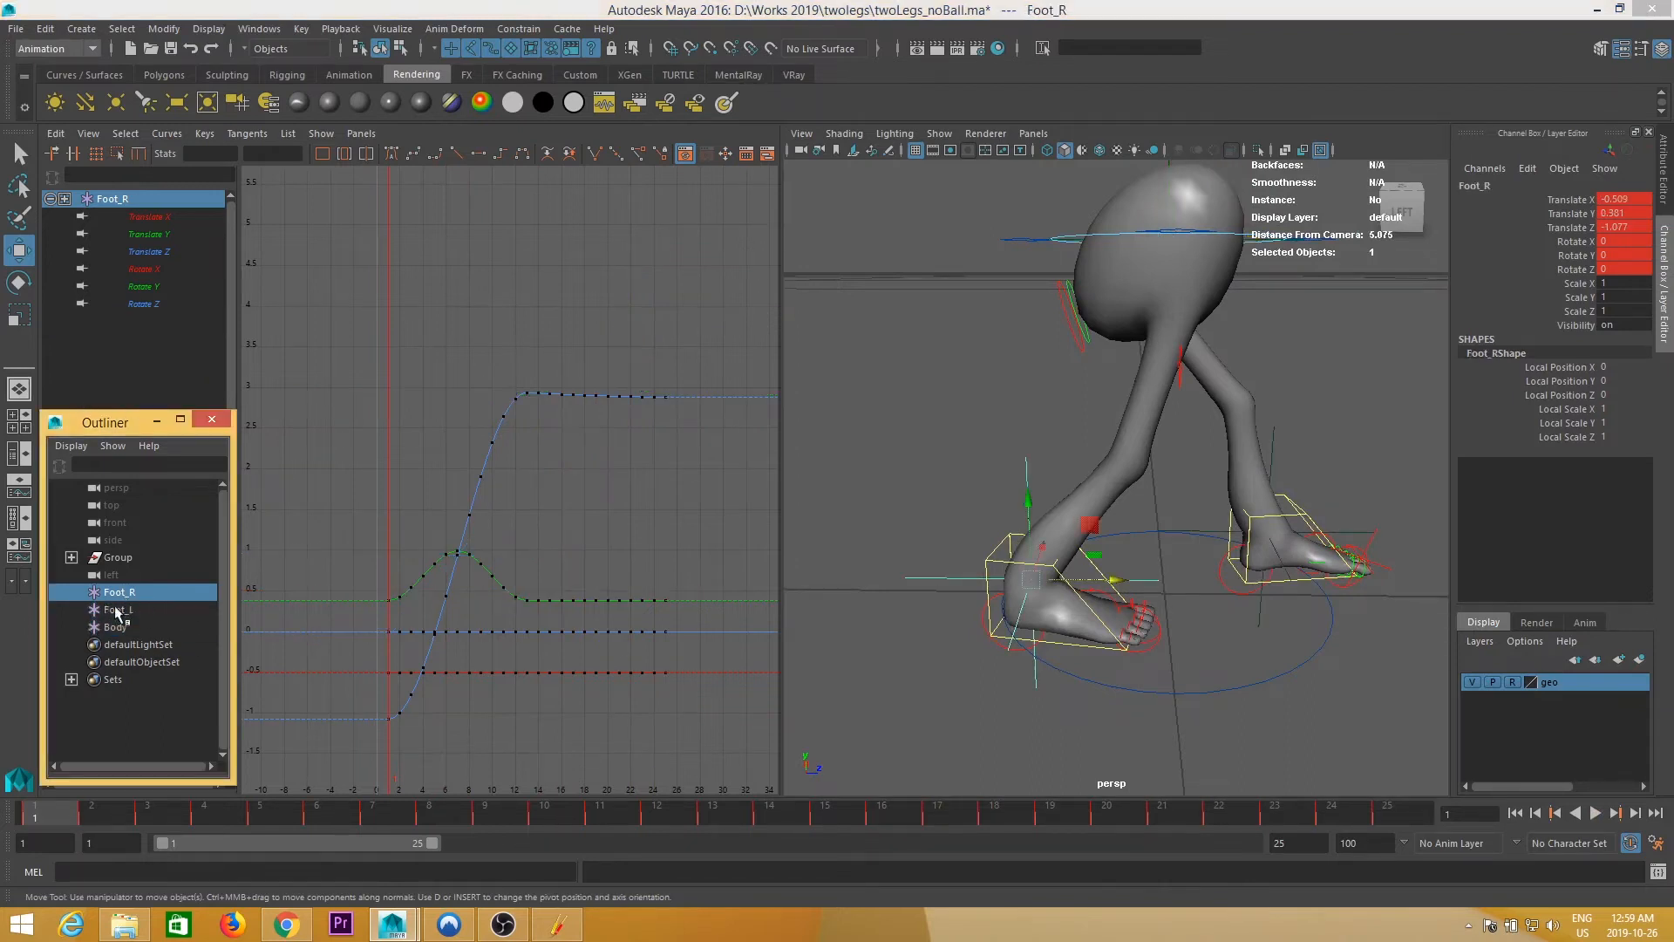
middle_click_drag(998, 575, 1051, 577, "alt")
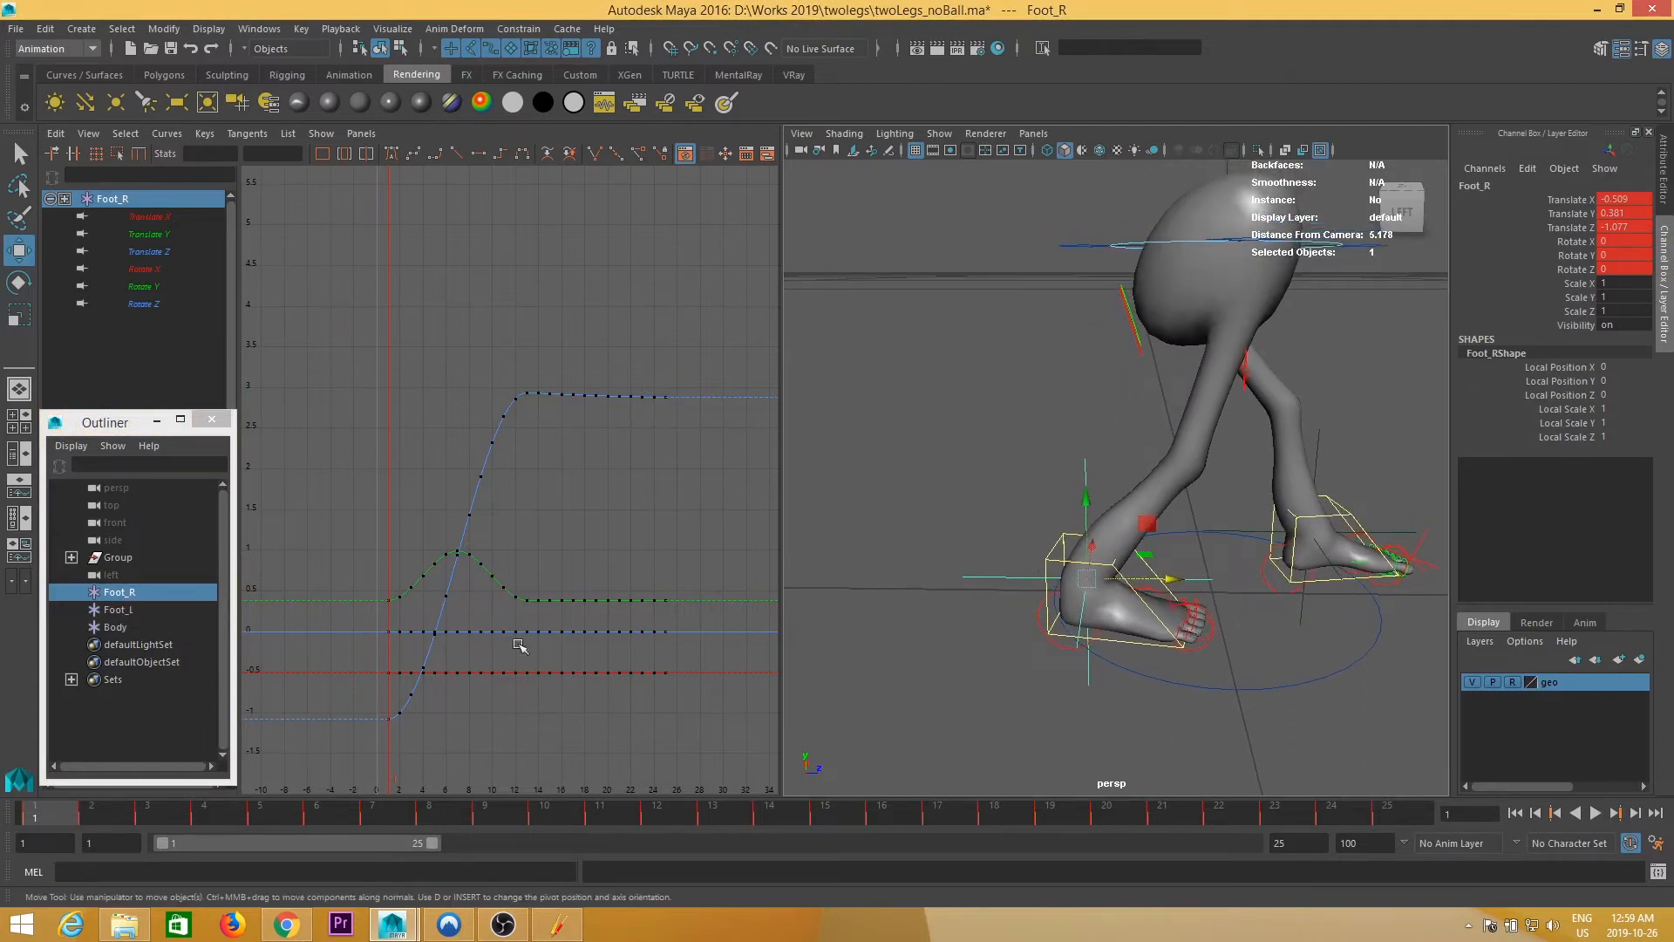
left_click_drag(1038, 563, 1038, 558, "alt")
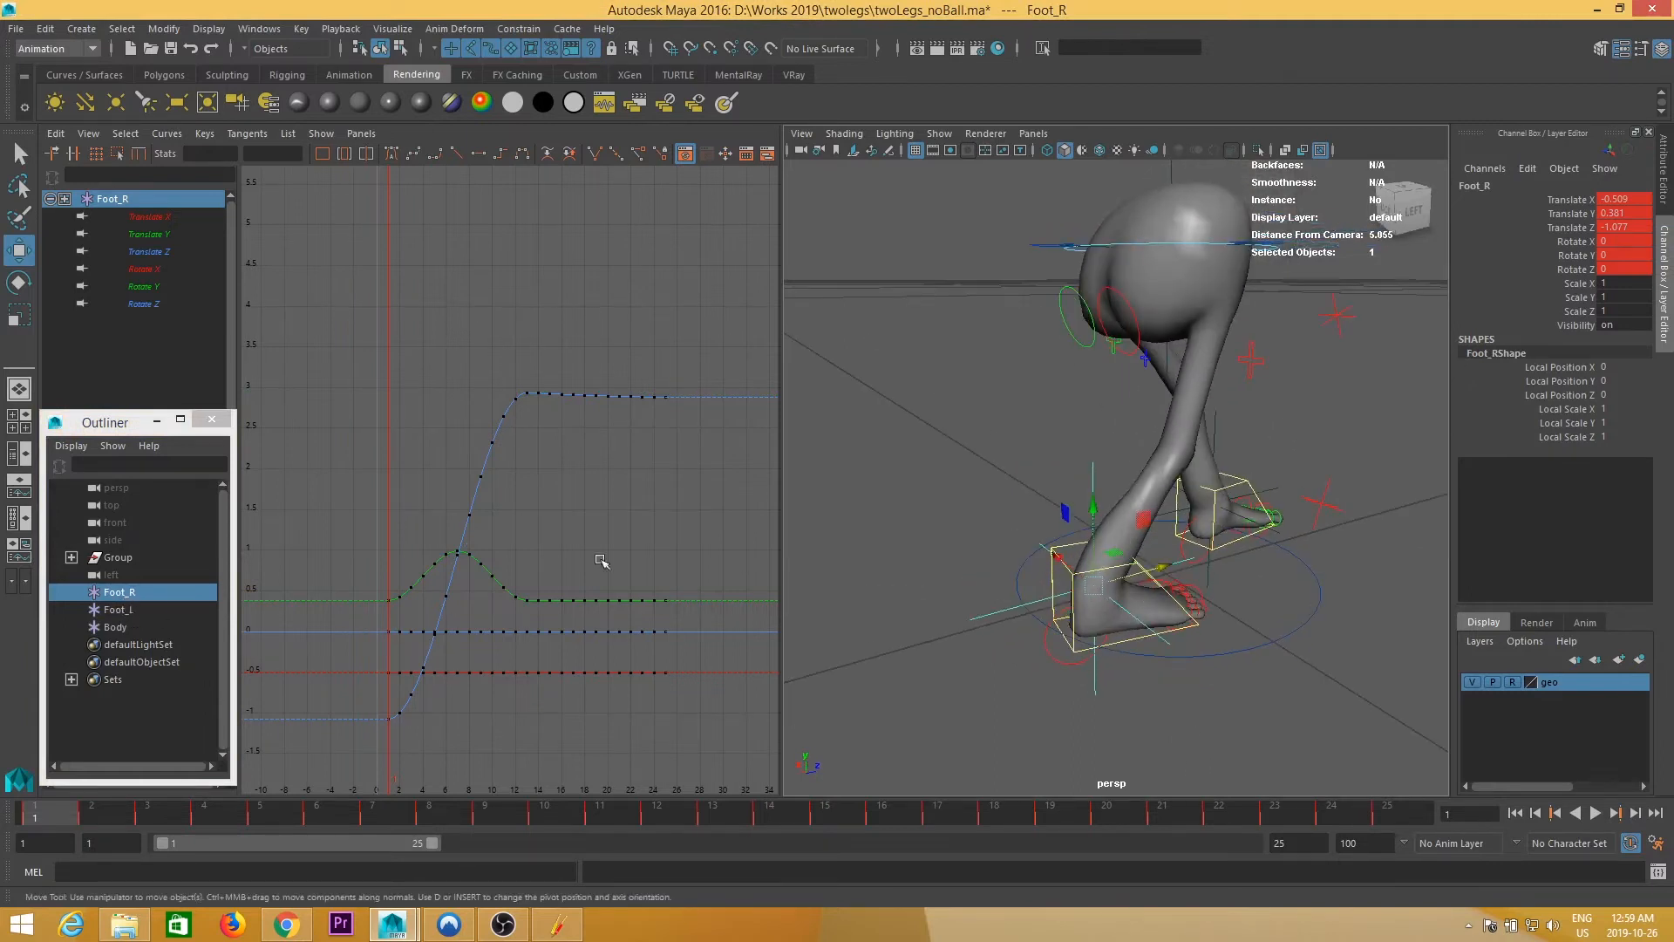
scroll(1159, 642, "up", 5)
left_click_drag(1009, 616, 904, 628, "alt")
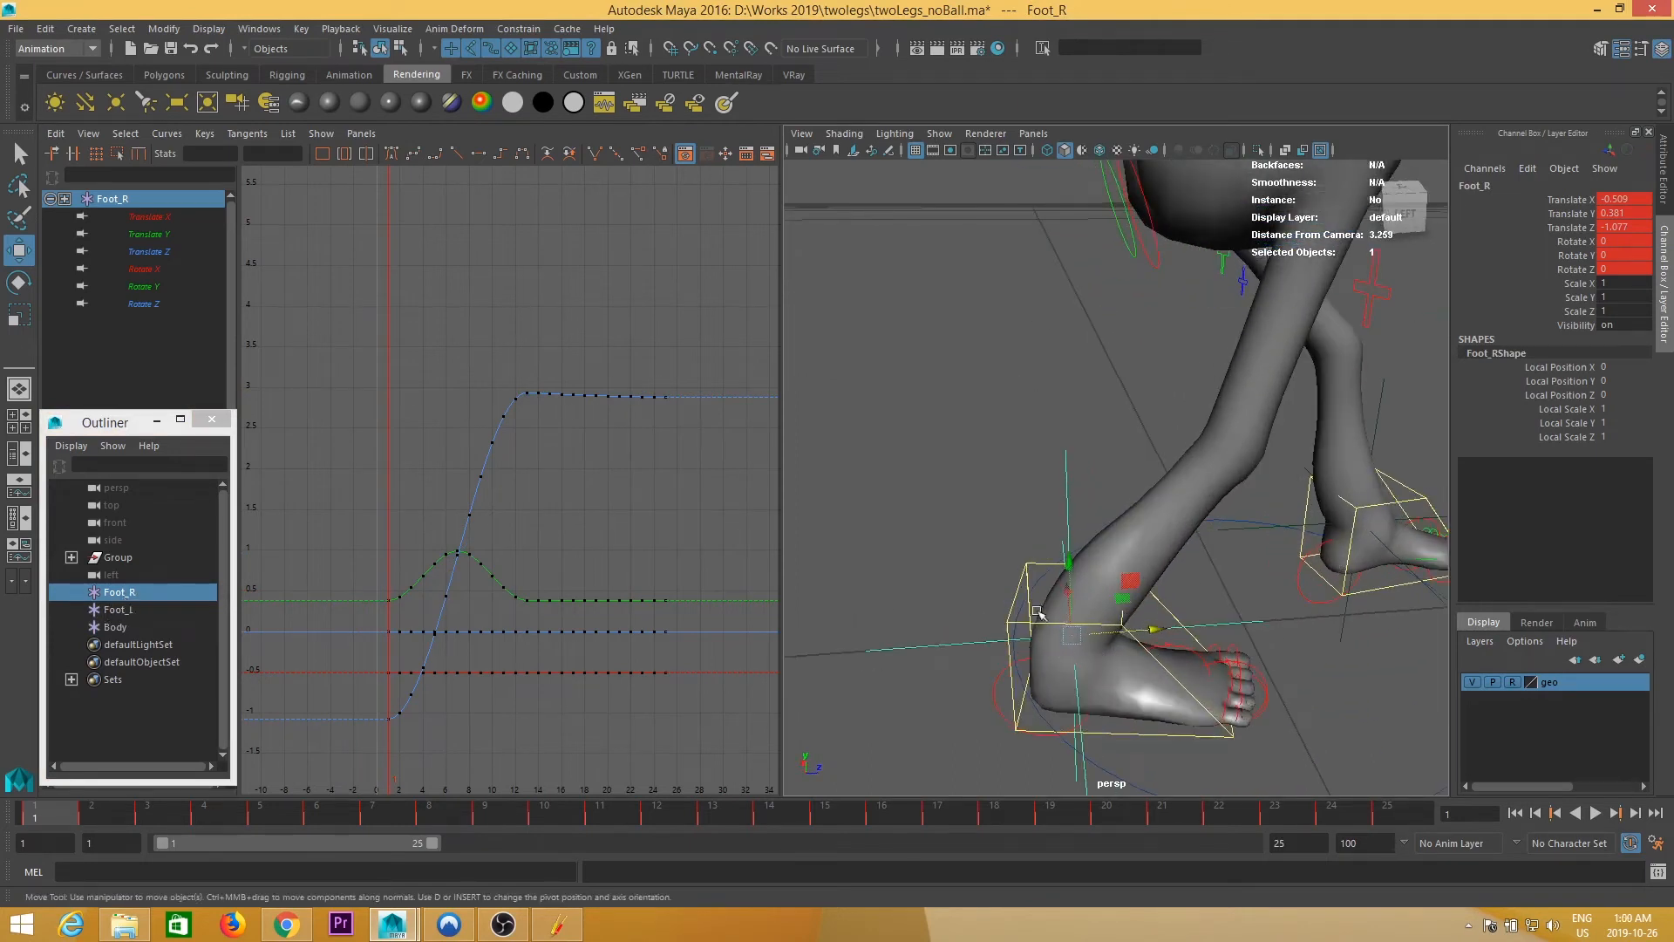
left_click(1025, 574, "shift")
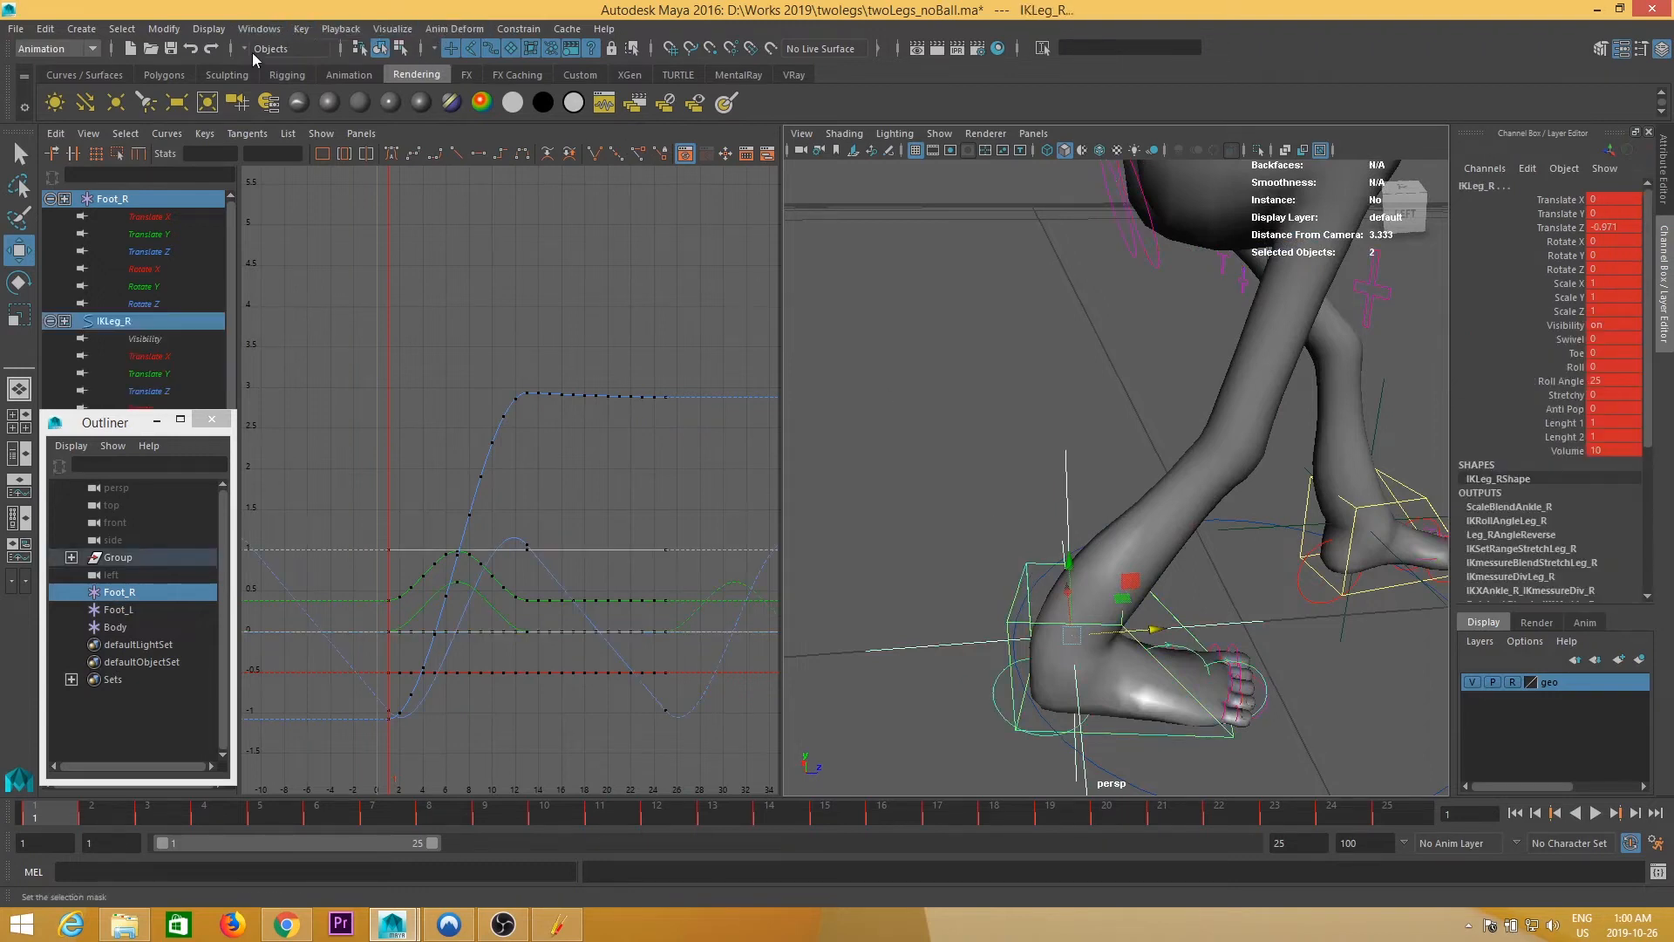
left_click(519, 29)
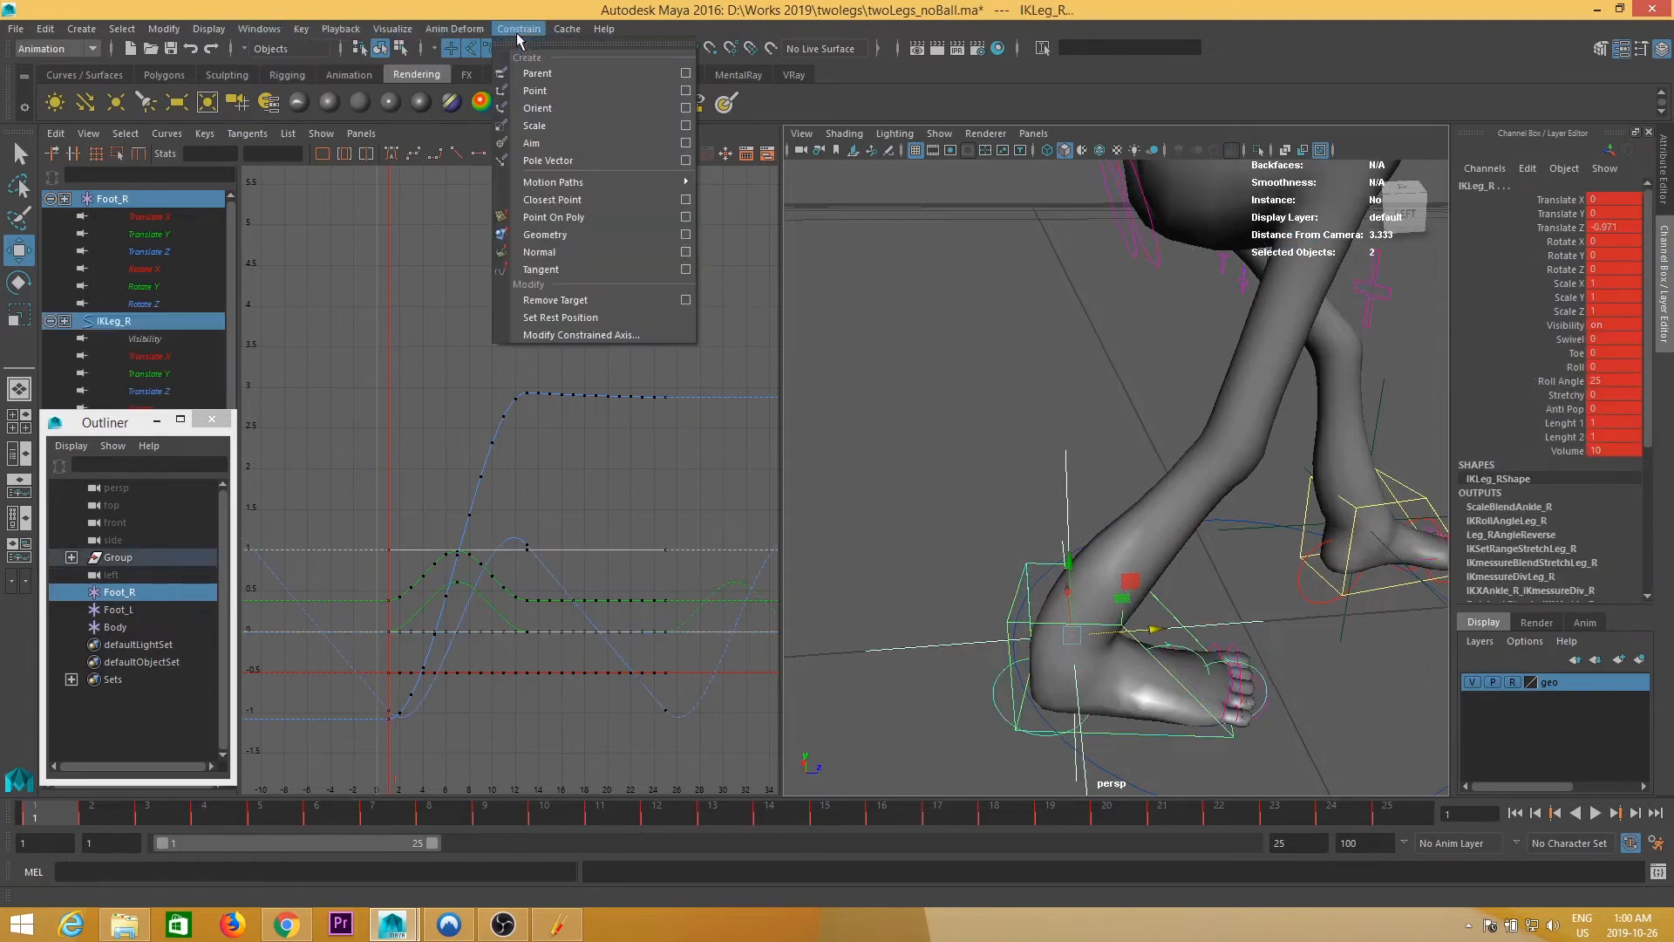
left_click(686, 75)
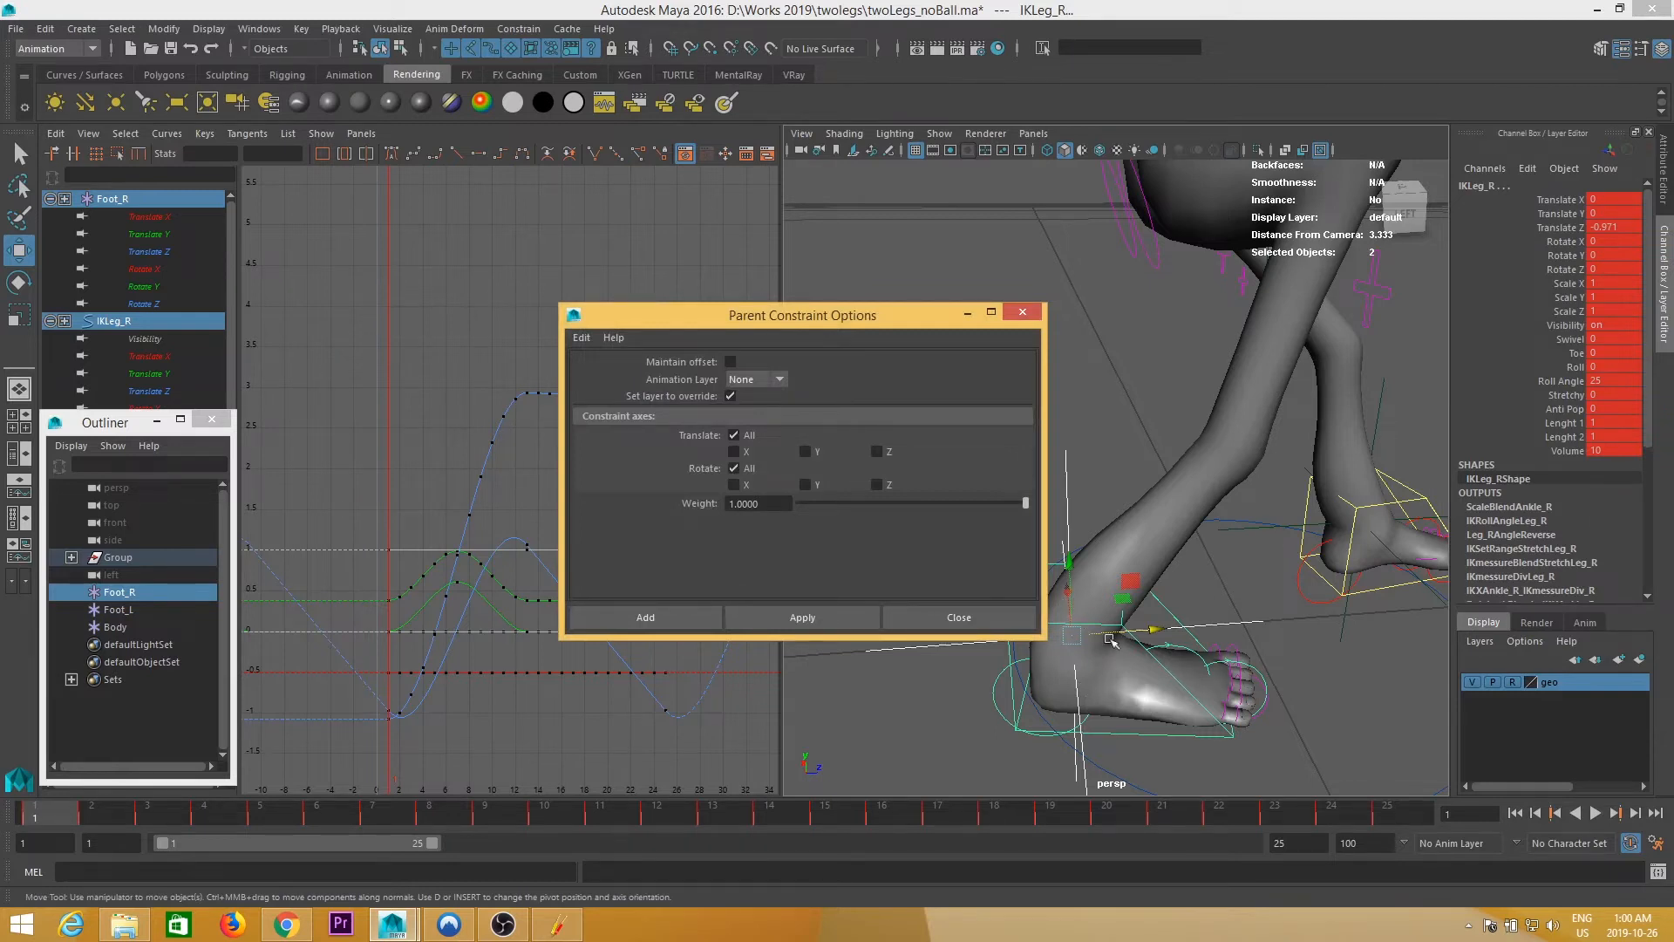
left_click(731, 362)
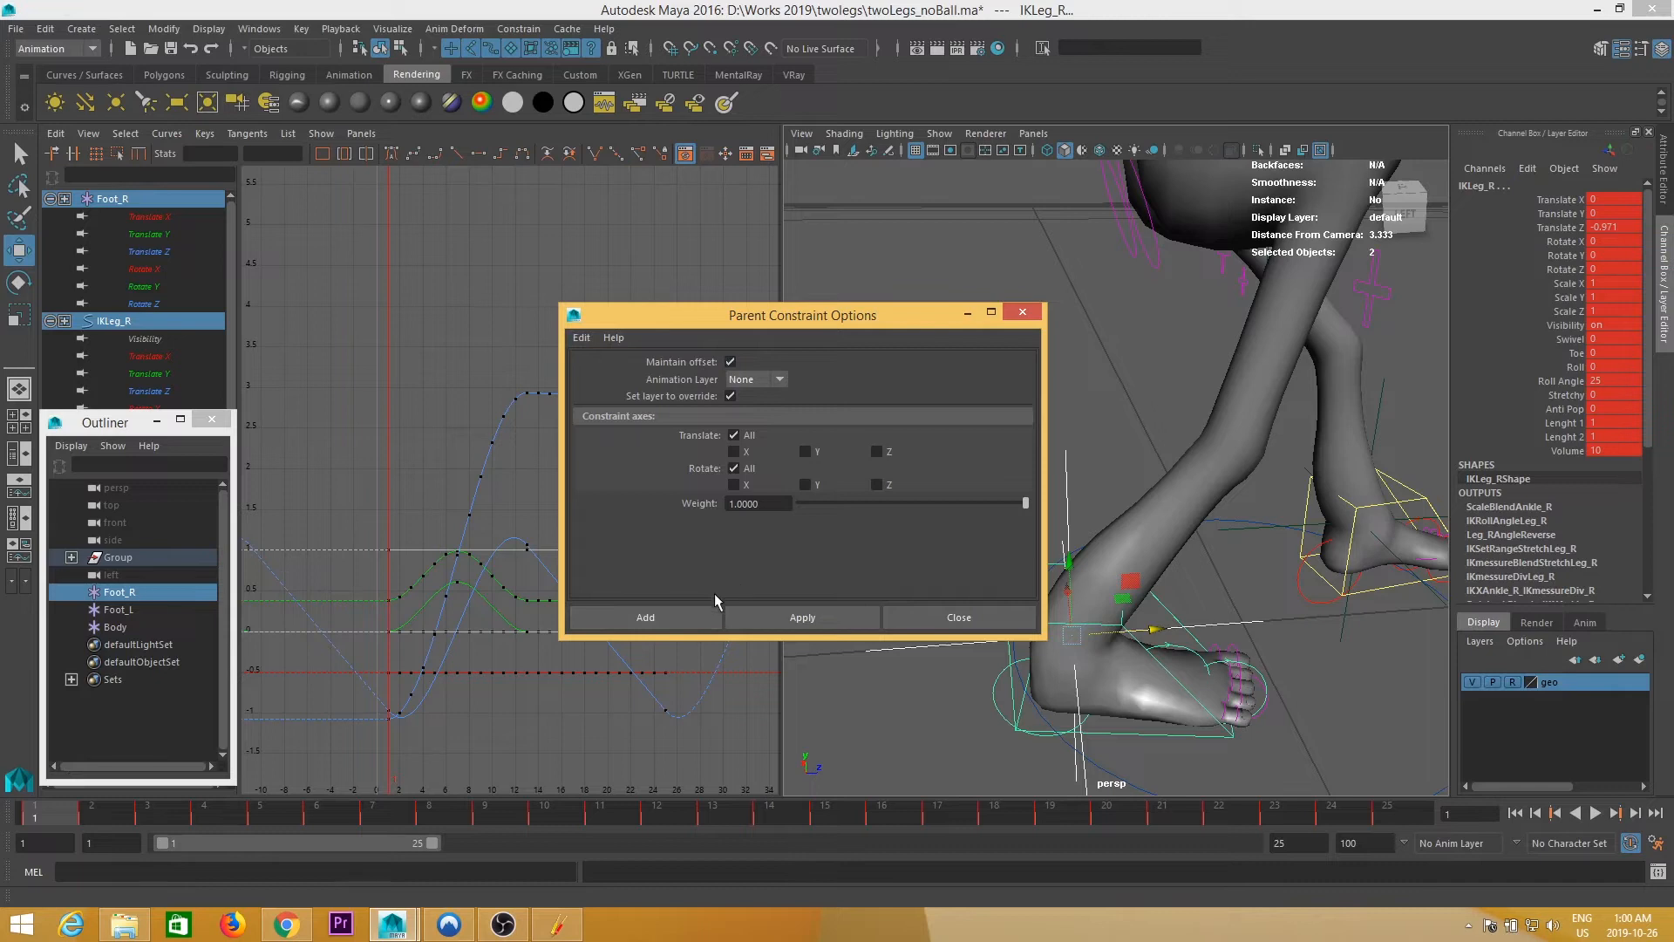
left_click(645, 617)
- Parent-constrain the left foot control IKLeg_L to the Foot_L locator with the same options, keeping Maintain offset on
scroll(1164, 641, "down", 3)
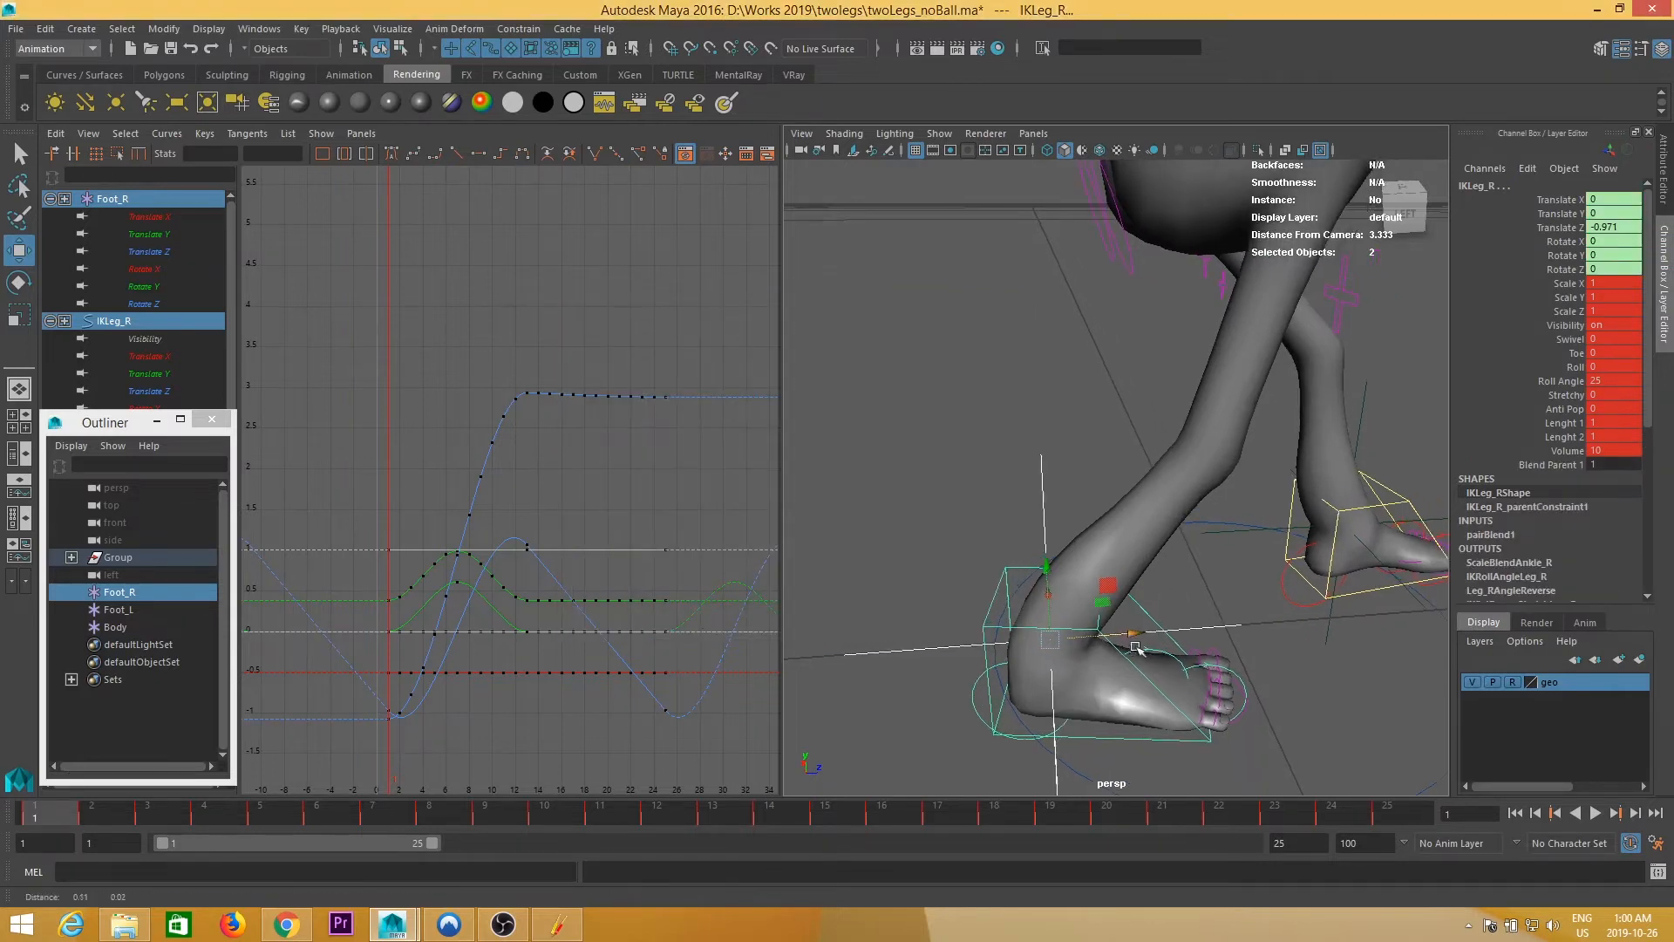
scroll(1174, 607, "up", 3)
middle_click_drag(1315, 545, 1172, 493, "alt")
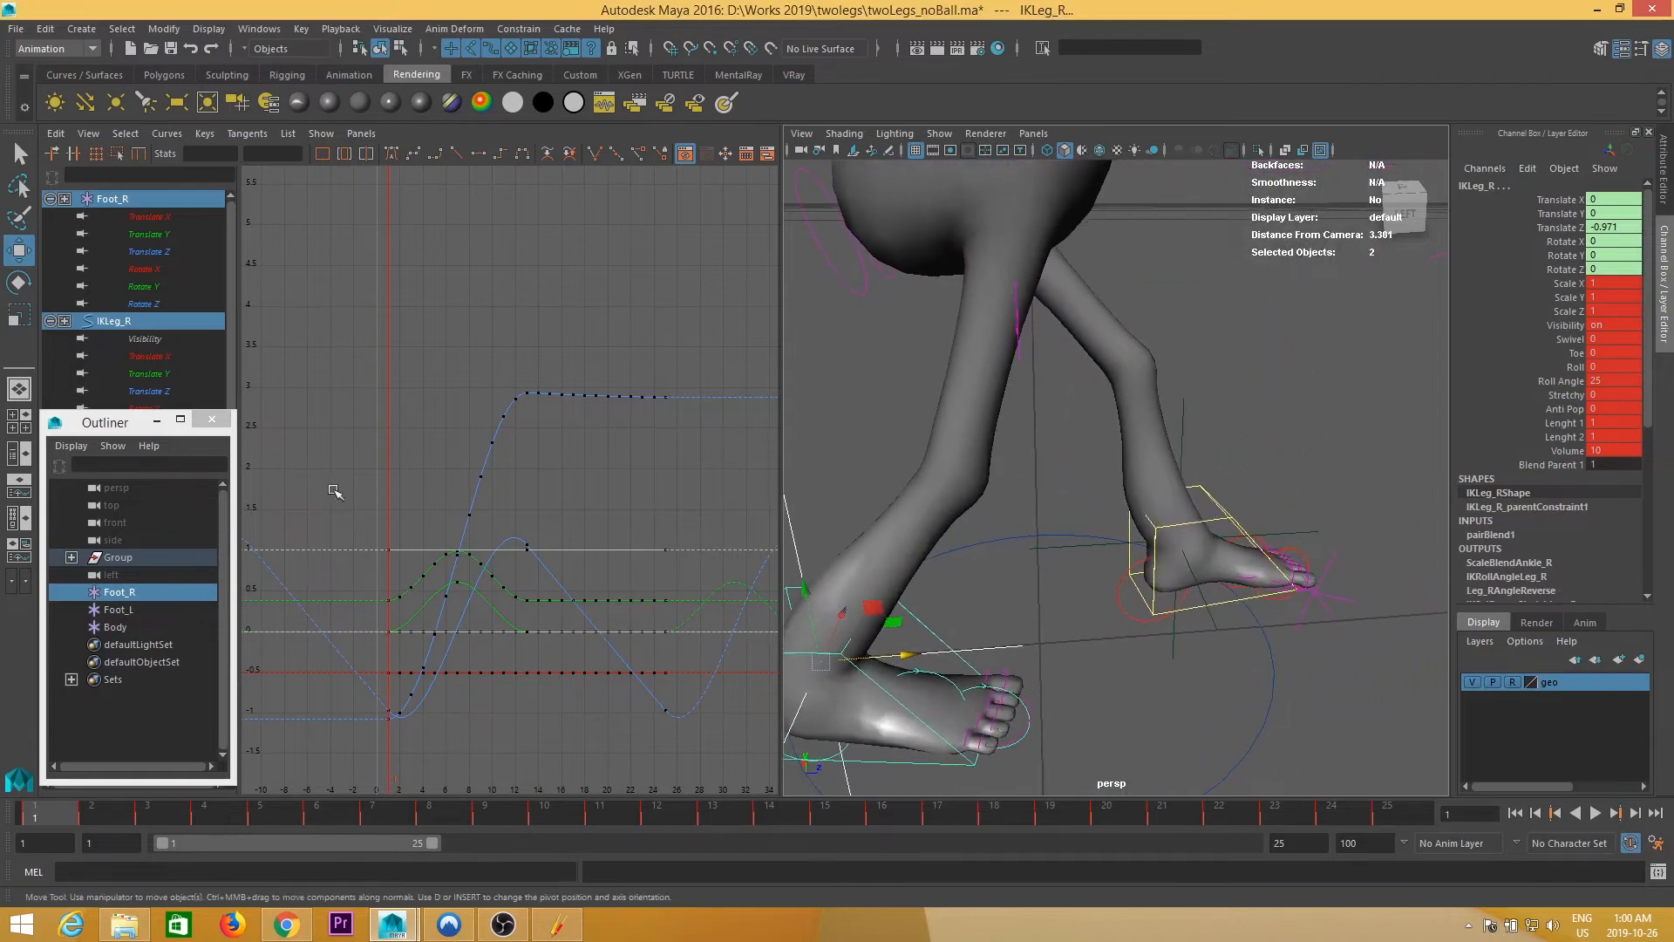
left_click(128, 611)
left_click_drag(1028, 561, 1119, 605, "alt")
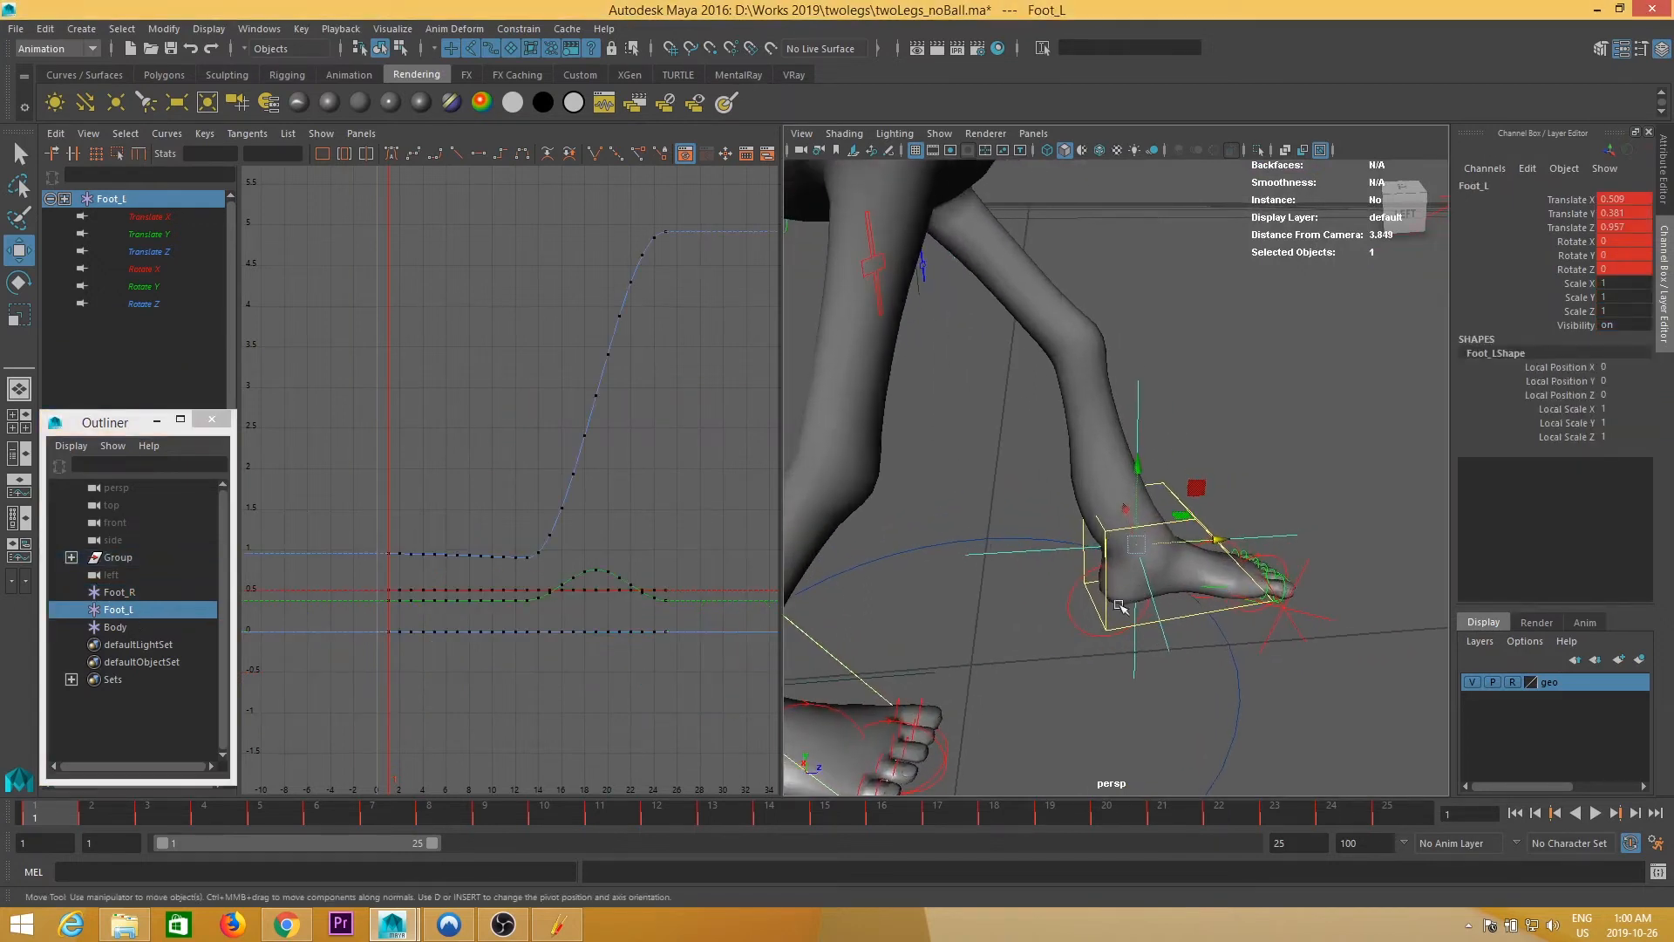
left_click(1084, 559, "shift")
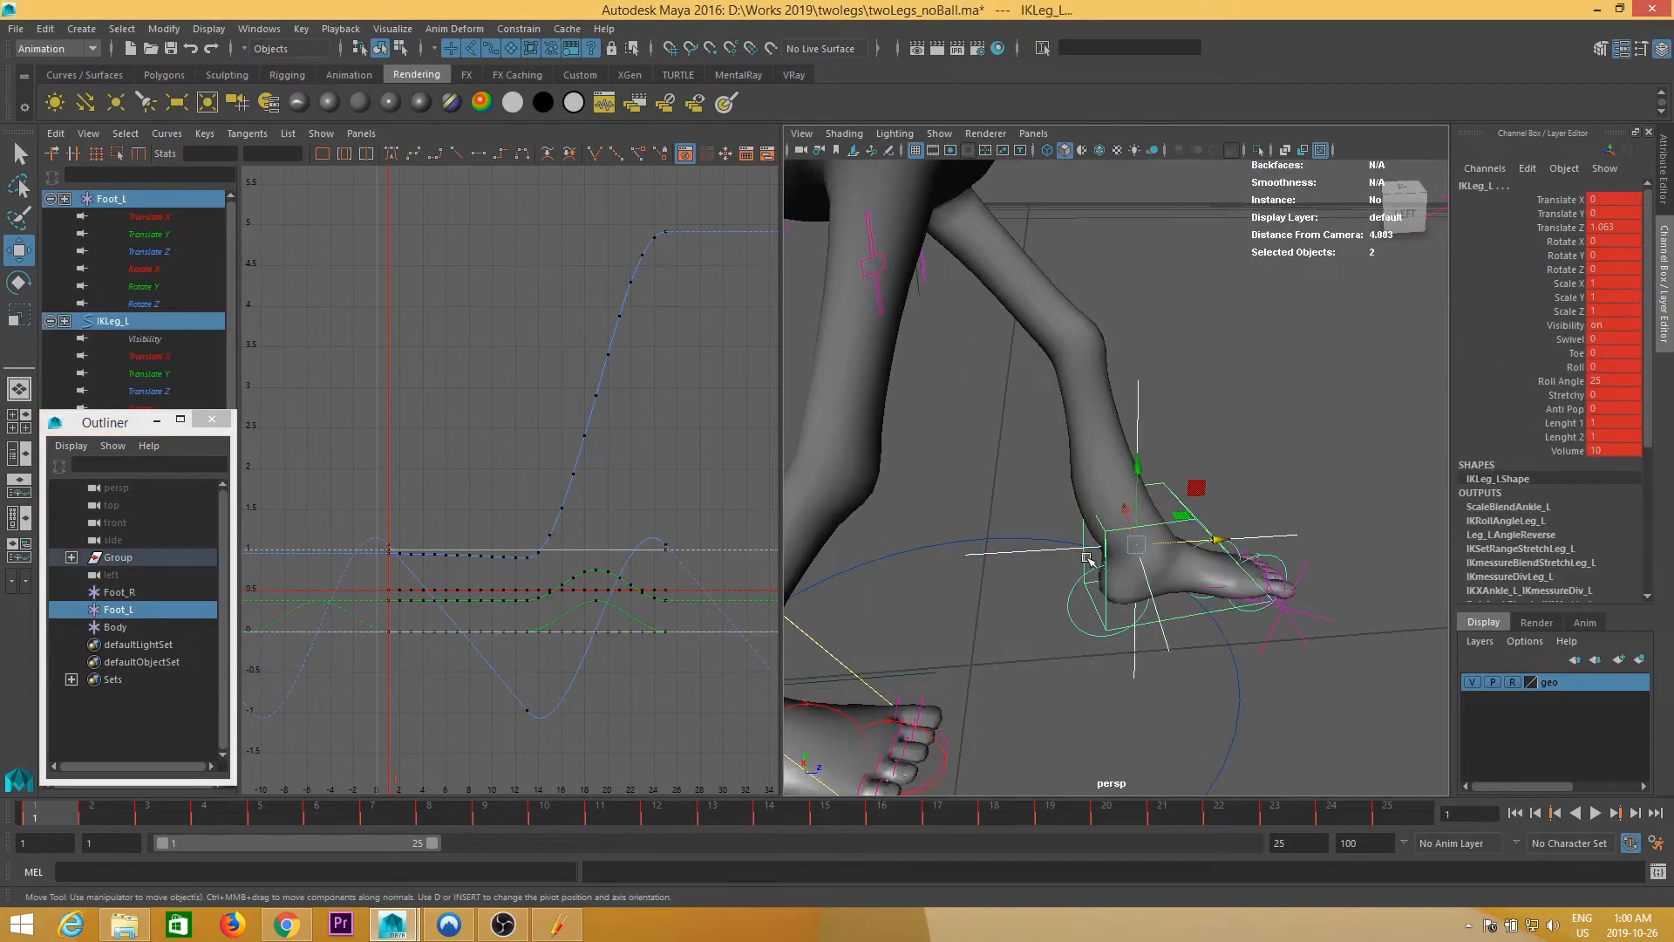
left_click(519, 29)
left_click(686, 73)
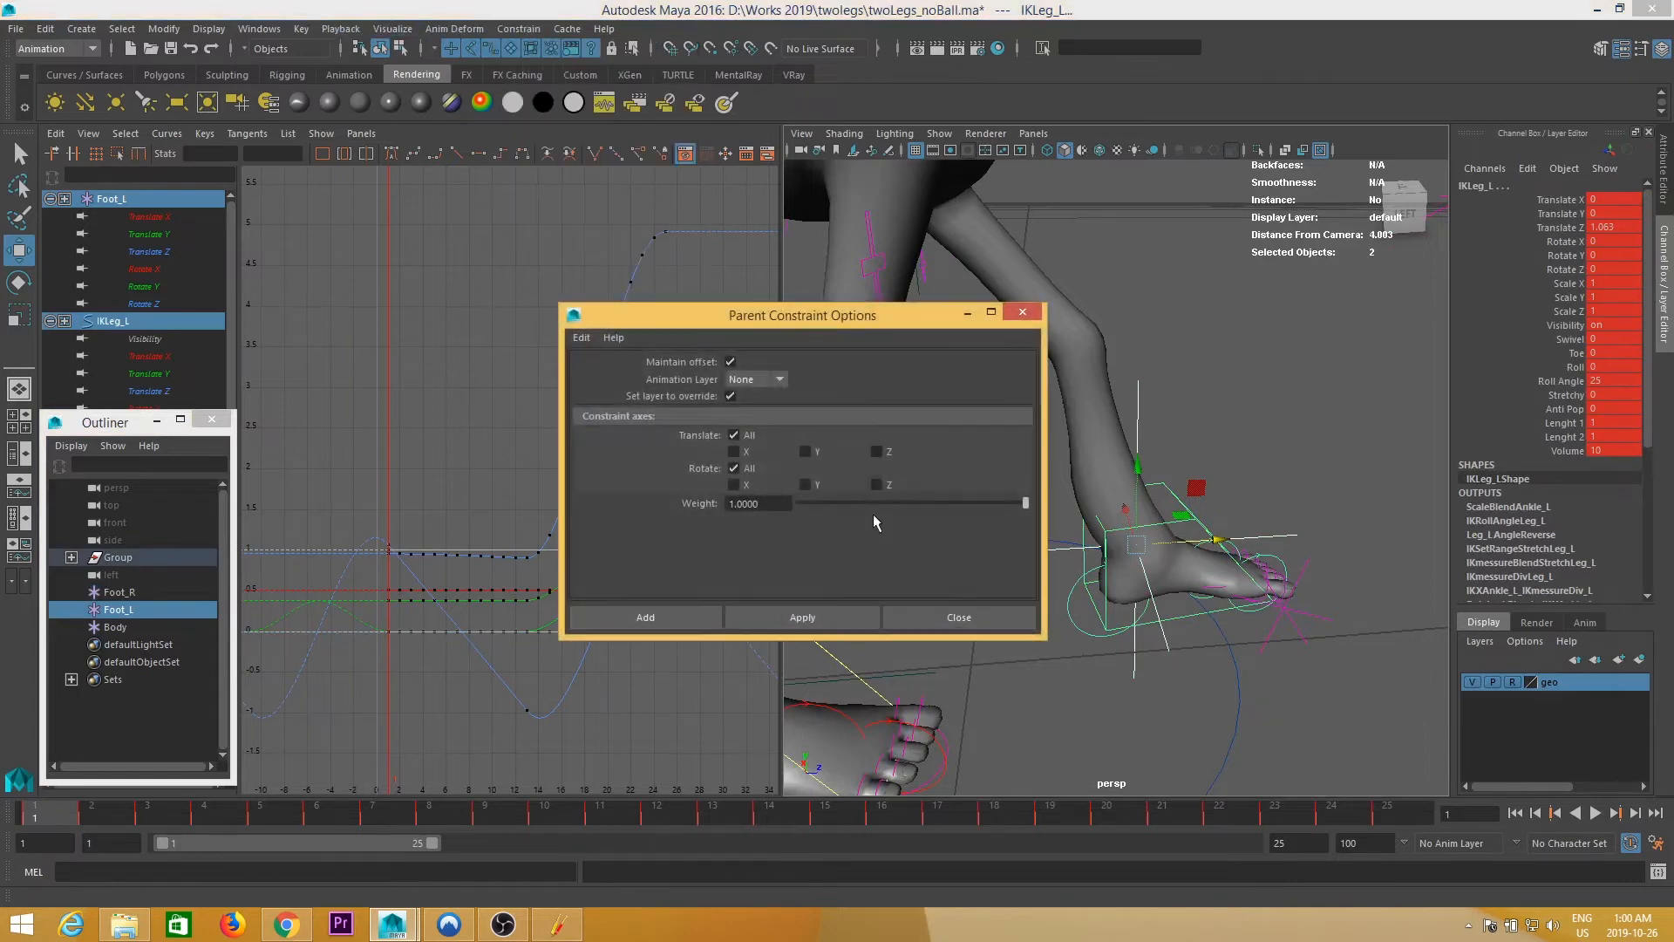
- Parent-constrain the left foot control IKLeg_L to the Foot_L locator, maintaining the offset on all translate and rotate axes
left_click(679, 616)
left_click_drag(933, 558, 959, 523, "alt")
scroll(941, 494, "down", 8)
left_click_drag(1064, 553, 1099, 558, "alt")
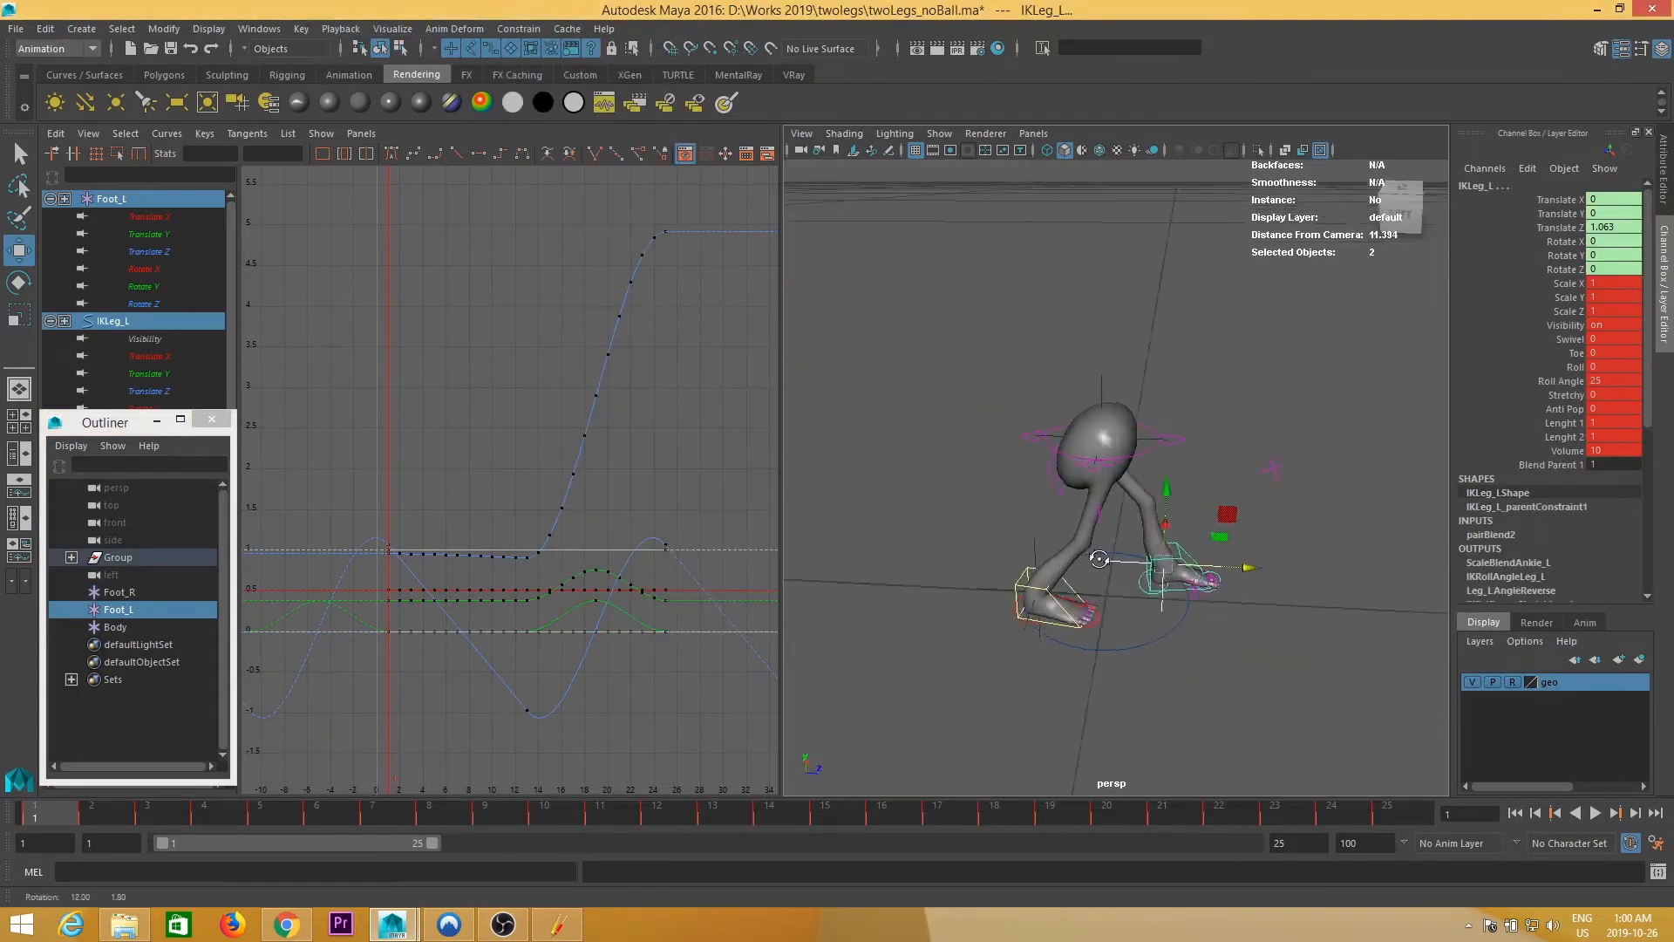
scroll(1099, 558, "up", 6)
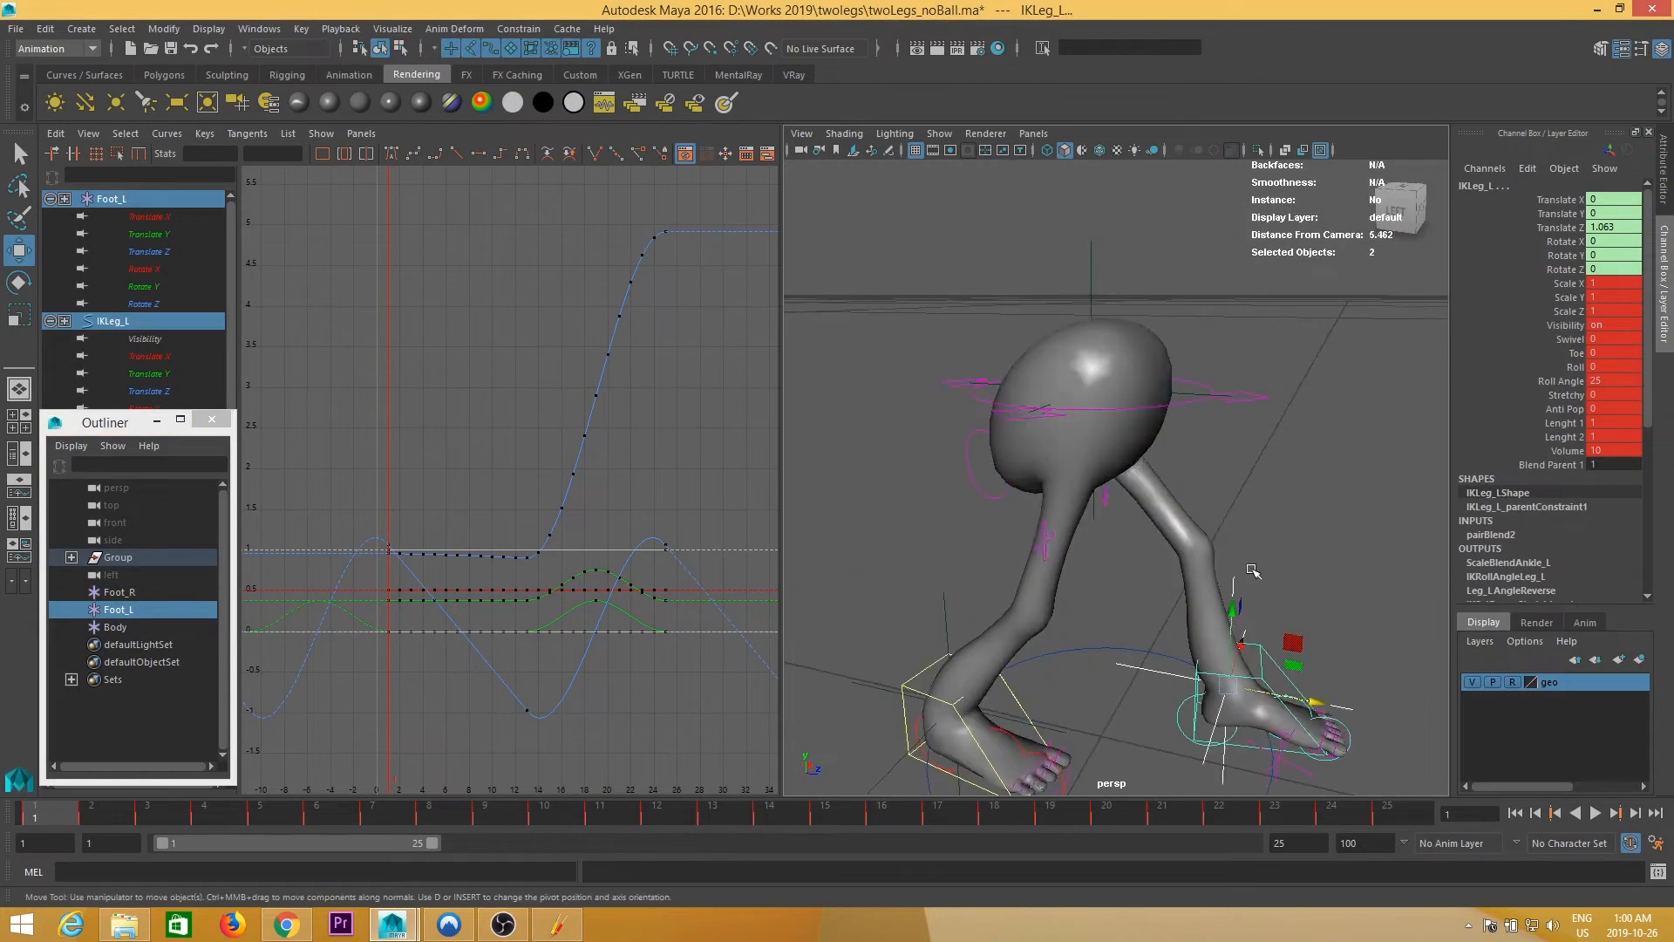
- Parent-constrain the RootX_M control to the Body locator, maintaining the offset on all translate and rotate axes
left_click(141, 630)
left_click_drag(1225, 440, 1233, 448, "alt")
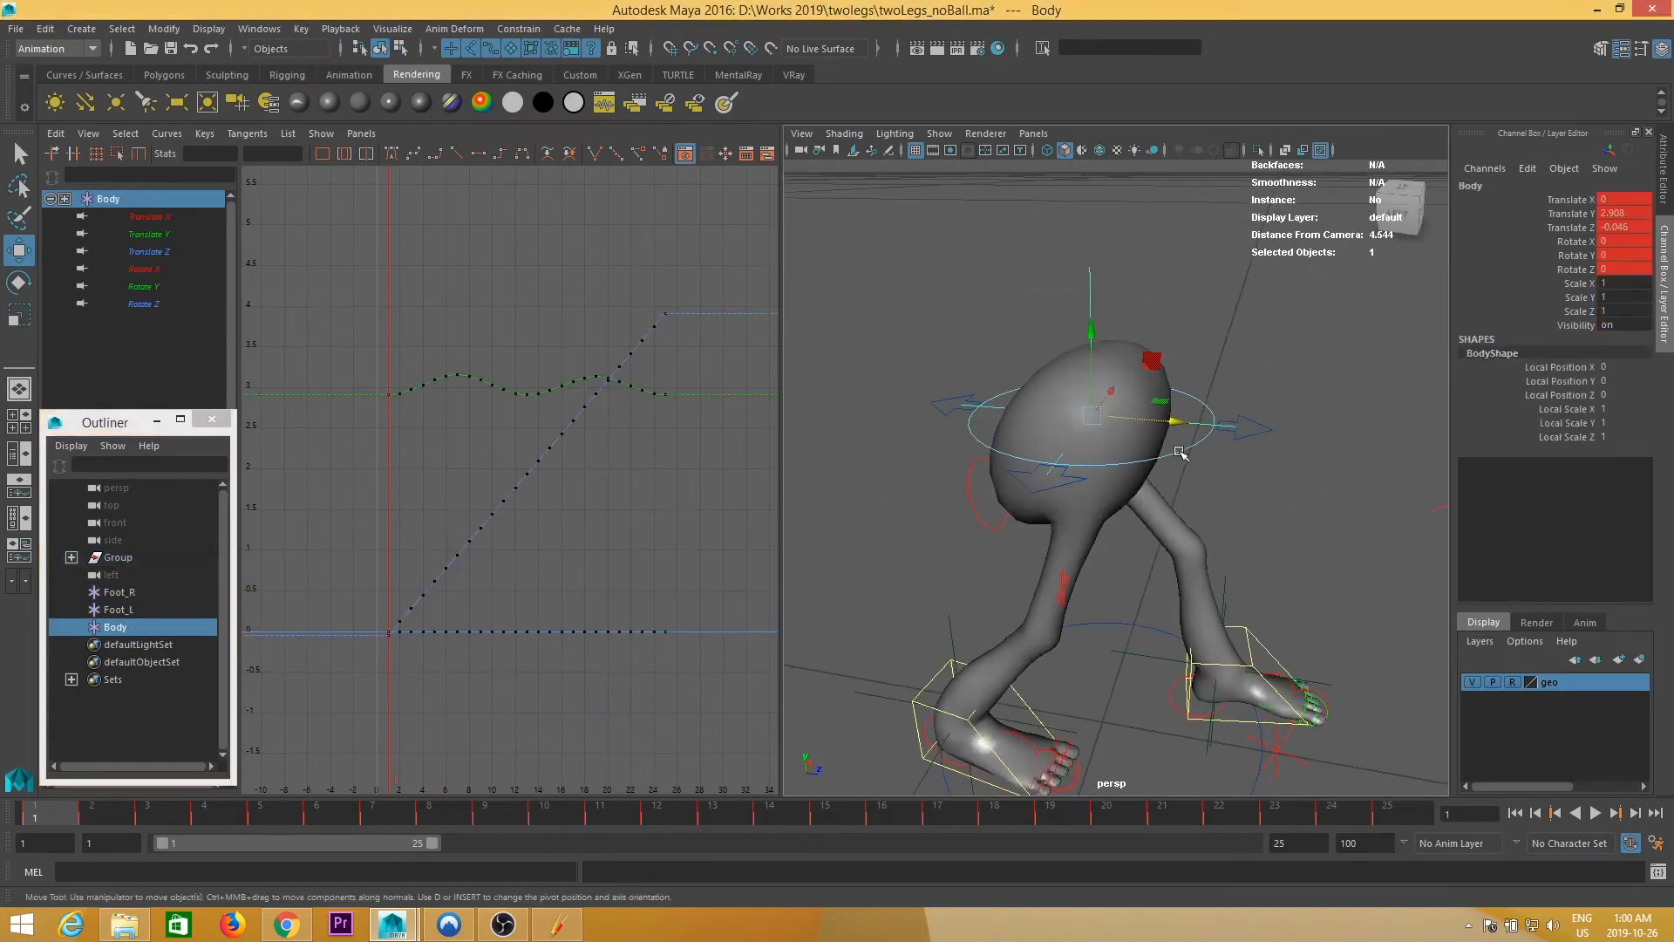
left_click(1260, 436, "shift")
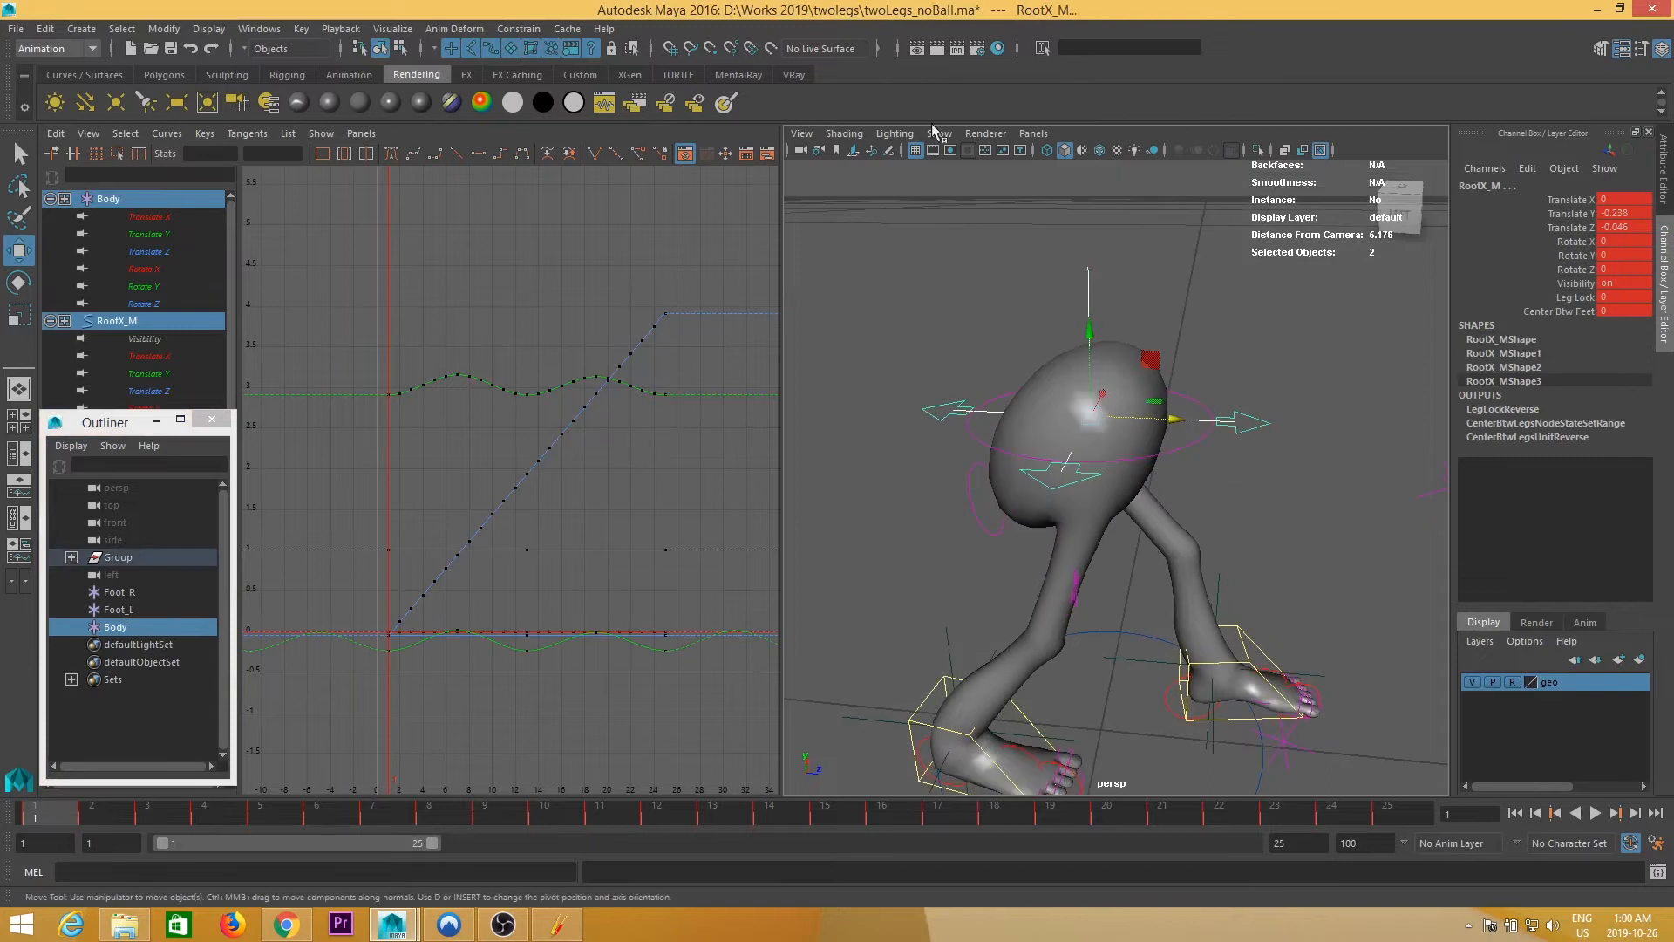
left_click(516, 32)
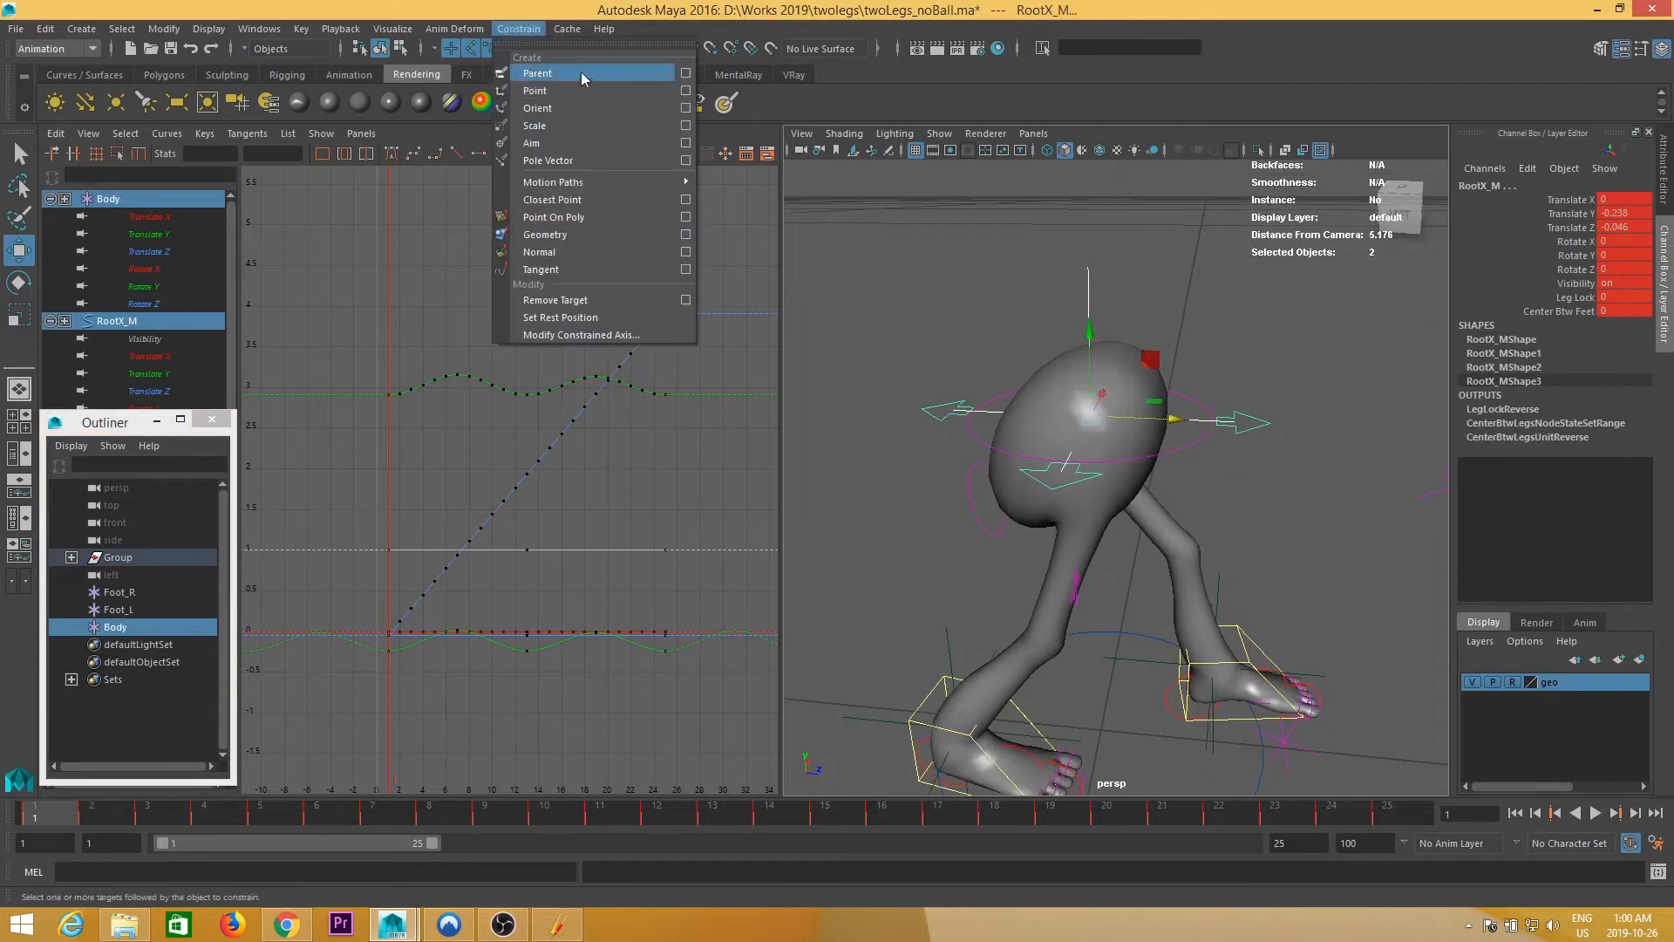
left_click(686, 75)
left_click(656, 625)
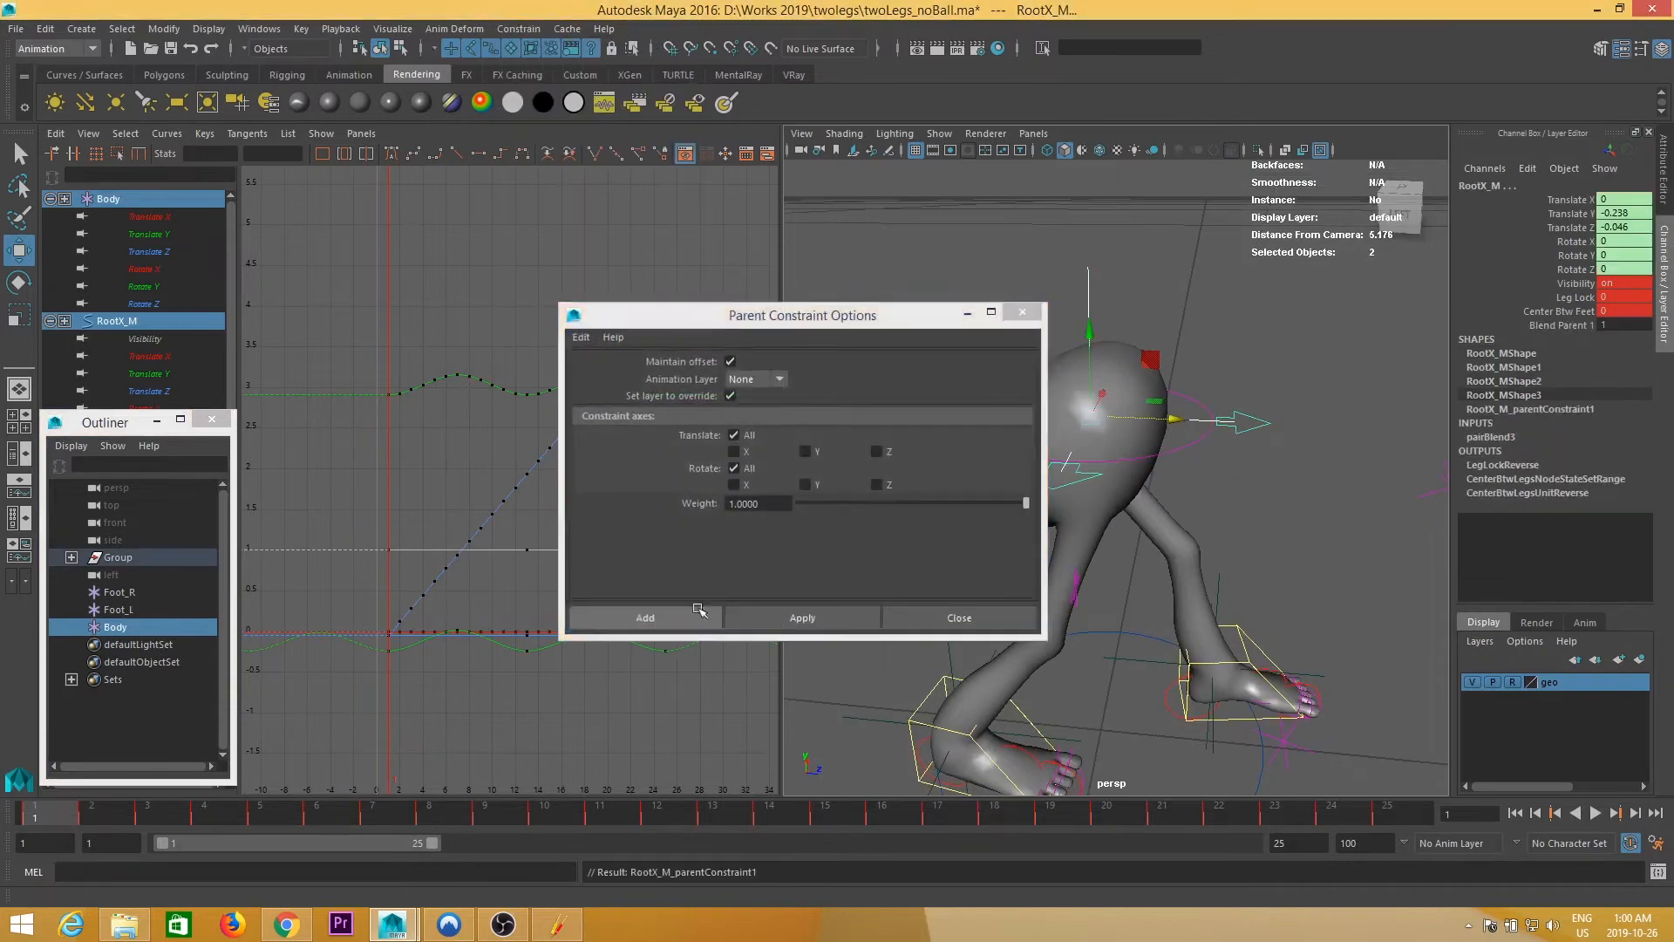
left_click_drag(1168, 510, 1133, 514, "alt")
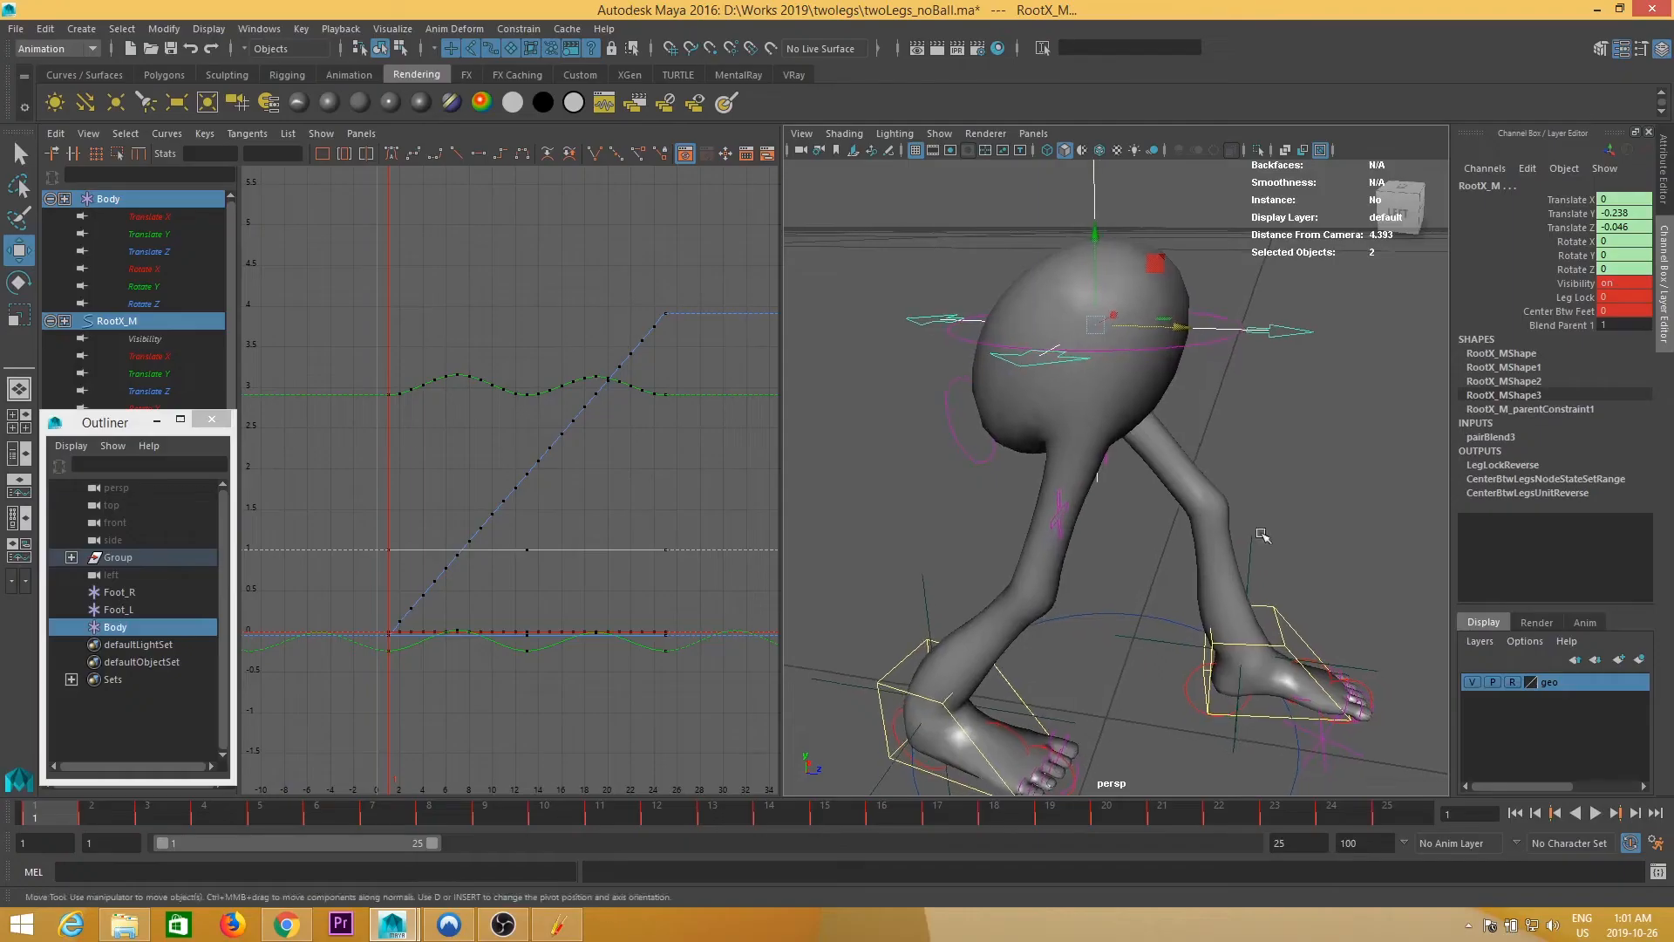
- Select the IKLeg_R control and play the animation briefly to check the constrained motion, then return to frame 1
scroll(1082, 604, "down", 3)
scroll(1082, 604, "up", 3)
left_click_drag(1082, 603, 1107, 646, "alt")
left_click(1049, 591)
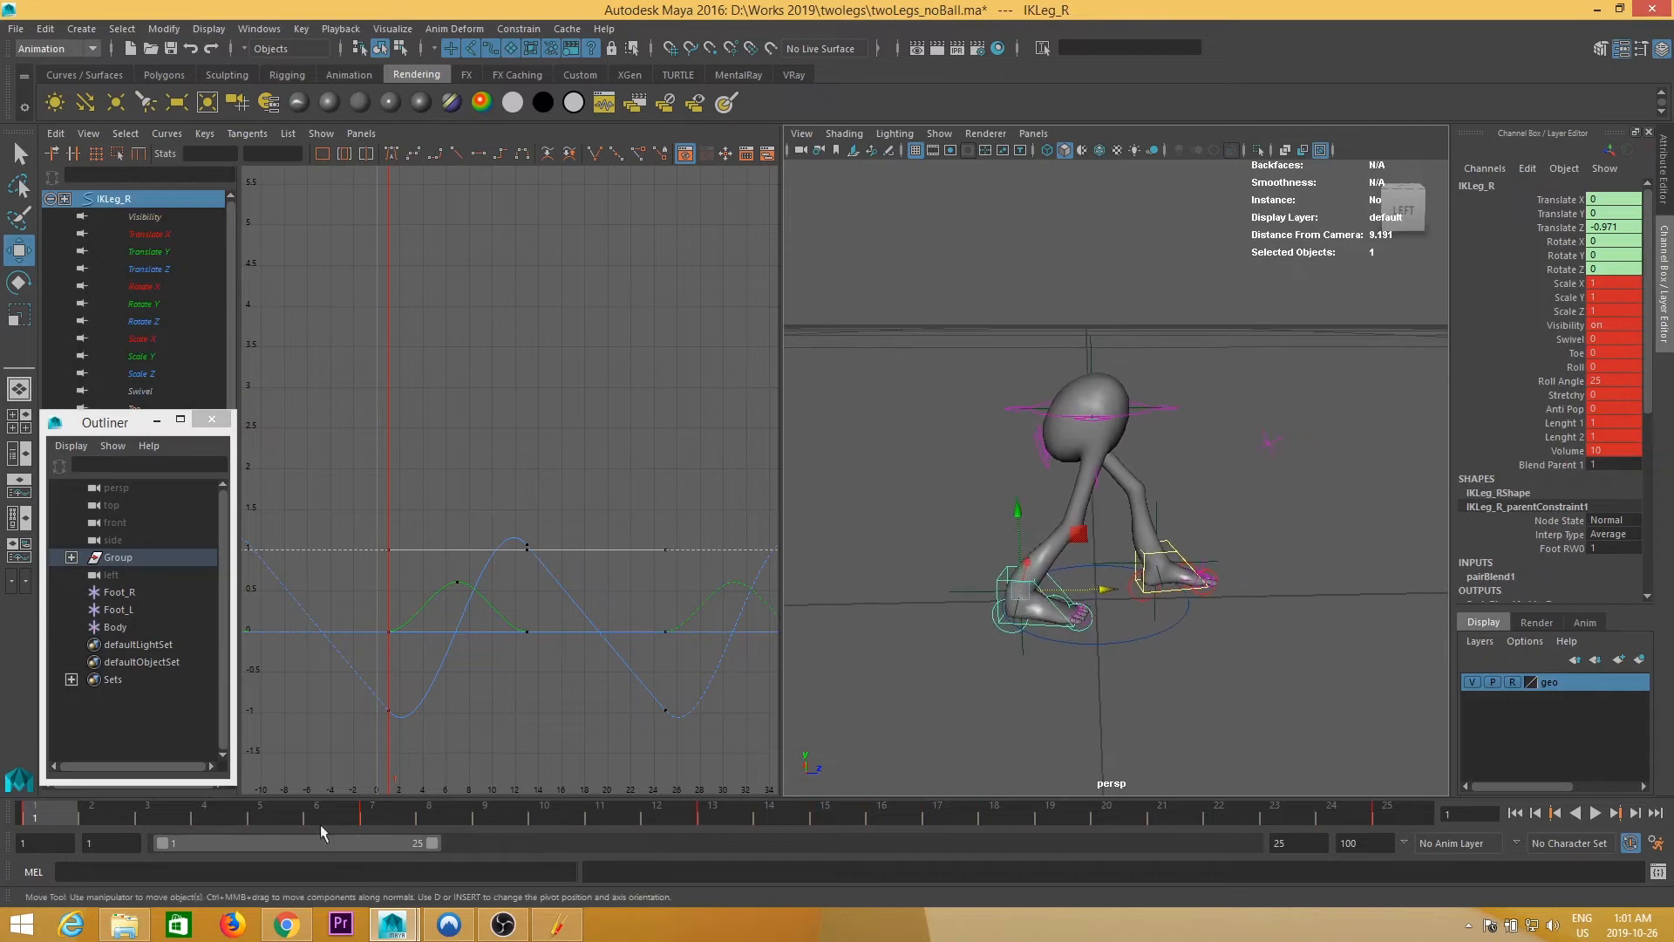
key("alt+v")
left_click(35, 814)
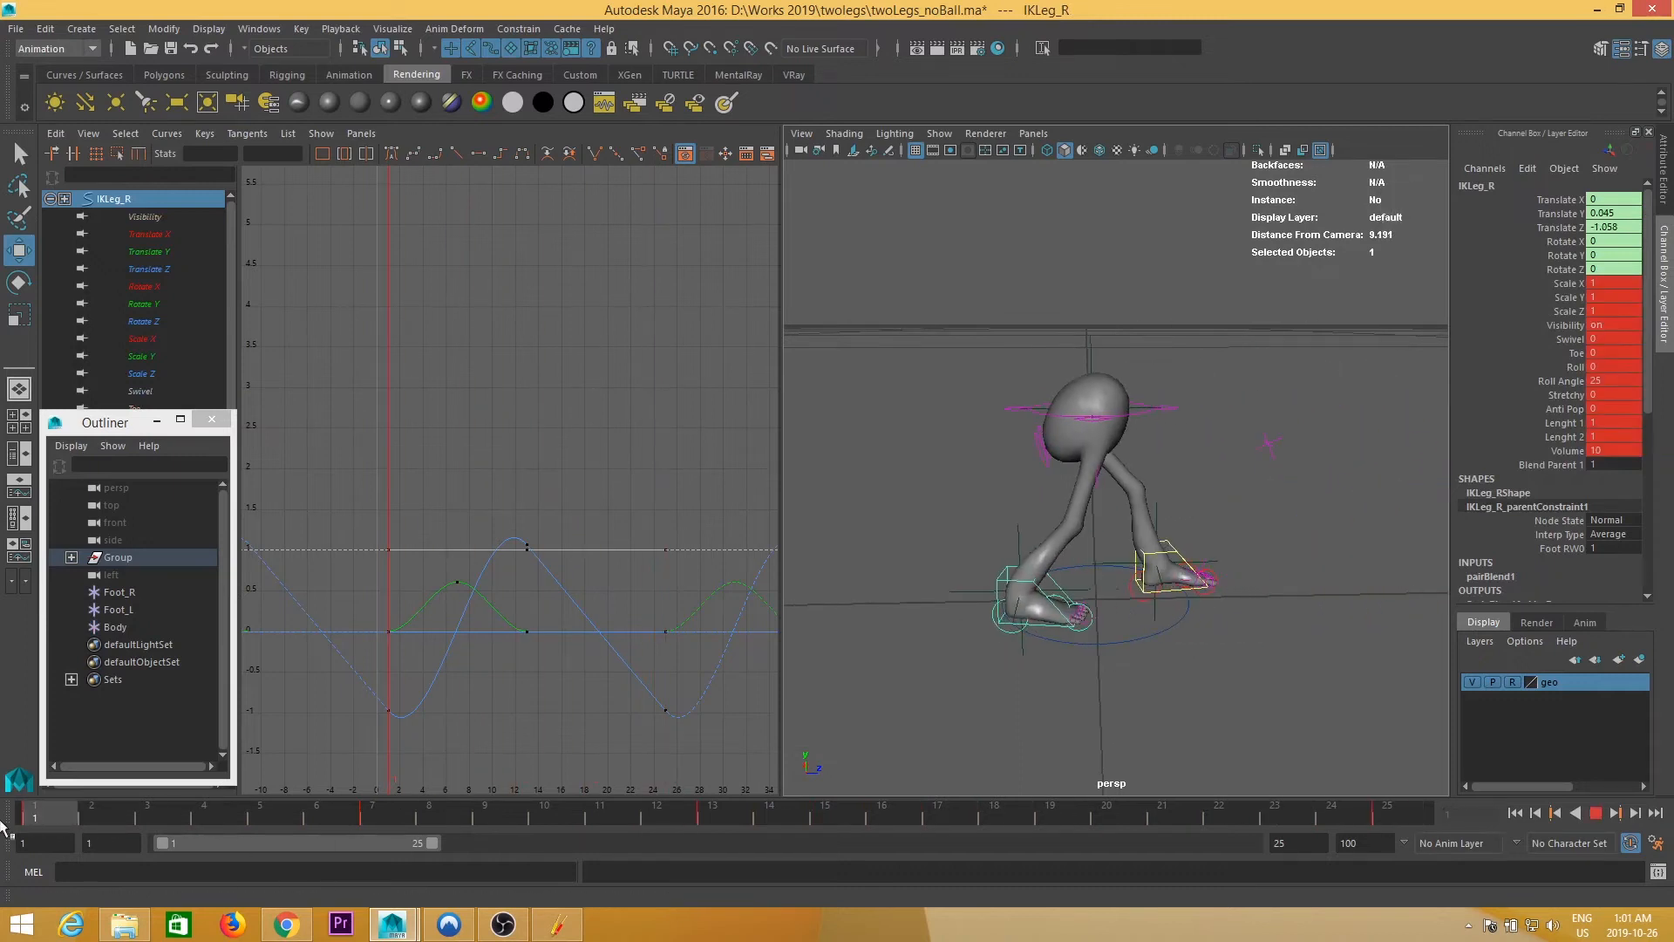
- Delete all animation keys of the Main control across the whole timeline
left_click_drag(1207, 657, 1139, 626, "alt")
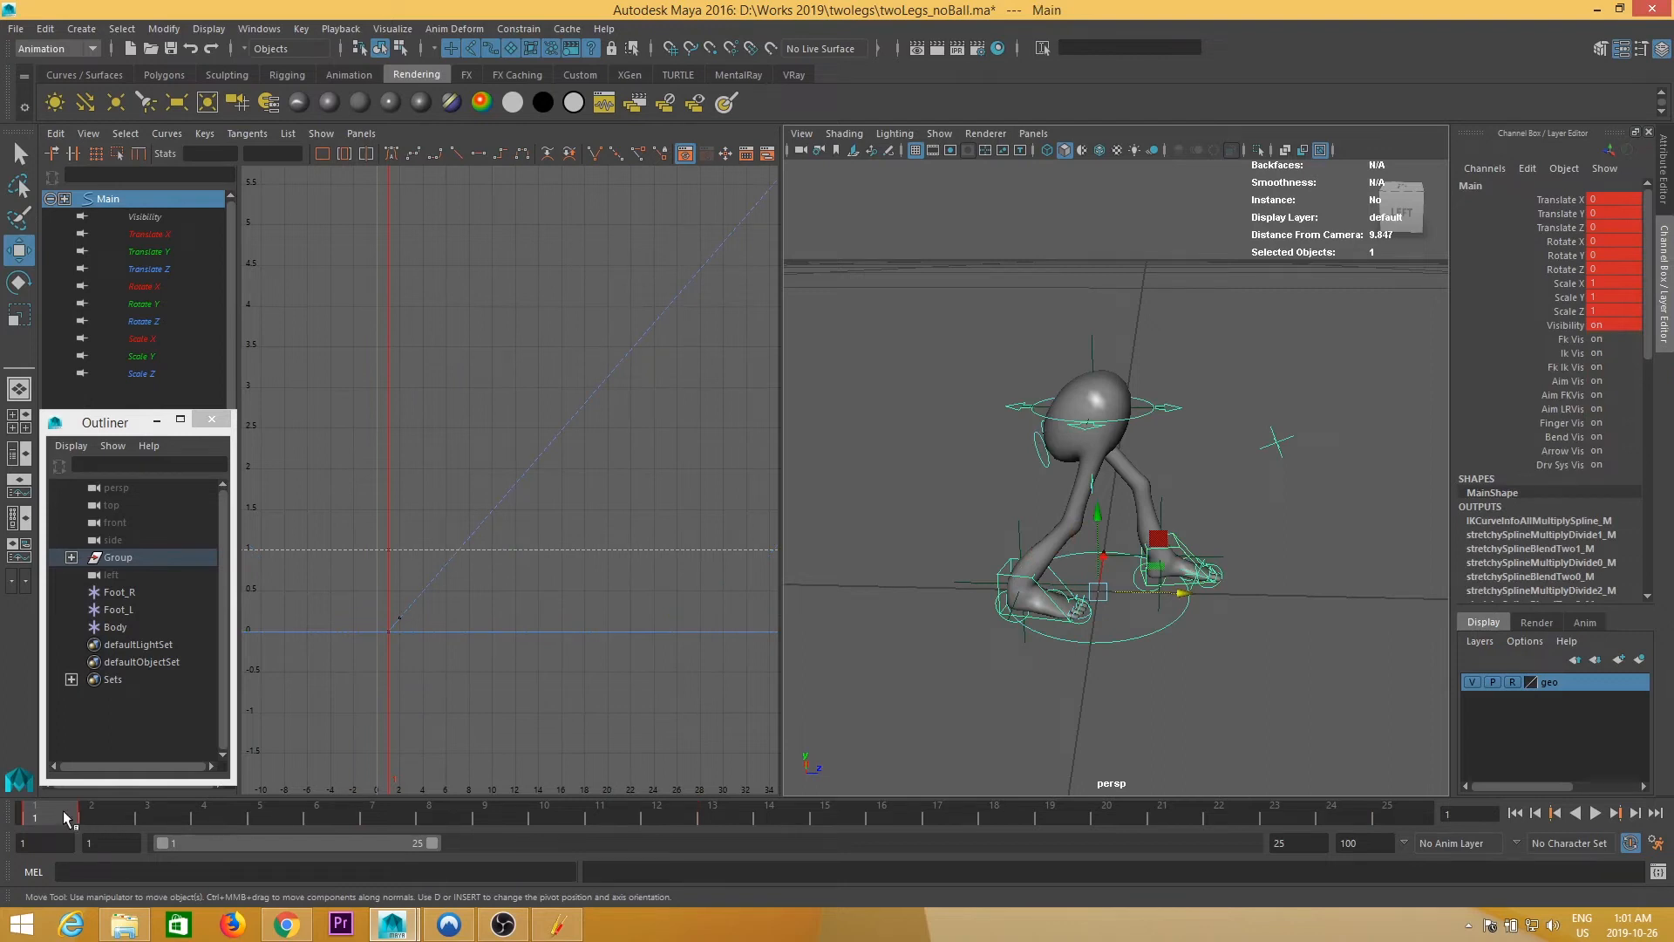
double_click(66, 818)
right_click(65, 818)
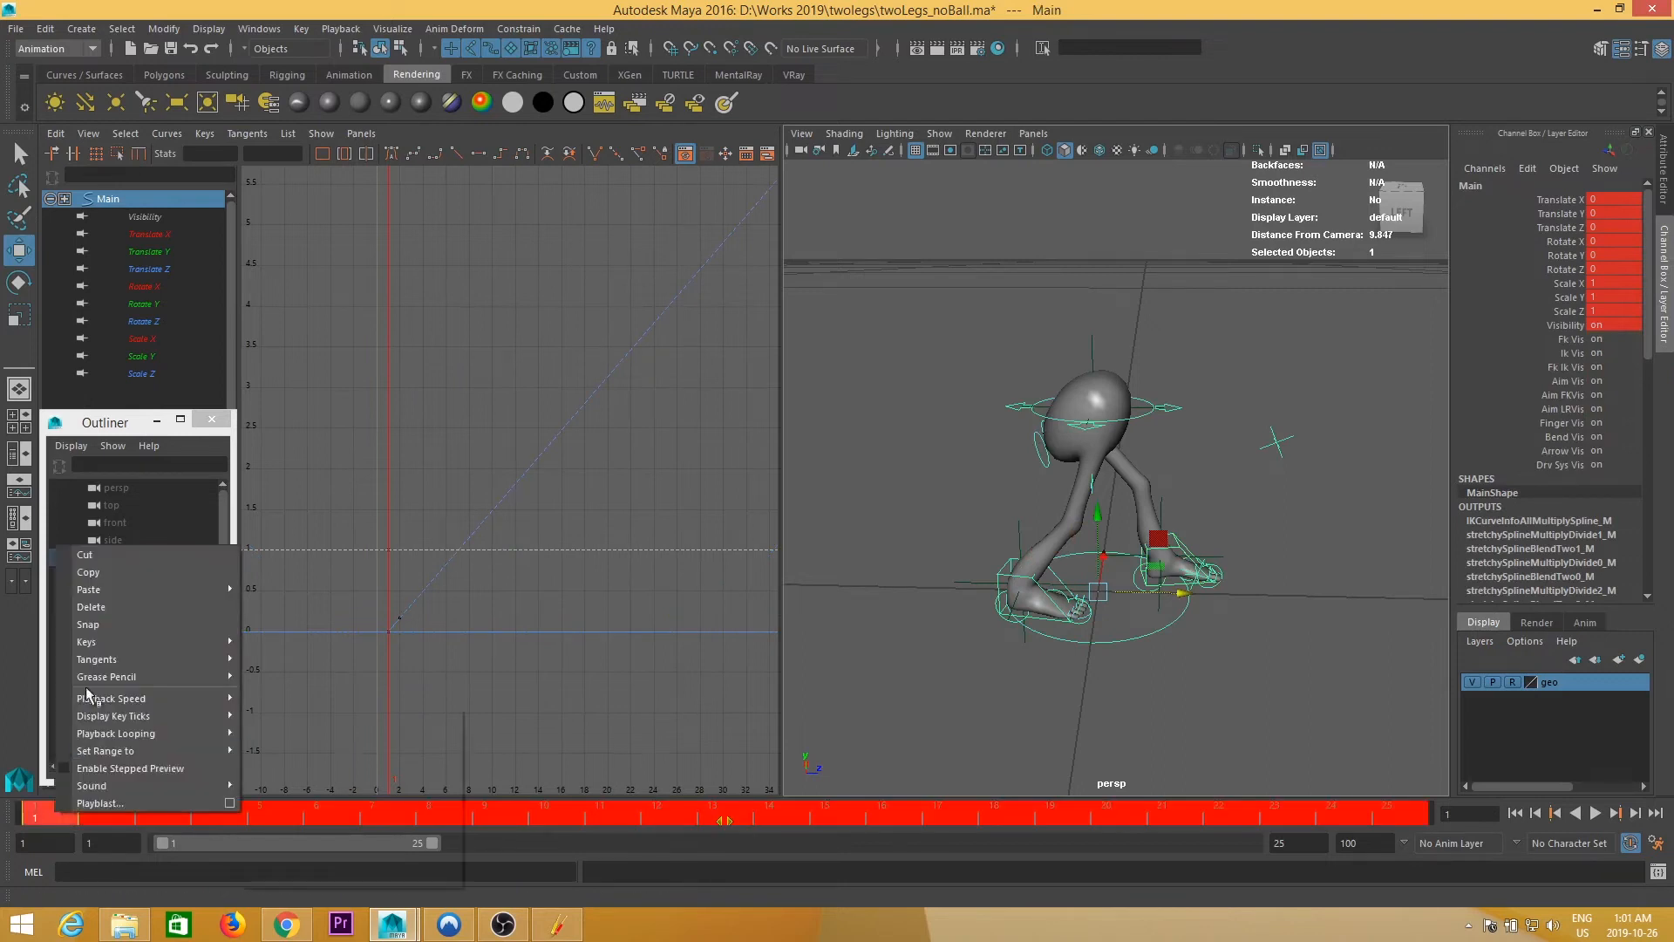
left_click(138, 608)
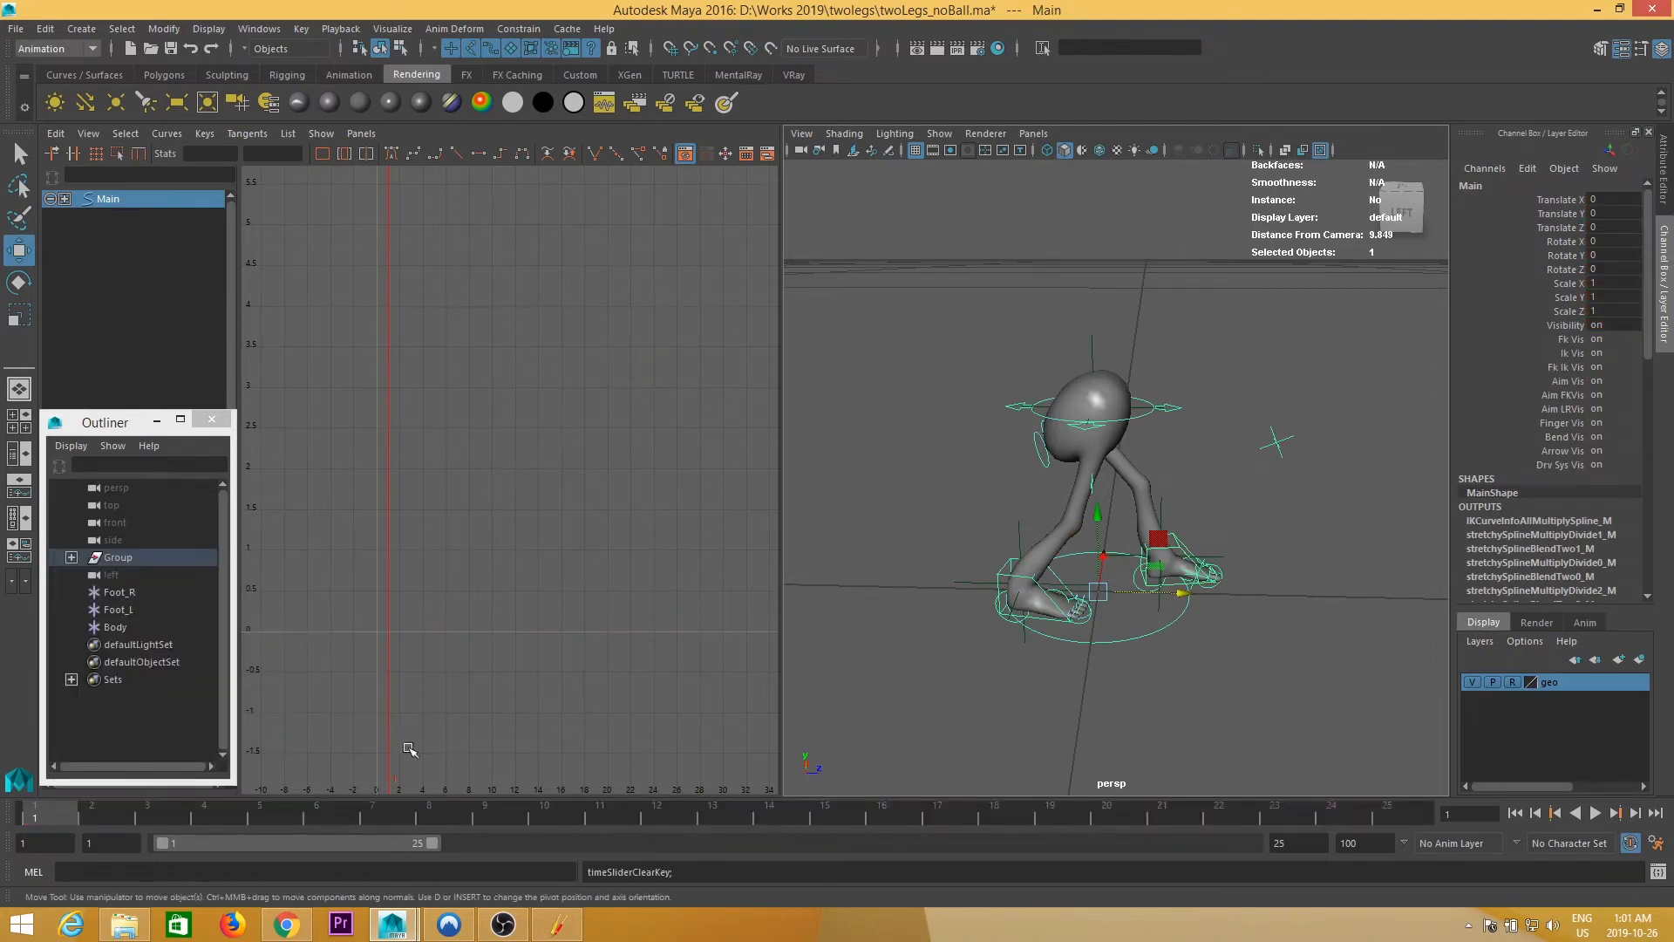
- Play the animation to check how the legs move without keys on Main, then return to frame 1
key("alt+v")
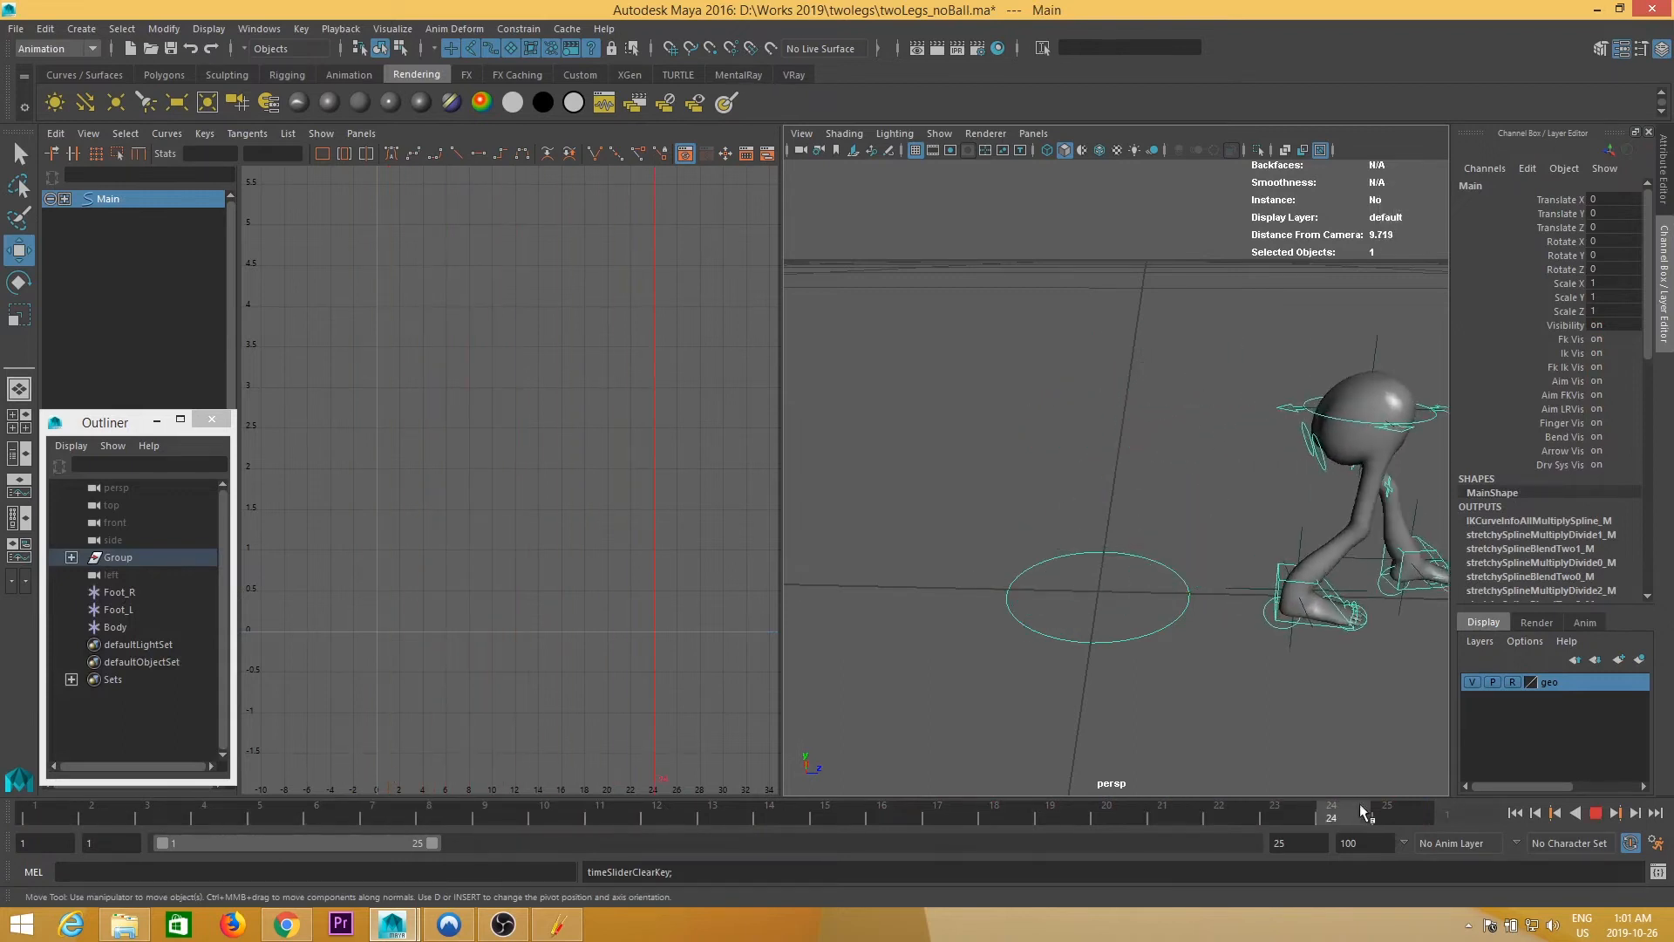
key("alt+v")
left_click_drag(782, 659, 1186, 681, "alt")
mouse_move(50, 814)
left_mouse_down()
mouse_move(1361, 811)
mouse_move(35, 814)
left_mouse_up()
scroll(1023, 593, "up", 5)
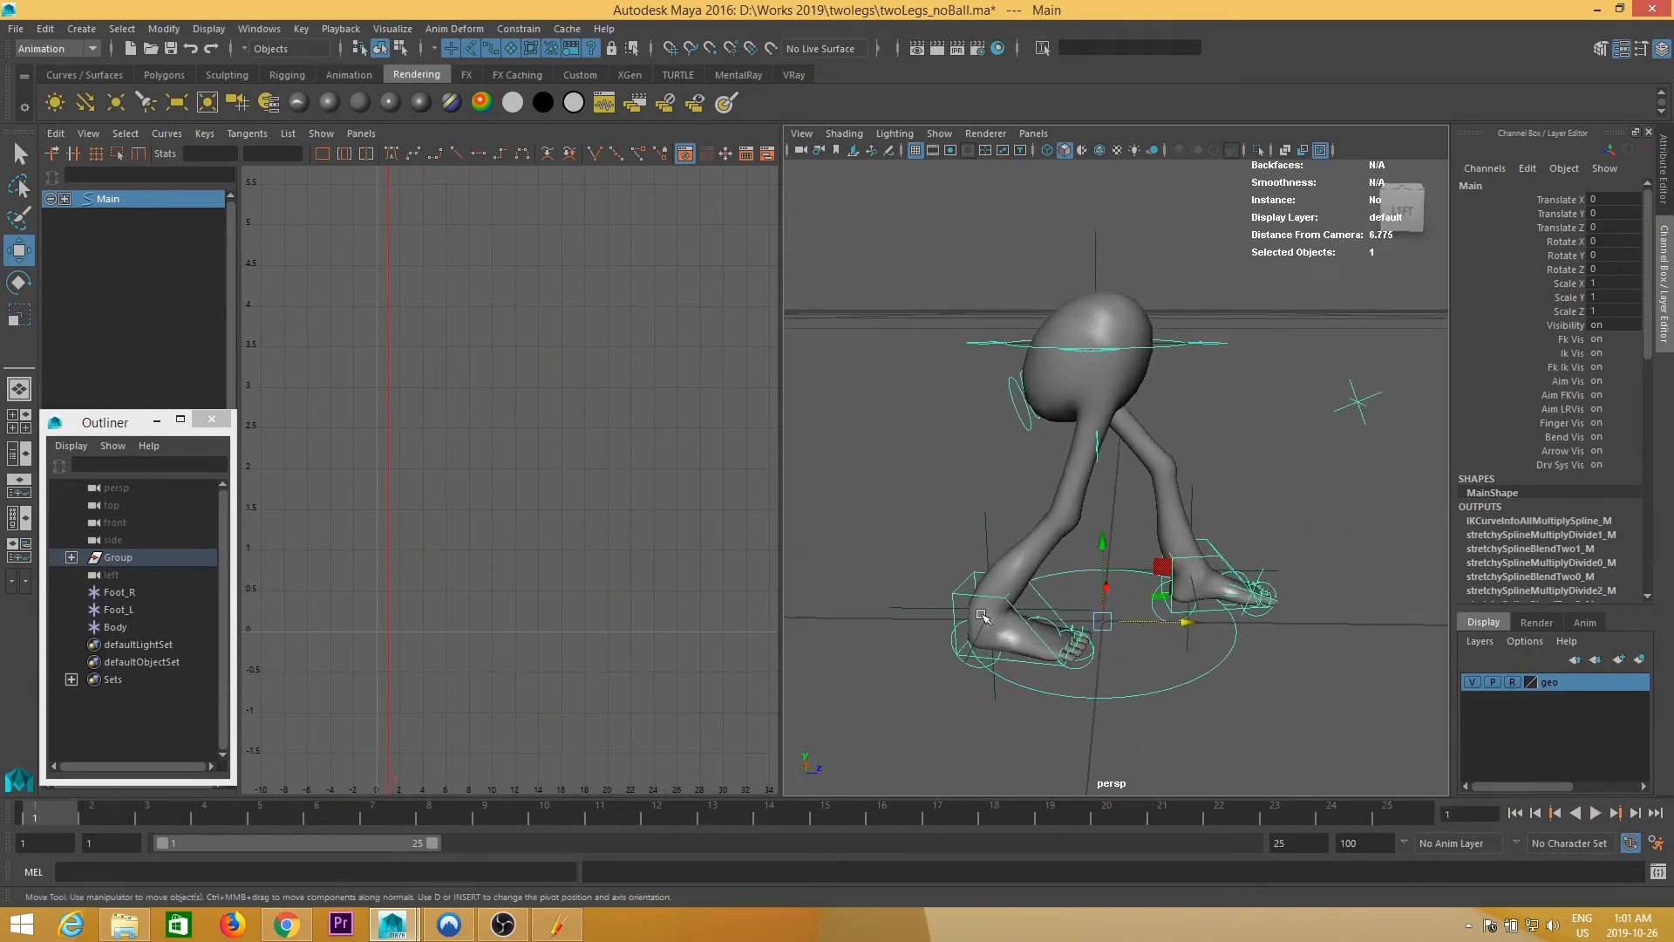
- Bake the Translate and Rotate channels of IKLeg_R, IKLeg_L and RootX_M over the time slider range, sampling by 1
left_click(1216, 579)
left_click(1225, 556, "shift")
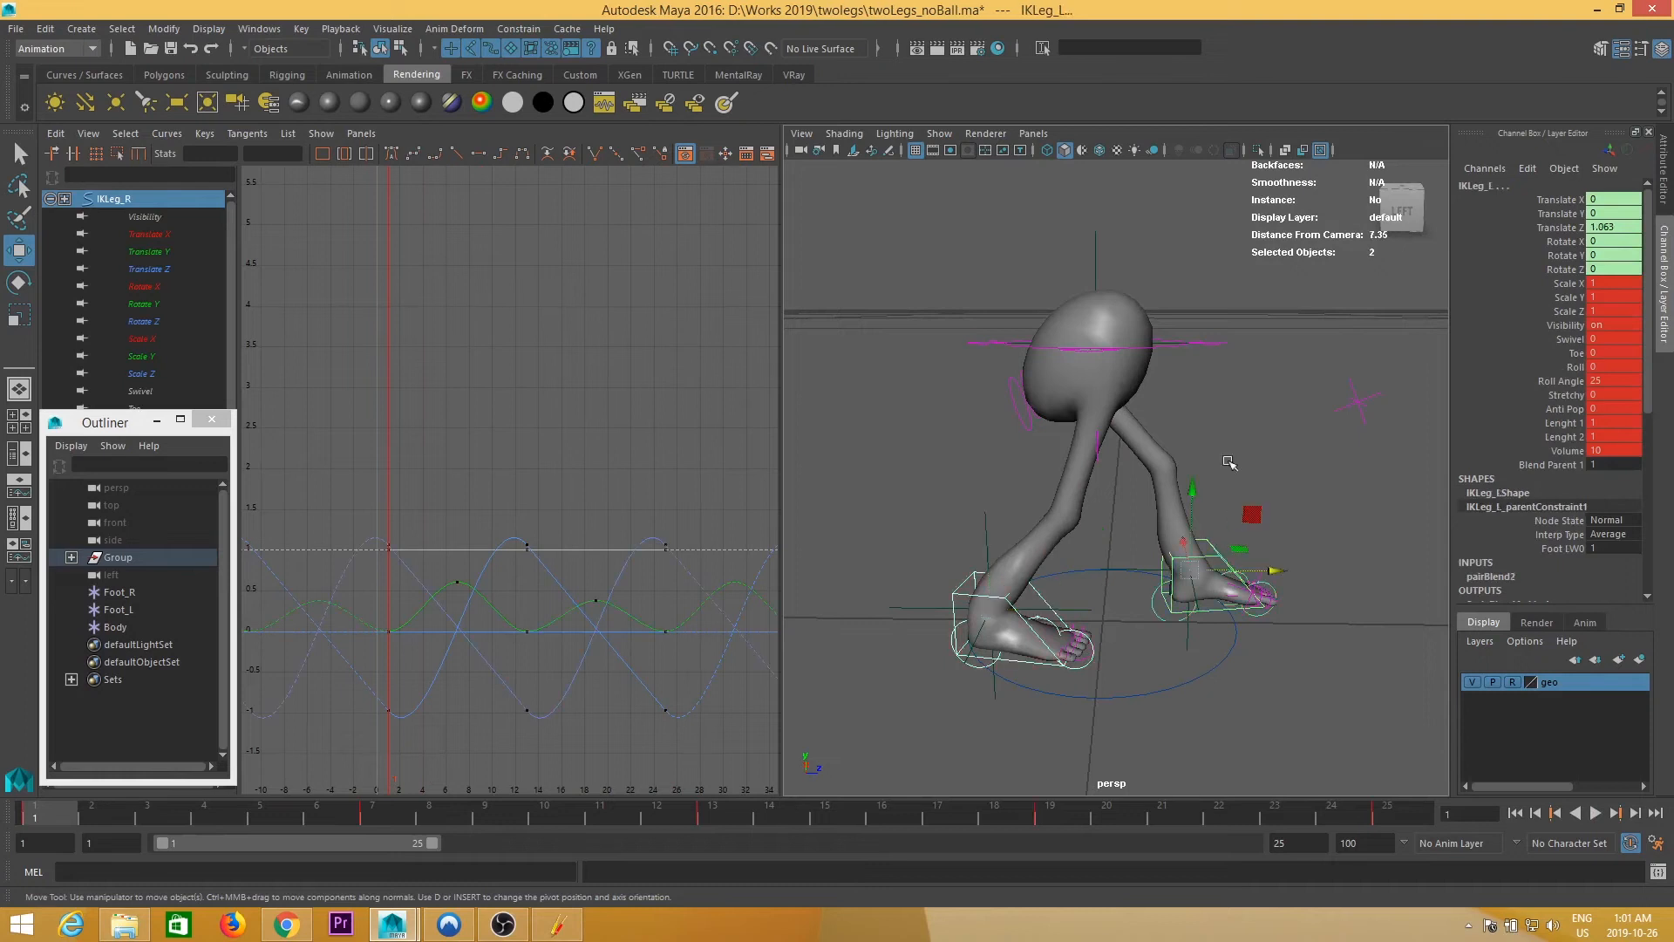
left_click_drag(1220, 355, 1229, 351, "alt")
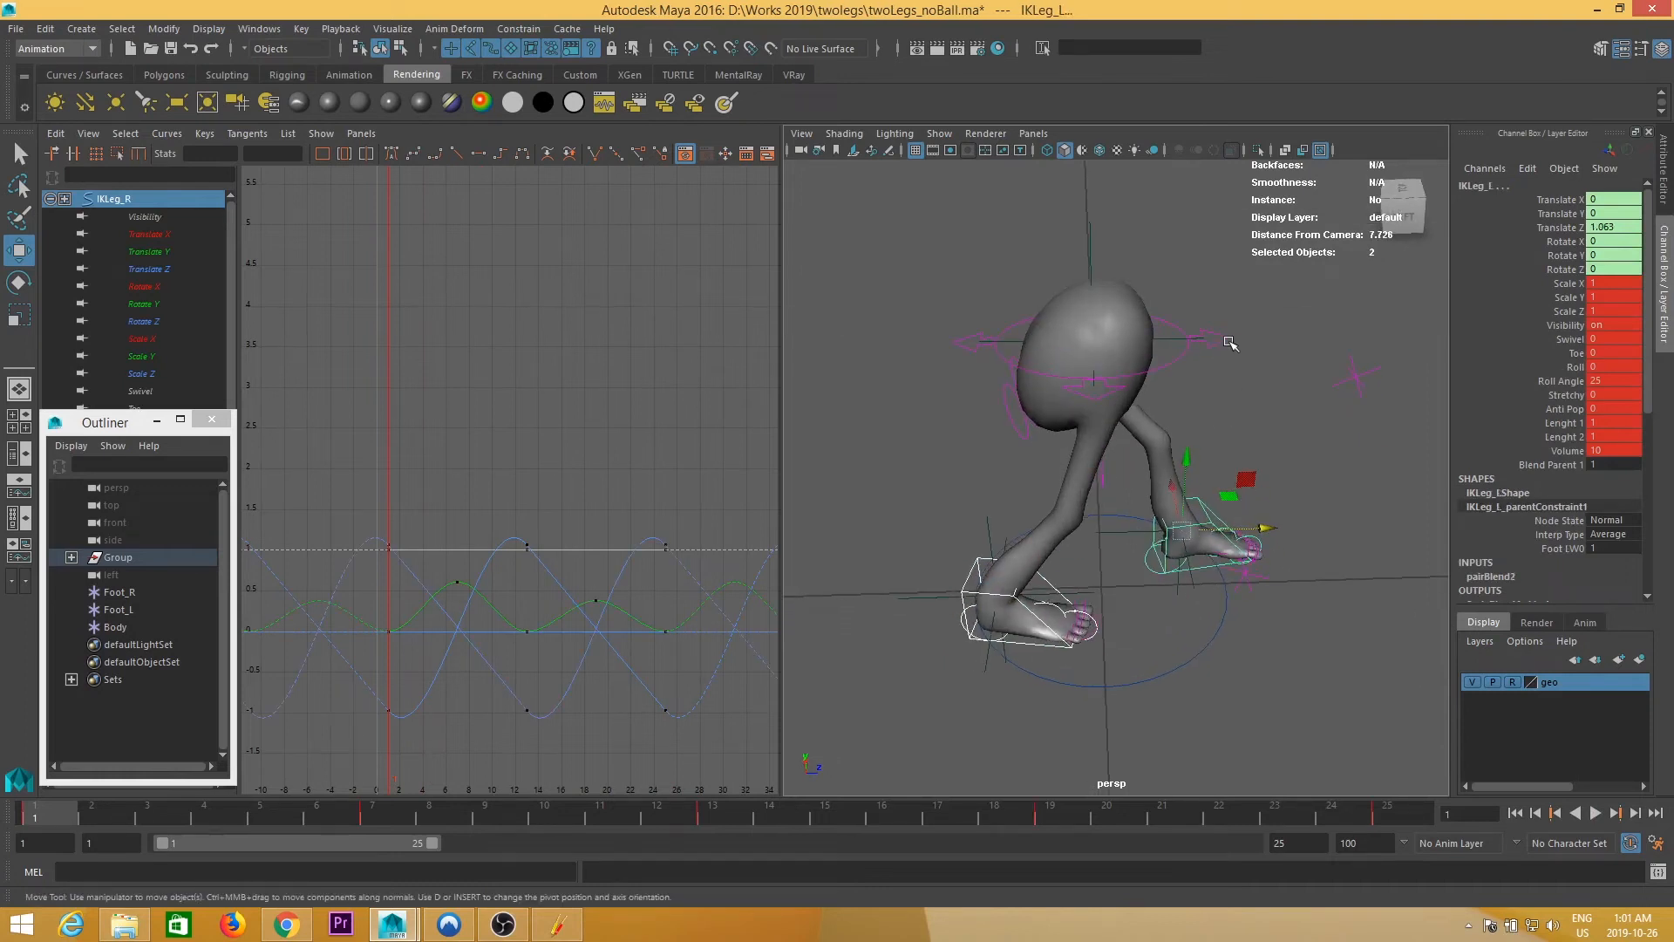
left_click(1229, 342, "shift")
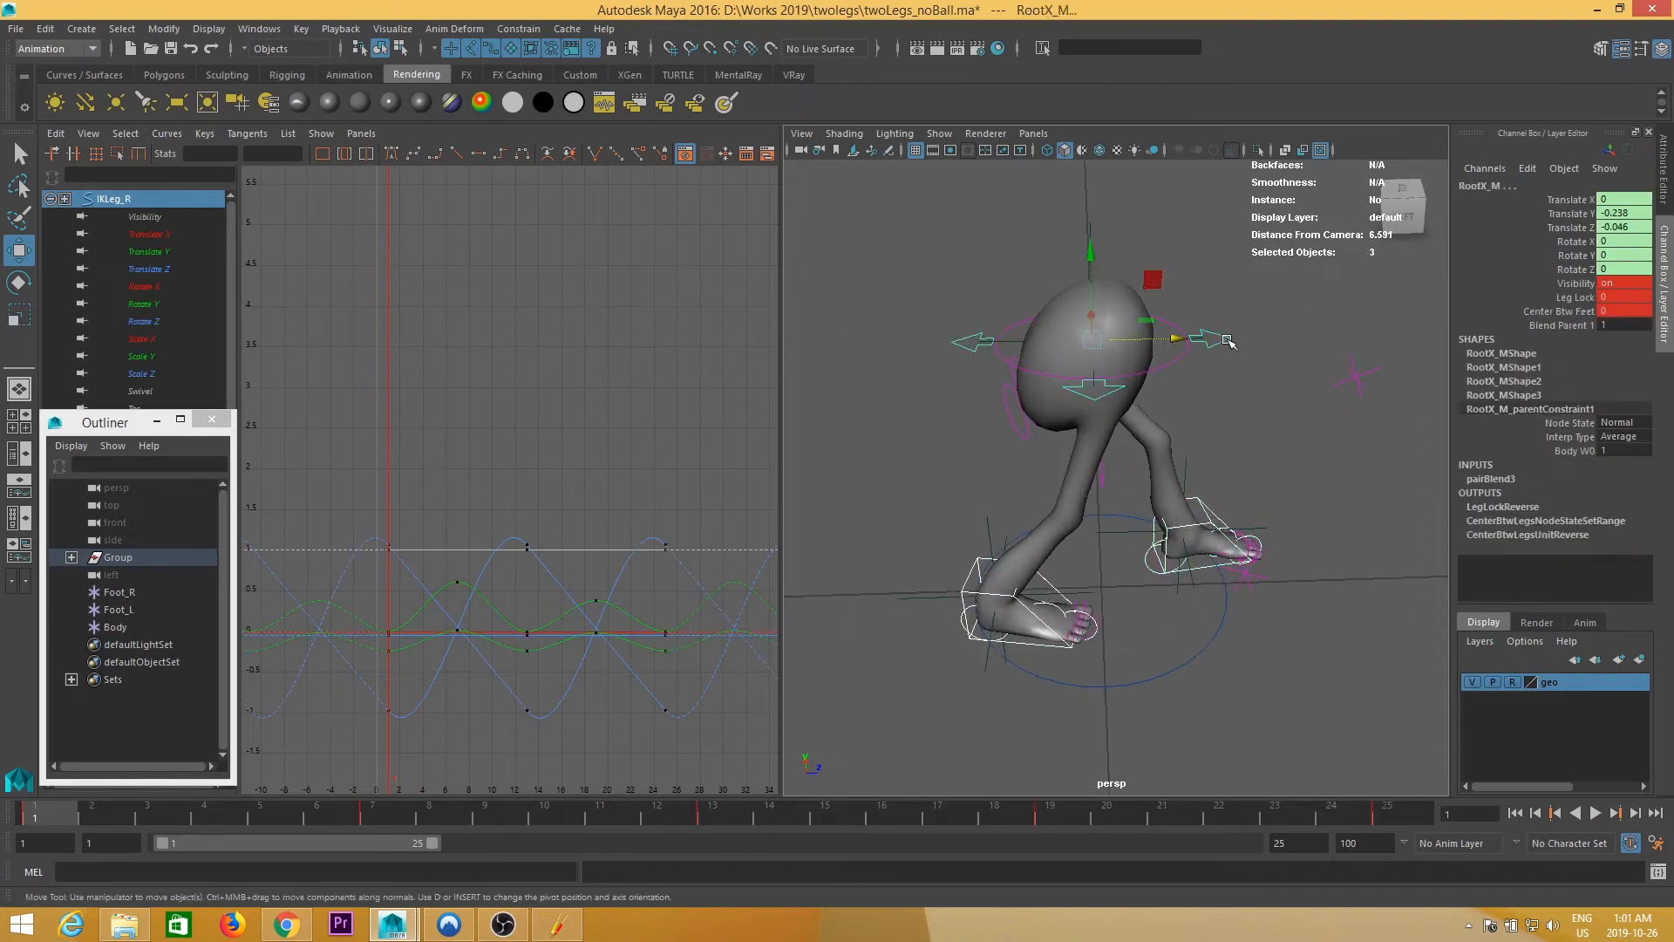
left_click(45, 29)
mouse_move(108, 186)
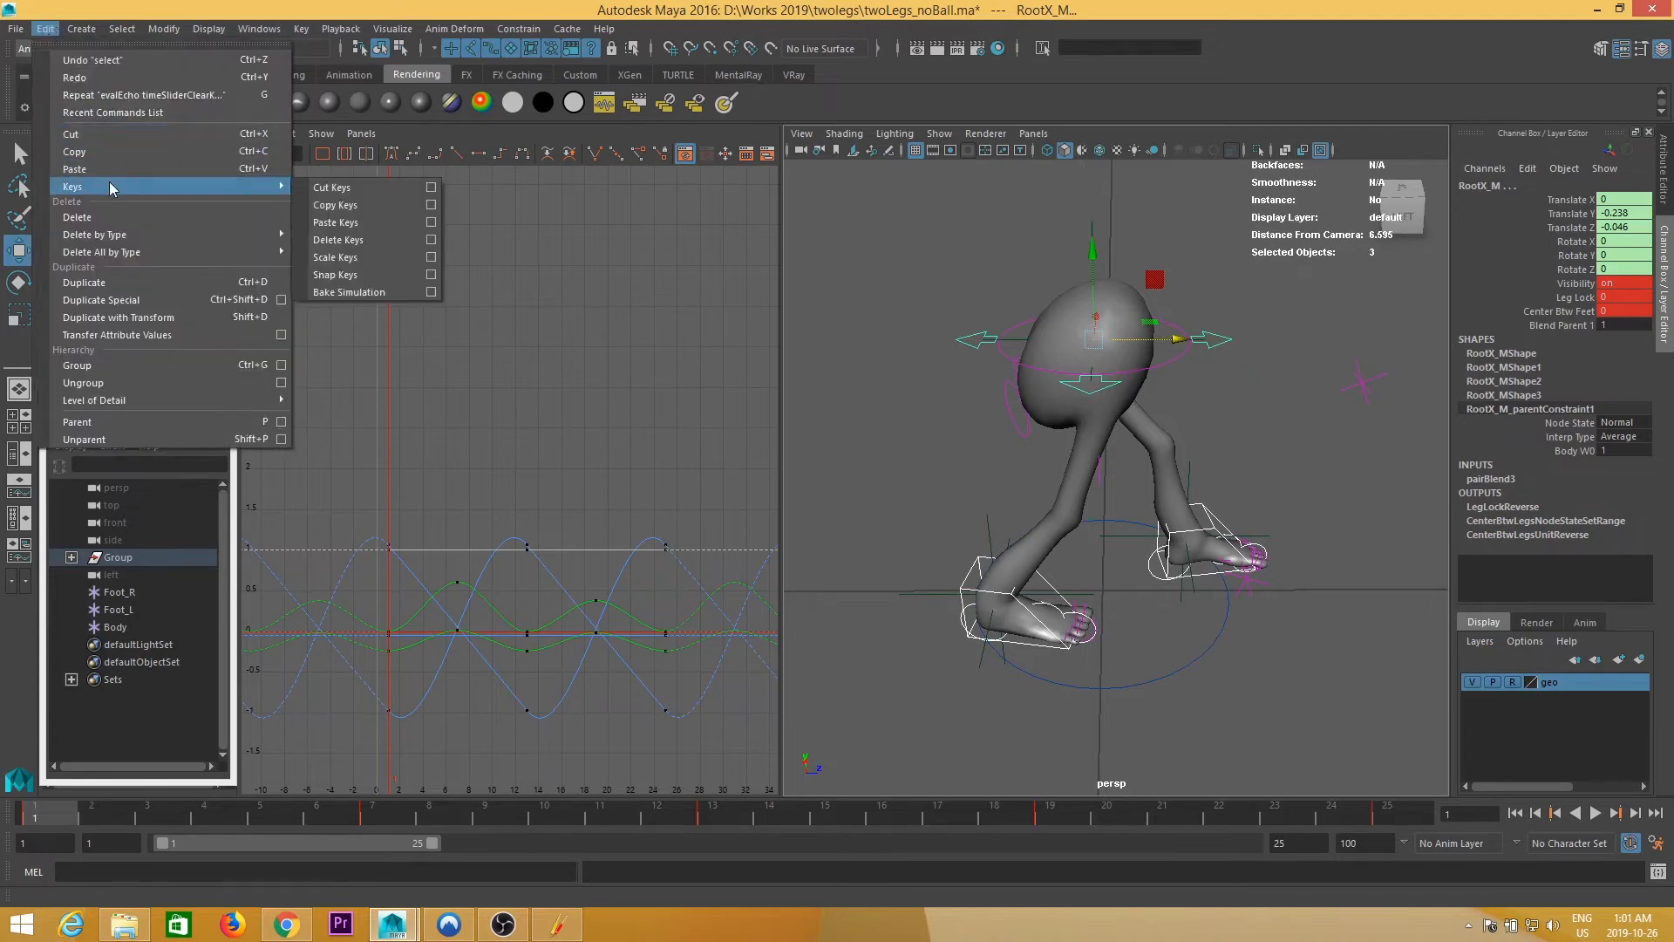
left_click(432, 292)
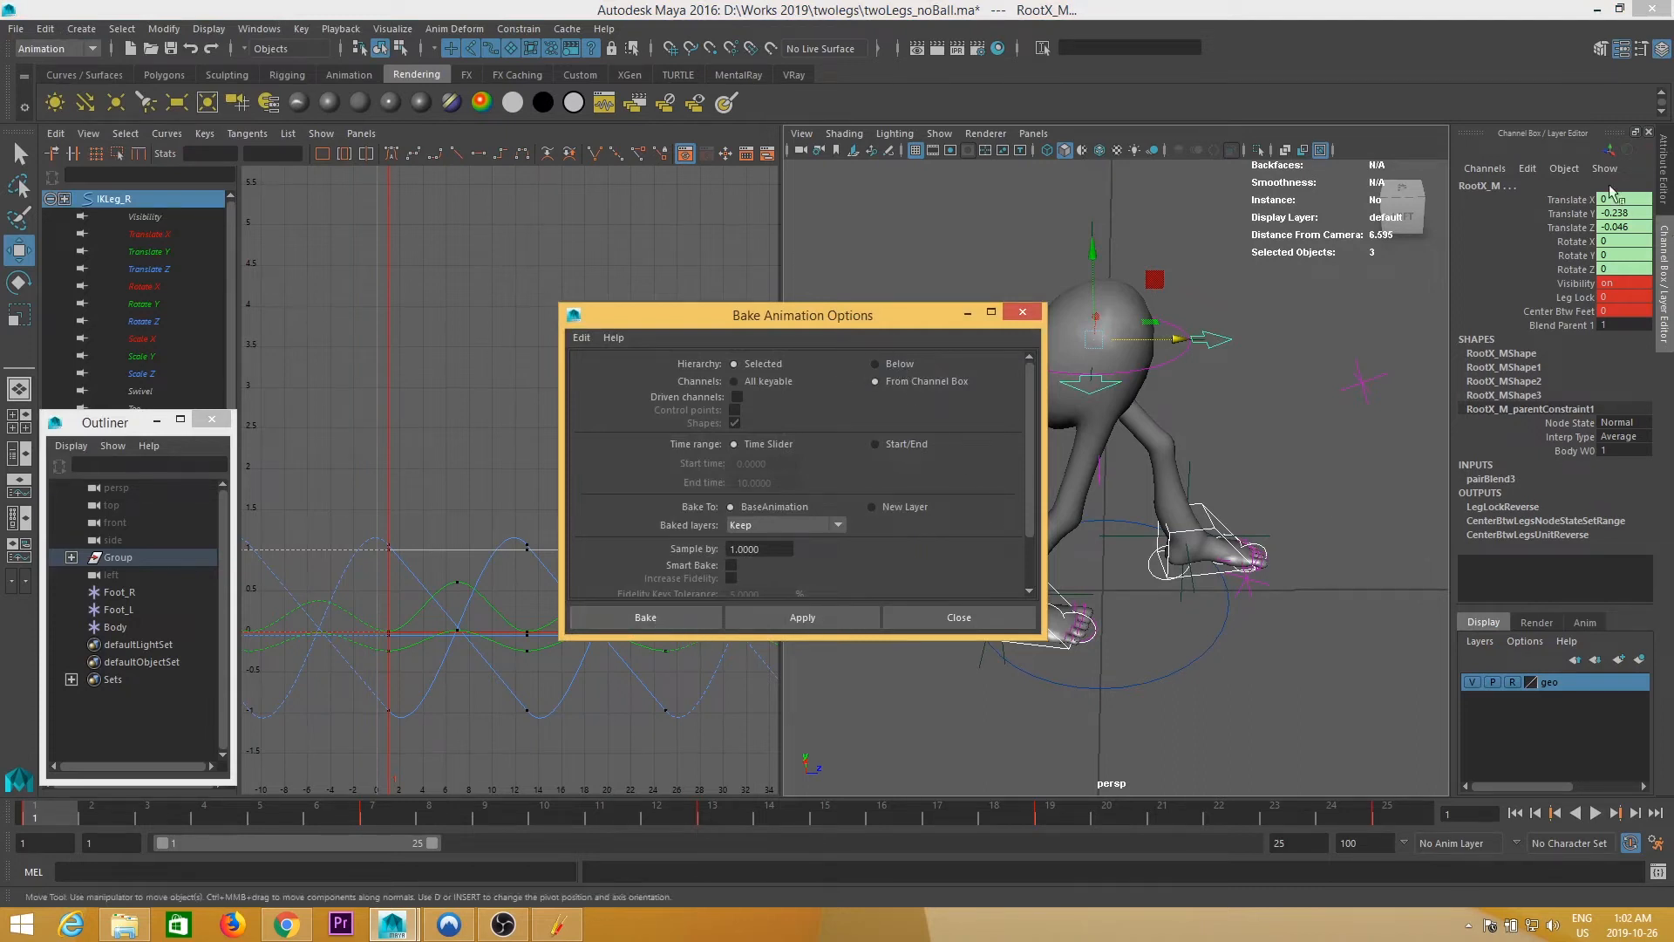
left_click_drag(1570, 200, 1577, 270)
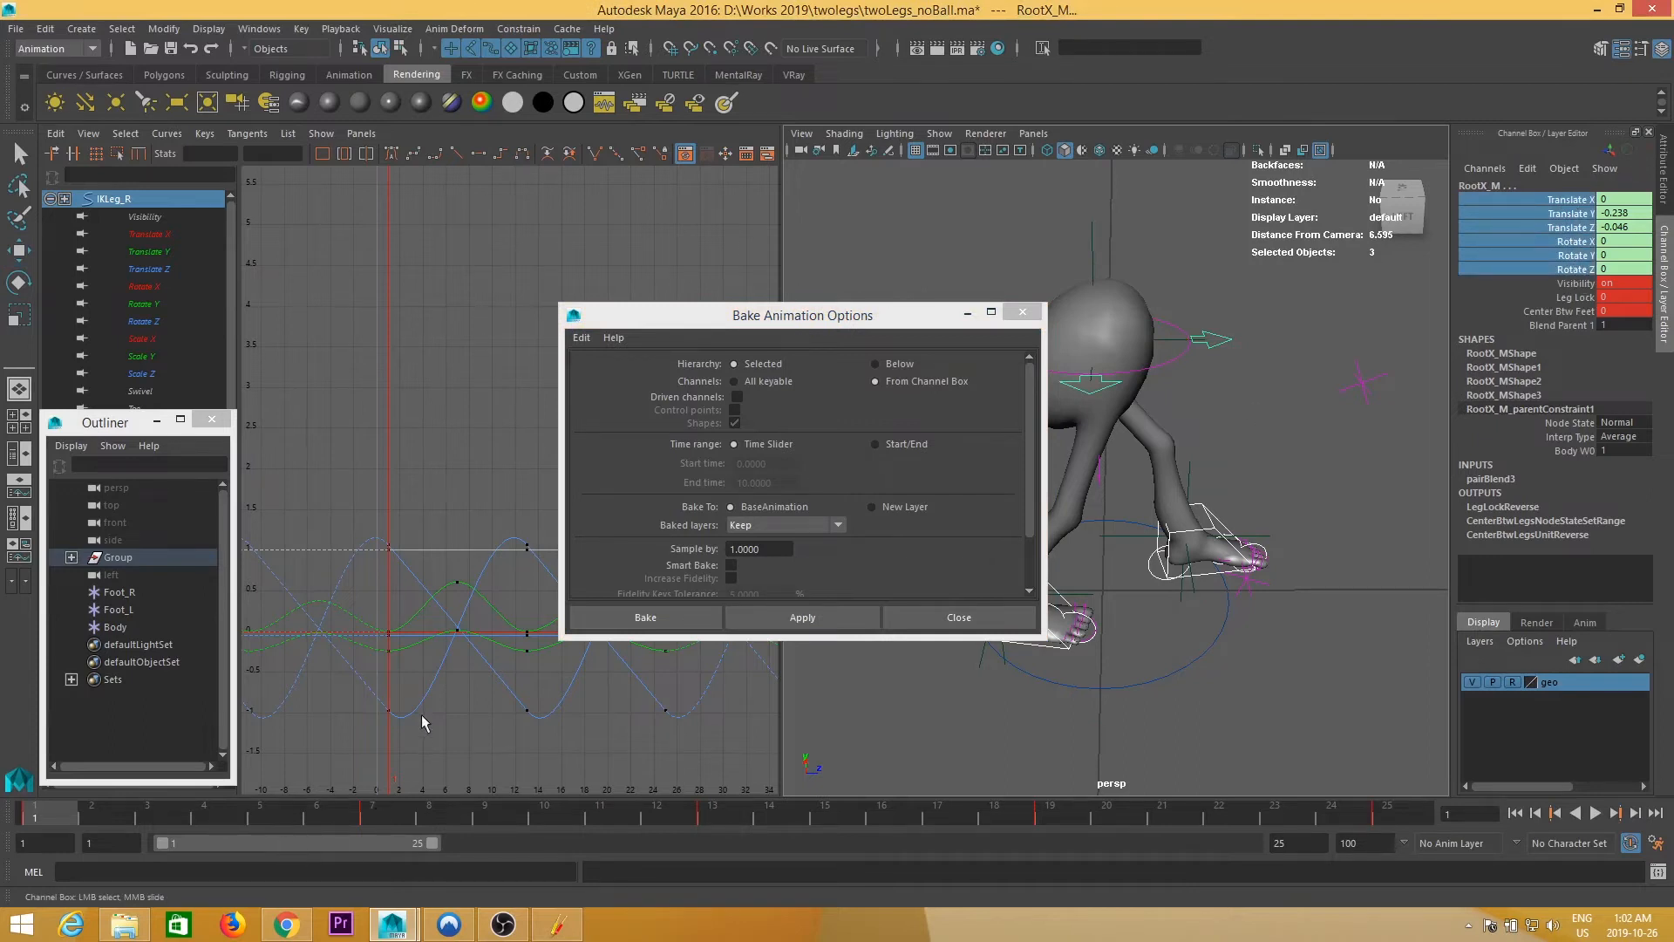
left_click(657, 614)
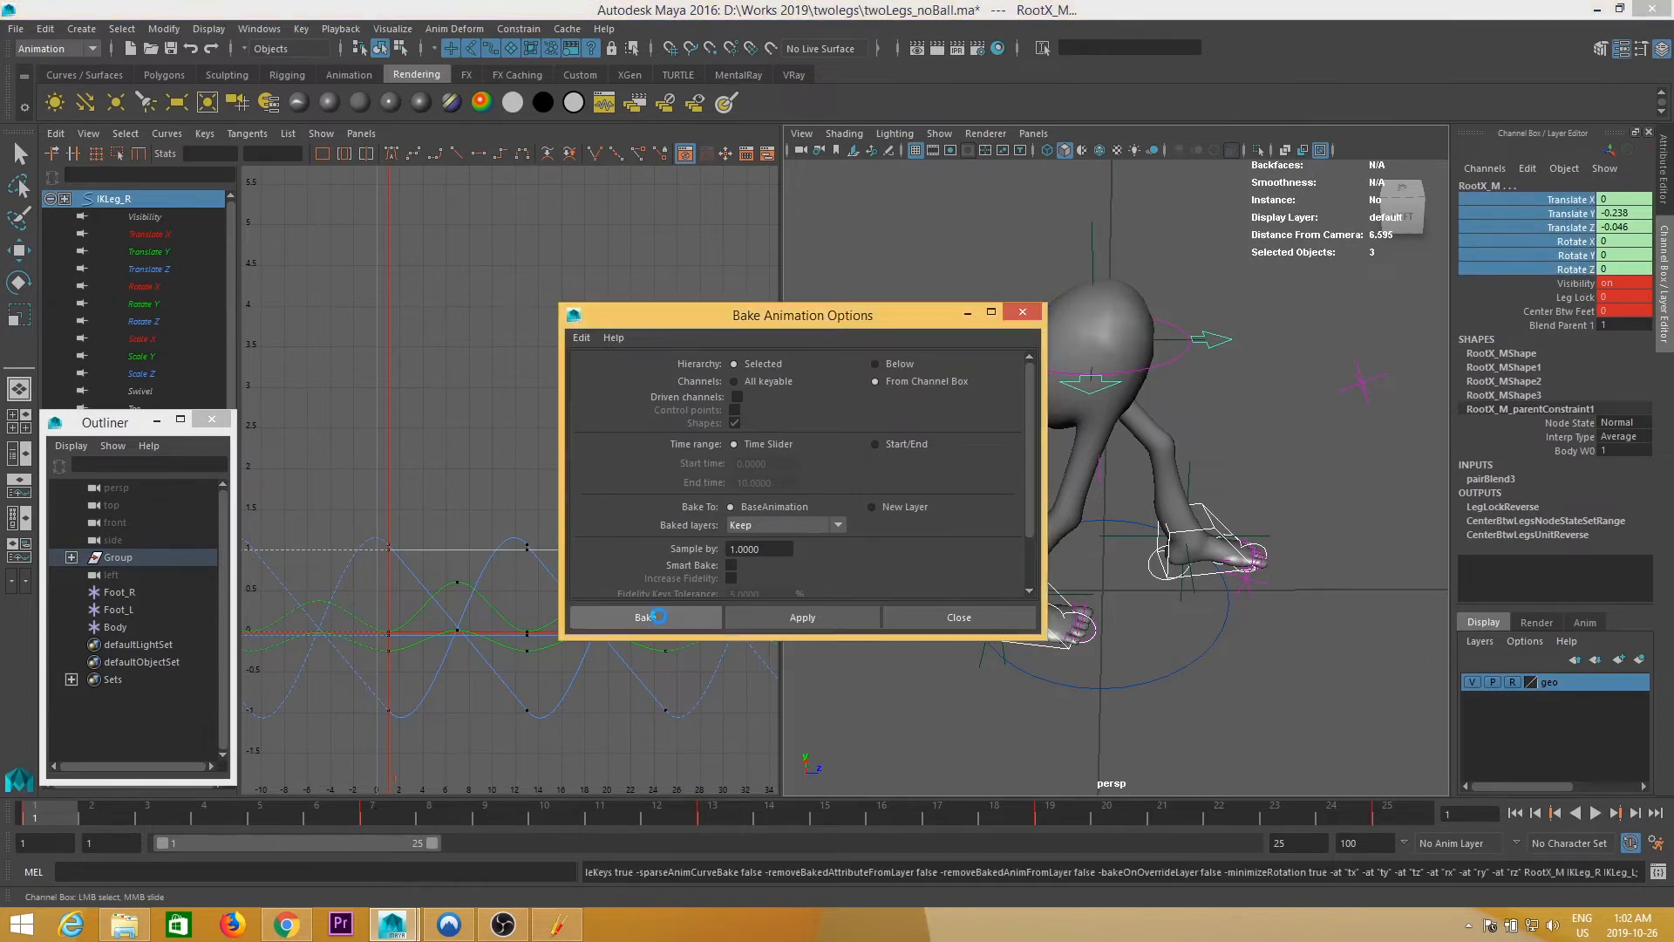
- Delete the Foot_R, Foot_L and Body locators from the scene
left_click_drag(1275, 471, 1150, 593, "alt")
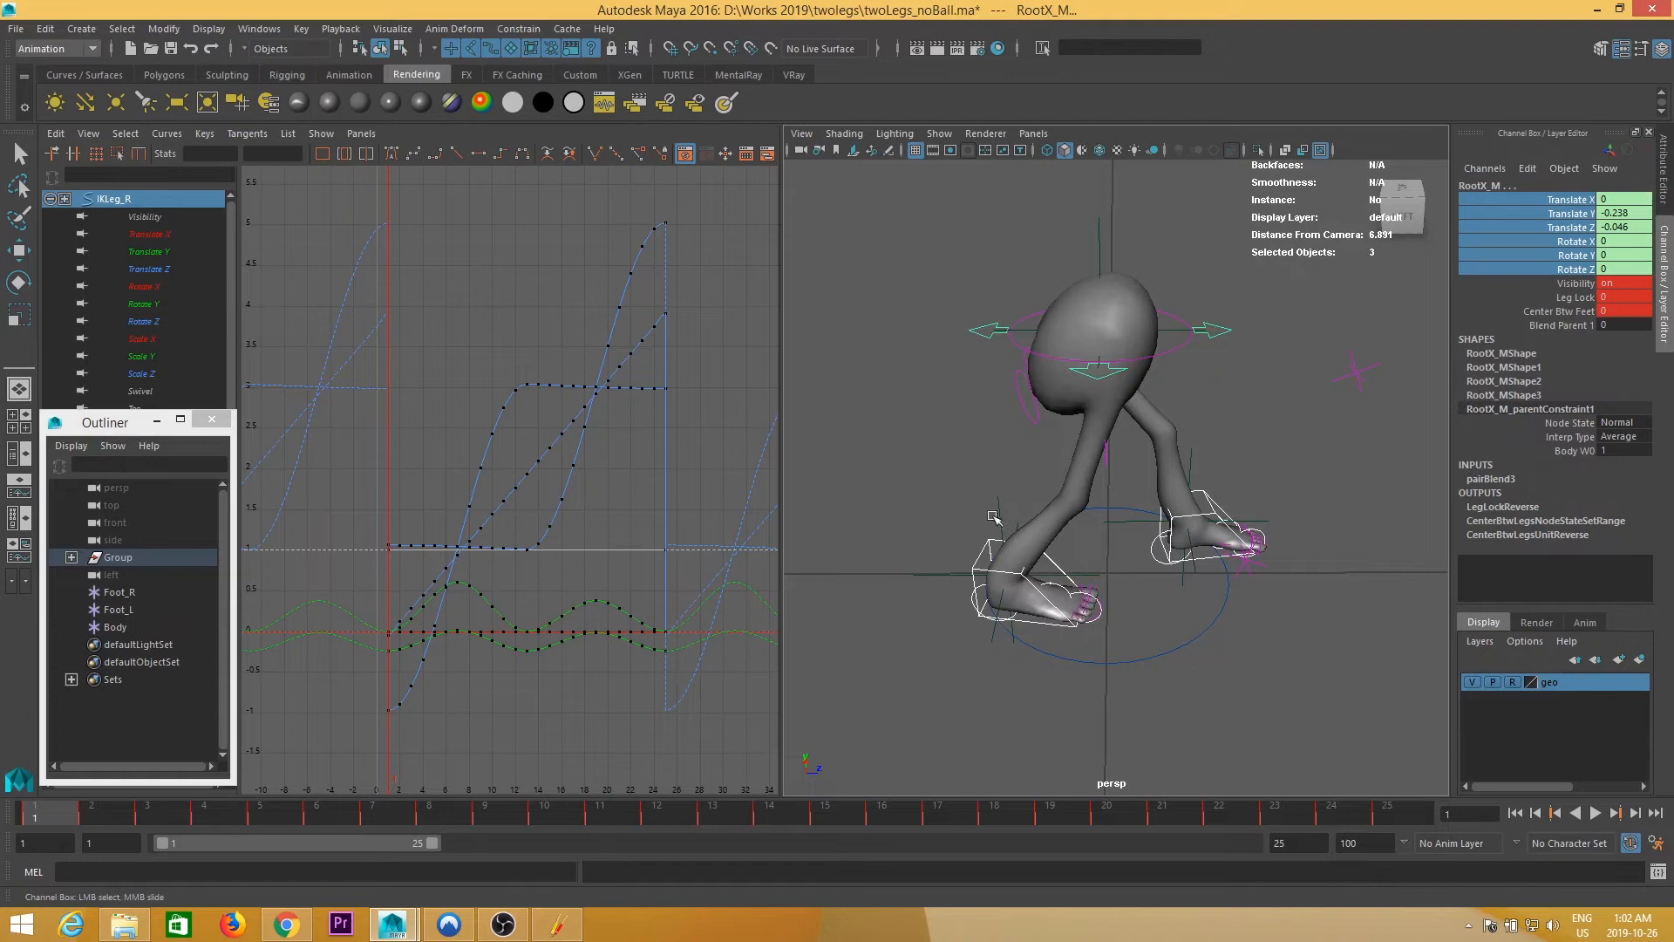
scroll(1304, 580, "up", 3)
scroll(1229, 547, "down", 2)
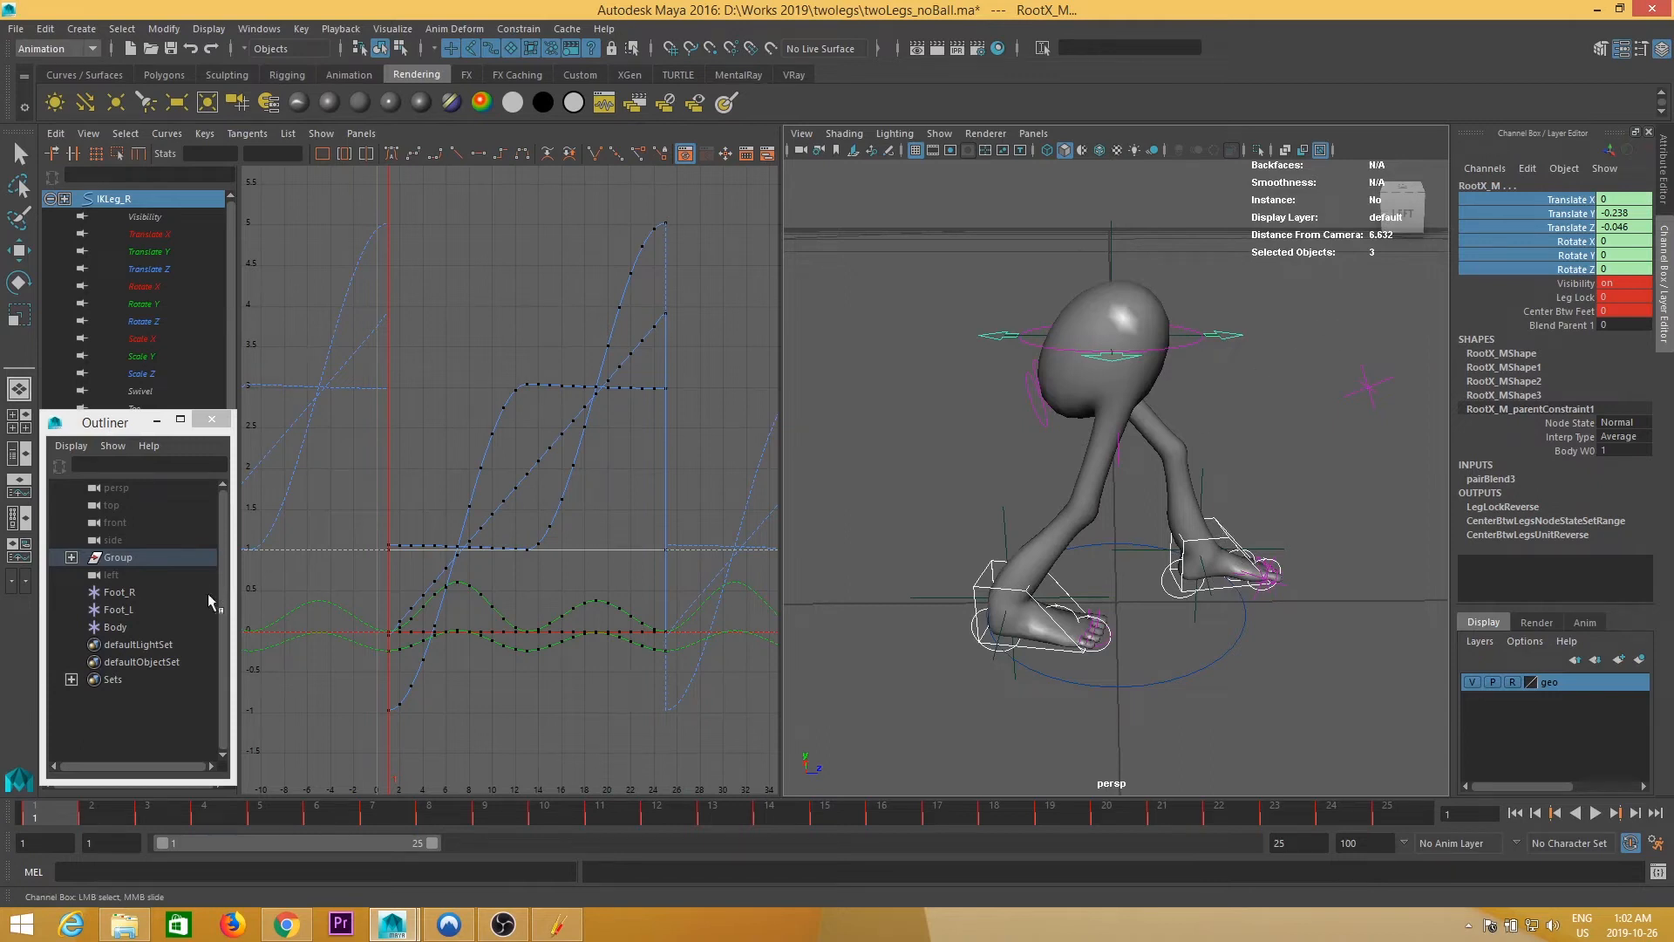
left_click(118, 592)
left_click(135, 626, "shift")
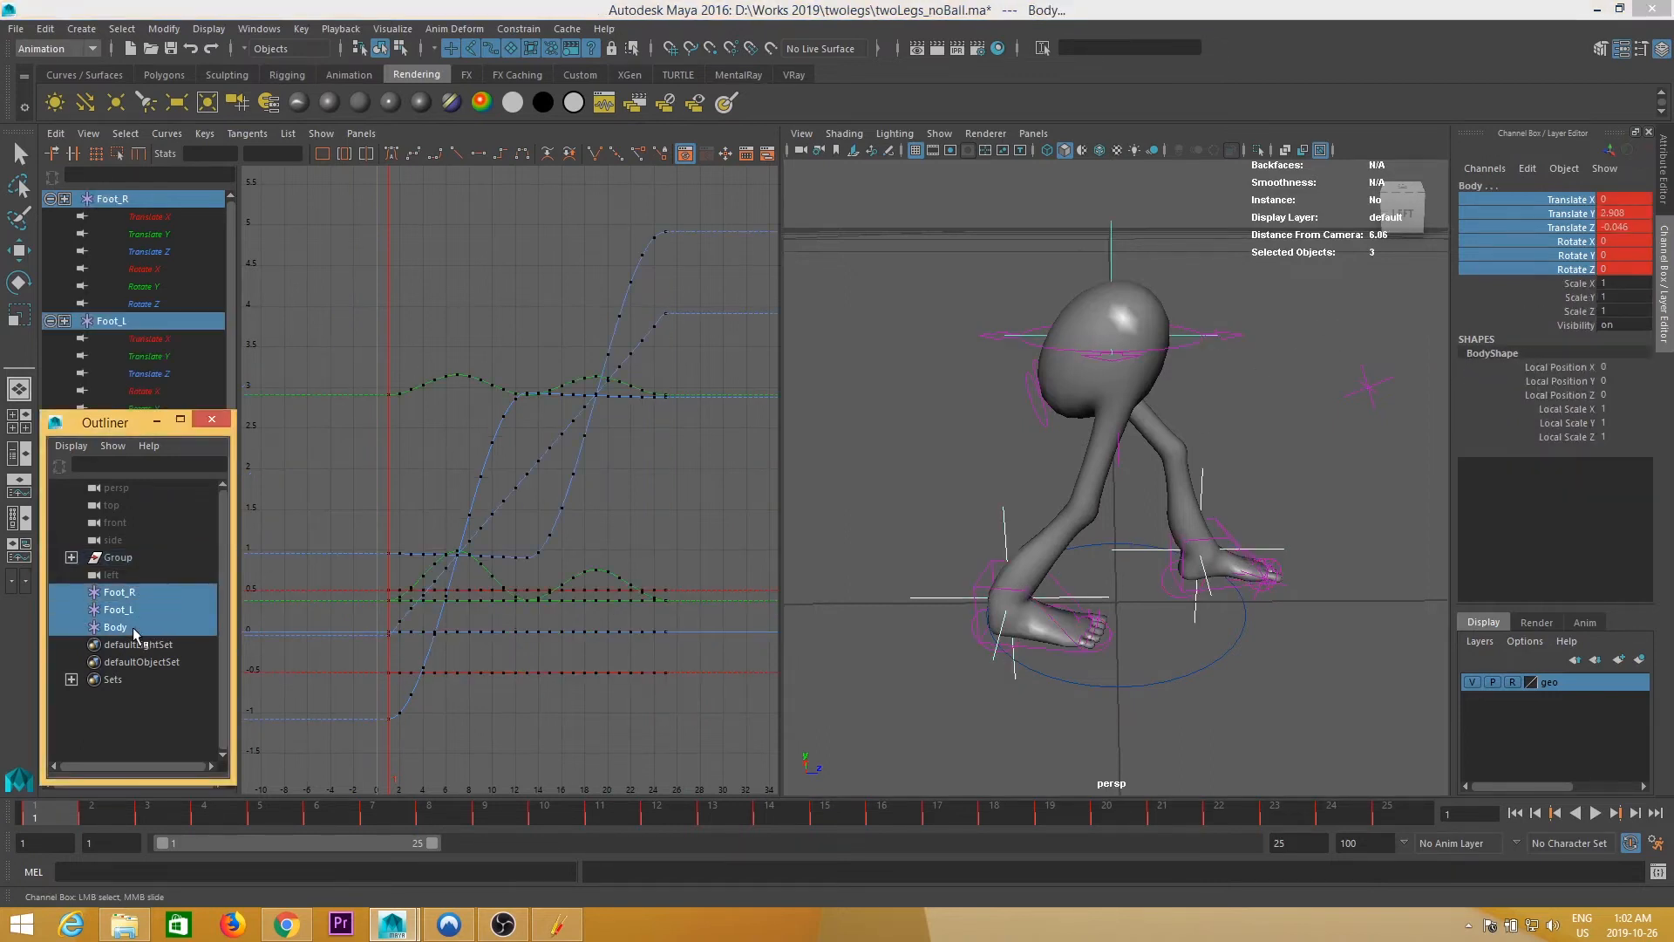
key("Delete")
key("w")
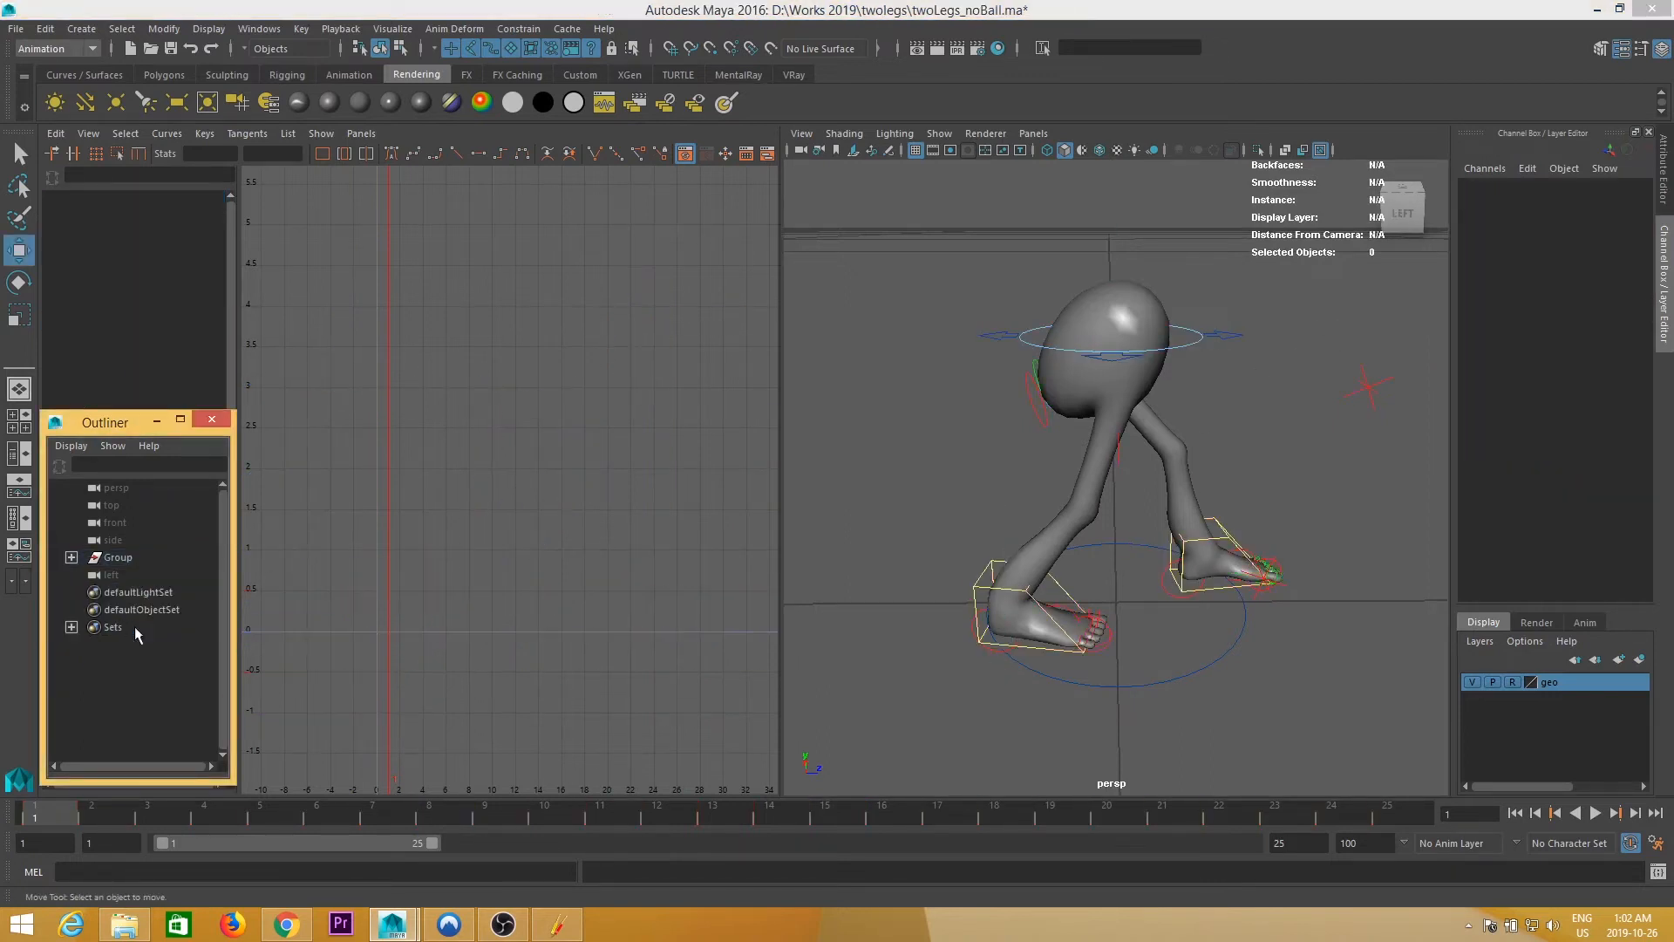
- Select the RootX_M, IKLeg_R and IKLeg_L controls together
left_click_drag(1225, 528, 978, 619, "alt")
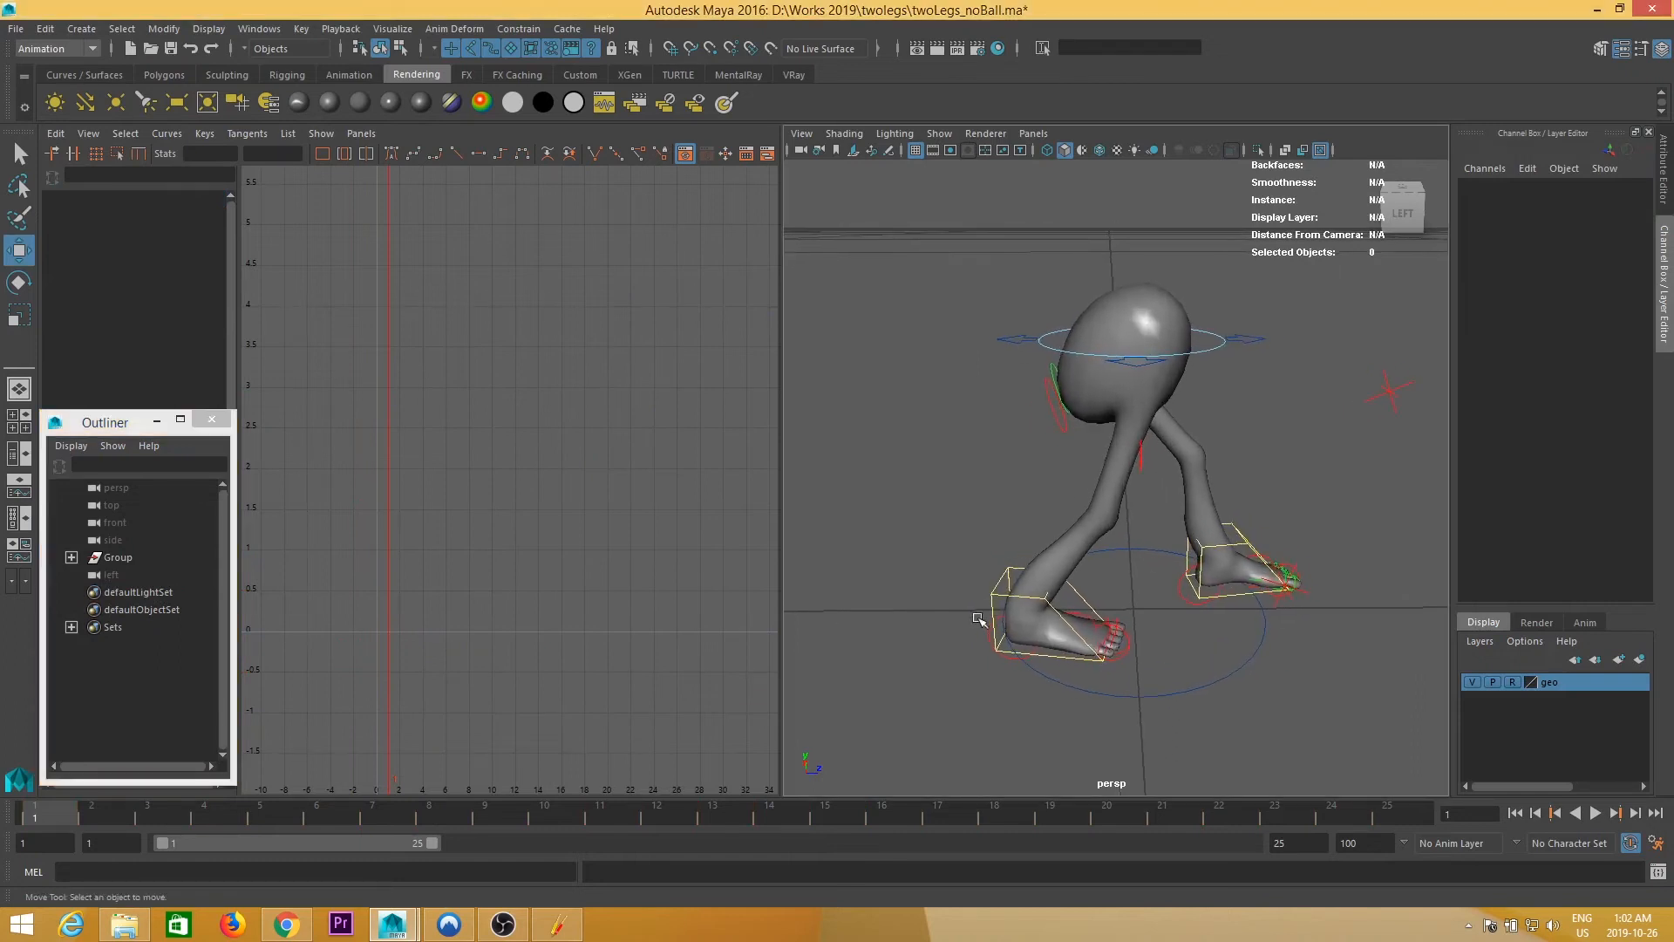
left_click(1256, 341)
left_click_drag(1256, 342, 1113, 446, "alt")
left_click_drag(1005, 576, 1097, 598, "alt")
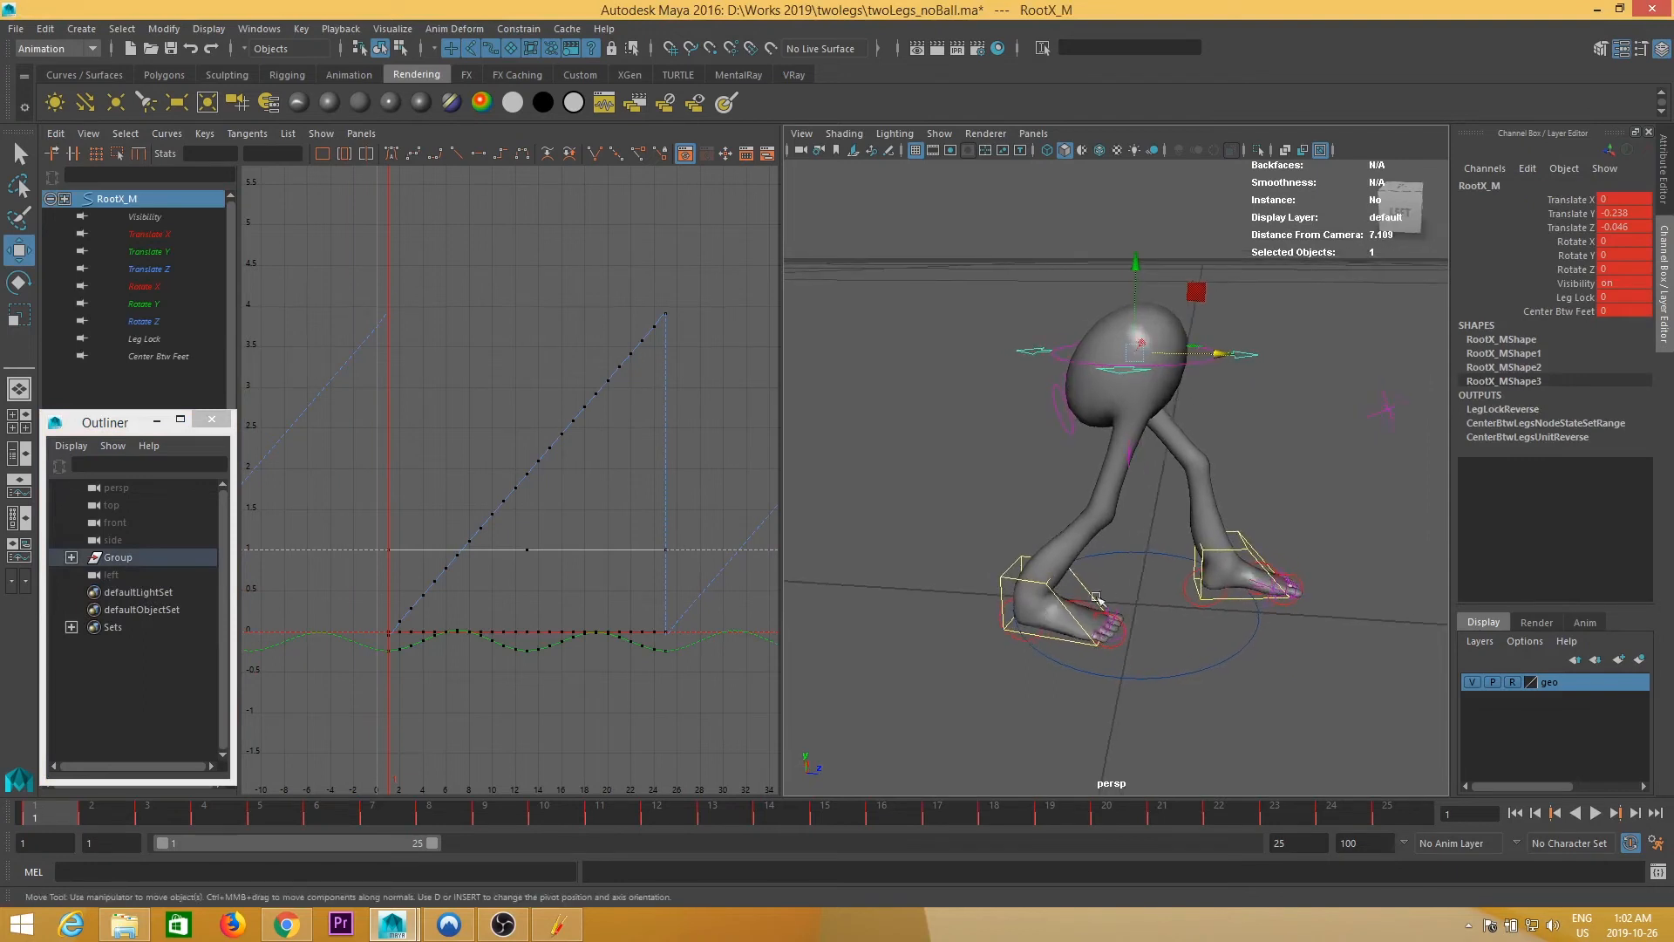
left_click(1004, 579, "shift")
left_click(1245, 546, "shift")
left_click_drag(1244, 547, 1125, 558, "alt")
- Play the baked walk animation to check the forward movement of the legs
key("alt+v")
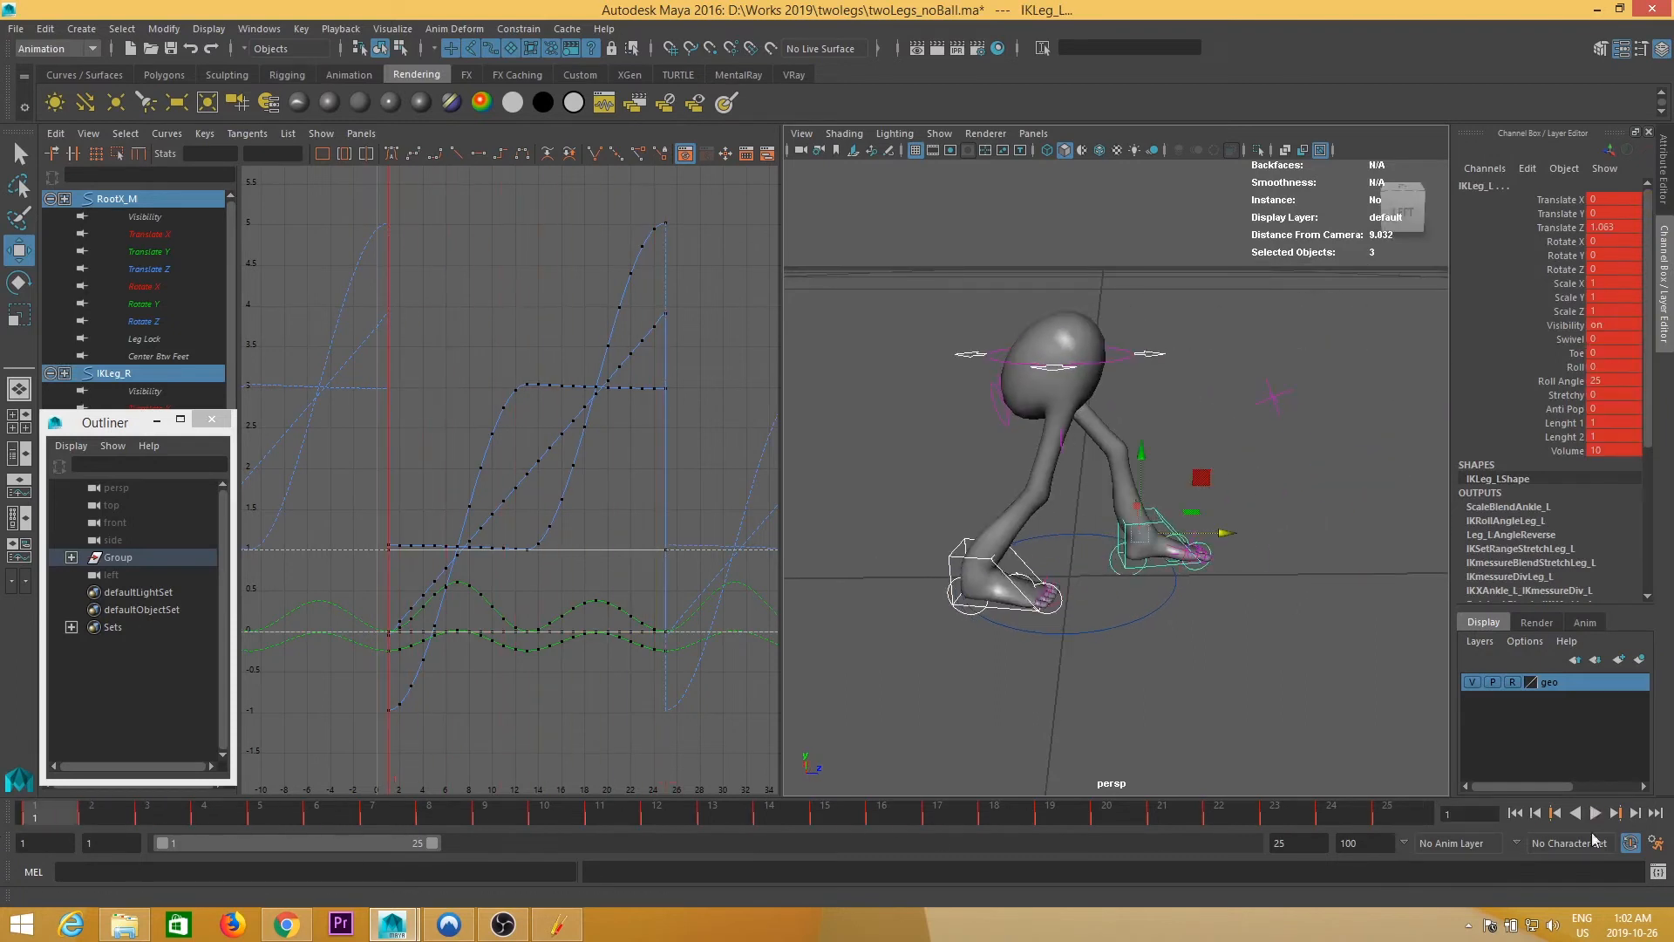
scroll(1205, 574, "down", 5)
left_click_drag(1205, 575, 1121, 692, "alt")
left_click(1603, 812)
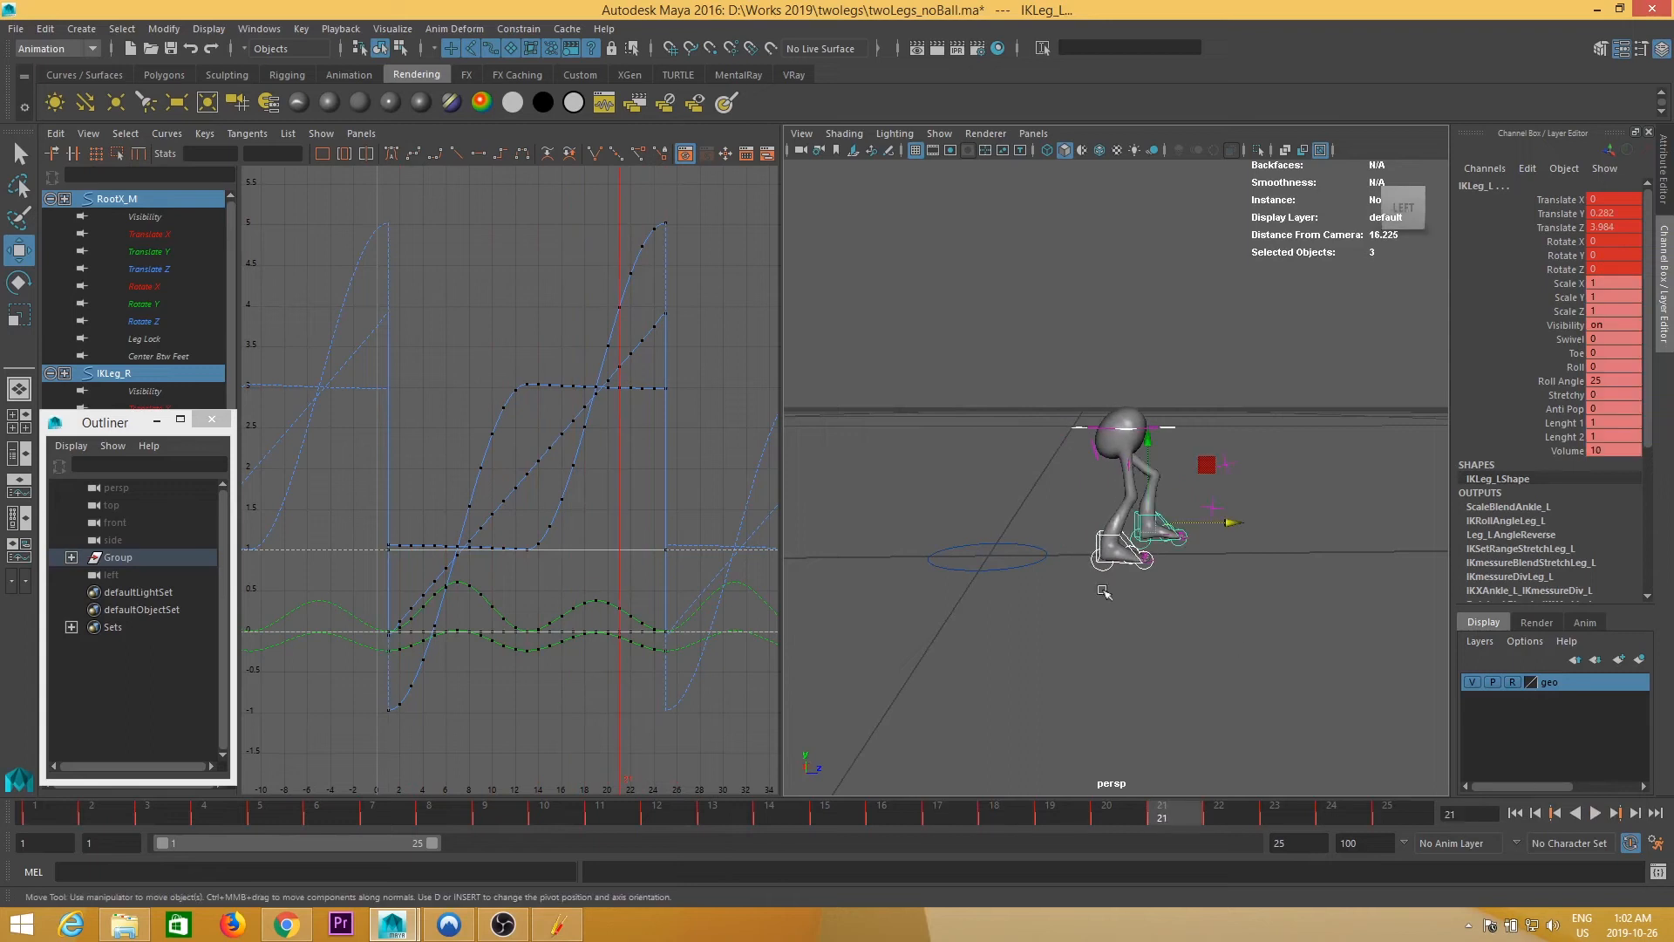
- Extend the playback range to end at frame 100 and play the walk past its last baked keys
left_click_drag(431, 840, 1308, 844)
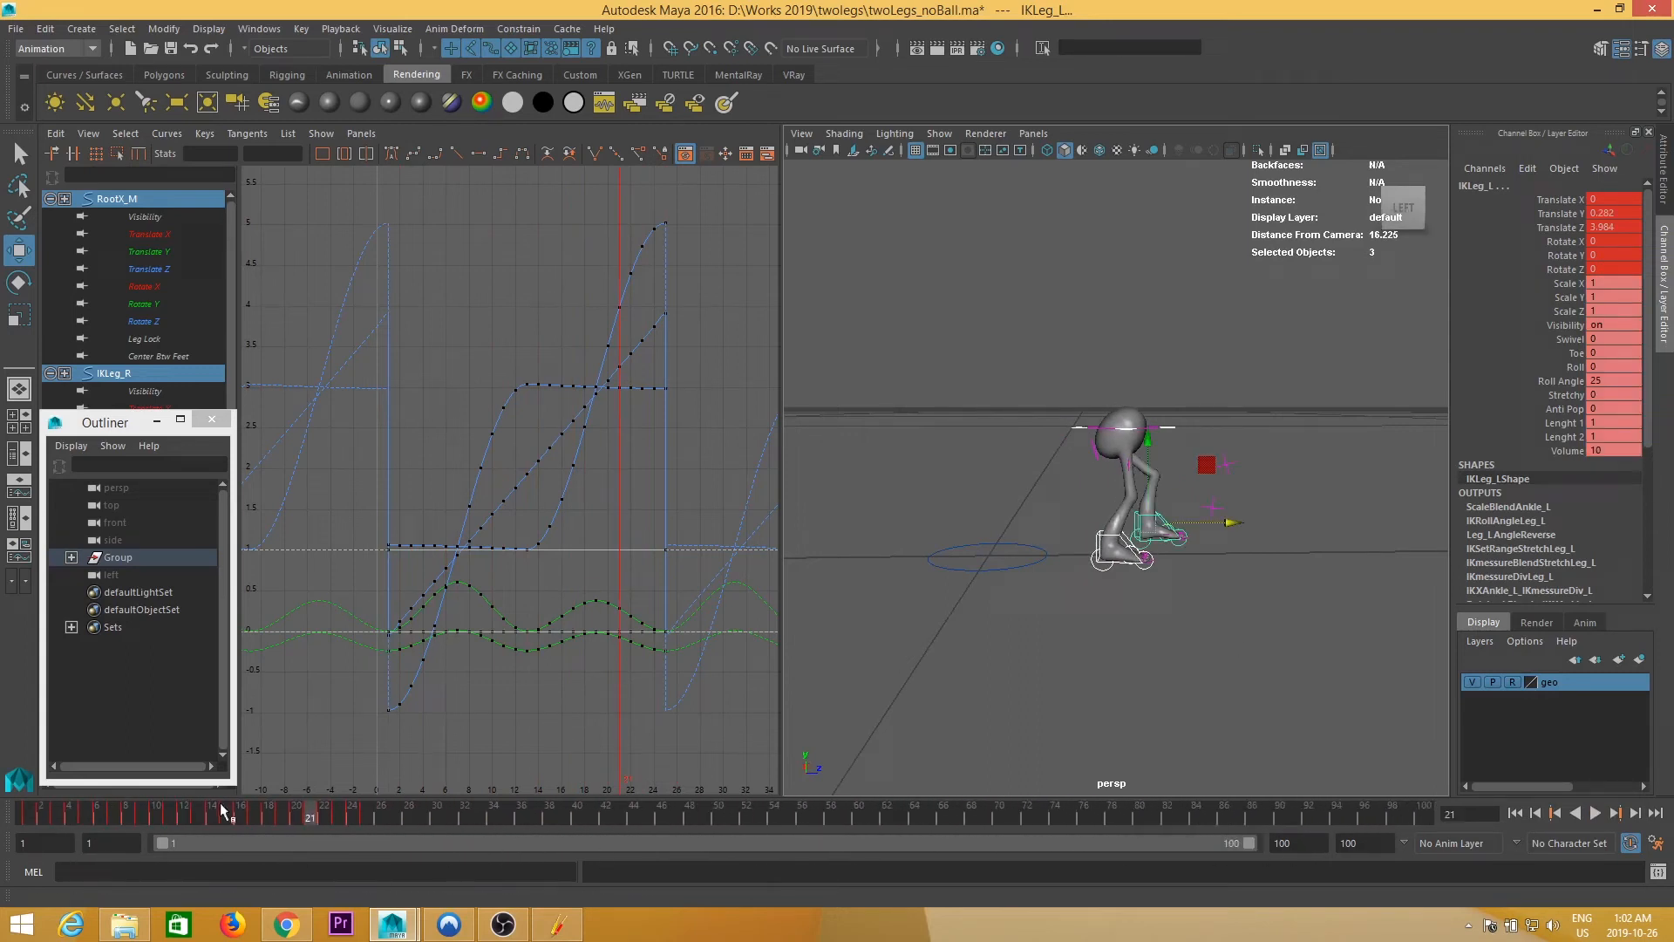
key("alt+v")
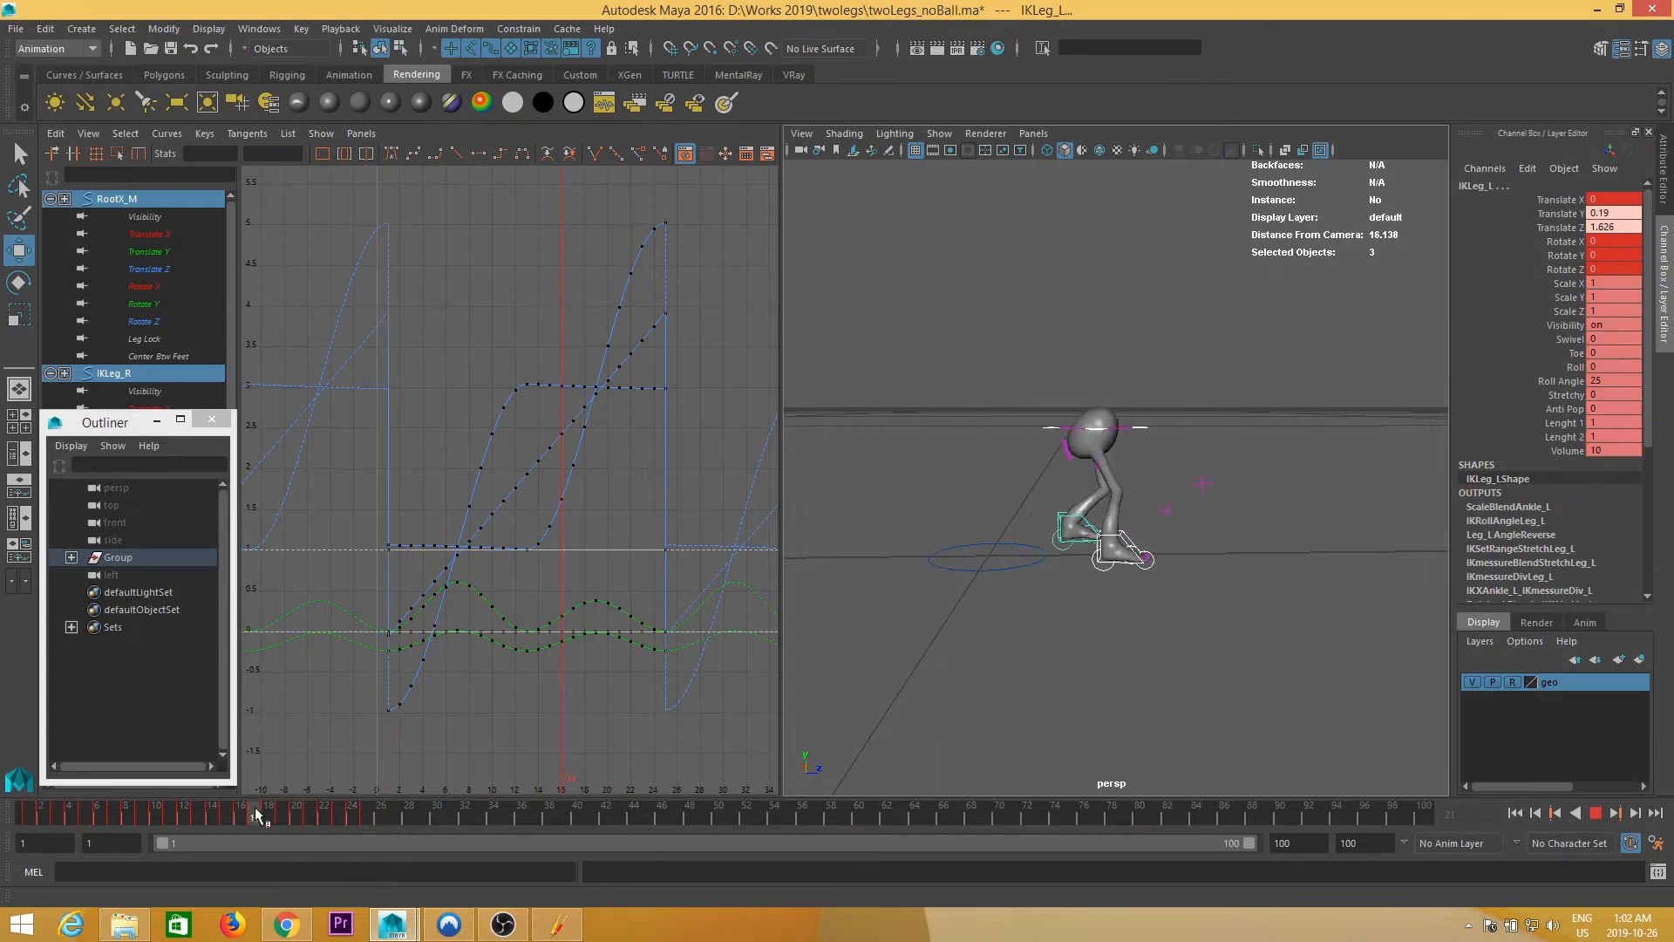
left_click_drag(279, 807, 346, 826)
scroll(1251, 443, "up", 2)
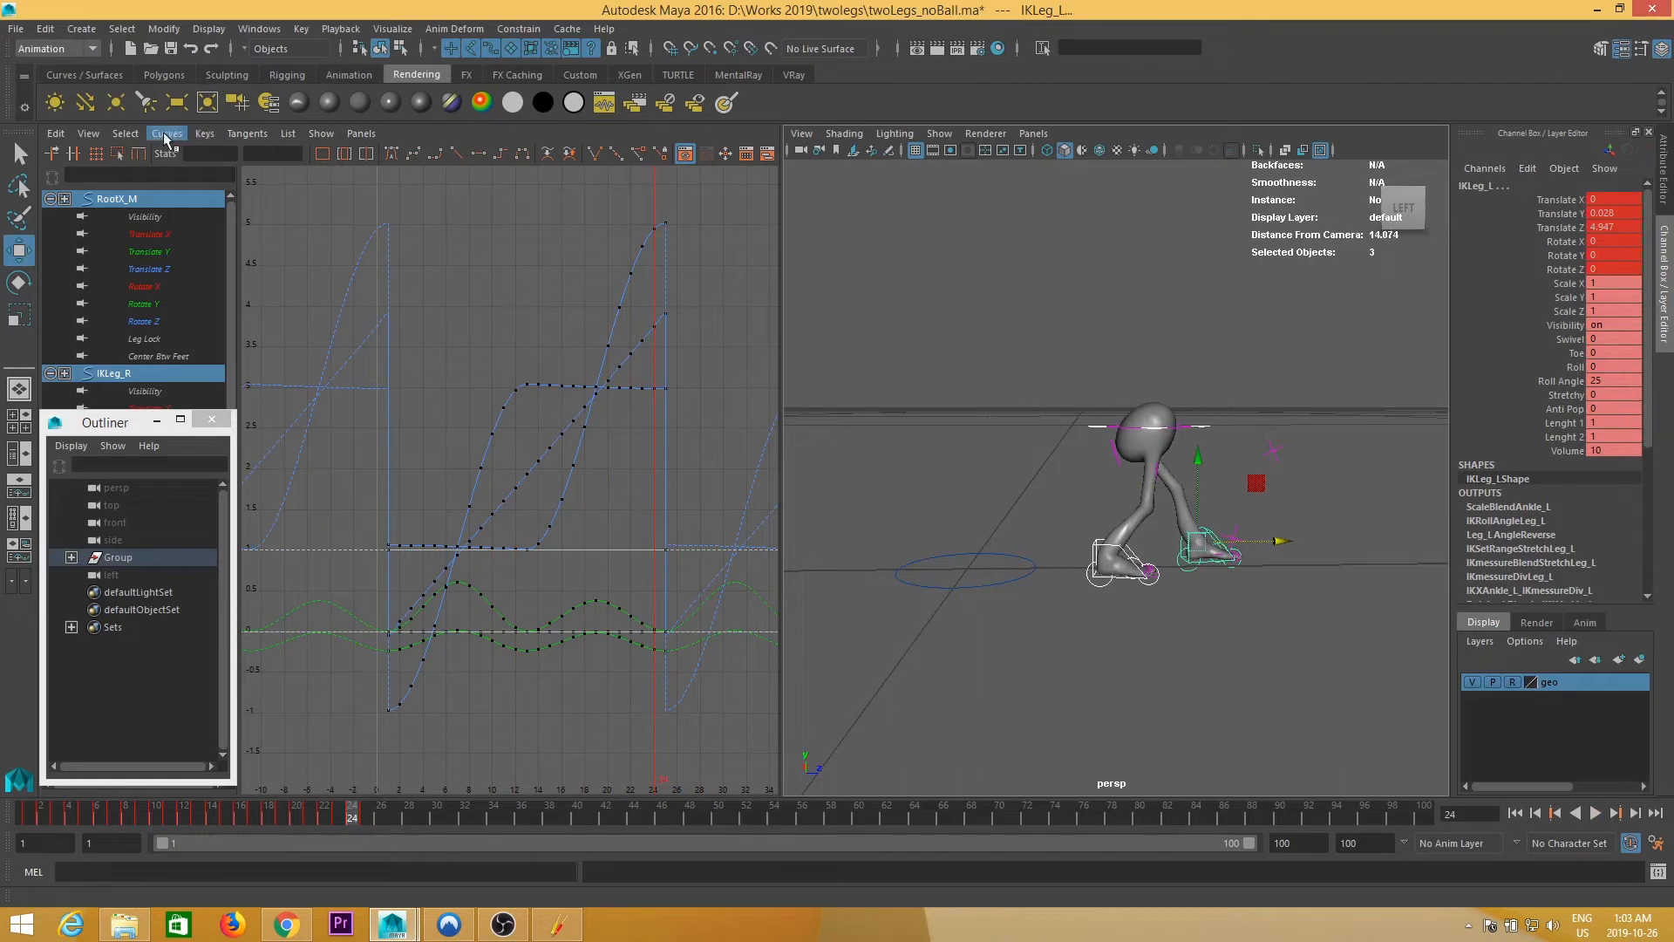
- Set the pre infinity of the three controls' Translate Z curves to Cycle with Offset
middle_click_drag(1202, 530, 1043, 550, "alt")
right_click_drag(1043, 549, 1071, 541, "alt")
right_click_drag(625, 434, 708, 370, "alt")
left_click_drag(503, 336, 478, 329)
left_click(165, 133)
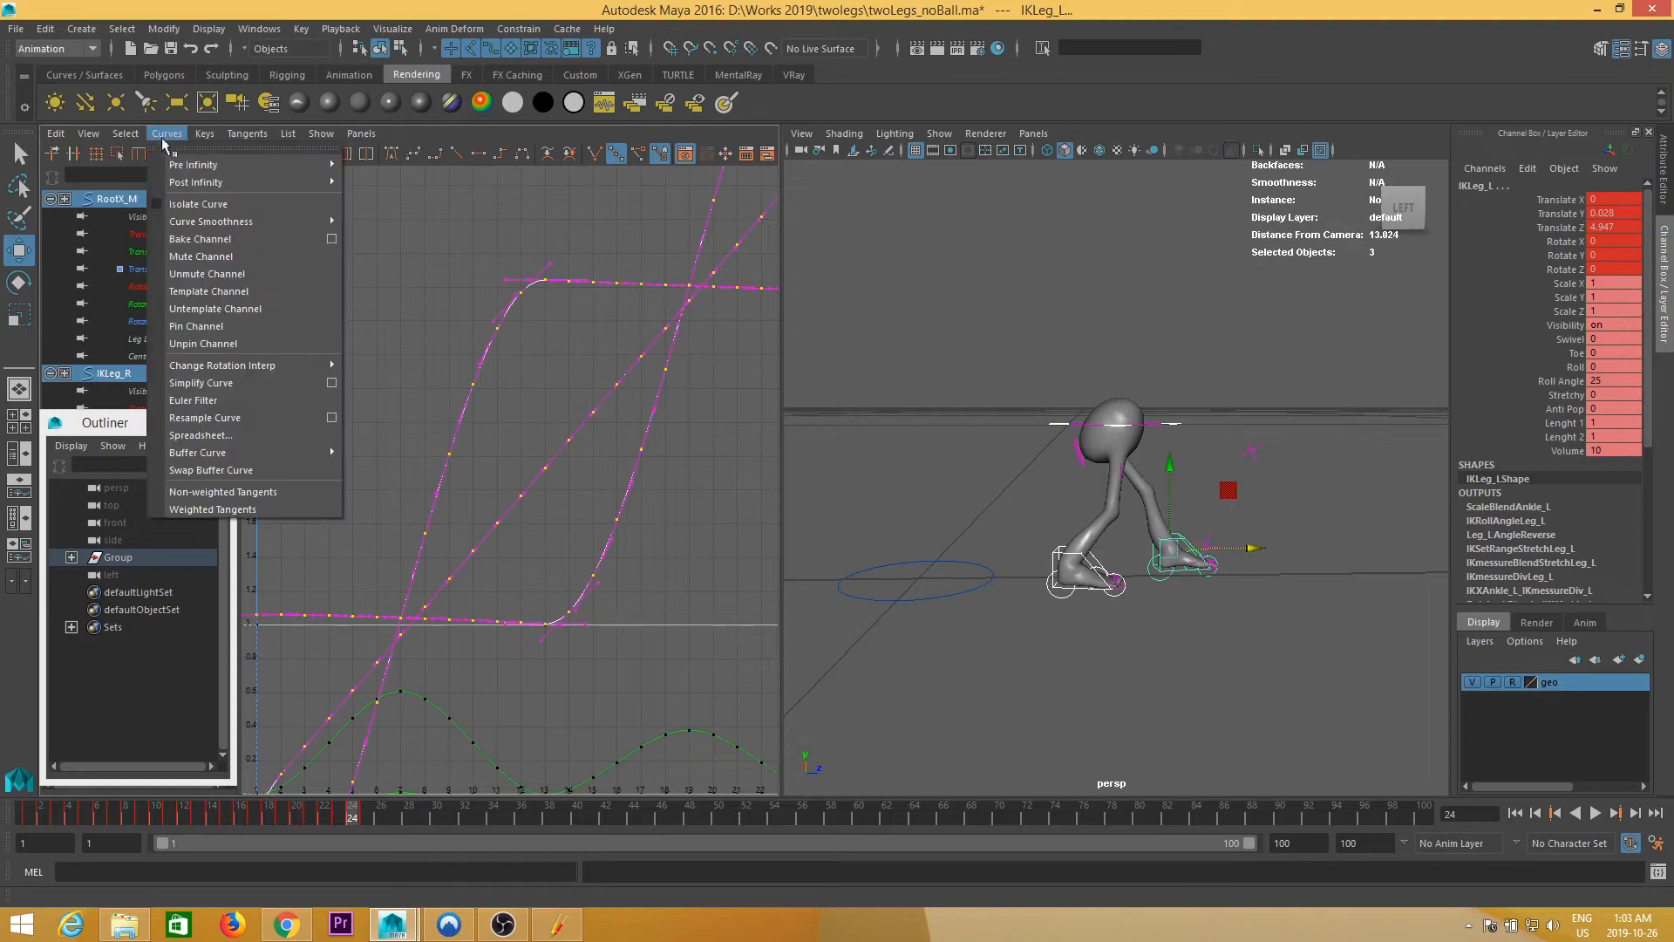
mouse_move(193, 169)
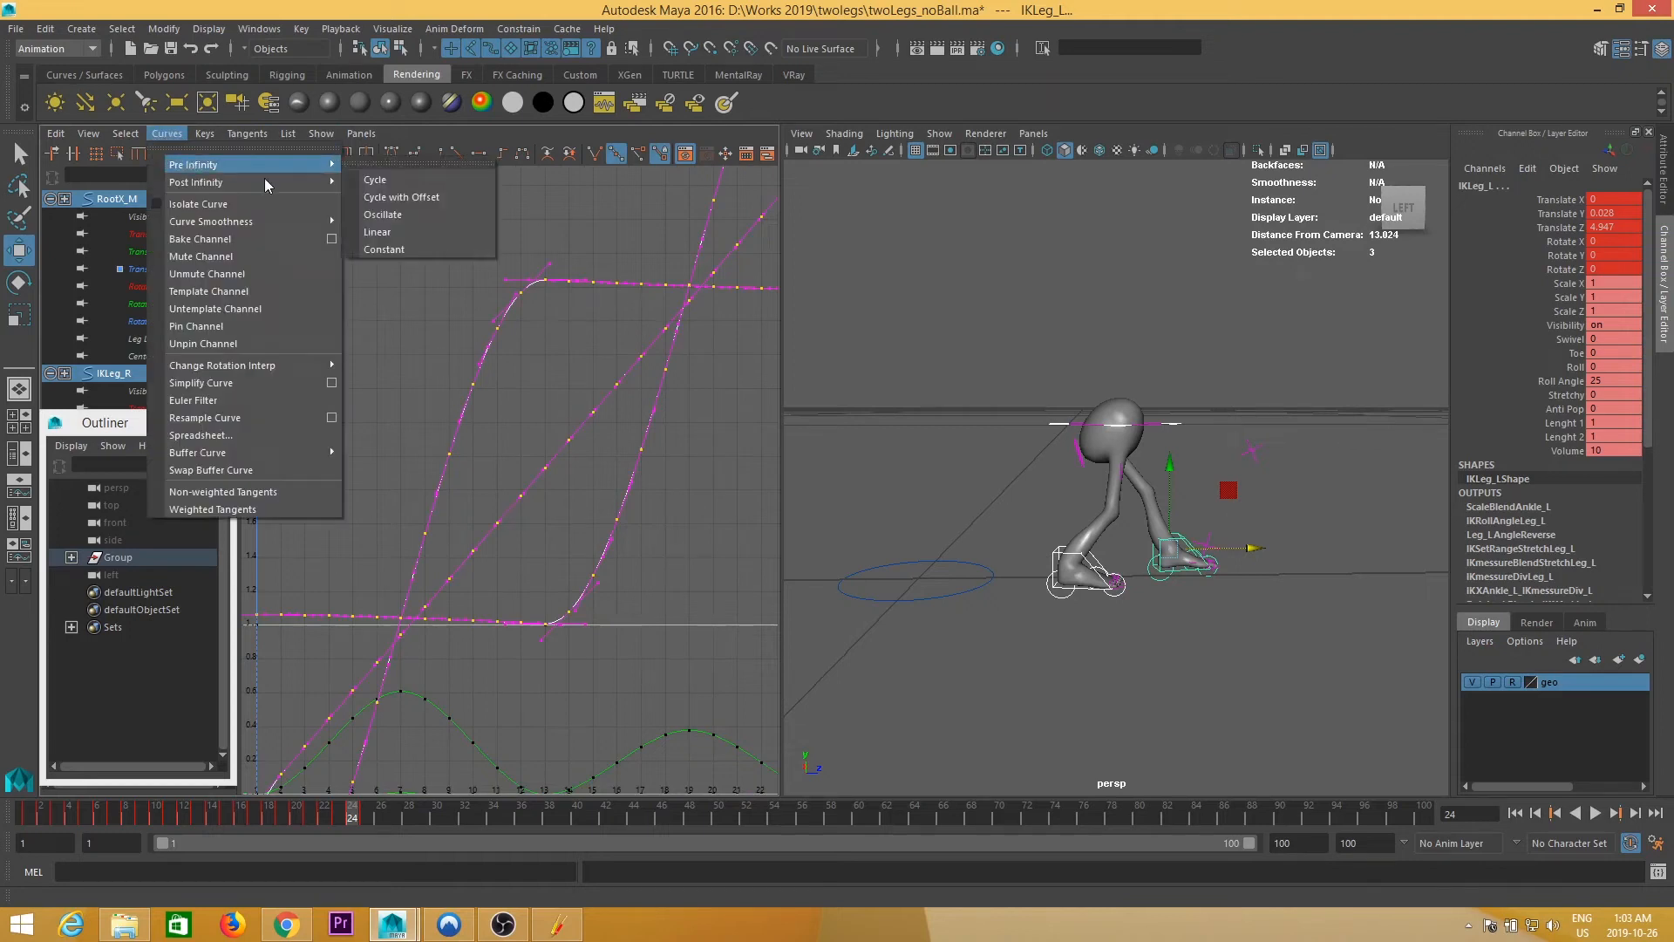
left_click(395, 199)
- Set the post infinity of the three controls' Translate Z curves to Cycle with Offset
left_click(176, 136)
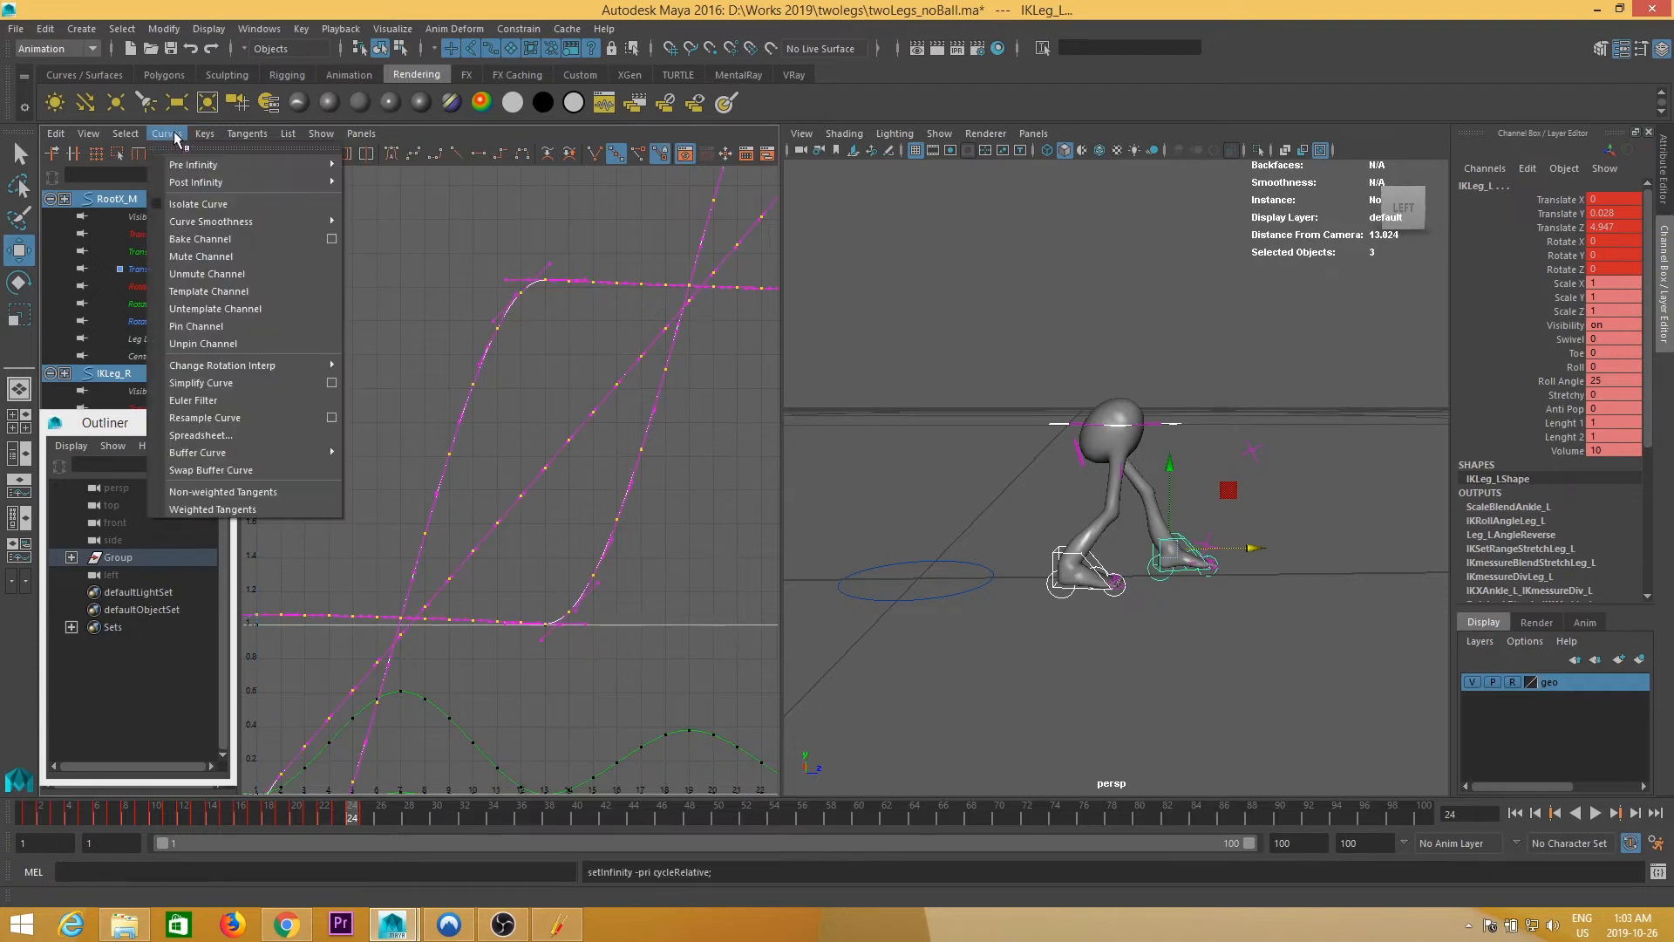
mouse_move(212, 183)
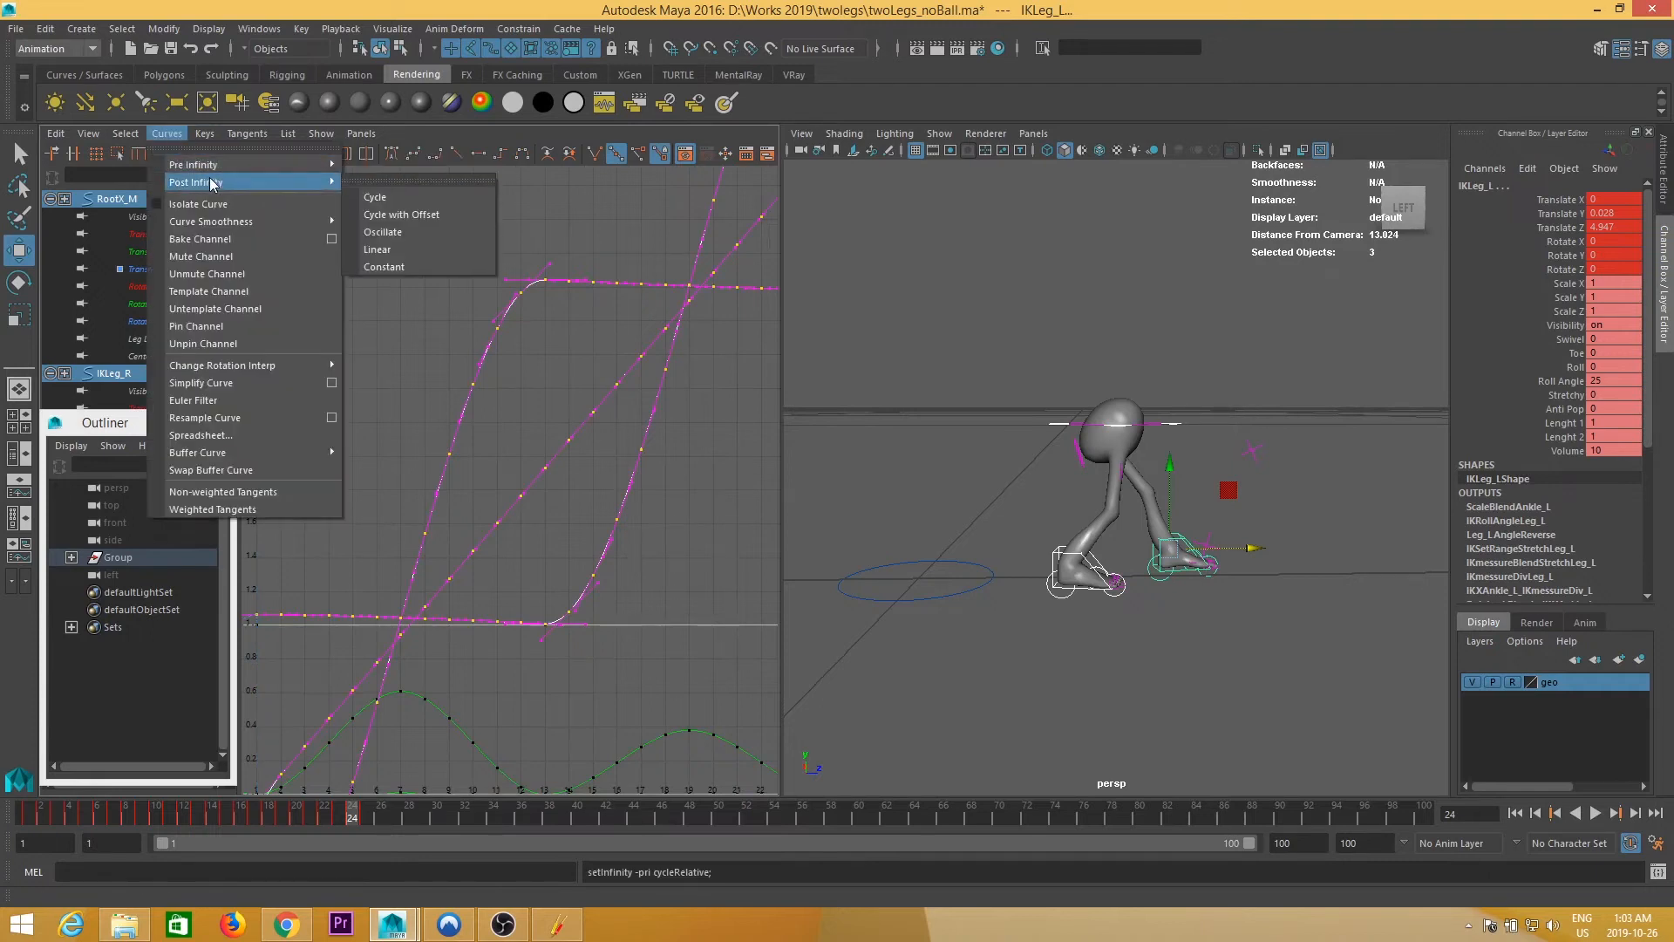
left_click(418, 215)
key("a")
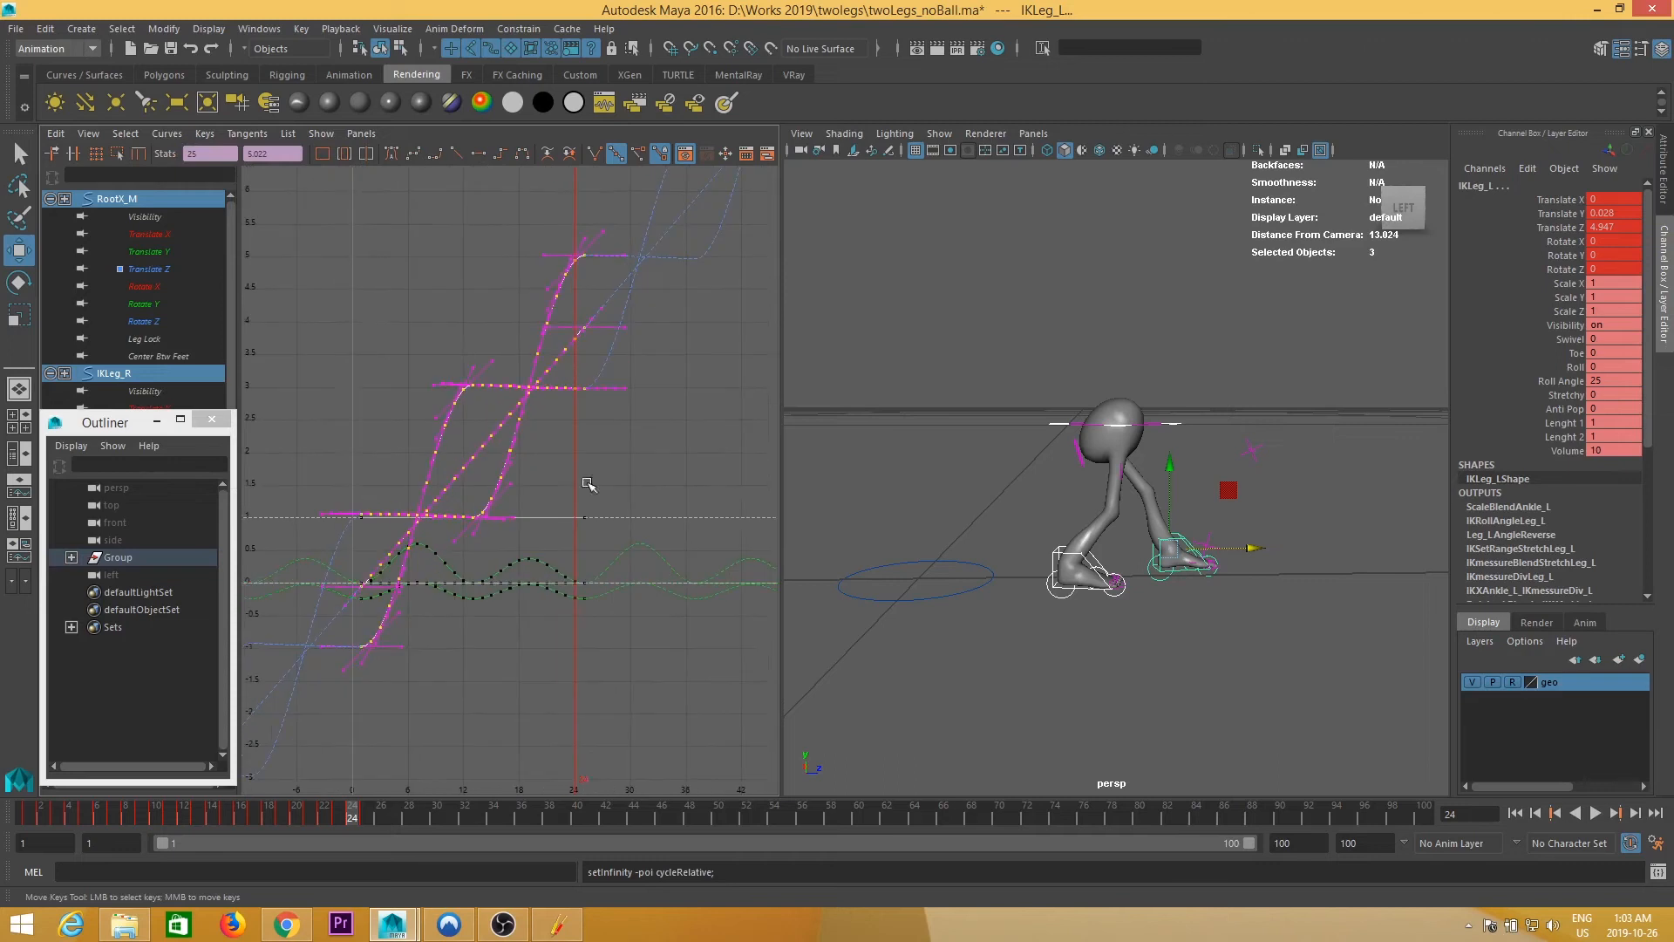
- Examine the extended curves and play the walk from frame 1 to check the continued forward movement
scroll(597, 498, "up", 3)
scroll(585, 477, "up", 4)
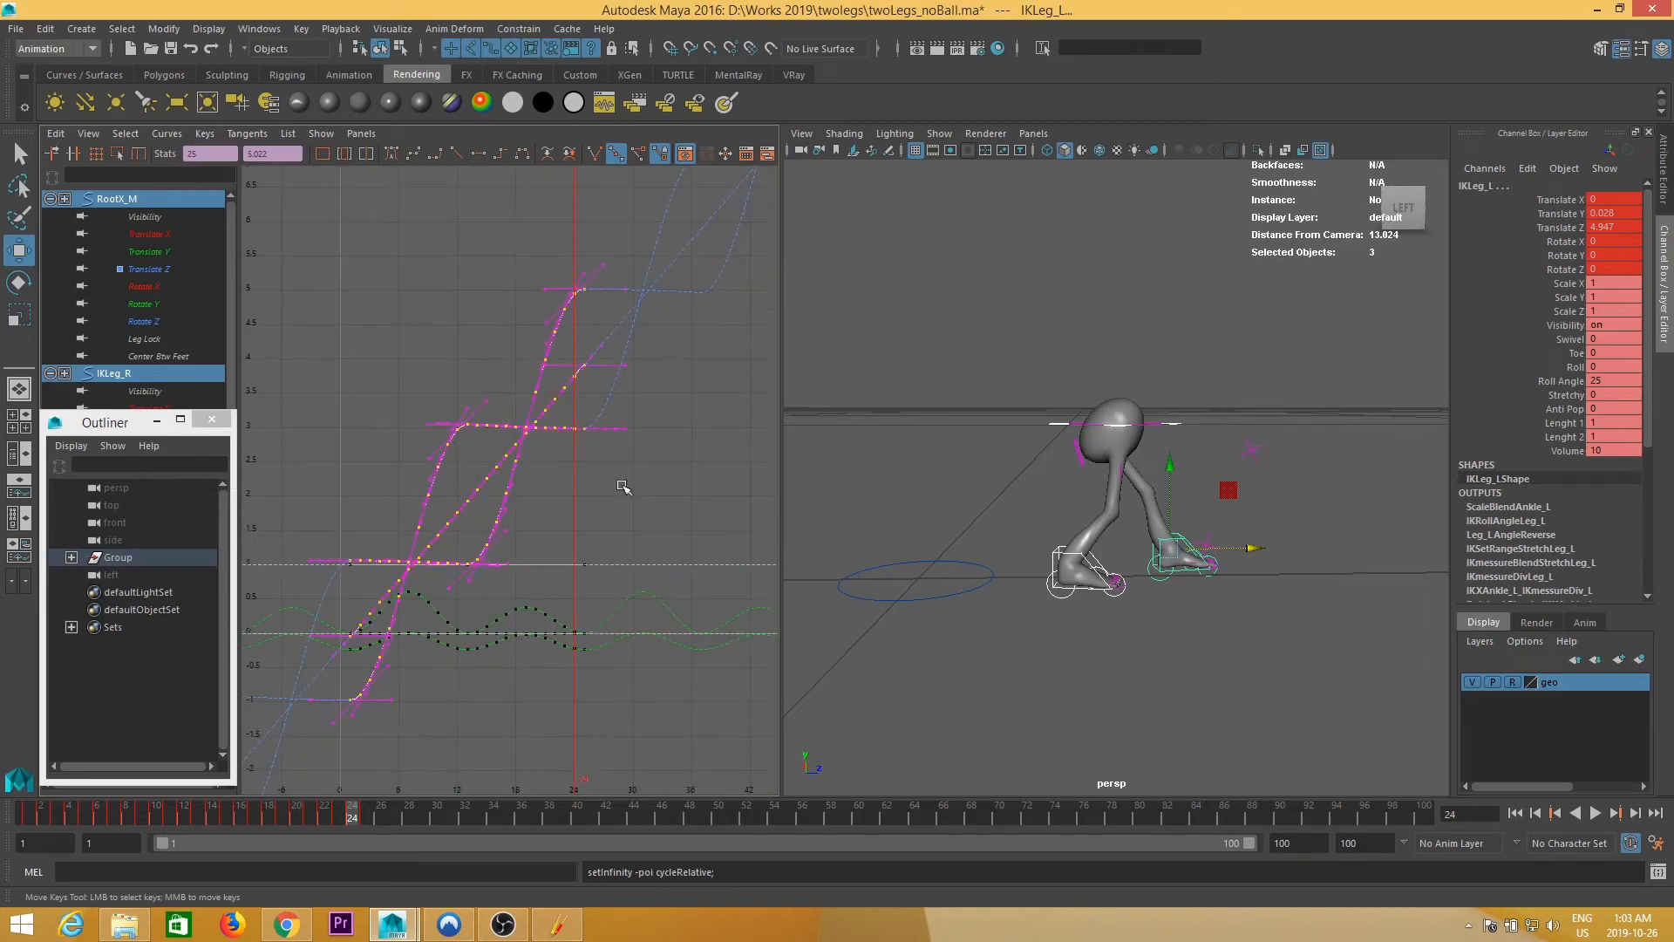
scroll(620, 422, "down", 5)
scroll(590, 467, "up", 4)
scroll(1066, 610, "up", 2)
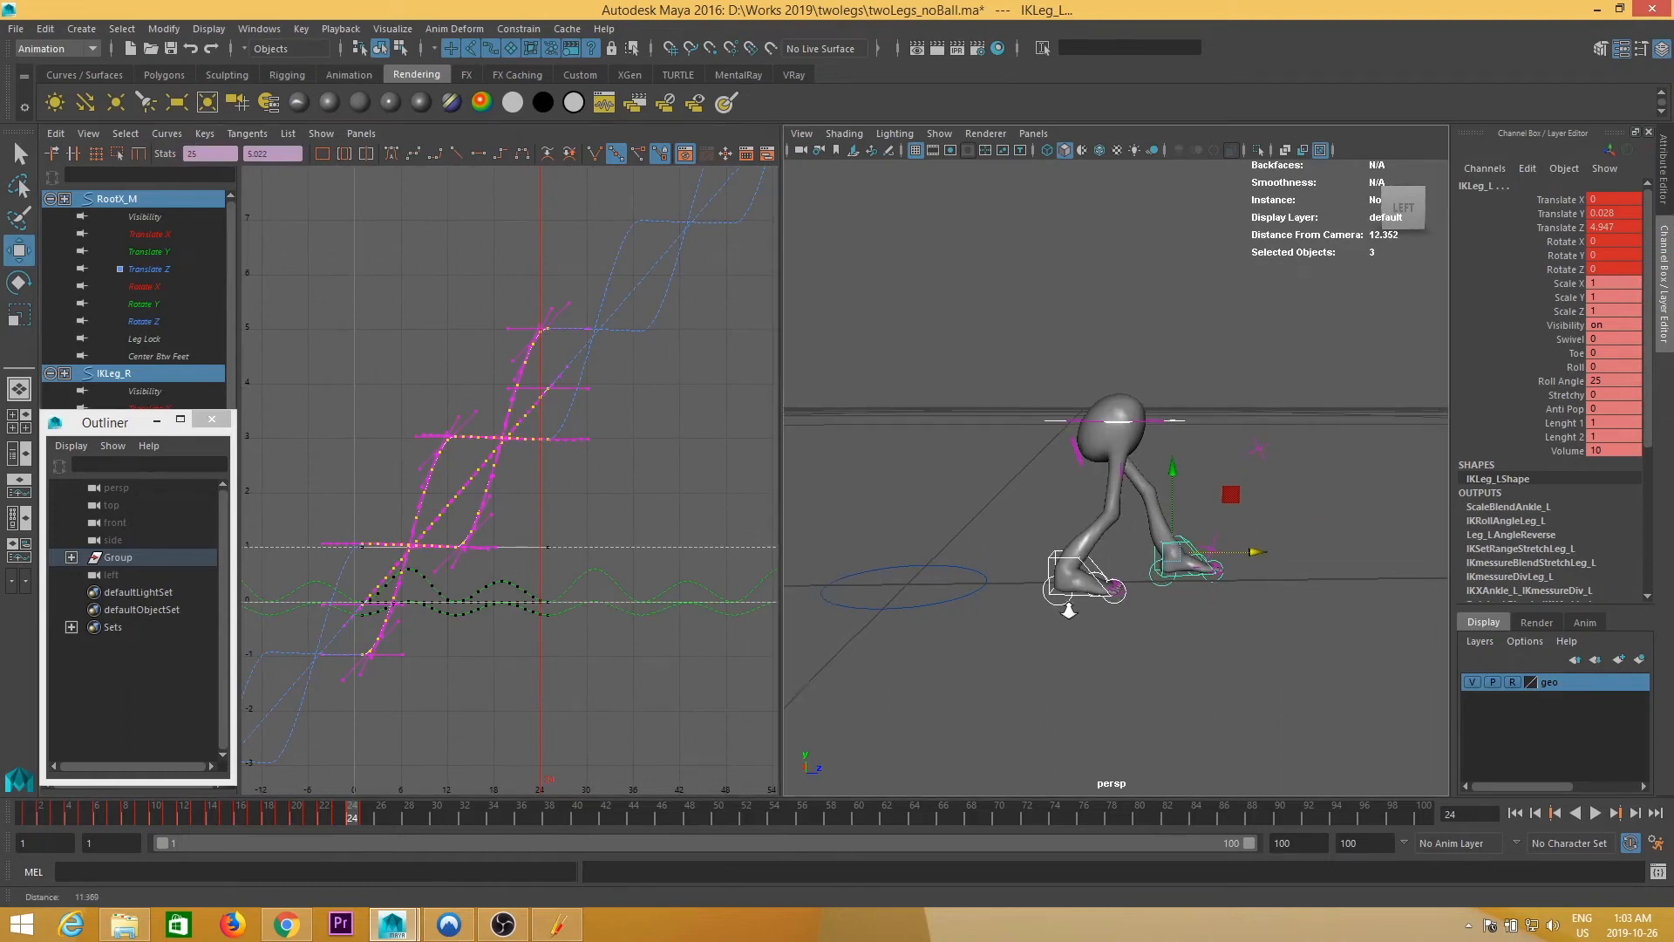
scroll(1201, 598, "up", 2)
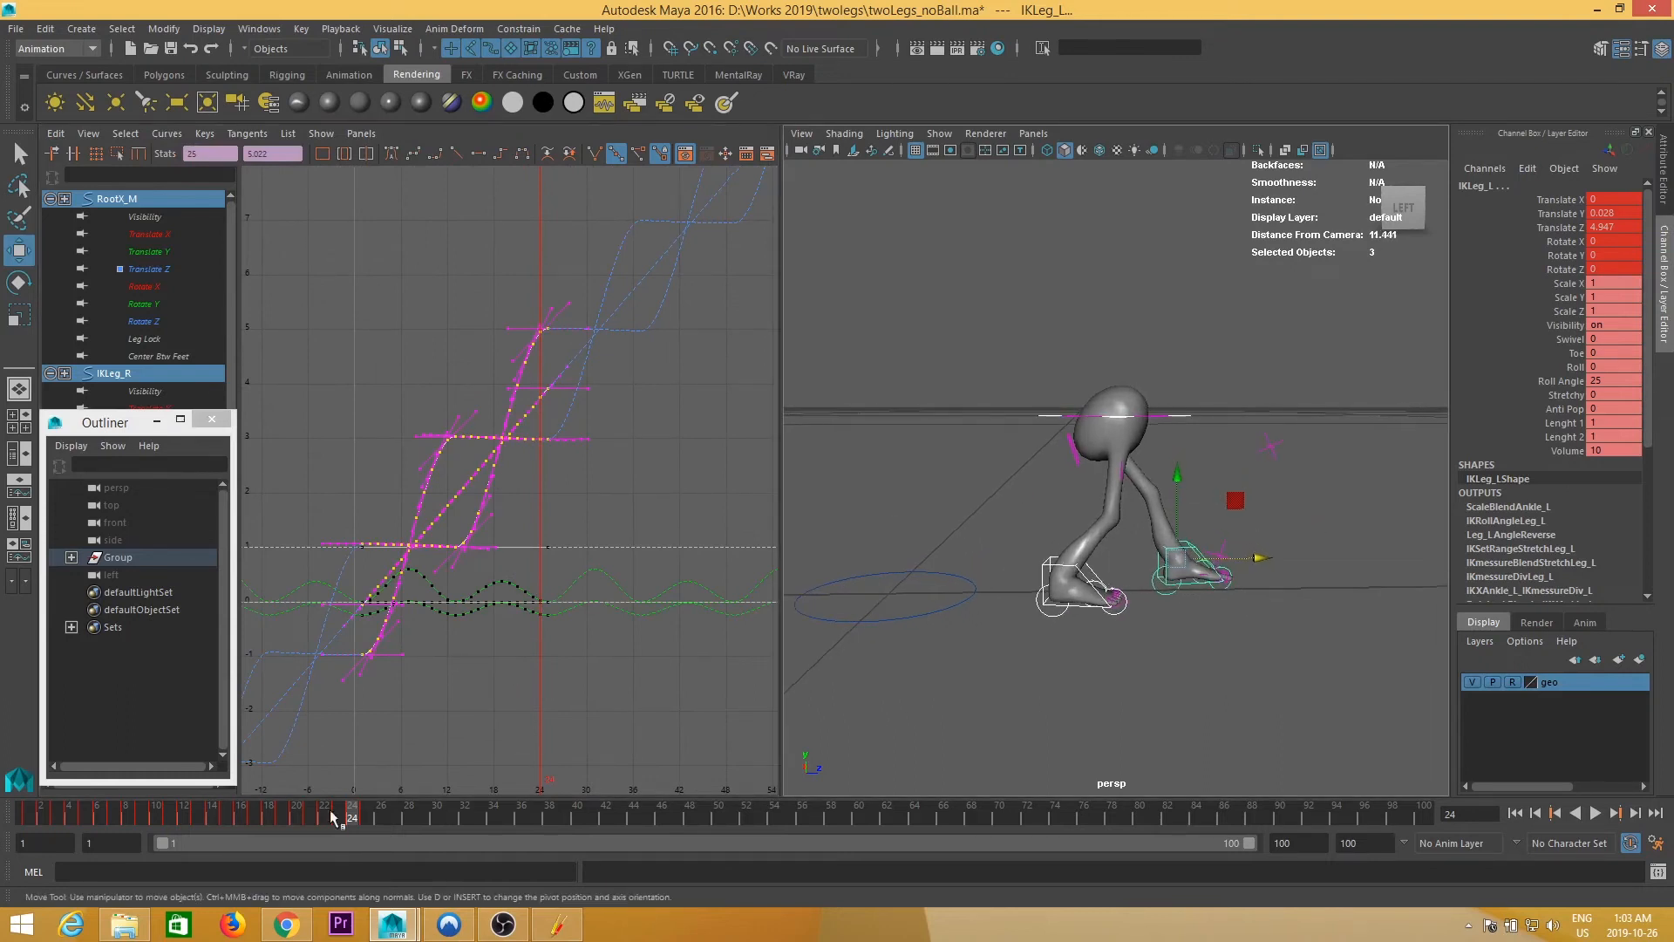
left_click(26, 815)
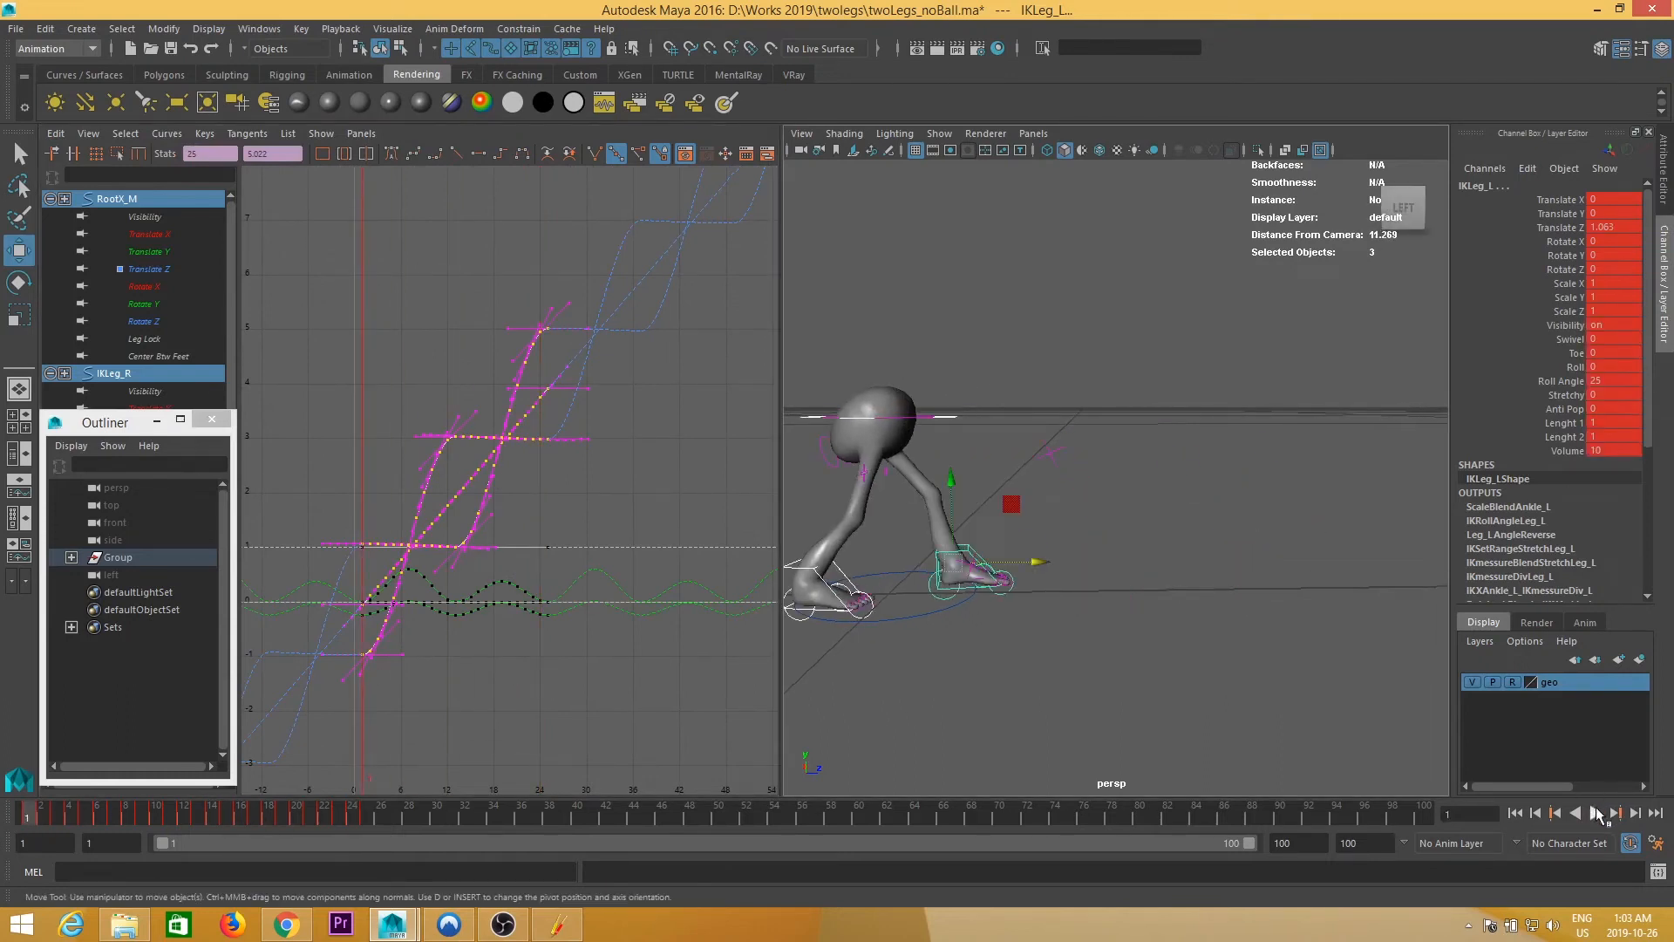
left_click(1595, 813)
scroll(1164, 580, "down", 6)
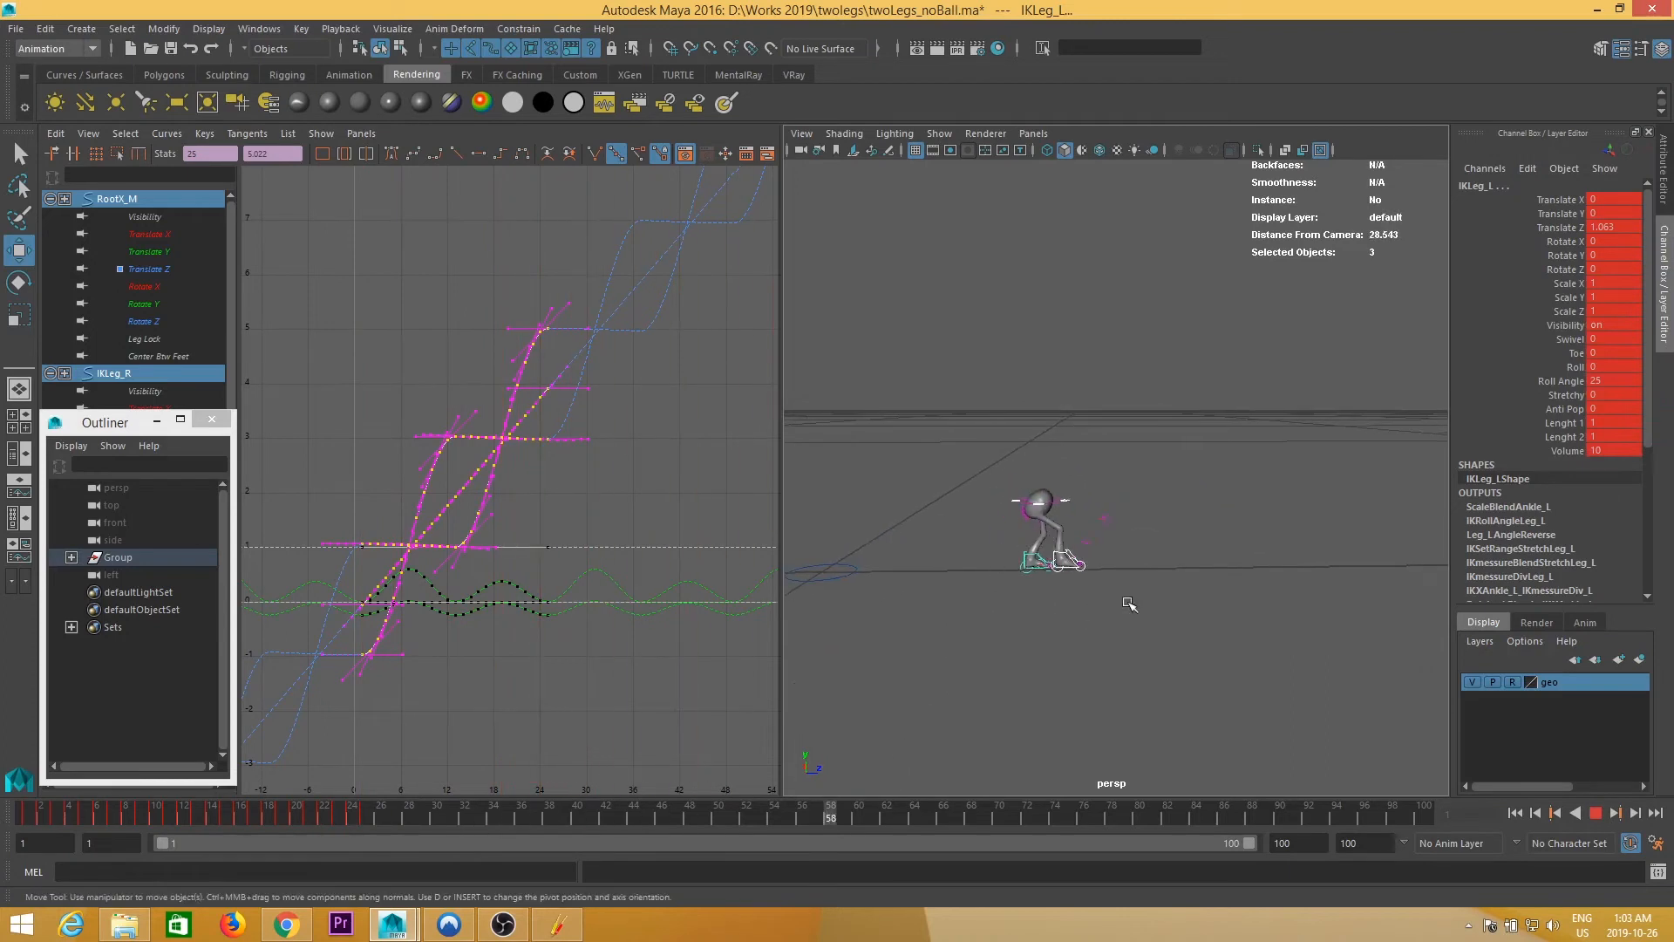
left_click_drag(1133, 634, 1182, 625, "alt")
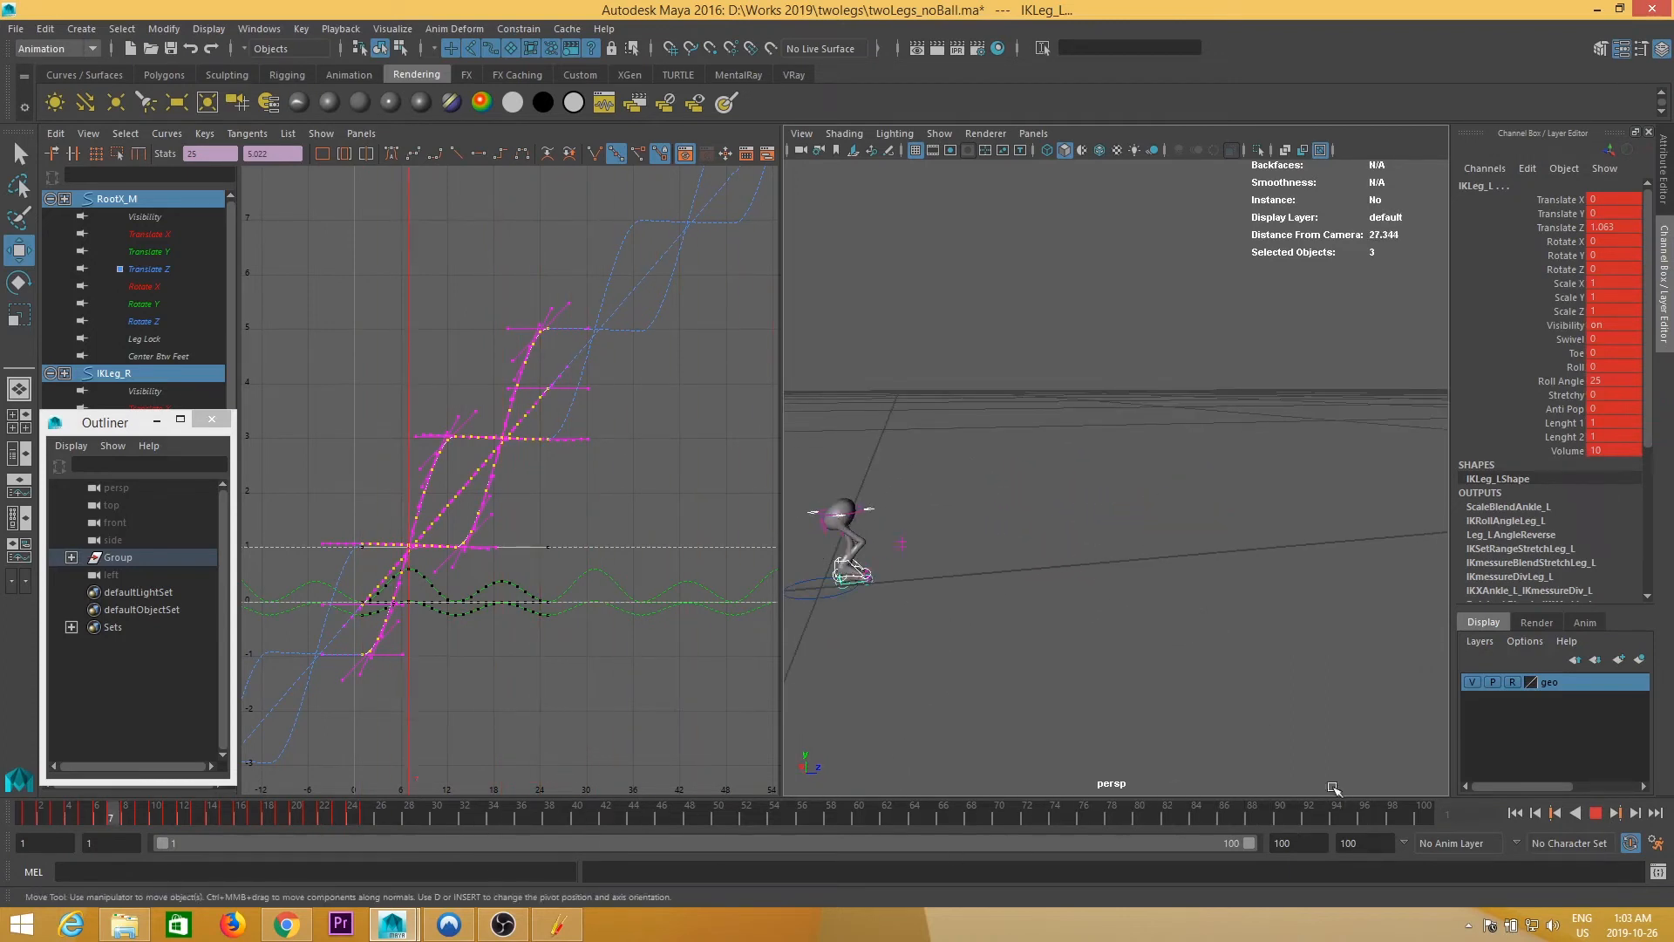
left_click_drag(933, 549, 1054, 640, "alt")
right_click_drag(1054, 640, 1141, 682, "alt")
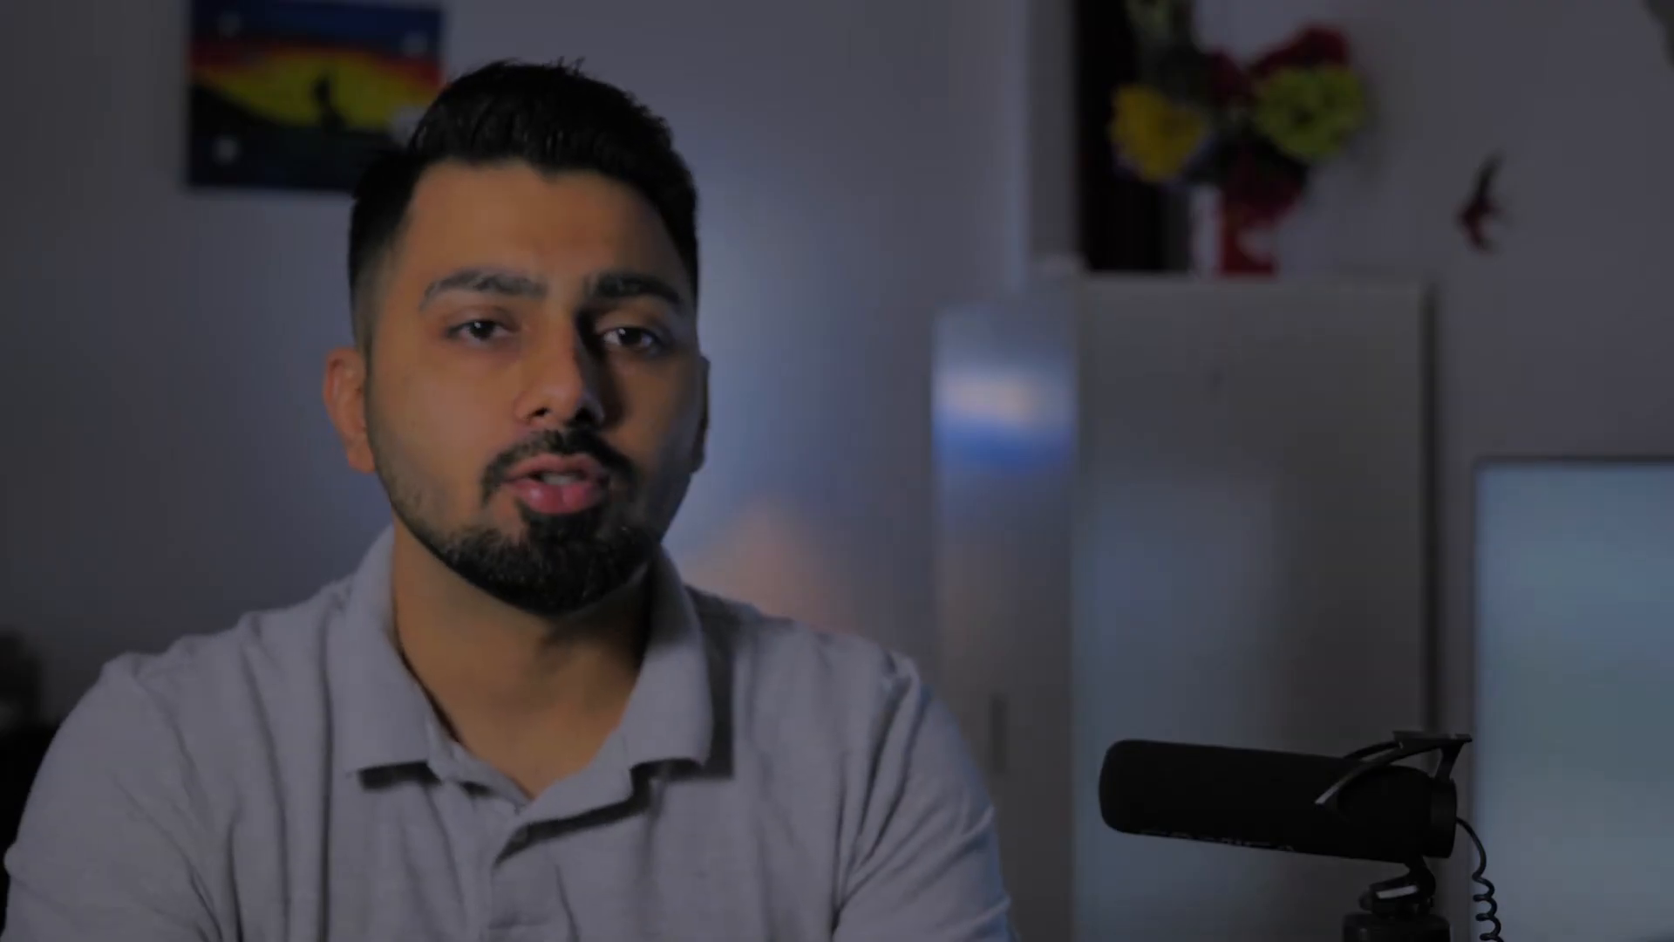
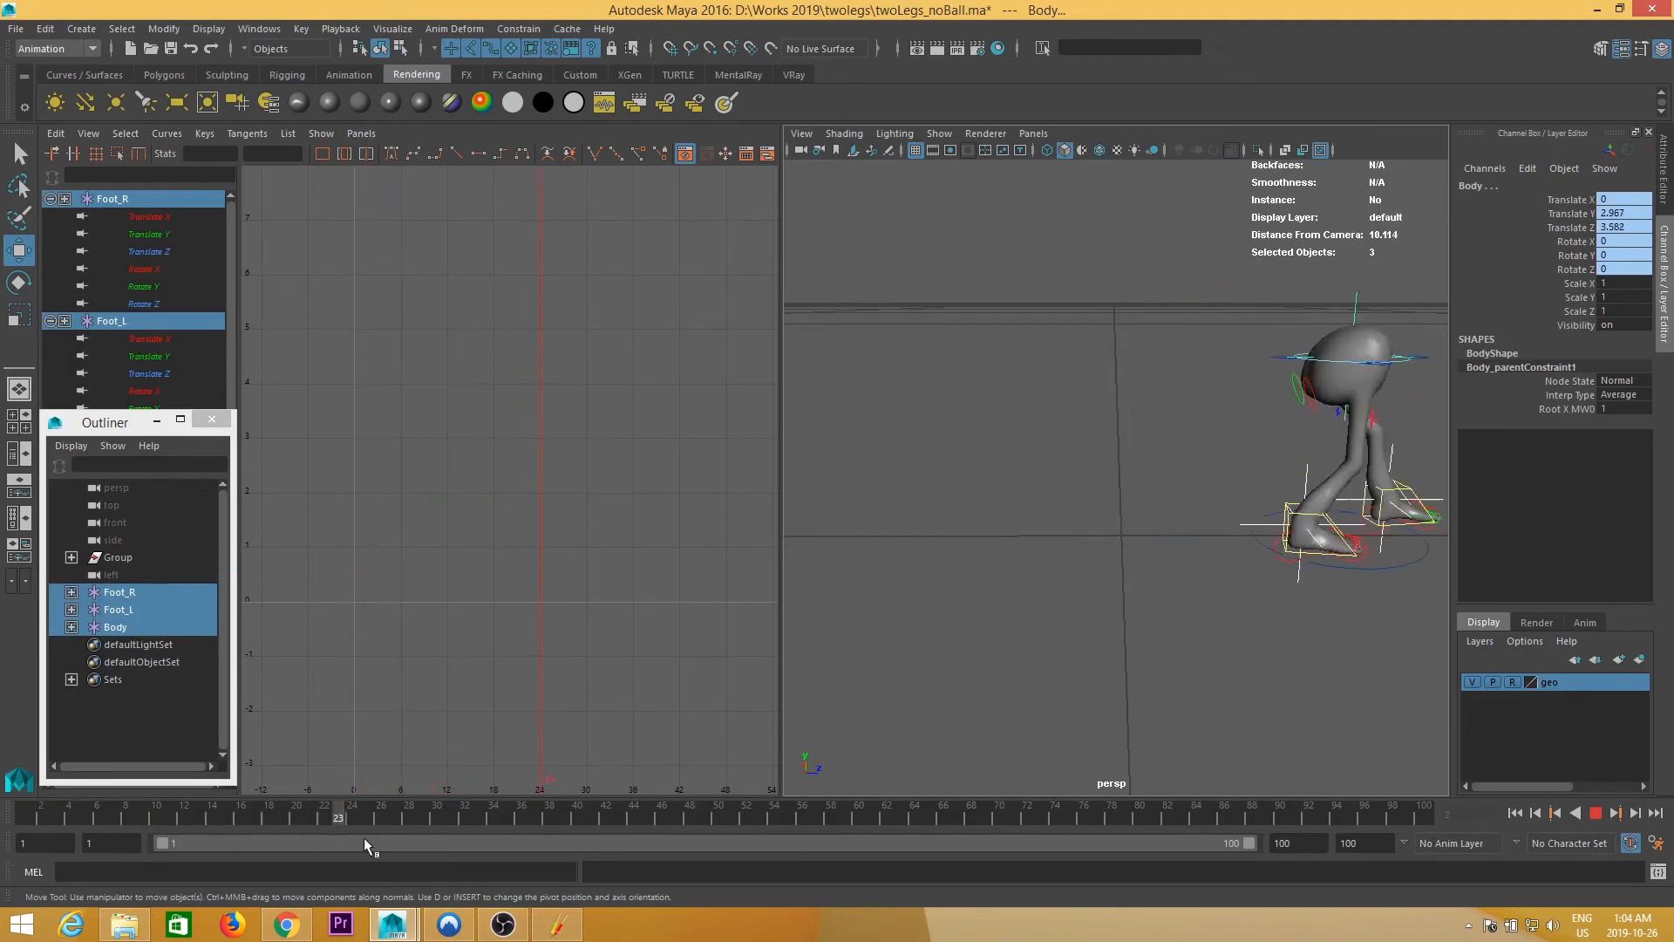
- Select the Foot_R, Foot_L and Body locators, play the stride and scrub back to frame 1
left_click(83, 812)
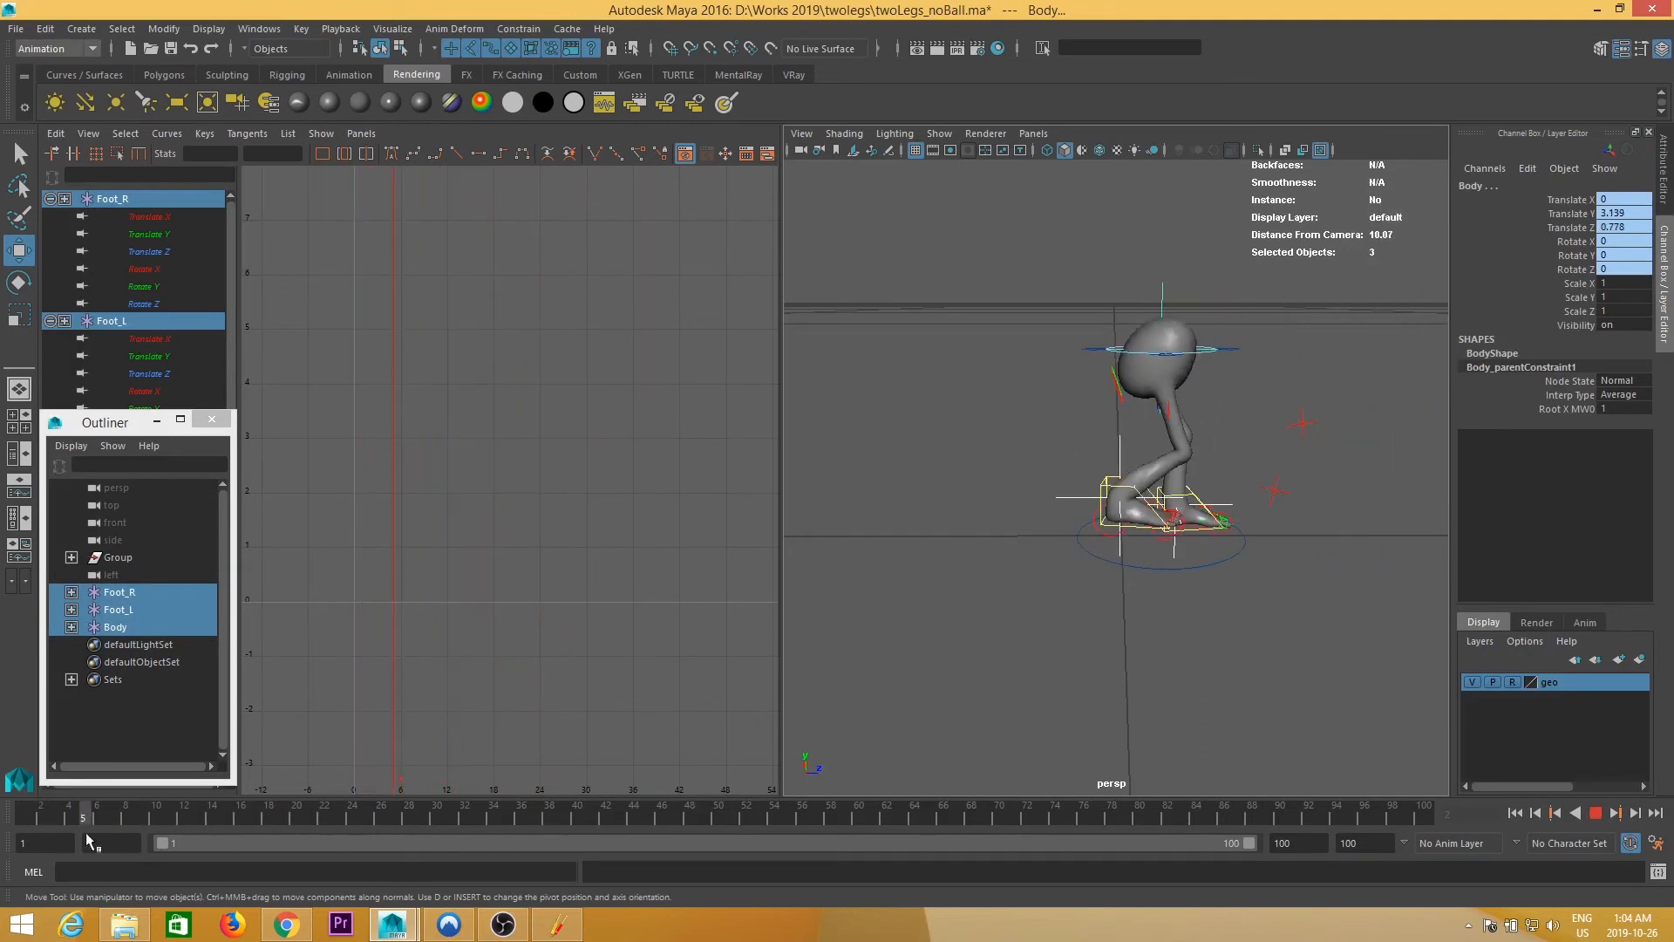
left_click(129, 601)
left_click(128, 621, "shift")
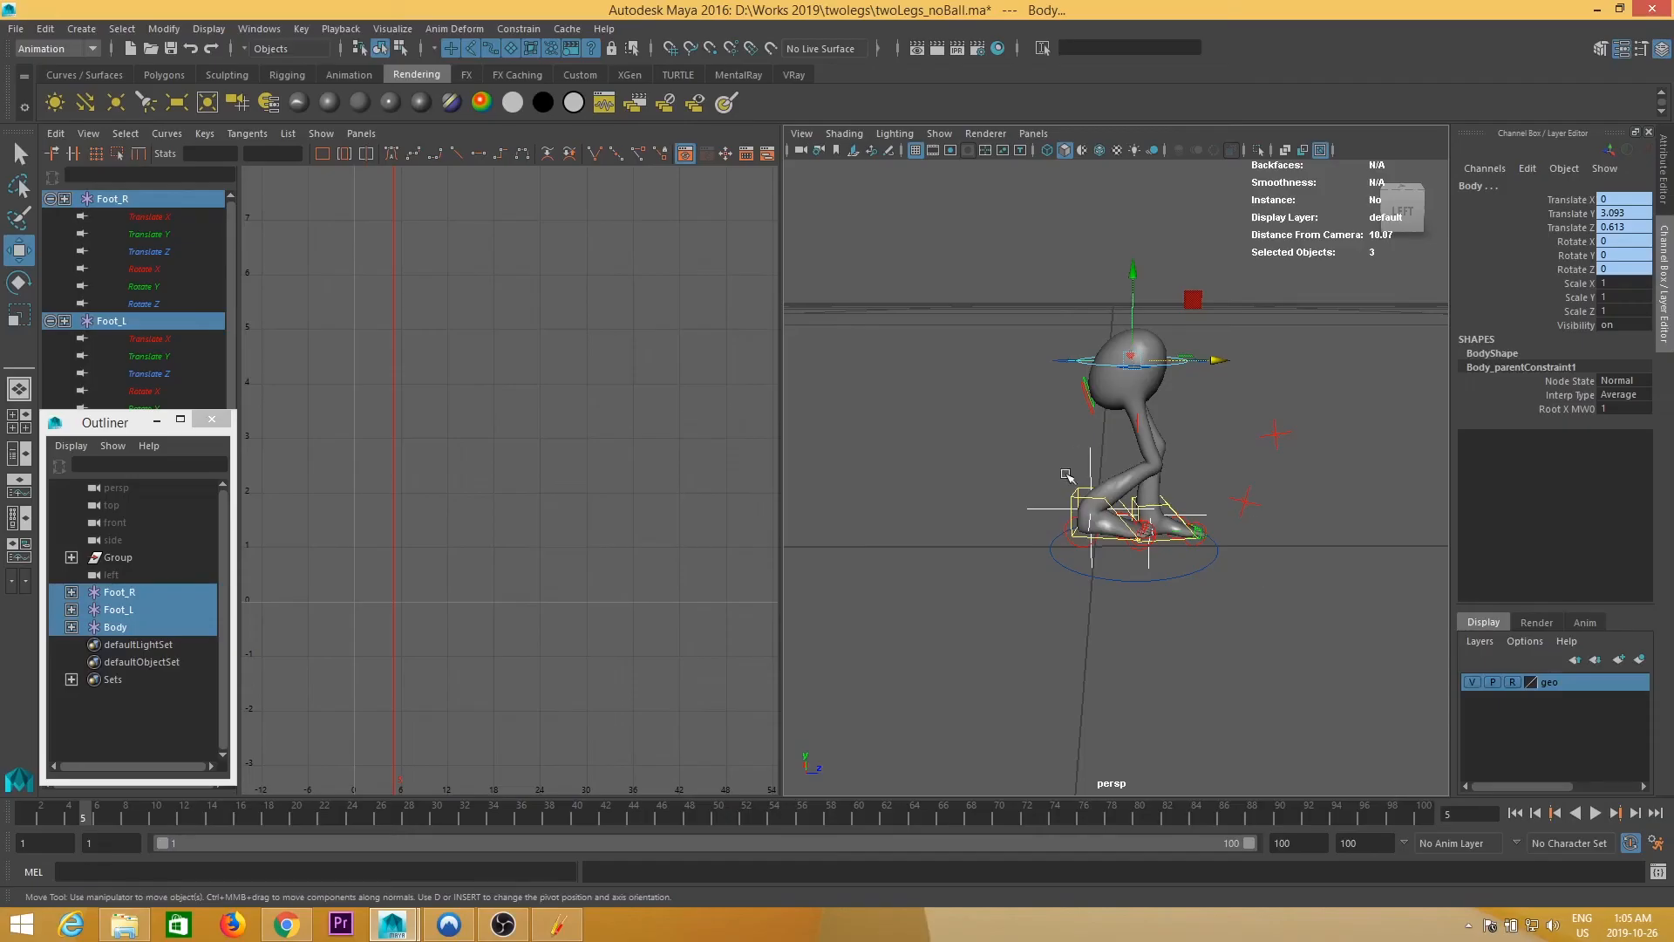
key("alt+v")
left_click(40, 817)
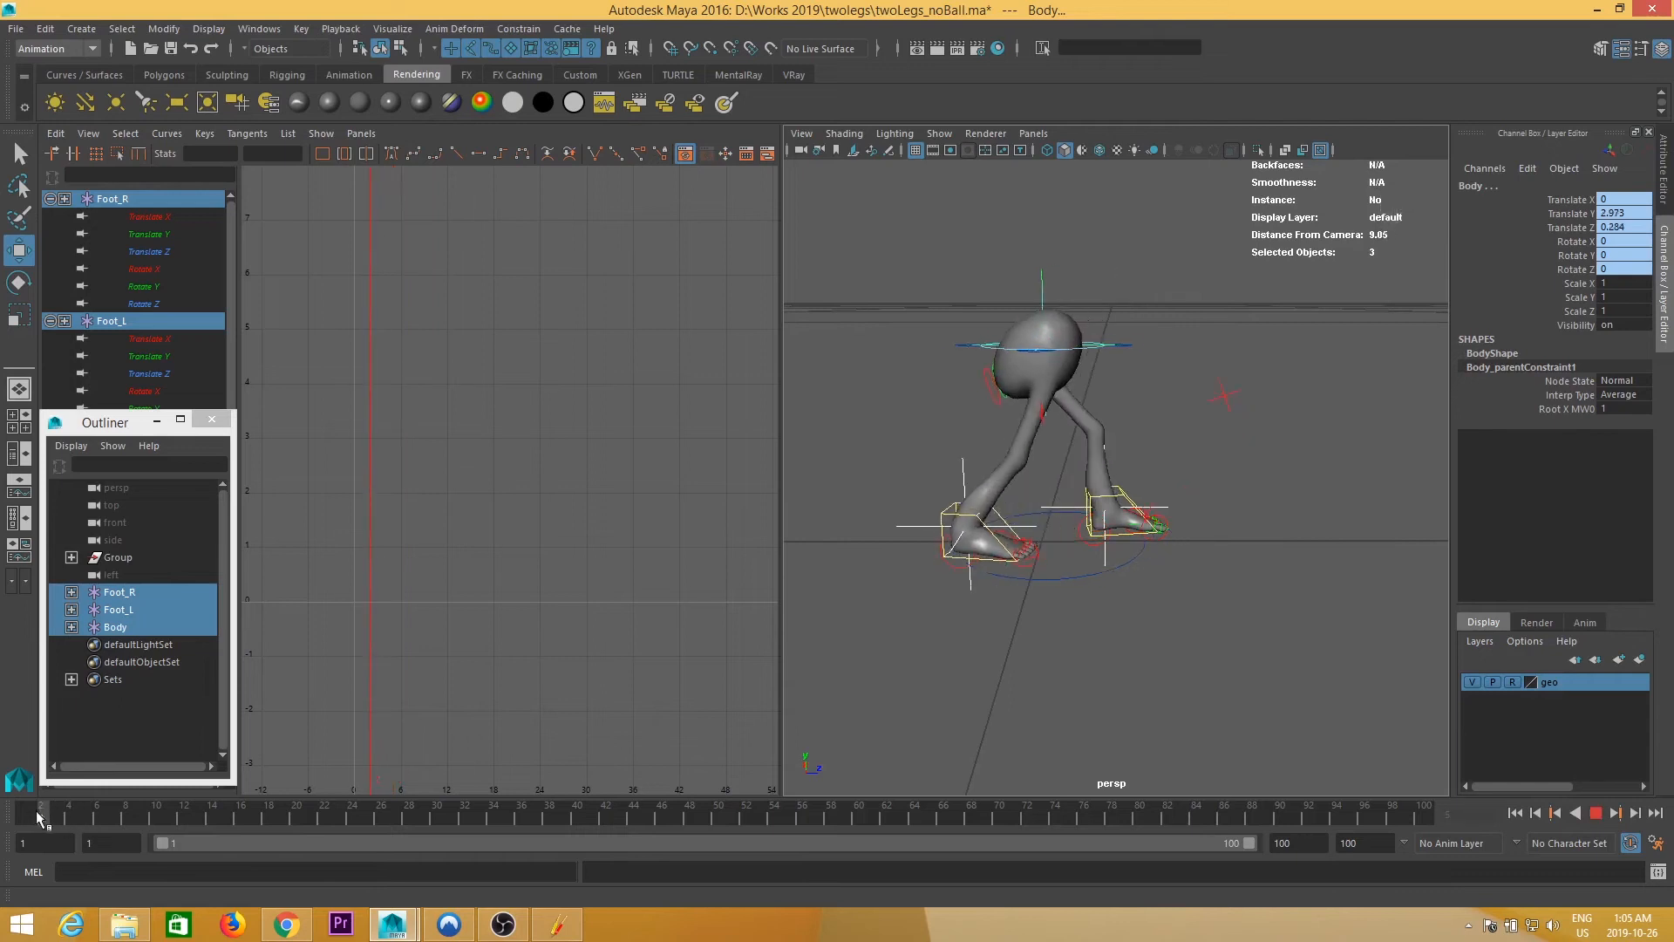
left_click(54, 817)
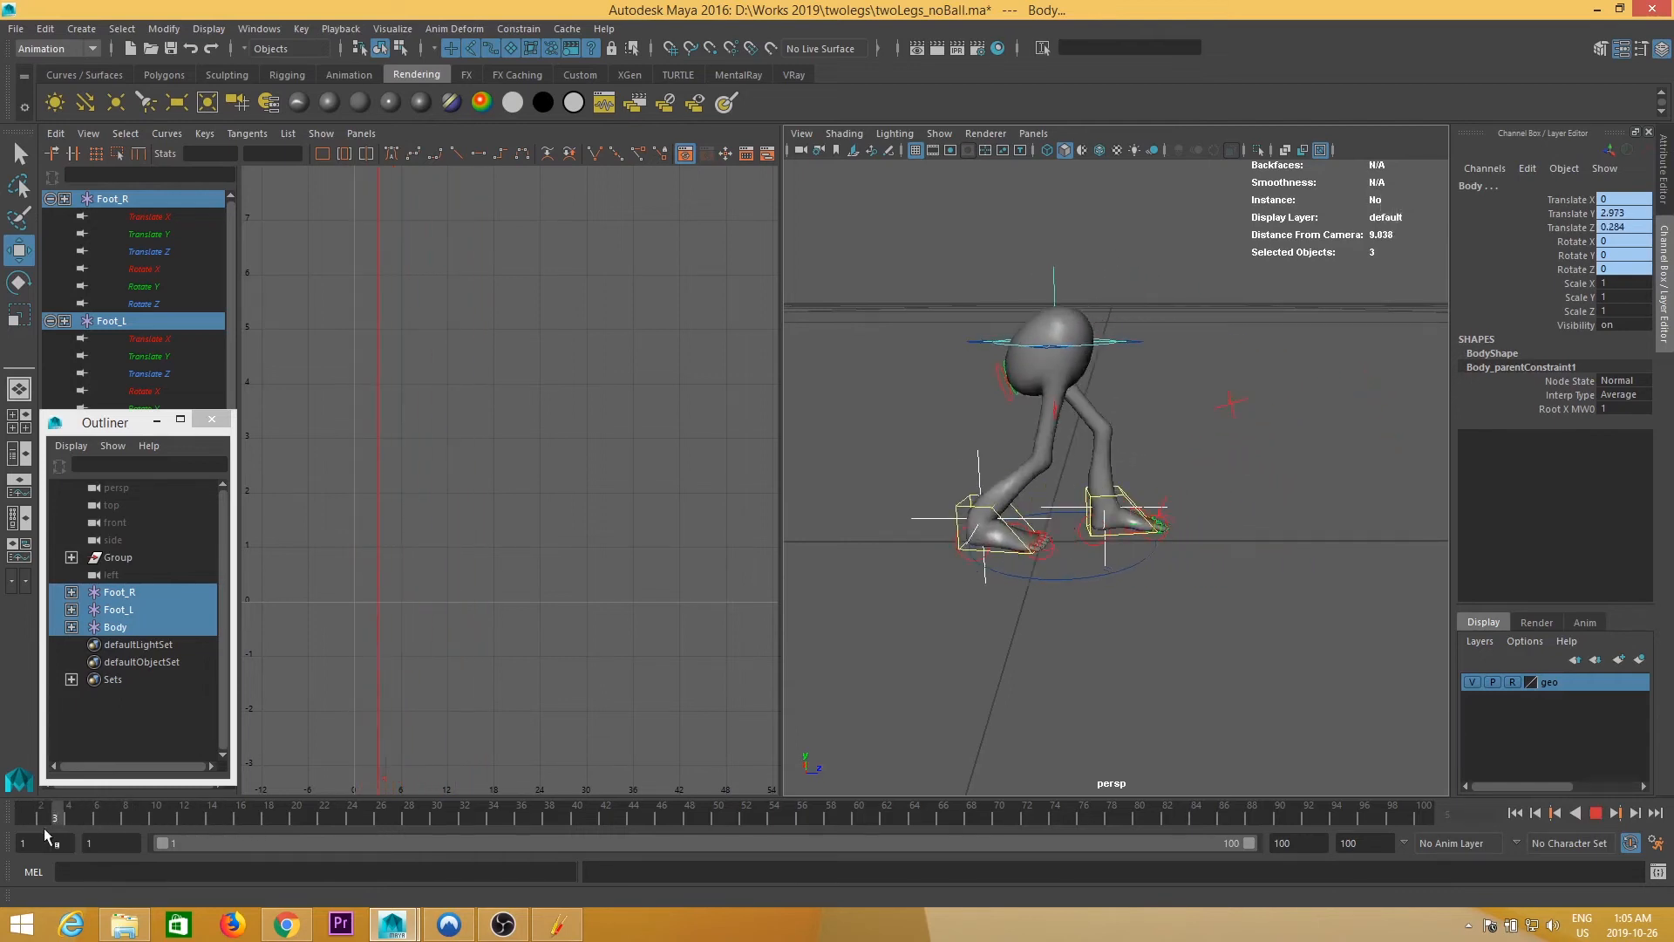
left_click_drag(59, 829, 27, 833)
mouse_move(1175, 583)
left_mouse_down("alt")
mouse_move(1213, 587)
mouse_move(1207, 613)
mouse_move(1179, 613)
mouse_move(1199, 620)
left_mouse_up("alt")
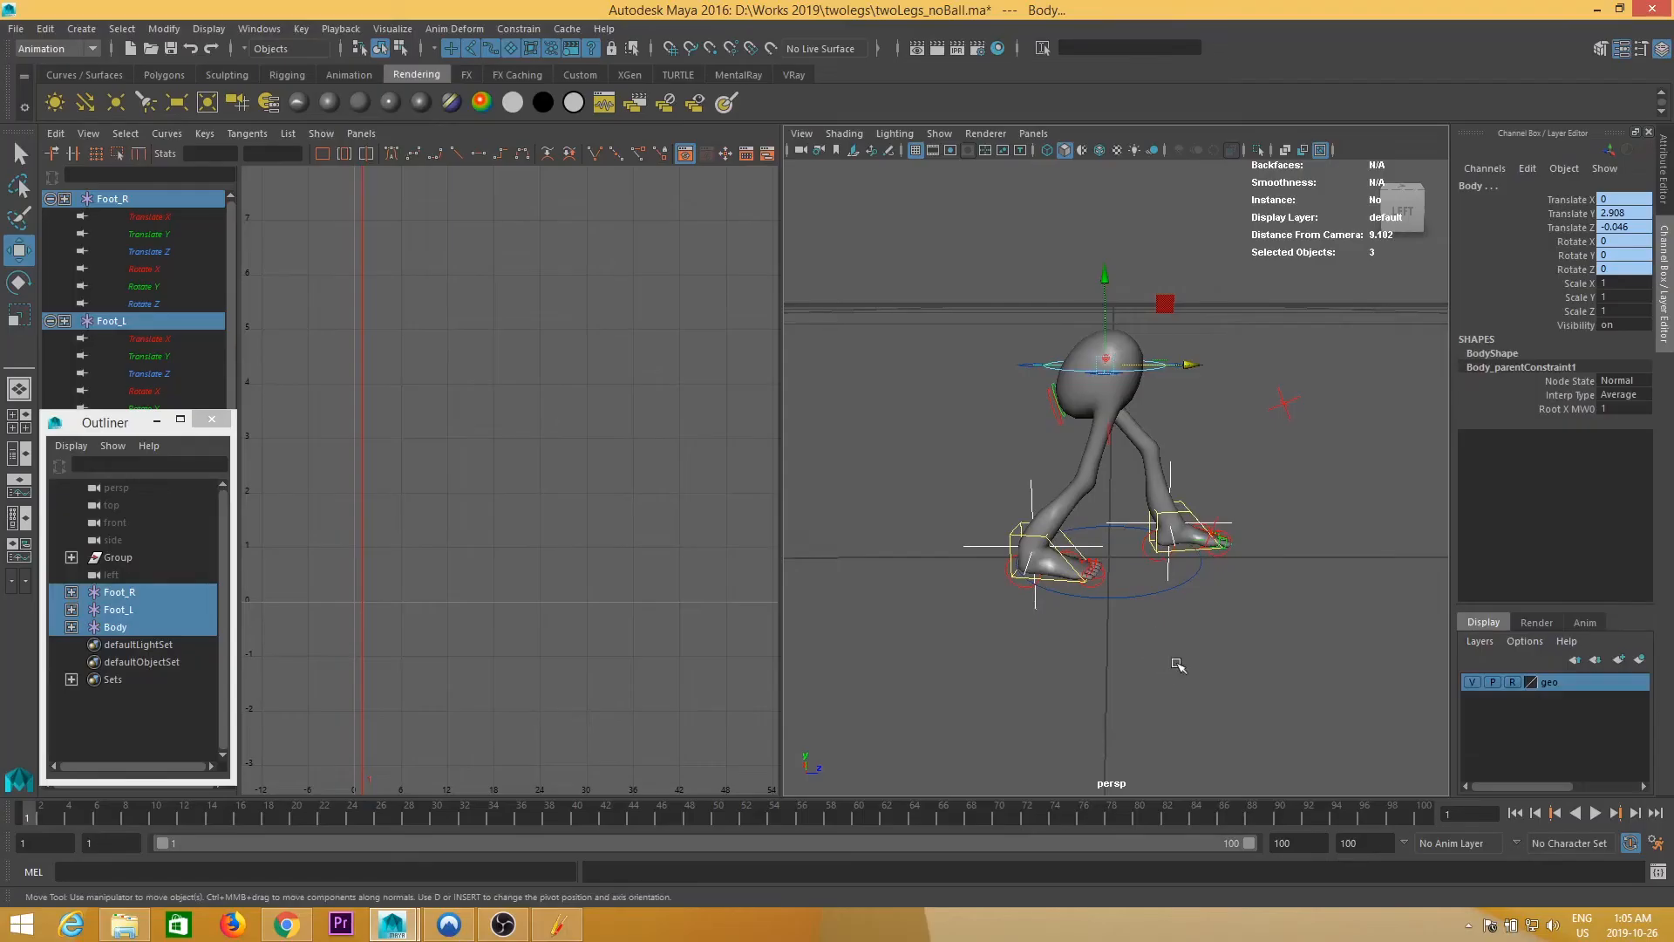
- Select the rig's Main control, review its motion from frame 1 and delete all of its keyframes
left_click_drag(1177, 665, 1122, 676, "alt")
left_click(1143, 625)
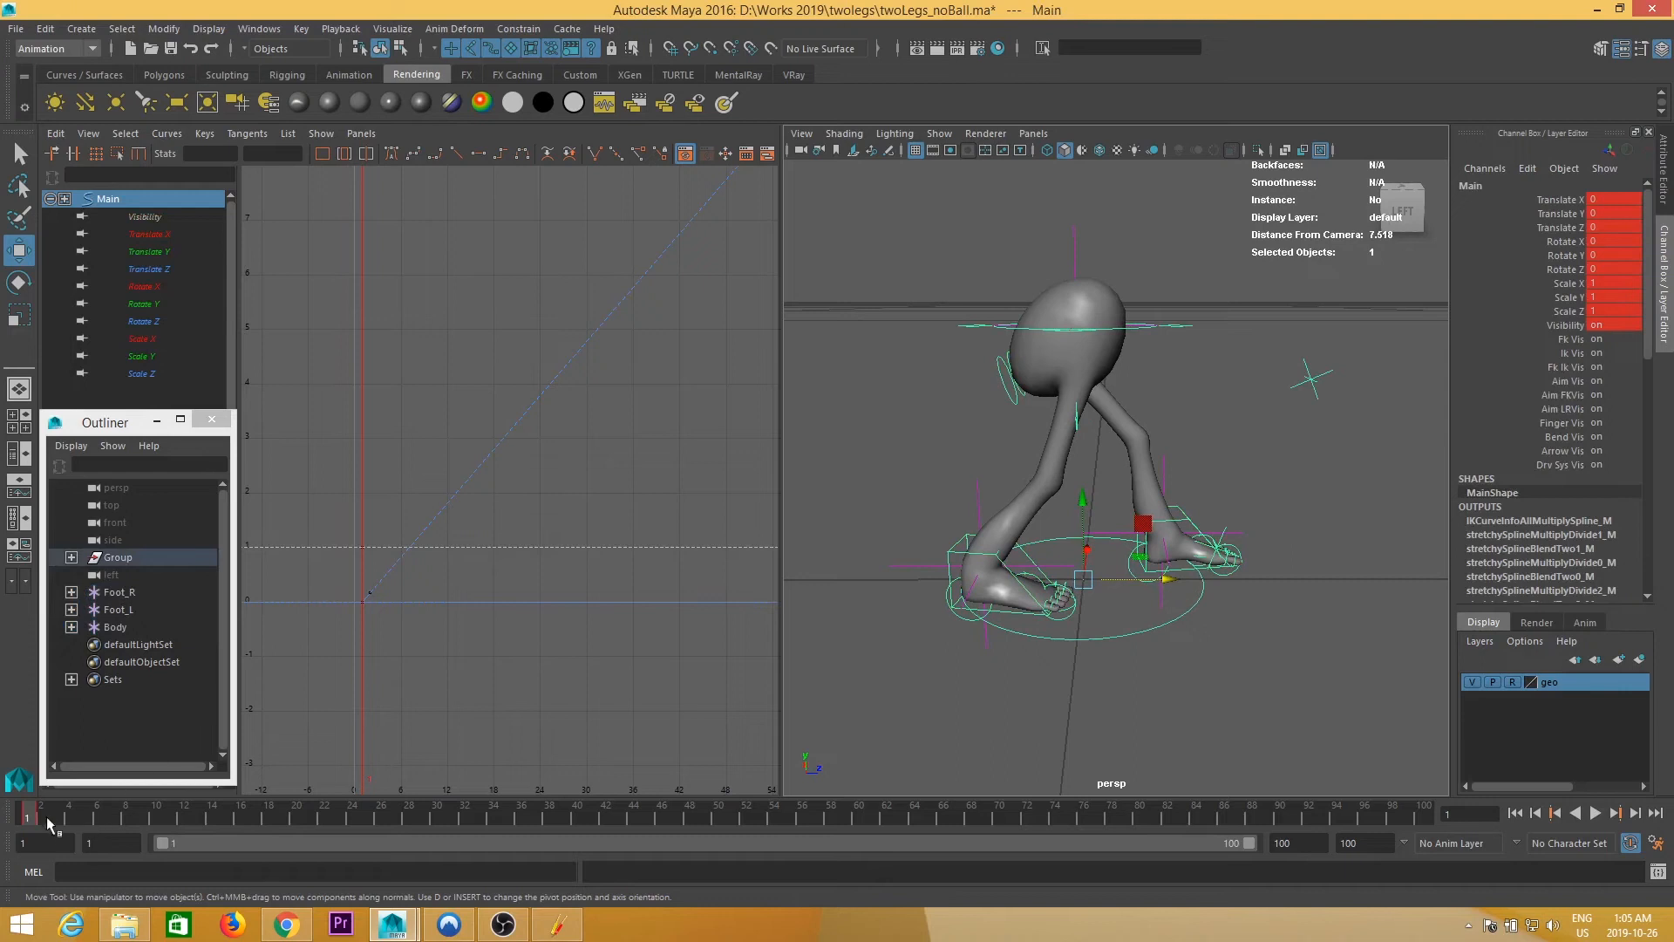
key("alt+v")
left_click_drag(567, 868, 2, 874)
middle_click_drag(1272, 618, 1268, 604, "alt")
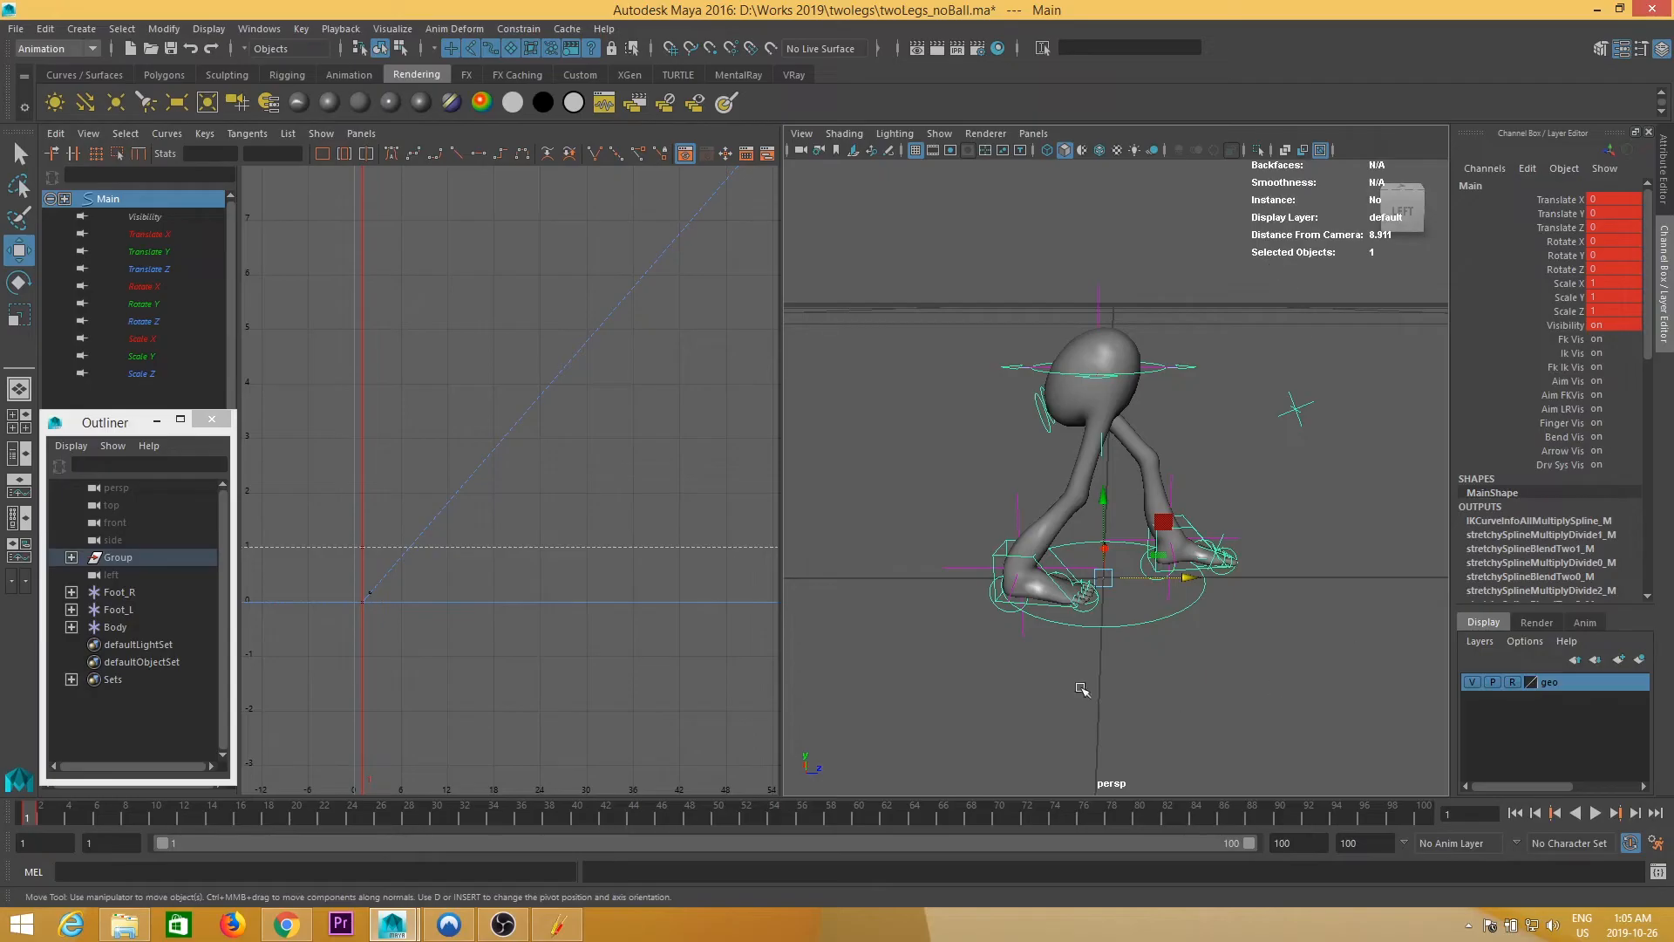
right_click_drag(1081, 688, 1143, 677, "alt")
middle_click_drag(550, 551, 618, 540, "alt")
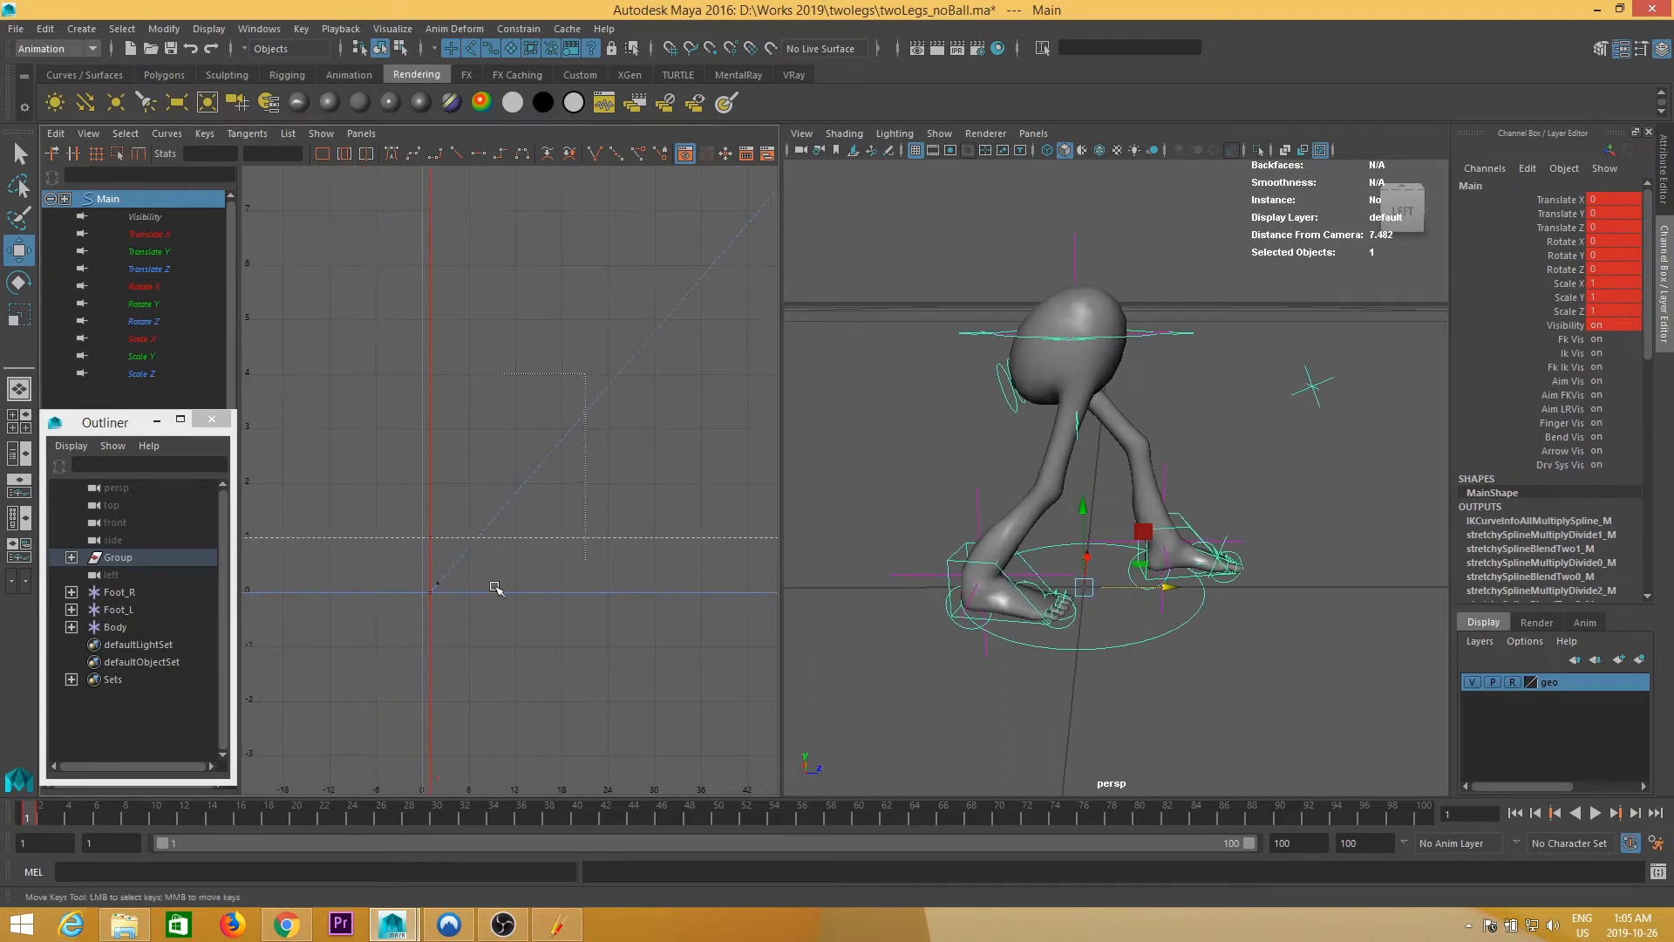
left_click_drag(436, 643, 456, 572)
left_click_drag(400, 663, 402, 661)
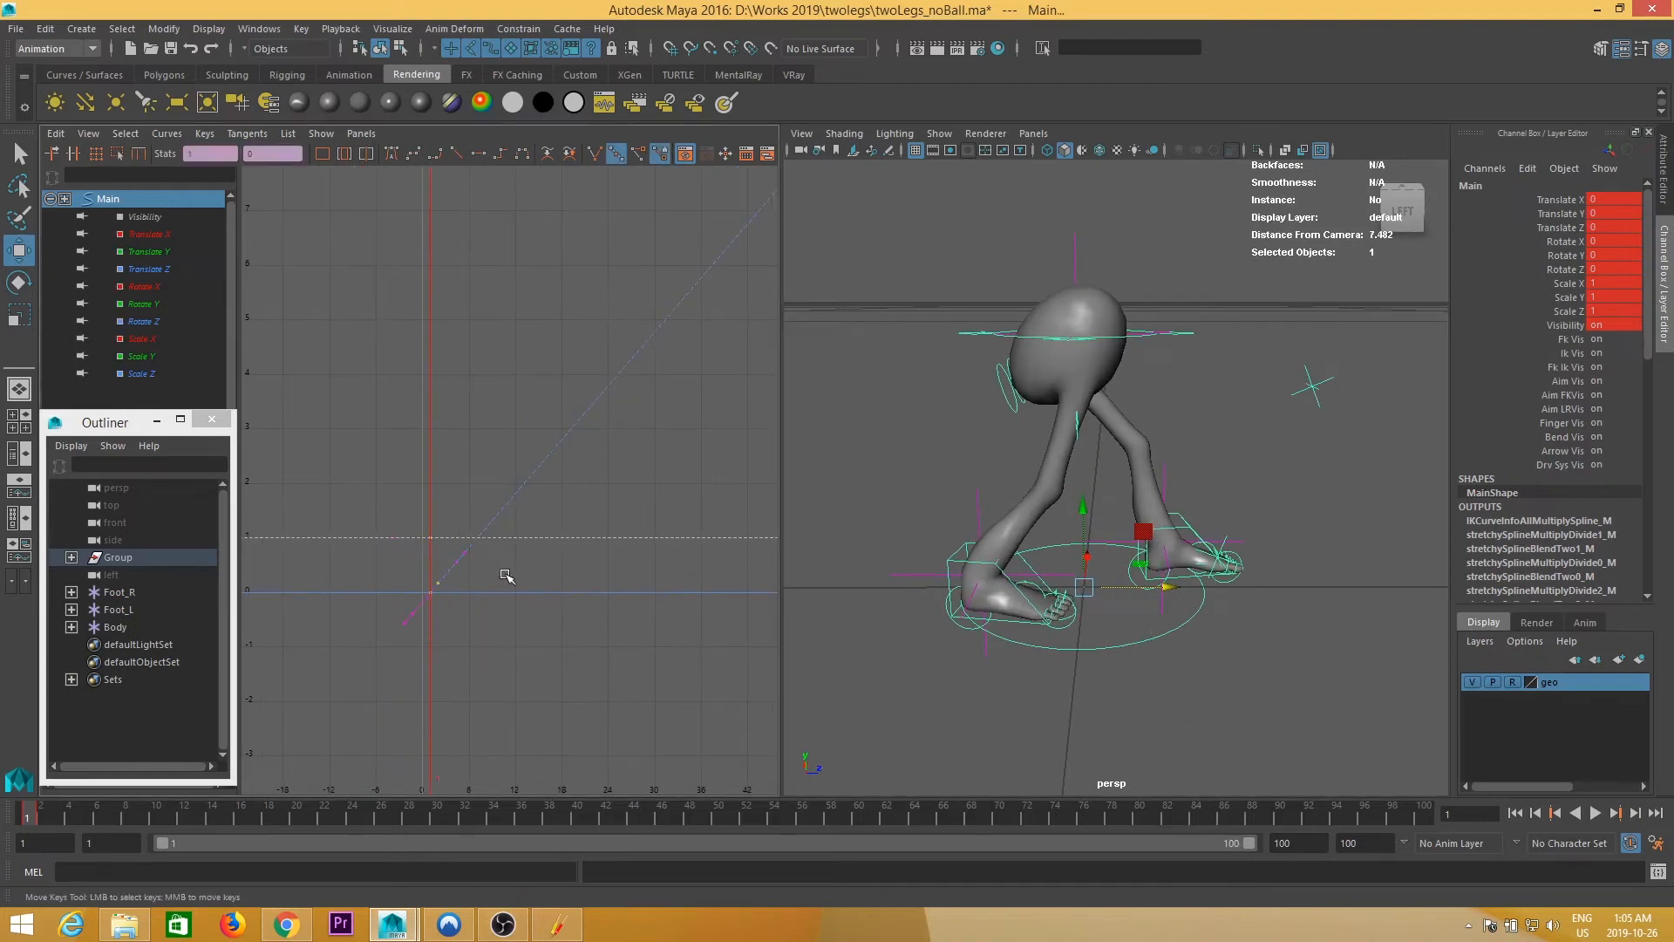
key("Delete")
- Create a polygon plane under the rig as a ground and scale it uniformly to about 67.277
scroll(945, 448, "down", 8)
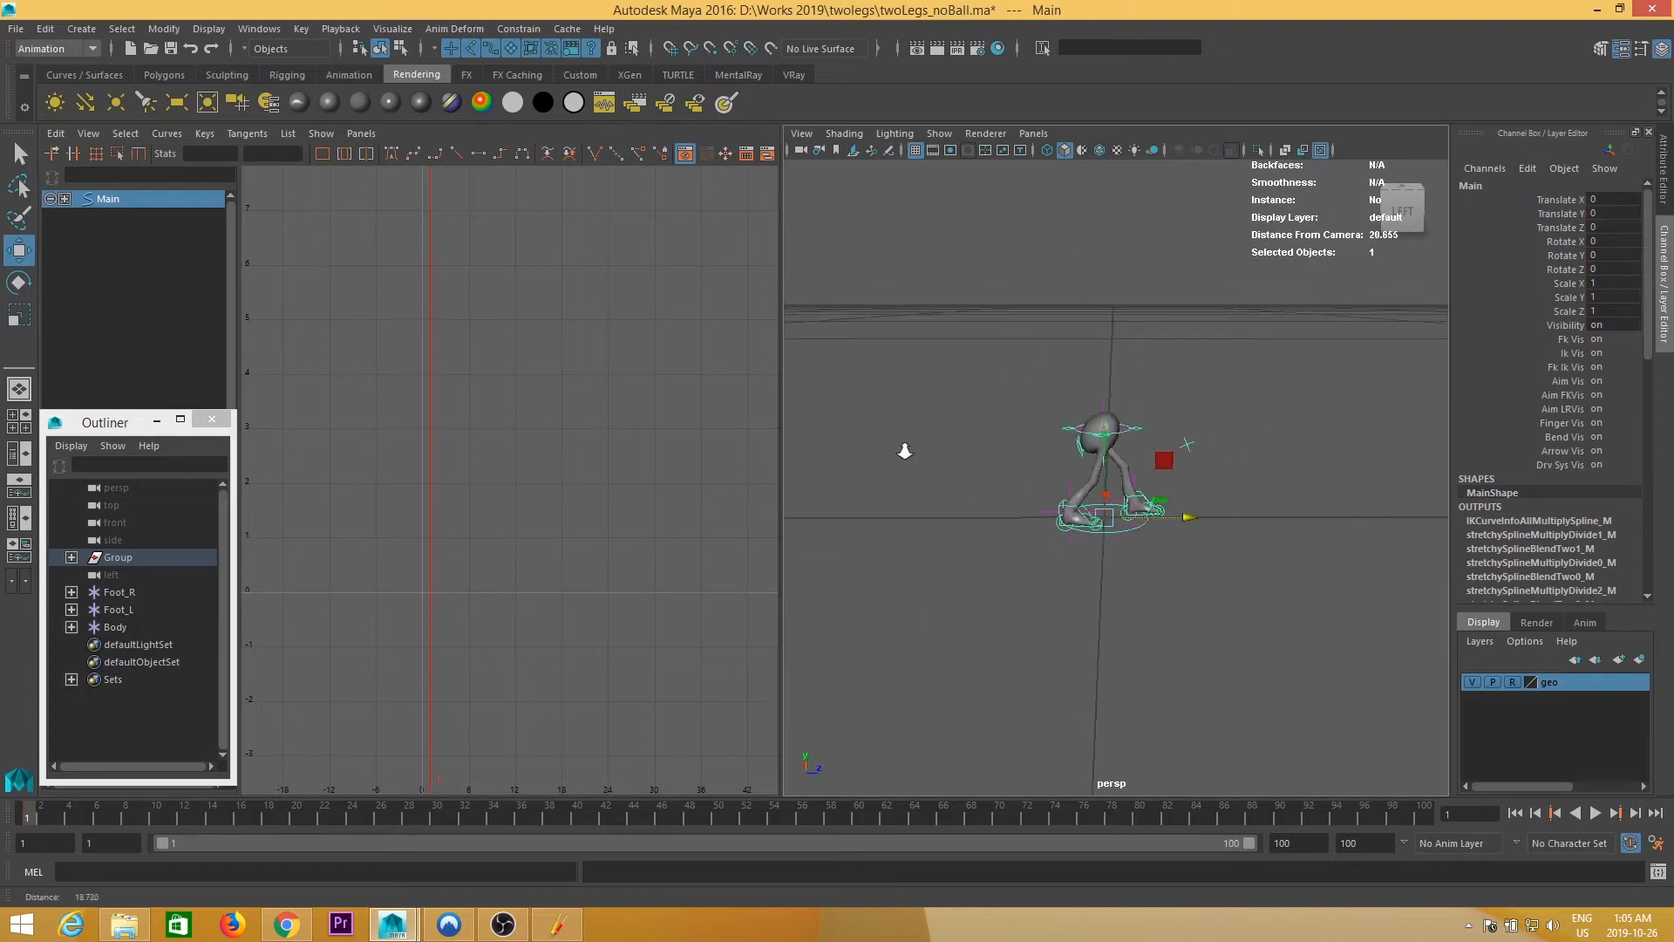
left_click_drag(1194, 498, 1116, 453, "alt")
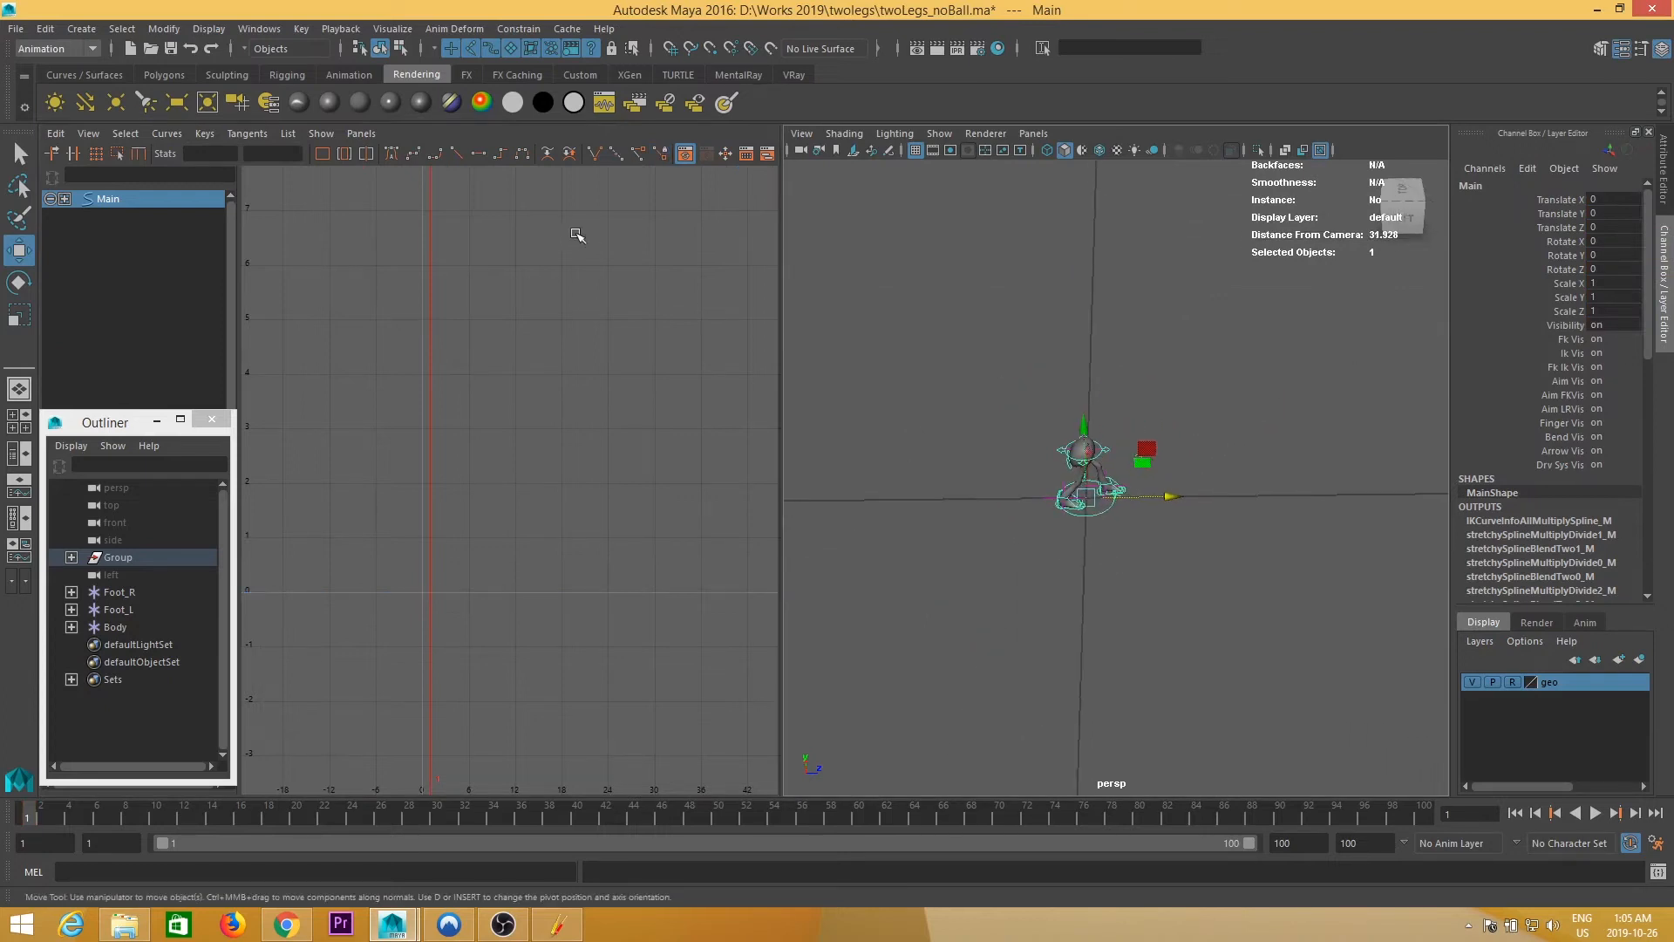
left_click_drag(1124, 391, 1134, 394, "alt")
left_click(164, 75)
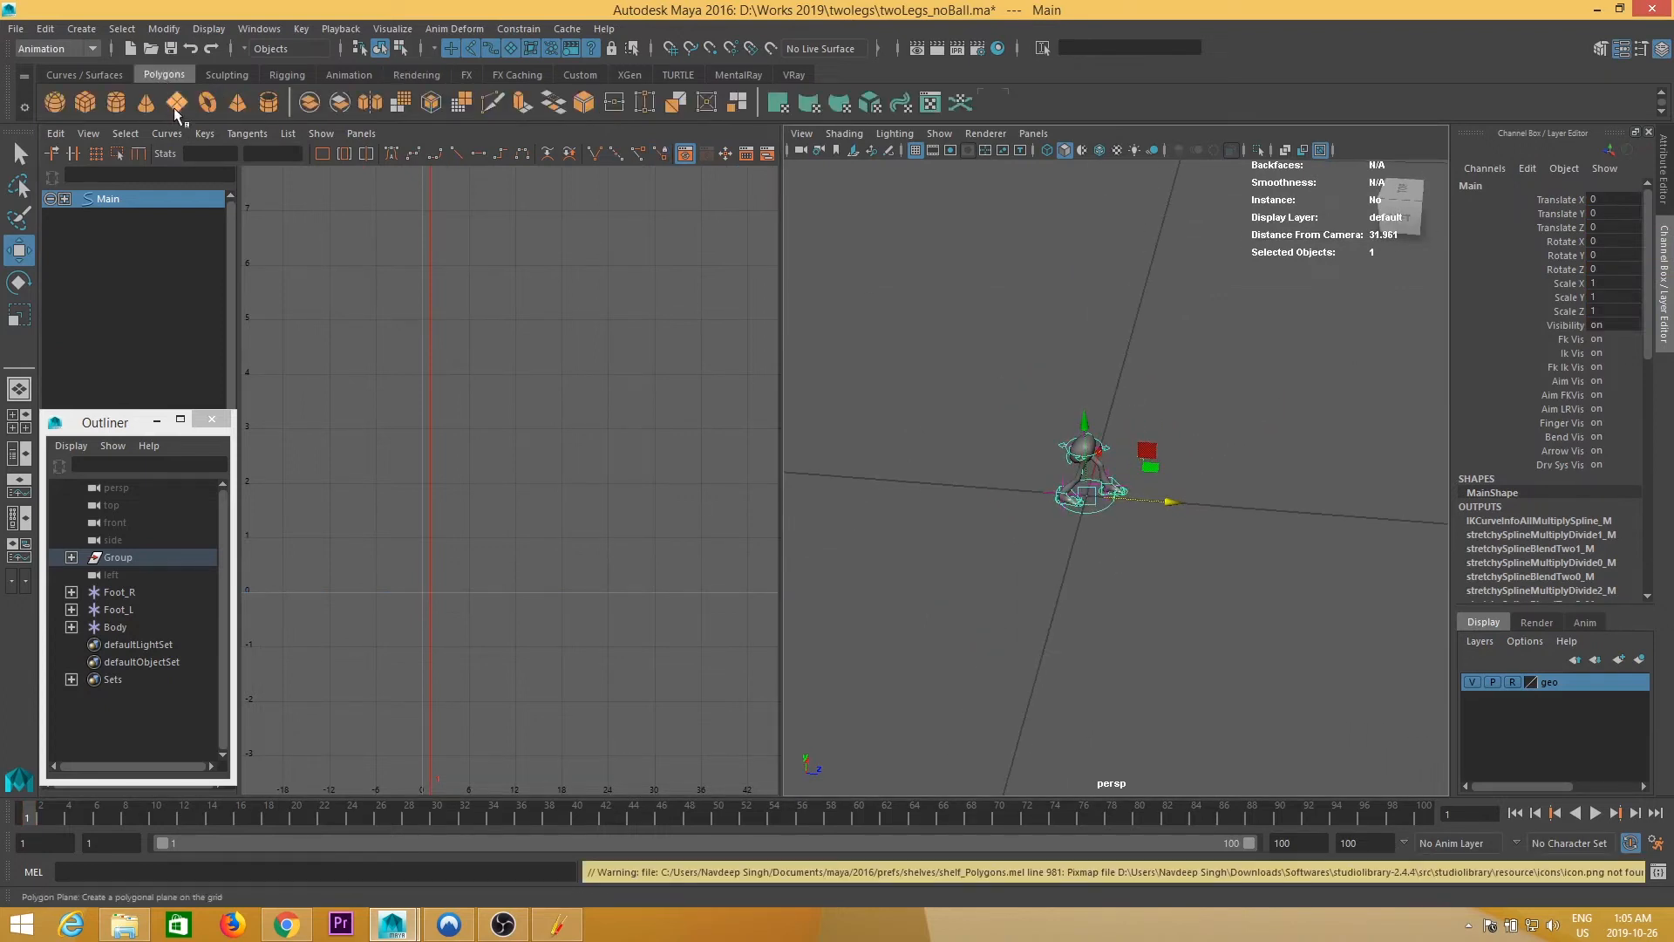
left_click(178, 103)
key("e")
key("r")
left_click_drag(1090, 501, 1664, 487)
right_click_drag(1206, 553, 1038, 500, "alt")
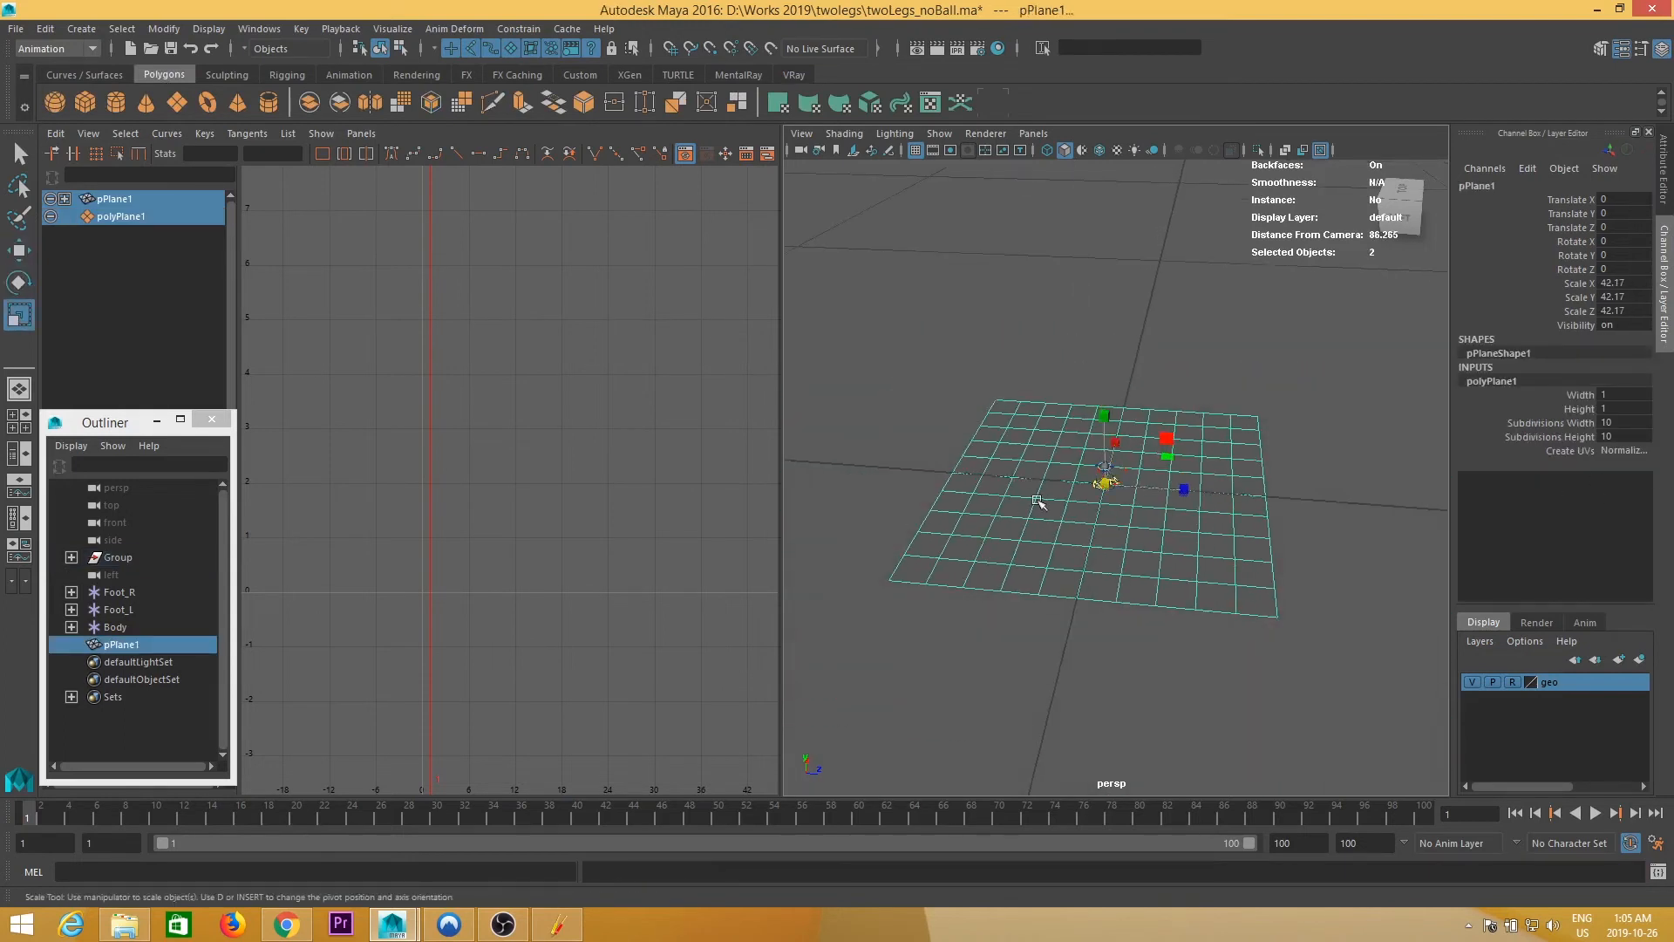
left_click_drag(1039, 500, 1083, 529, "alt")
right_click_drag(1083, 528, 1248, 503, "alt")
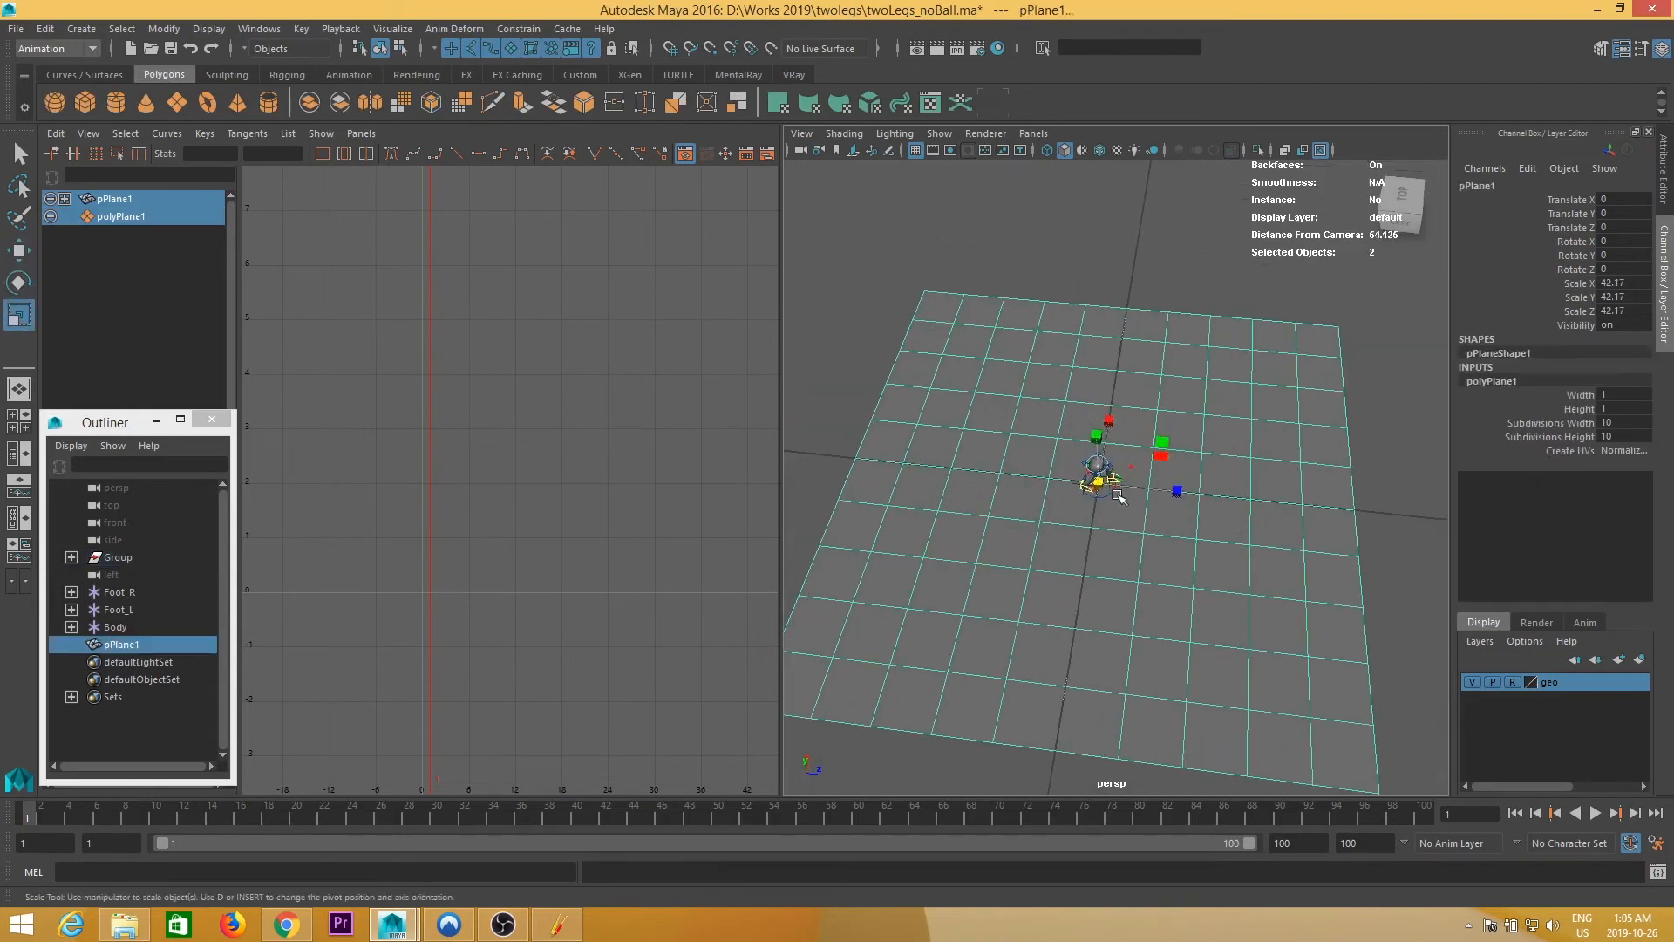
left_click_drag(1105, 488, 1102, 395)
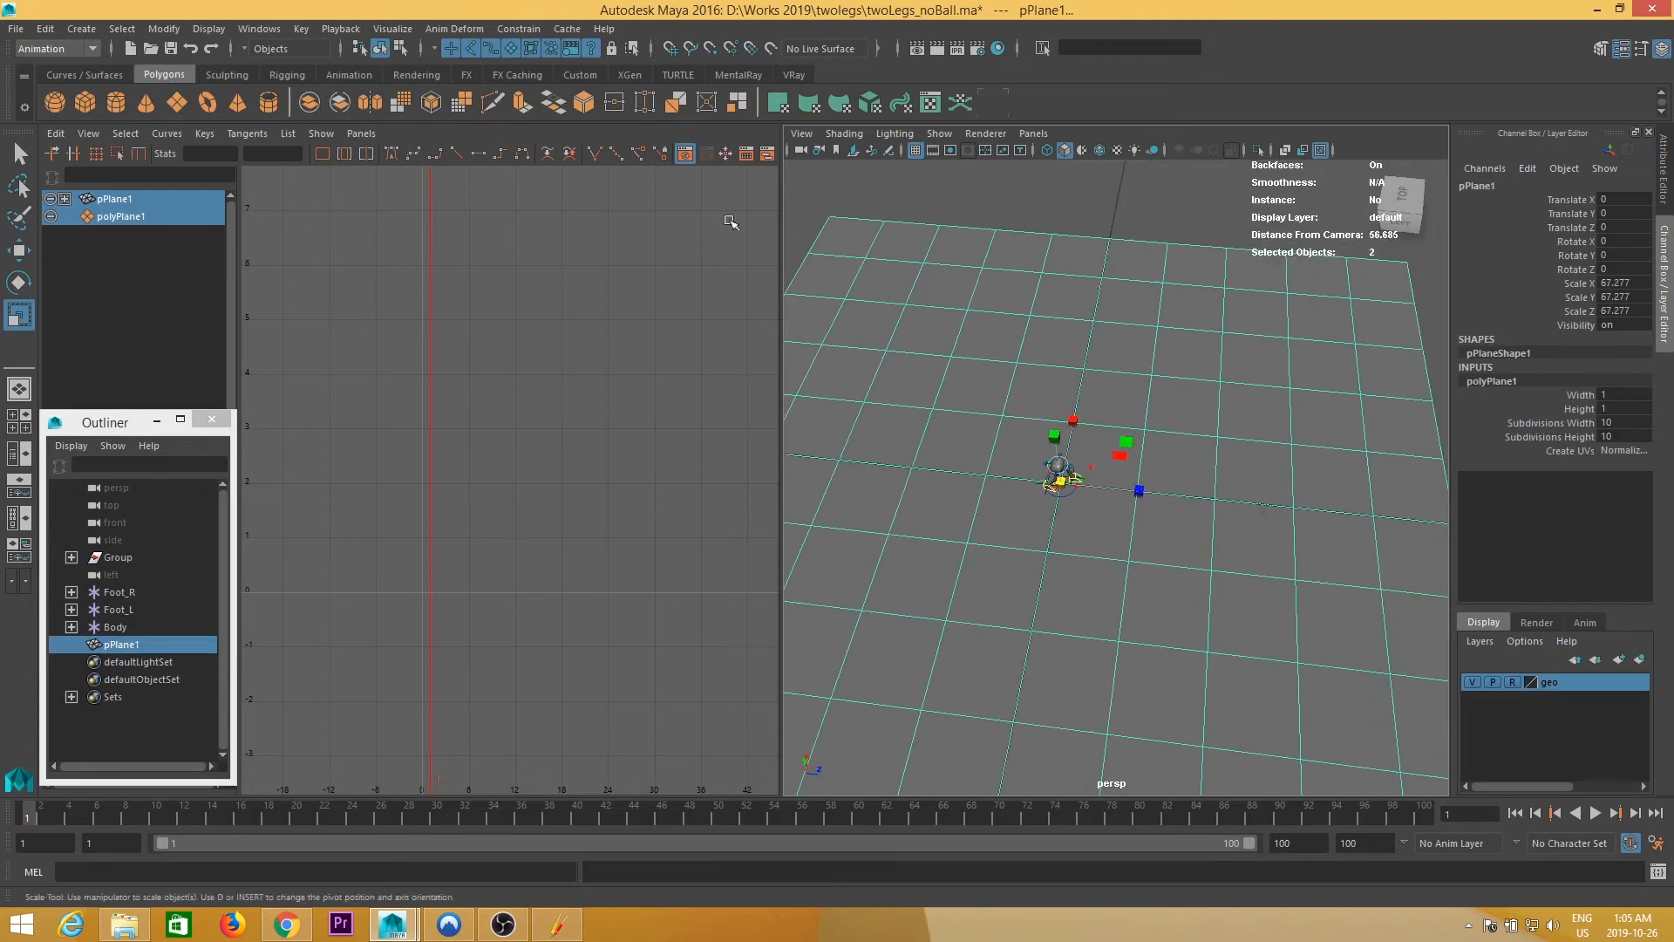
- Activate the EP Curve tool with point snapping on and show wireframe on the shaded ground plane
left_click(81, 28)
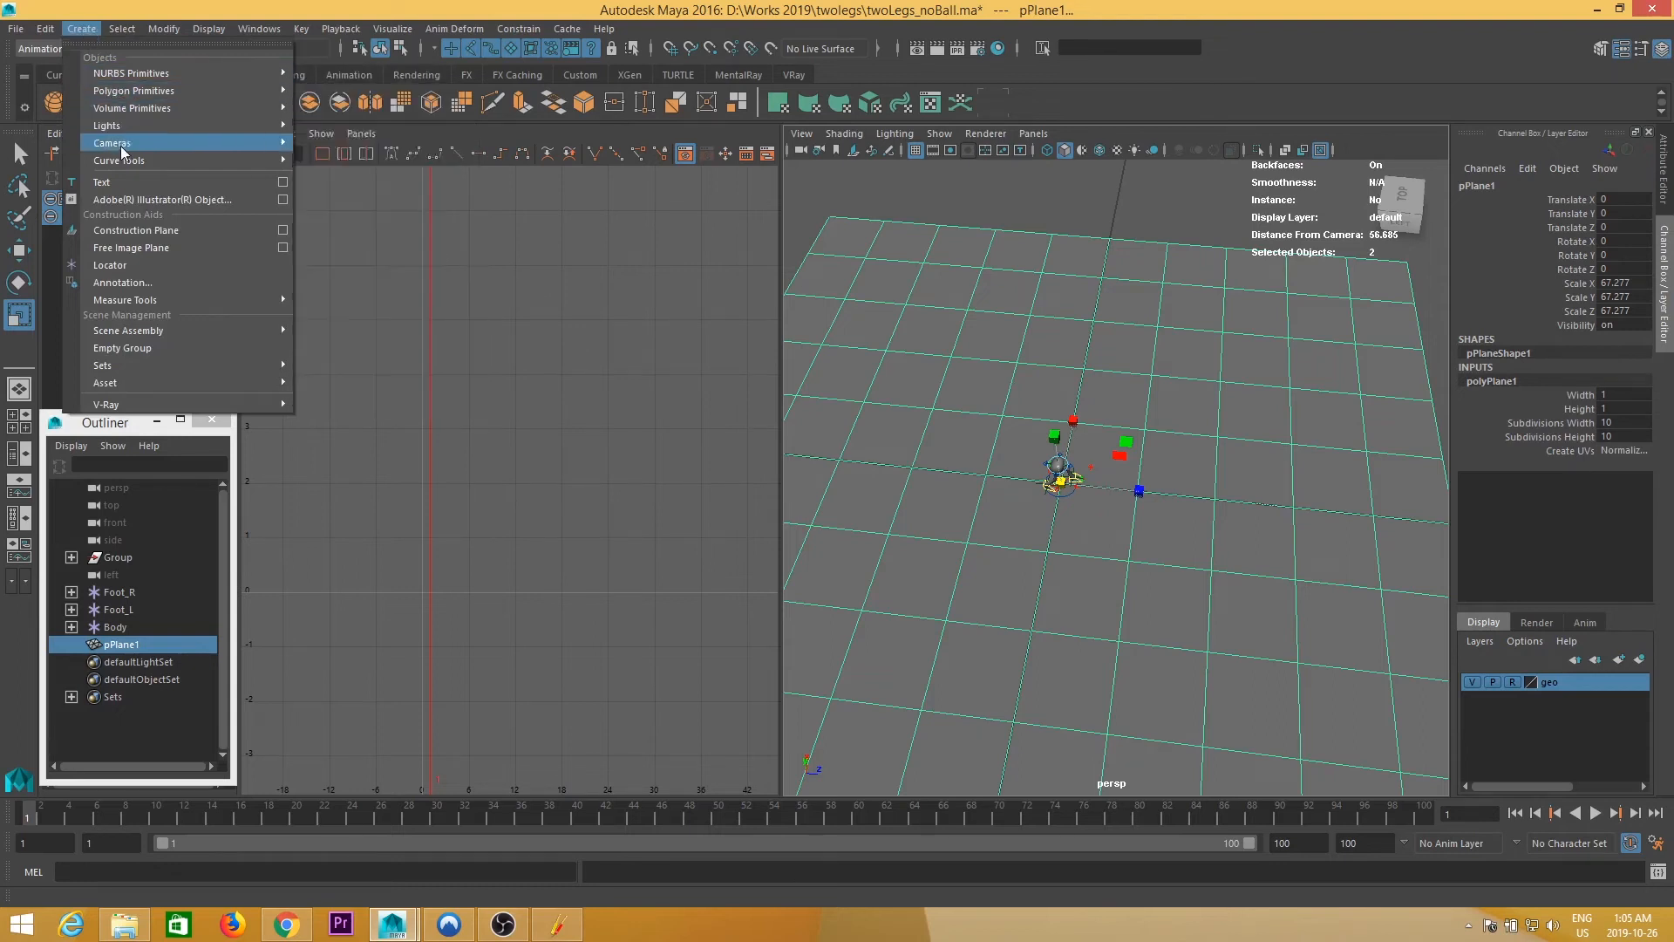
mouse_move(128, 166)
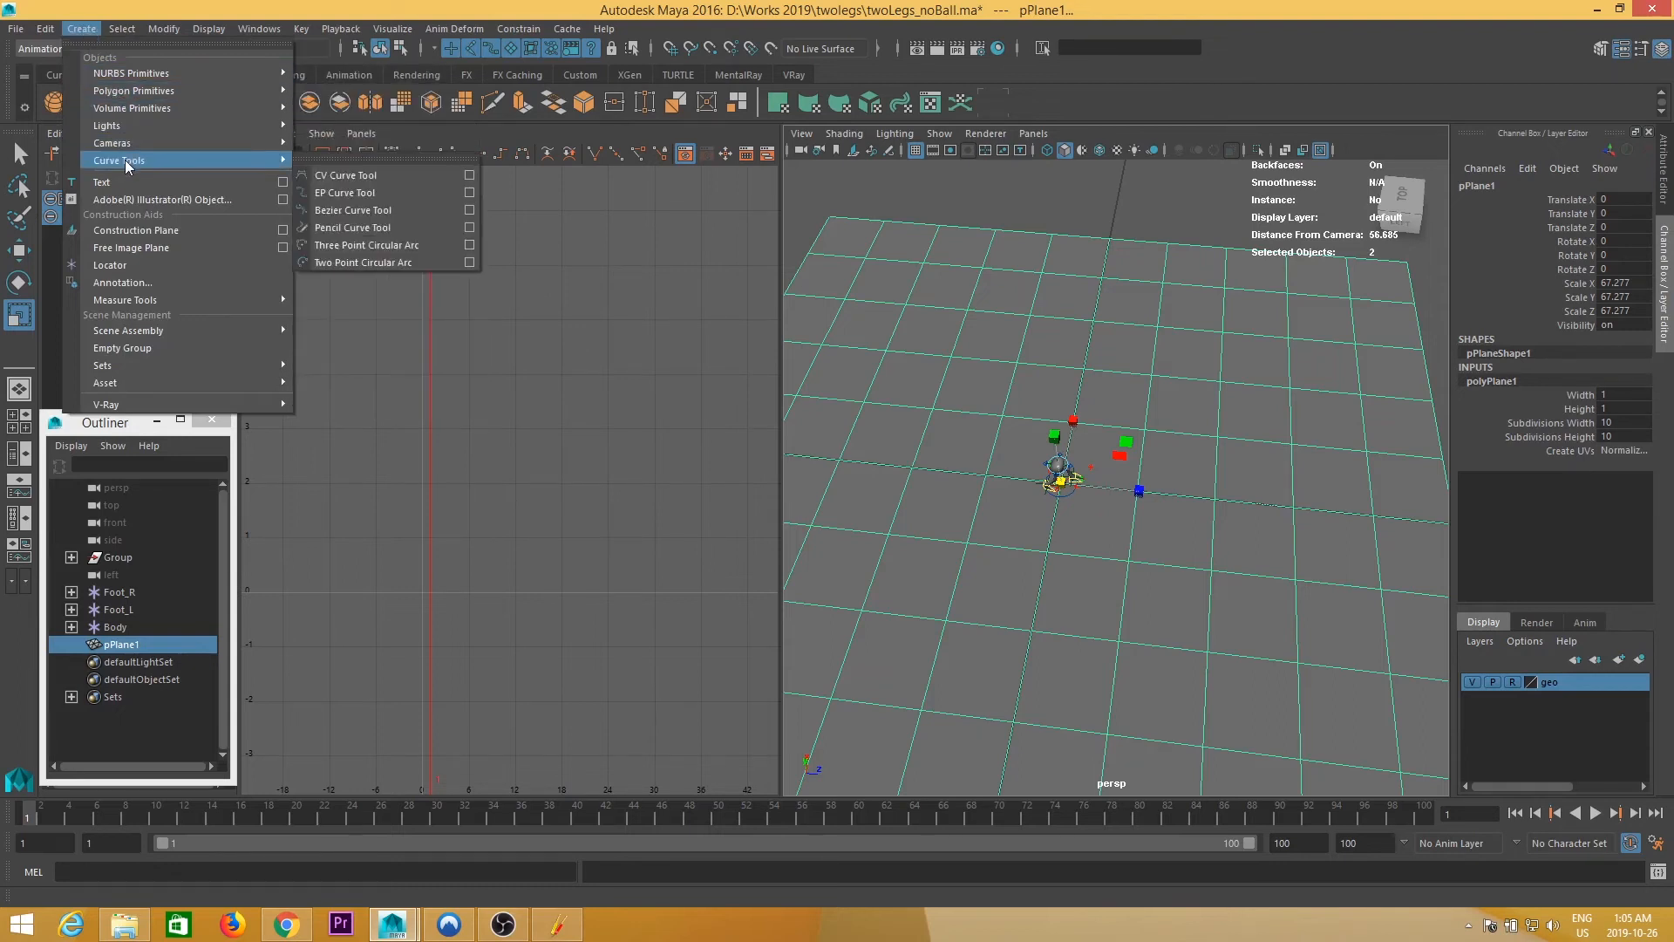
left_click(388, 192)
left_click_drag(1122, 512, 1132, 508, "alt")
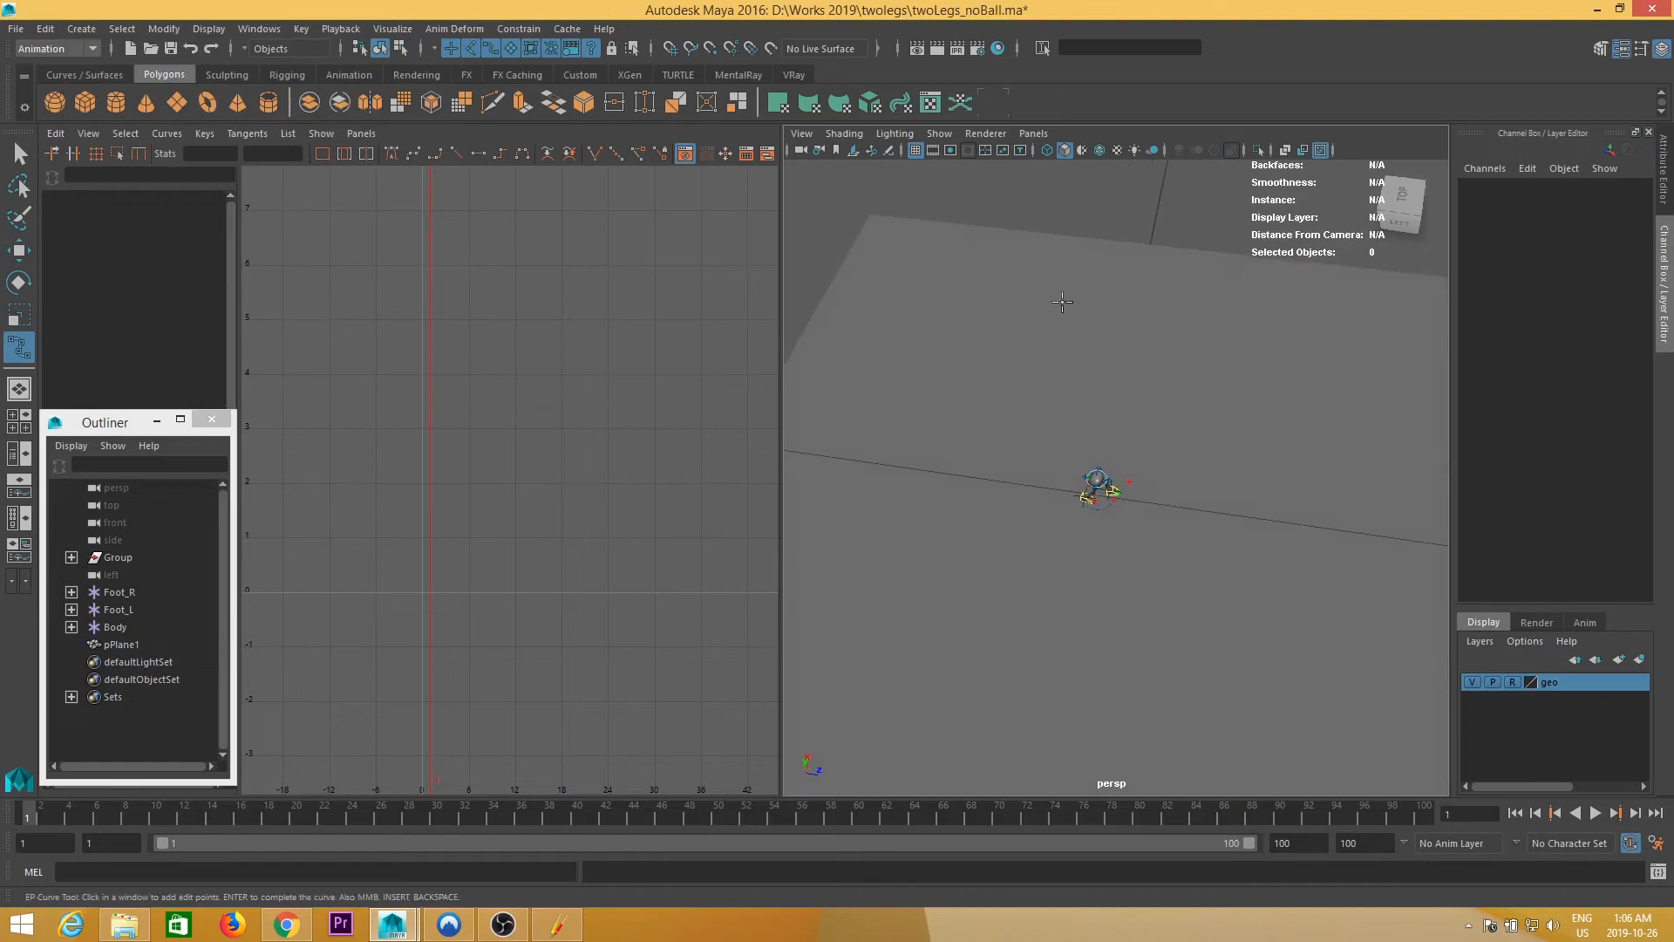
left_click(710, 50)
middle_click_drag(1191, 488, 1138, 462, "alt")
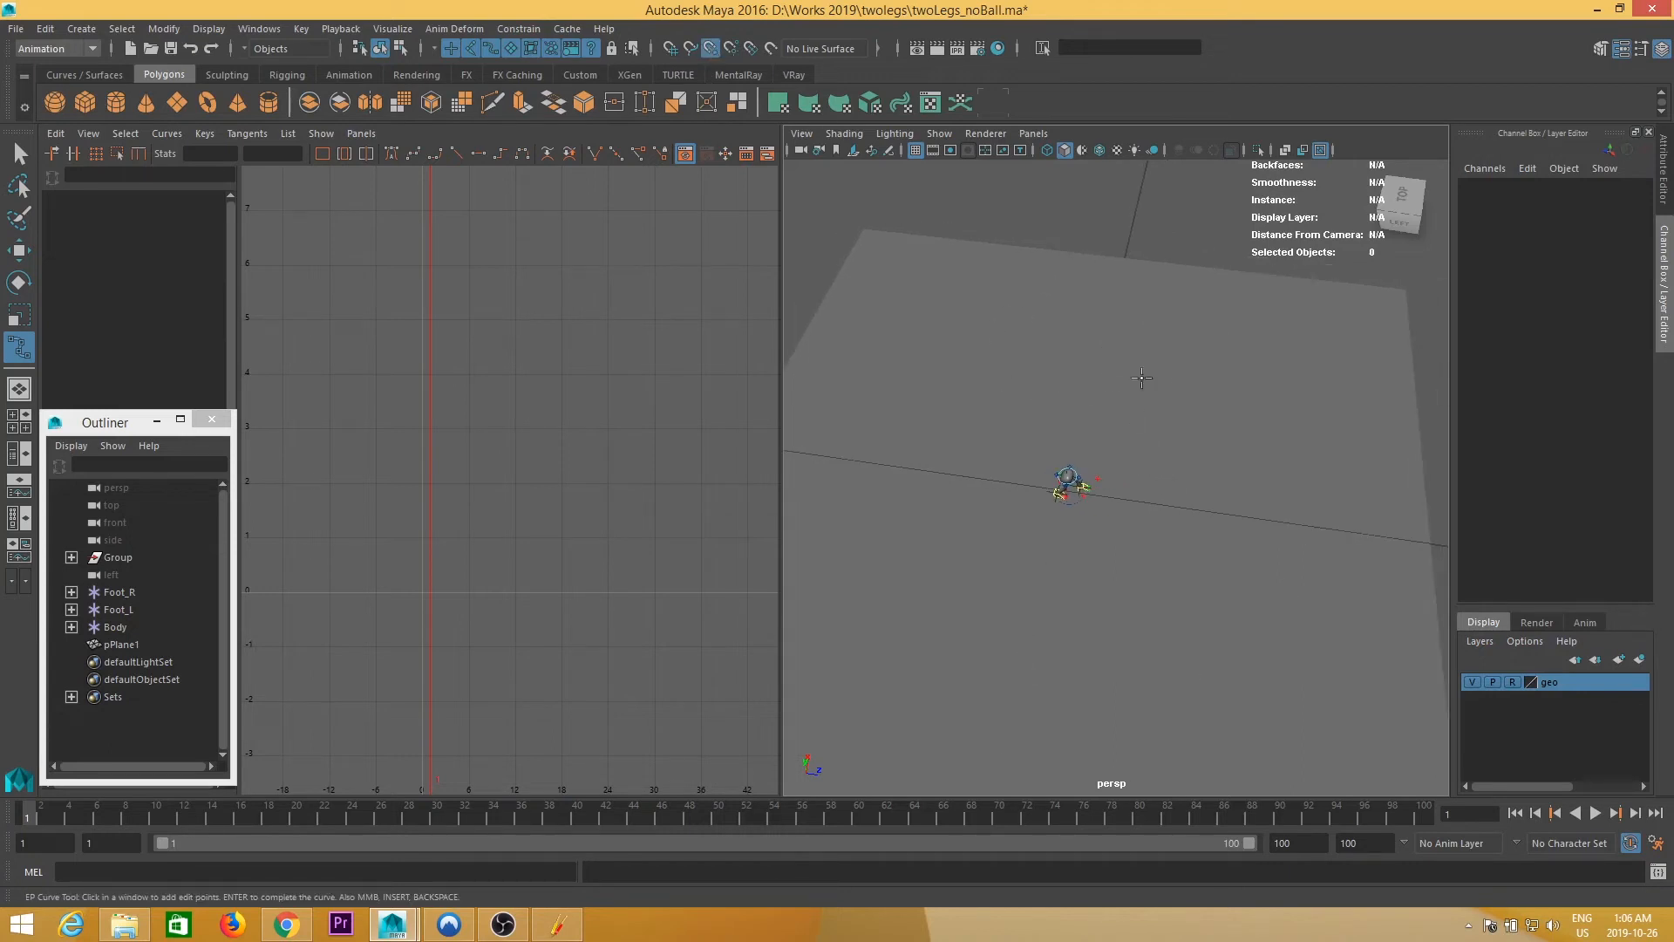
middle_click_drag(1091, 405, 1102, 415, "alt")
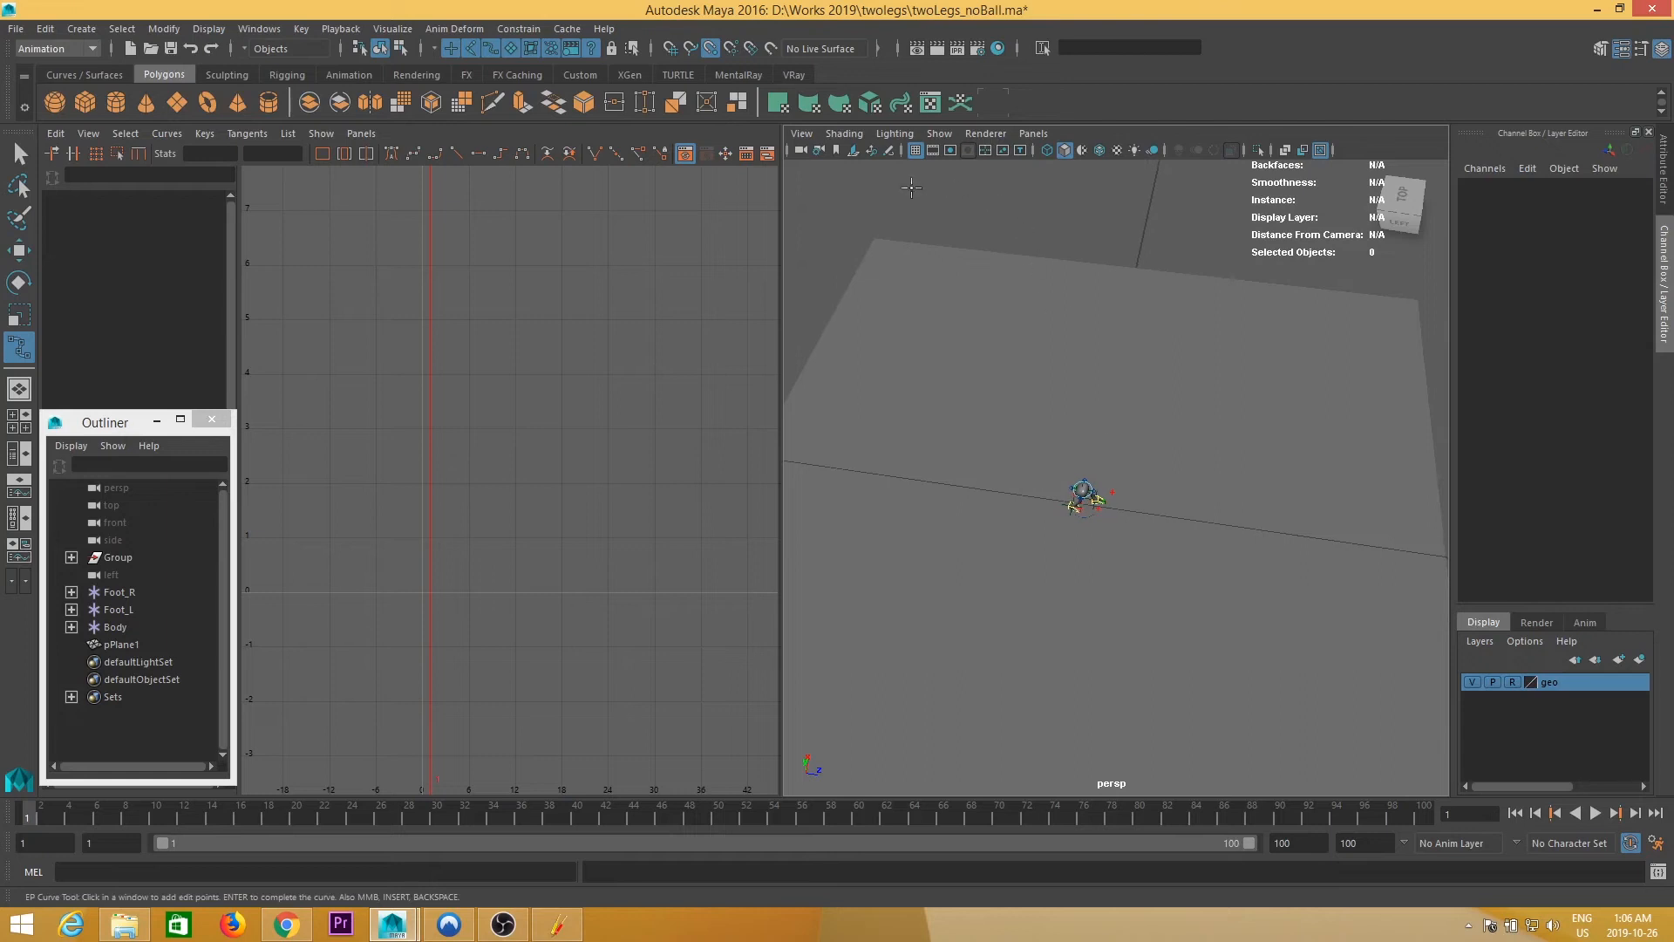
left_click(1100, 149)
mouse_move(1240, 462)
right_mouse_down("alt")
mouse_move(1327, 474)
mouse_move(1313, 472)
right_mouse_up("alt")
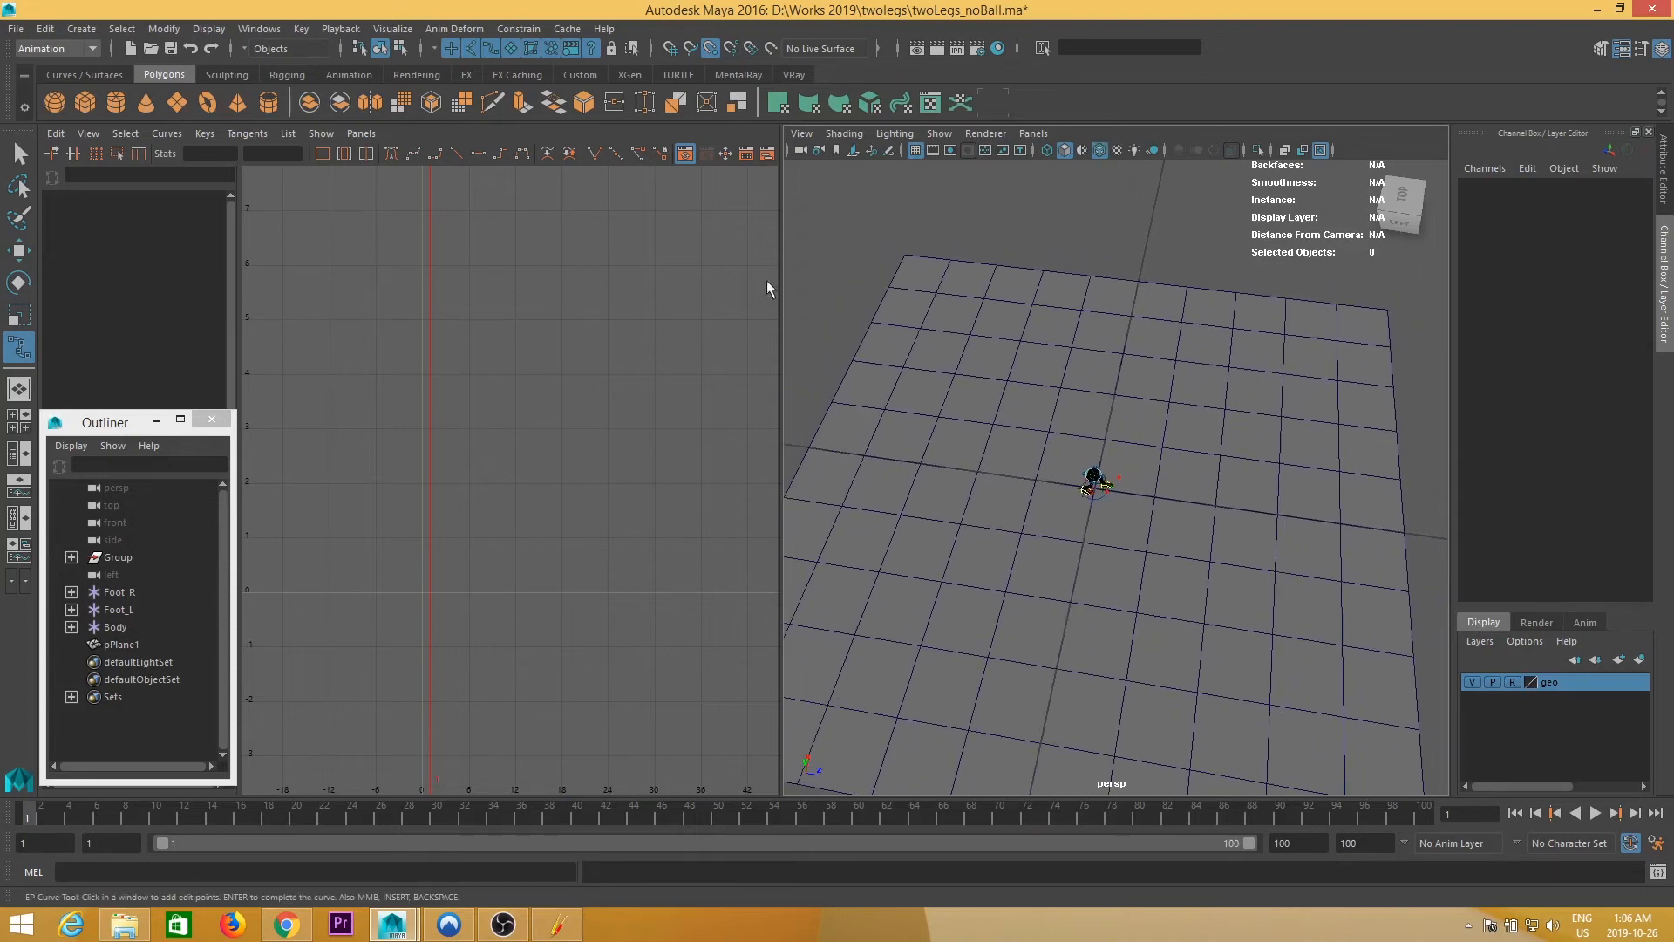
left_click_drag(1113, 555, 897, 636, "alt")
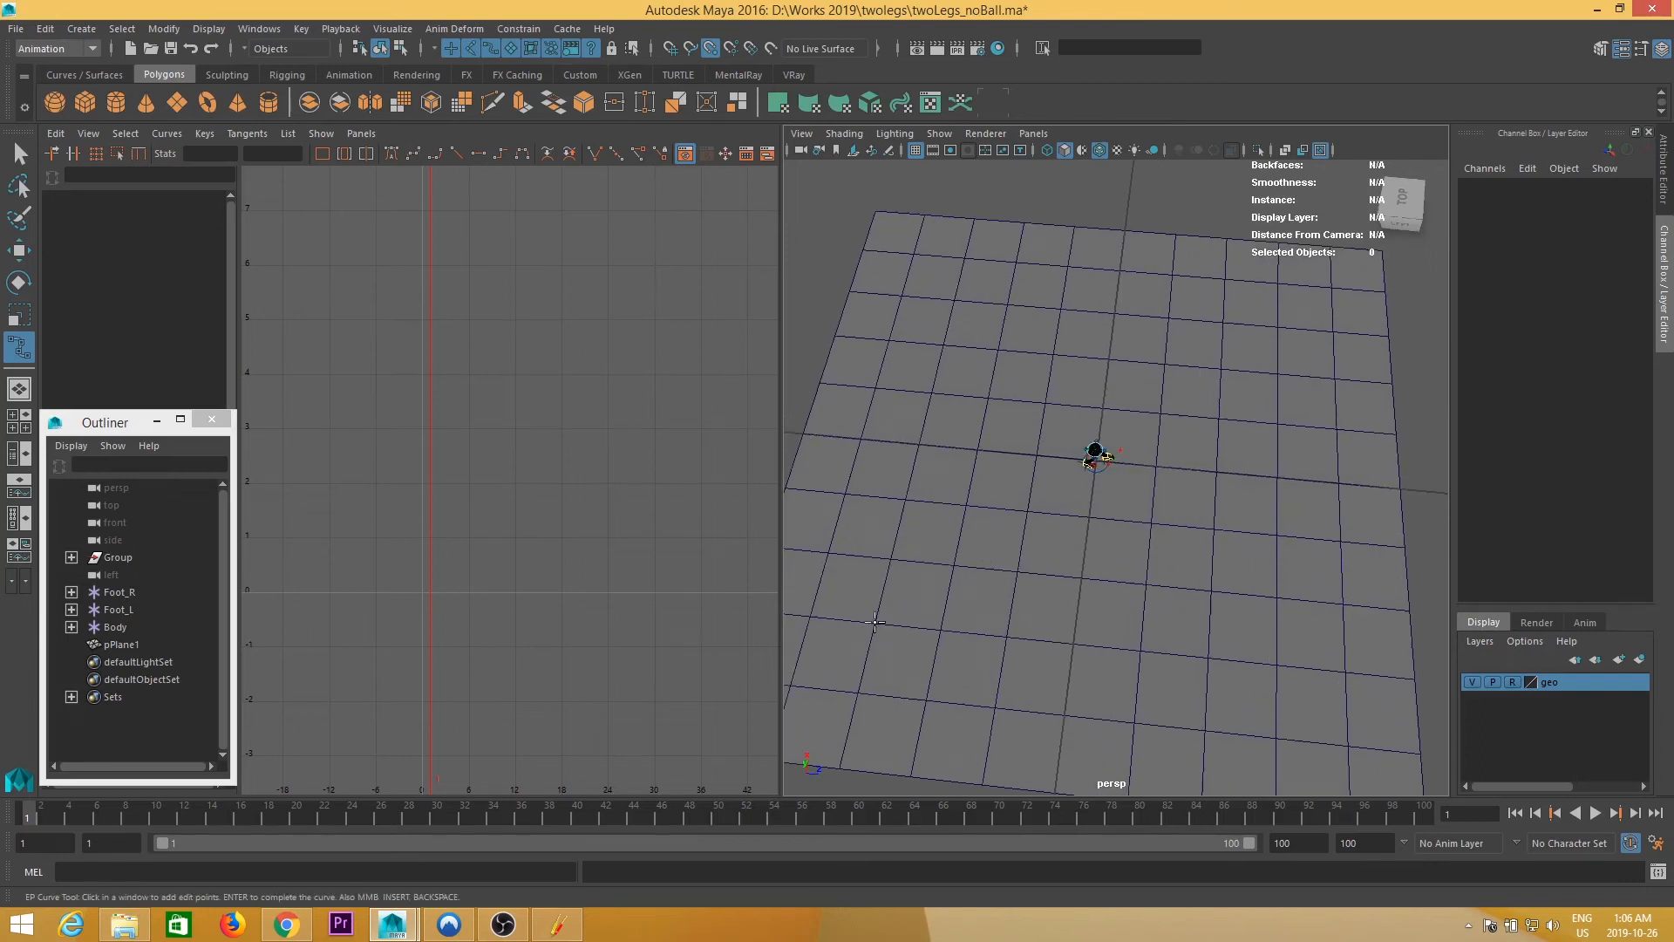
- Draw a four-point EP curve snapped to the ground plane's grid vertices, bending around the rig, and finish it
left_click(875, 621)
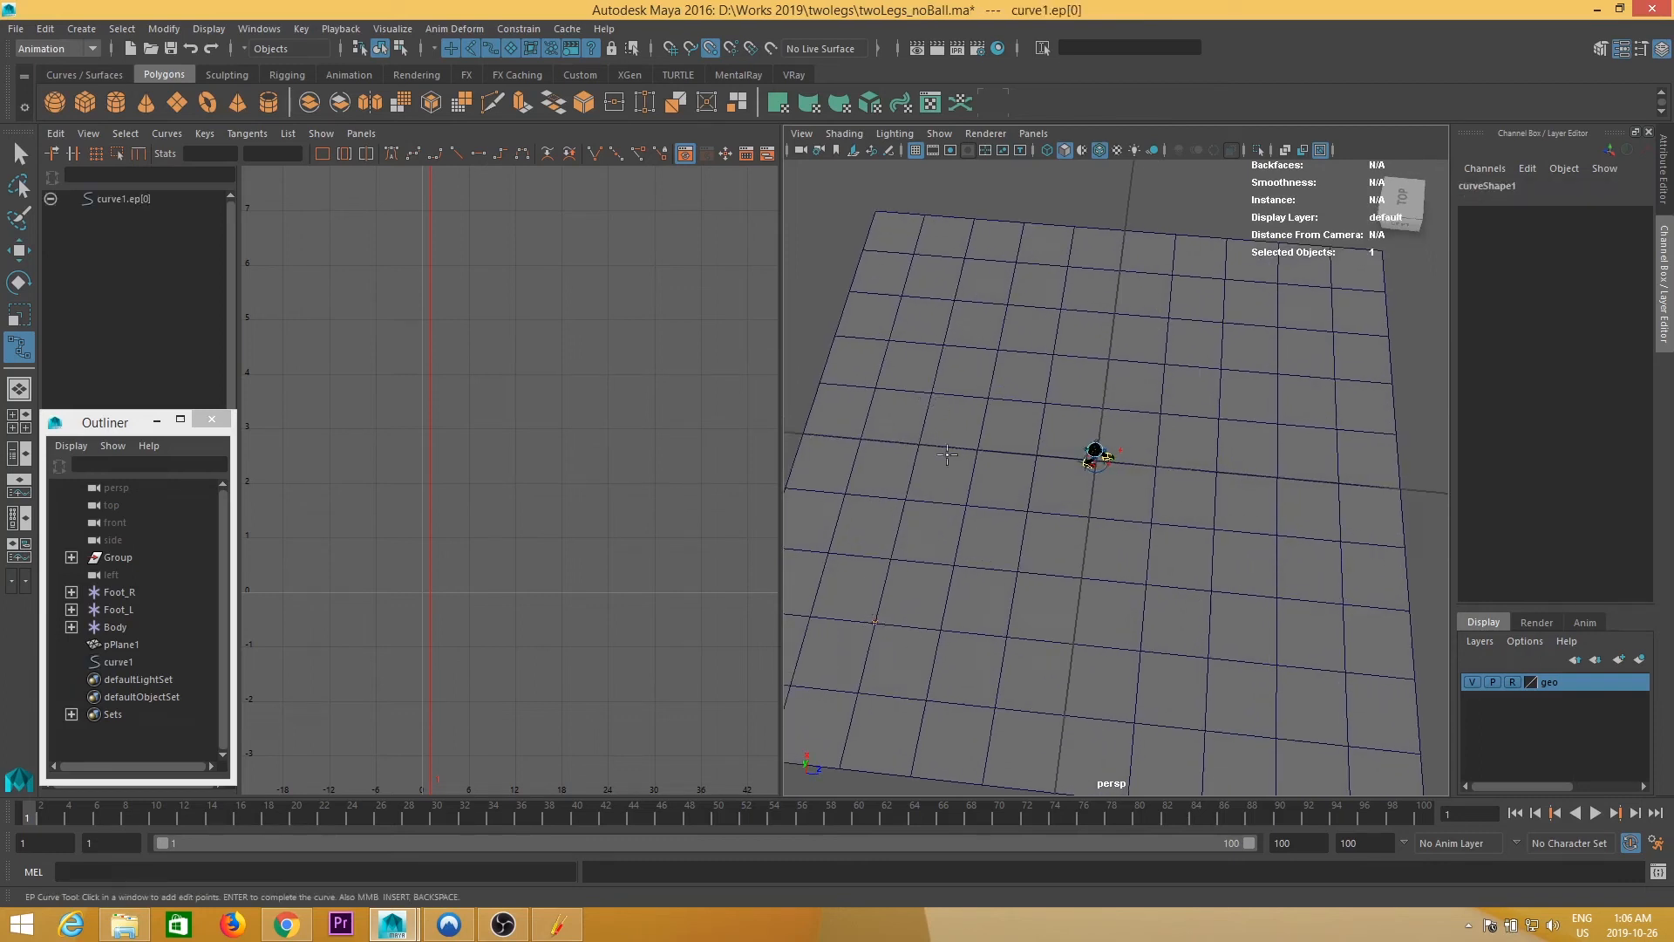
left_click(978, 451)
left_click(1107, 357)
left_click(1337, 377)
left_click_drag(1336, 377, 1083, 597, "alt")
left_click_drag(982, 458, 1299, 425, "alt")
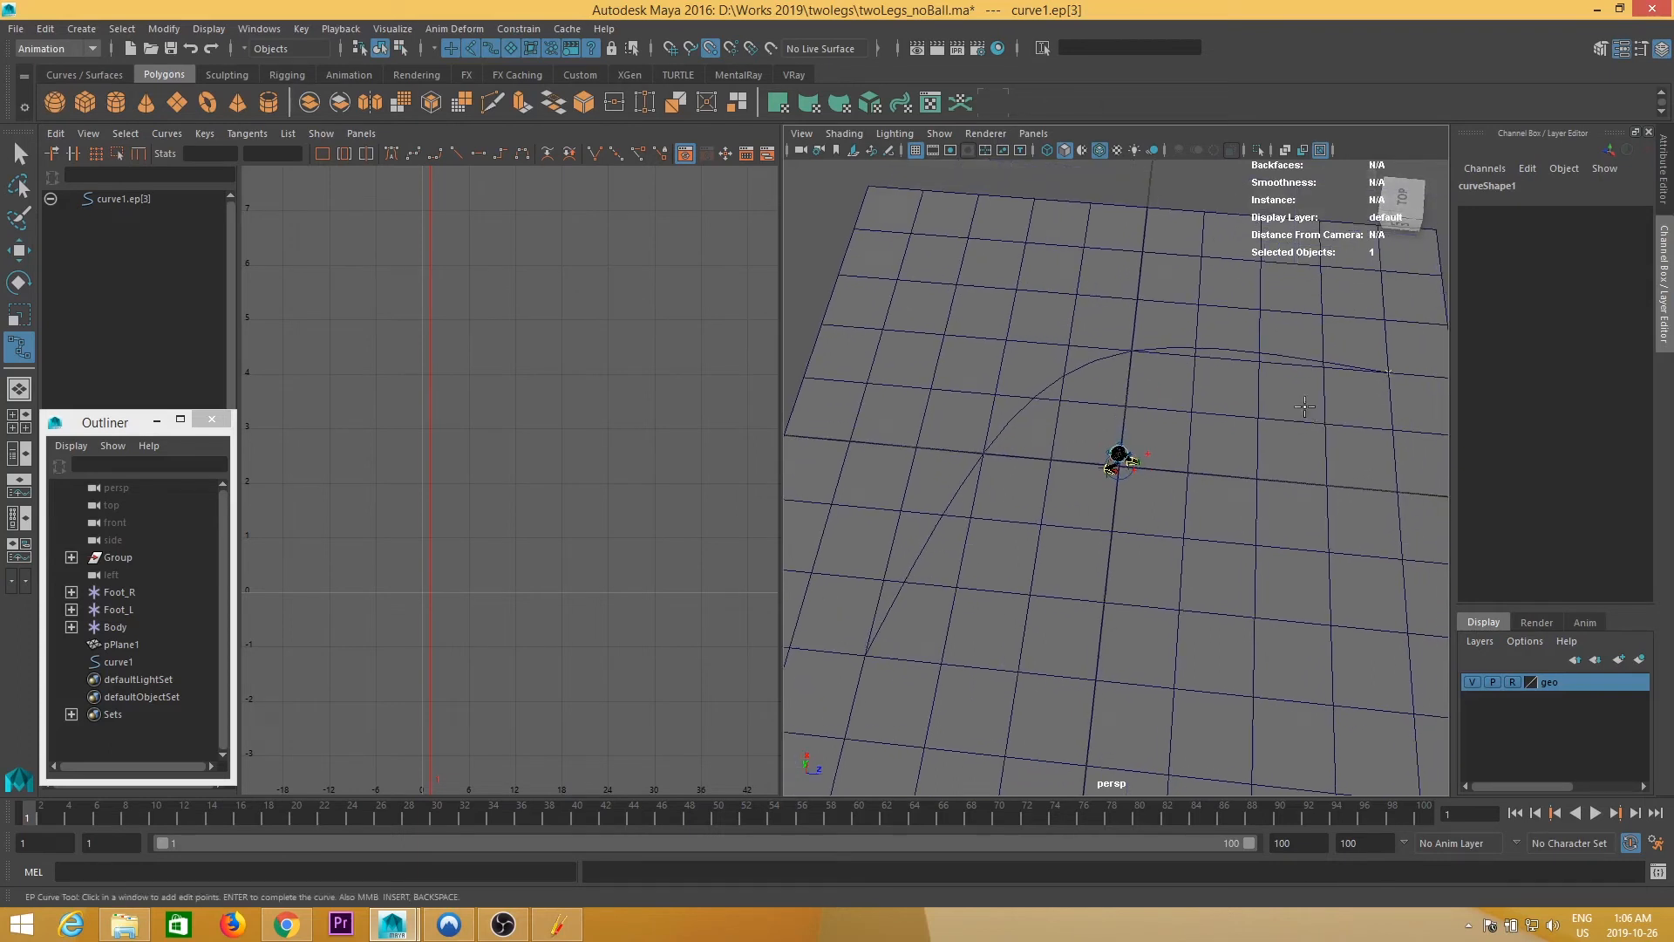
key("r")
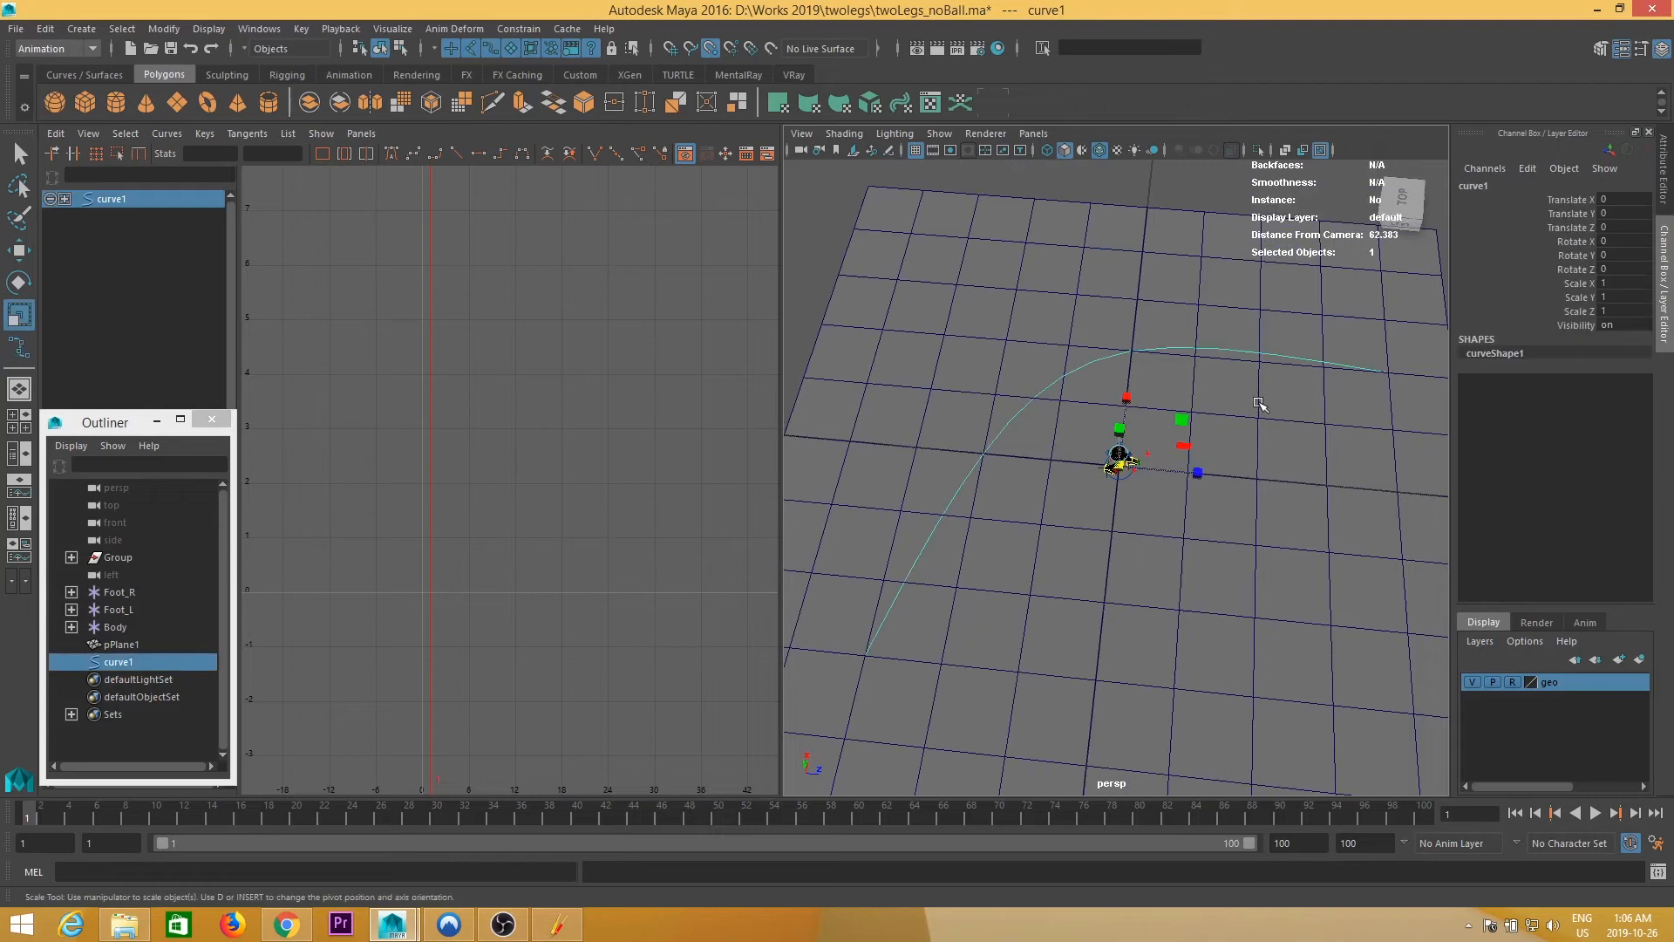
- Attach the rig's Main control to the curve as a motion path, using the Time Slider range, Follow, front axis Z and up axis Y
left_click_drag(1183, 342, 938, 620, "alt")
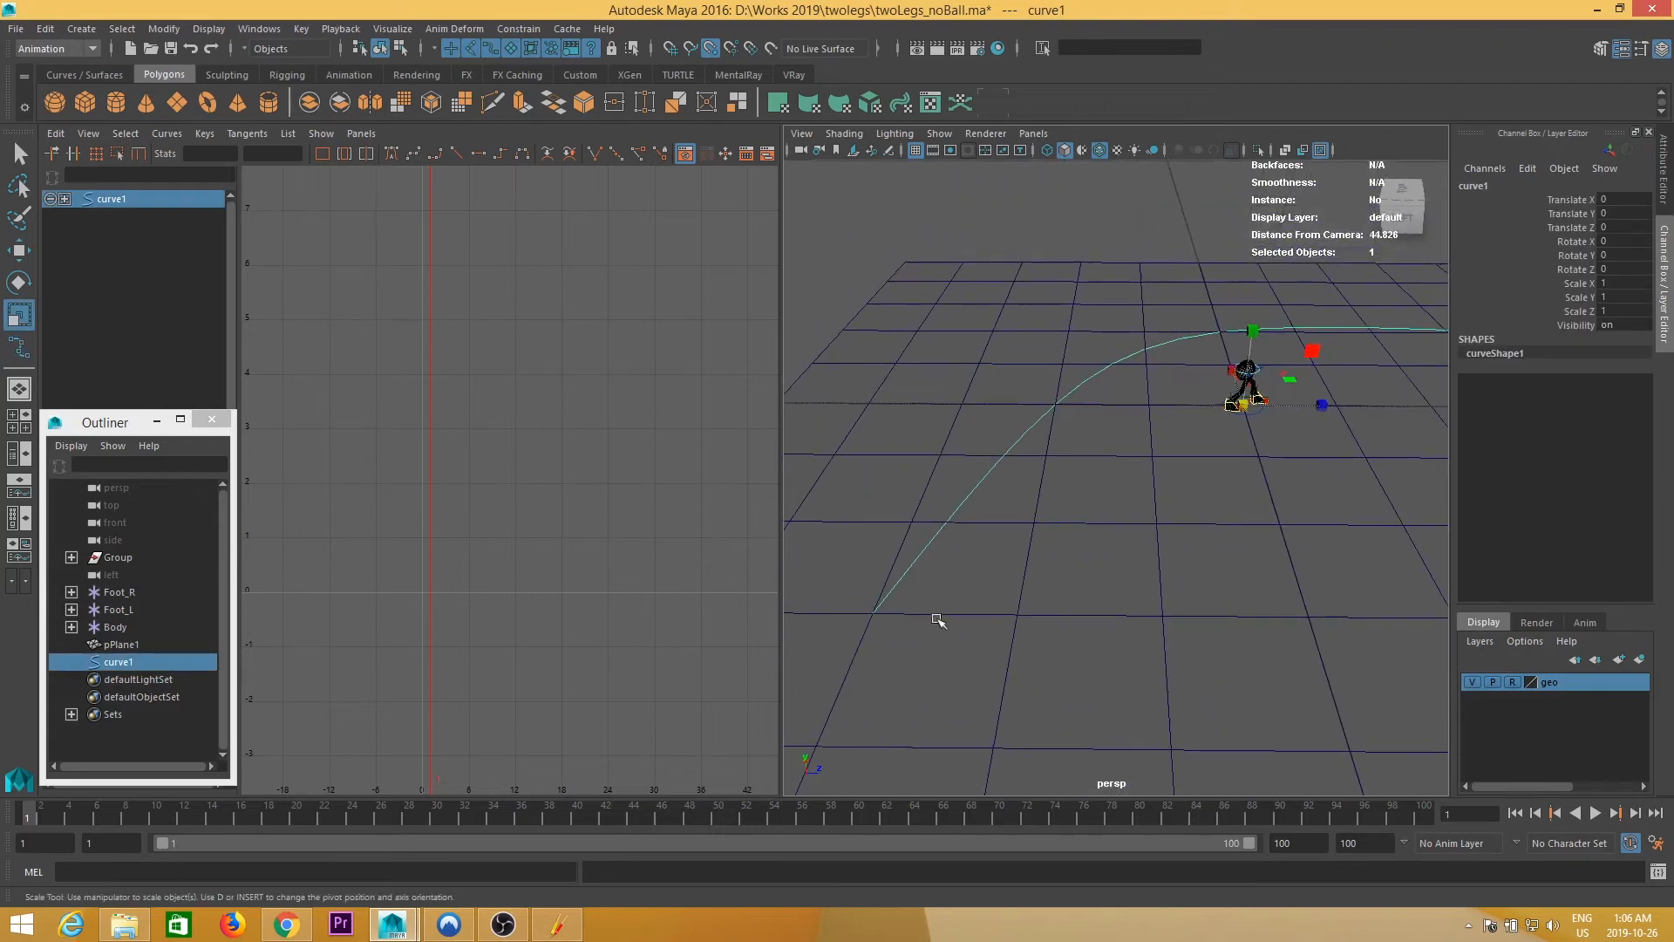
left_click_drag(1261, 463, 1166, 459, "alt")
right_click_drag(1166, 460, 1156, 570, "alt")
left_click(1235, 437)
left_click(1208, 481)
left_click_drag(1040, 548, 1133, 485, "alt")
right_click_drag(1133, 486, 1089, 469, "alt")
left_click(1029, 454, "shift")
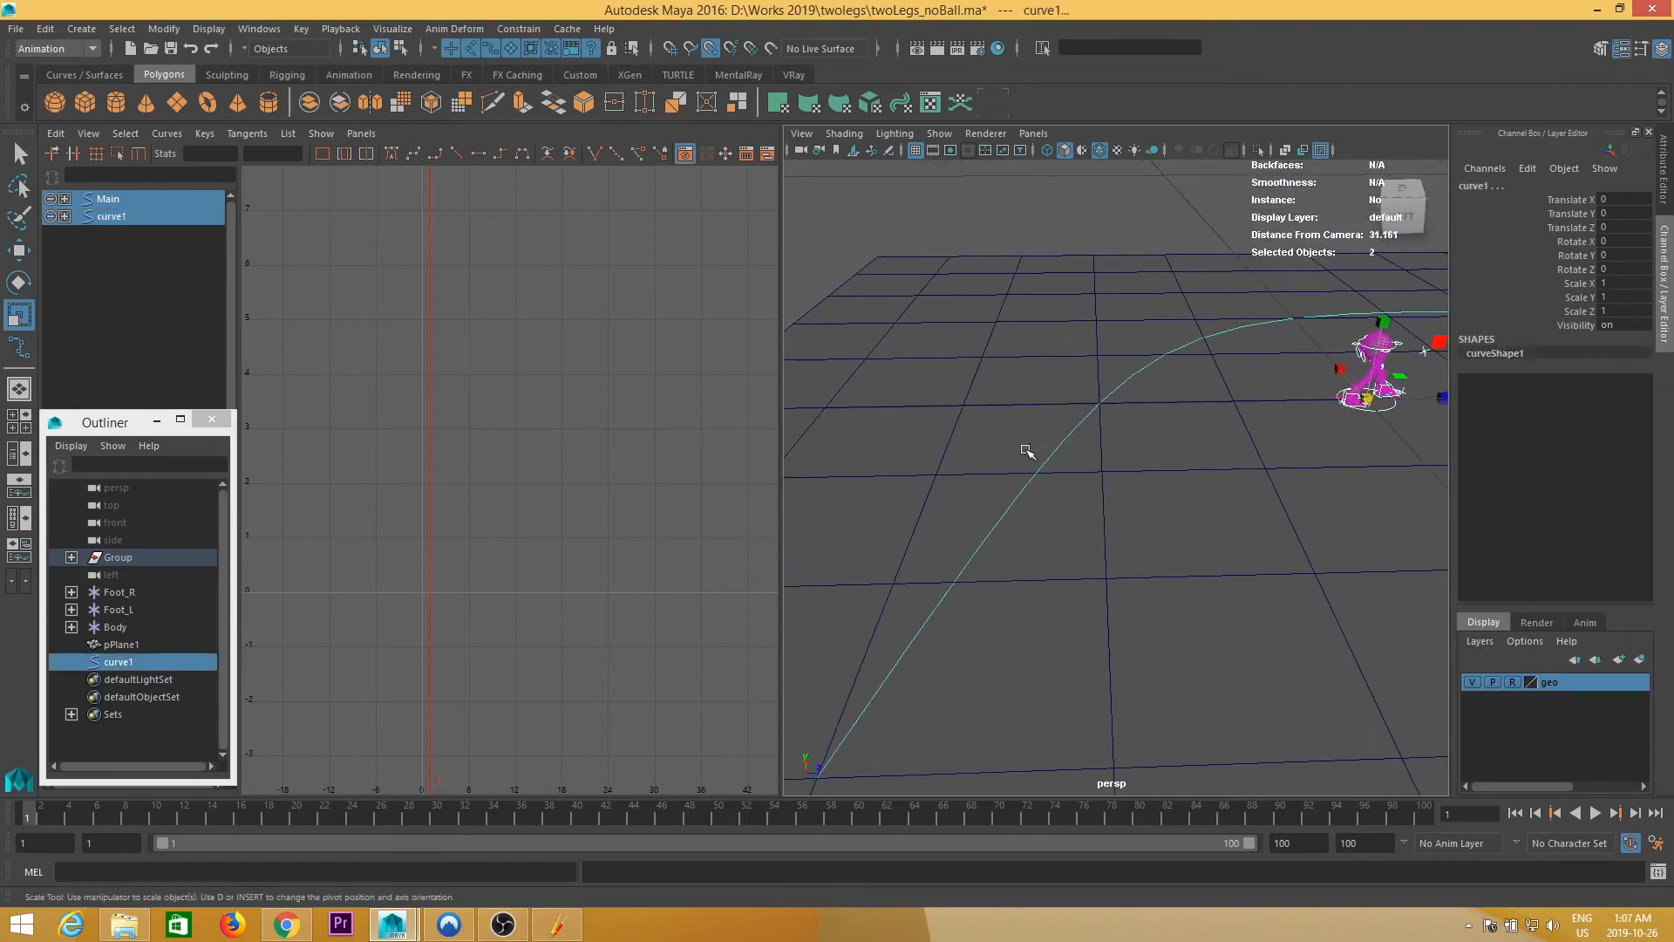
left_click_drag(1054, 450, 1169, 474, "alt")
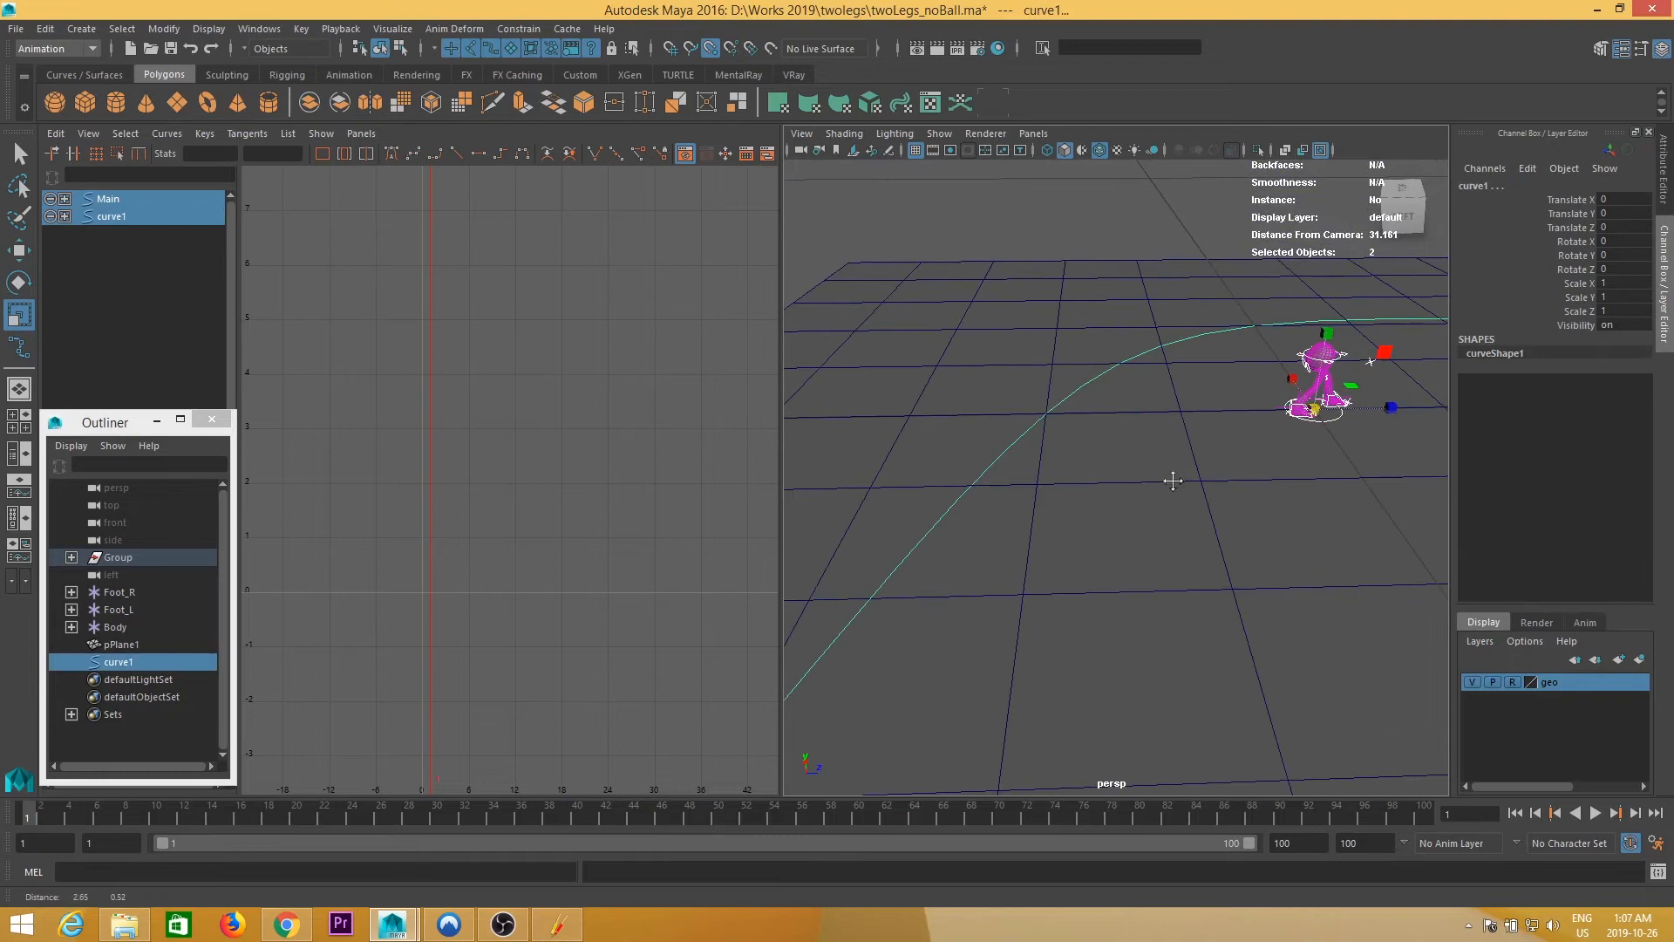
left_click(526, 31)
mouse_move(643, 184)
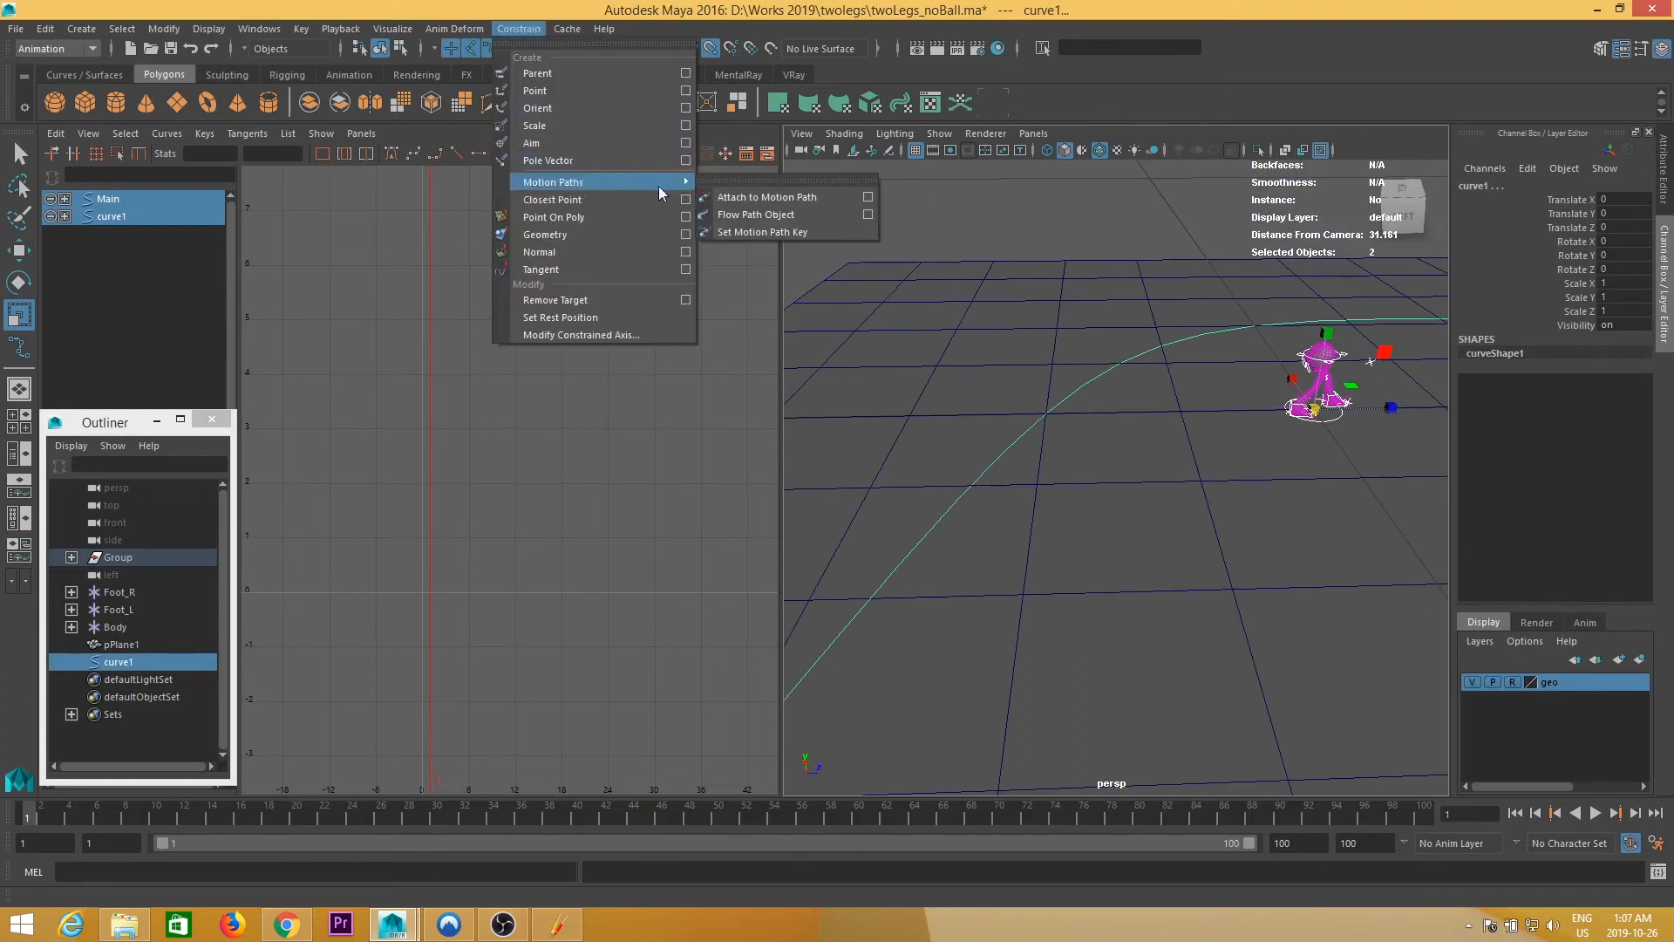
left_click(869, 198)
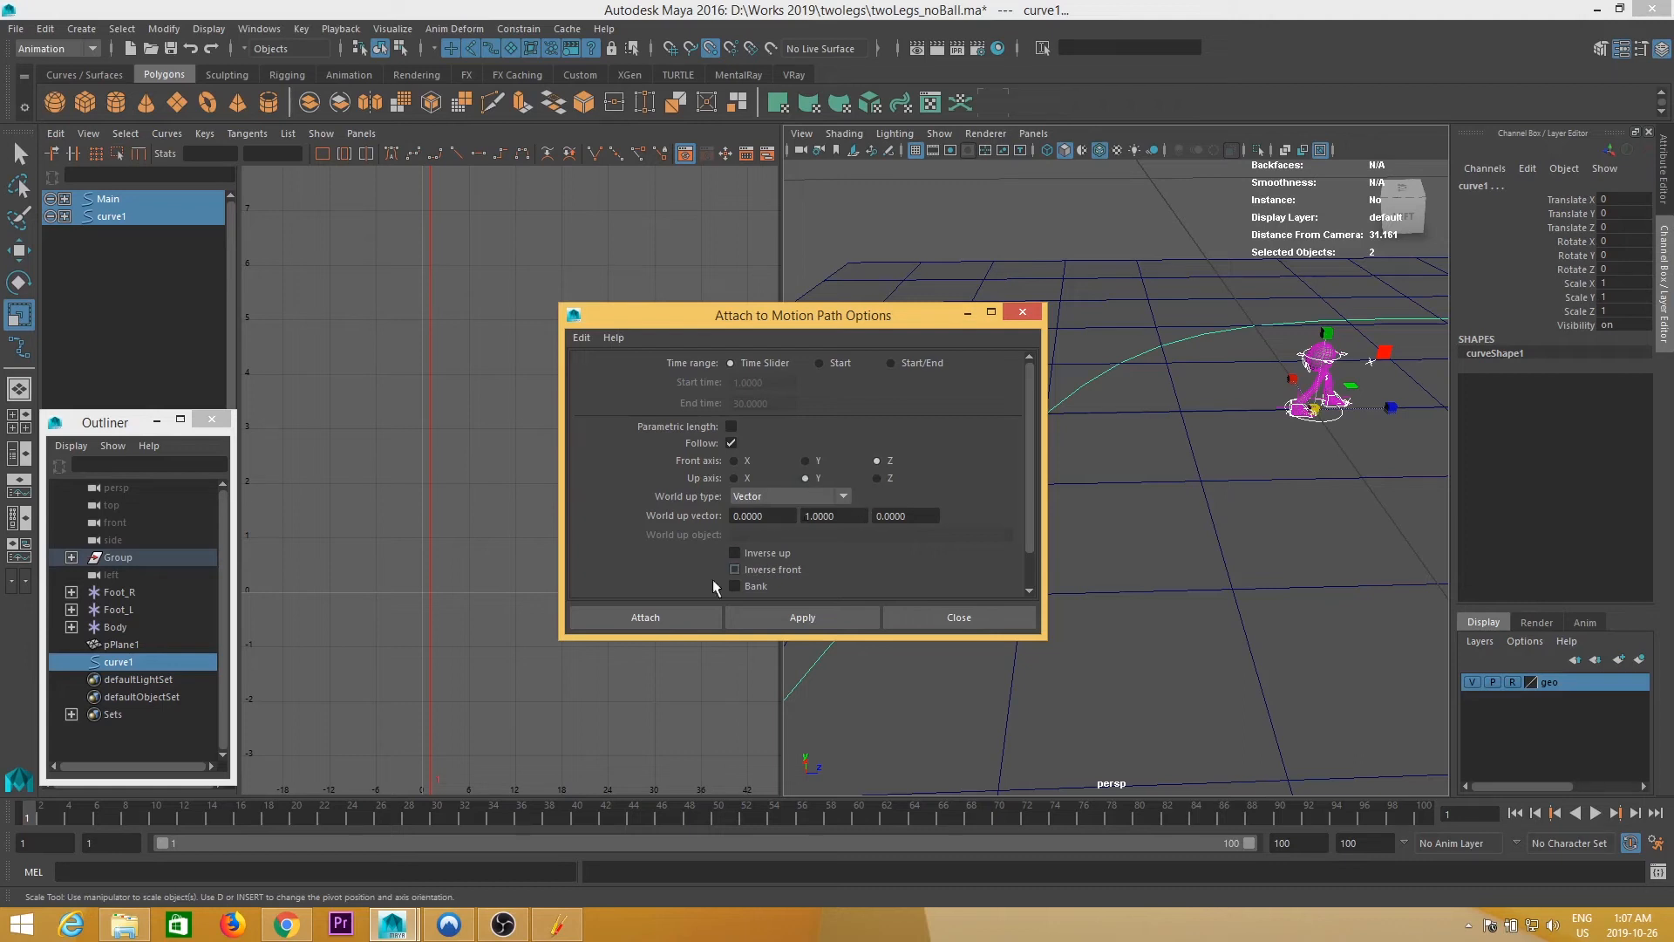
left_click(667, 615)
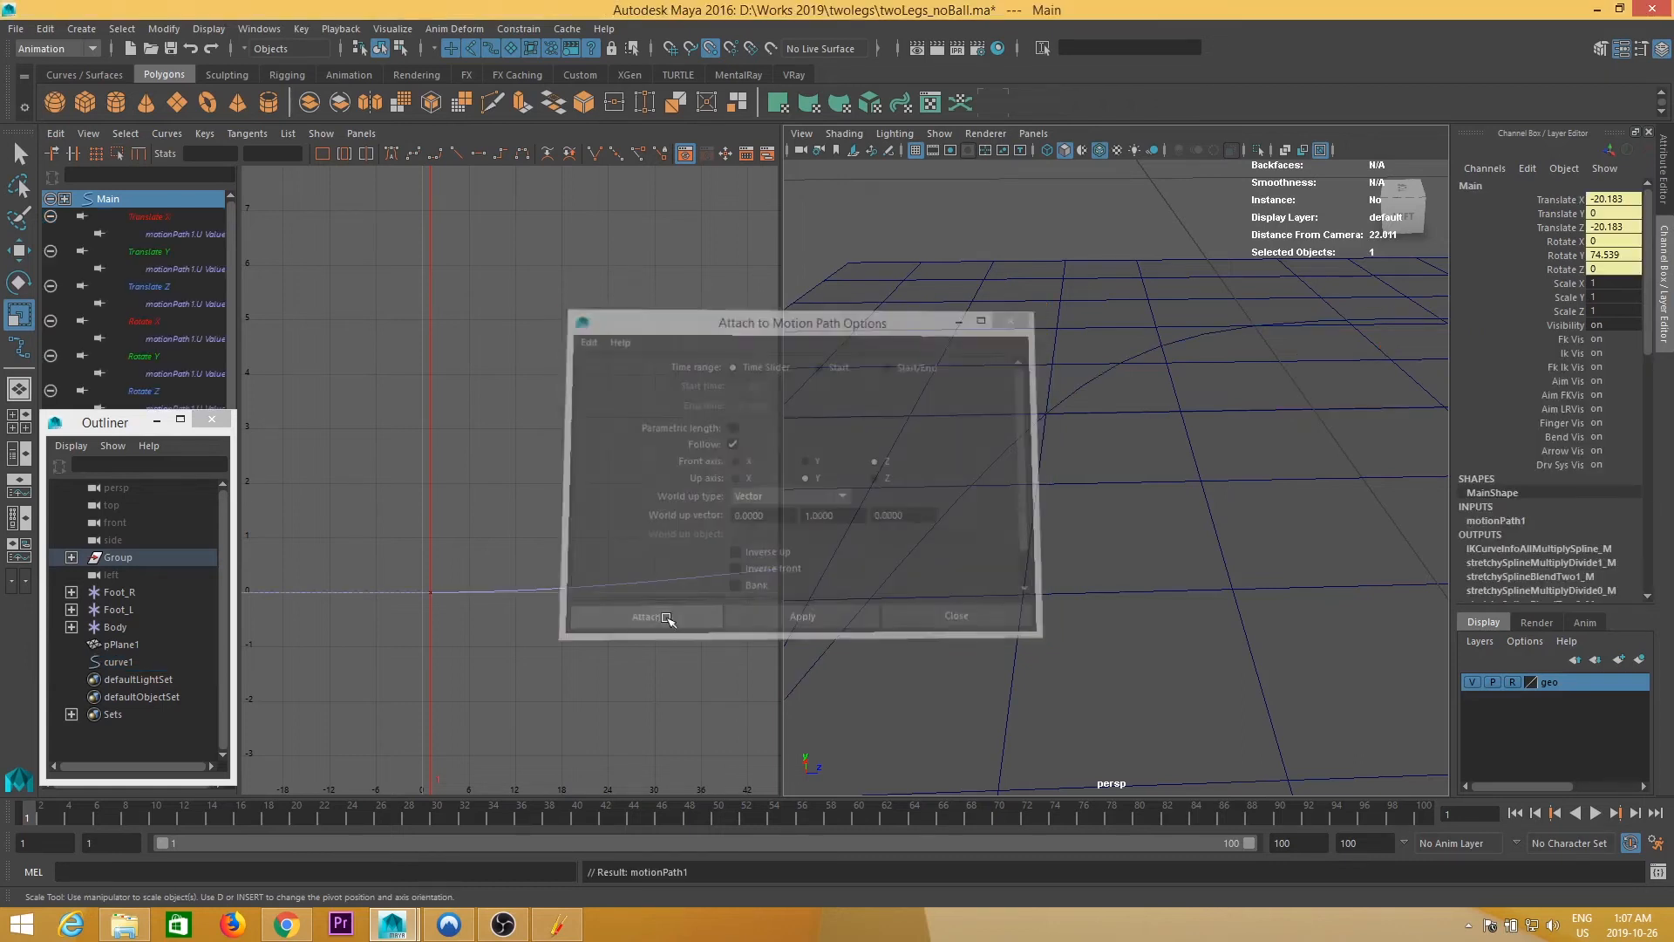
- Play the rig's walk along the curved path and return to frame 1
left_click_drag(997, 568, 1029, 510, "alt")
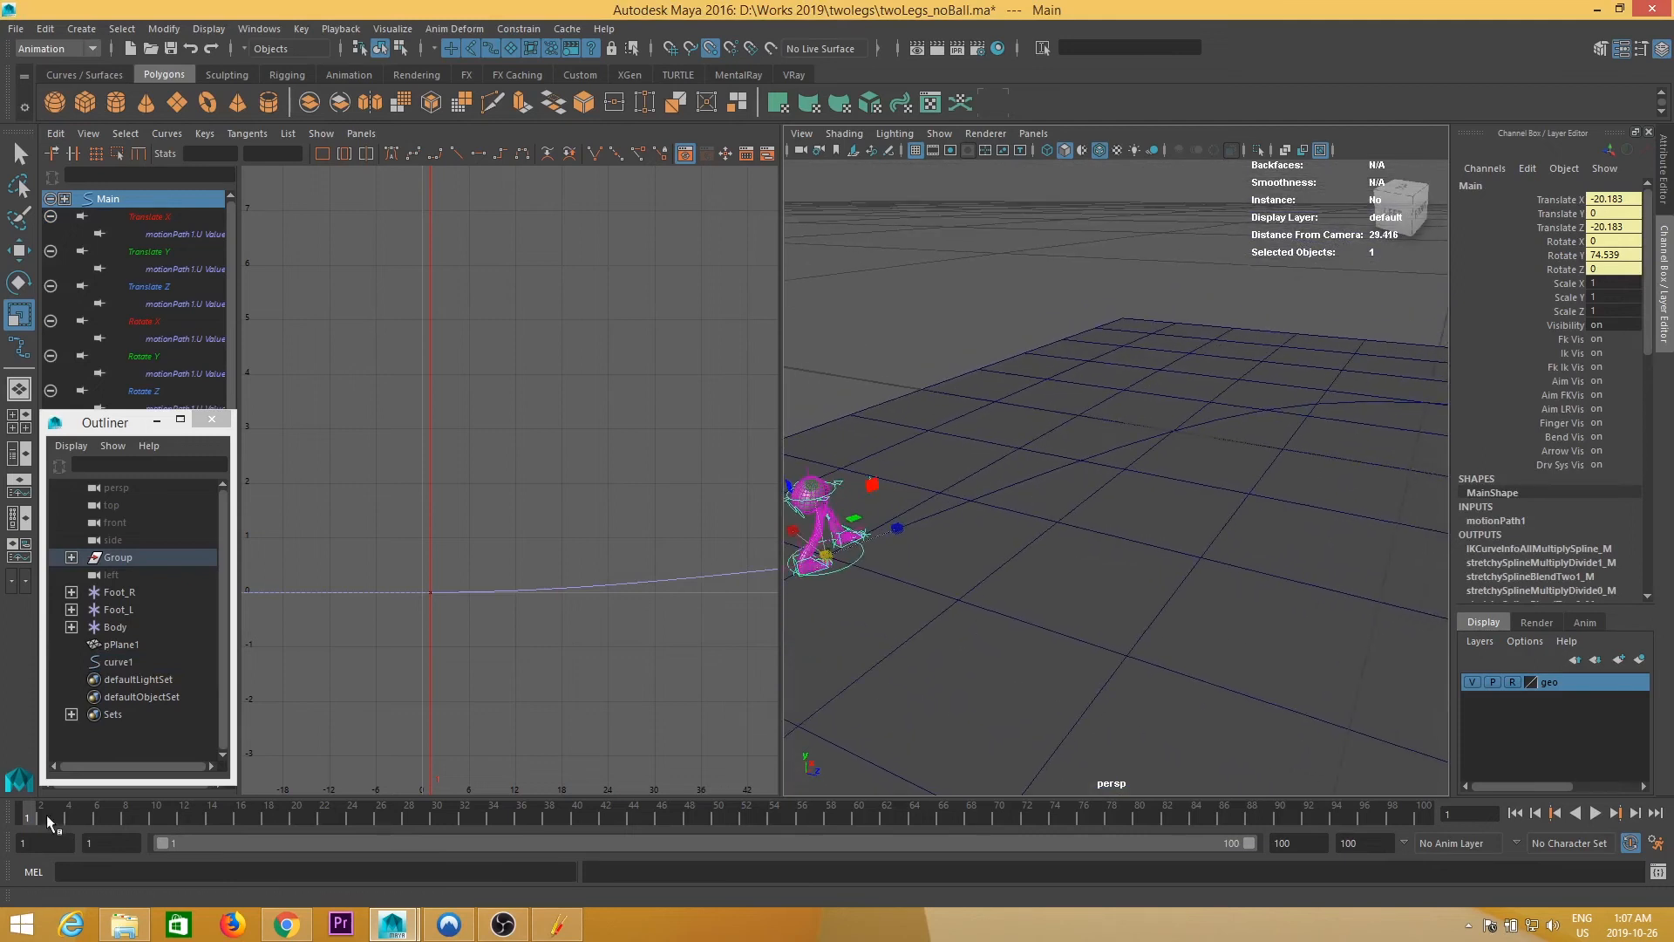
key("alt+v")
left_click_drag(960, 769, 26, 778)
left_click(1594, 813)
key("f")
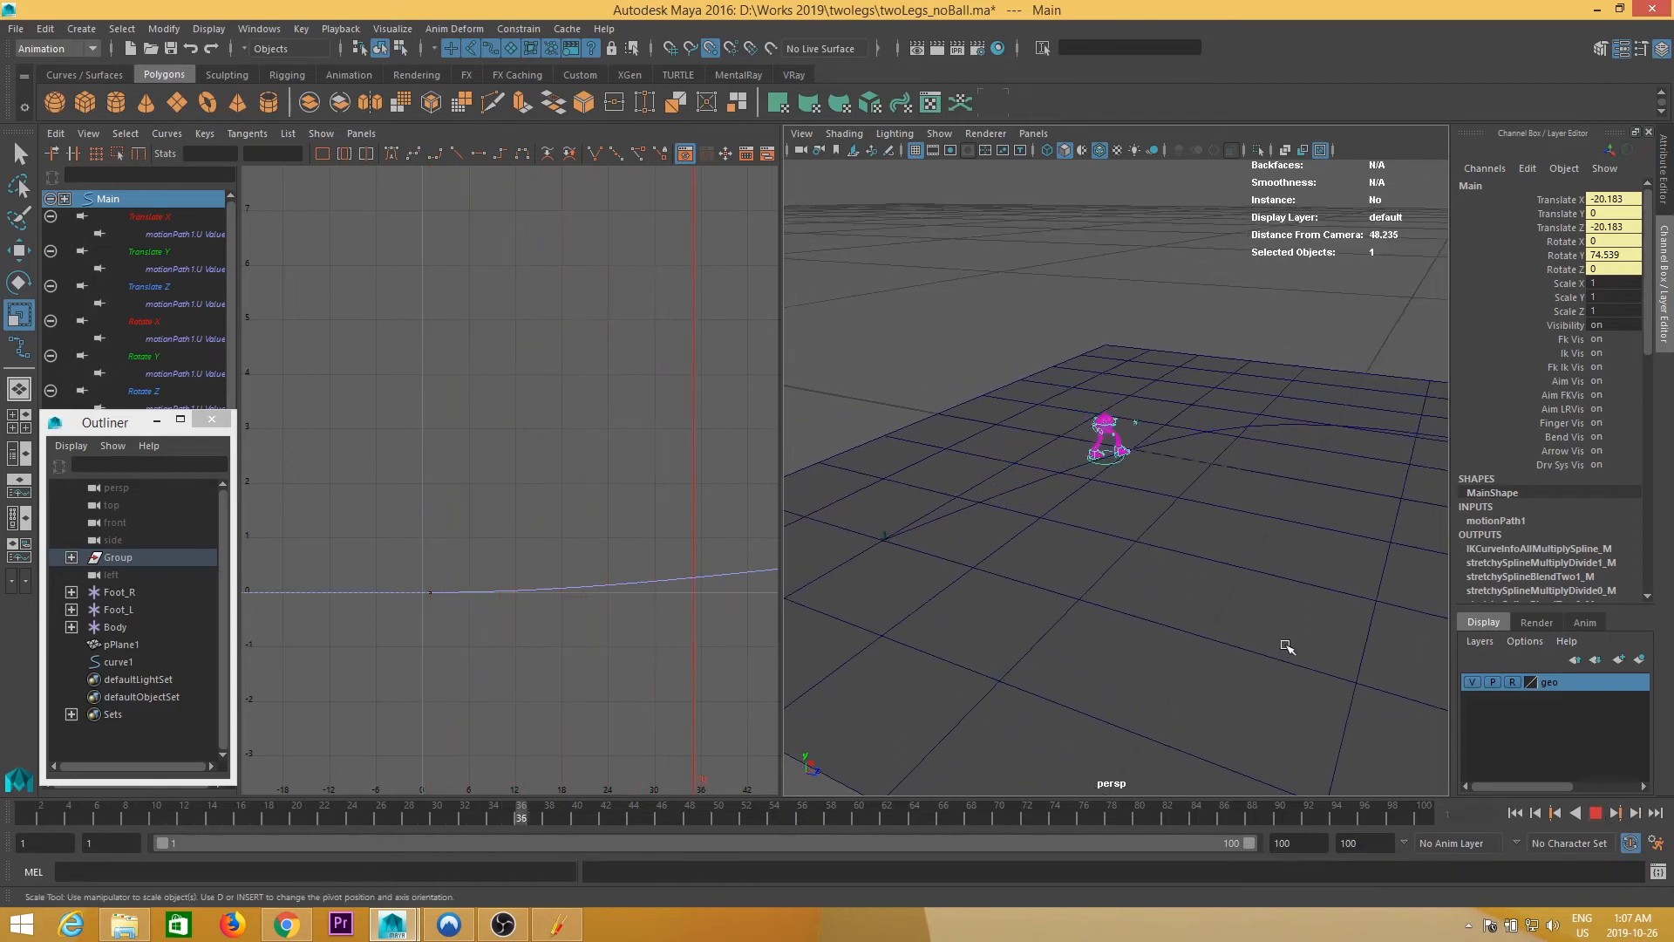
left_click(1596, 815)
left_click_drag(188, 820, 26, 813)
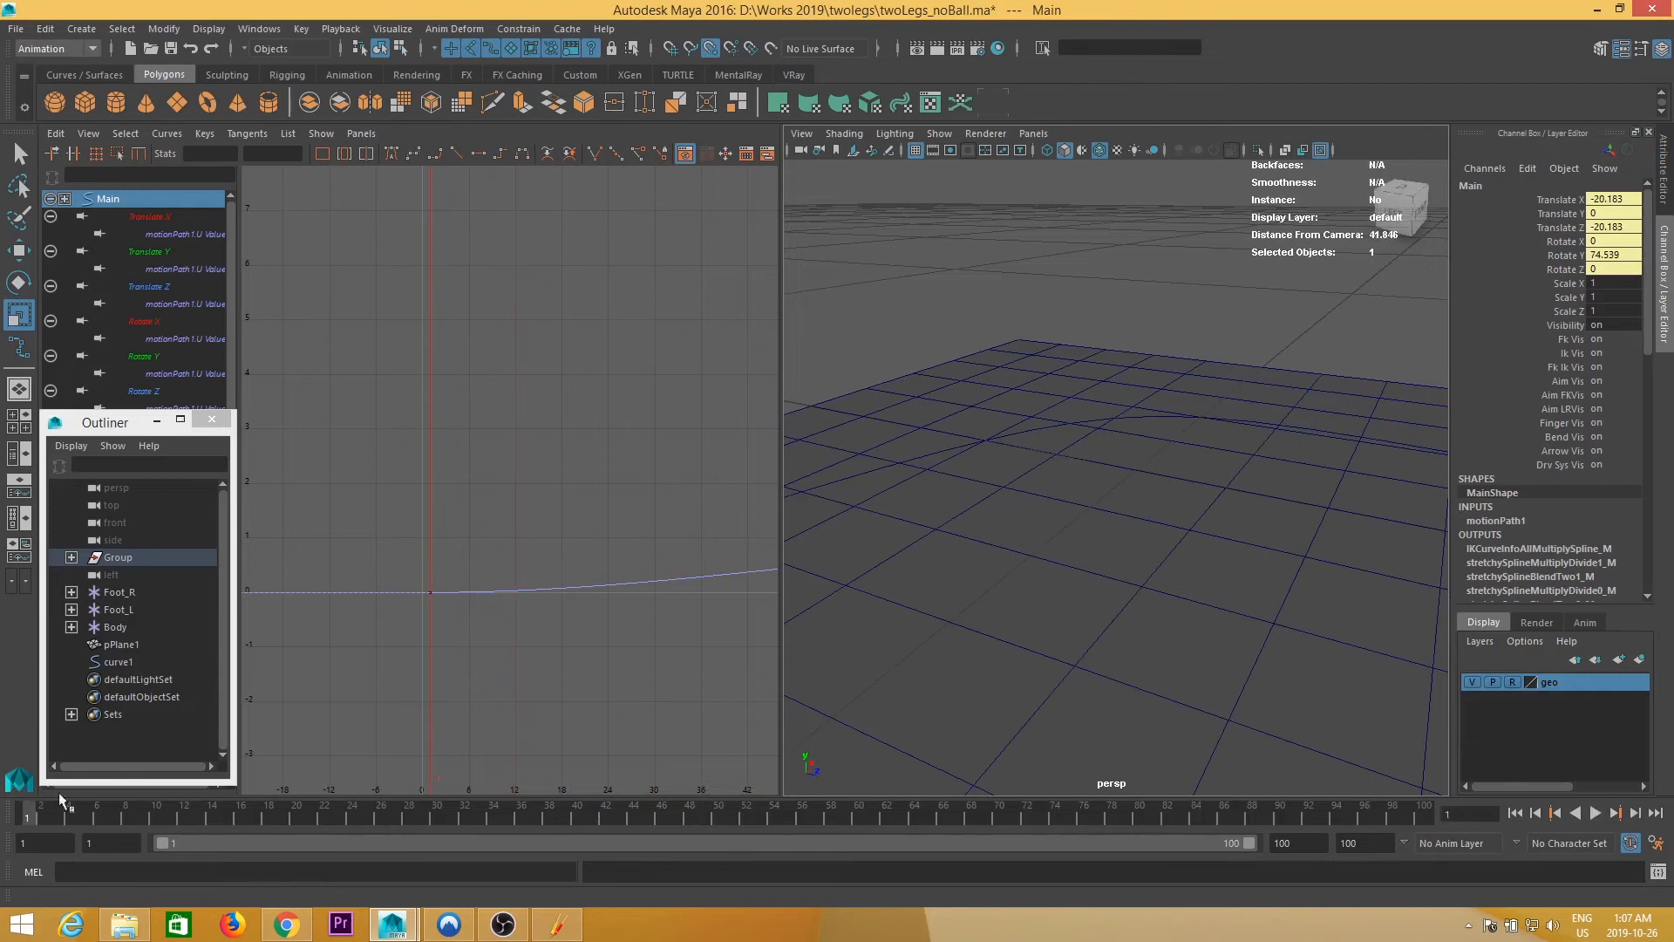
- Frame the Main control's motion path U Value curve, select its keys and give them linear tangents
middle_click_drag(1064, 514, 1421, 523, "alt")
right_click_drag(1090, 515, 1206, 535, "alt")
middle_click_drag(1207, 535, 1089, 515, "alt")
right_click_drag(1168, 532, 1319, 591, "alt")
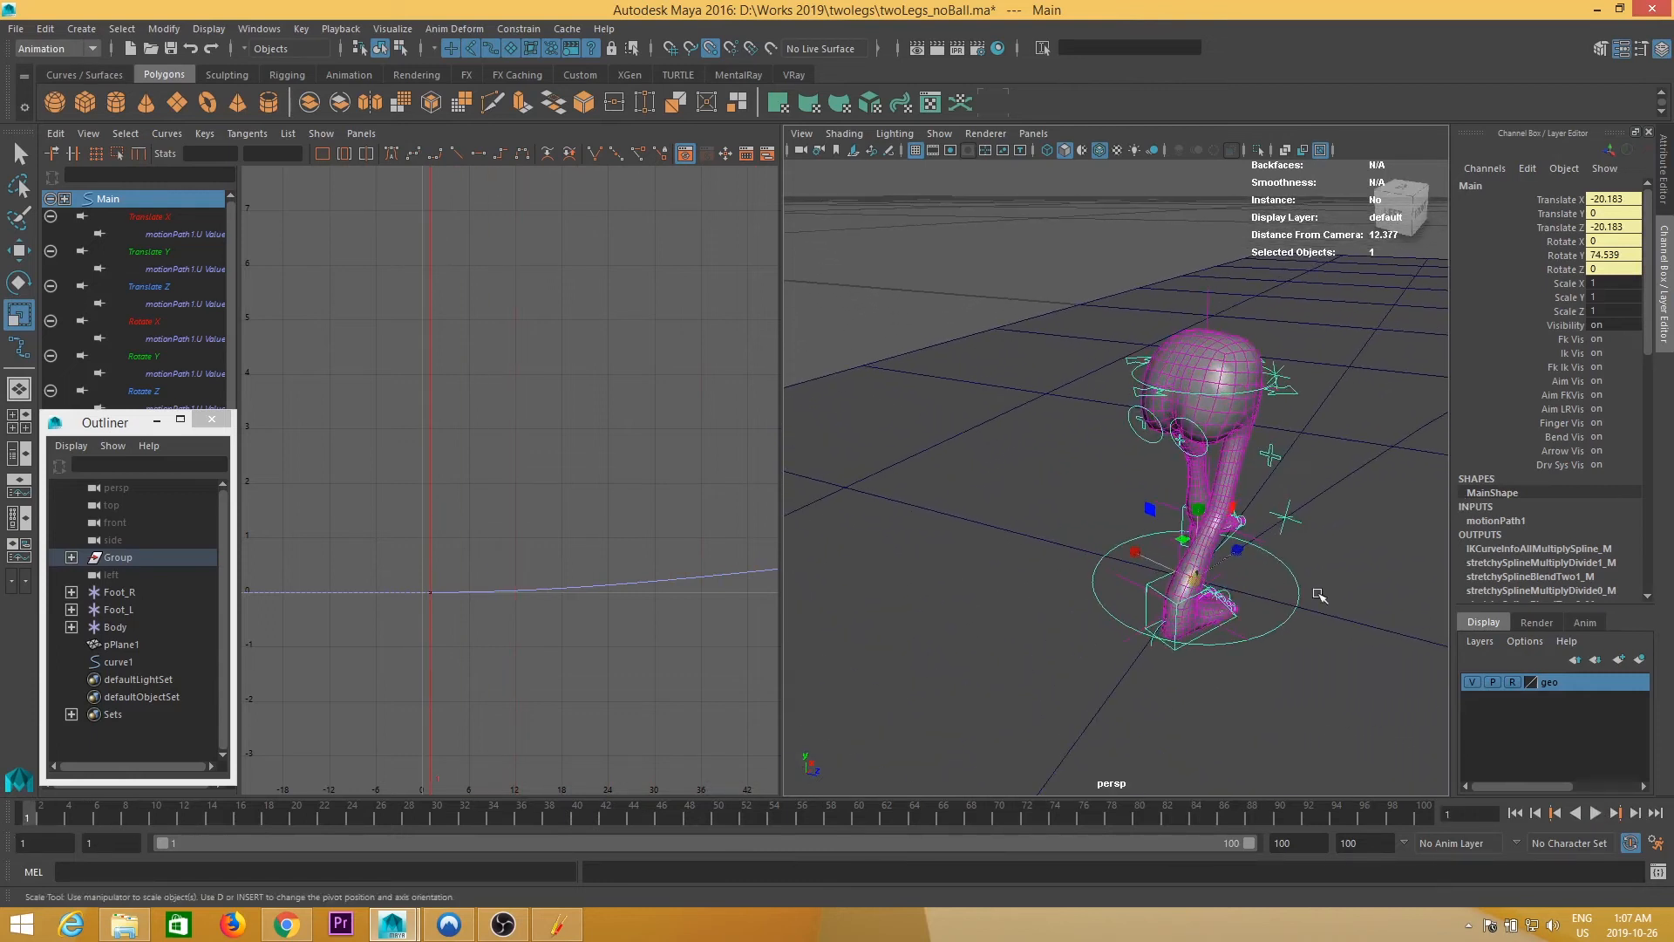
left_click(1299, 585)
left_click(1296, 591)
key("f")
left_click(541, 512)
key("f")
key("r")
middle_click_drag(554, 555, 529, 536, "alt")
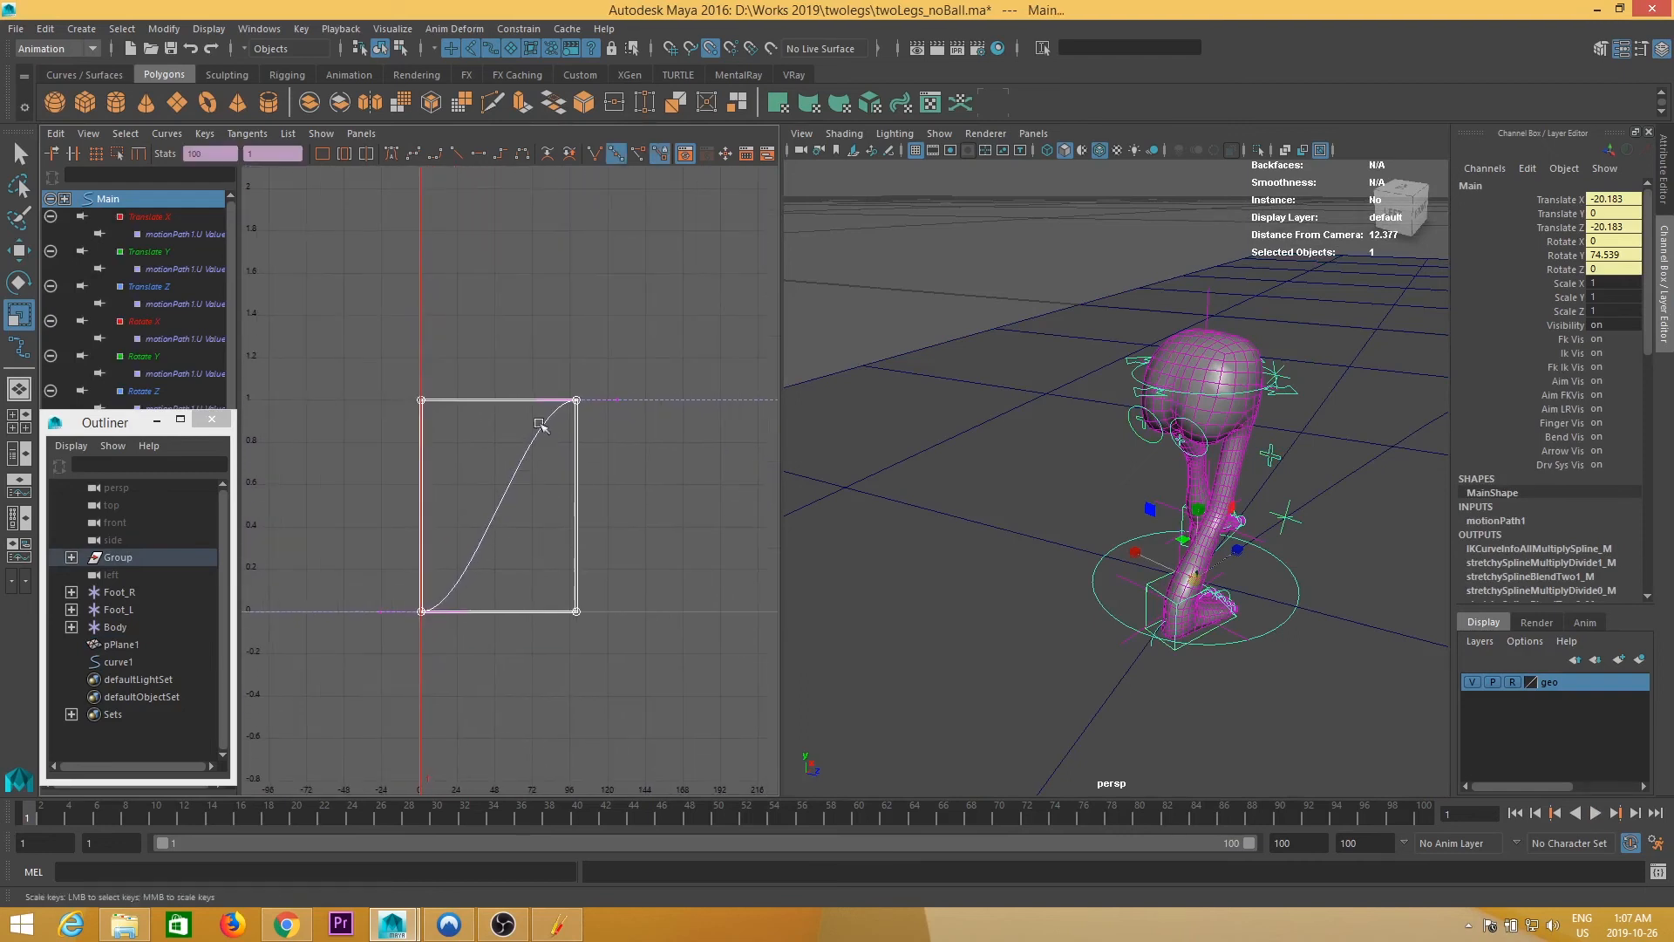
key("w")
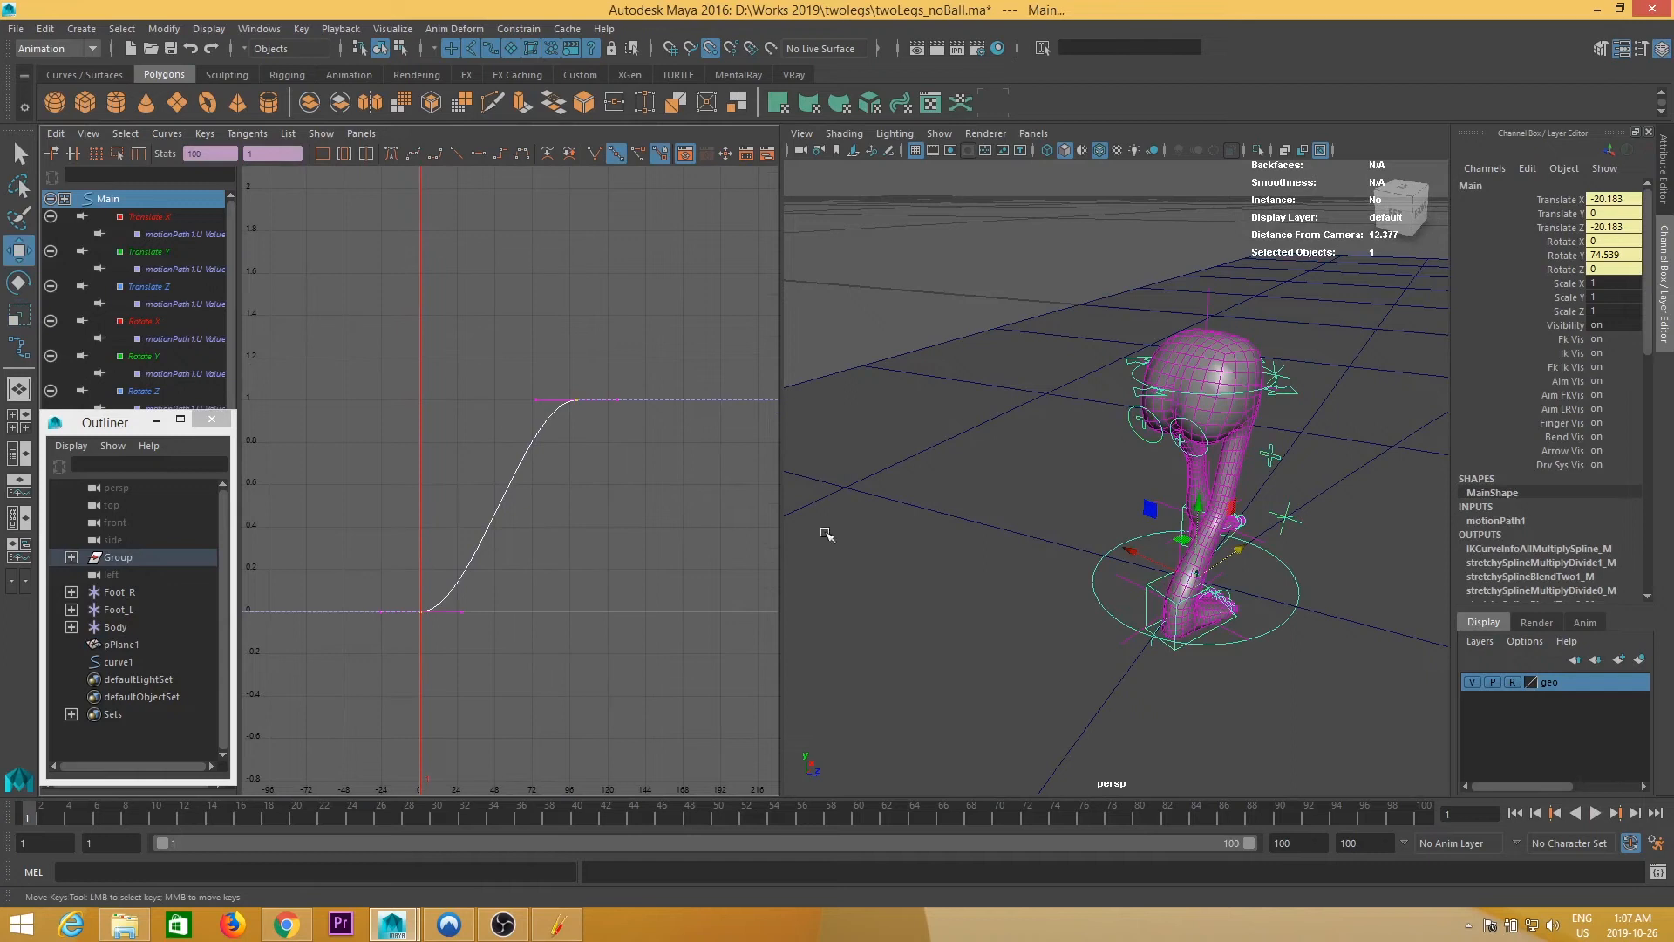
middle_click_drag(1238, 593, 1195, 584, "alt")
middle_click_drag(1193, 521, 1203, 445, "alt")
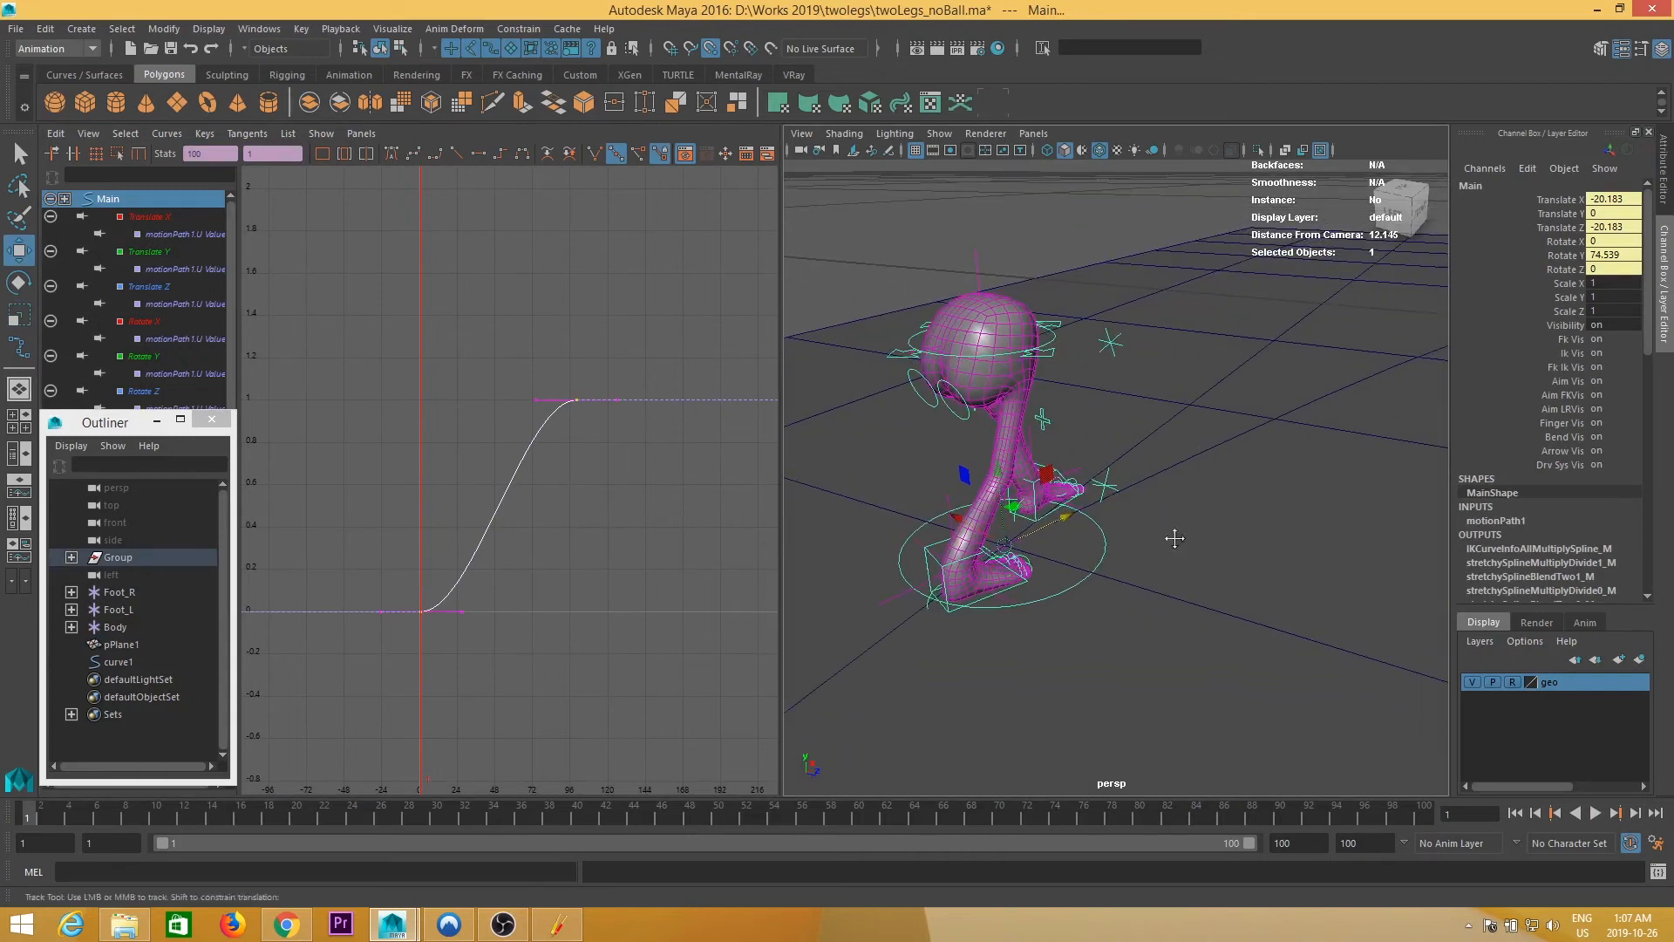
middle_click_drag(1182, 543, 1125, 536, "alt")
scroll(587, 497, "up", 4)
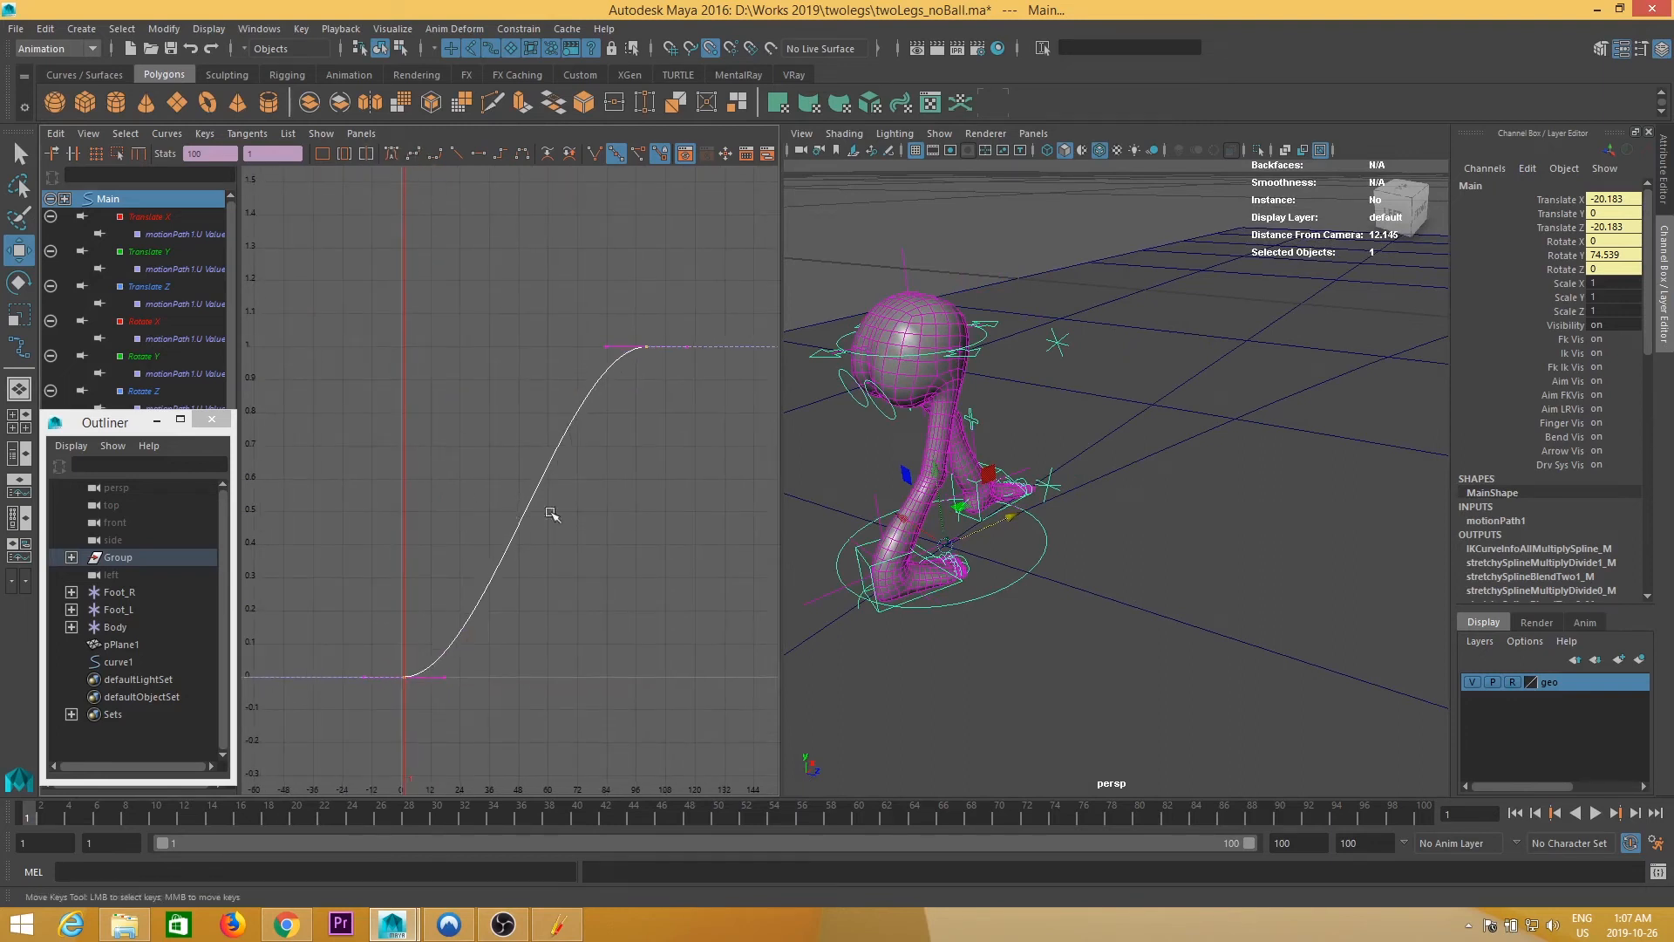
left_click(456, 153)
- Play the rig's constant-speed travel along the path and stop at frame 11
left_click_drag(75, 819, 111, 823)
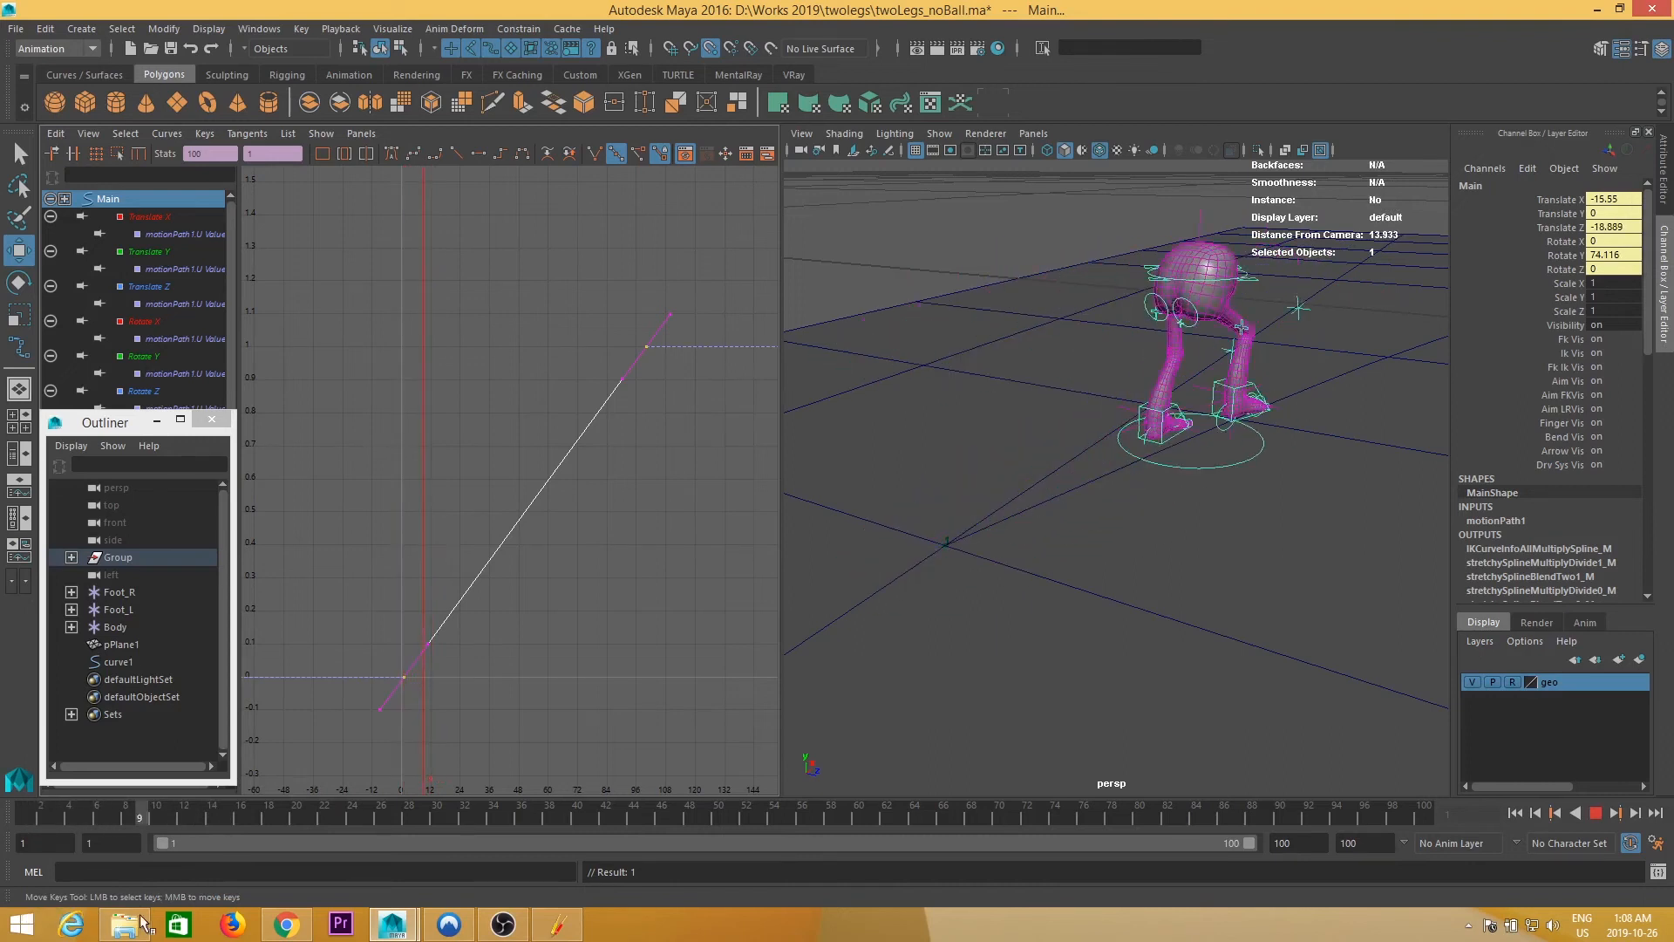
key("Escape")
key("f")
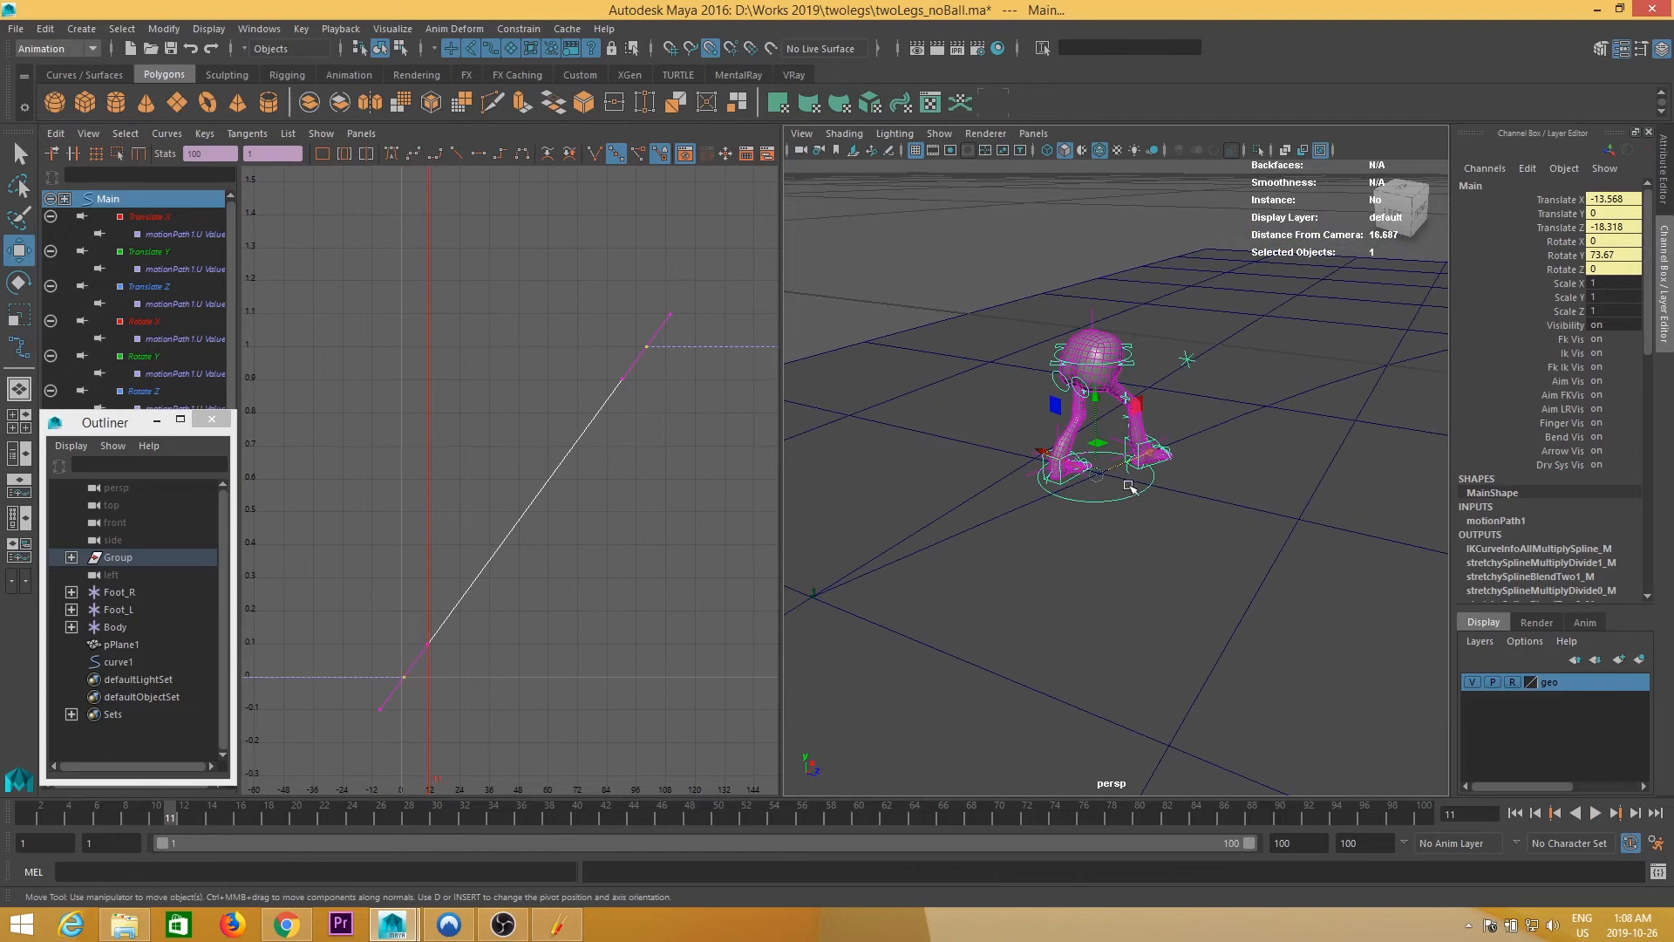
- Raise the motion path curve's first key to a value of 0.143 and return to frame 1
left_click_drag(490, 733, 421, 704)
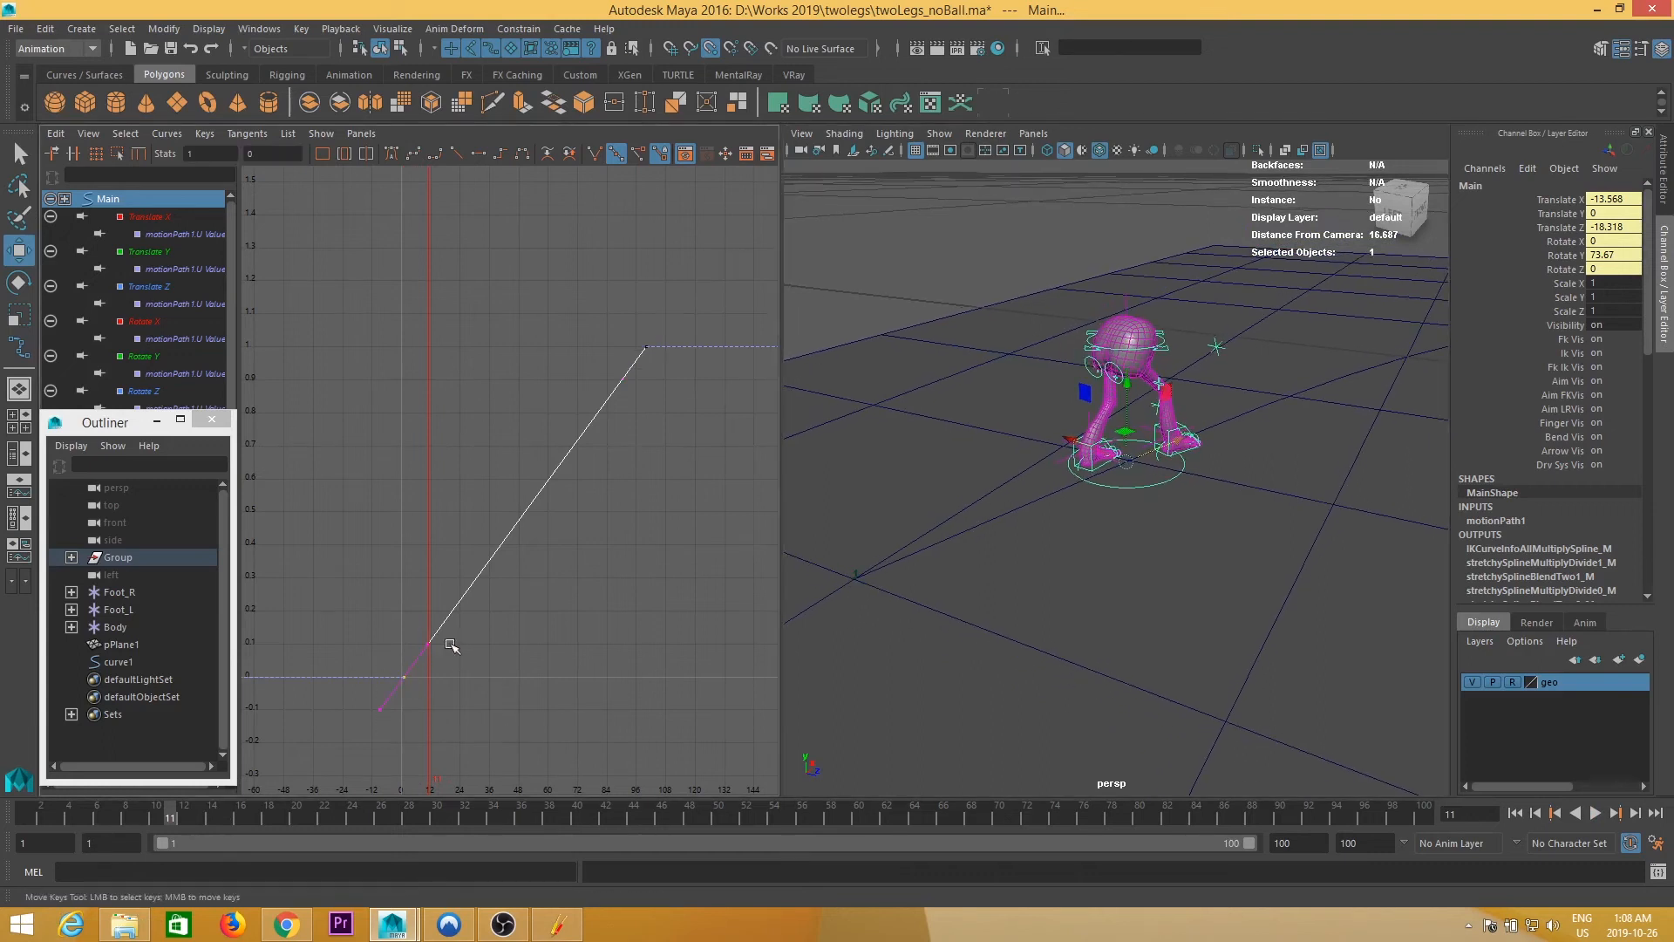
middle_click_drag(446, 680, 471, 654, "shift")
left_click_drag(183, 824, 27, 817)
right_click_drag(1273, 575, 1308, 594, "alt")
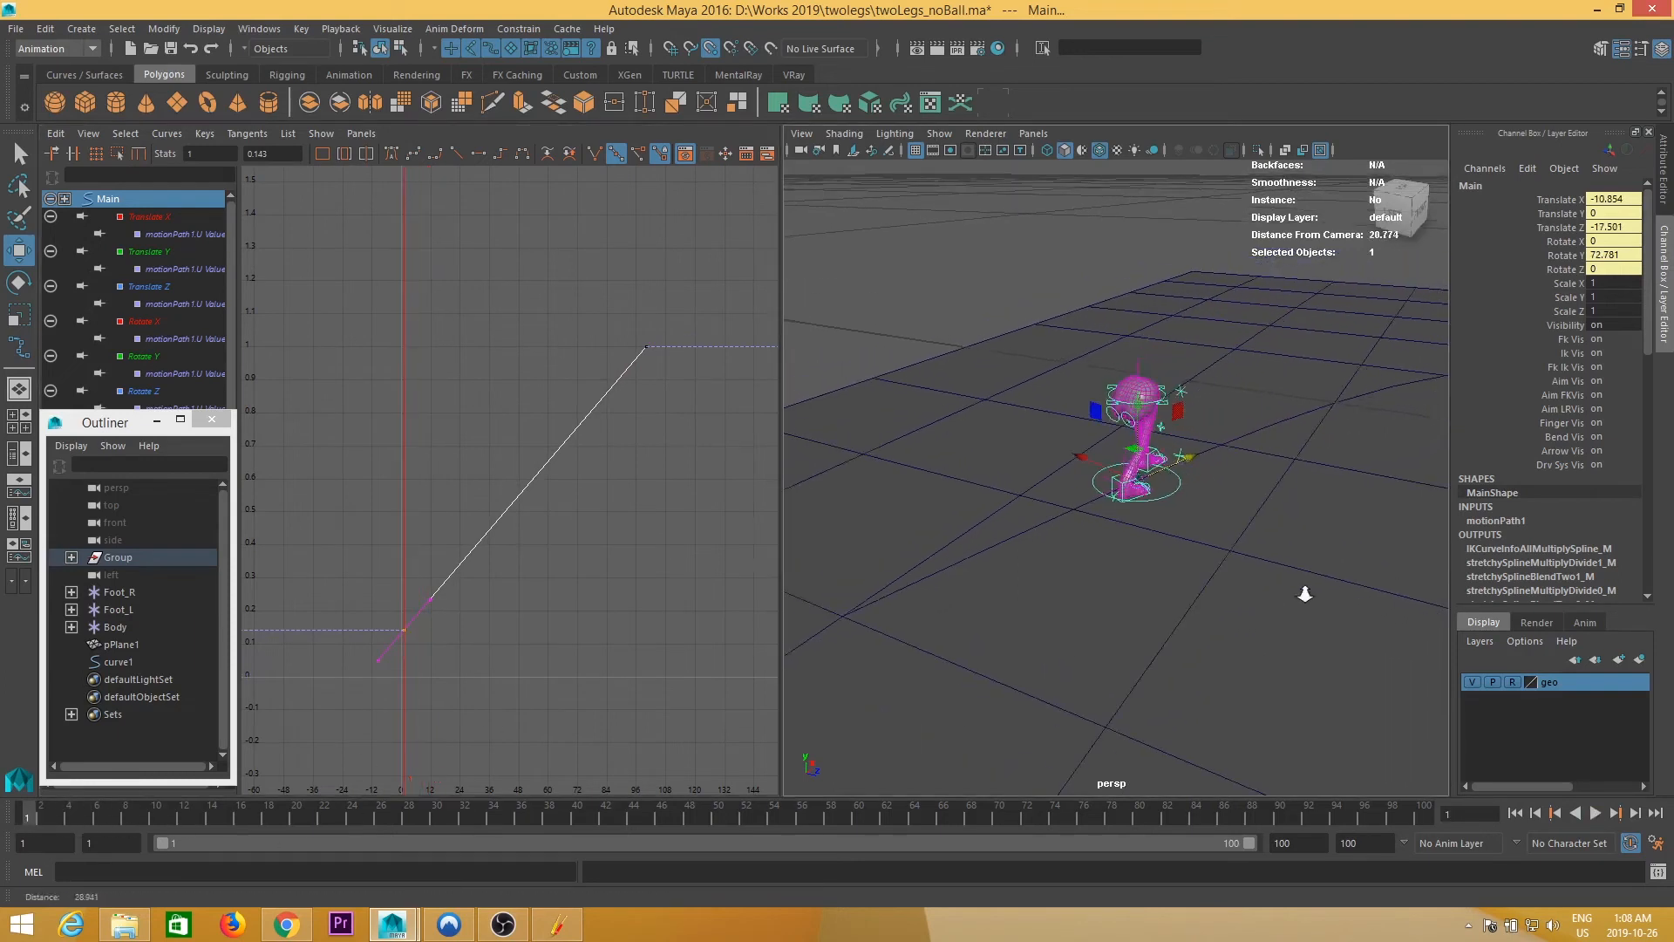
- Examine the rig's start position on the path beside its U Value curve and play the adjusted walk
left_click_drag(1308, 594, 1043, 482, "alt")
middle_click_drag(420, 641, 473, 570, "alt")
right_click_drag(394, 598, 462, 580, "alt")
middle_click_drag(501, 530, 563, 462, "alt")
middle_click_drag(581, 571, 560, 565, "alt")
middle_click_drag(1110, 584, 1126, 591, "alt")
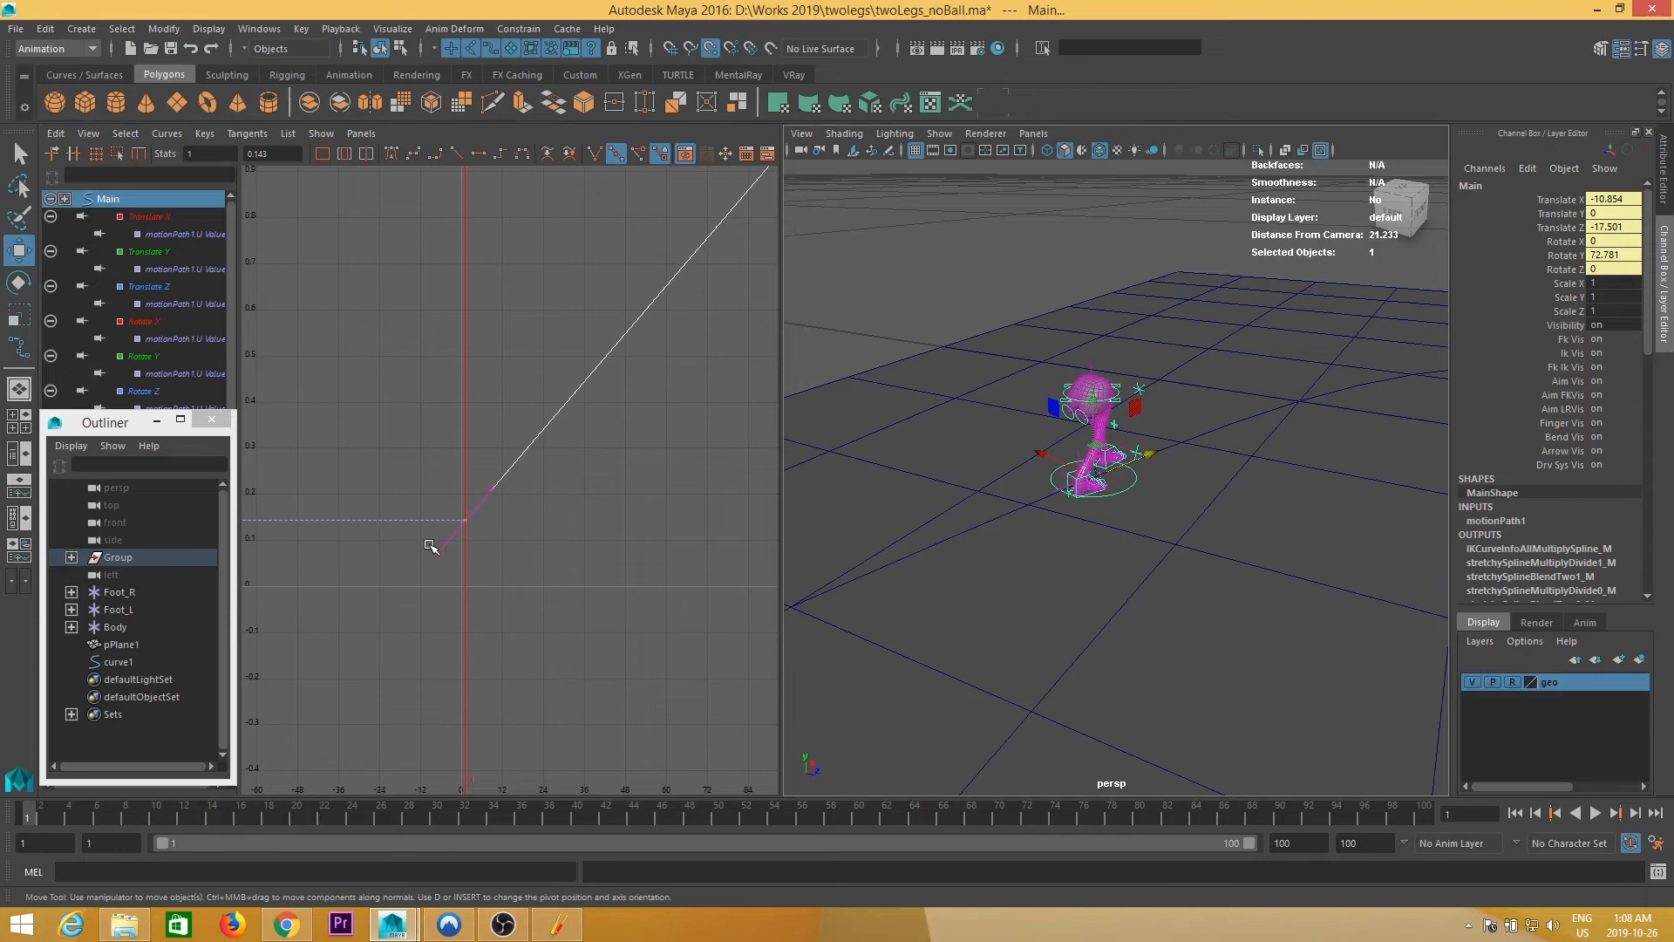
scroll(549, 572, "down", 1)
scroll(1148, 552, "down", 3)
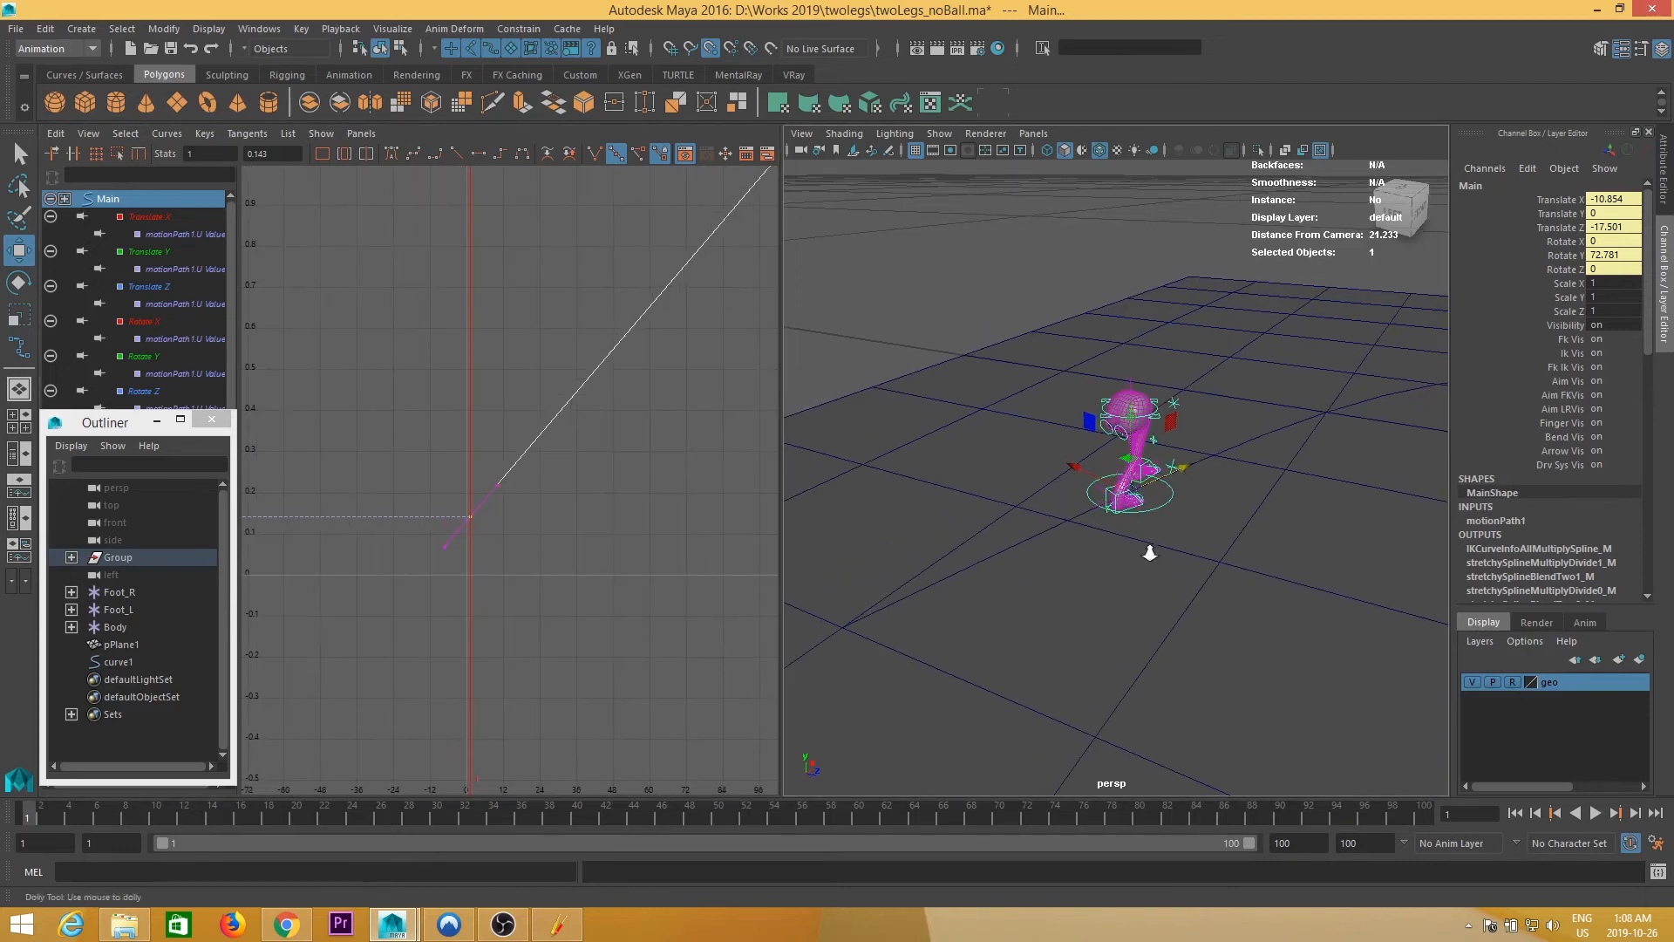
left_click(474, 549)
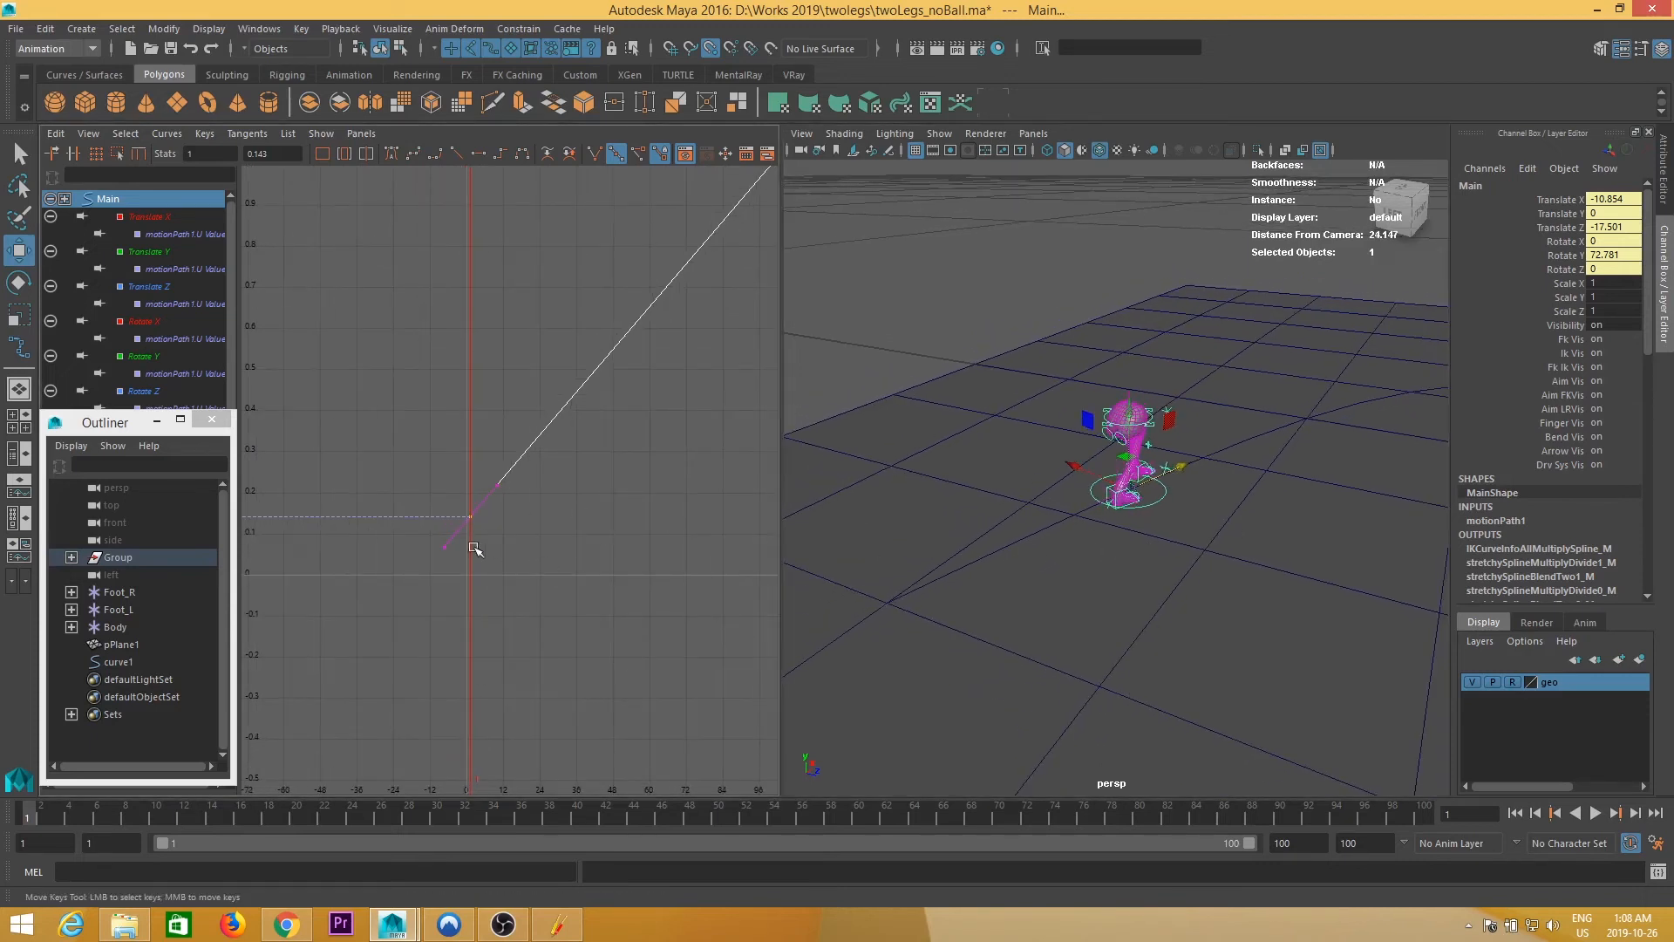
scroll(1207, 541, "down", 4)
scroll(1127, 477, "down", 15)
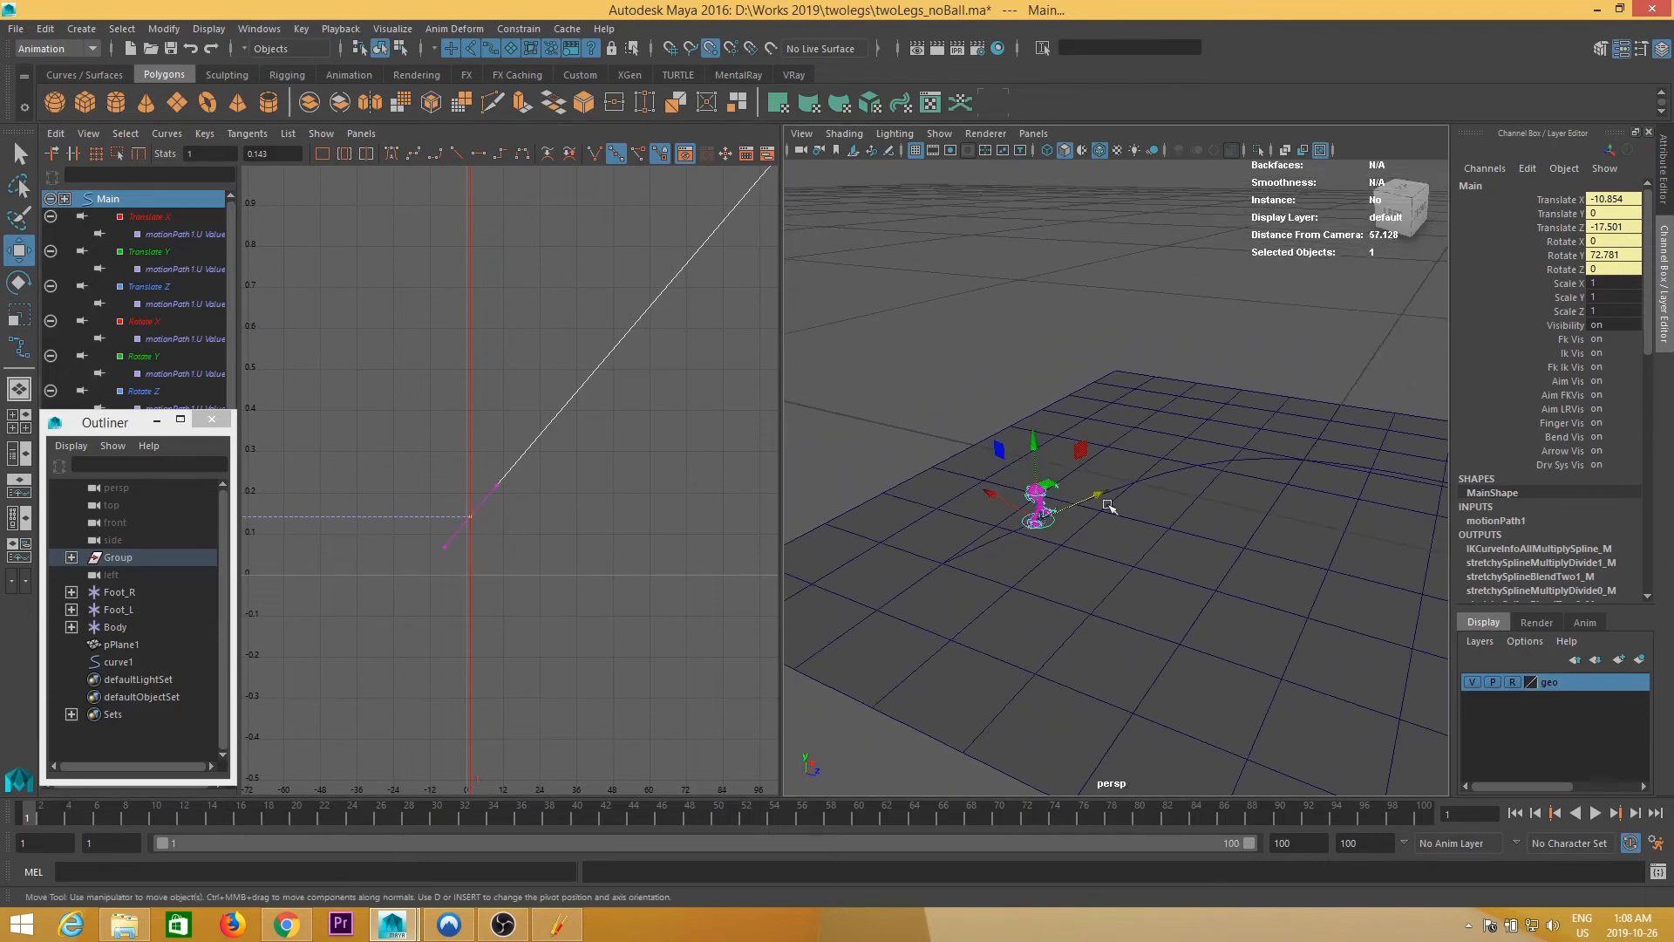
scroll(1109, 507, "up", 15)
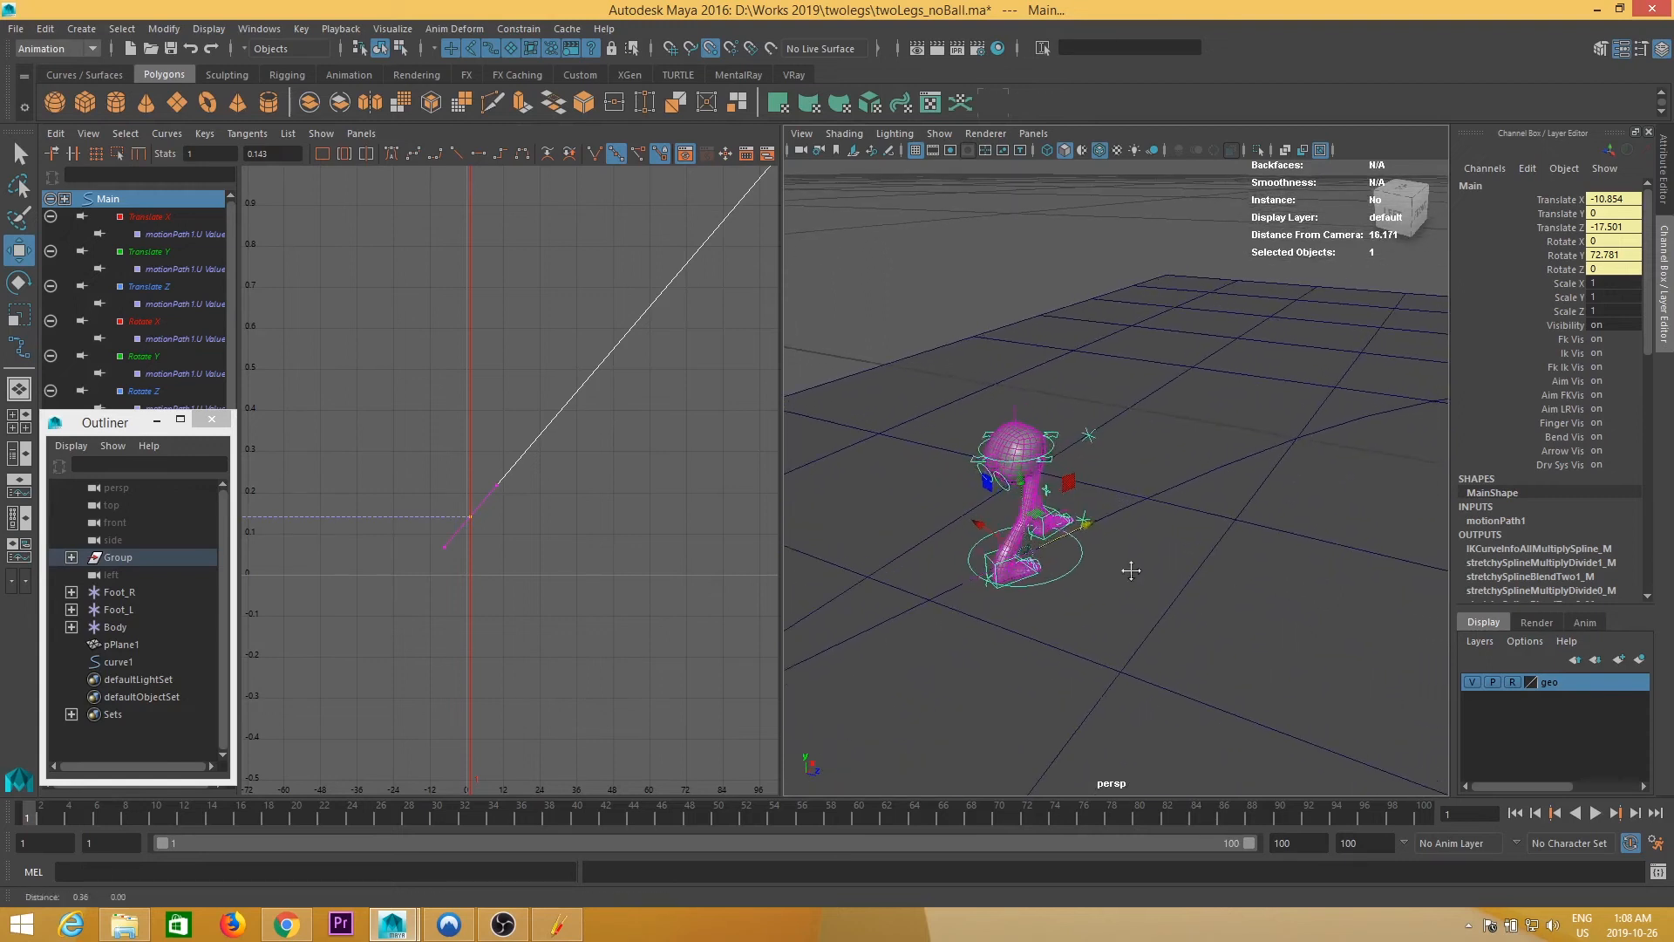
key("alt+v")
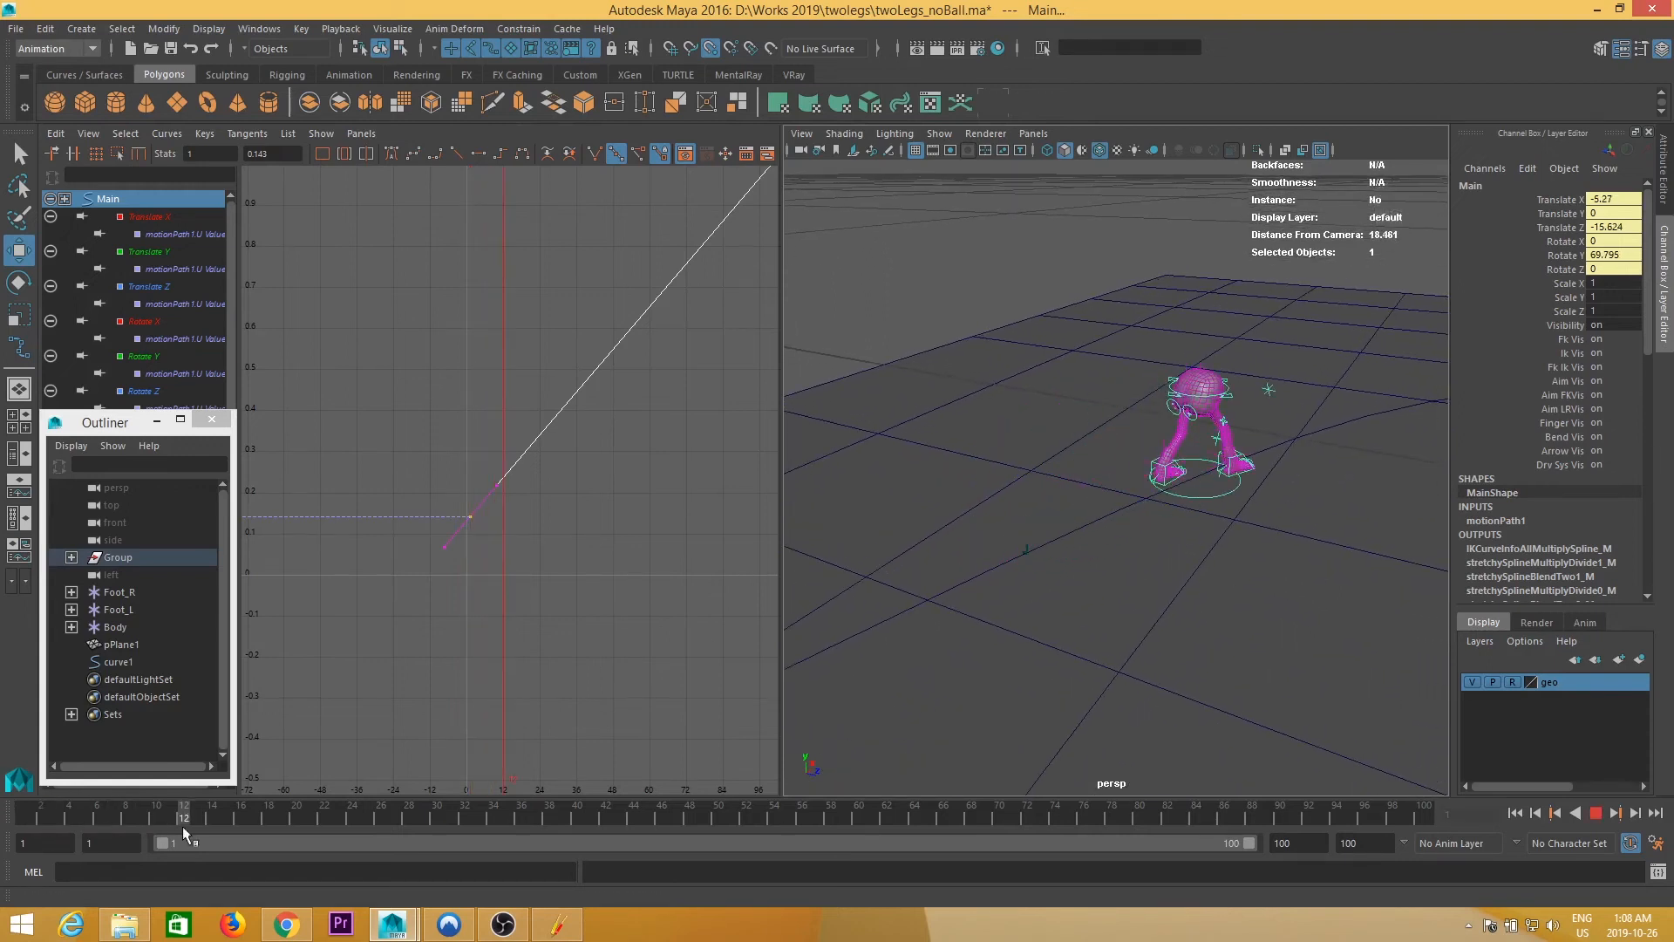
key("Escape")
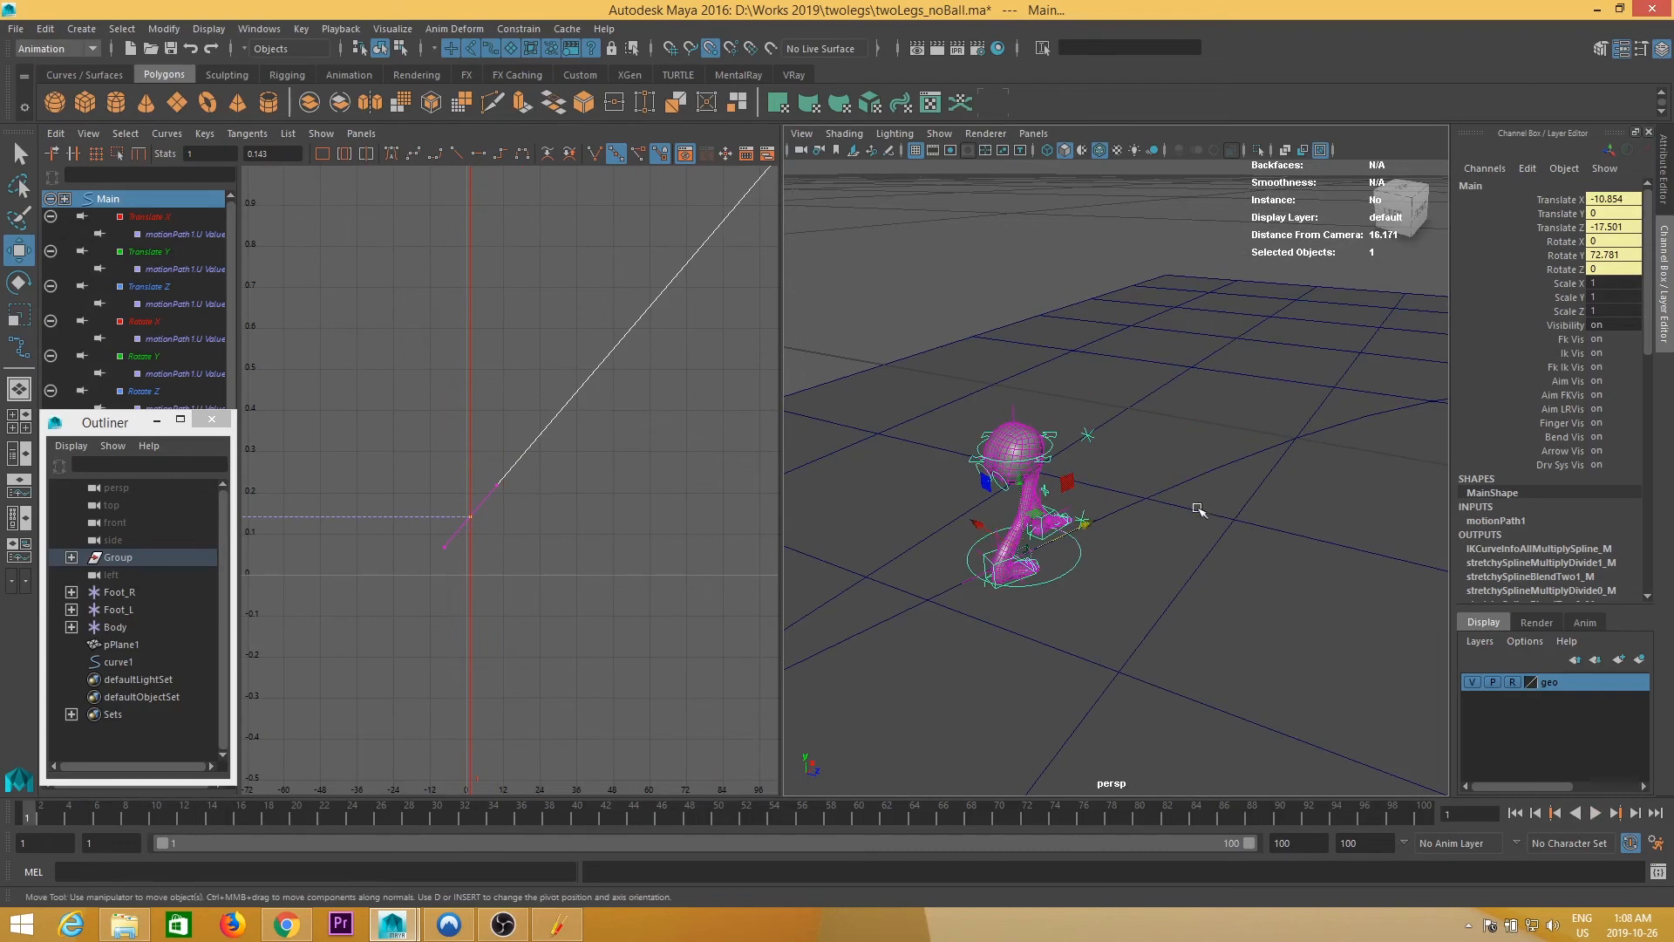
- Turn on the field chart overlay and line up the planted foot's heel with its centre line at frame 1
middle_click_drag(1198, 508, 1270, 470, "alt")
scroll(1169, 584, "up", 10)
left_click_drag(1126, 612, 1147, 593, "alt")
right_click_drag(1146, 593, 758, 520, "alt")
middle_click_drag(548, 500, 525, 505, "alt")
left_click_drag(31, 817, 26, 816)
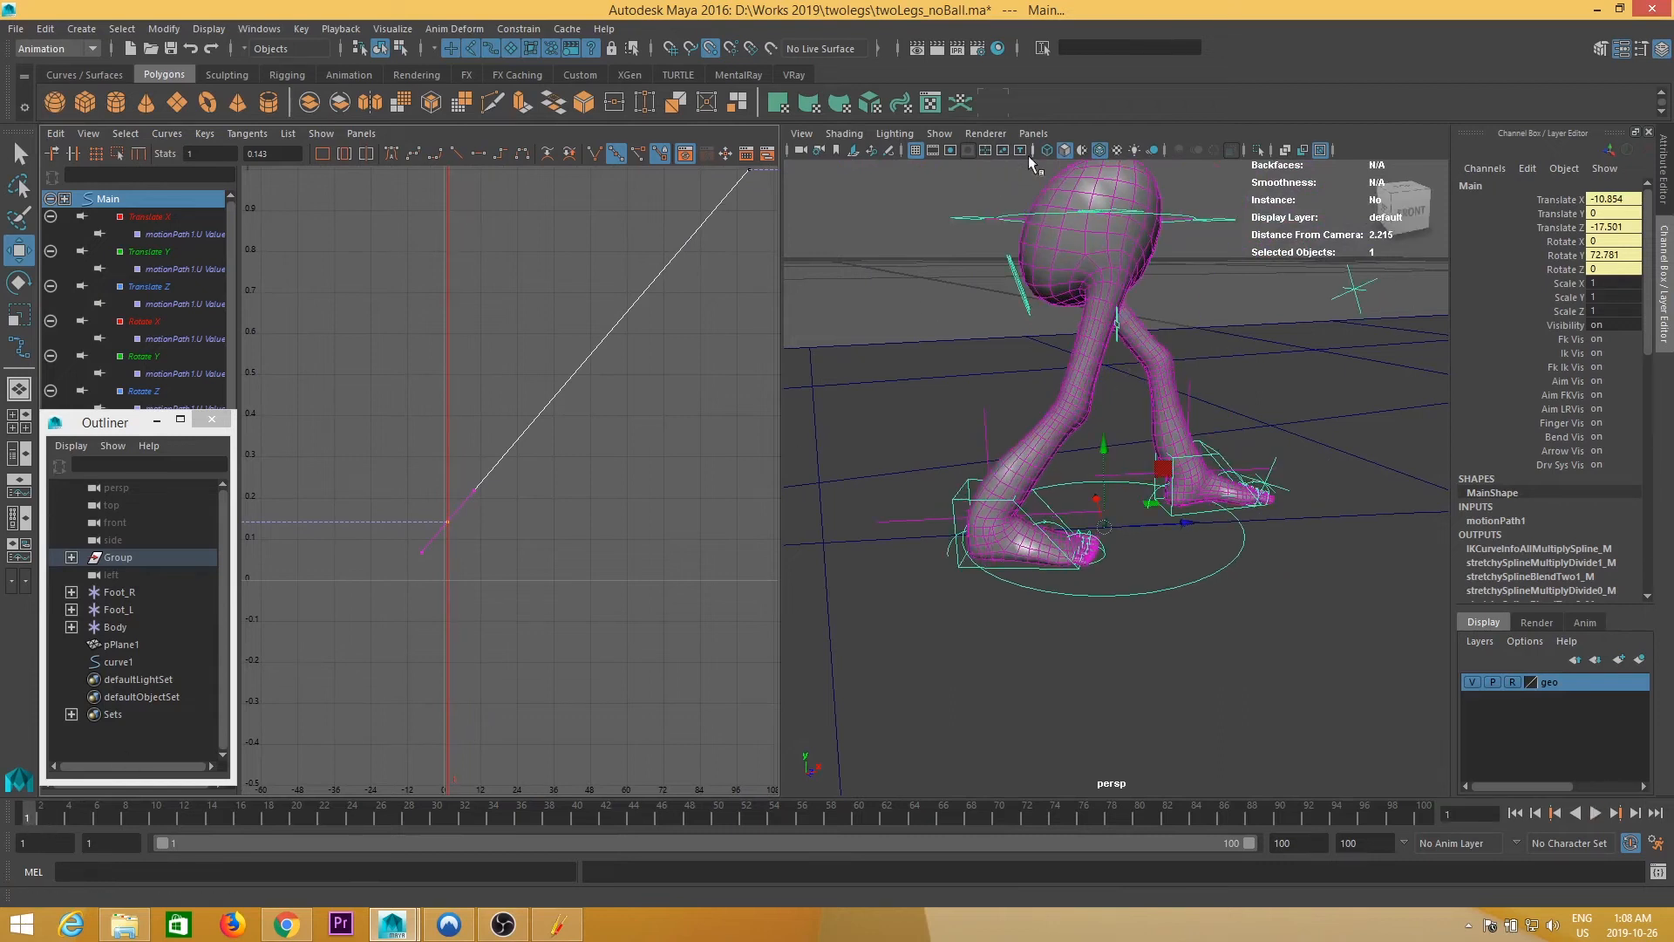
left_click(985, 150)
scroll(1151, 534, "up", 6)
middle_click_drag(1151, 535, 1159, 527, "alt")
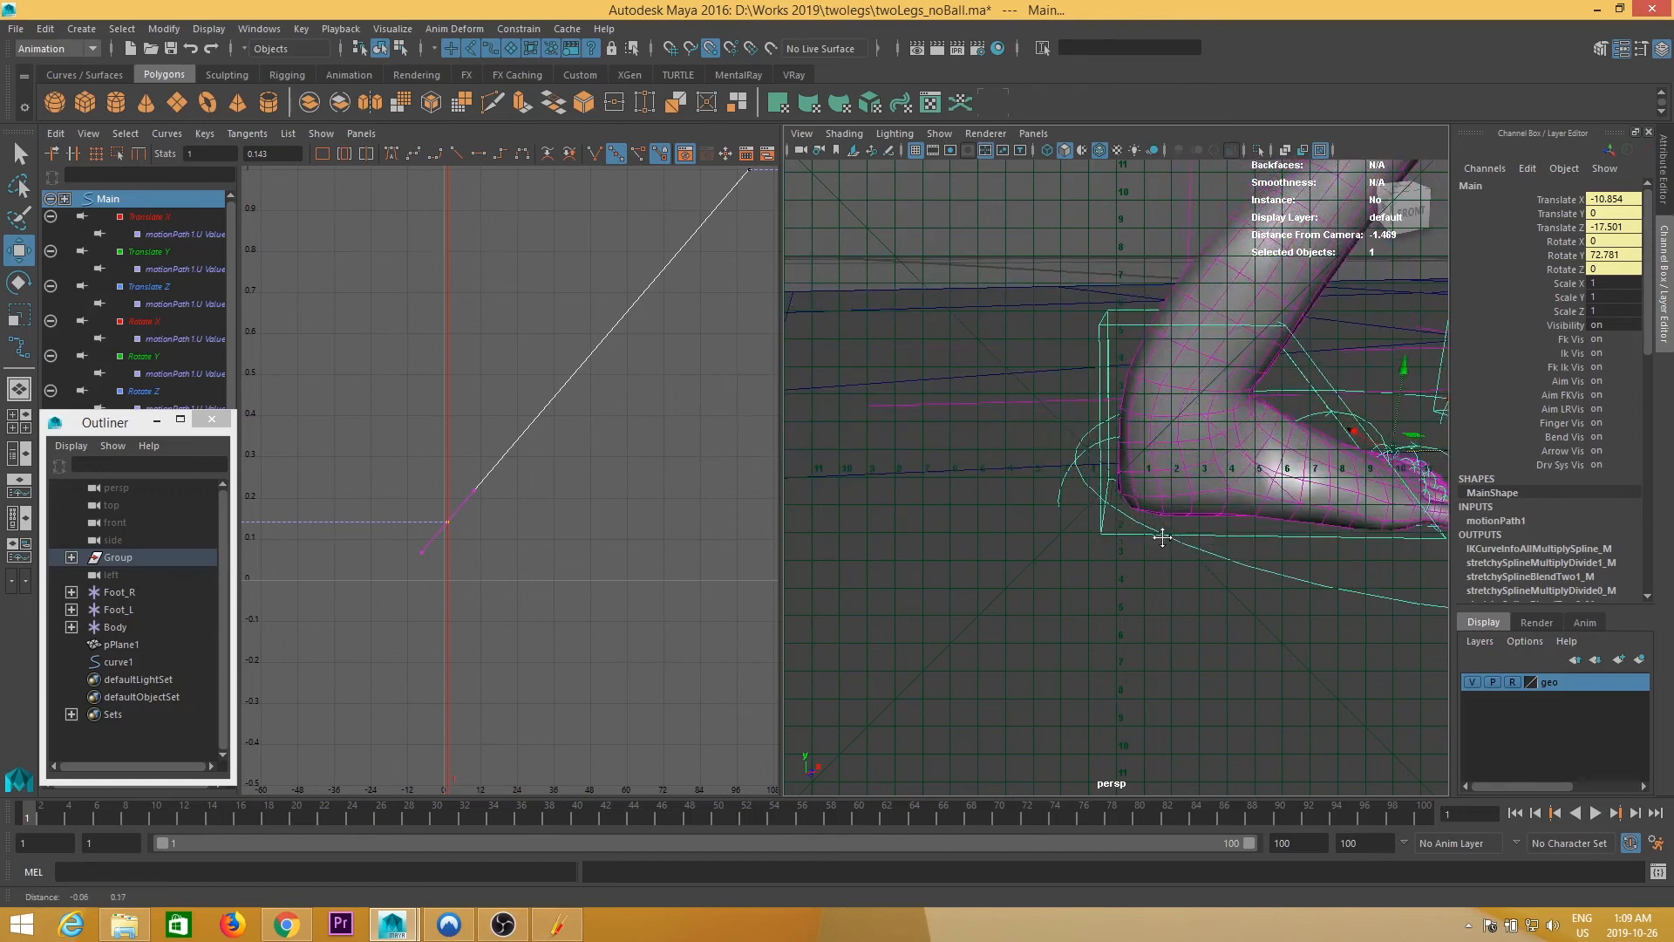
middle_click_drag(1260, 520, 1249, 520, "alt")
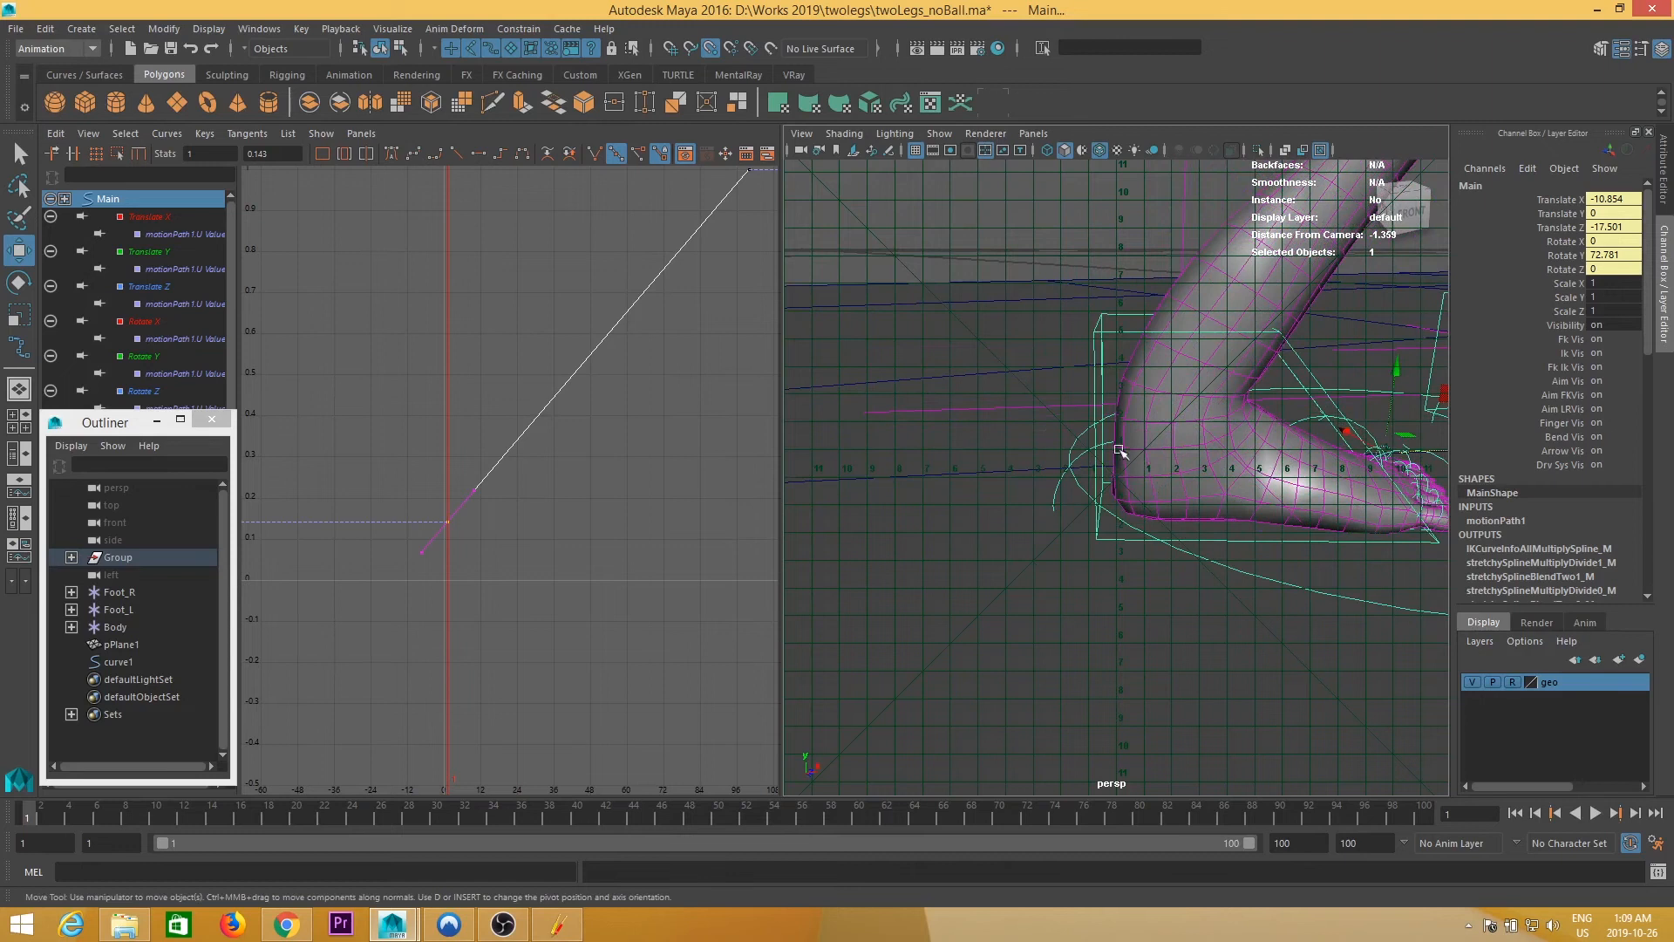
left_click_drag(1104, 401, 1109, 408, "alt")
middle_click_drag(1114, 392, 1099, 598, "alt")
- Add the ground plane to a new display layer and hide that layer
left_click(956, 559)
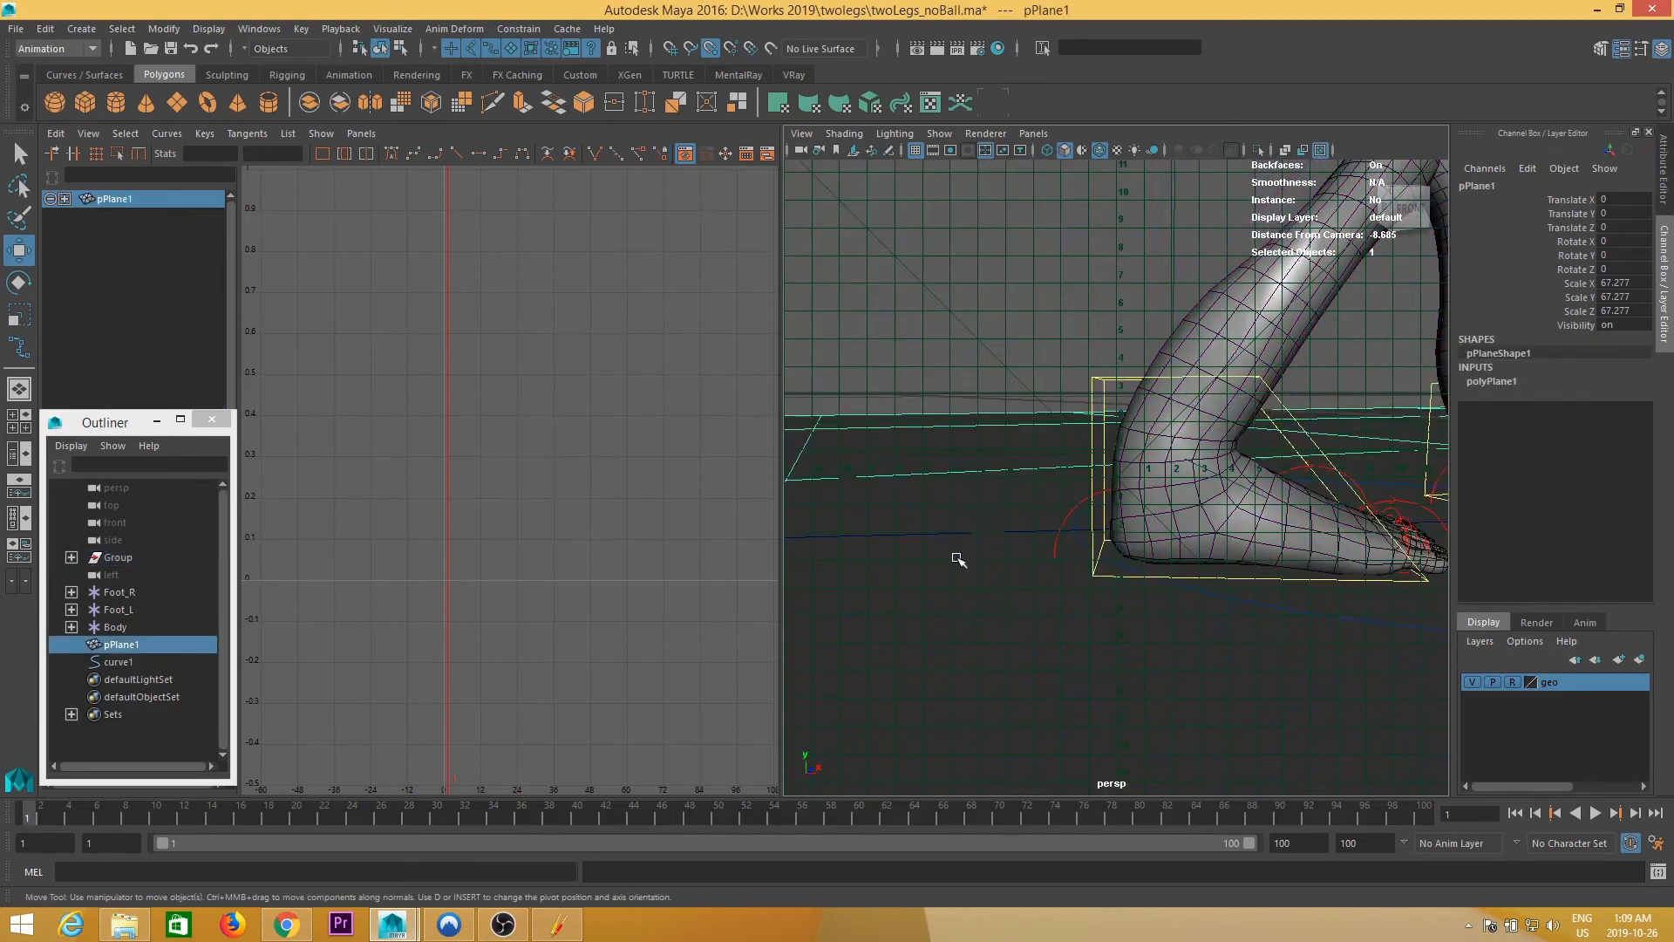
left_click(1640, 660)
left_click(1473, 683)
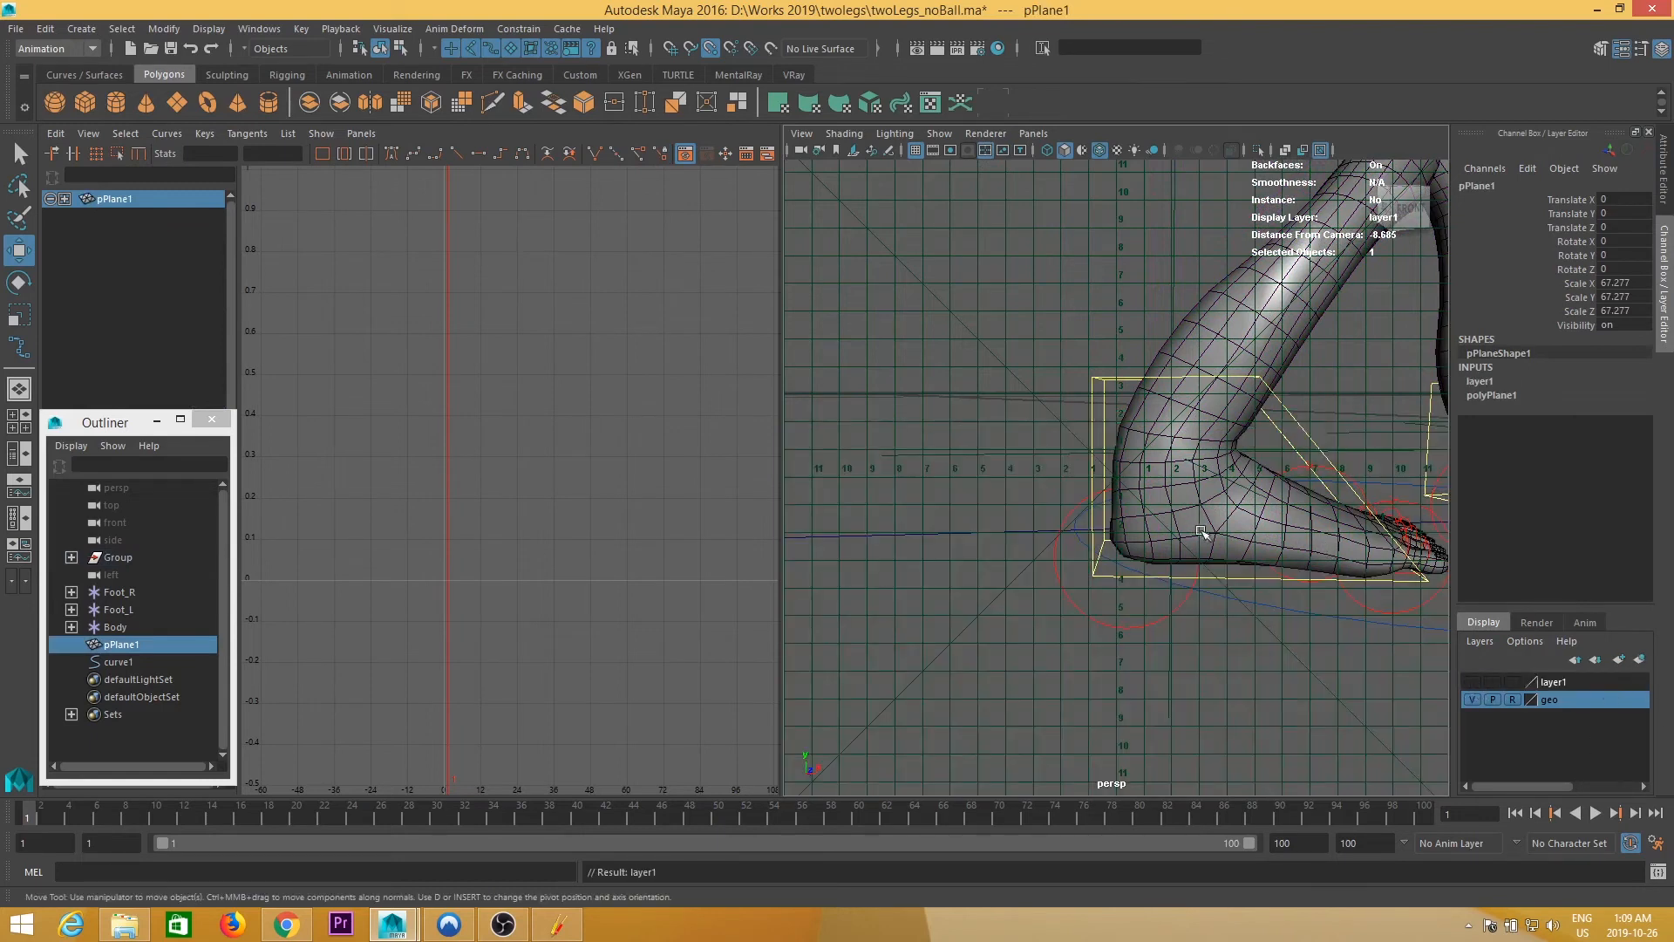
- Realign the rear foot's heel with the field chart's centre line at frame 1
scroll(1199, 530, "up", 8)
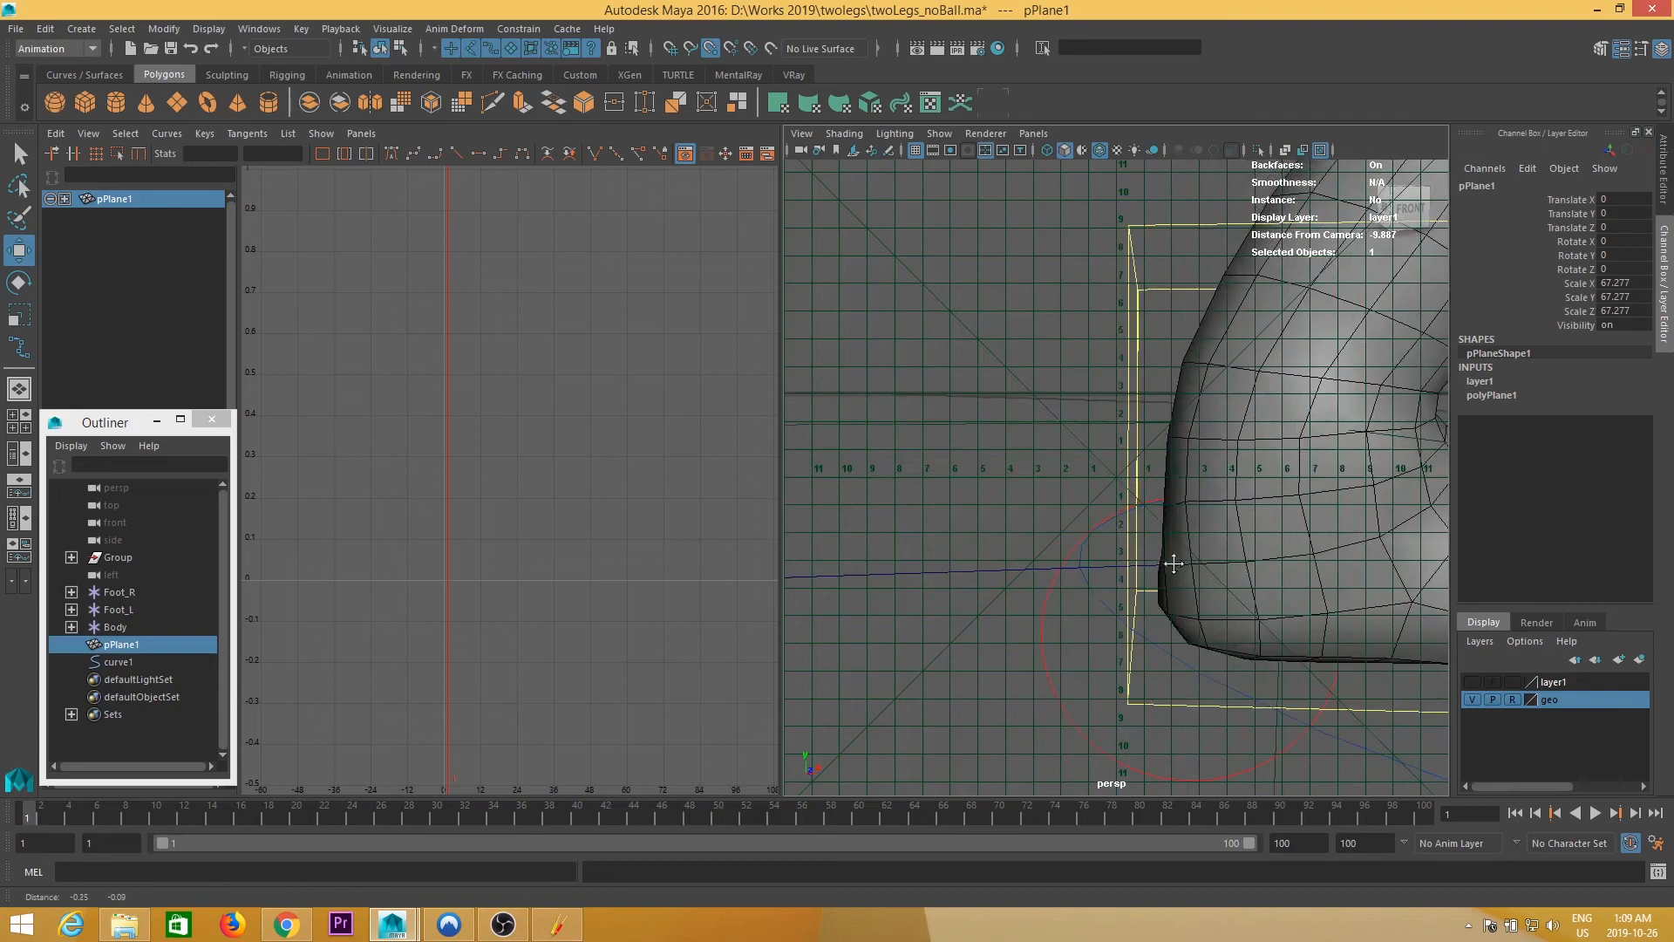
scroll(1174, 564, "down", 4)
scroll(1169, 551, "up", 3)
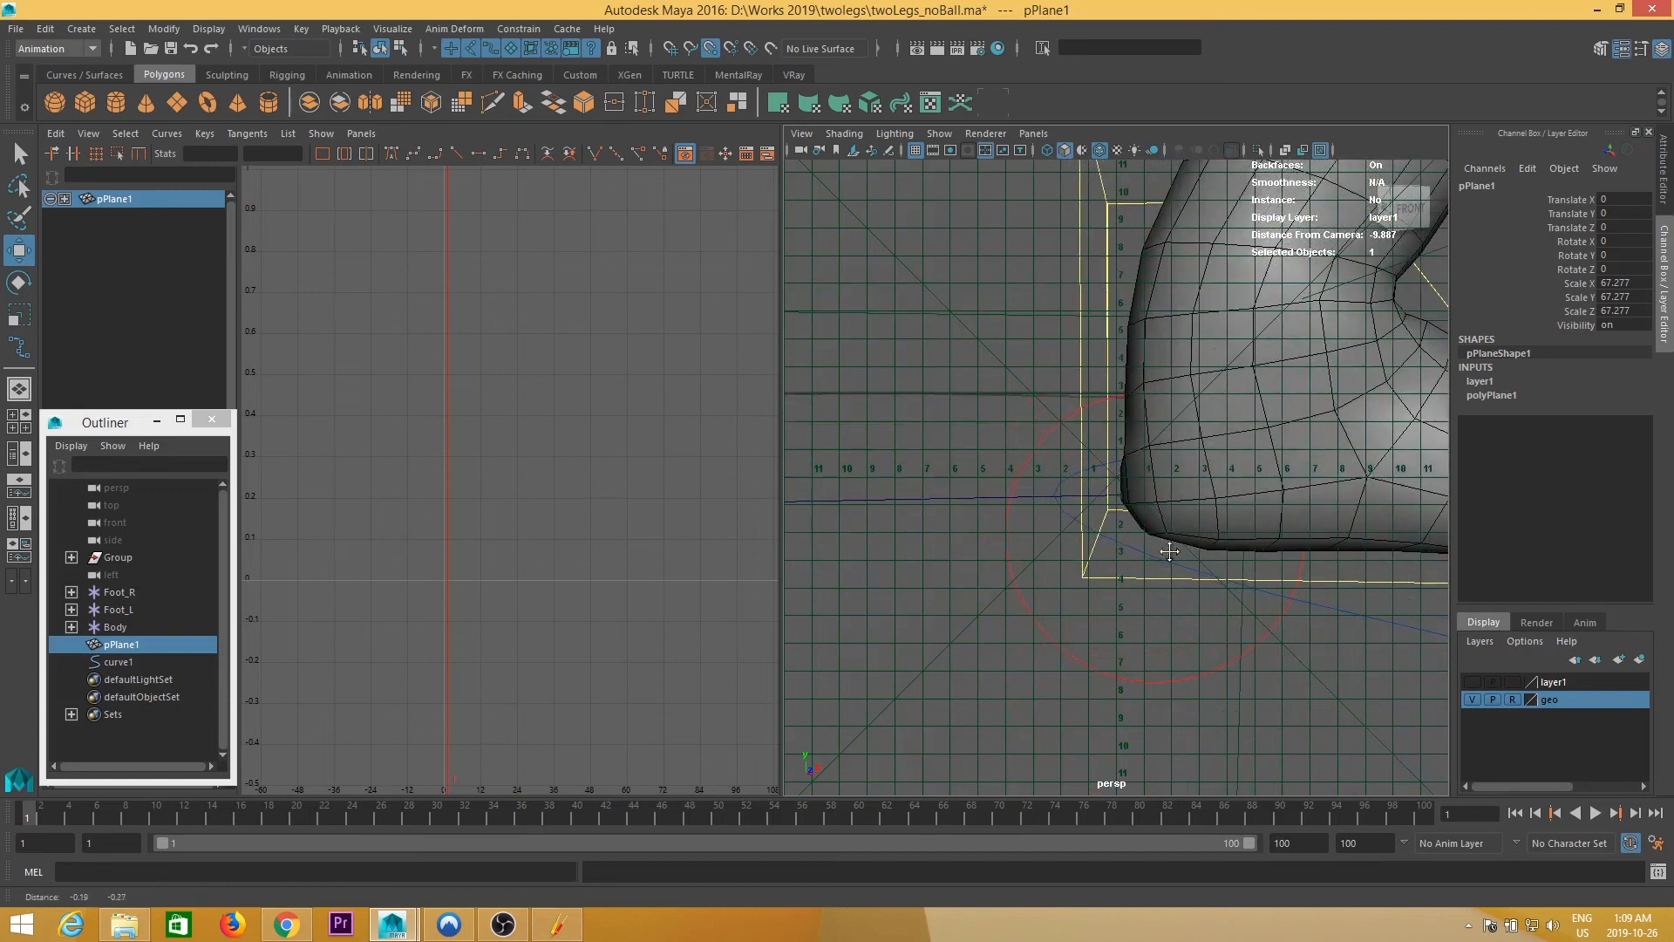
scroll(1192, 553, "down", 4)
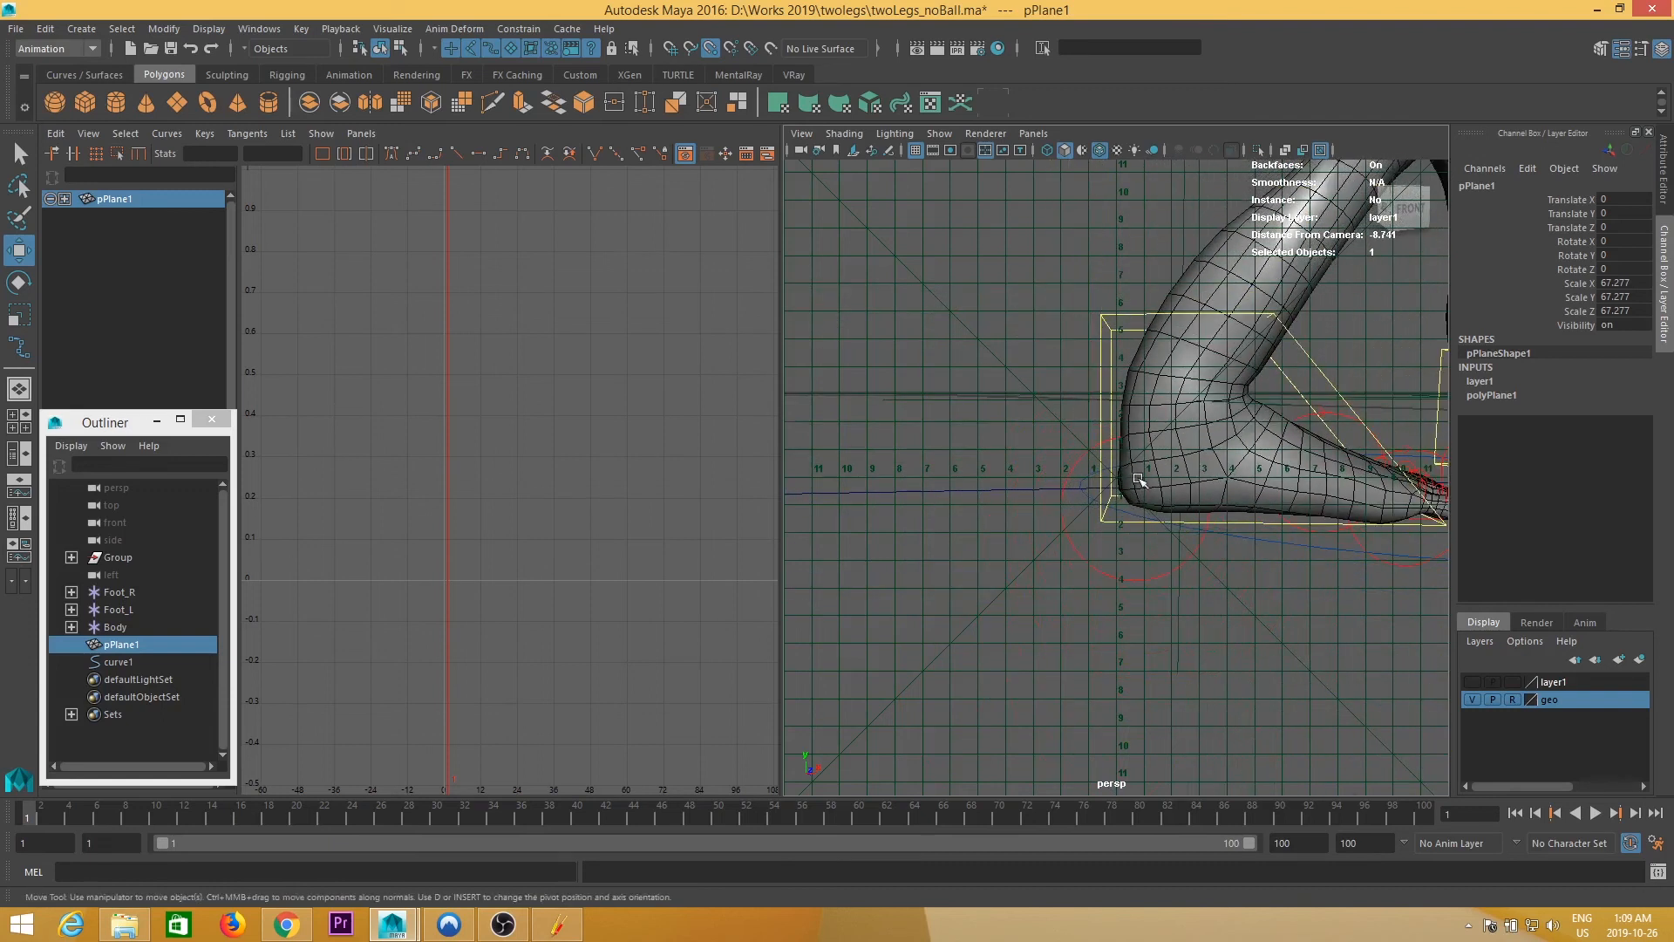
left_click_drag(1154, 504, 1154, 506)
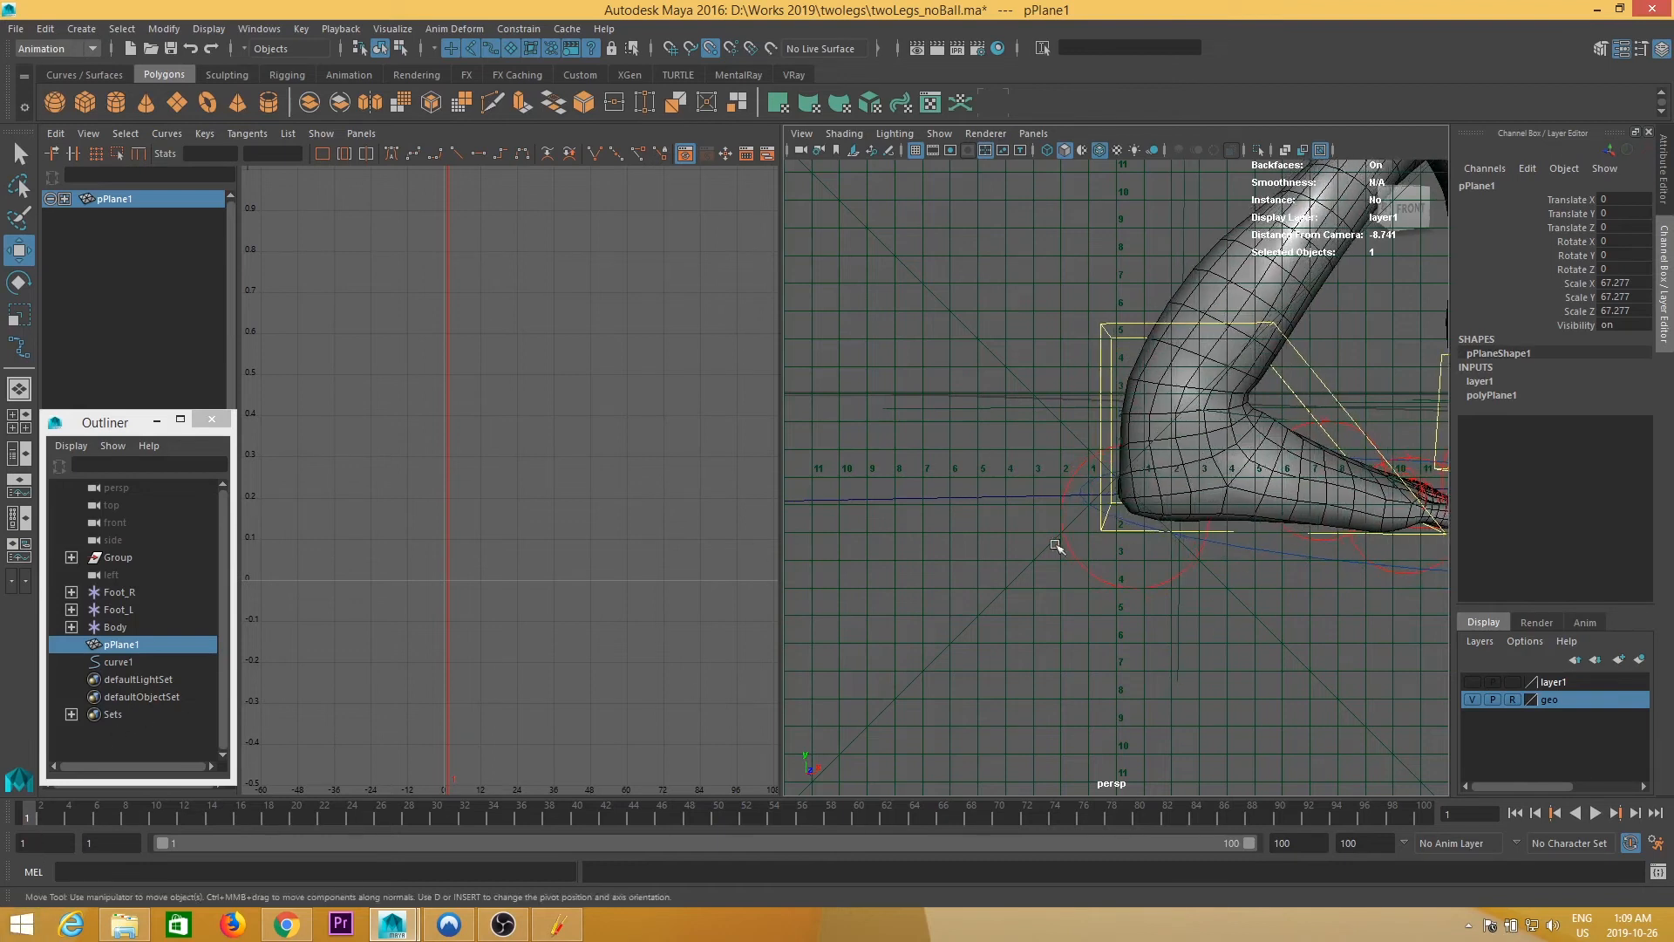
- Select the Main control and lower the last key of its motion path U Value curve, at frame 100, to 0.241
left_click(1299, 559)
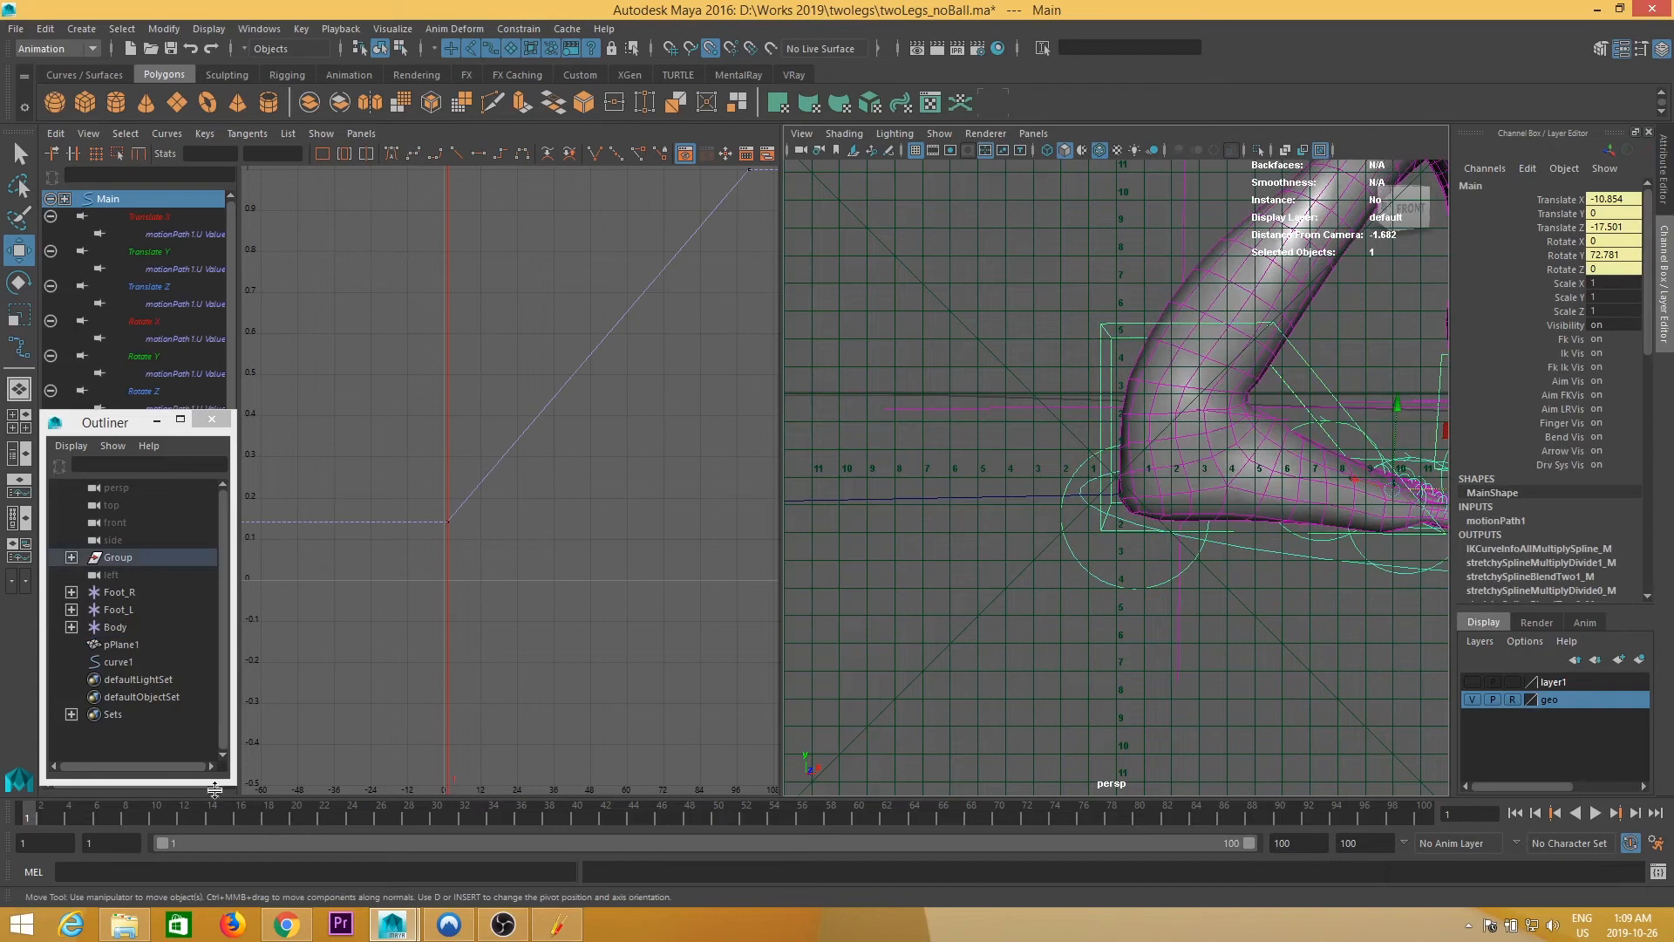
key("alt+v")
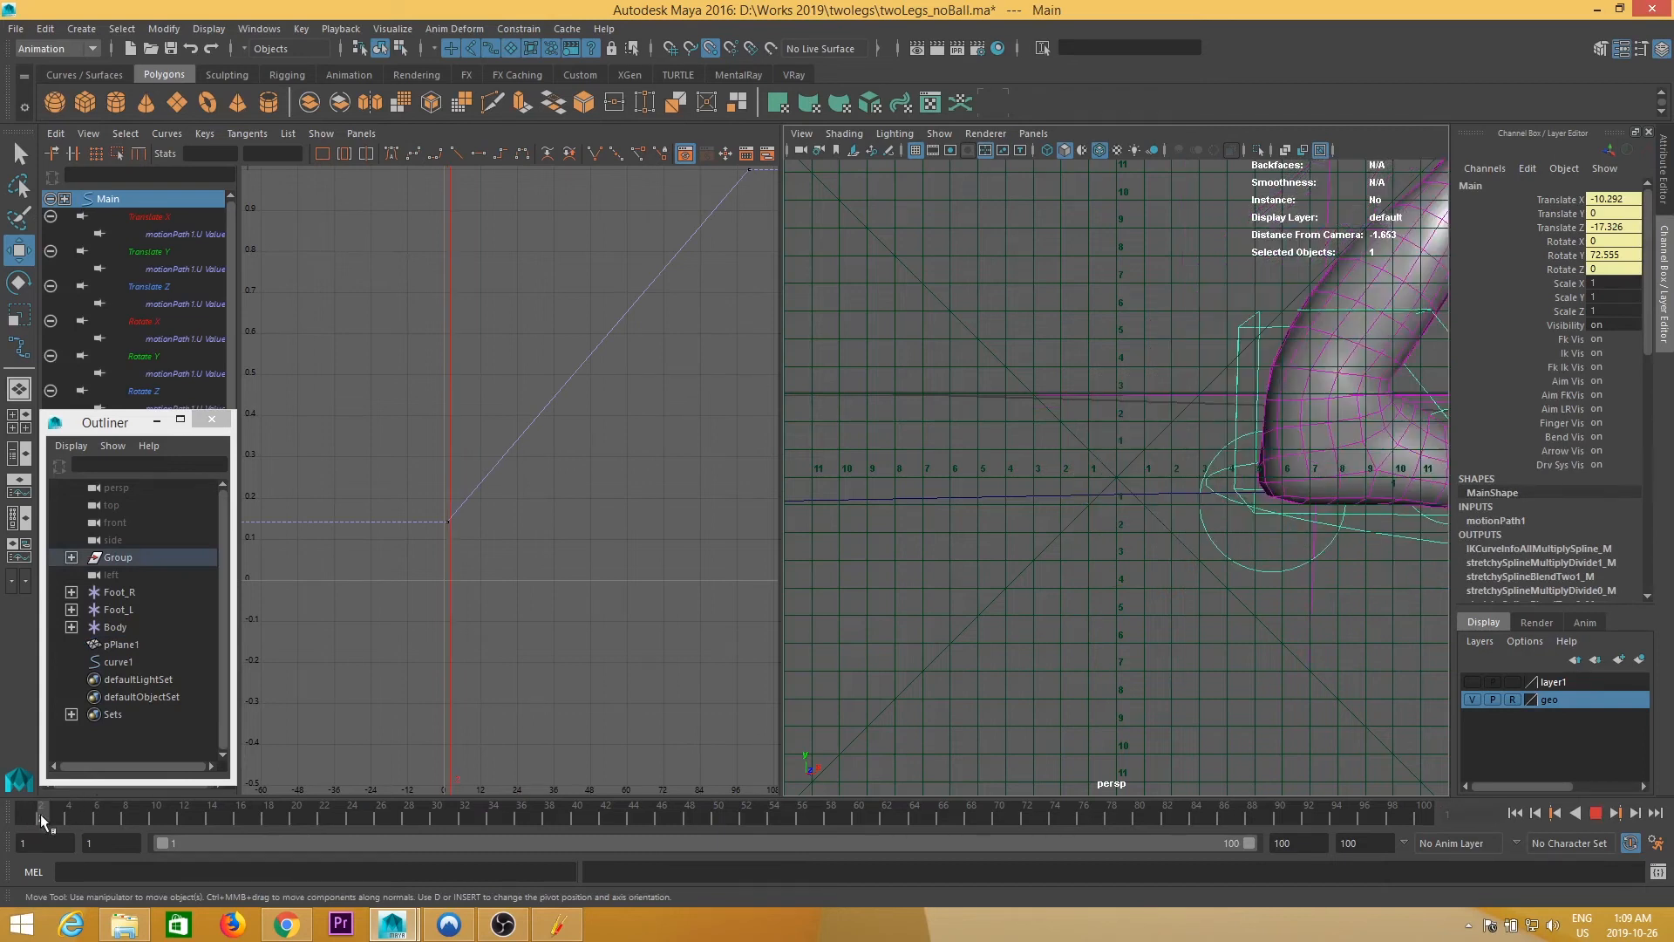
left_click(40, 814)
right_click_drag(663, 482, 563, 513, "alt")
left_click_drag(649, 304, 511, 435)
scroll(572, 441, "up", 5)
middle_click_drag(629, 320, 671, 640)
left_click(29, 818)
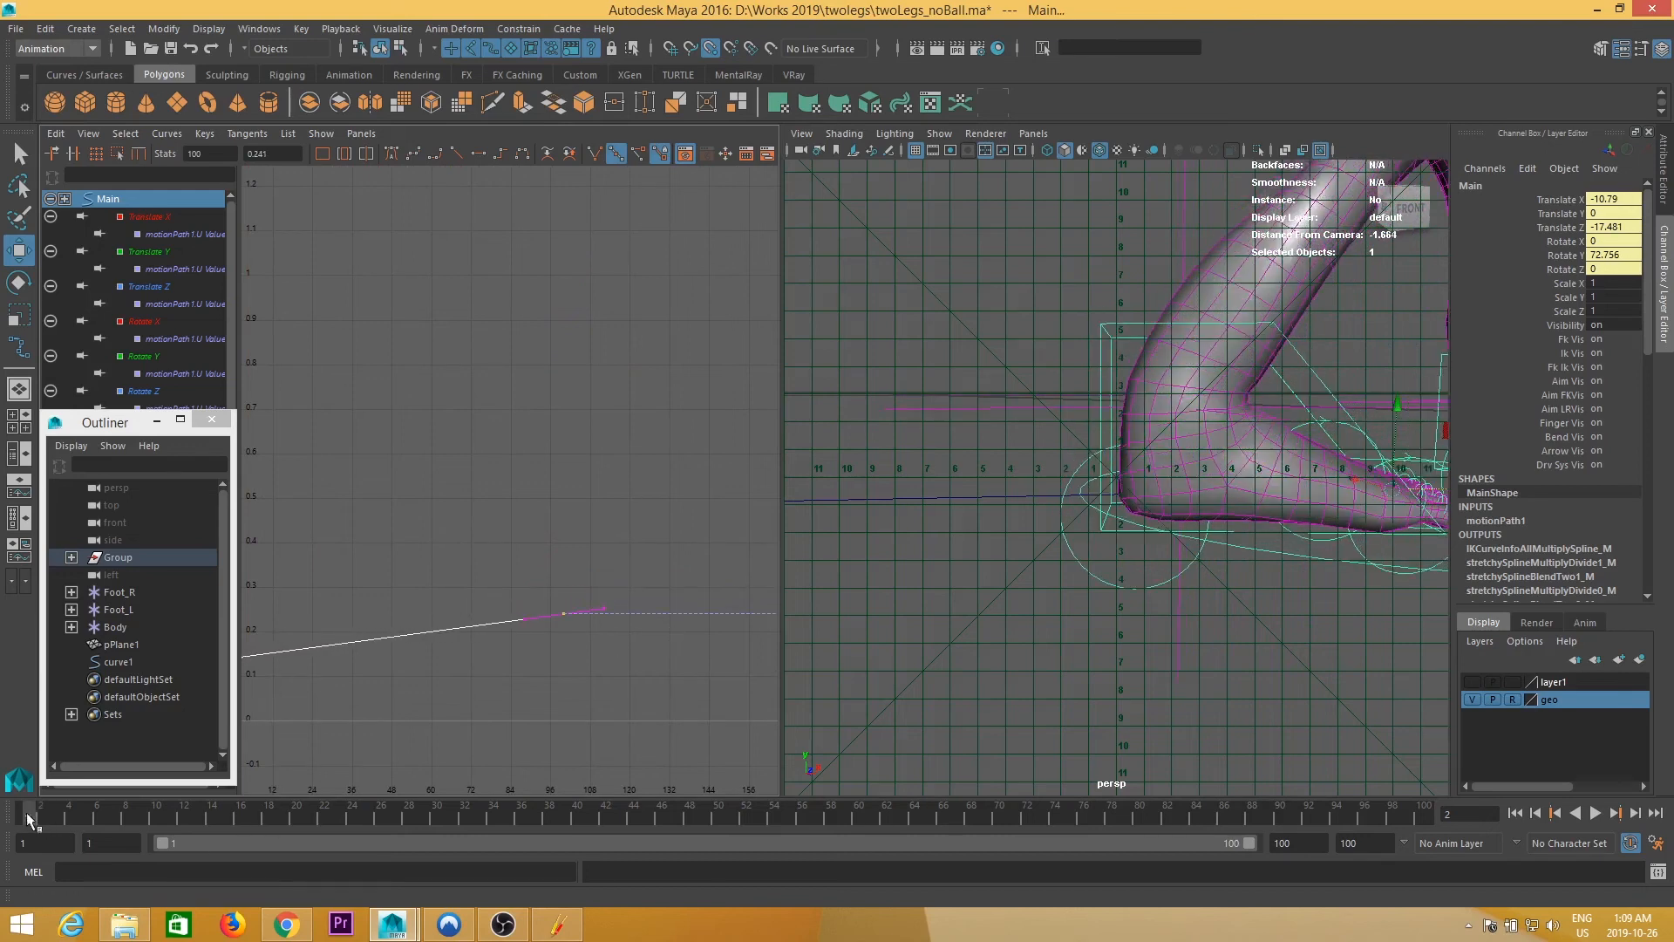
- Compare the heel's position at frames 1 and 2, and raise the curve's last key to 0.746
key("alt+v")
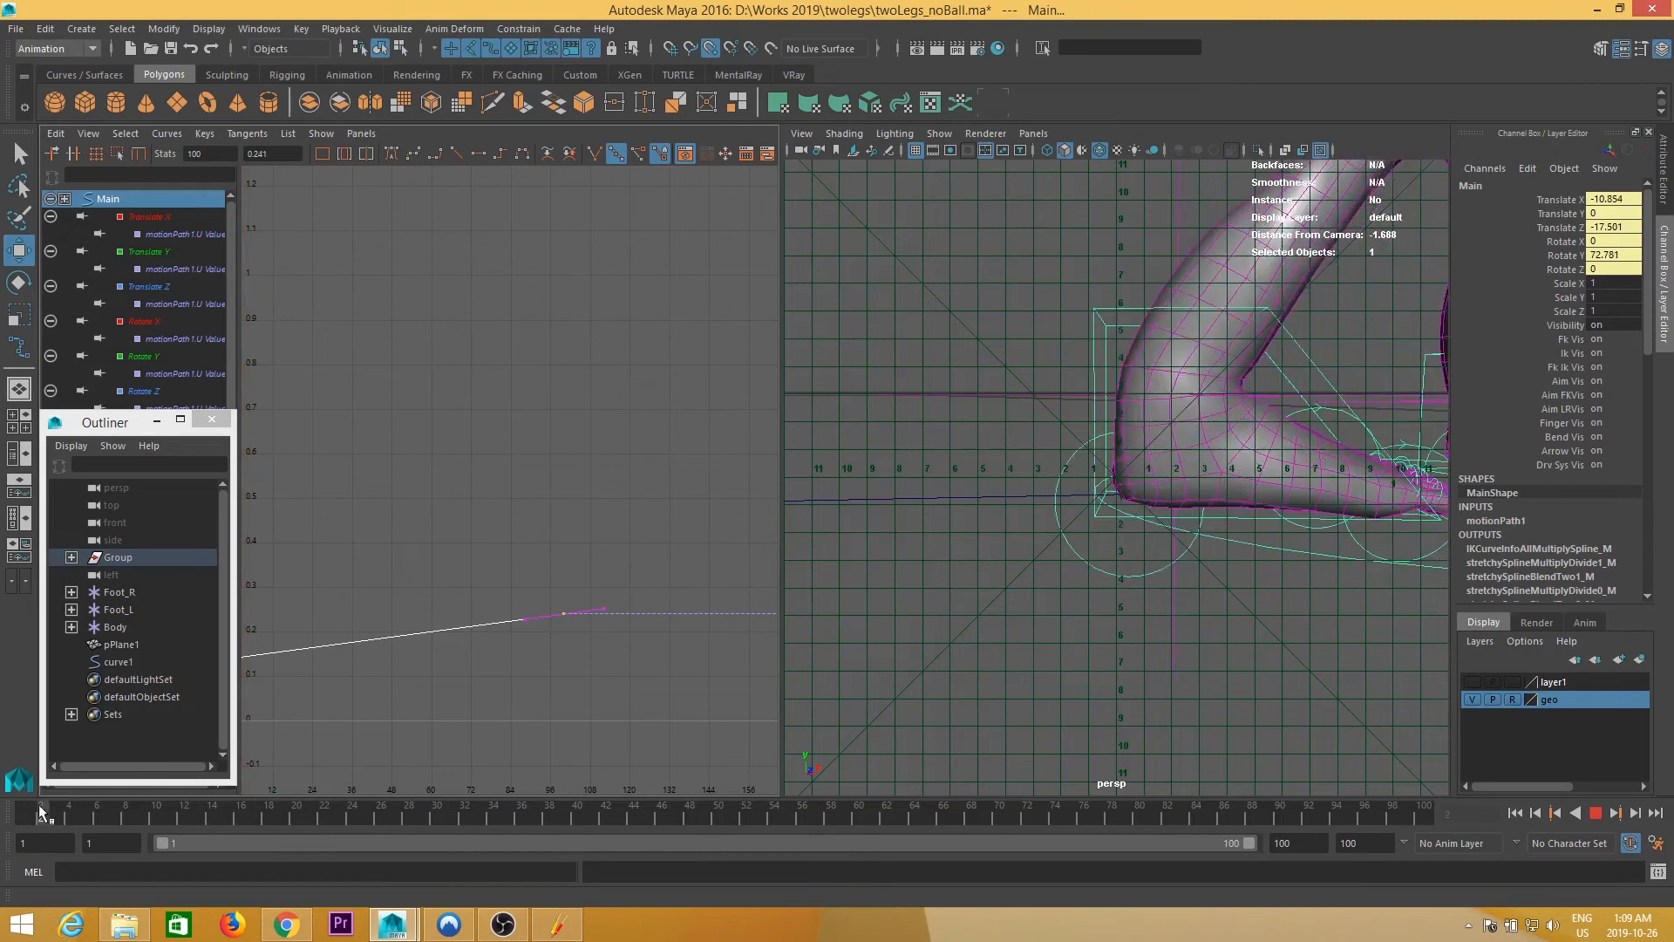
left_click(26, 818)
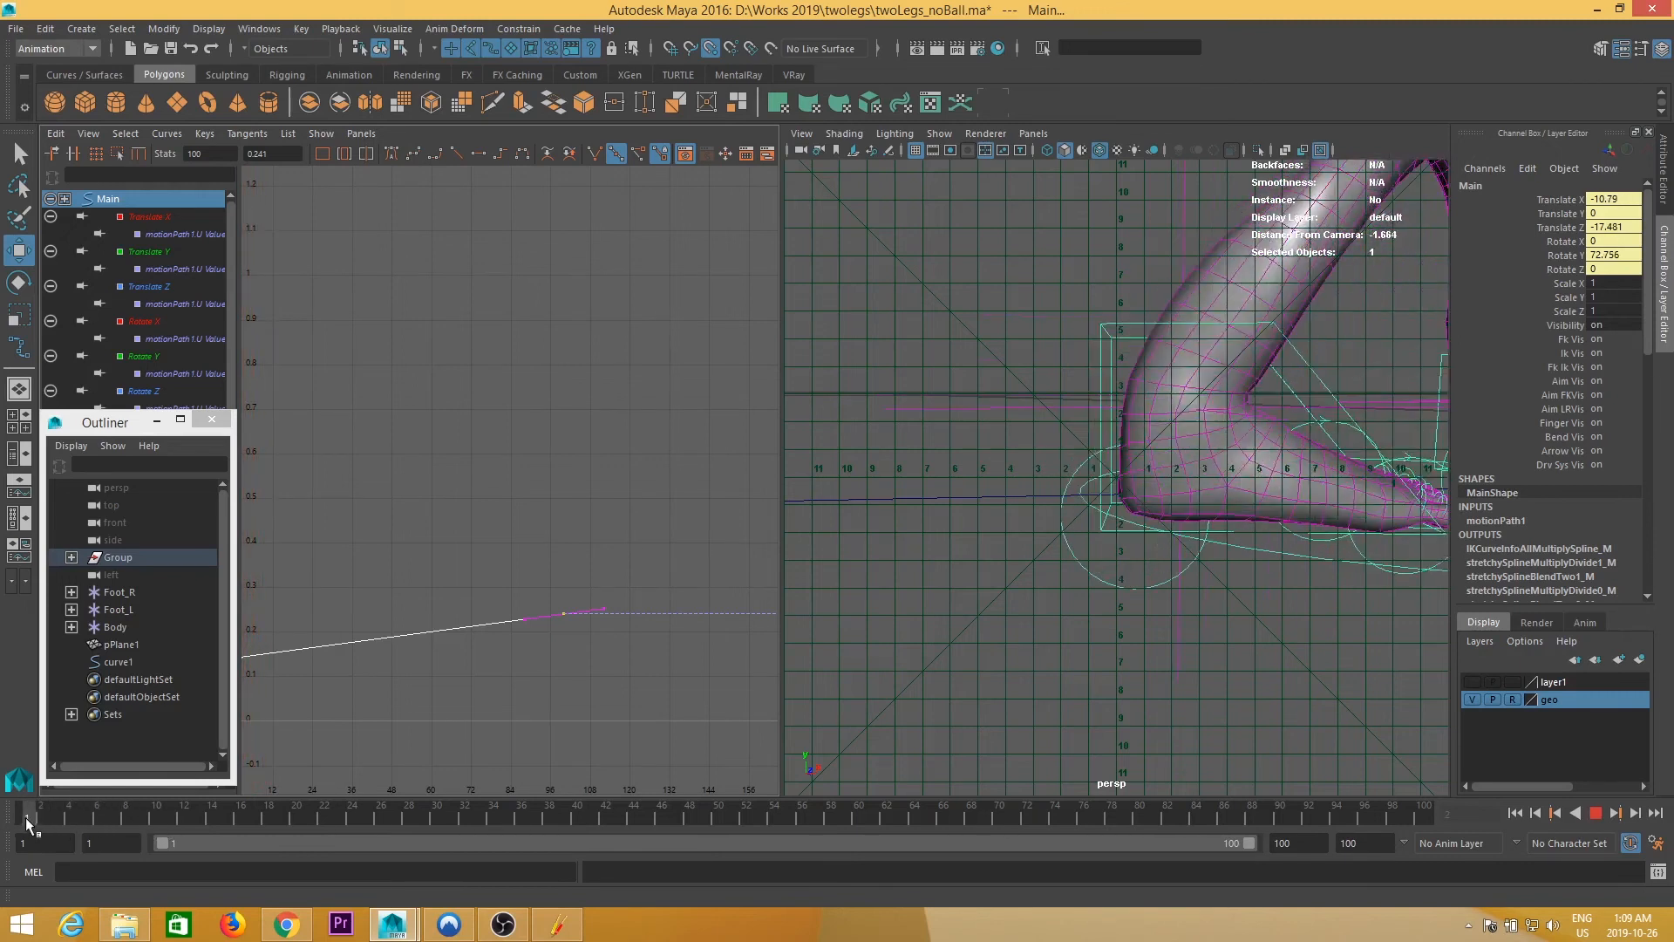
middle_click_drag(645, 615, 643, 430)
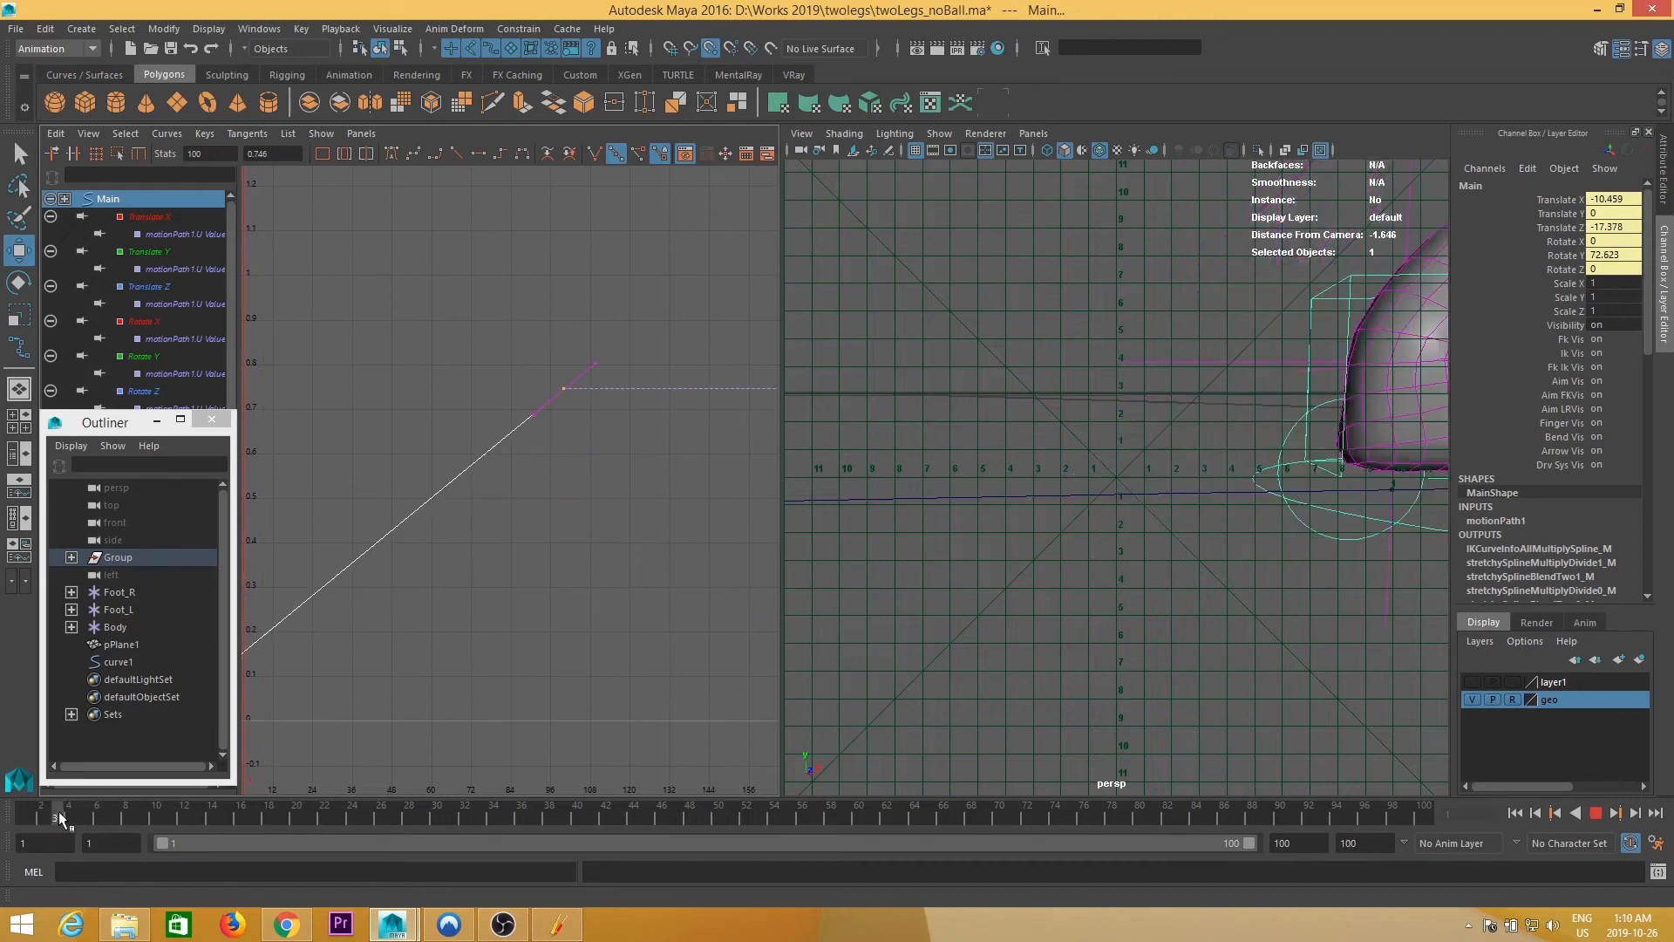
left_click(1034, 726)
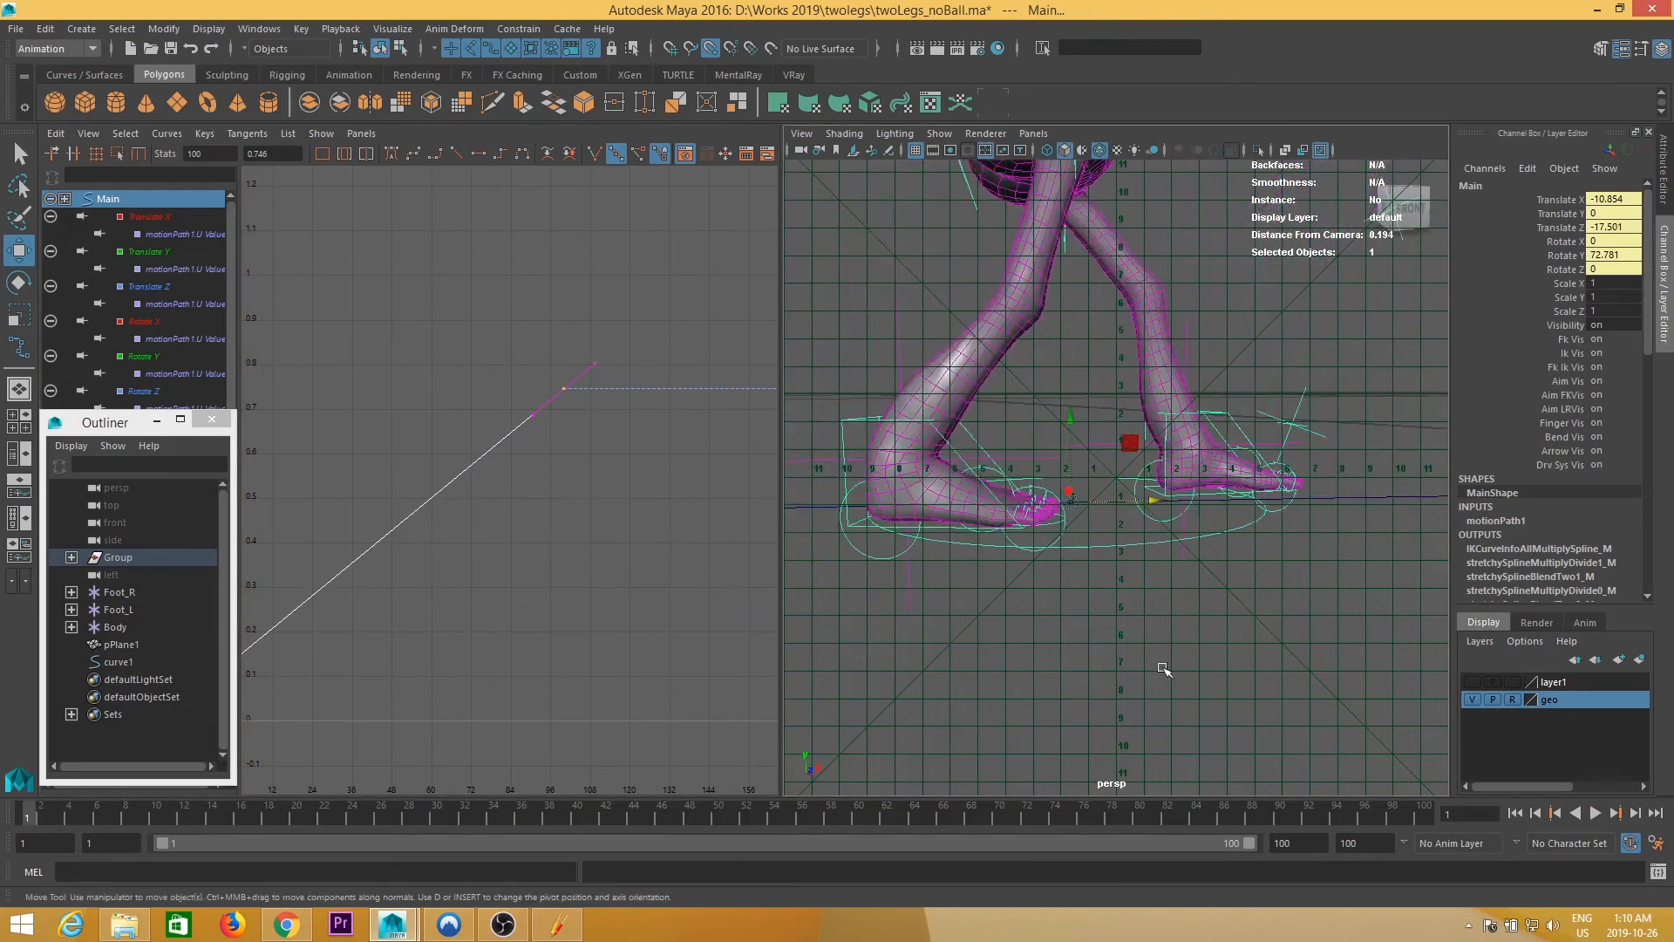
mouse_move(44, 809)
left_mouse_down()
mouse_move(133, 815)
mouse_move(22, 833)
mouse_move(143, 829)
mouse_move(46, 844)
mouse_move(22, 824)
left_mouse_up()
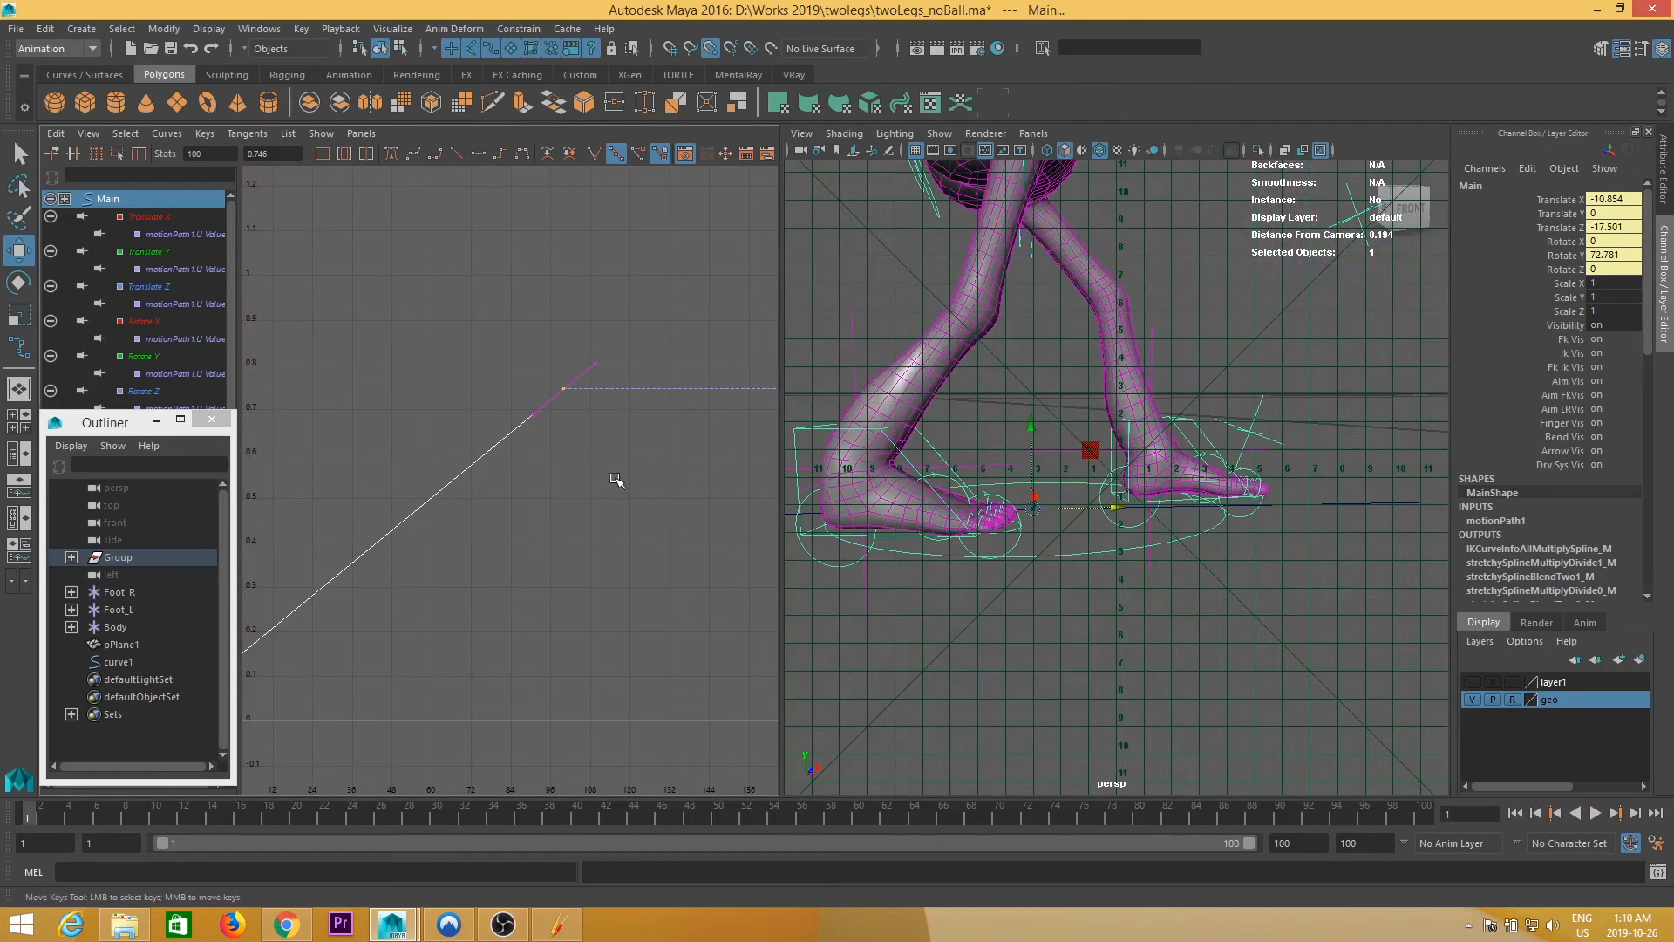
- Lower the curve's last key to 0.444 and line up the front foot's heel with the field chart's centre line at frame 1
middle_click_drag(634, 443, 629, 527)
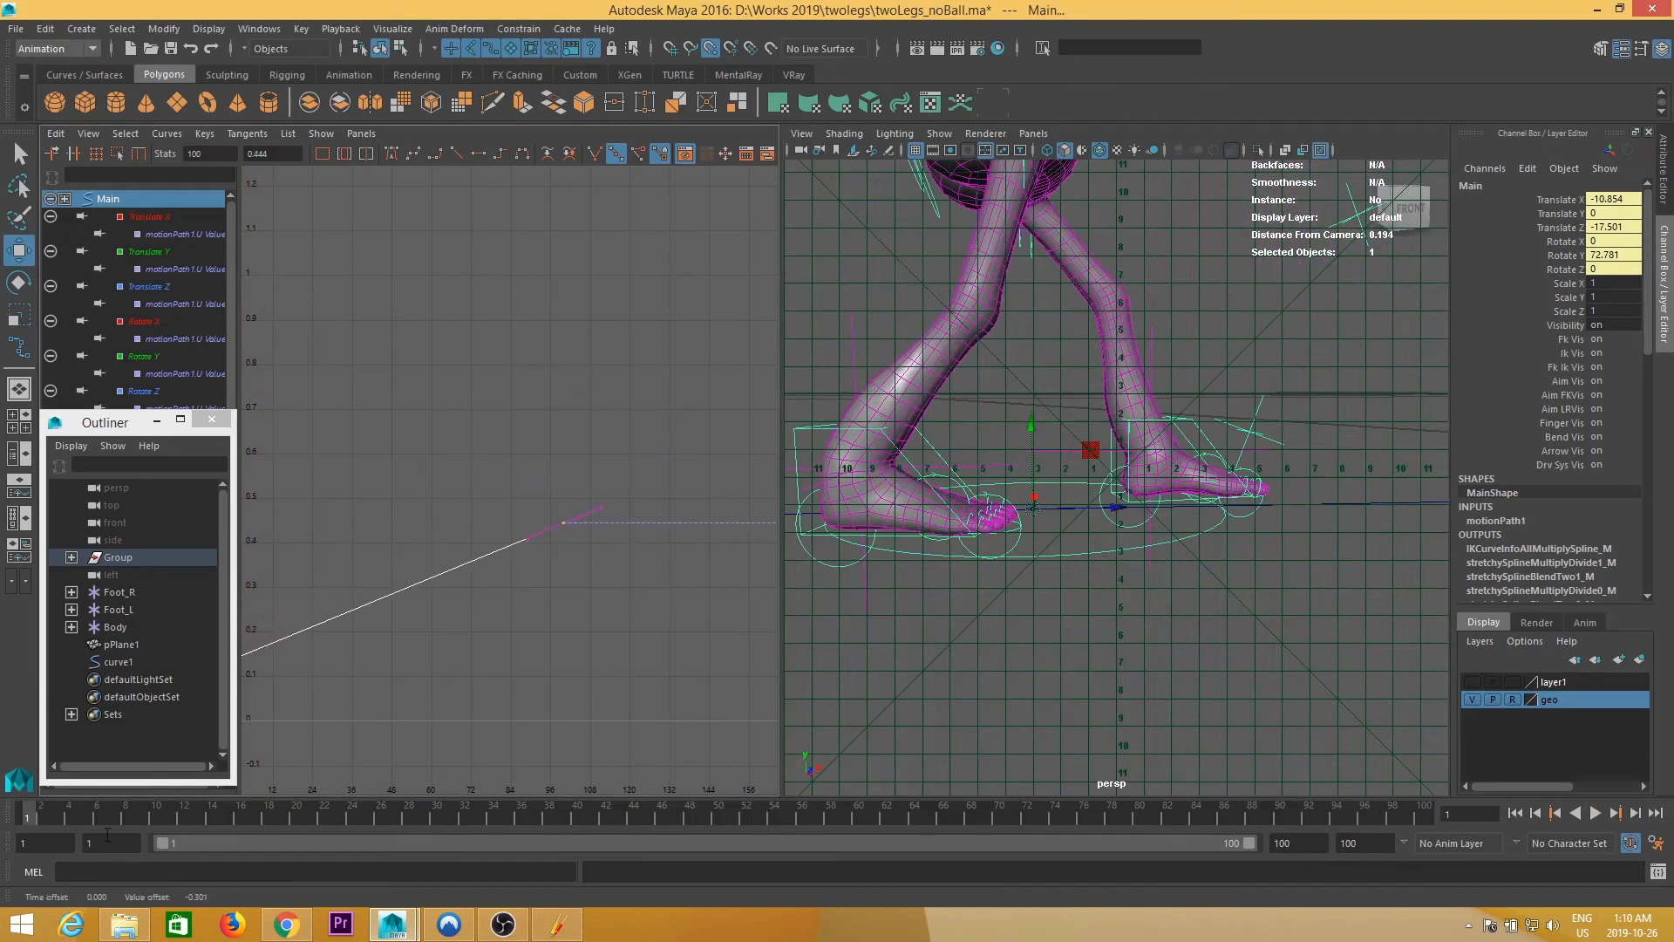
mouse_move(39, 811)
left_mouse_down()
mouse_move(61, 820)
mouse_move(2, 823)
left_mouse_up()
right_click_drag(1139, 527, 1227, 568, "alt")
mouse_move(1228, 569)
middle_mouse_down("alt")
mouse_move(1197, 549)
mouse_move(1214, 553)
middle_mouse_up("alt")
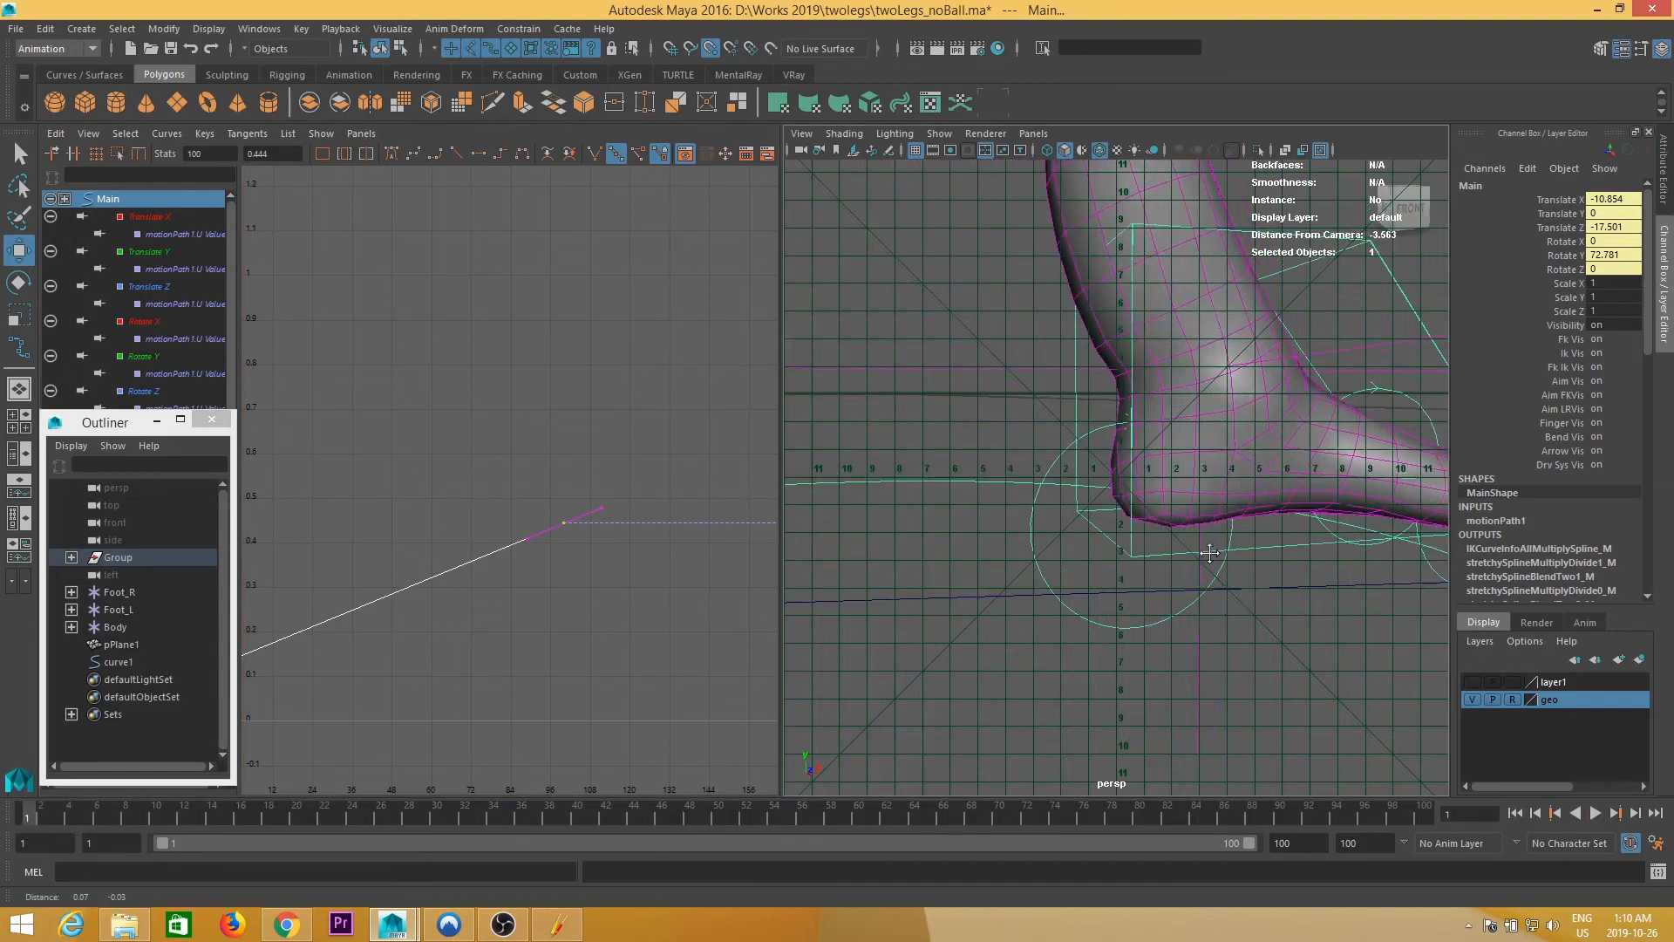
- Lower the curve's last key further to 0.378, comparing the front heel's position between frames 1 and 2
left_click(635, 641)
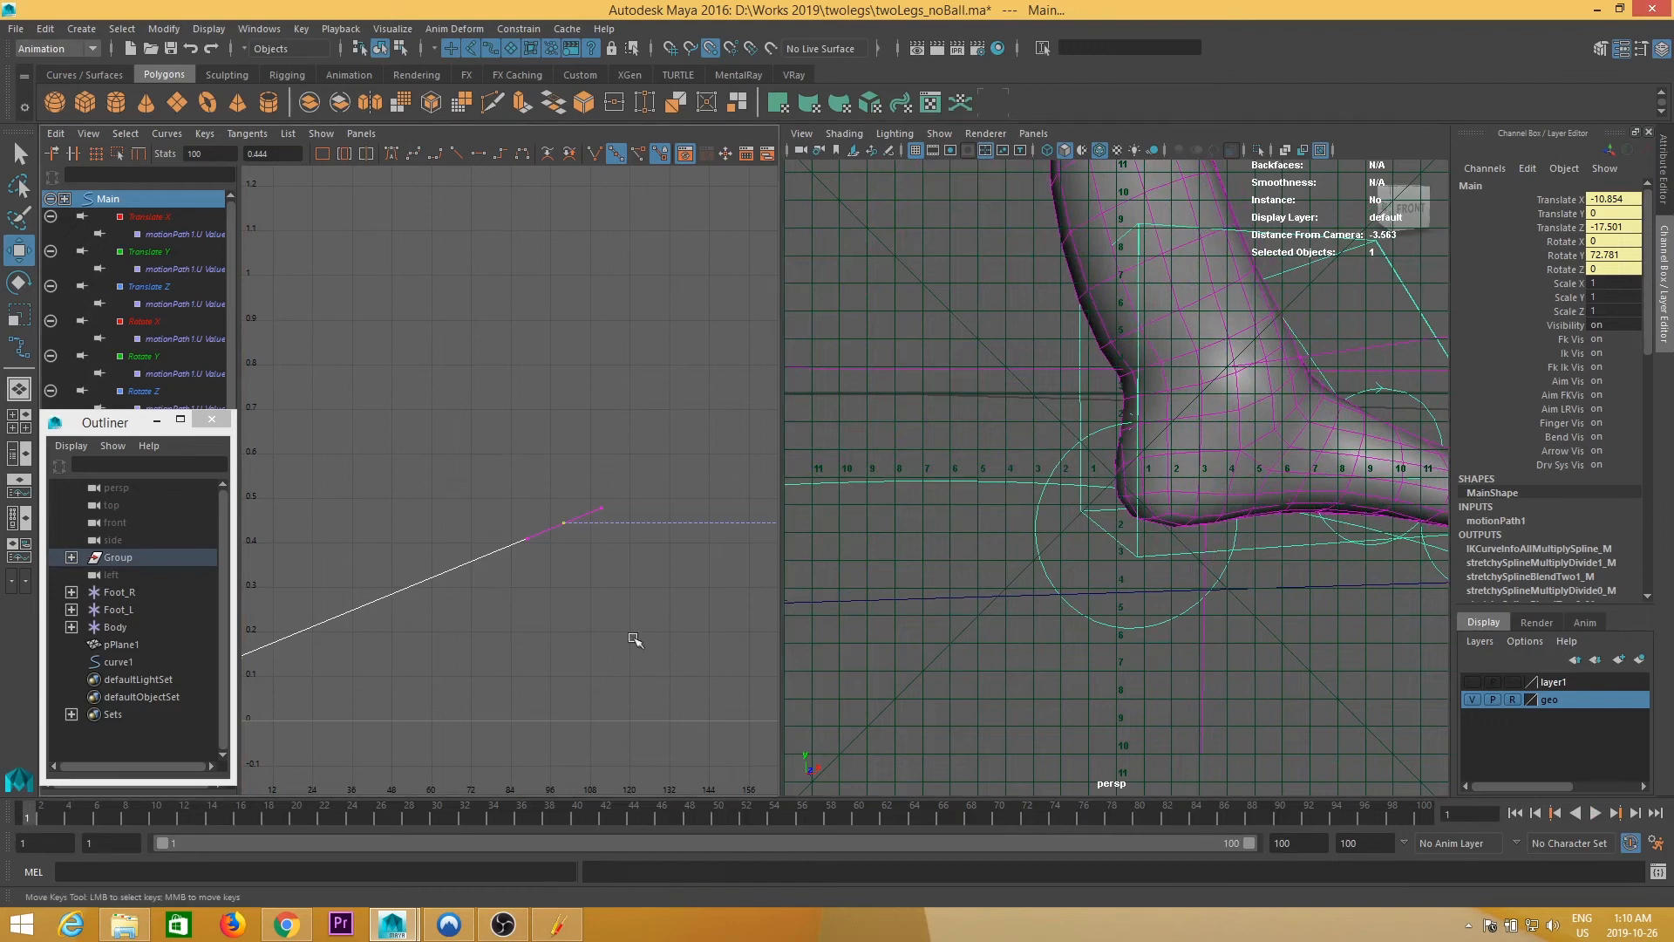
left_click(38, 817)
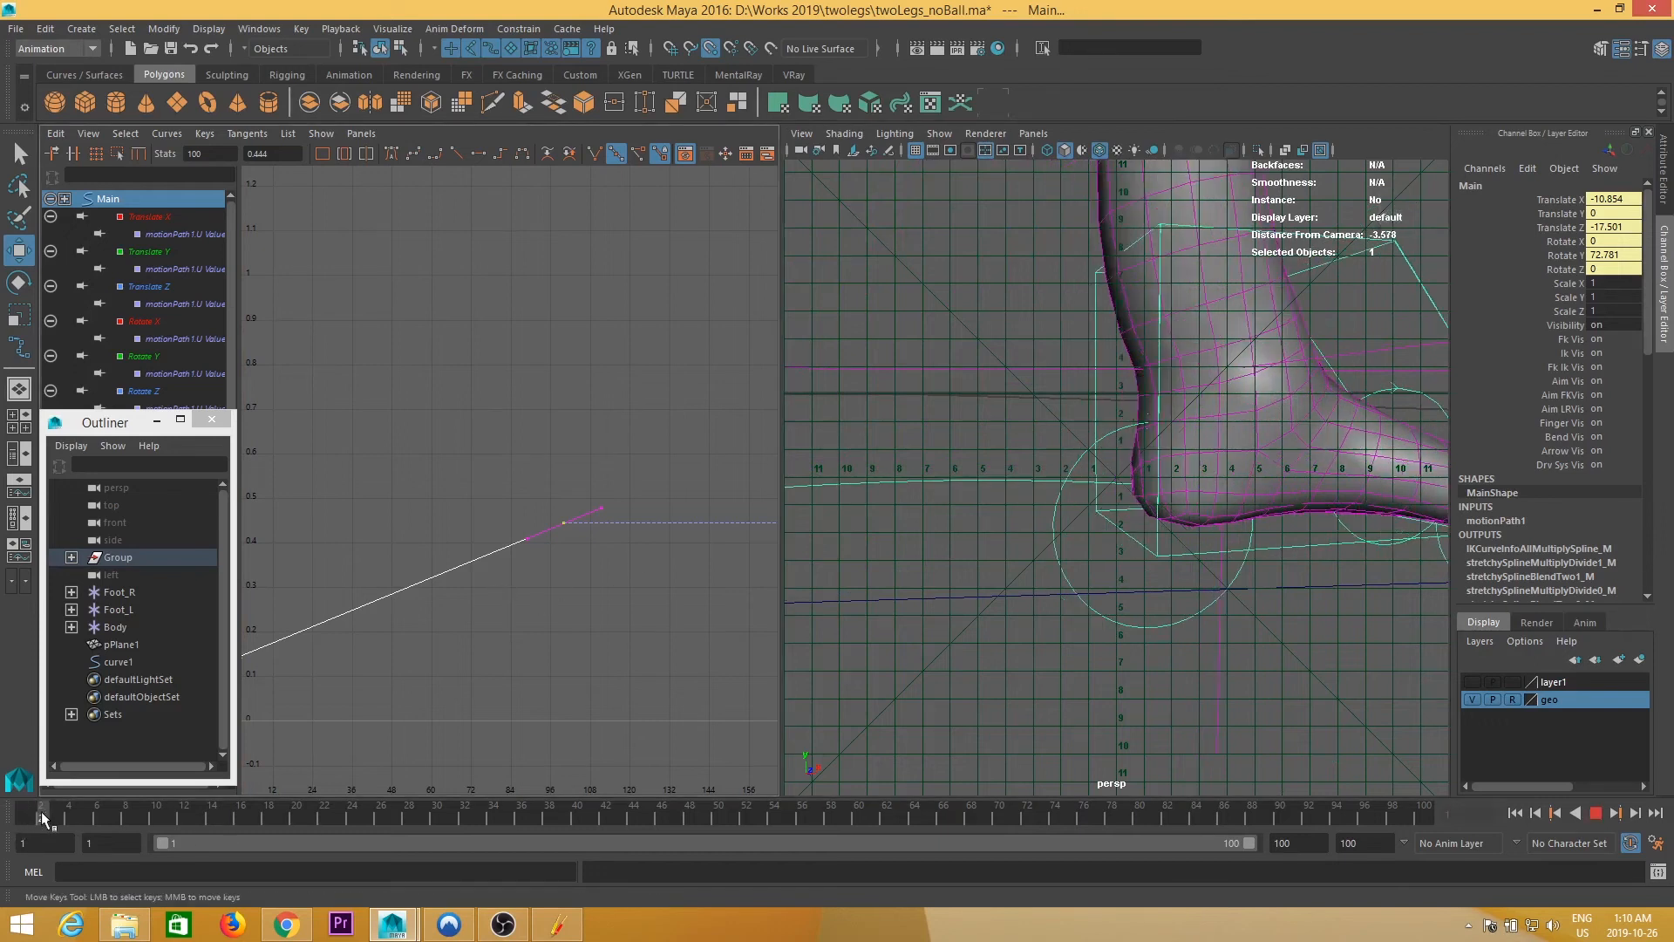
middle_click_drag(691, 552, 703, 579)
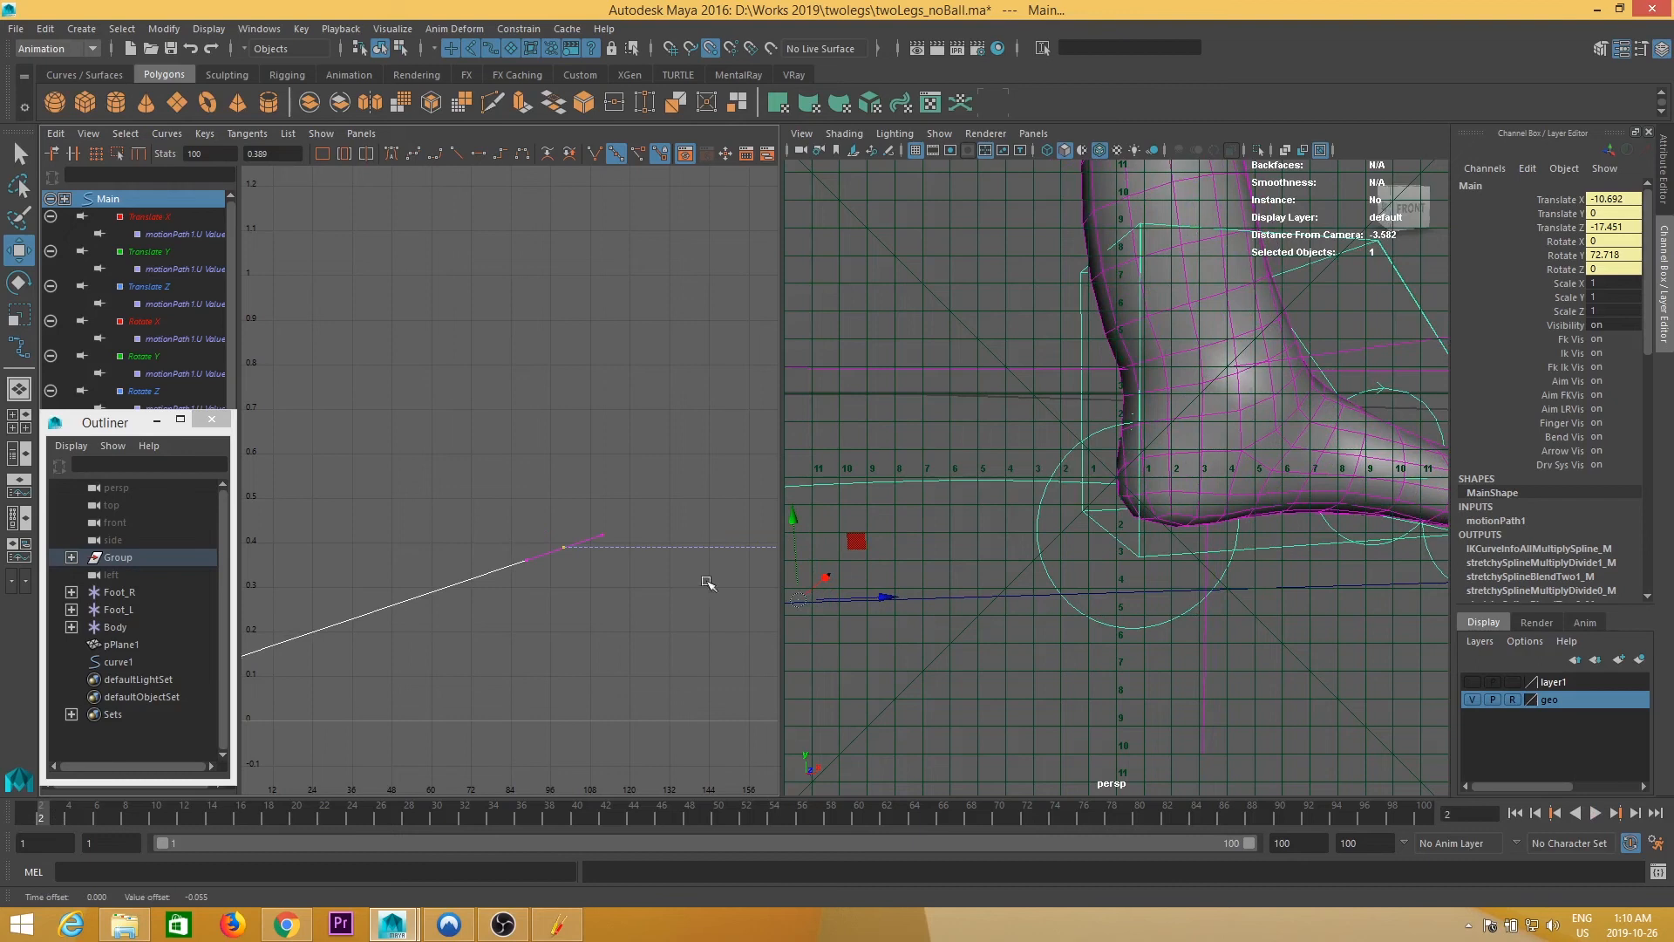
mouse_move(43, 816)
left_mouse_down()
mouse_move(312, 820)
mouse_move(23, 834)
mouse_move(39, 834)
left_mouse_up()
middle_click_drag(558, 571, 561, 592, "shift")
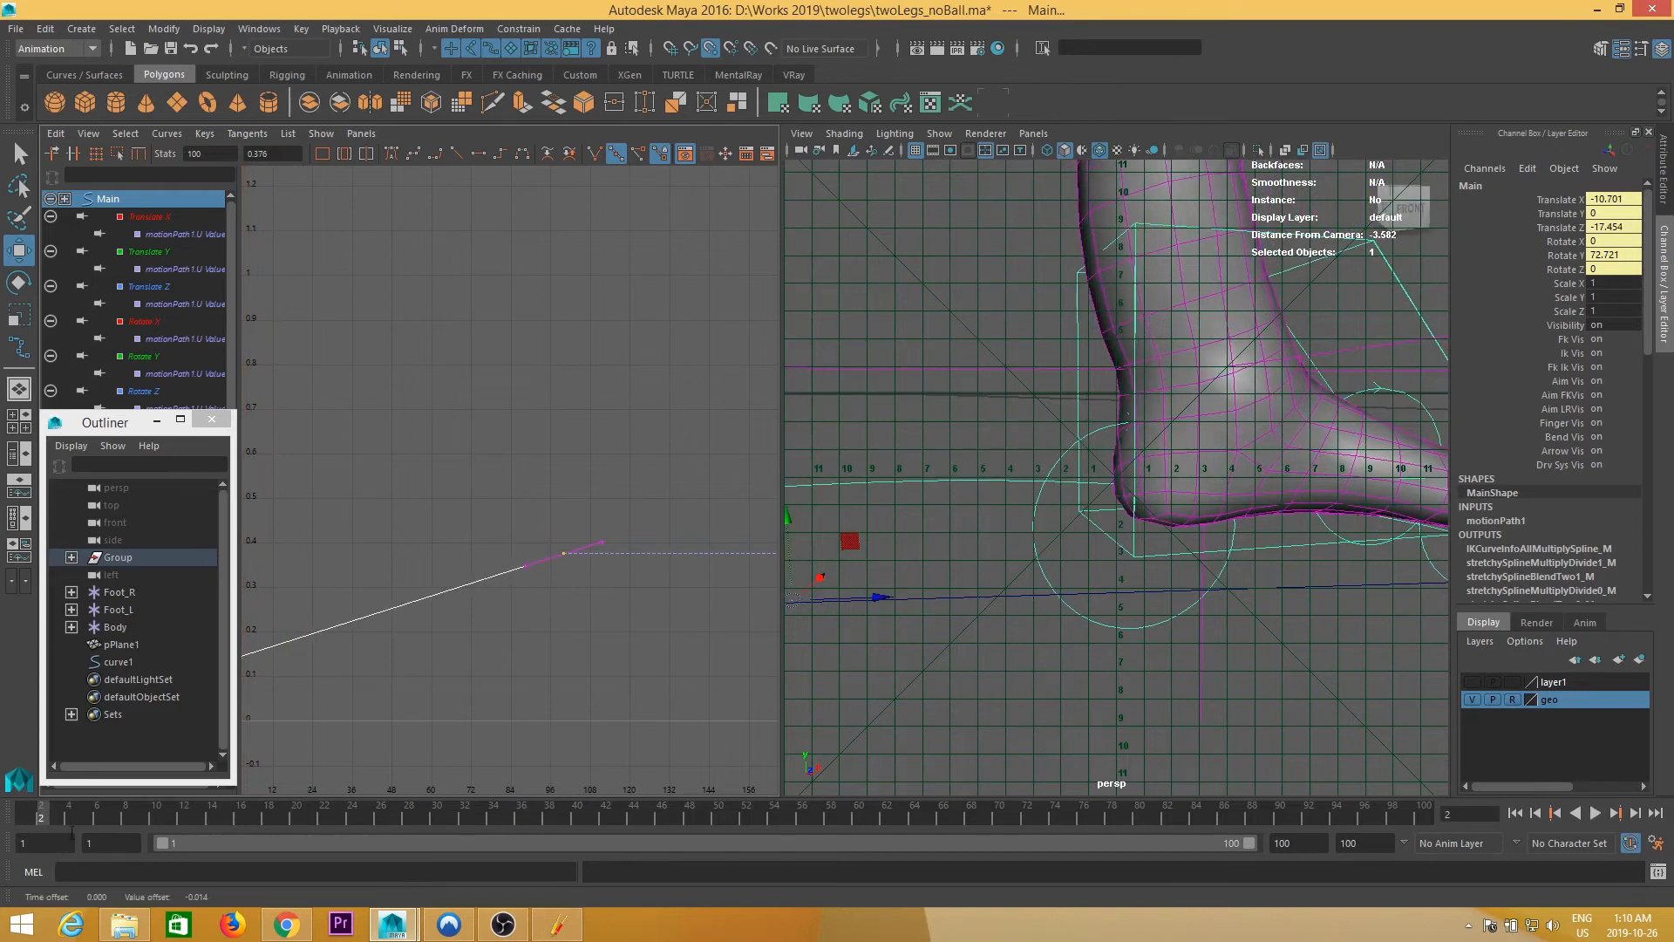
- Try the curve's last key at 0.397, compare the heel at frames 1 and 2, and undo the key change
left_click_drag(39, 819, 27, 820)
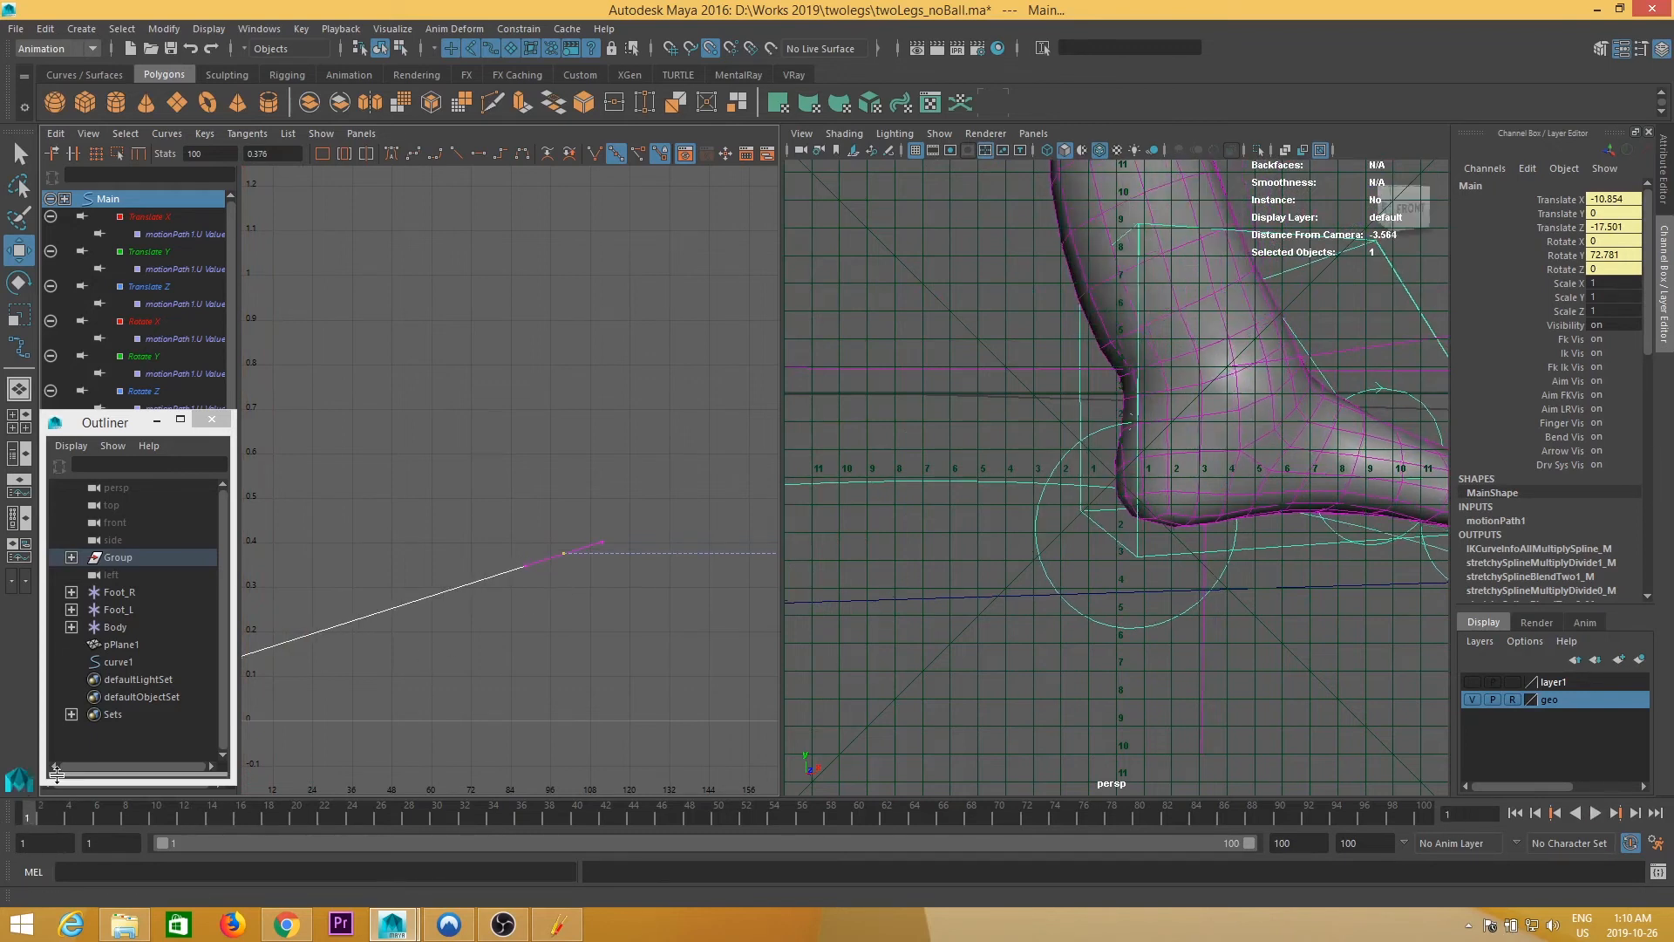
mouse_move(34, 809)
left_mouse_down()
mouse_move(118, 814)
mouse_move(26, 814)
left_mouse_up()
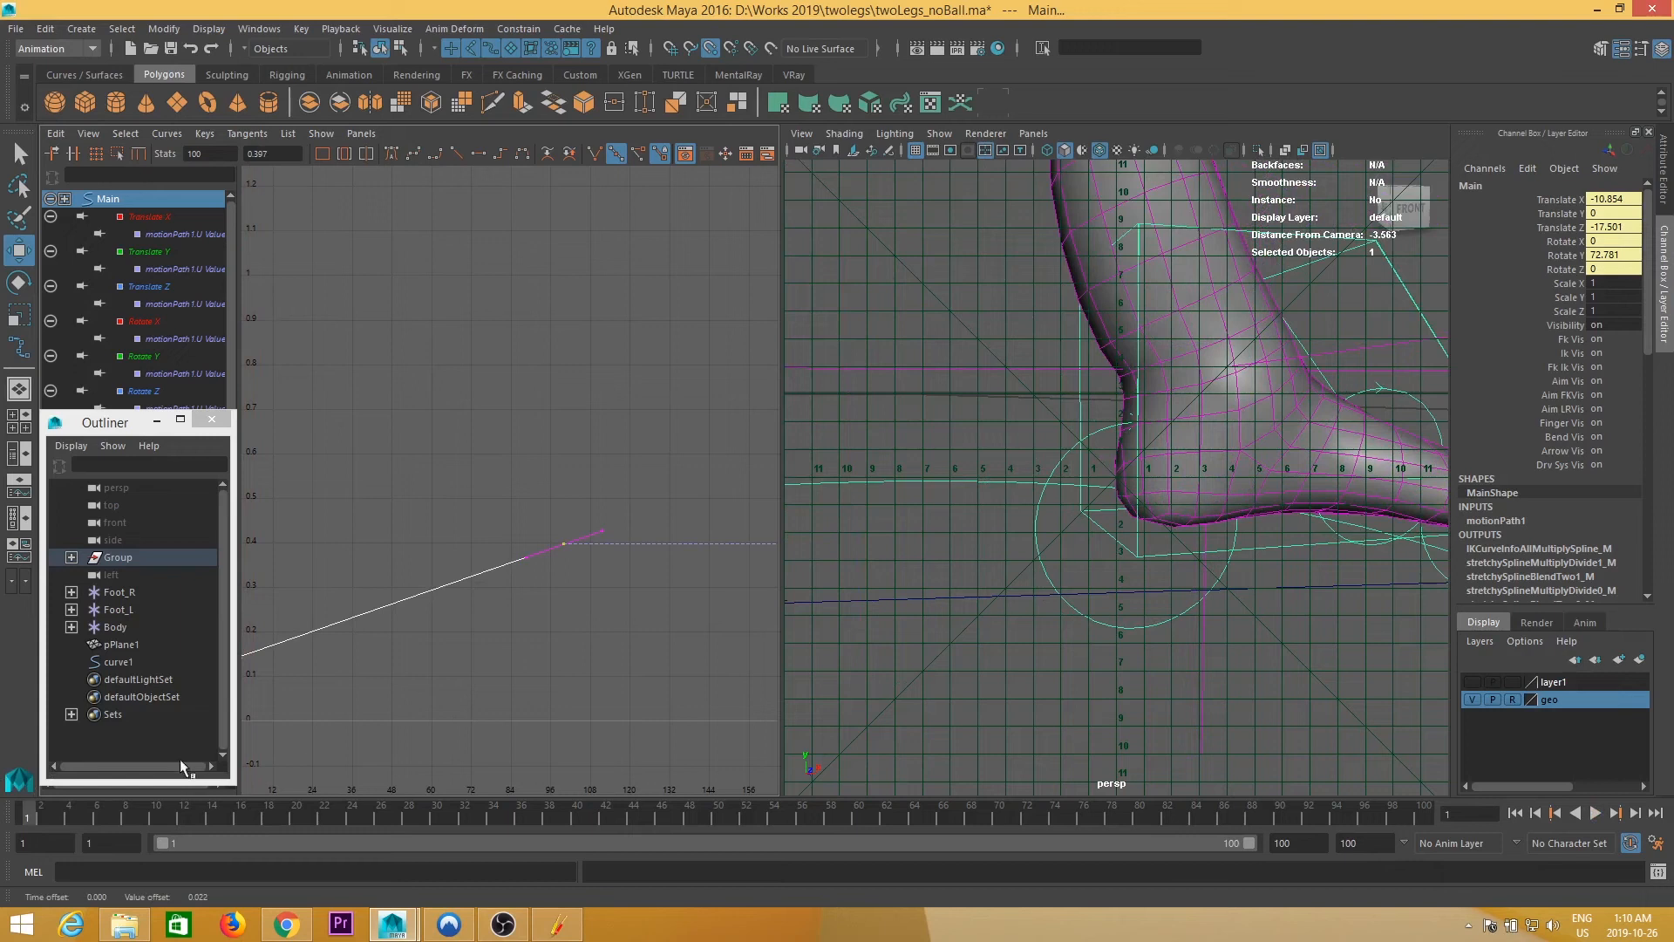
mouse_move(43, 819)
left_mouse_down()
mouse_move(157, 816)
mouse_move(26, 816)
left_mouse_up()
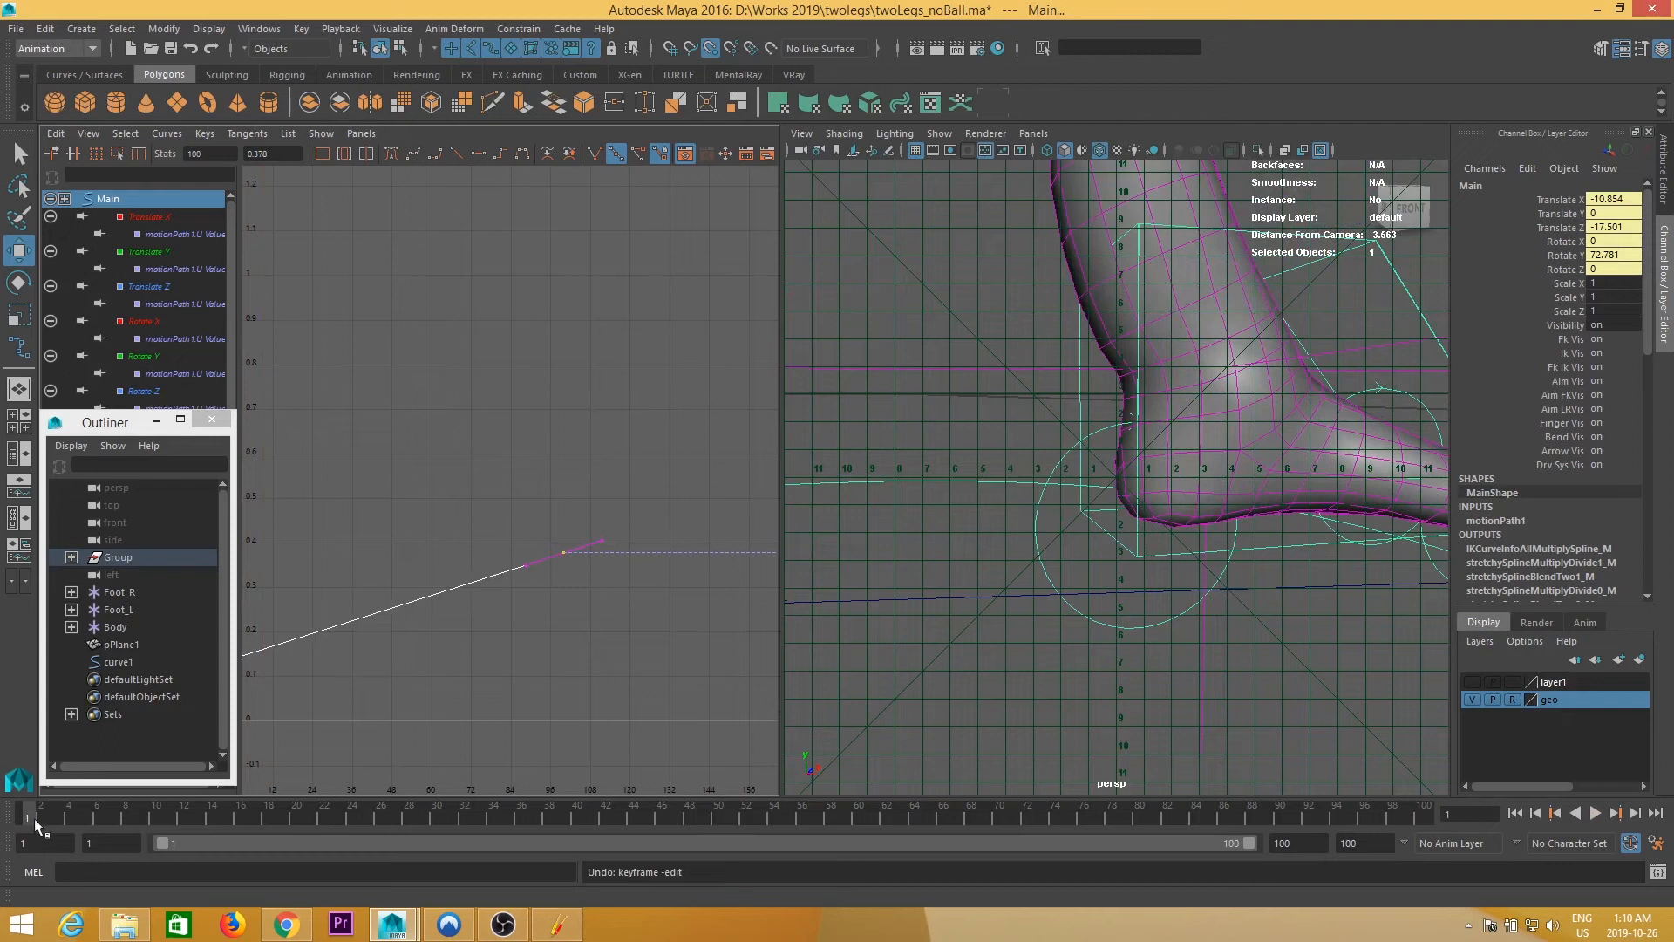
- Fine-tune the curve's last key to 0.385, scrub through the first frames and return to frame 1
key("alt+v")
key("alt+v")
middle_click_drag(617, 650, 620, 654)
left_click_drag(150, 810, 26, 817)
- Turn off the field chart overlay and bring the whole rig and its motion path into sight
right_click_drag(1099, 620, 1065, 572, "alt")
left_click_drag(1064, 572, 1238, 616, "alt")
right_click_drag(1237, 617, 1191, 650, "alt")
middle_click_drag(1191, 650, 1175, 633, "alt")
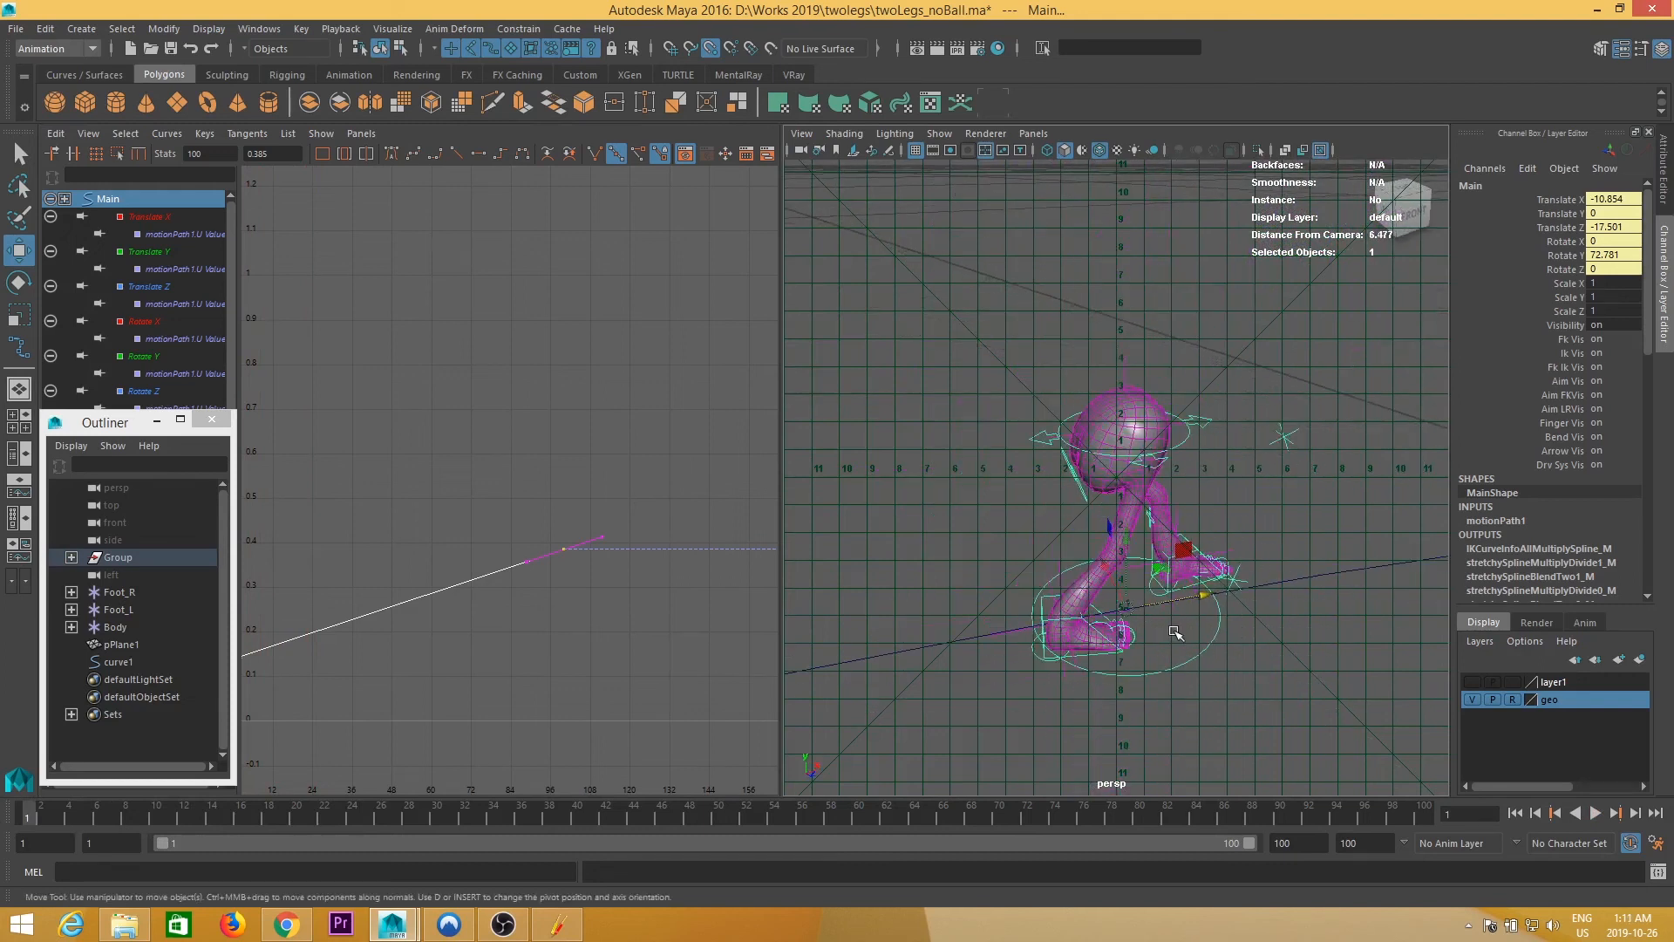
left_click_drag(1182, 616, 1073, 639)
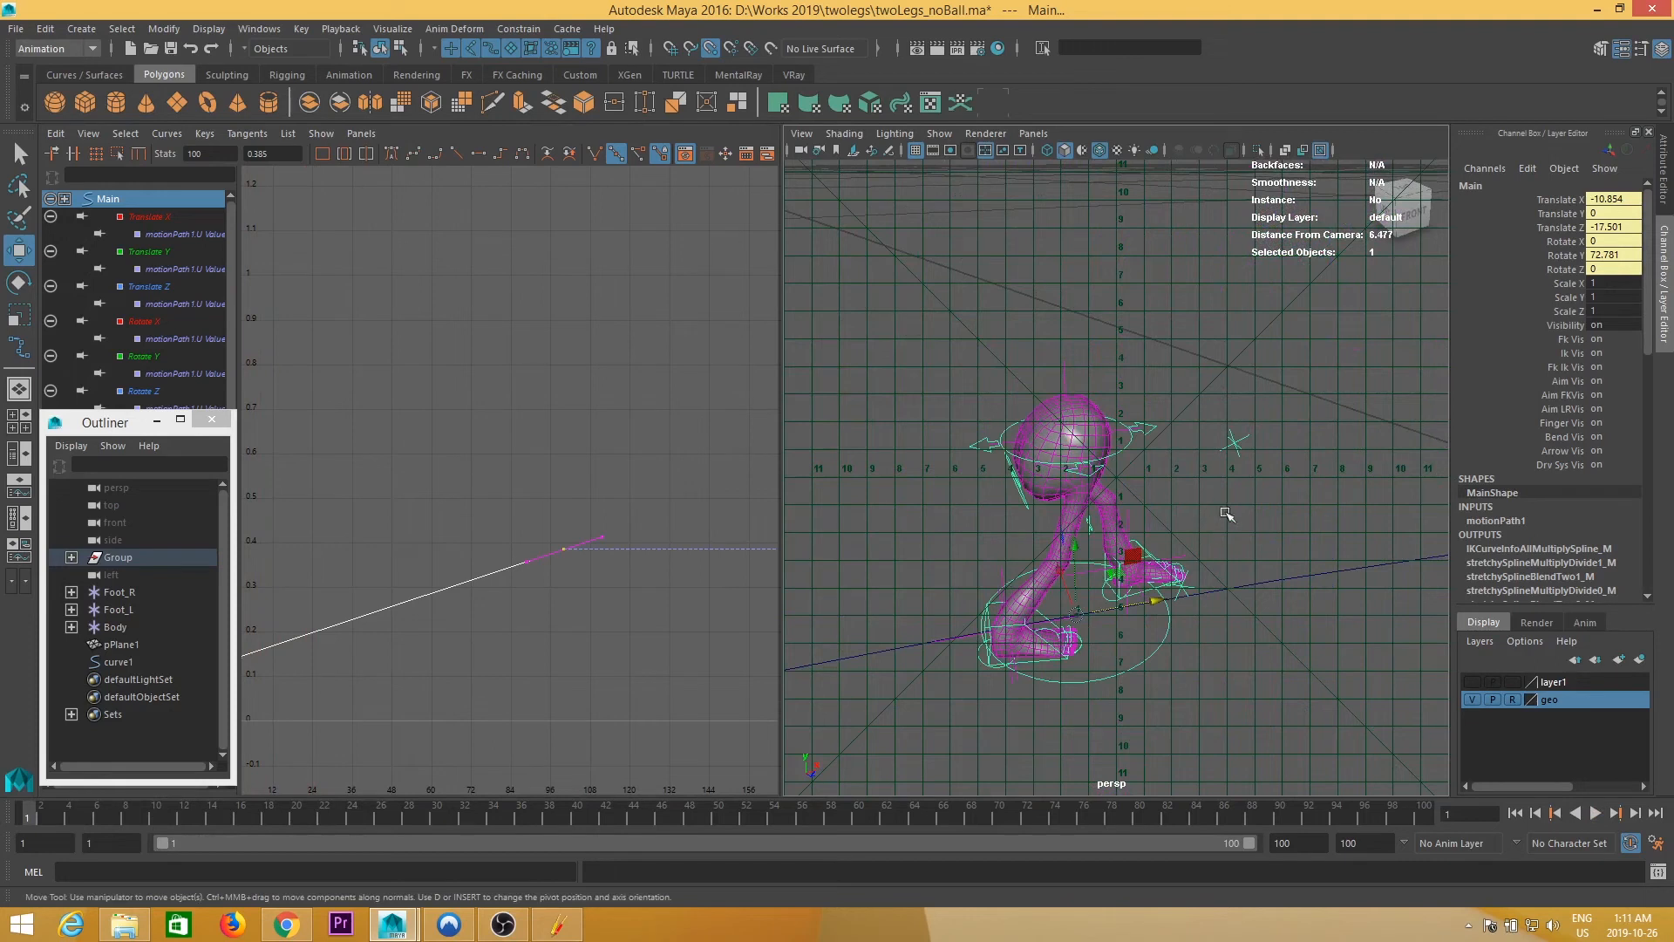
left_click(985, 150)
right_click_drag(1254, 503, 1178, 505, "alt")
left_click_drag(1178, 505, 1167, 572, "alt")
right_click_drag(1166, 572, 1169, 569, "alt")
left_click_drag(1168, 569, 1002, 628, "alt")
- Play the walk along the path to check the adjusted speed, and stop the playback
left_click(1595, 812)
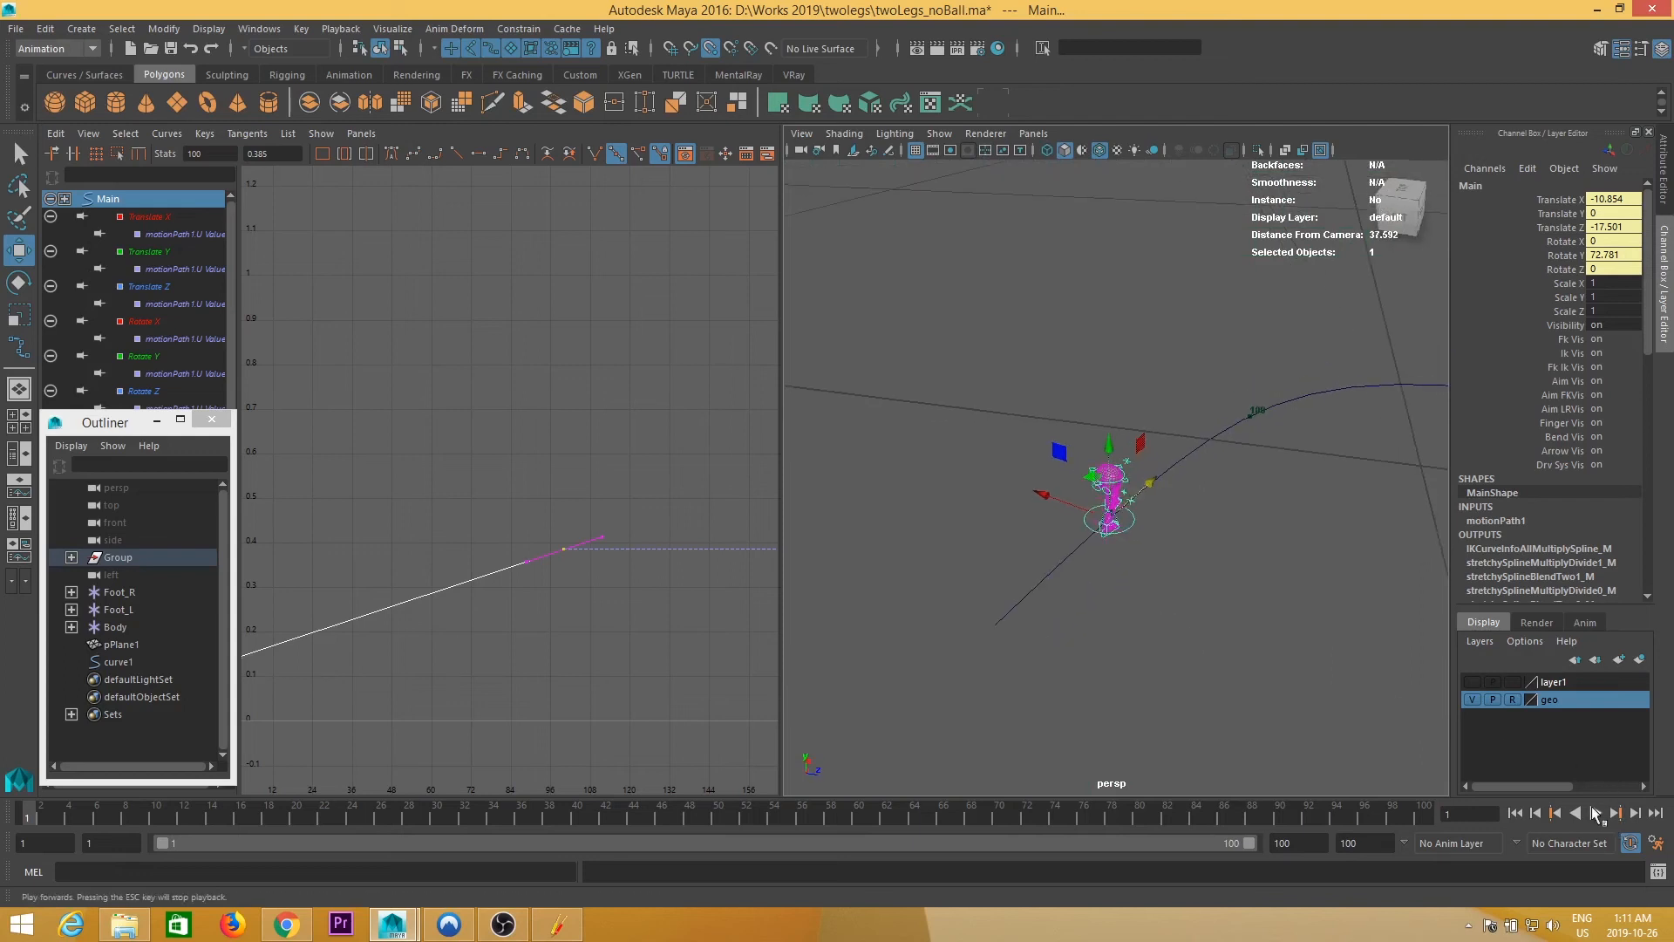
right_click_drag(1359, 635, 1313, 682, "alt")
left_click_drag(1313, 682, 1273, 645, "alt")
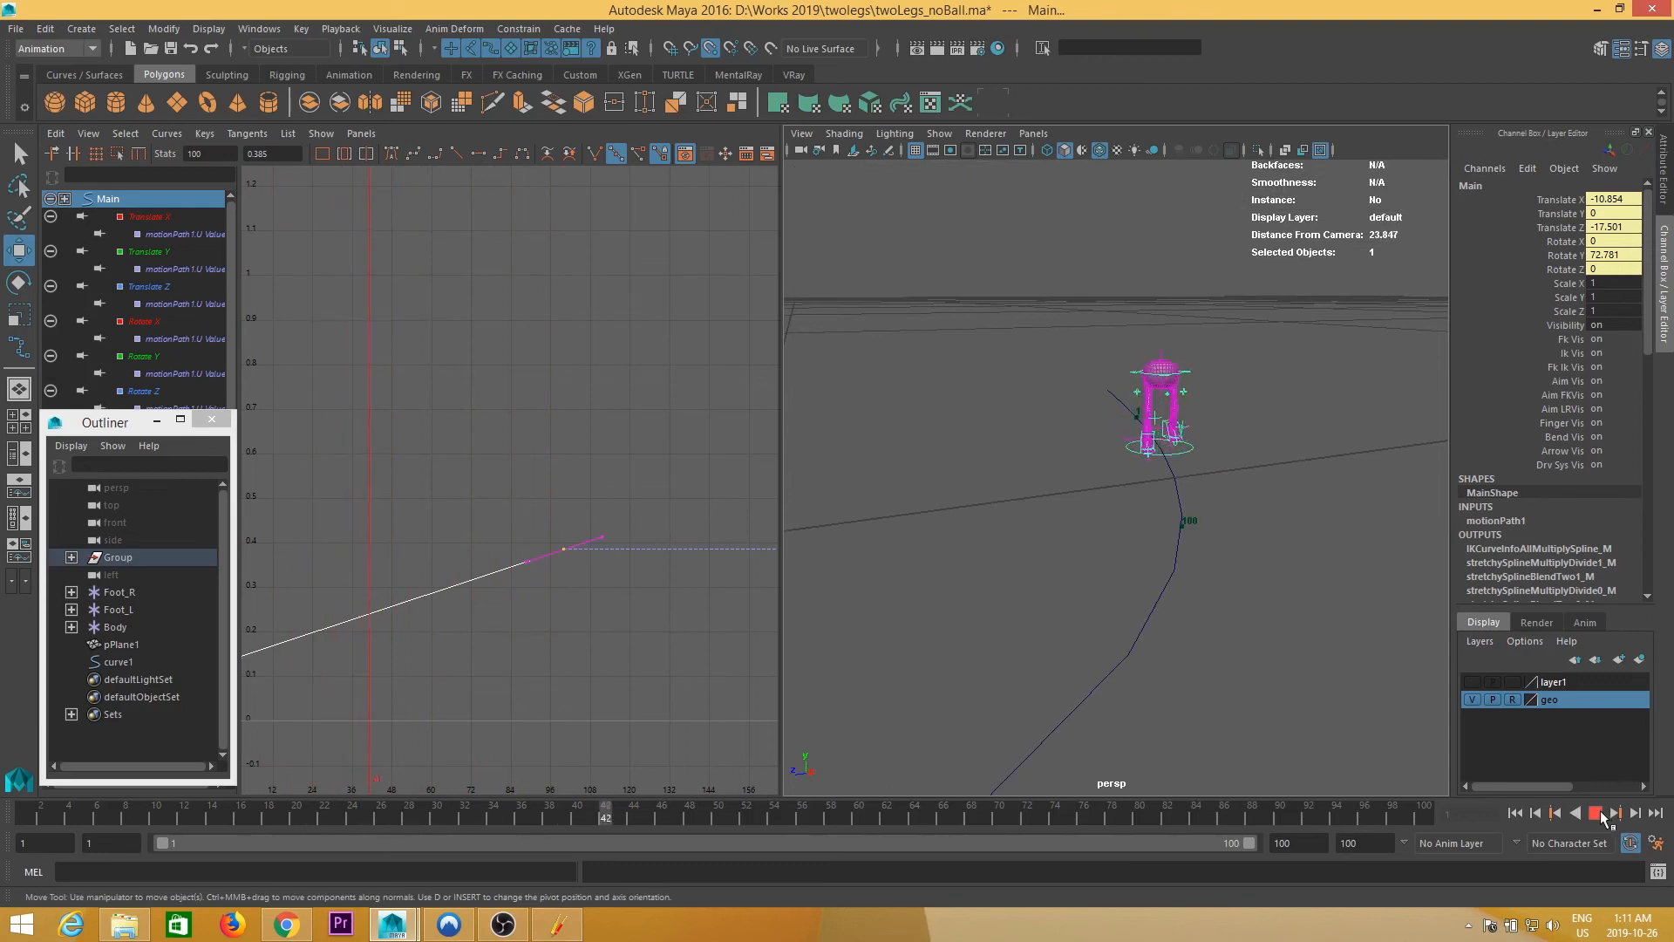
left_click(1594, 813)
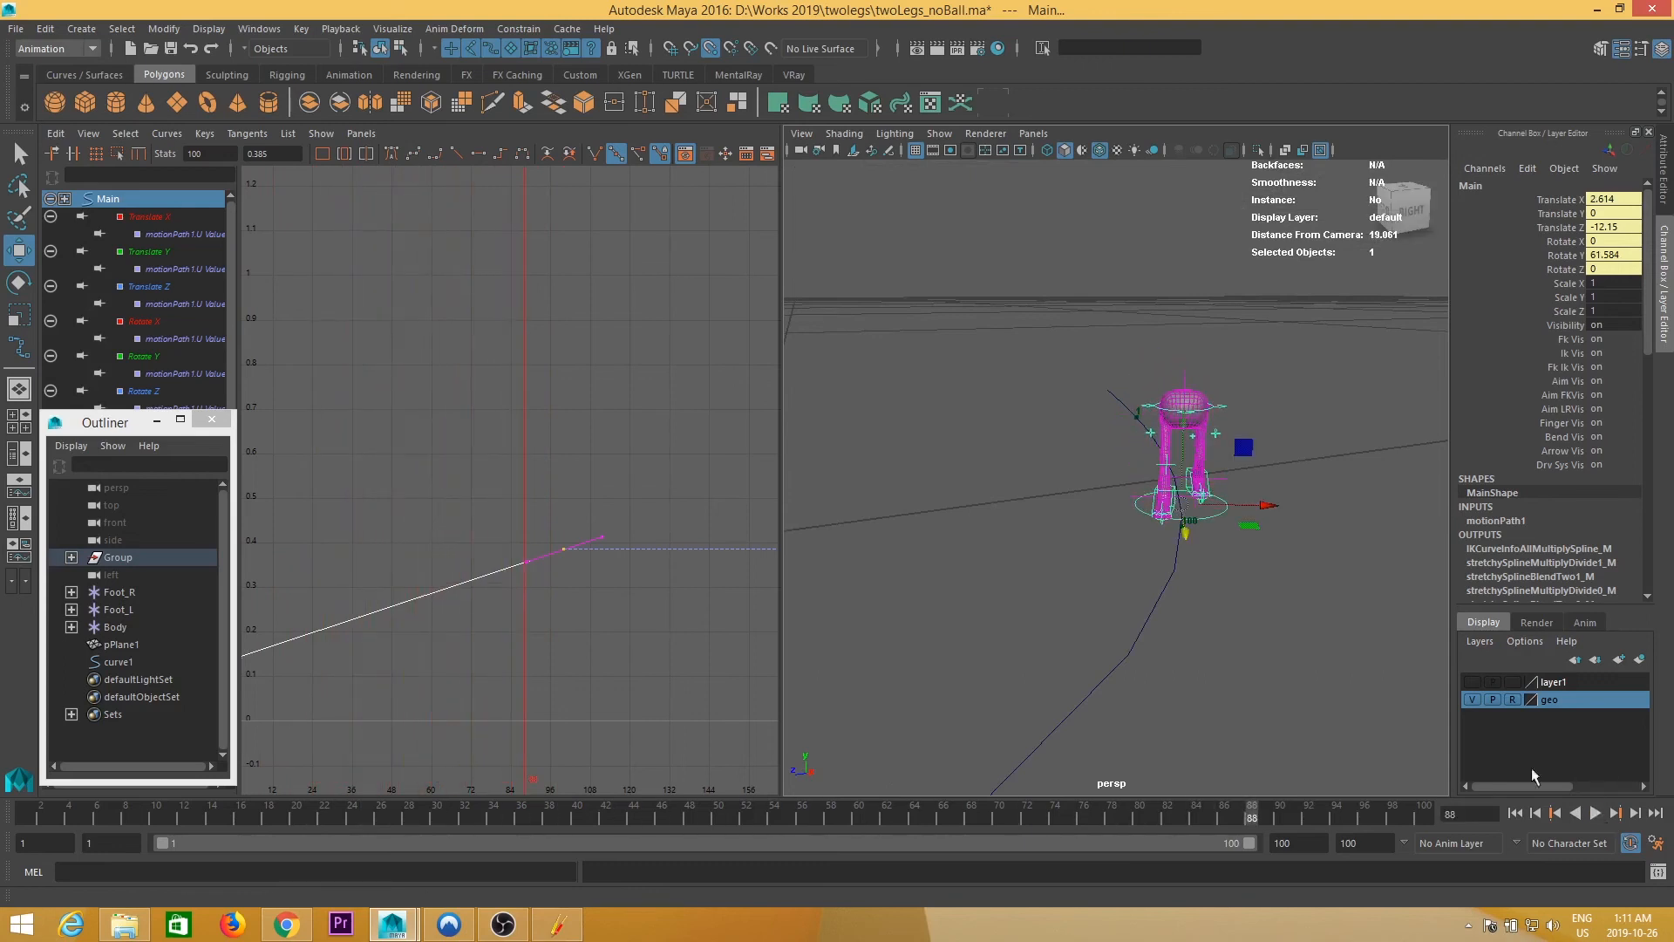
- Return to frame 1, select the Foot_R, Foot_L and Body locators, and play the animation to see them follow the rig
key("alt+shift+v")
left_click_drag(1159, 602, 1308, 571, "alt")
right_click_drag(1012, 610, 1095, 620, "alt")
middle_click_drag(955, 636, 1367, 567, "alt")
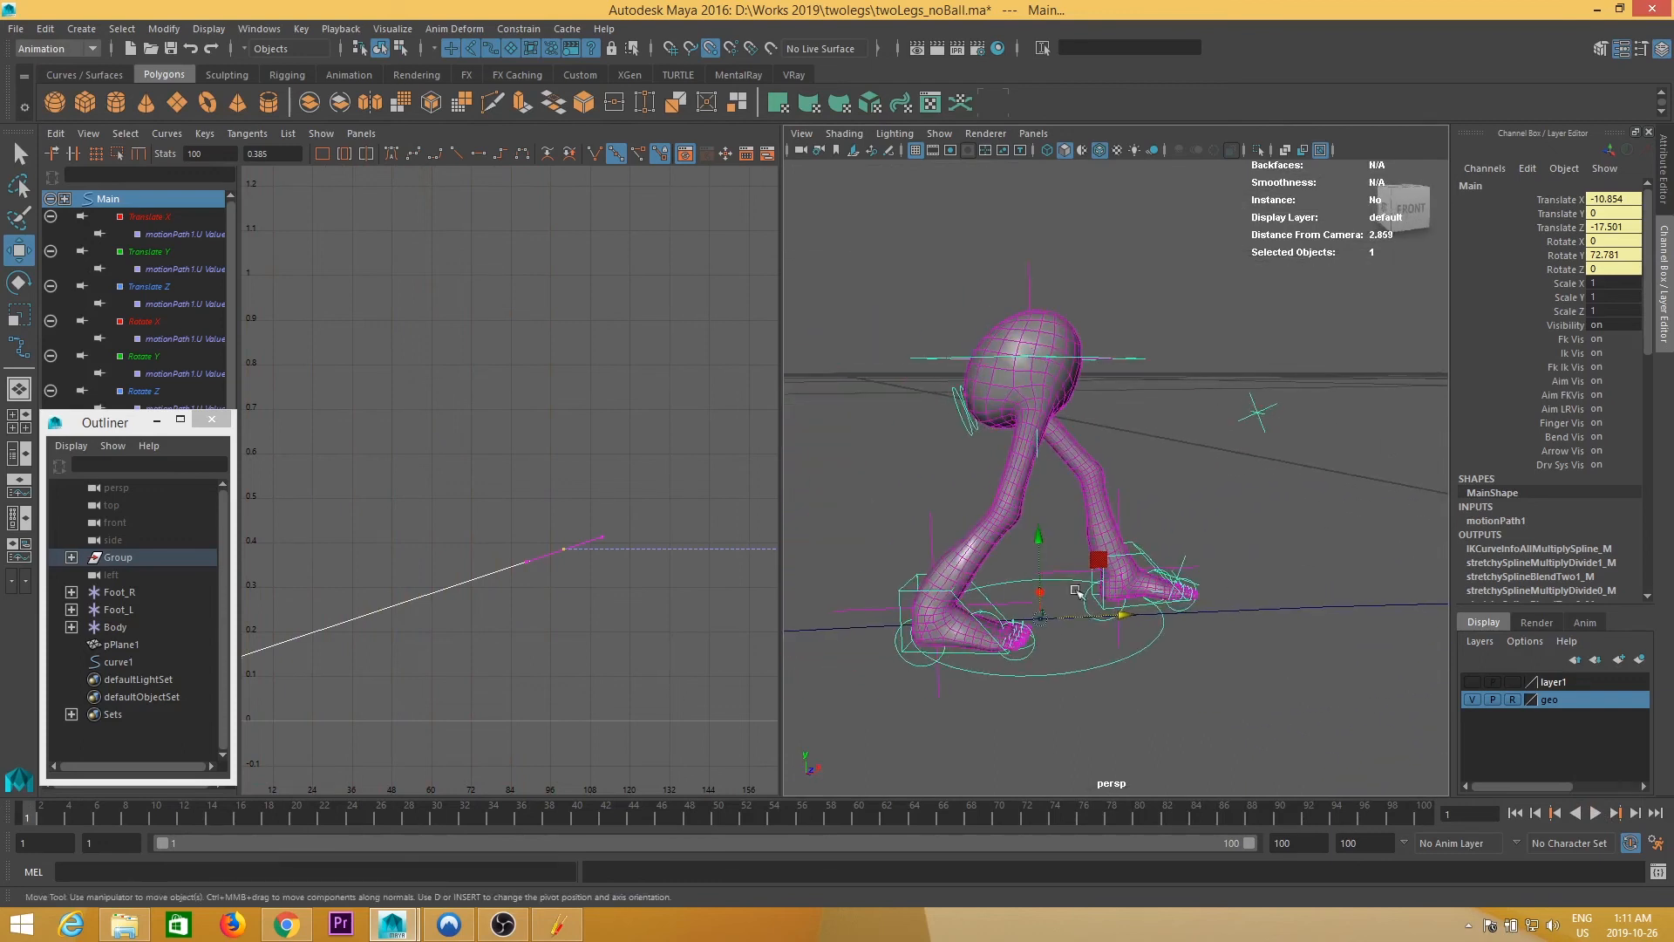
left_click(117, 593)
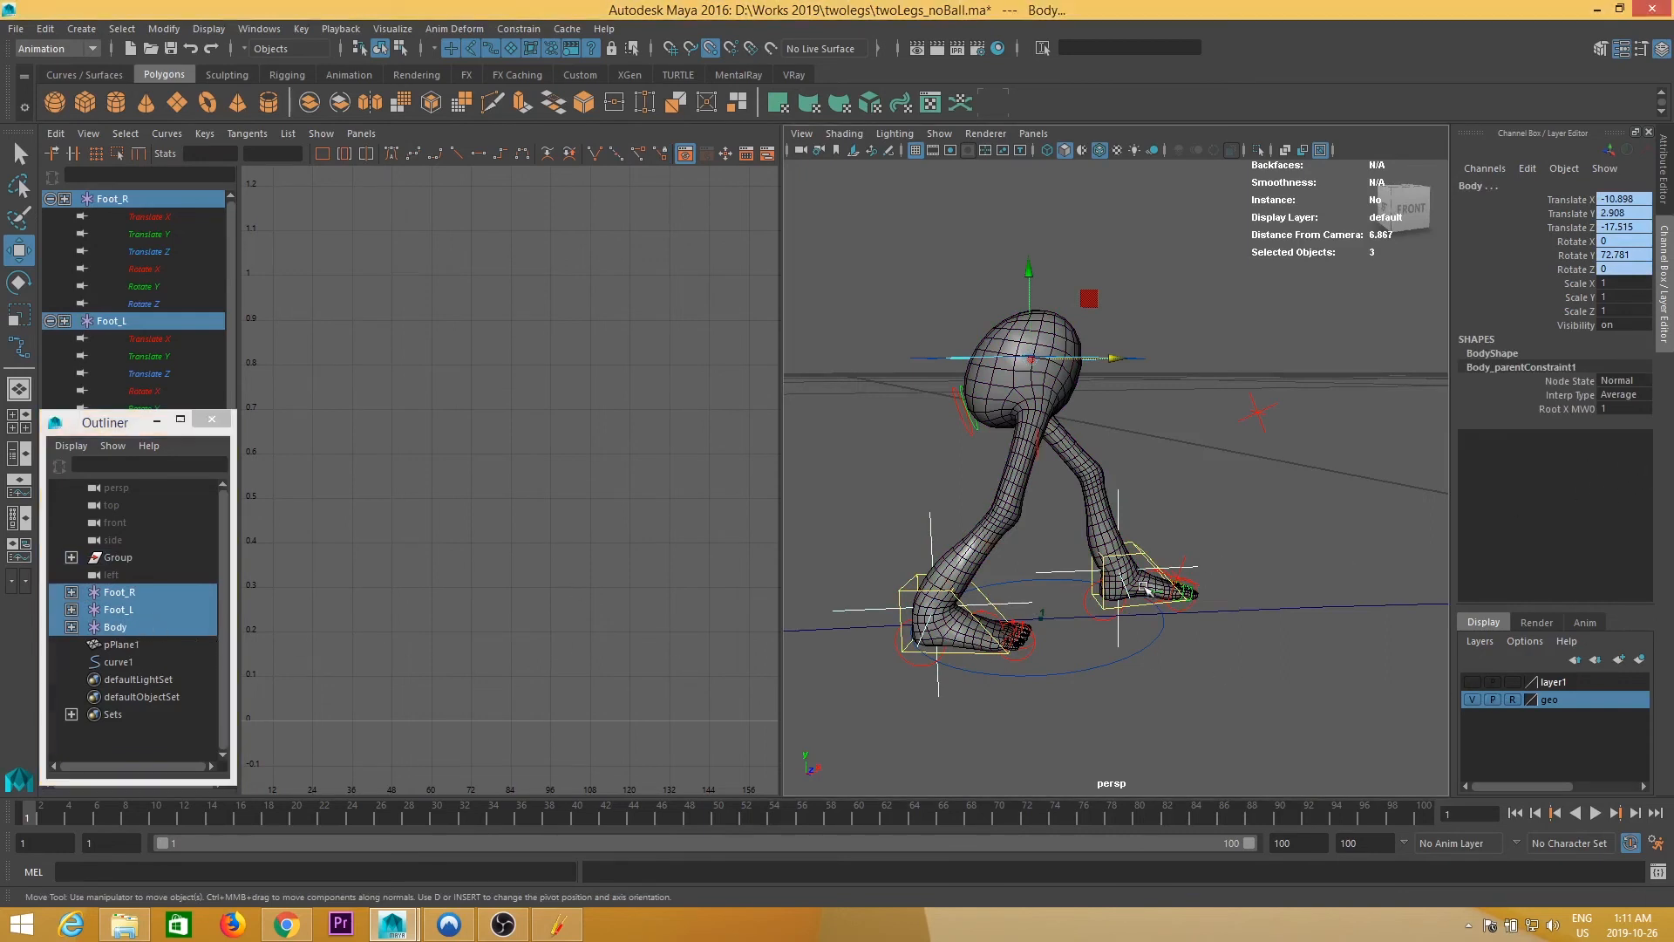
middle_click_drag(1190, 584, 1208, 582, "alt")
key("alt+v")
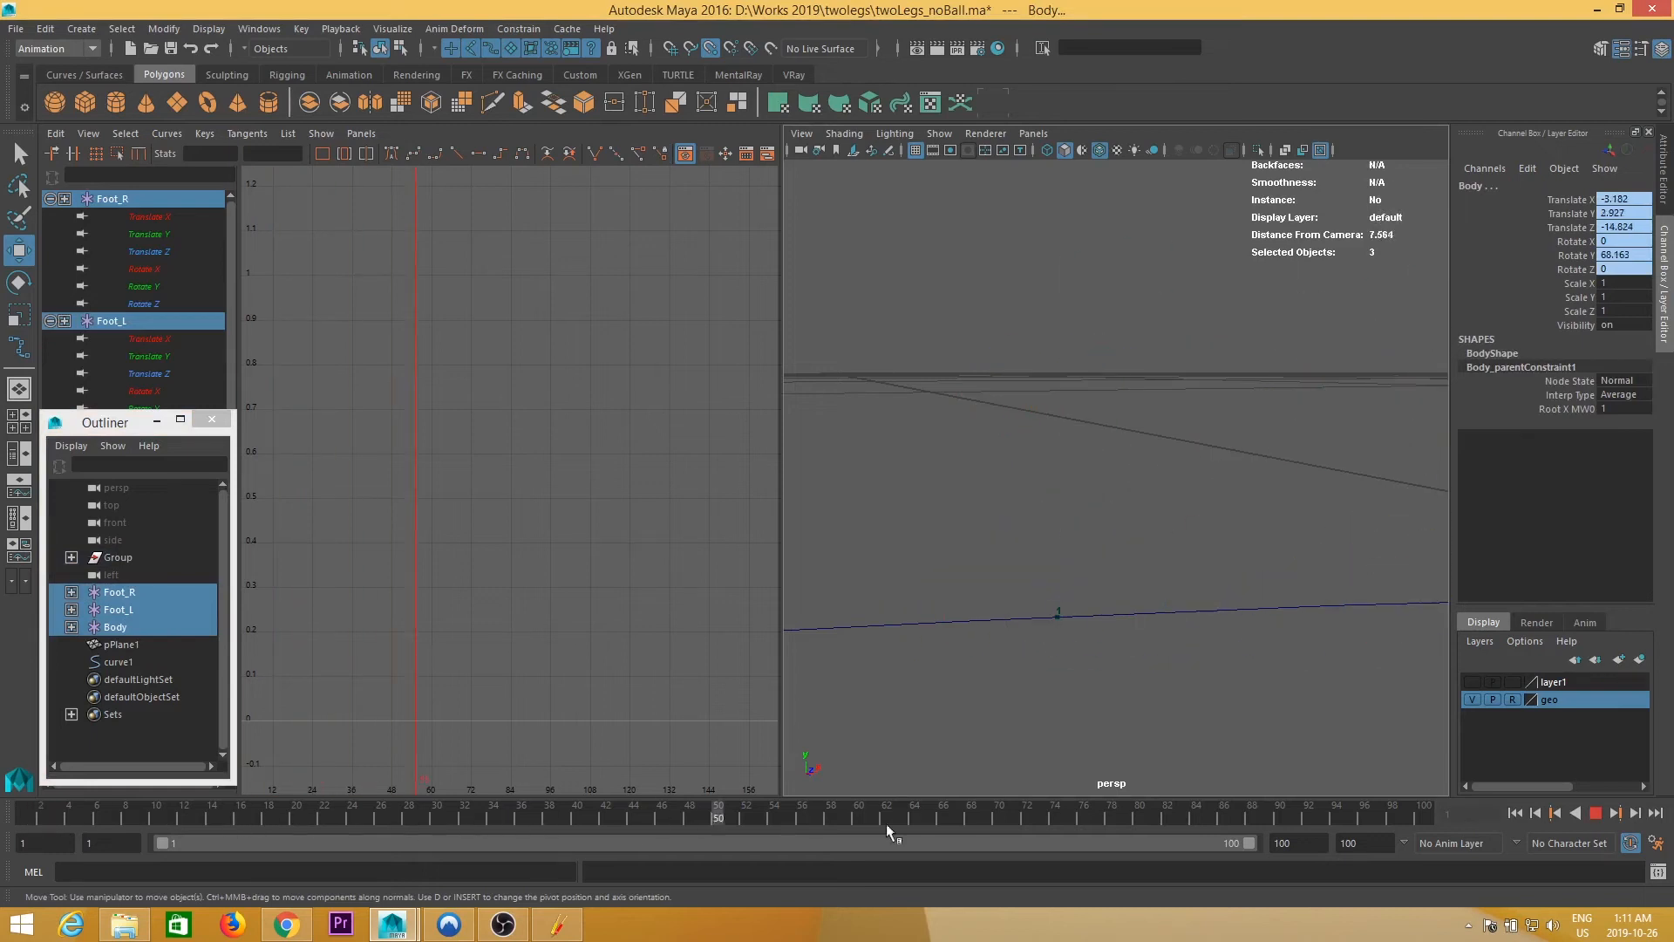
key("Escape")
- Try to bake the selected locators over the time slider range with channels taken from the Channel Box
left_click(46, 29)
mouse_move(84, 185)
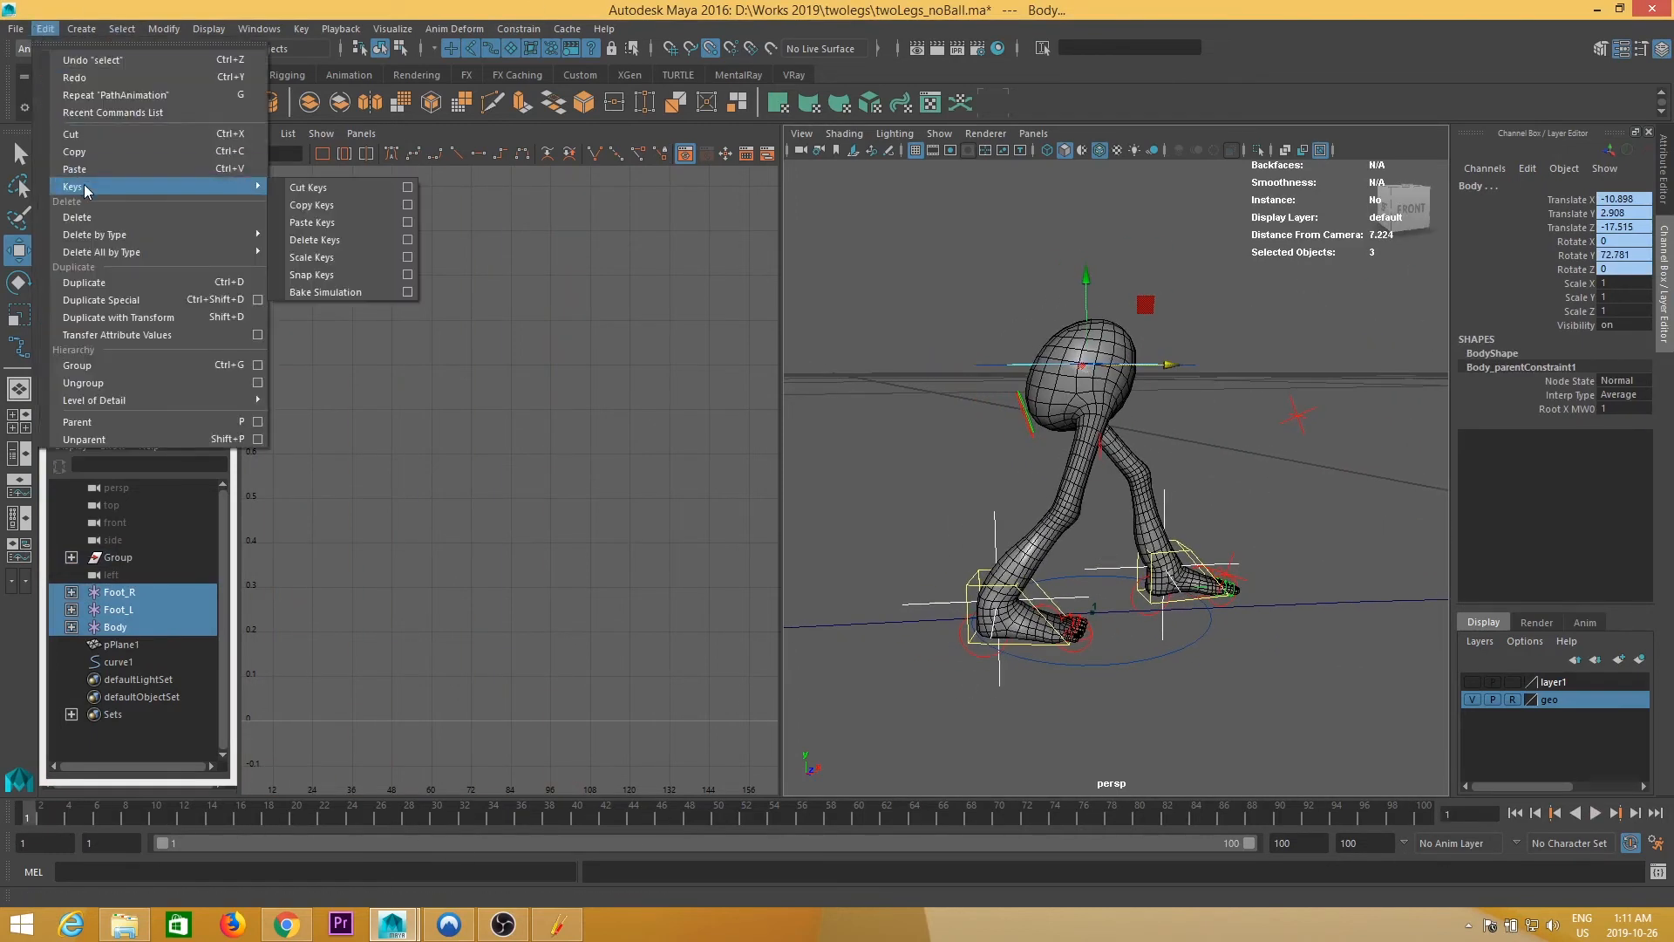
left_click(407, 292)
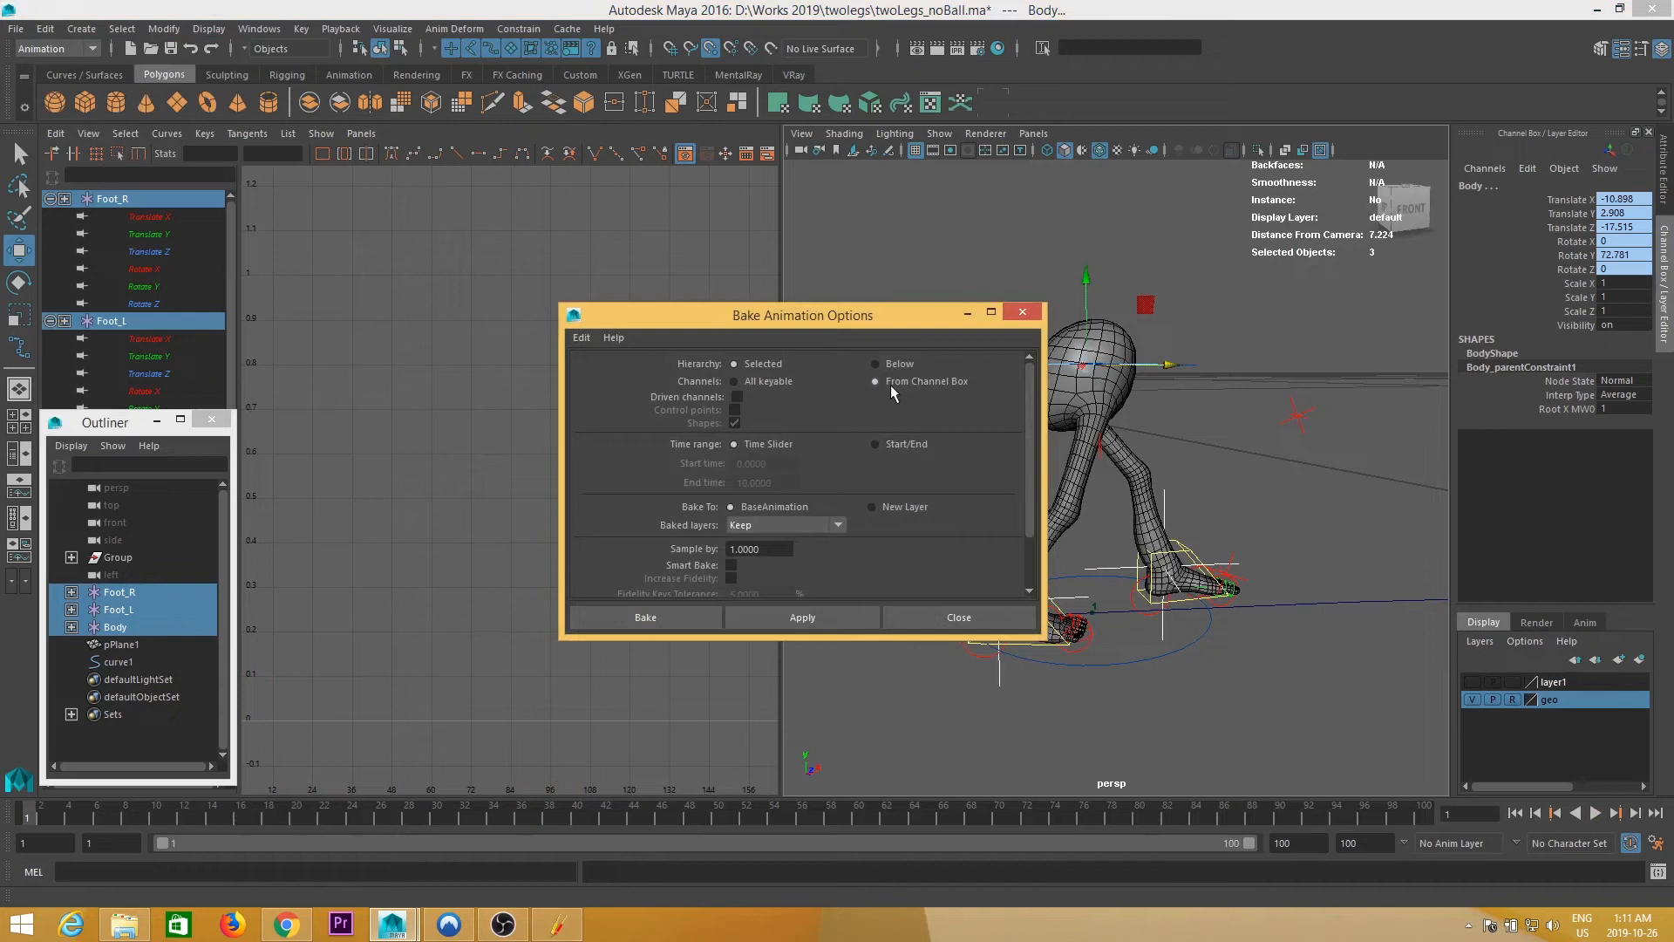
left_click(666, 615)
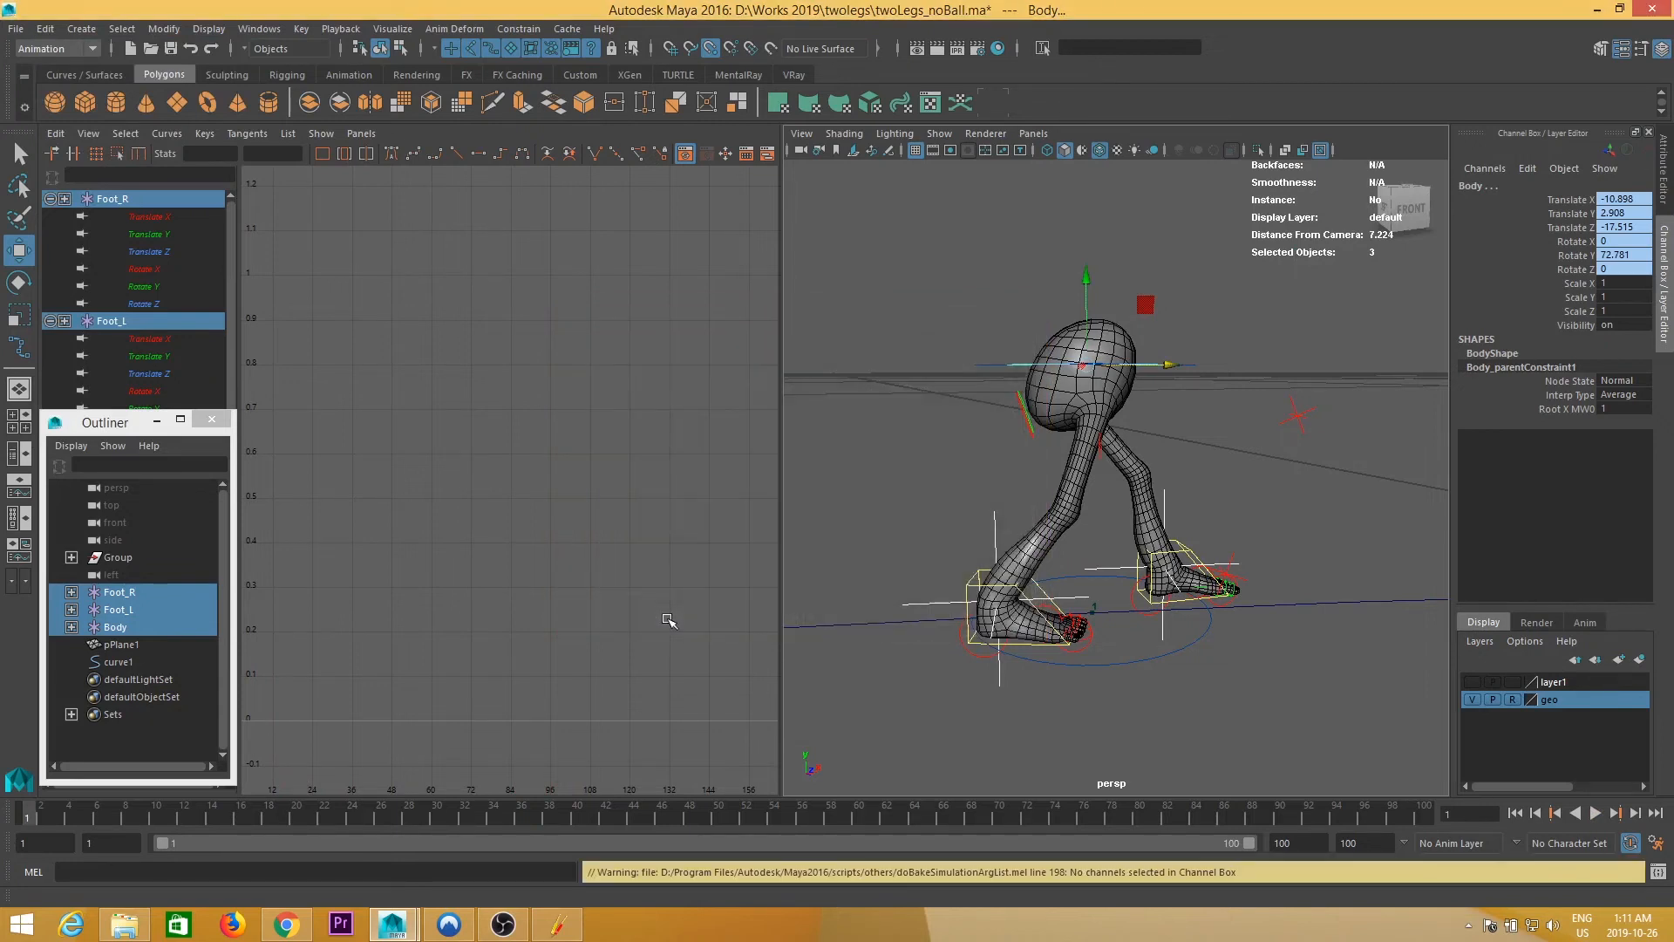
- Select the Translate and Rotate X, Y and Z channels of the three locators and bake their animation over the time slider range
left_click_drag(1569, 200, 1575, 270)
left_click(45, 28)
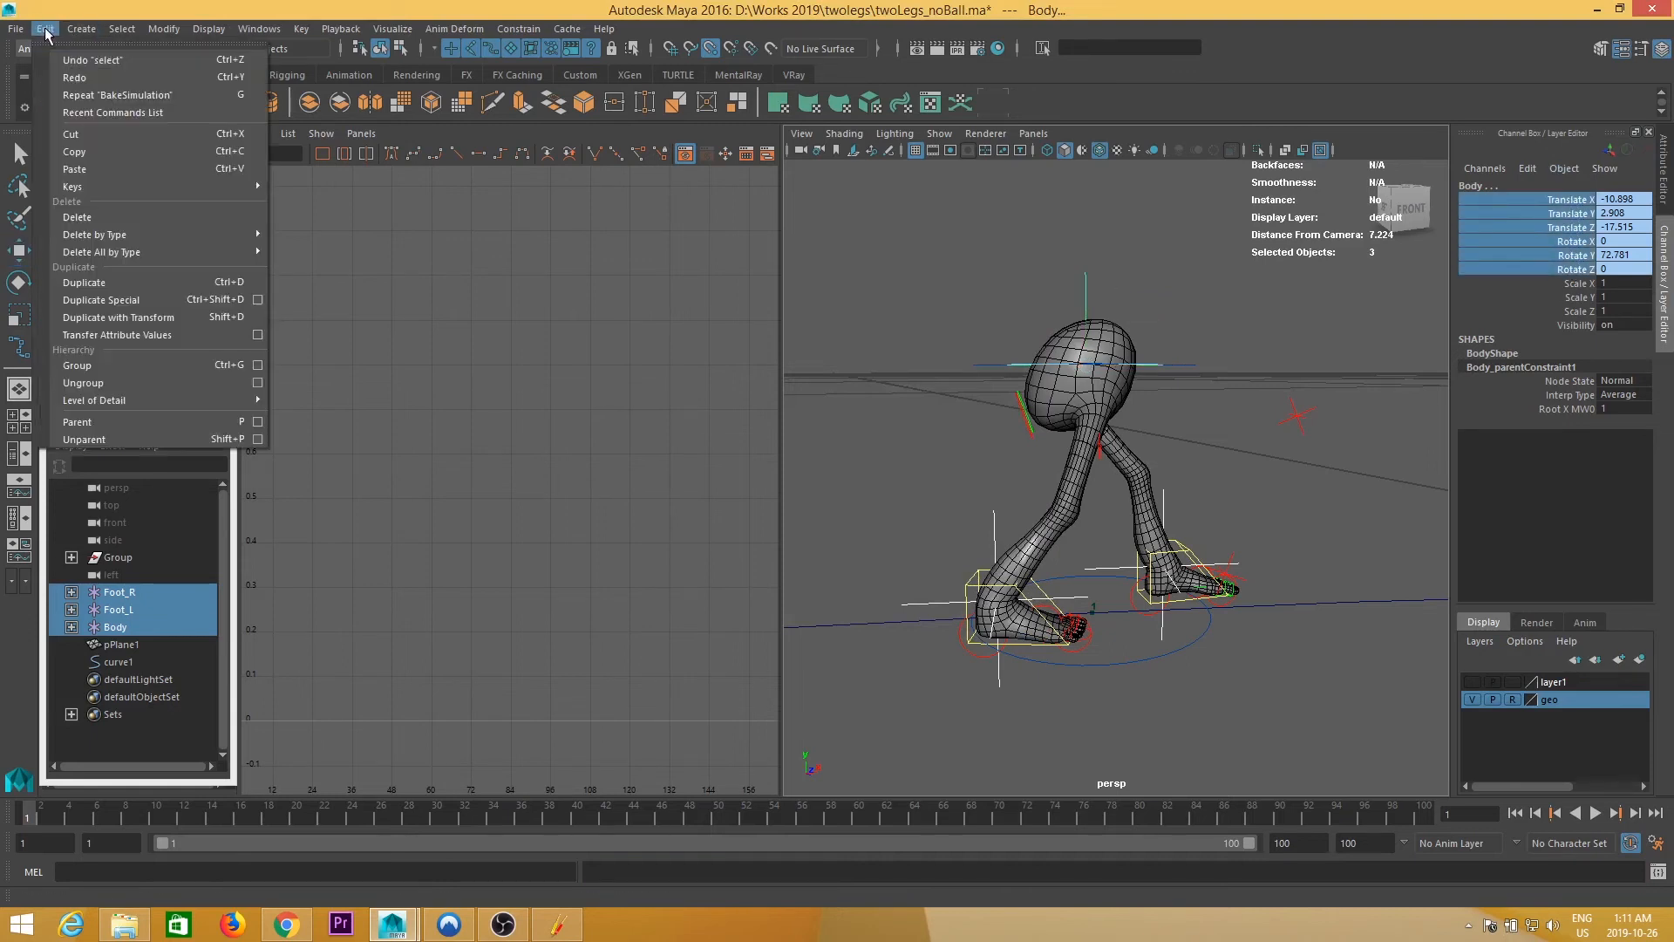
mouse_move(175, 187)
left_click(408, 293)
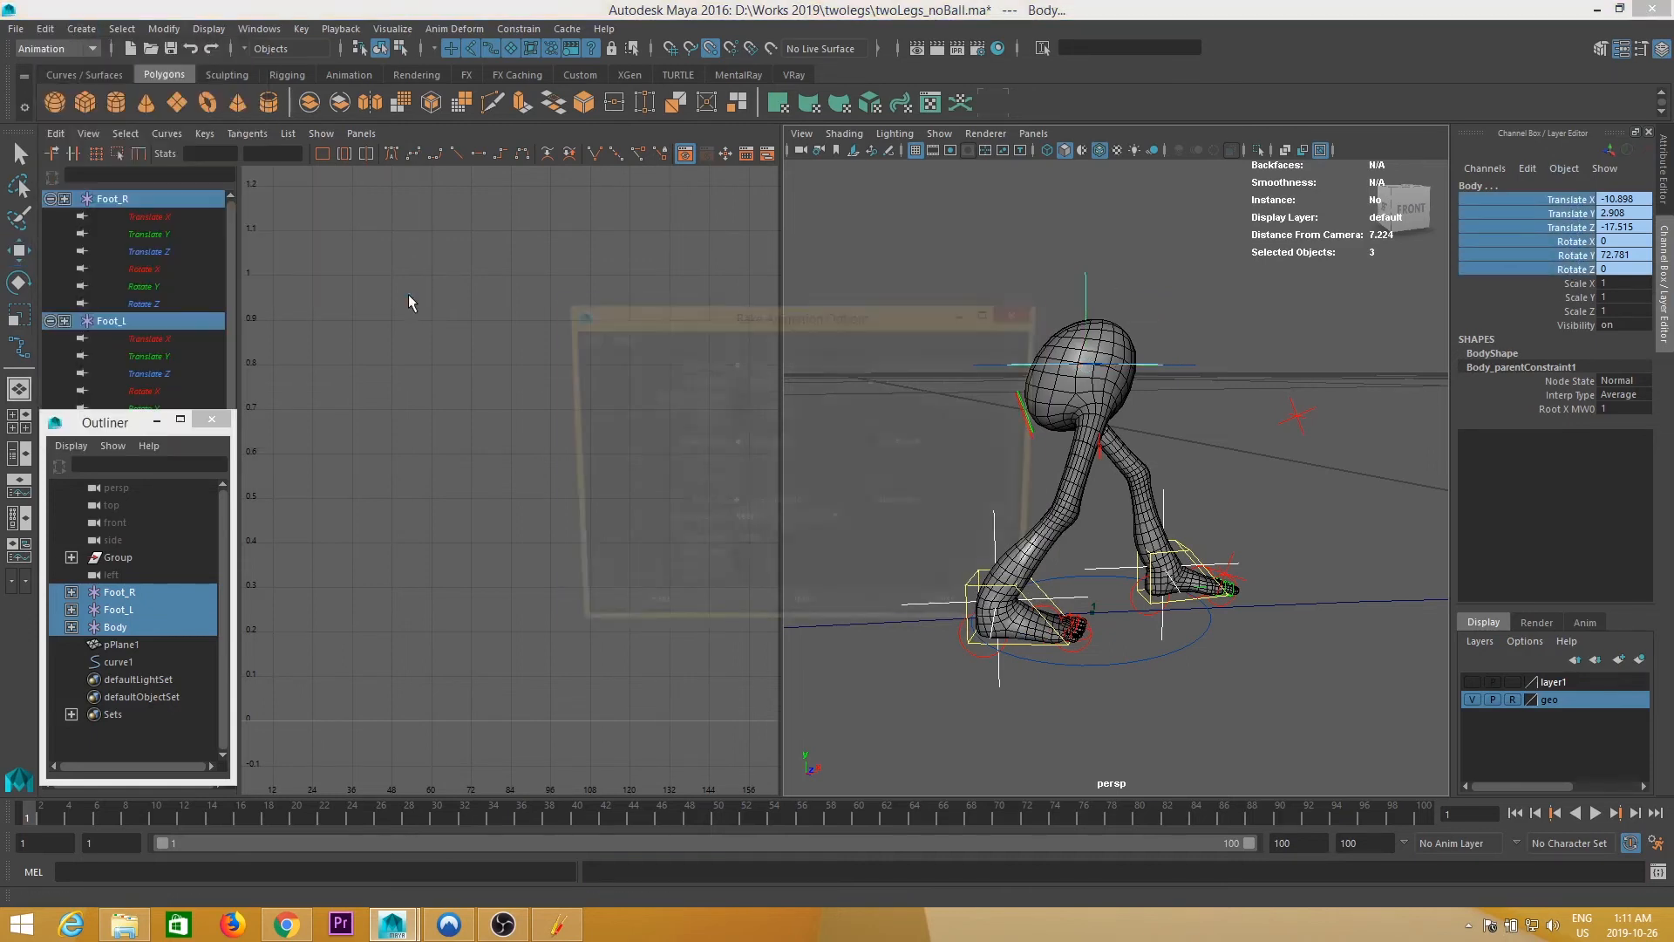
left_click(772, 608)
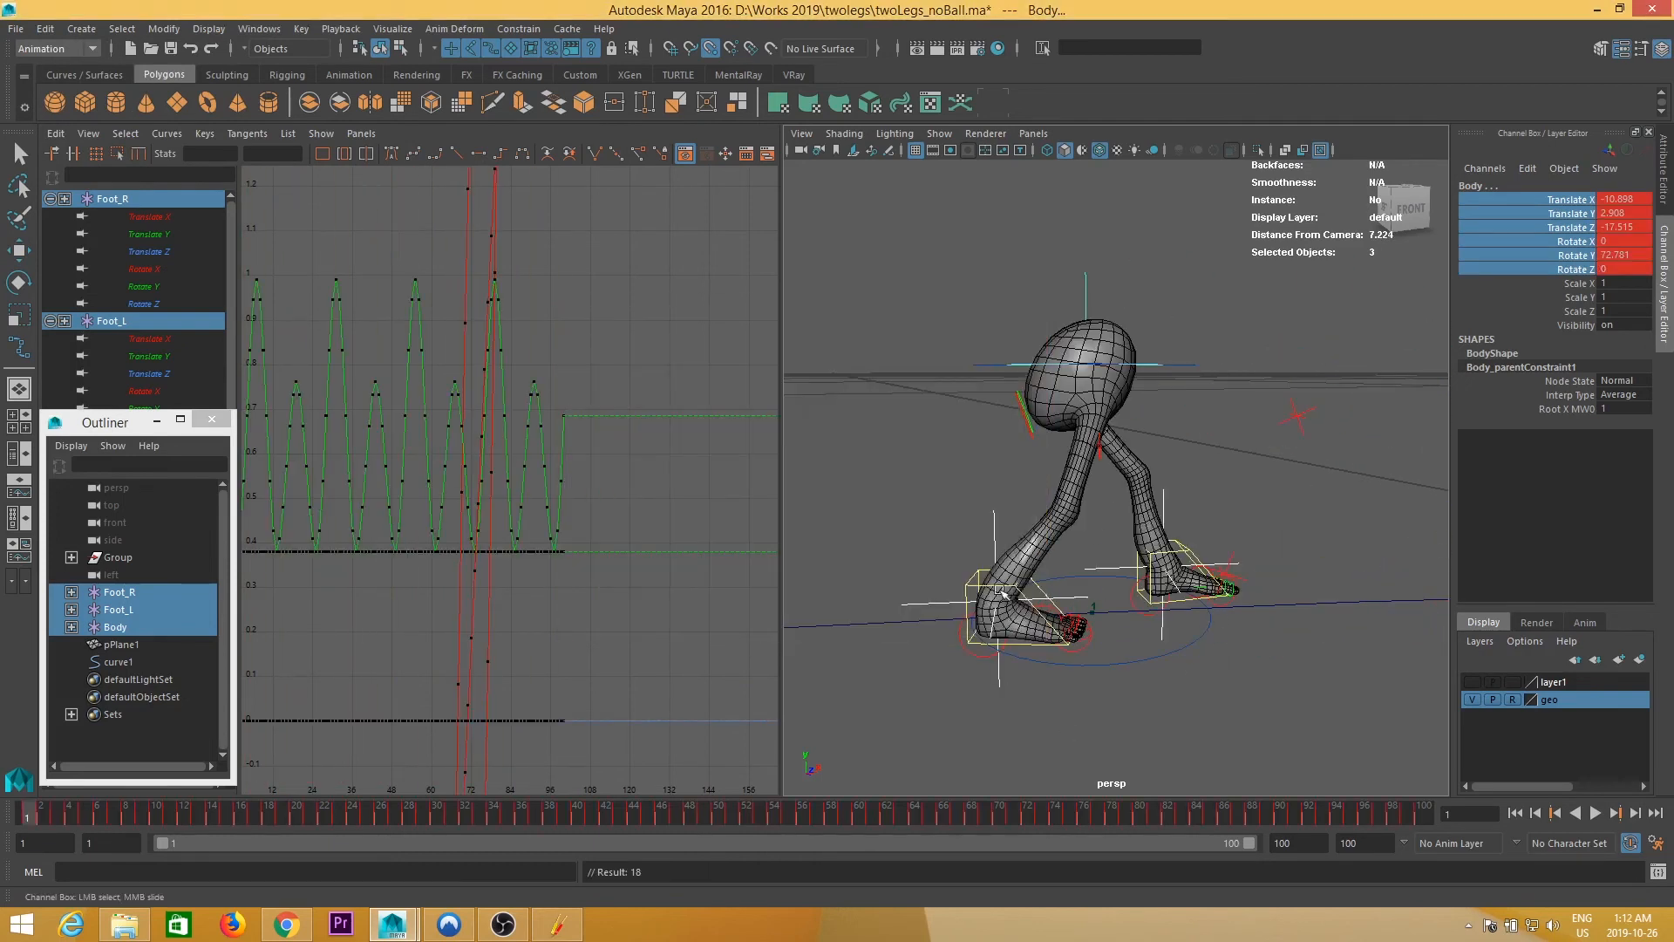
- Delete the parent constraints under the Foot_R, Foot_L and Body locators
left_click(71, 592)
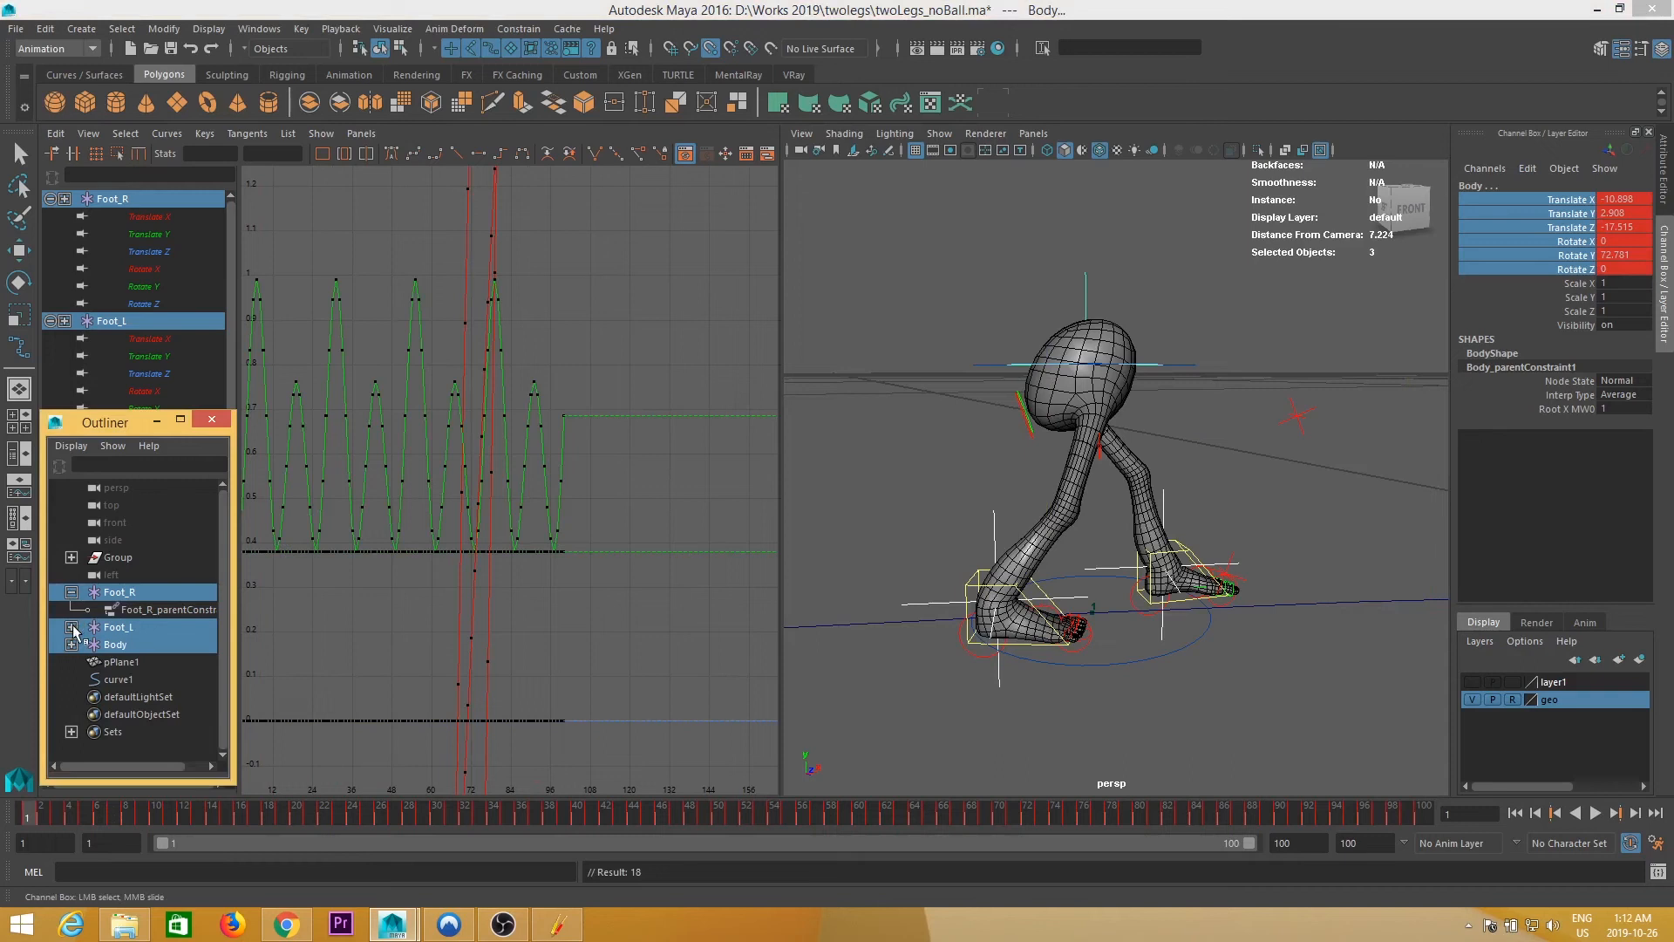
left_click(71, 627)
left_click(72, 662)
key("w")
left_click(138, 679)
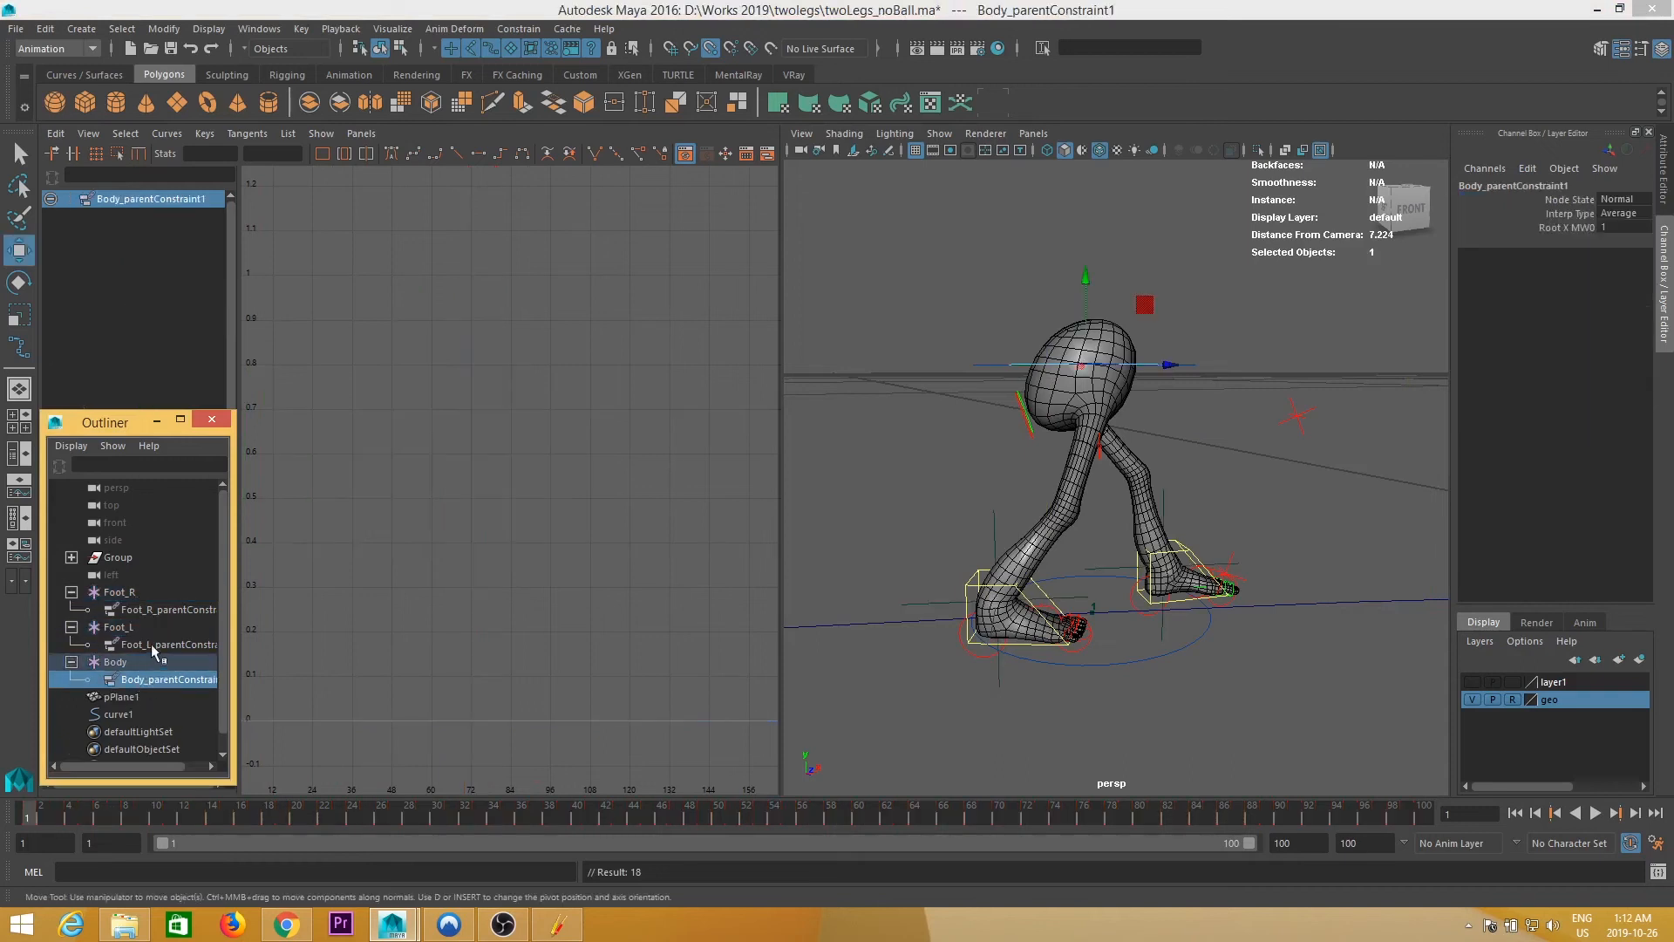
left_click(151, 645, "ctrl")
left_click(168, 610, "ctrl")
key("Delete")
- Parent-constrain the right foot control IKLeg_R to the Foot_R locator with Maintain Offset enabled
left_click(119, 592)
left_click_drag(1167, 578, 1079, 619, "alt")
scroll(1079, 619, "up", 5)
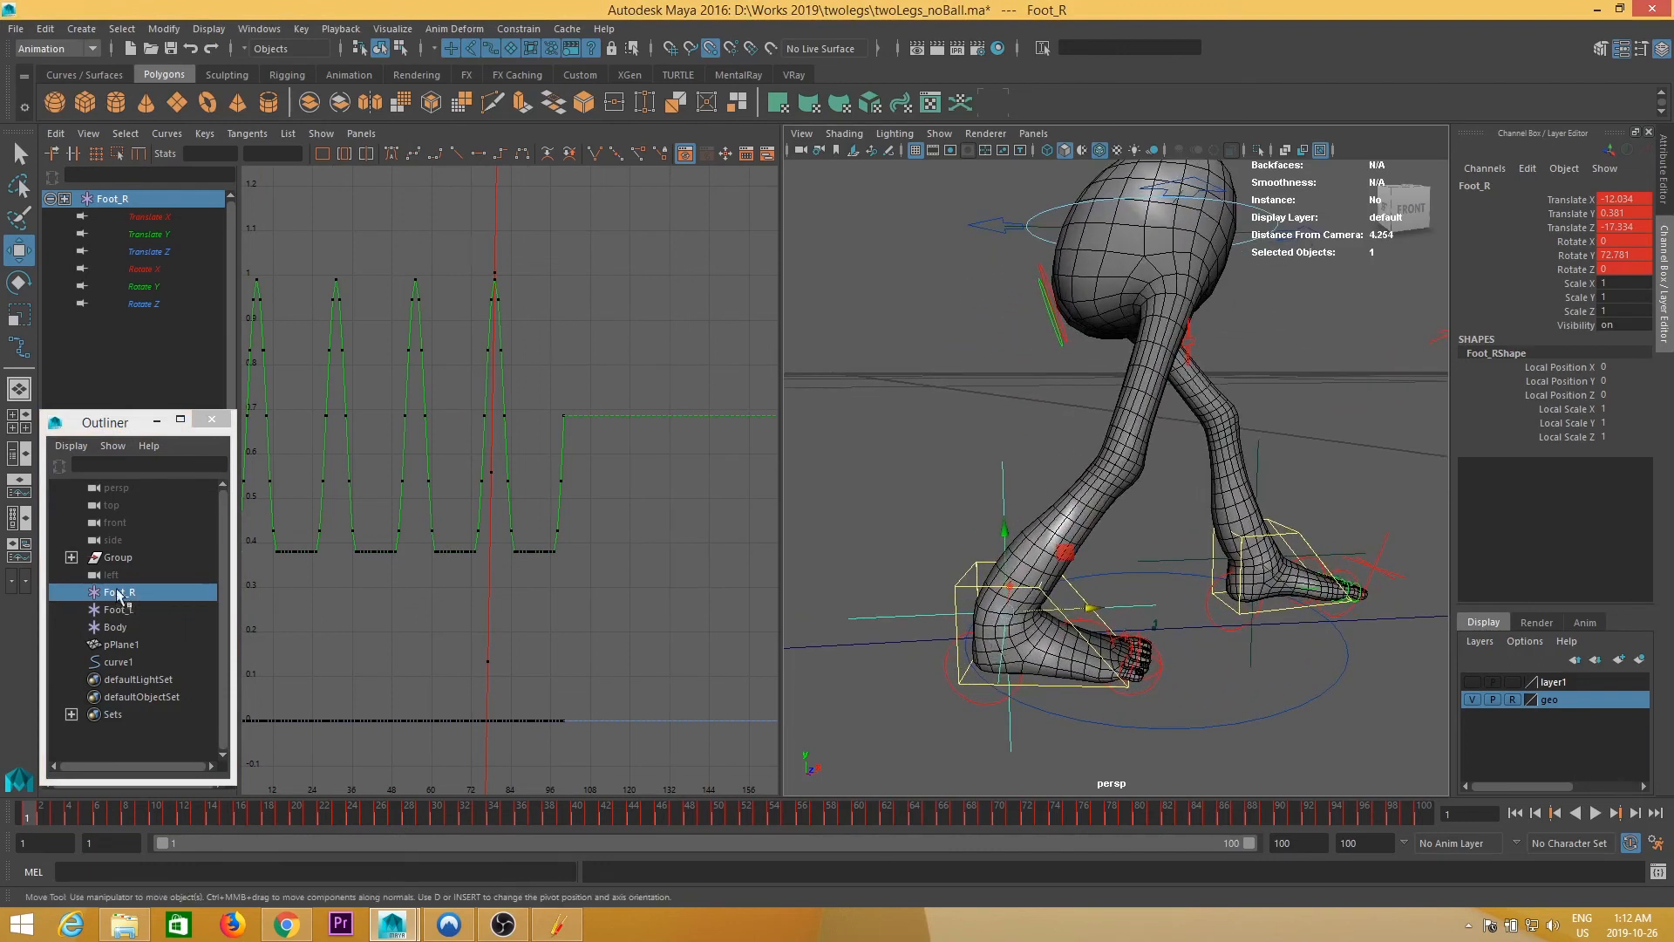
left_click_drag(1050, 631, 1029, 630, "alt")
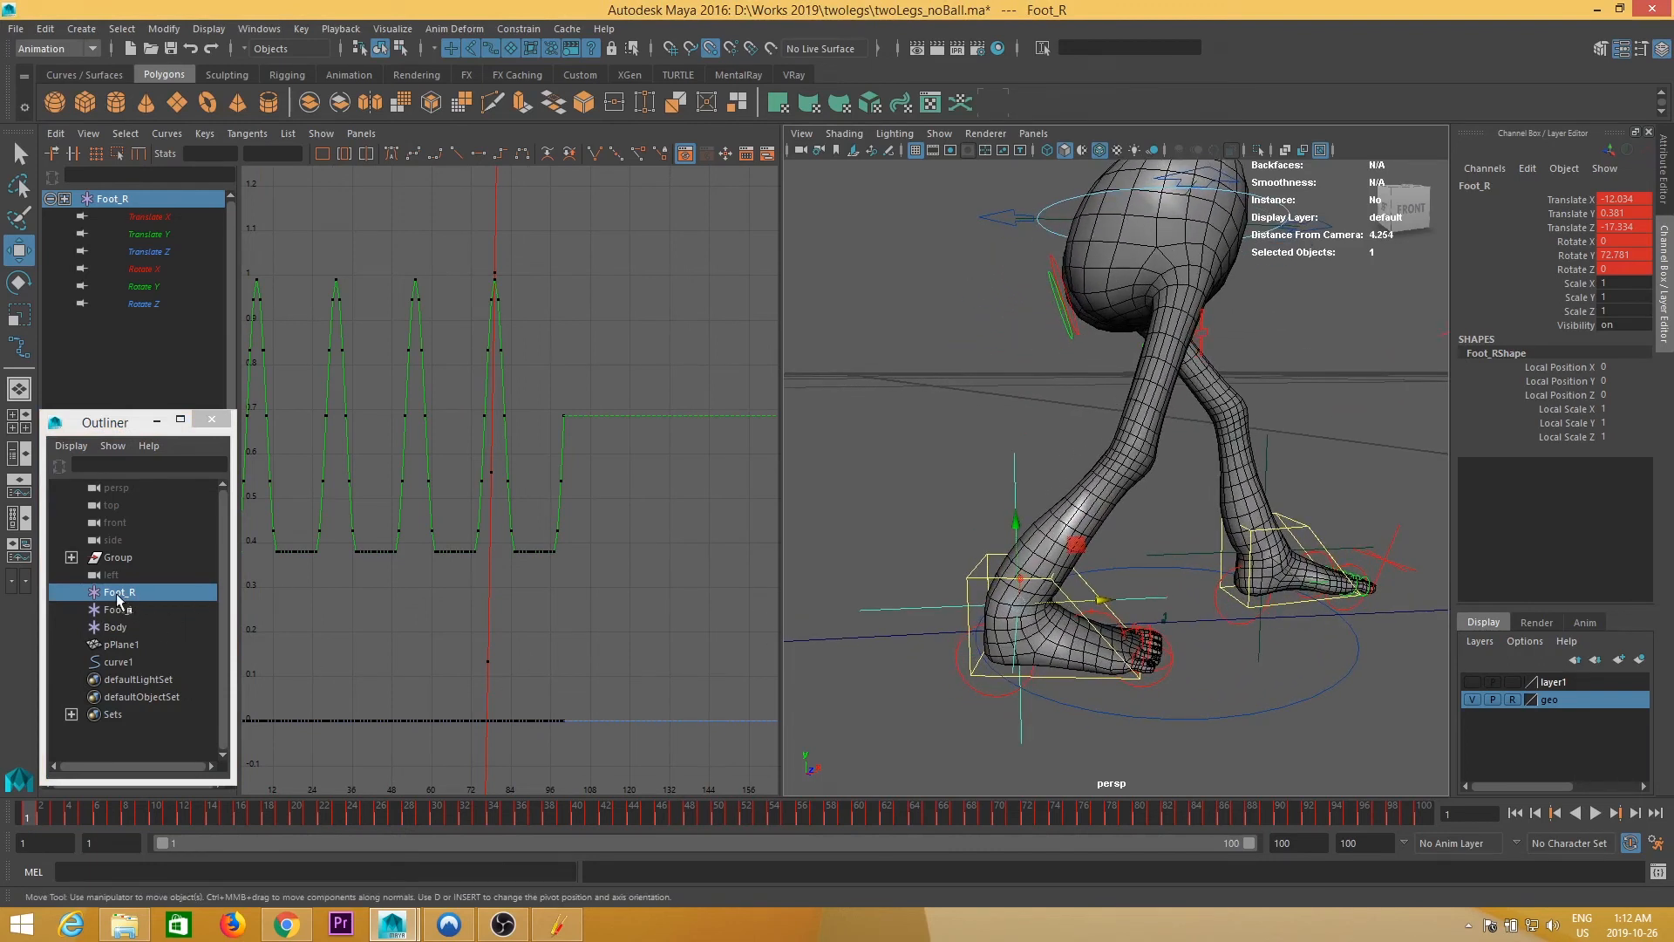
left_click(973, 580, "shift")
left_click_drag(1029, 610, 1037, 587, "alt")
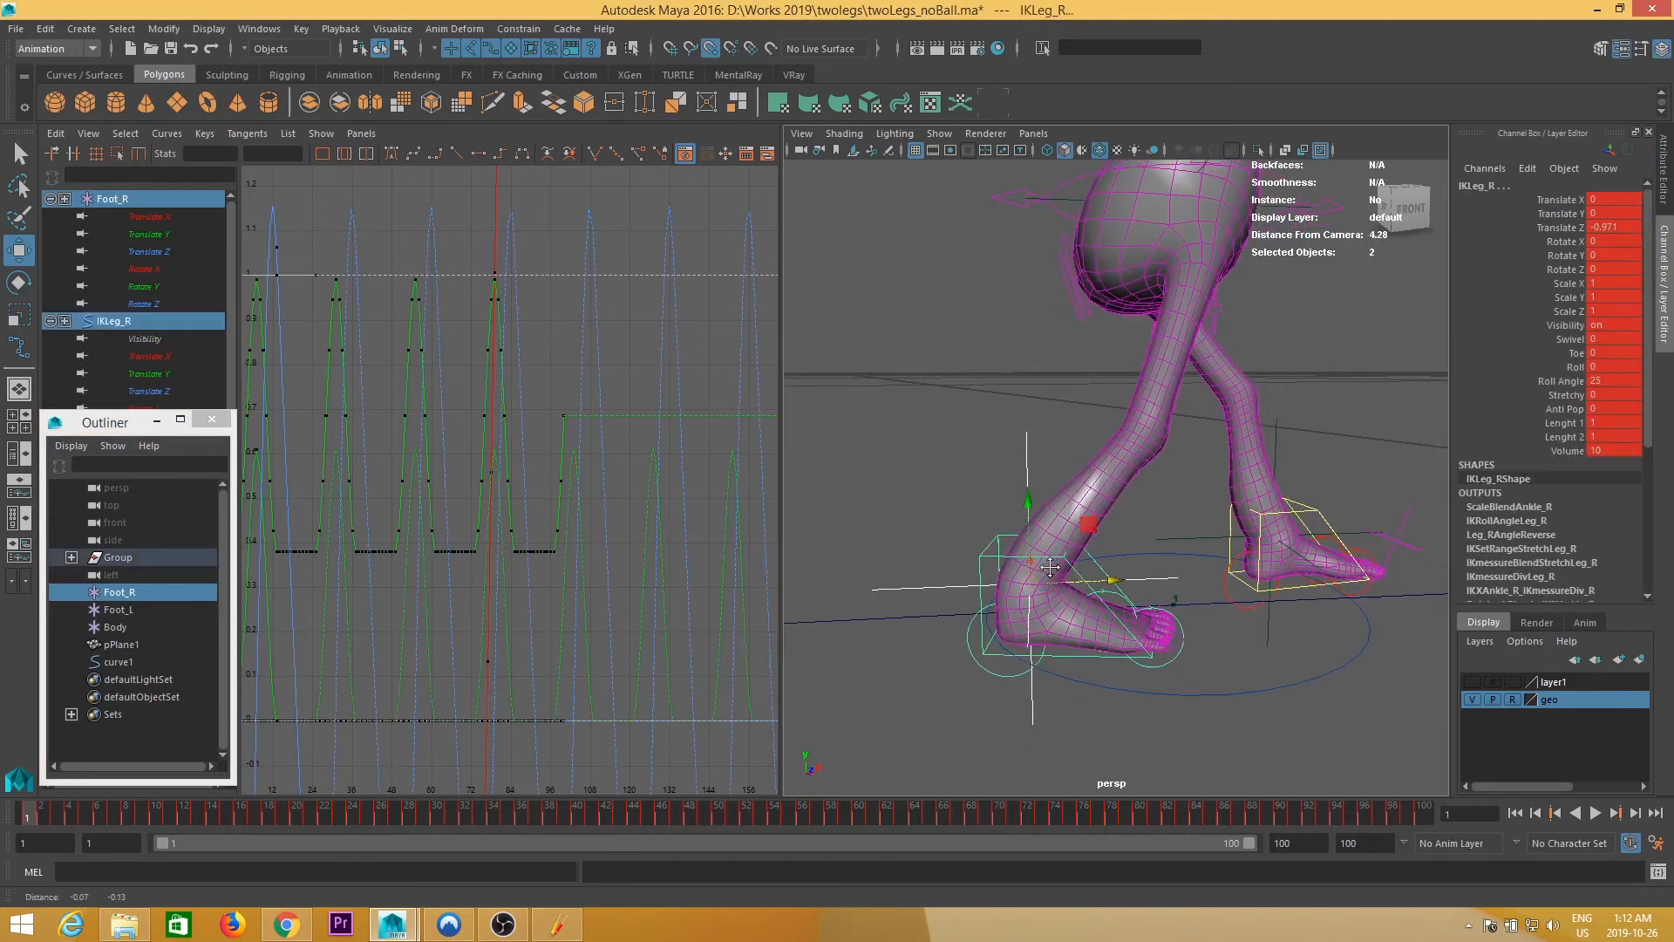
left_click(518, 29)
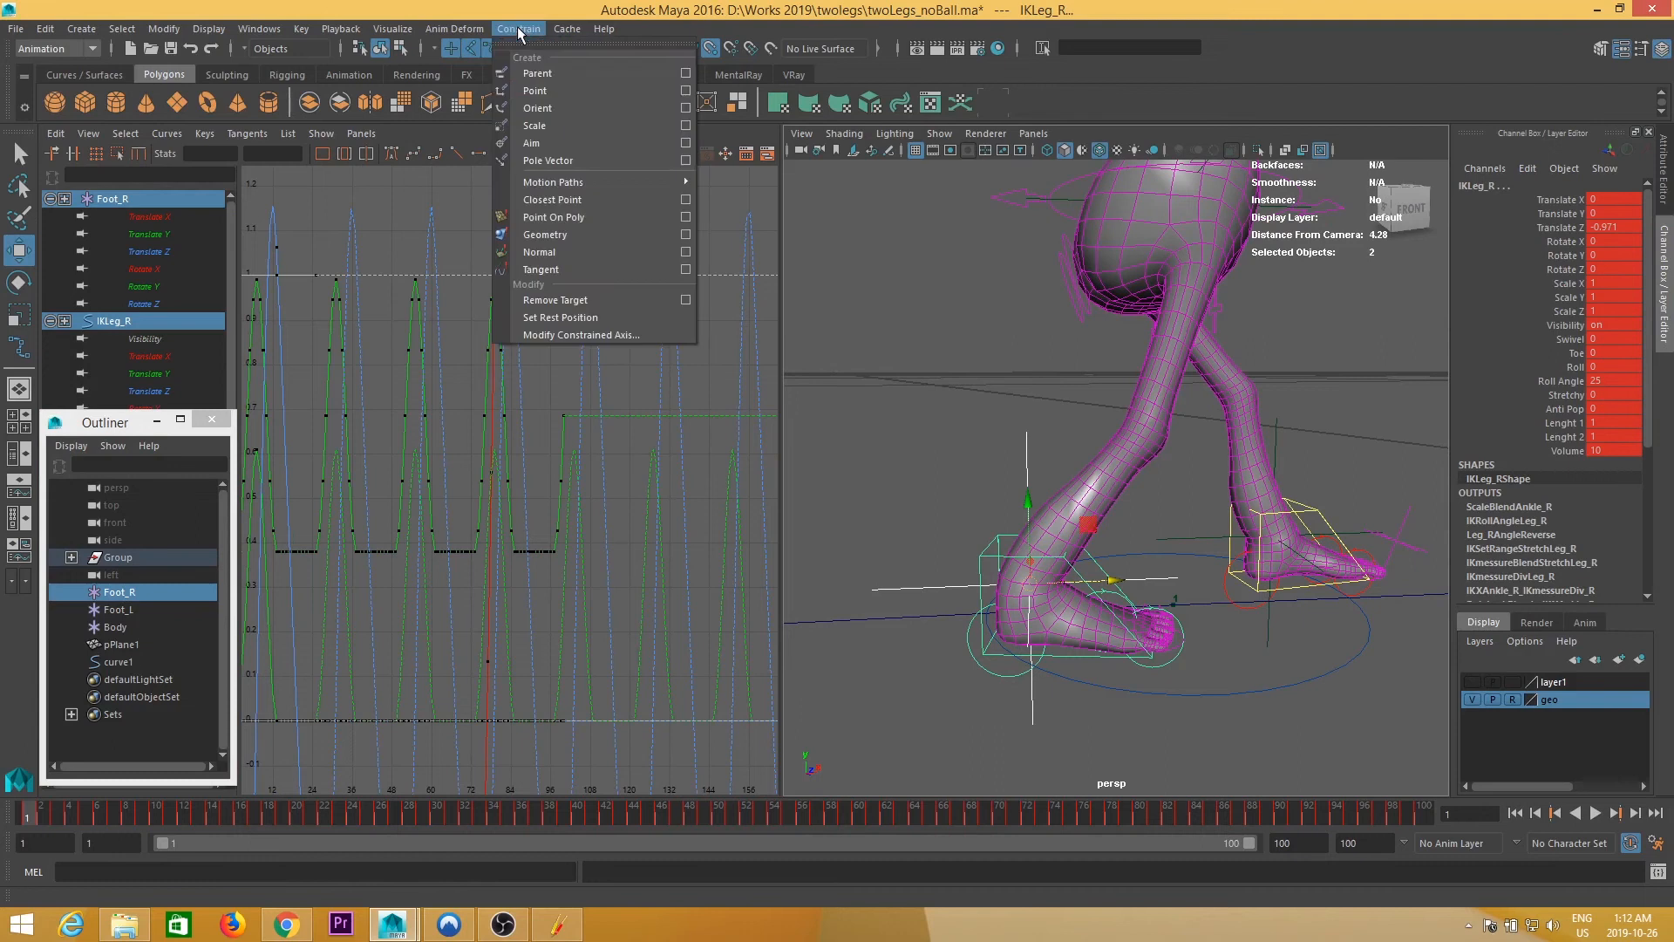
left_click(686, 74)
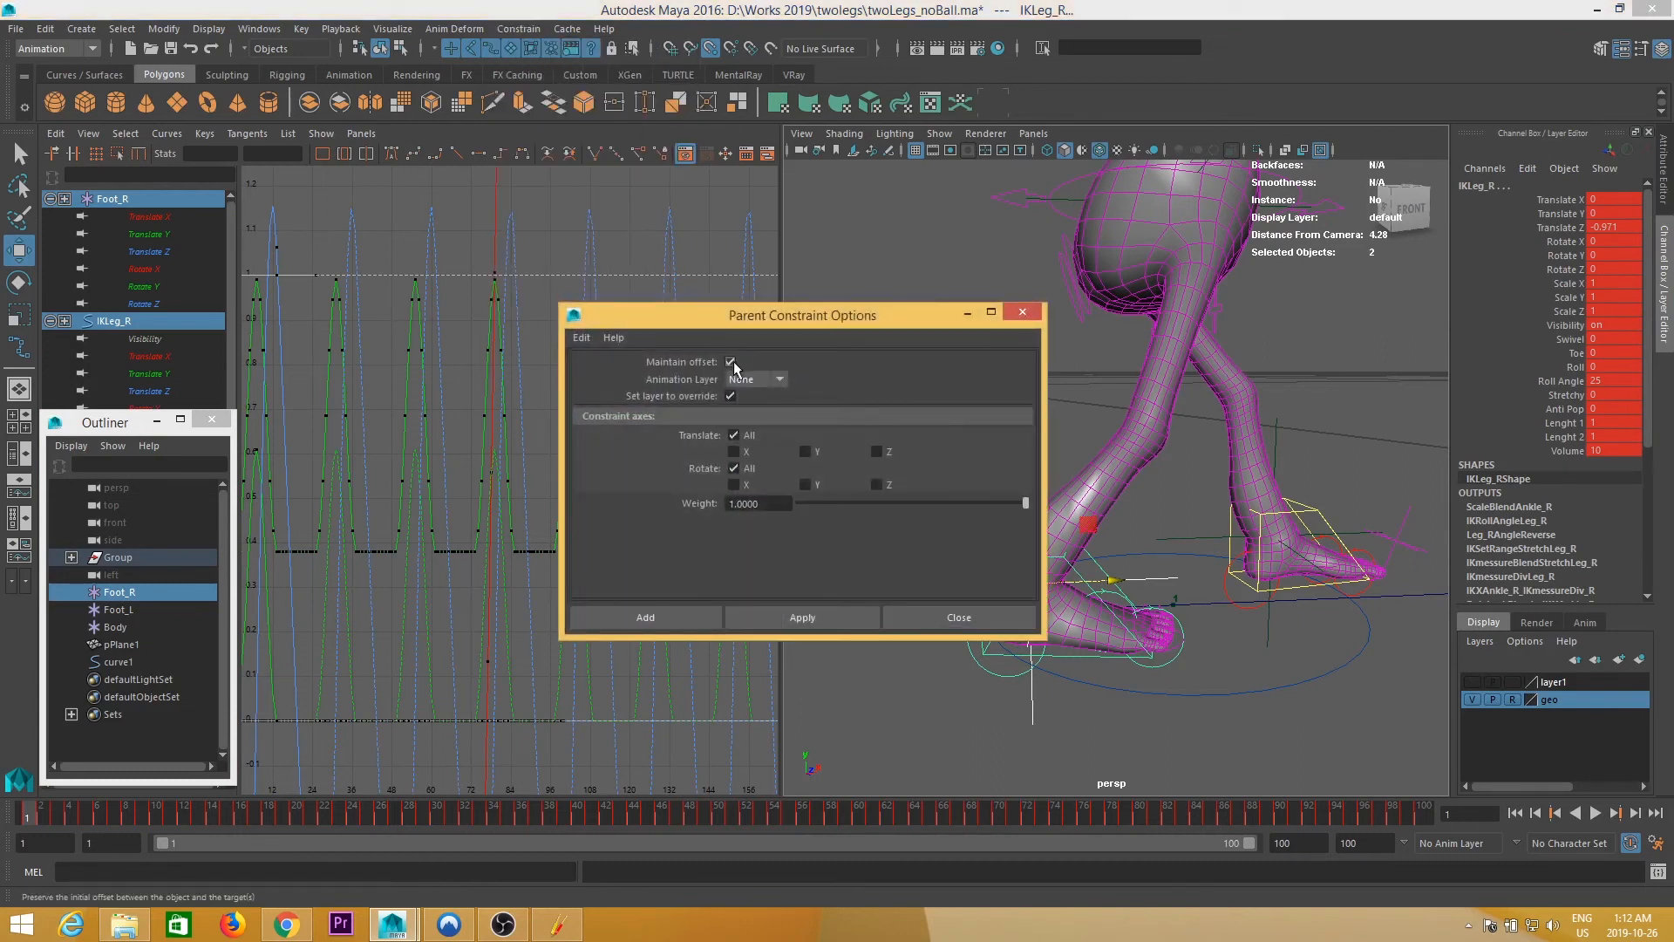
left_click(666, 619)
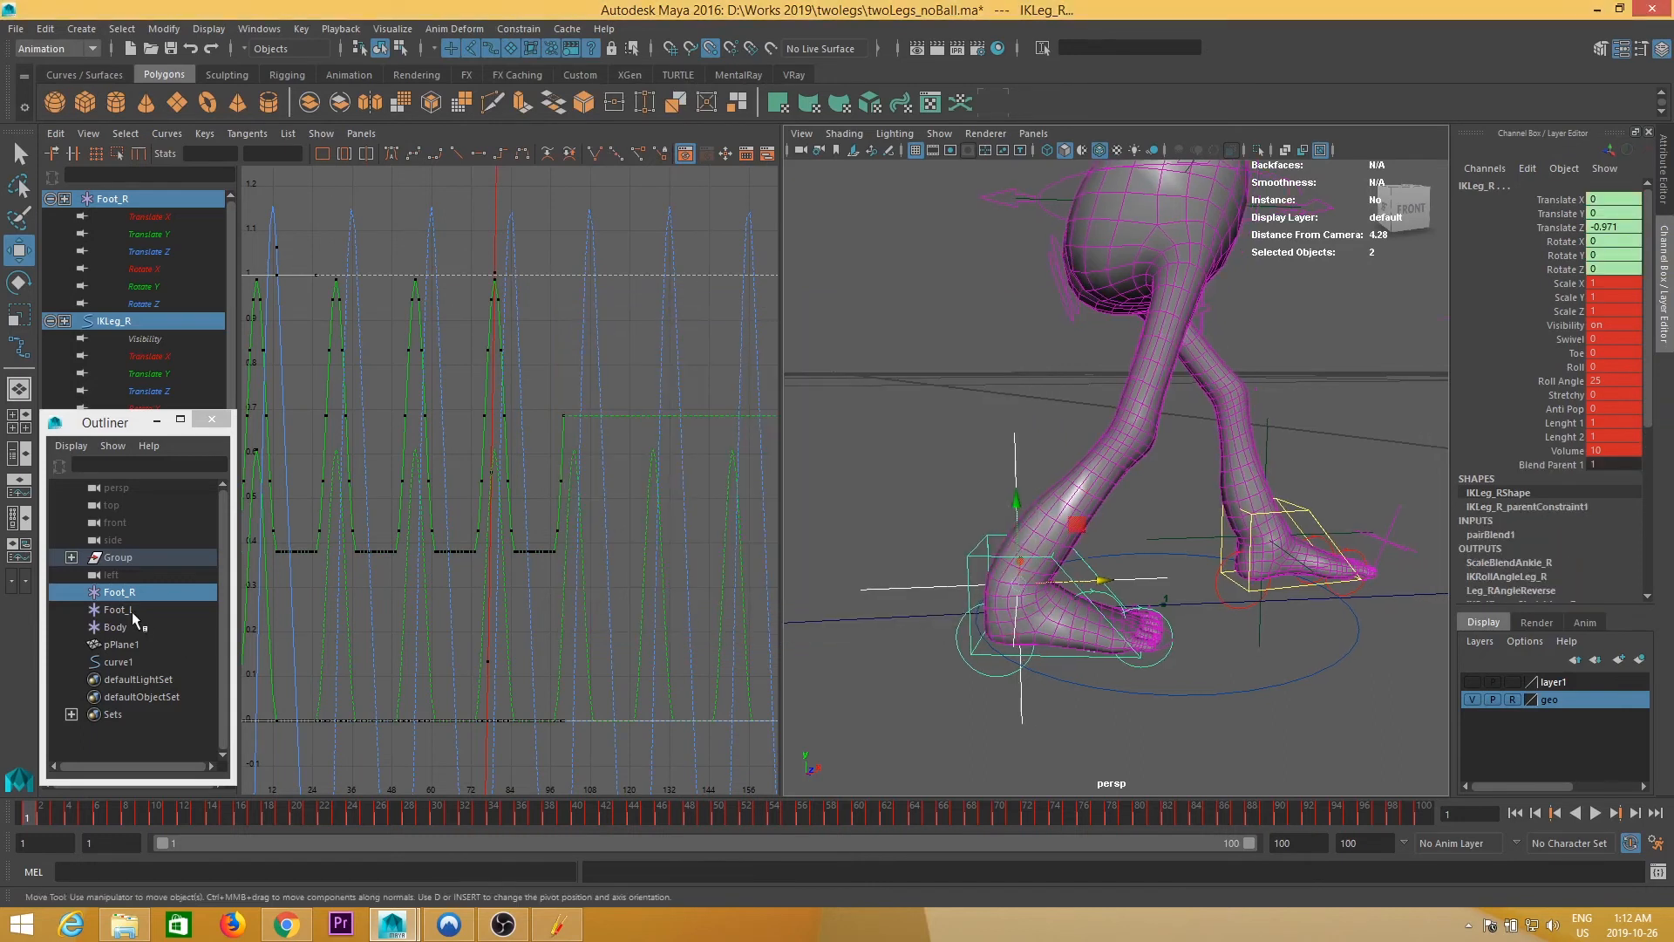
- Parent-constrain the left foot control IKLeg_L to the Foot_L locator with the same constraint options
left_click(129, 610)
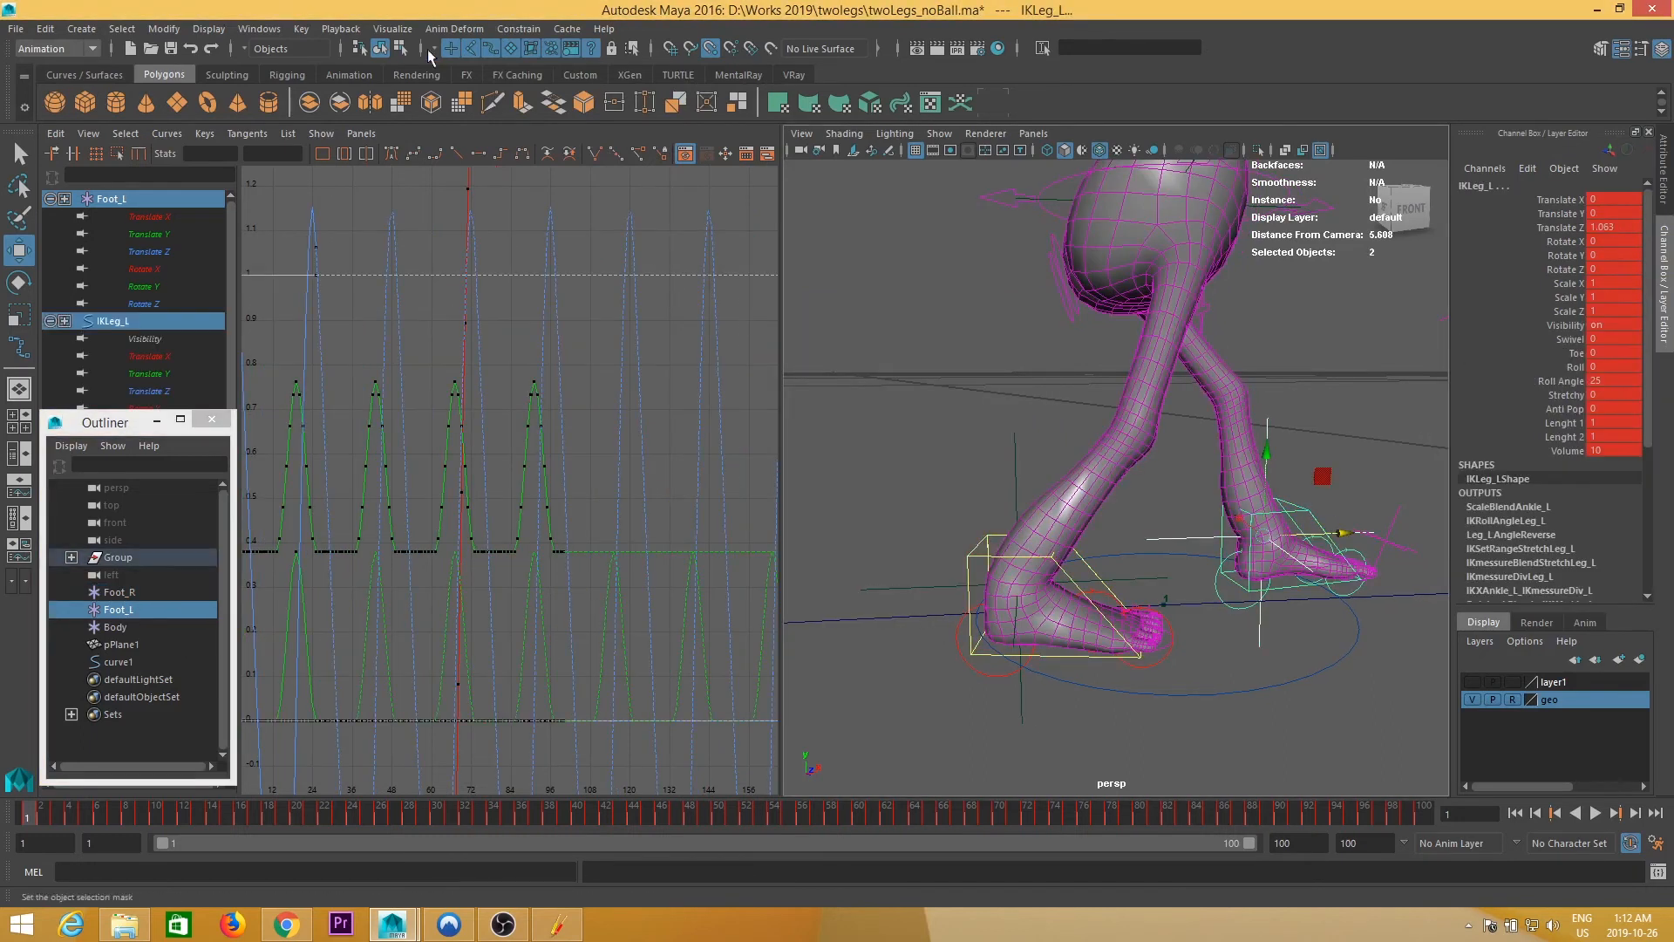
left_click(519, 29)
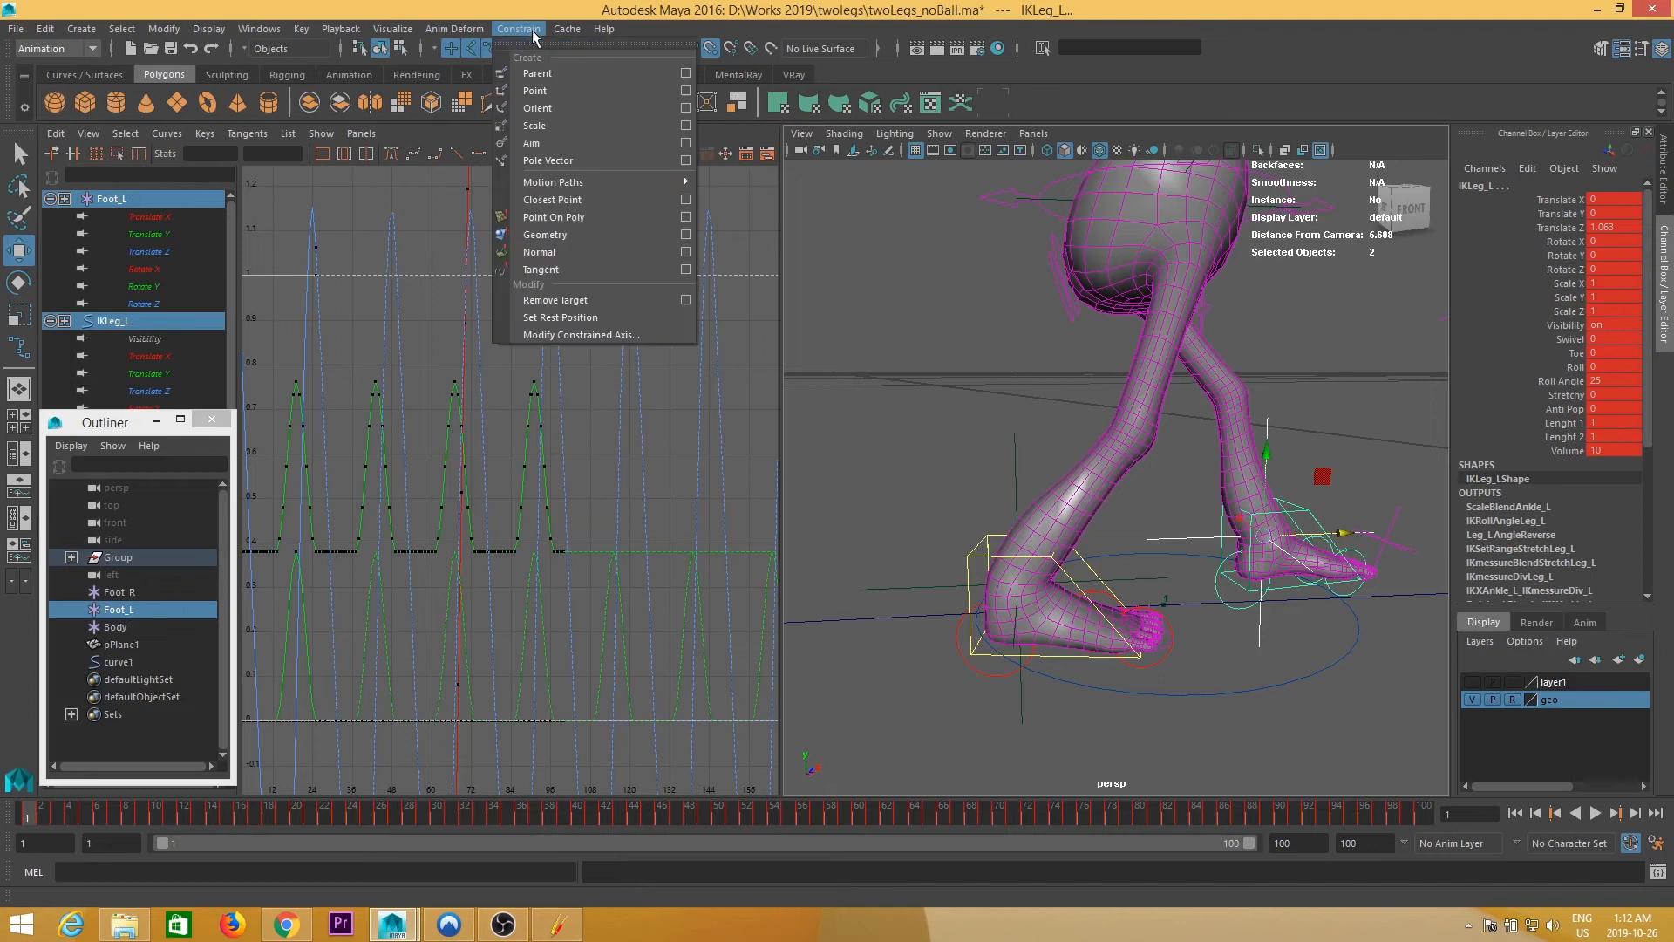
left_click(687, 73)
left_click(672, 619)
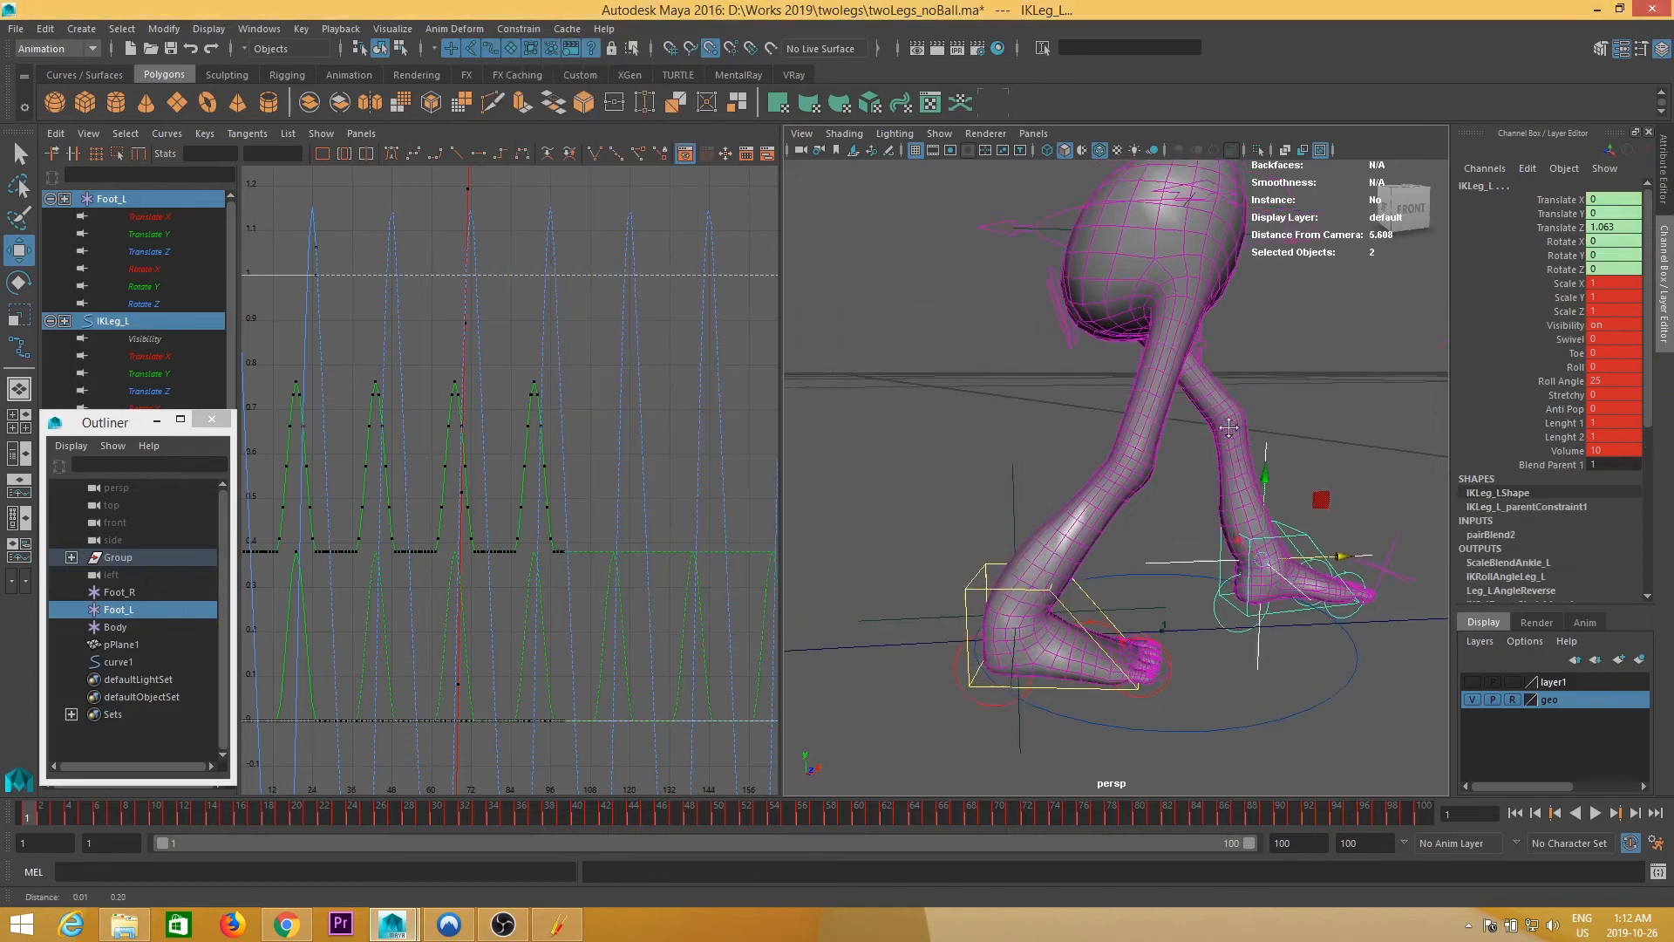
- Parent-constrain the body control RootX_M to the Body locator
left_click_drag(1232, 412, 1138, 638, "alt")
left_click(113, 627)
left_click_drag(1255, 401, 1378, 331, "alt")
left_click(1424, 314, "shift")
left_click(528, 29)
left_click(543, 69)
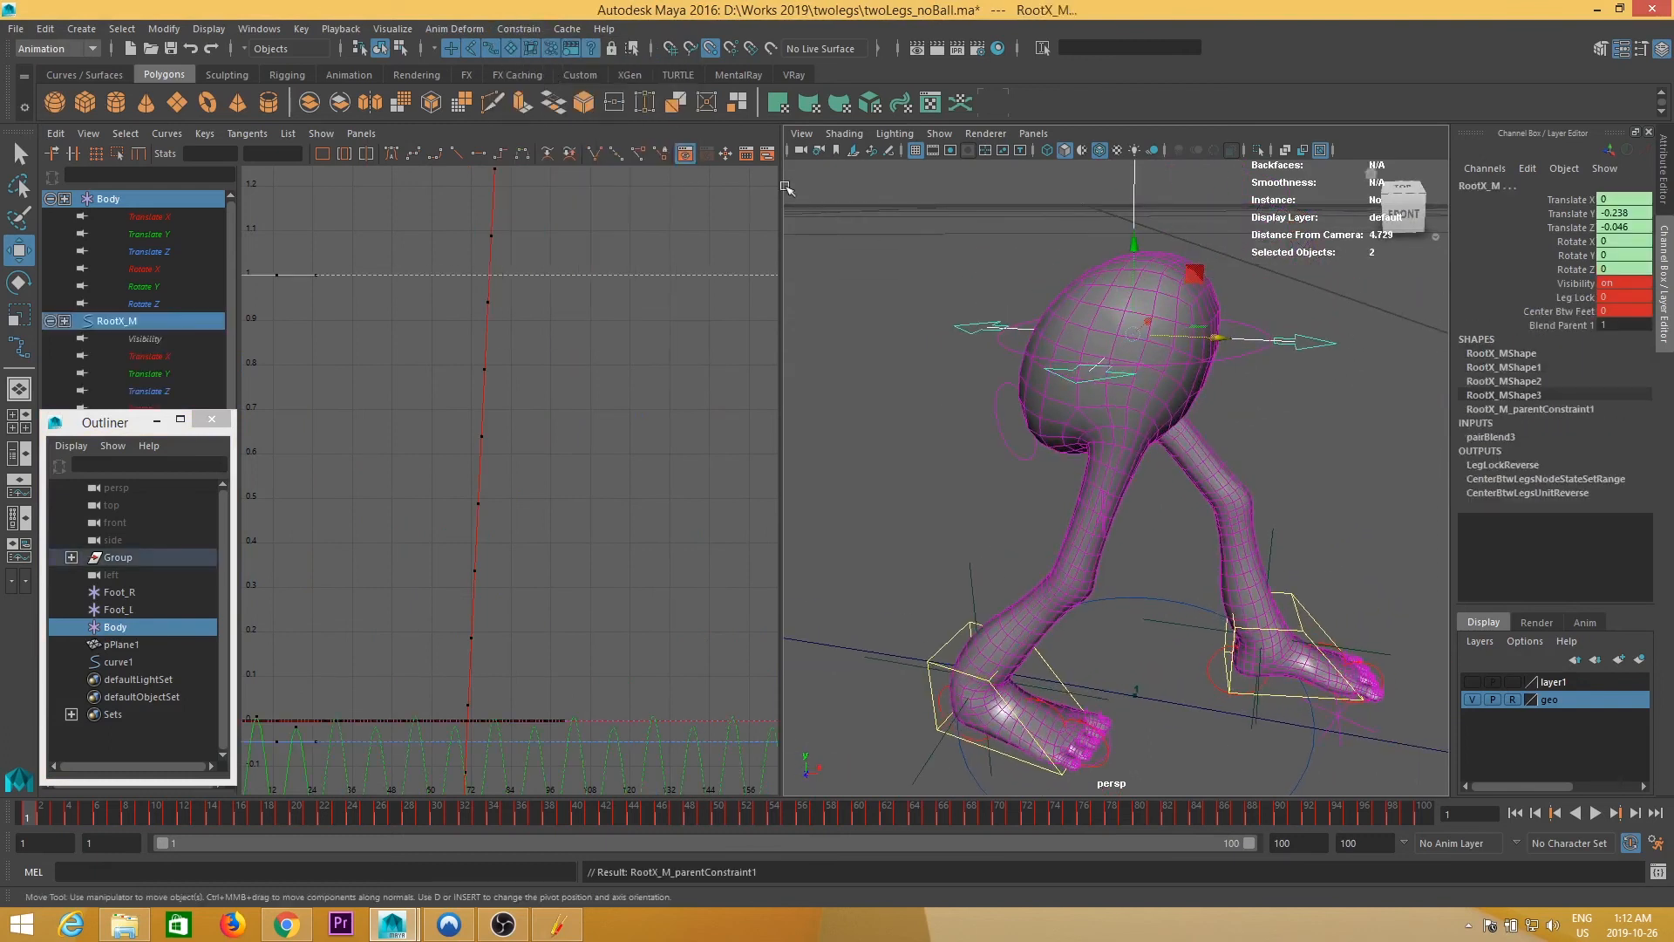
- Check the Main control's motion path animation, and delete the path curve curve1
left_click_drag(1256, 462, 1159, 482, "alt")
right_click_drag(1158, 482, 897, 500, "alt")
left_click_drag(897, 500, 1071, 590, "alt")
left_click(1065, 591)
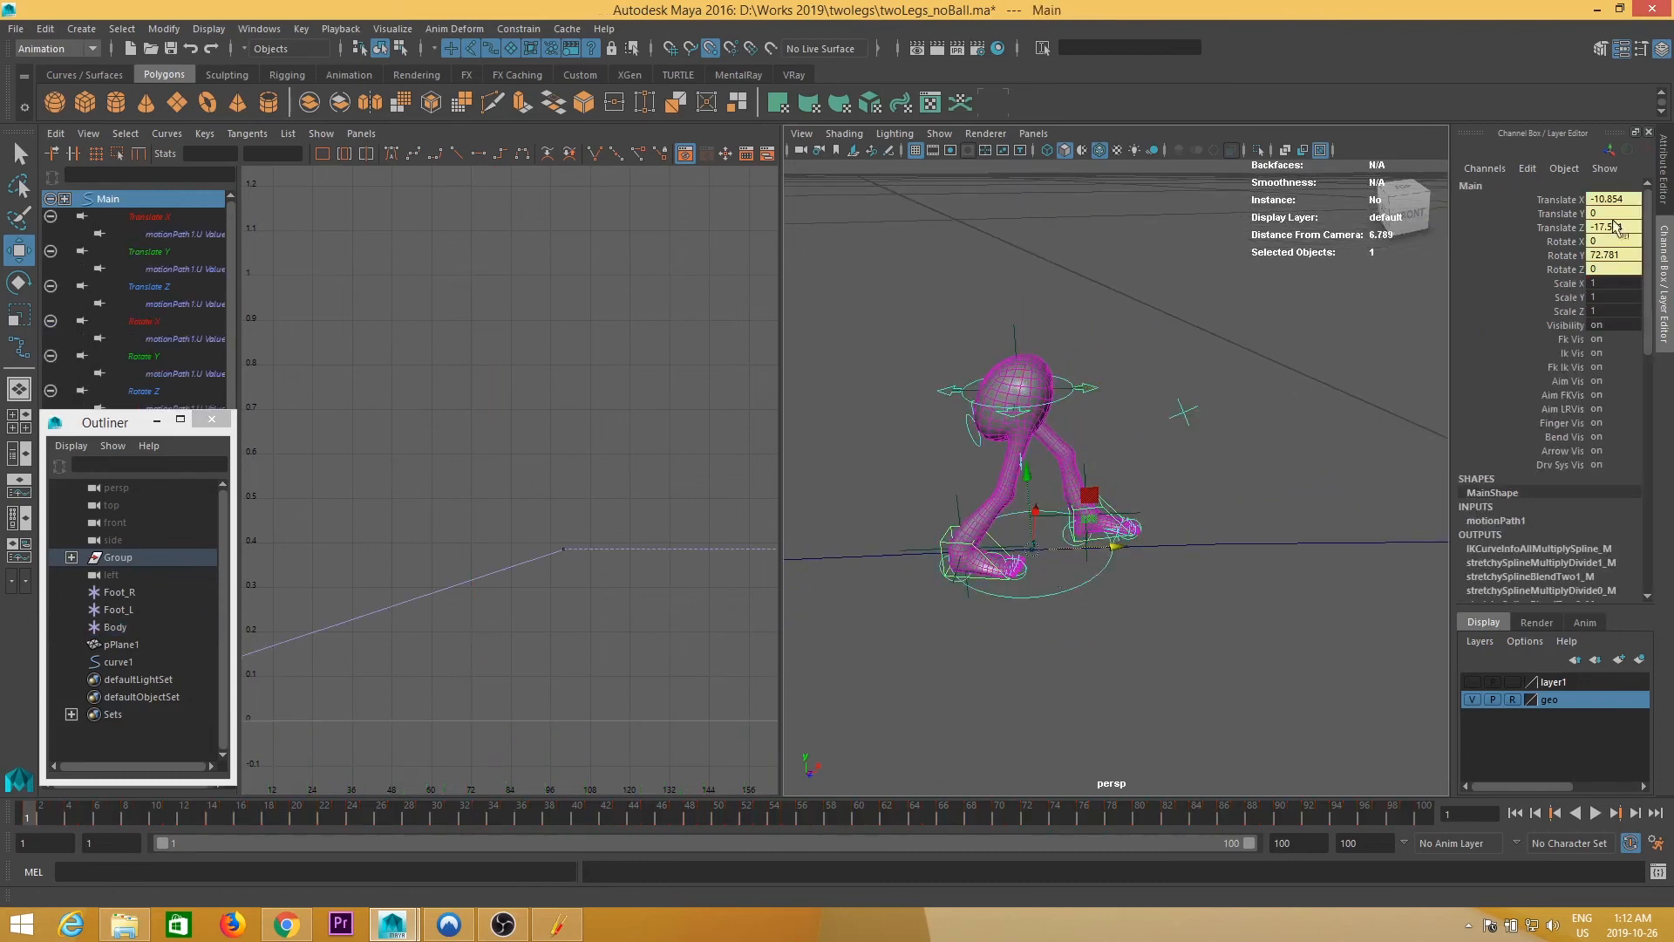
key("f")
scroll(453, 436, "down", 2)
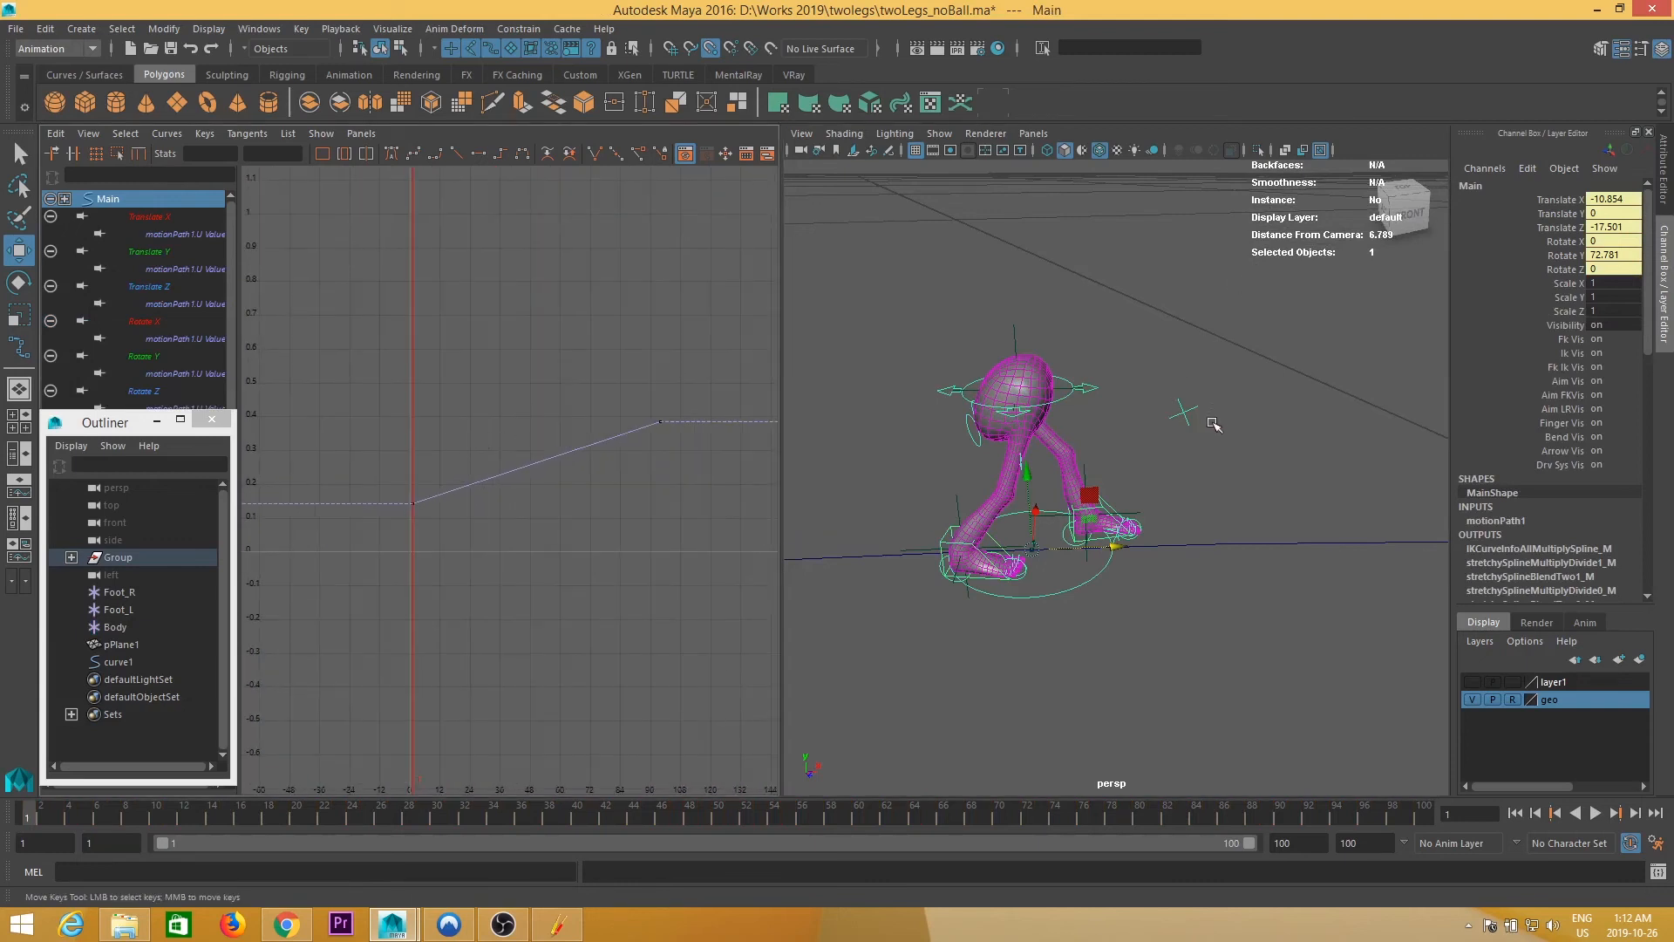
left_click(1279, 540)
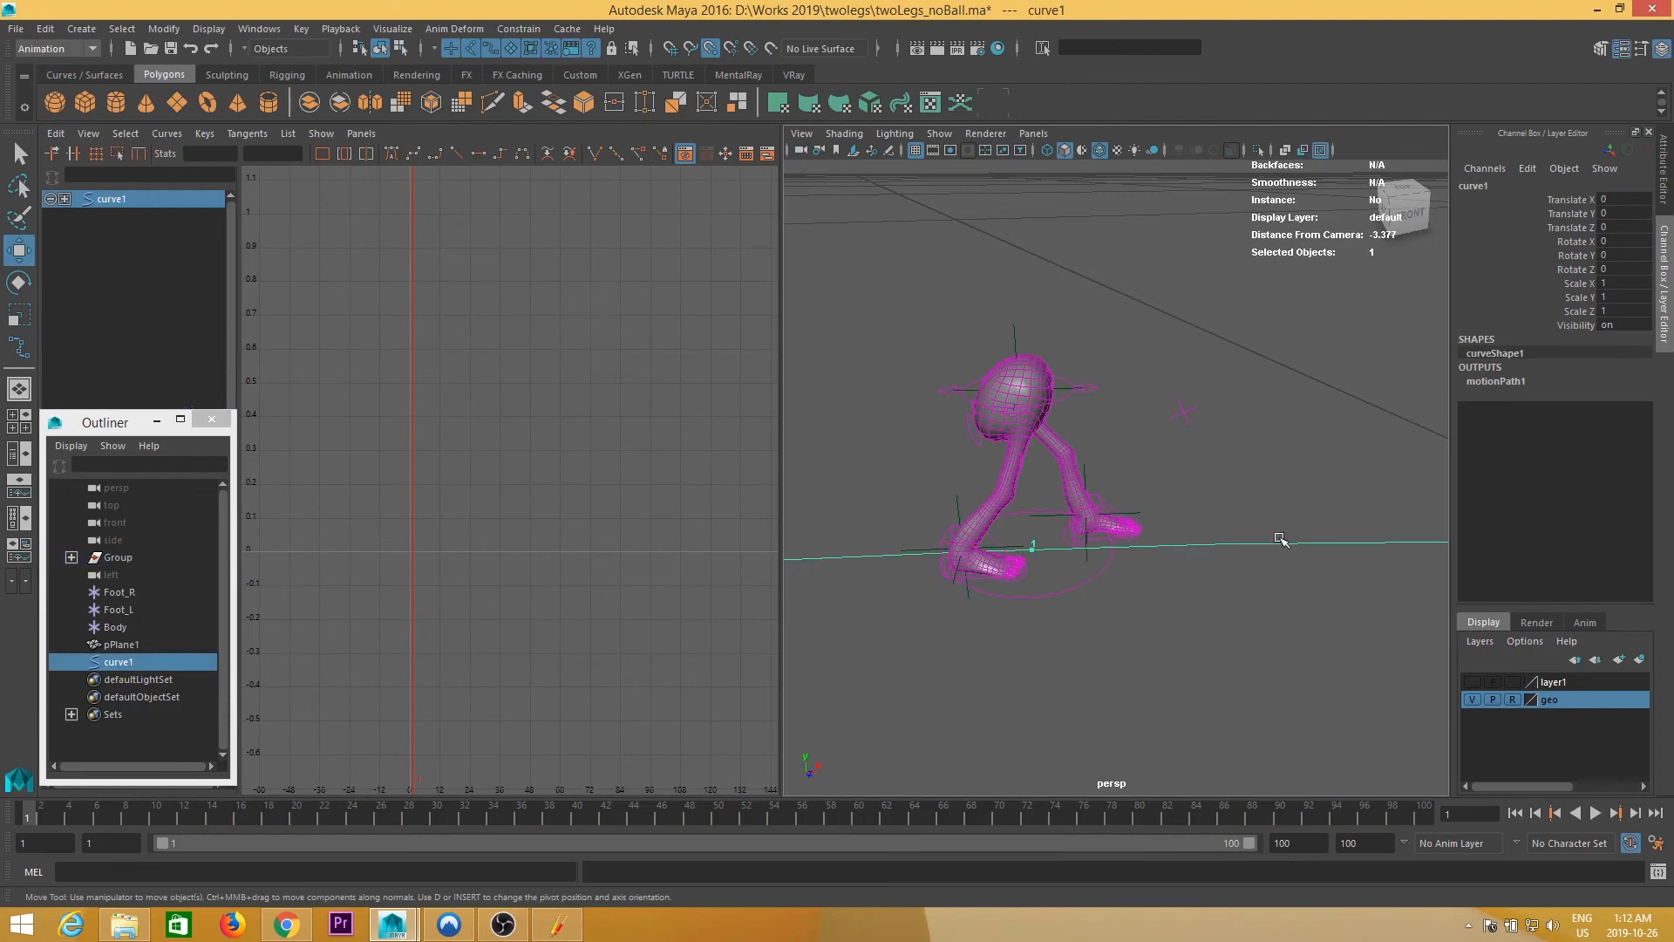
key("Delete")
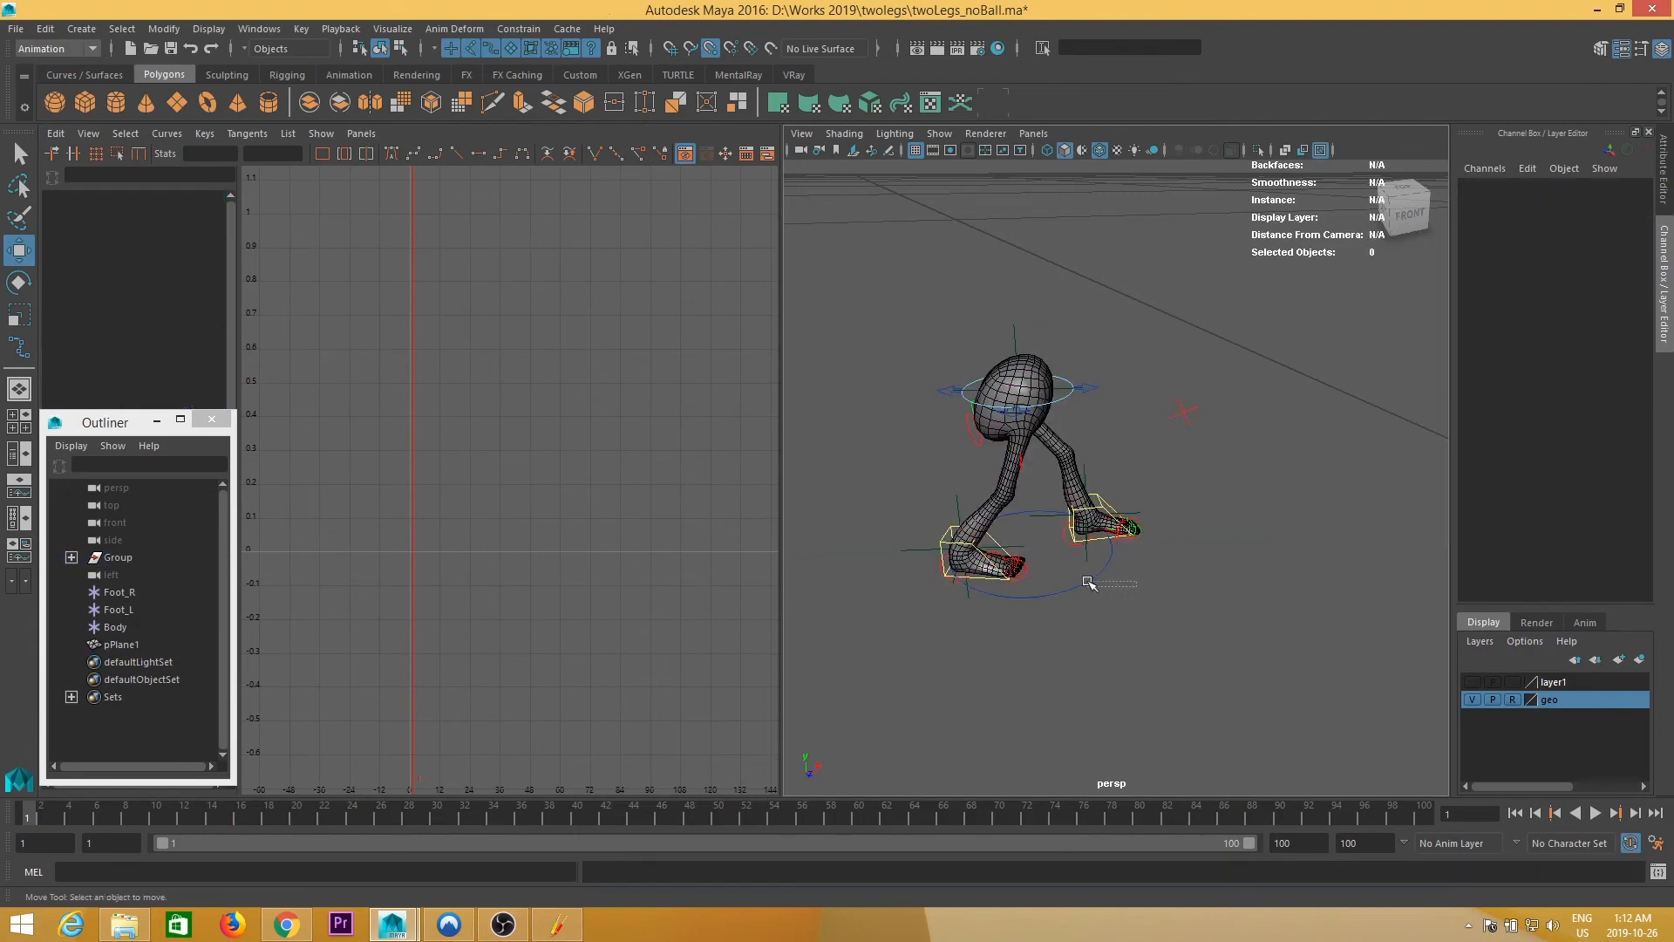
- Set the Main control's Translate X, Y, Z and Rotate X, Y channels to 0
left_click(1090, 544)
left_click_drag(1121, 635, 1131, 610, "alt")
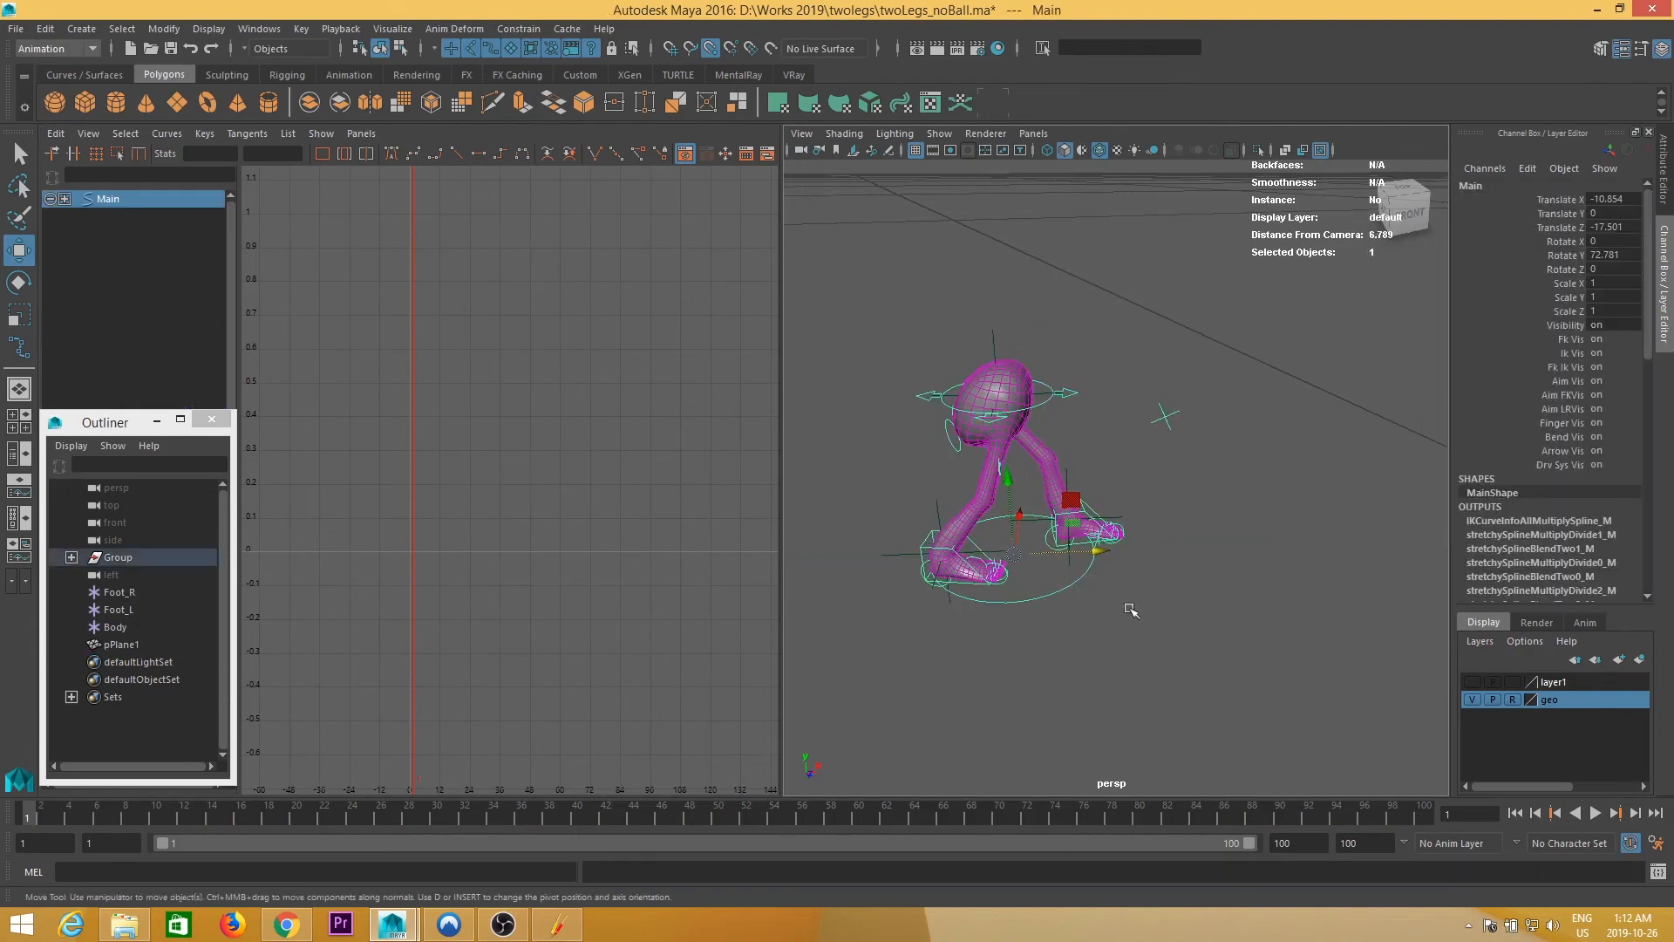
left_click_drag(1625, 204, 1629, 253)
type("0")
key("Return")
- Select the IKLeg_R, IKLeg_L and RootX_M controls and frame them to inspect the constrained rig
left_click_drag(1205, 433, 1062, 572, "alt")
left_click(955, 576)
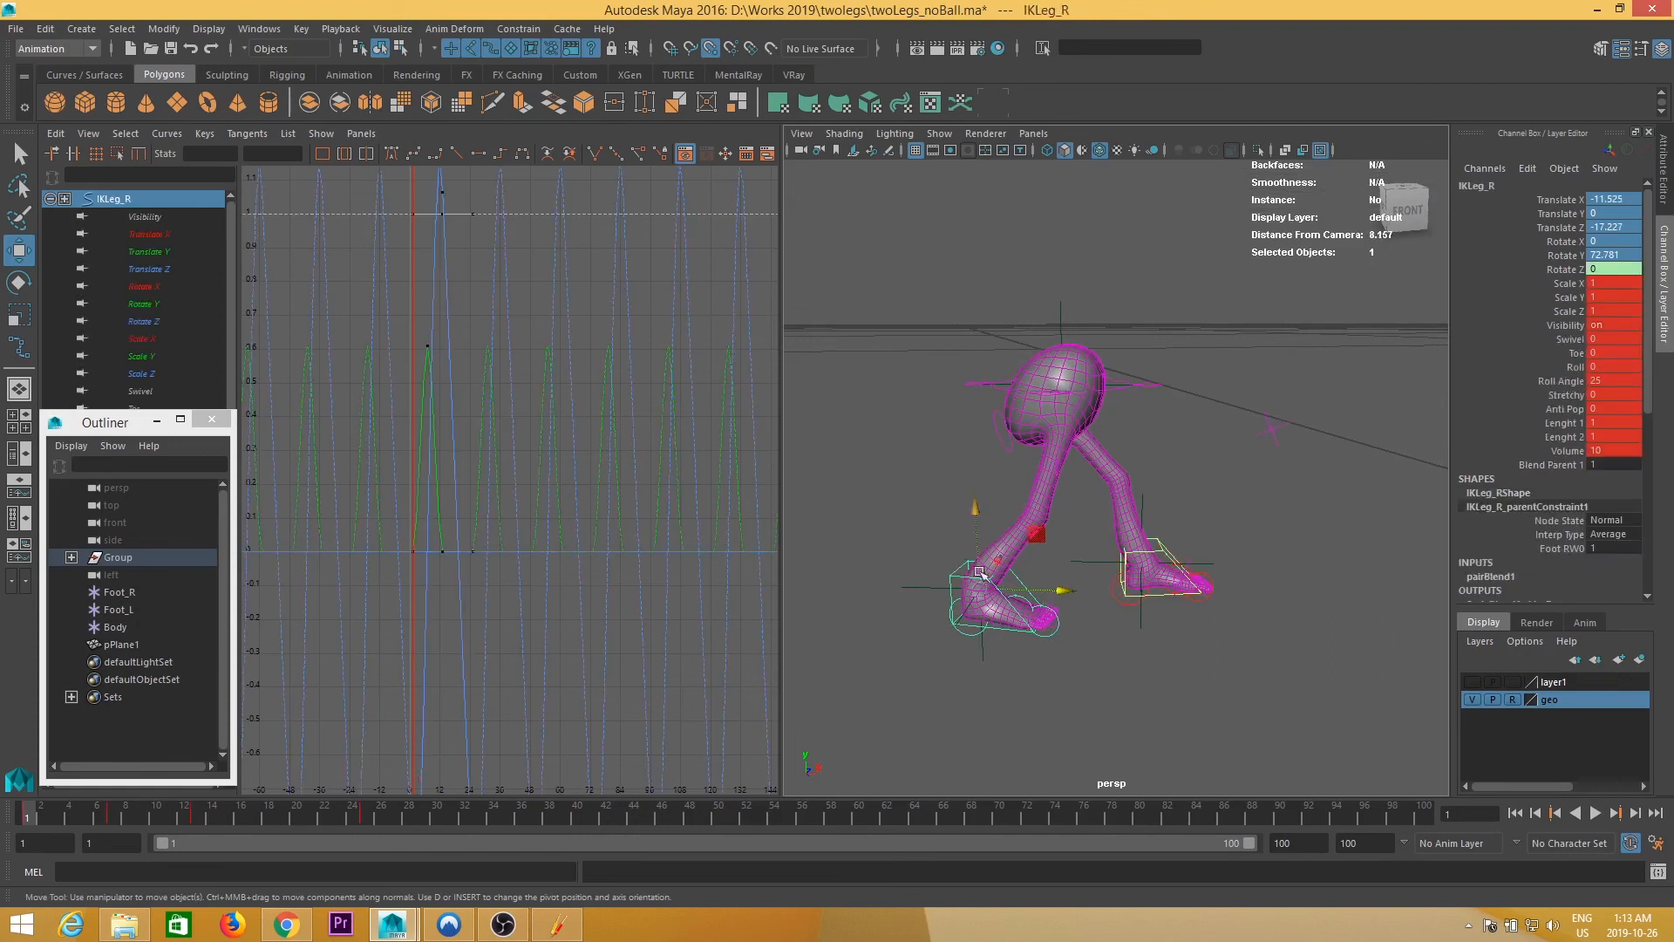
left_click(1163, 546, "shift")
left_click(1143, 386, "shift")
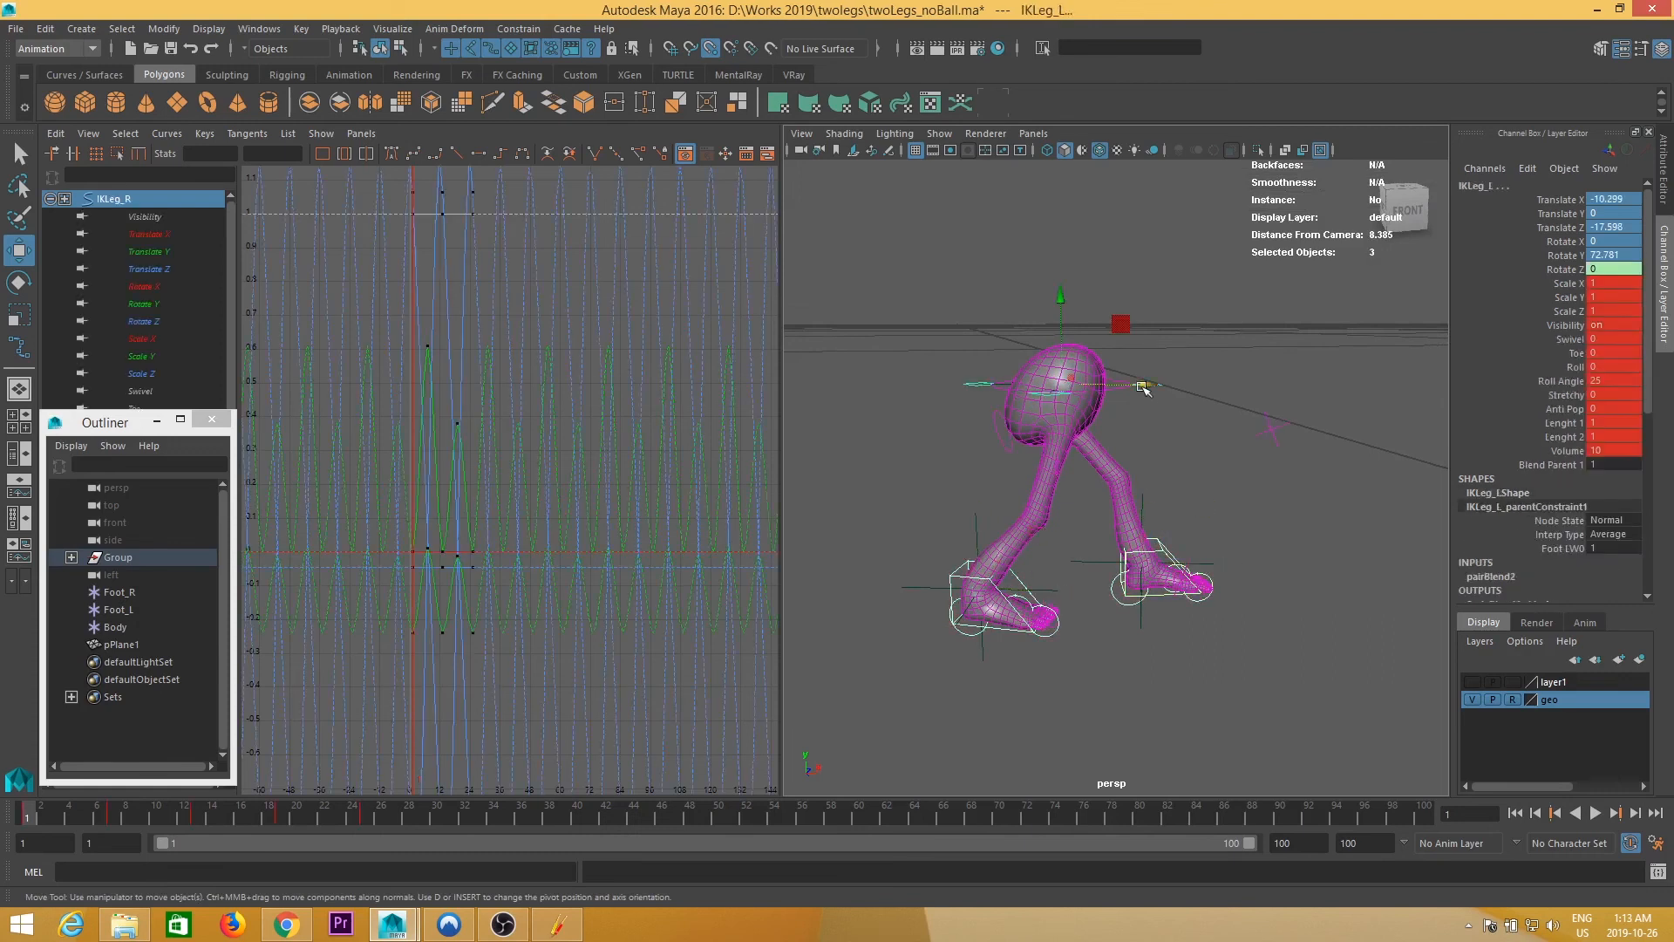
middle_click_drag(1124, 520, 1161, 472, "alt")
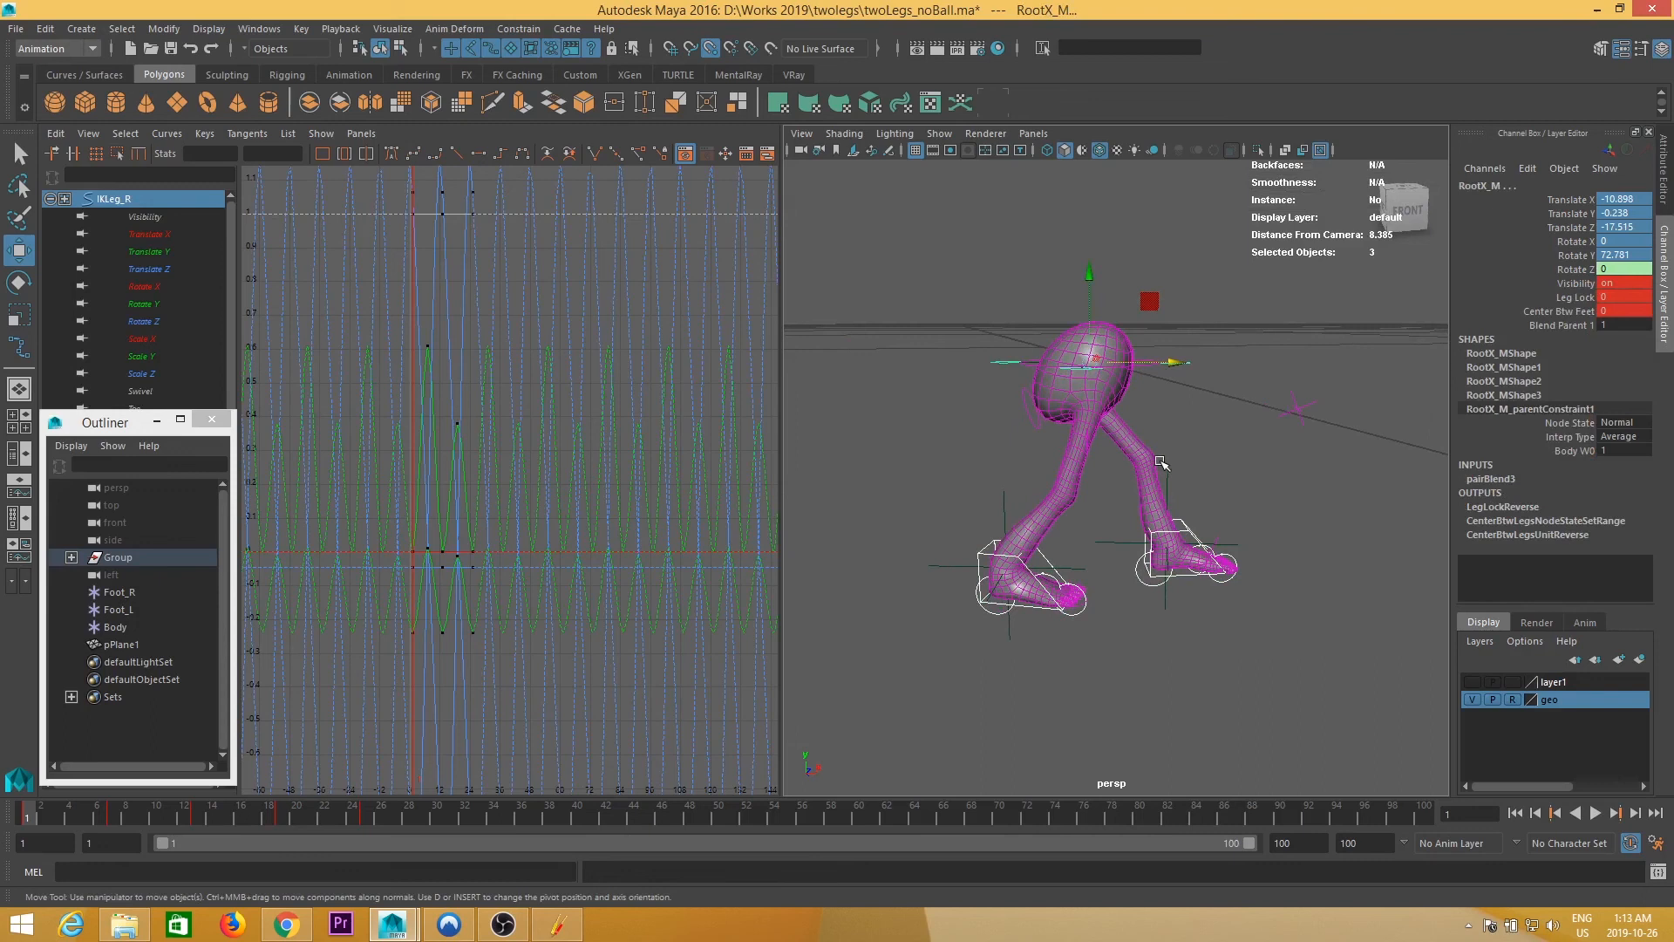
middle_click_drag(1159, 485, 1138, 471, "alt")
key("f")
- Select the Foot_R locator and examine its baked Translate X and Translate Z curves in the Graph Editor
left_click(1123, 489)
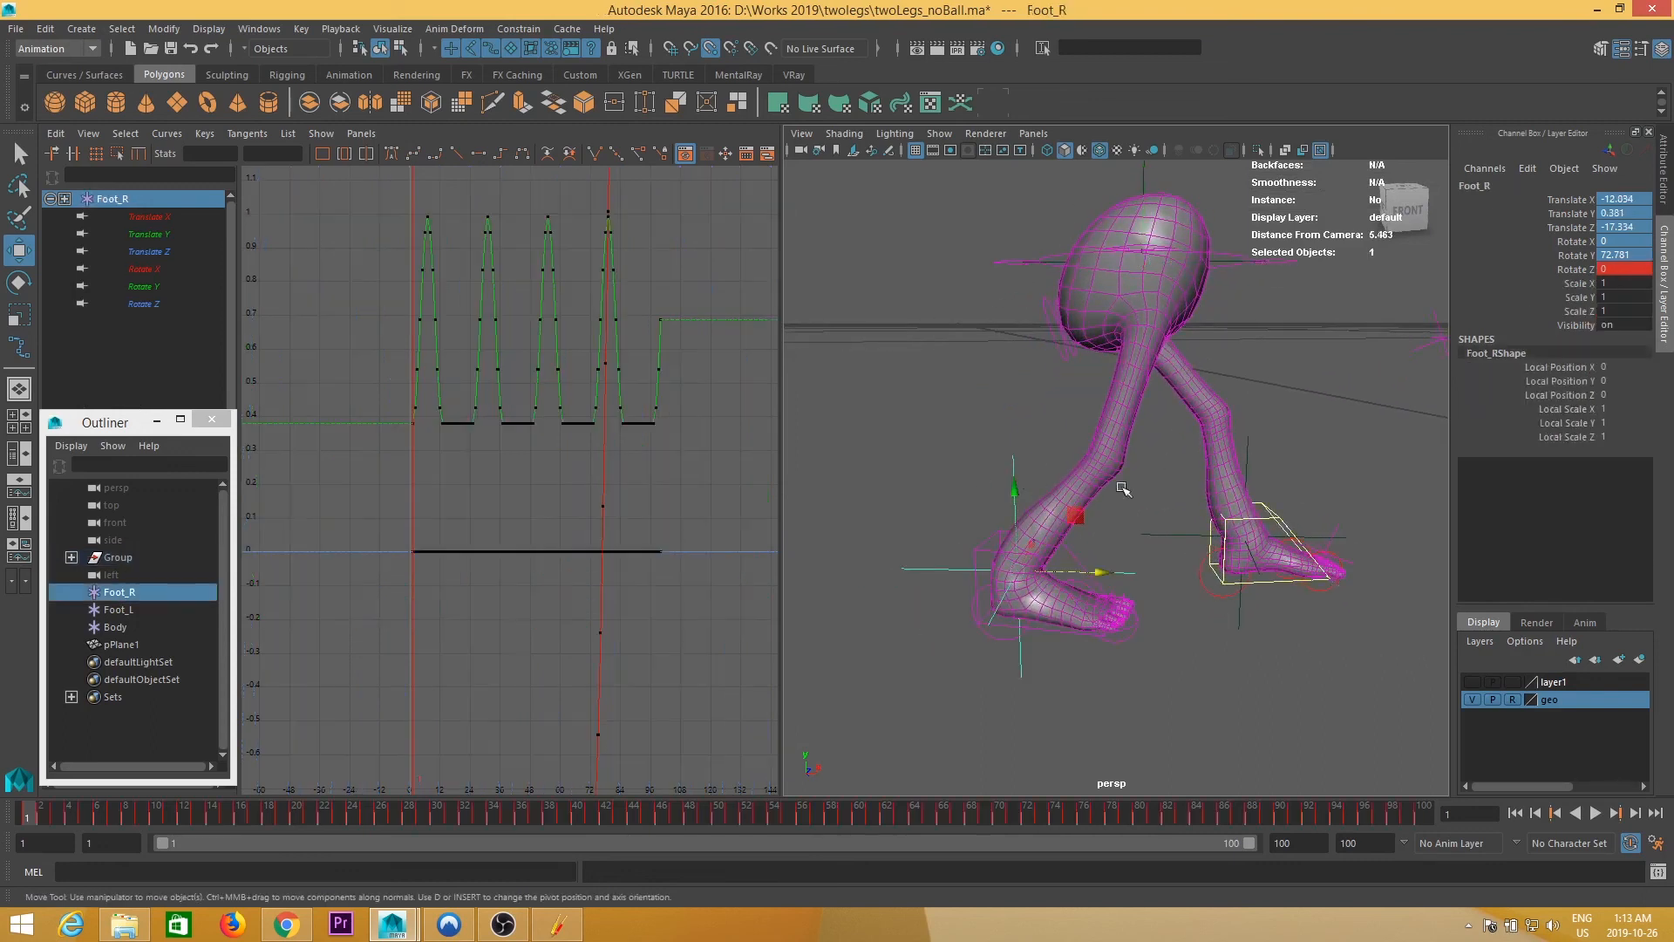
left_click(1250, 451, "shift")
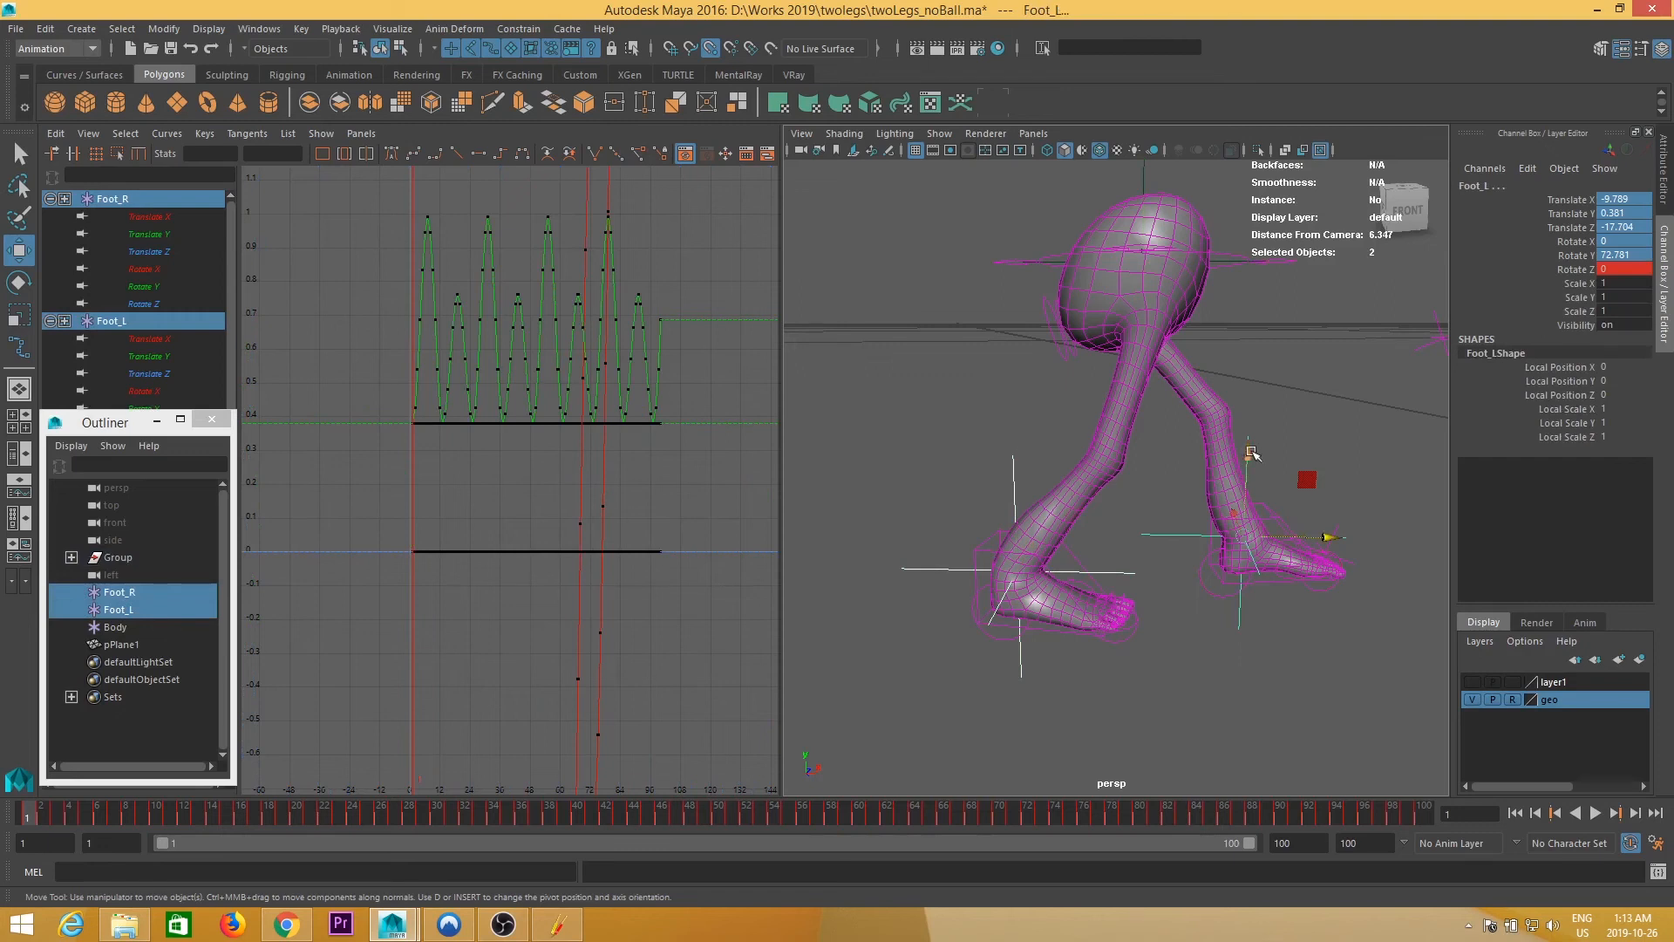
left_click(1013, 464)
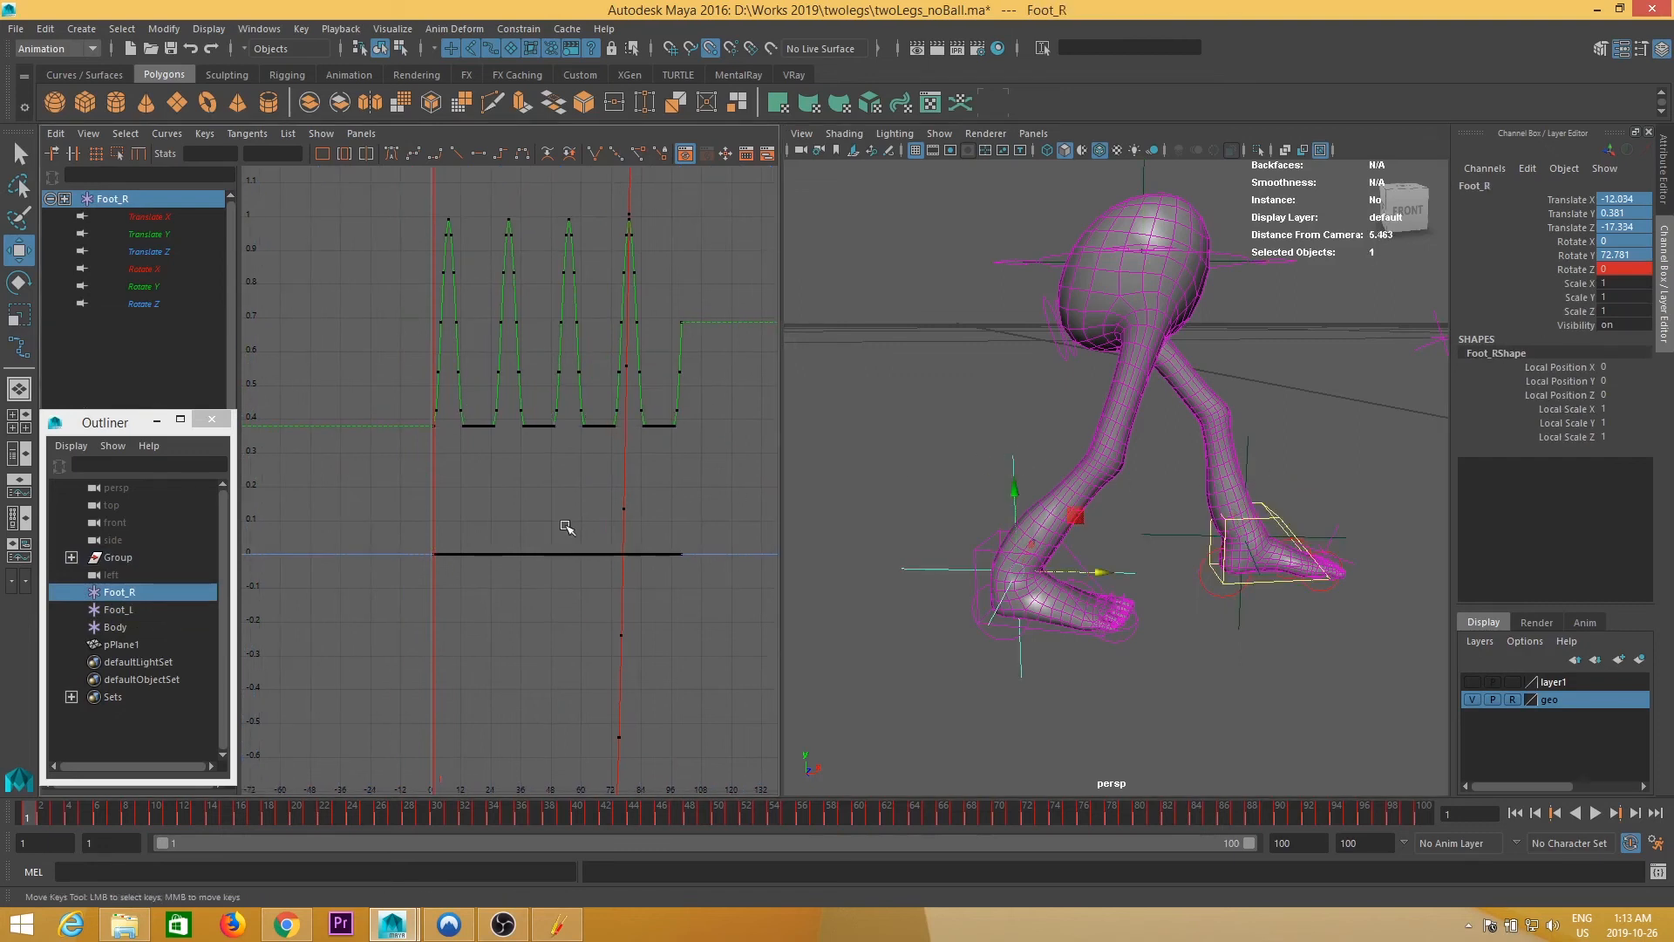
key("f")
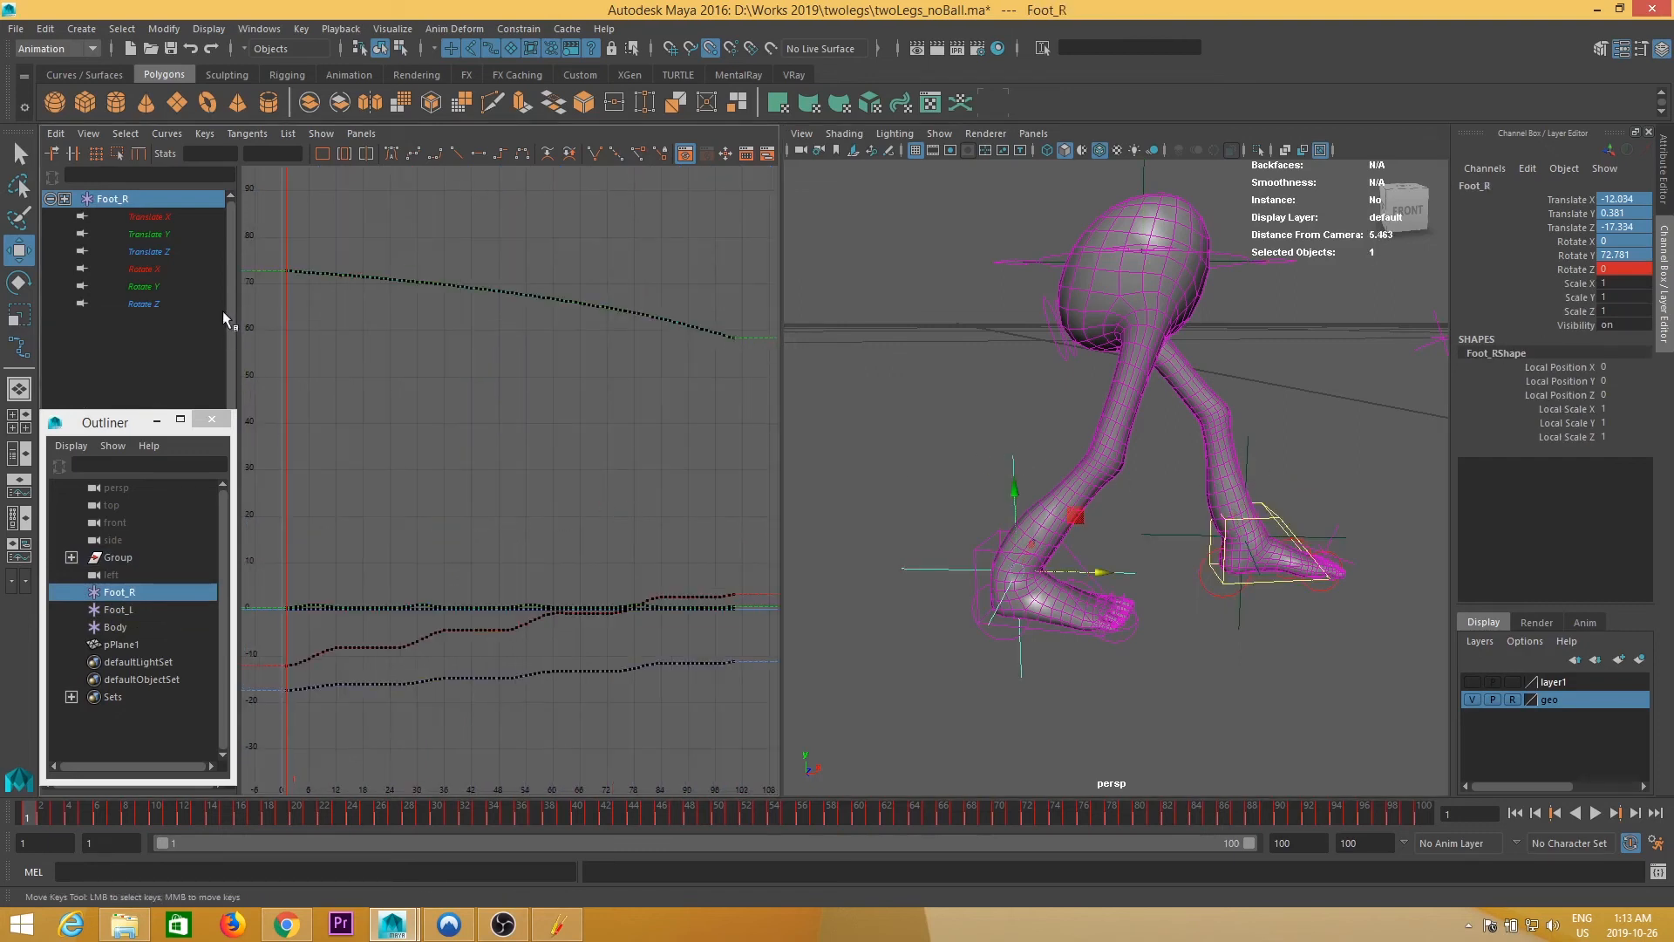
left_click(148, 252)
left_click(157, 217, "ctrl")
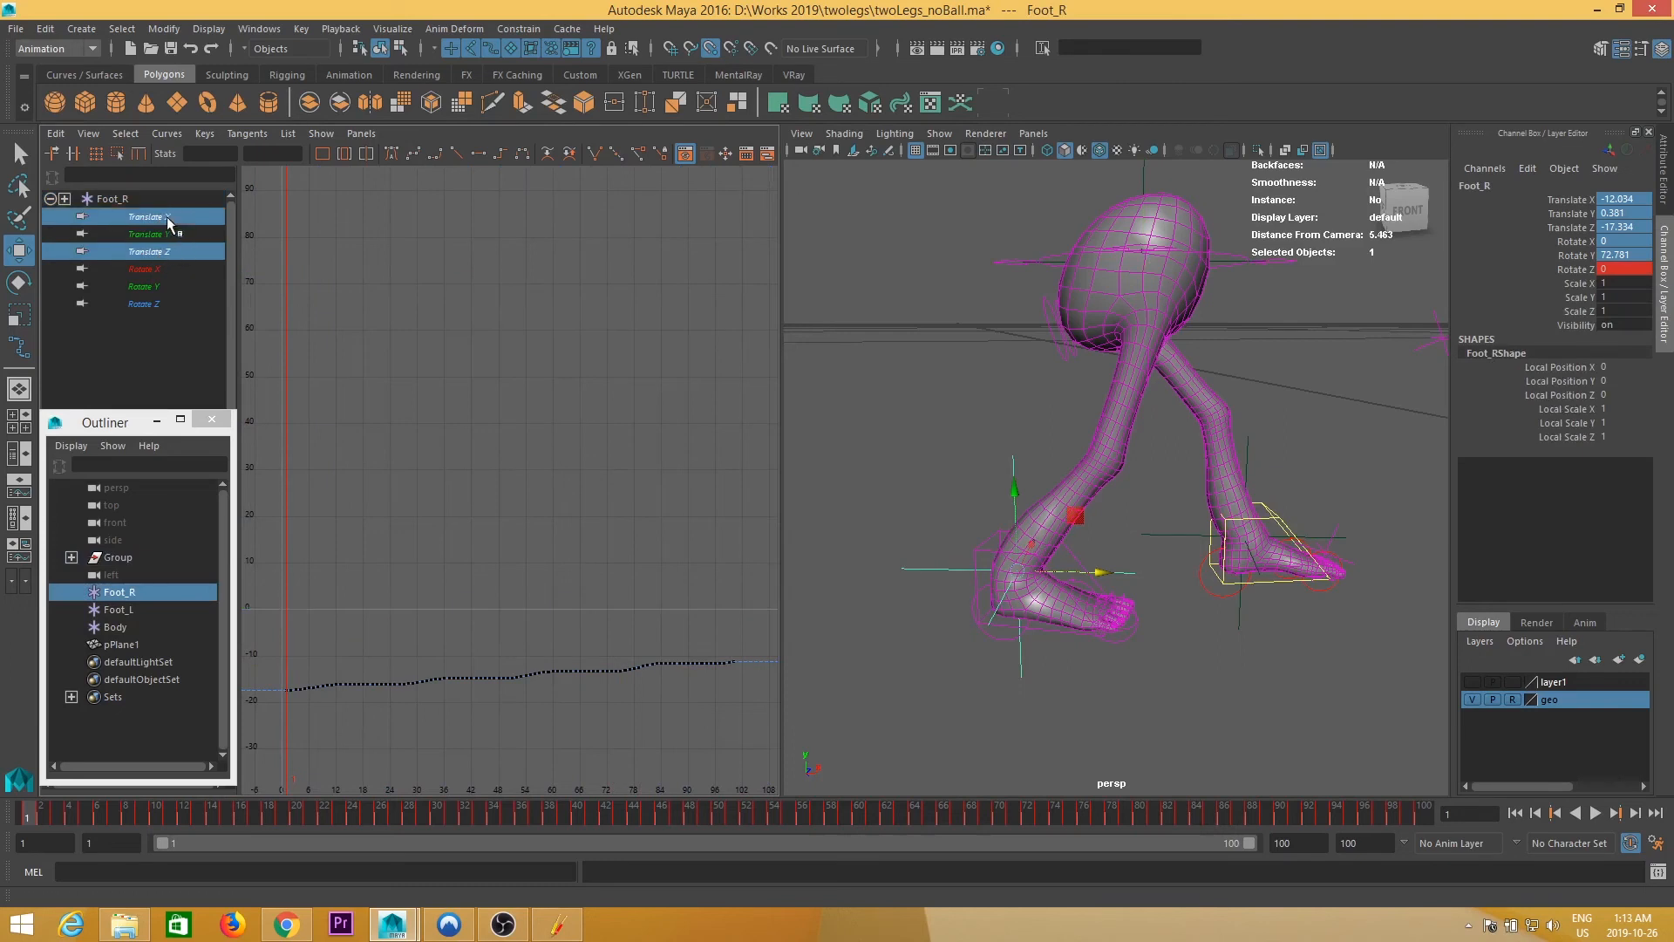
right_click_drag(526, 678, 574, 593, "alt")
middle_click_drag(631, 571, 559, 590, "alt")
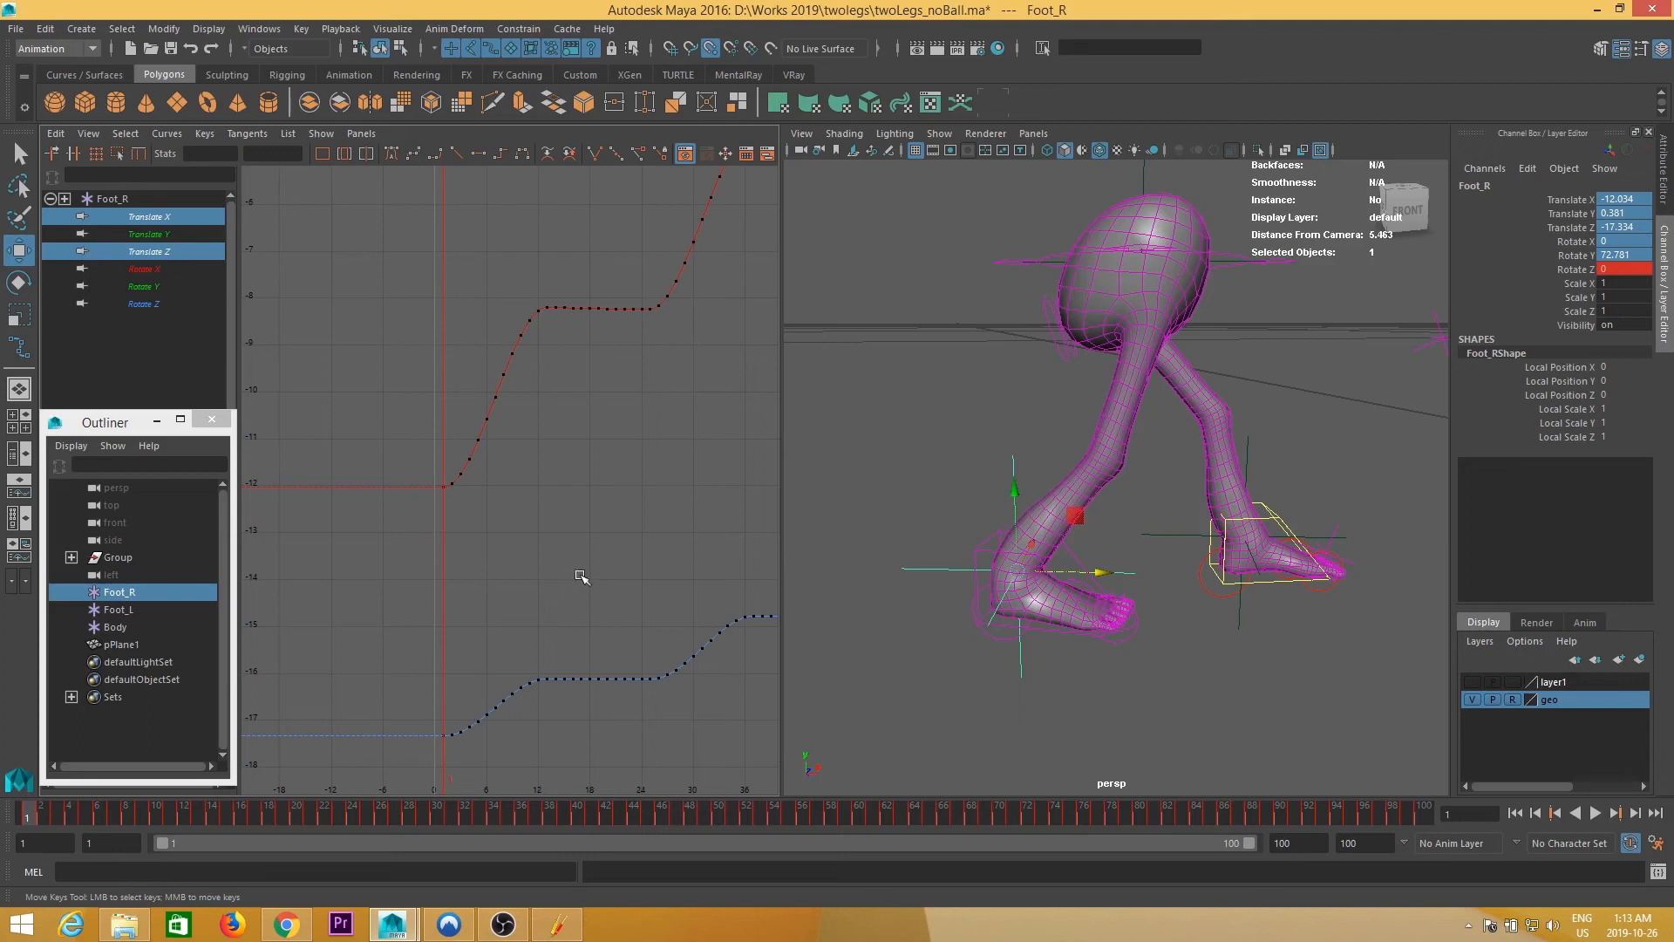
middle_click_drag(674, 543, 654, 533, "alt")
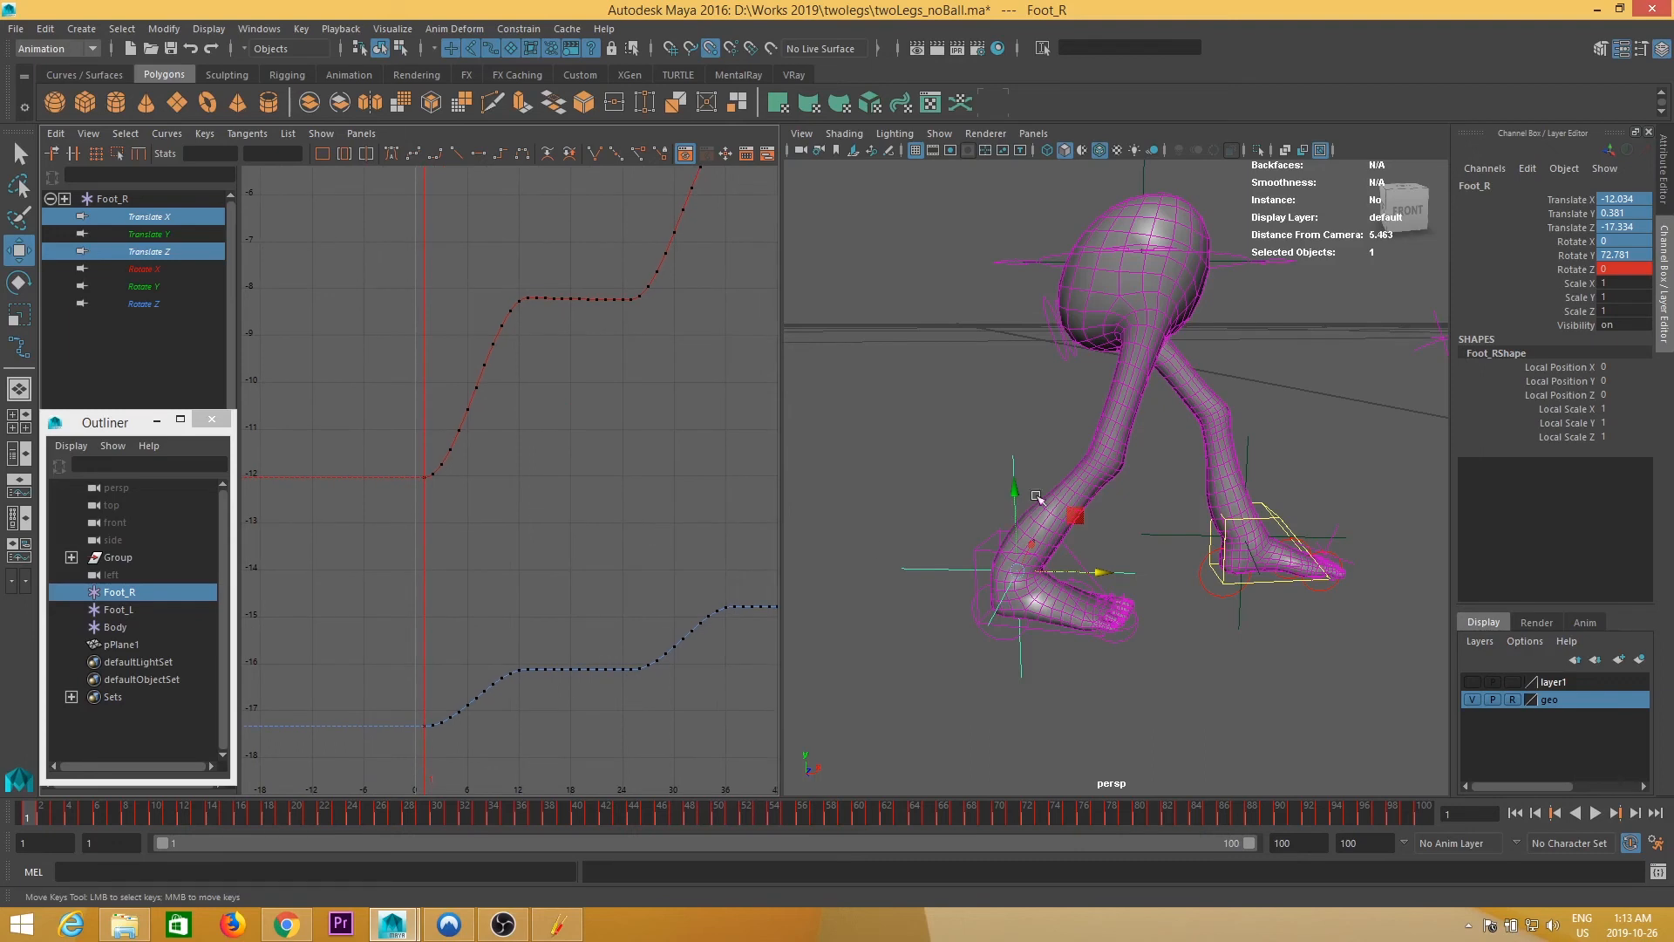
middle_click_drag(619, 414, 641, 487, "alt")
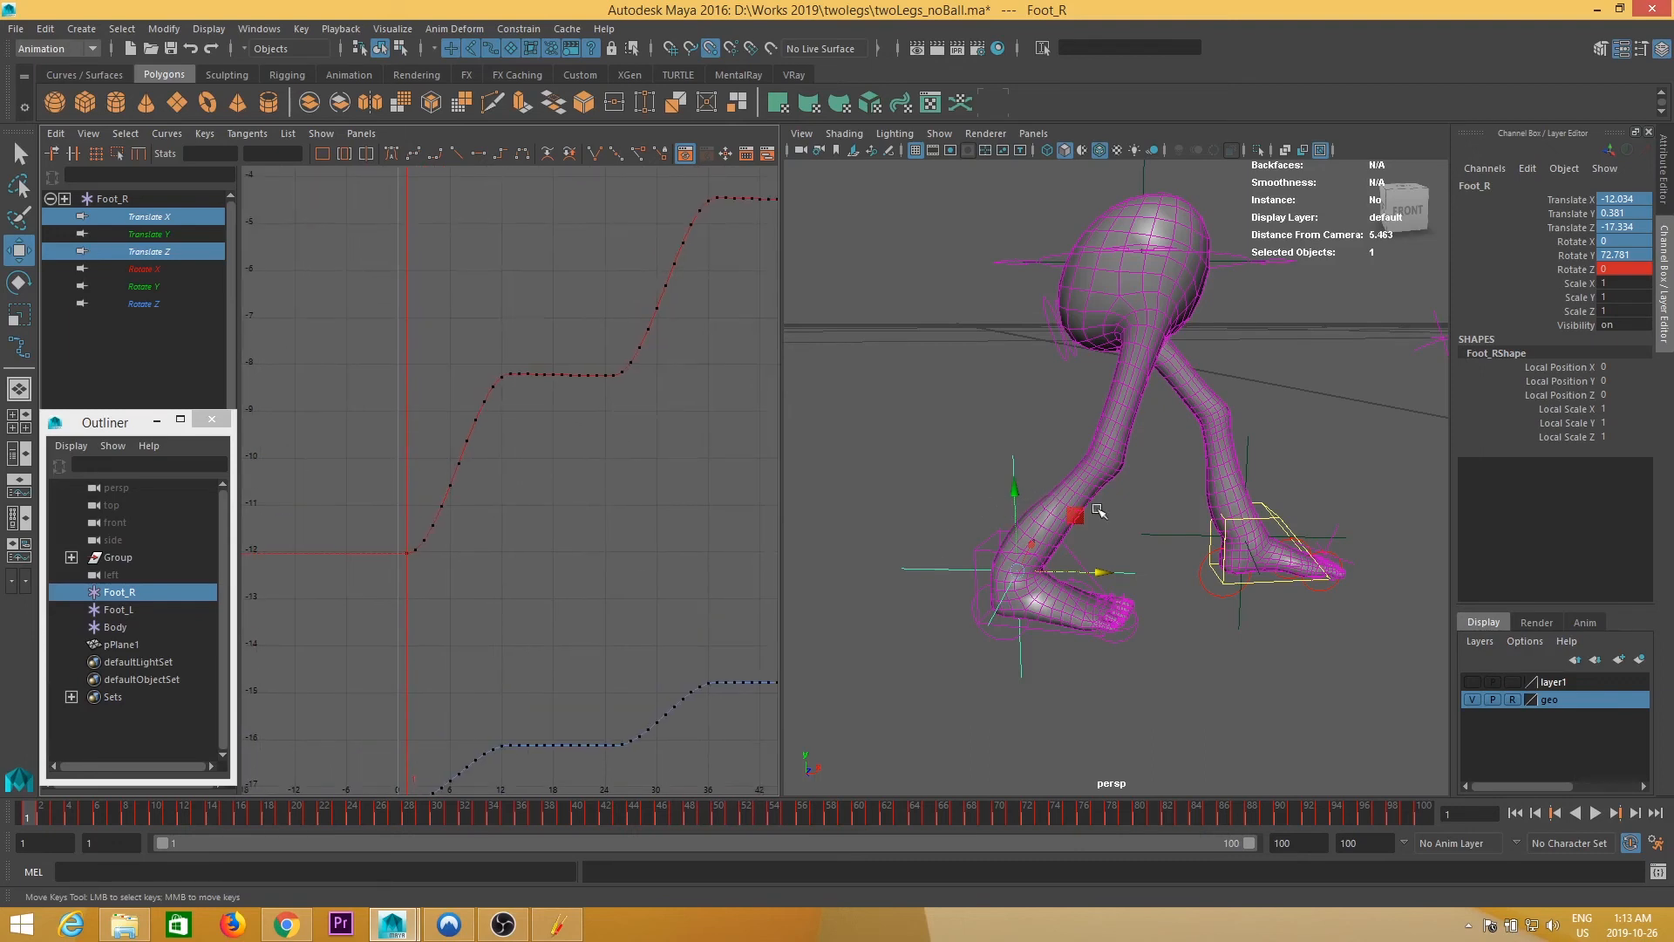
right_click_drag(489, 400, 405, 446, "alt")
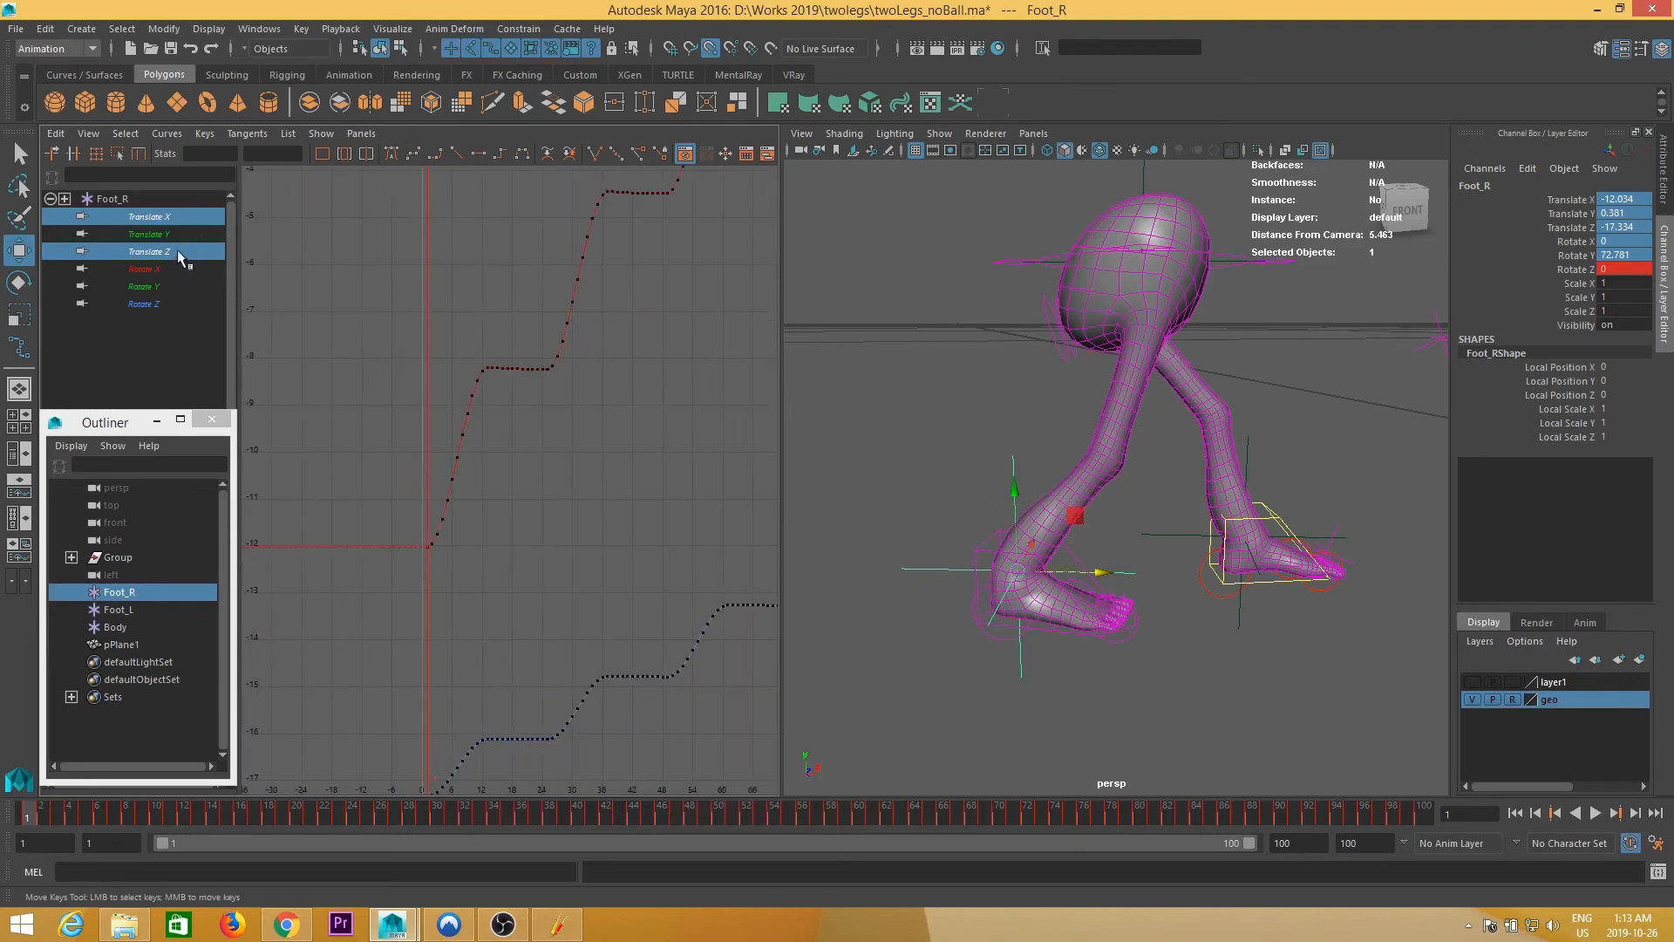
- Isolate Foot_R's Translate Z curve and delete the in-between keys on its first planted section, between frames 13 and 25
left_click(148, 251)
key("f")
right_click_drag(571, 593, 413, 450, "alt")
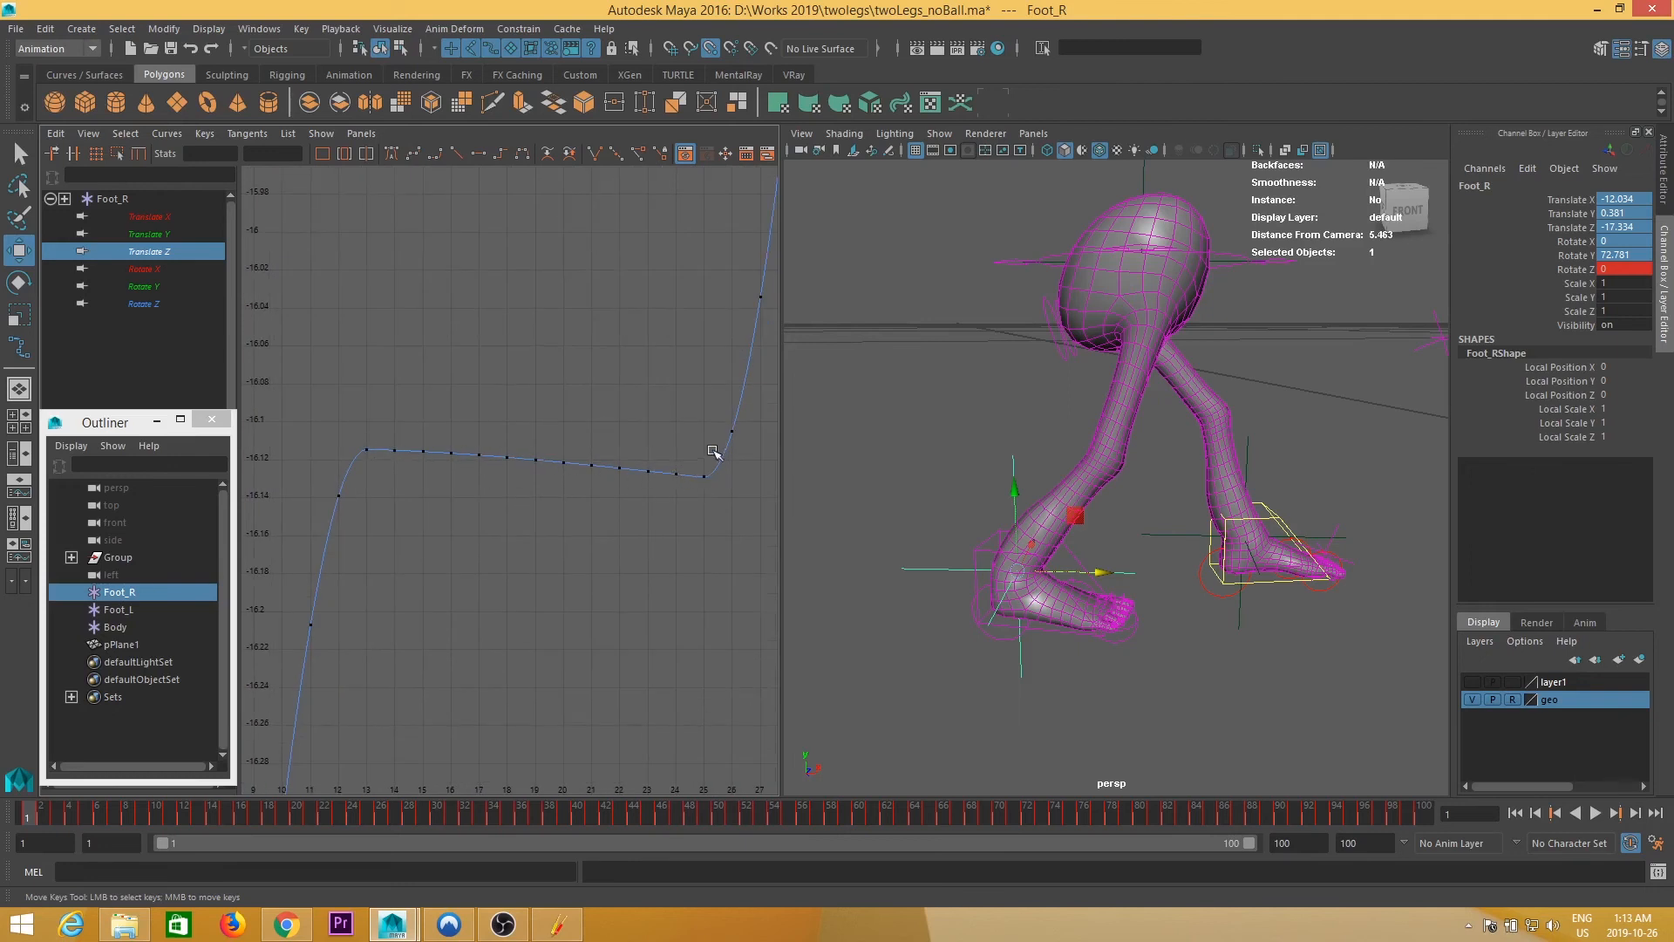
middle_click_drag(635, 468, 644, 478, "alt")
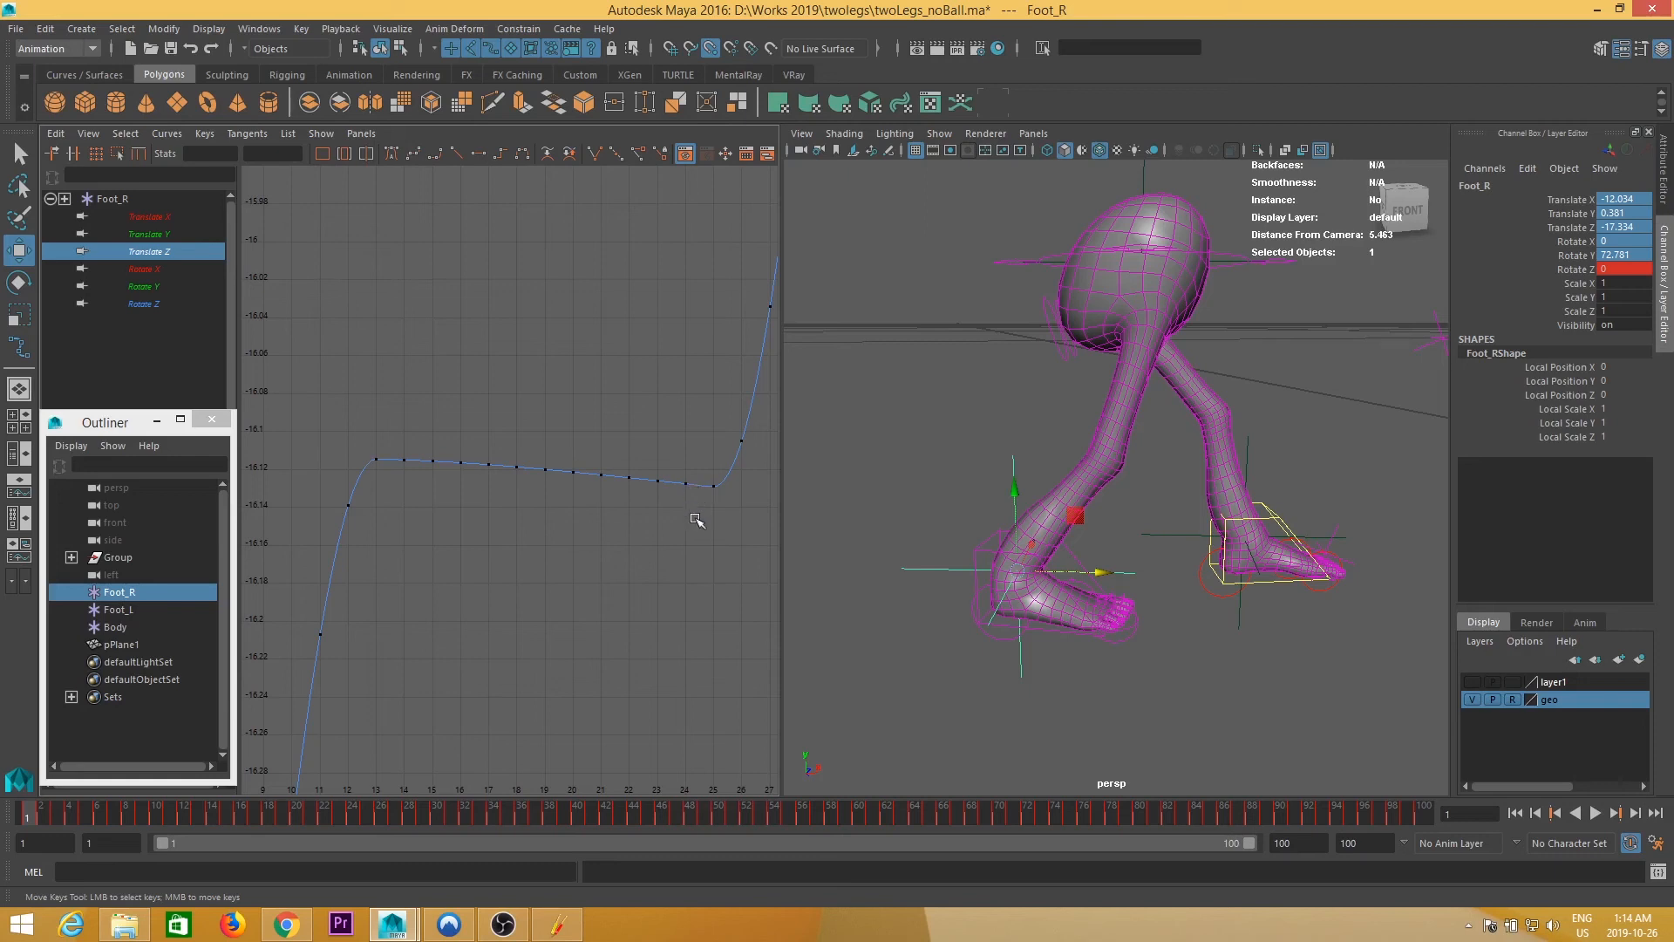
left_click_drag(627, 444, 386, 355)
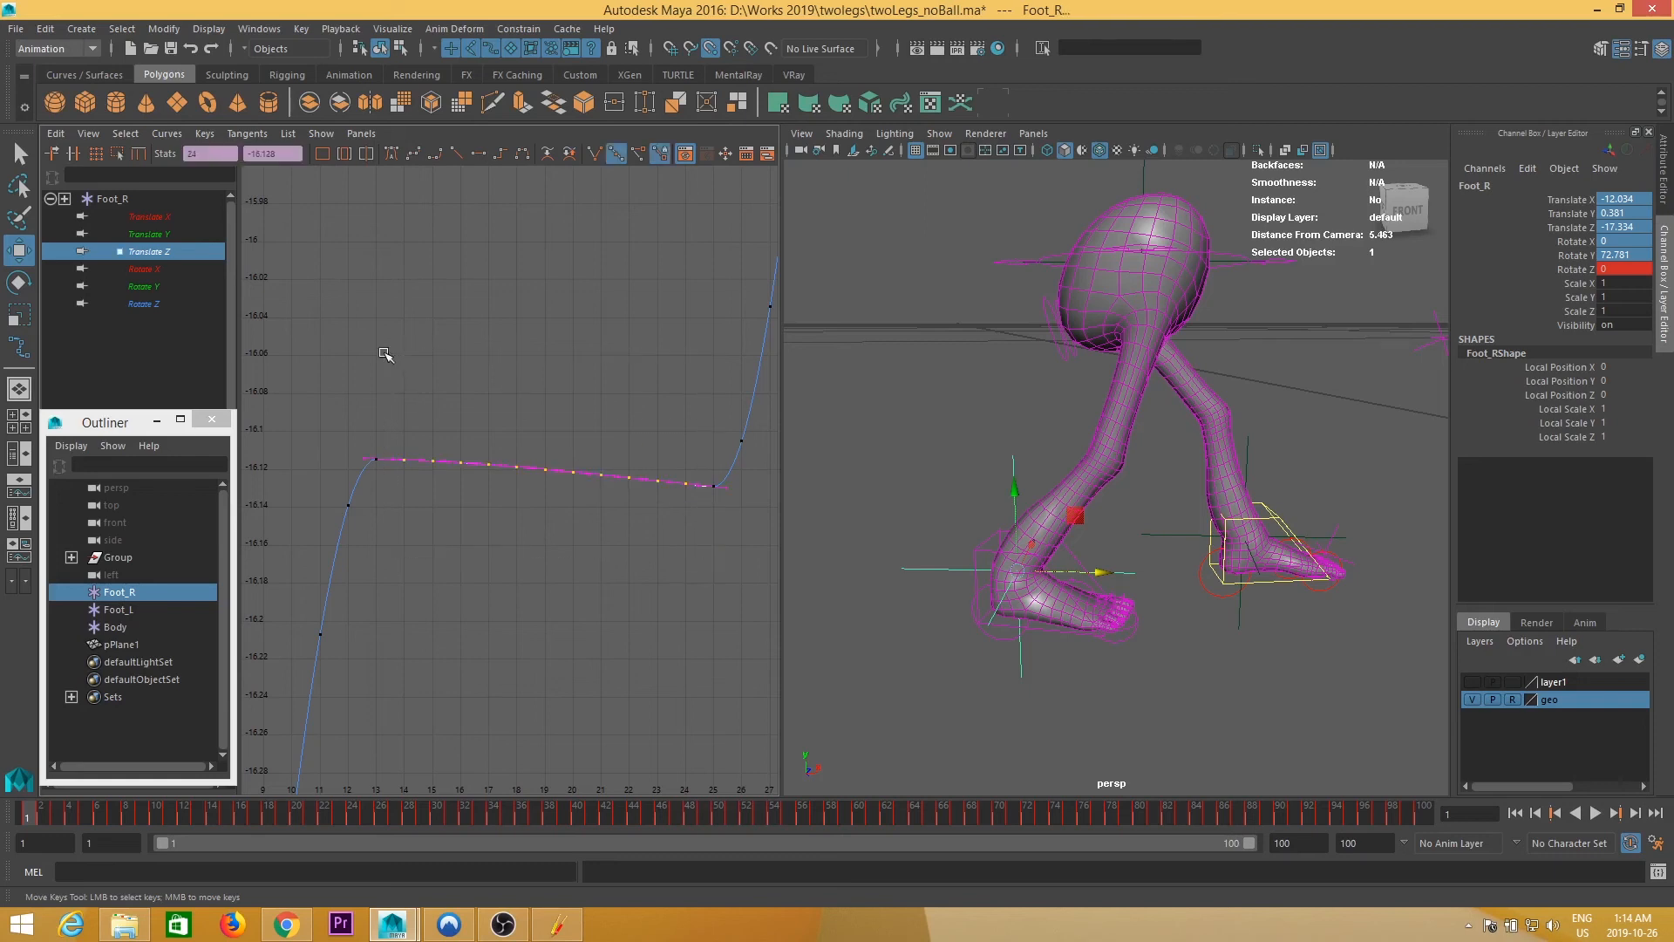
key("Delete")
- Scale Foot_R's Translate Z keys from frame 25 to 37 so the frame 25 key levels with the frame 13 key
middle_click_drag(602, 468, 464, 565, "alt")
scroll(609, 521, "down", 5)
right_click_drag(640, 380, 654, 481, "alt+shift")
left_click_drag(672, 284, 520, 524)
right_click_drag(520, 523, 521, 506, "alt+shift")
scroll(521, 506, "up", 5)
key("r")
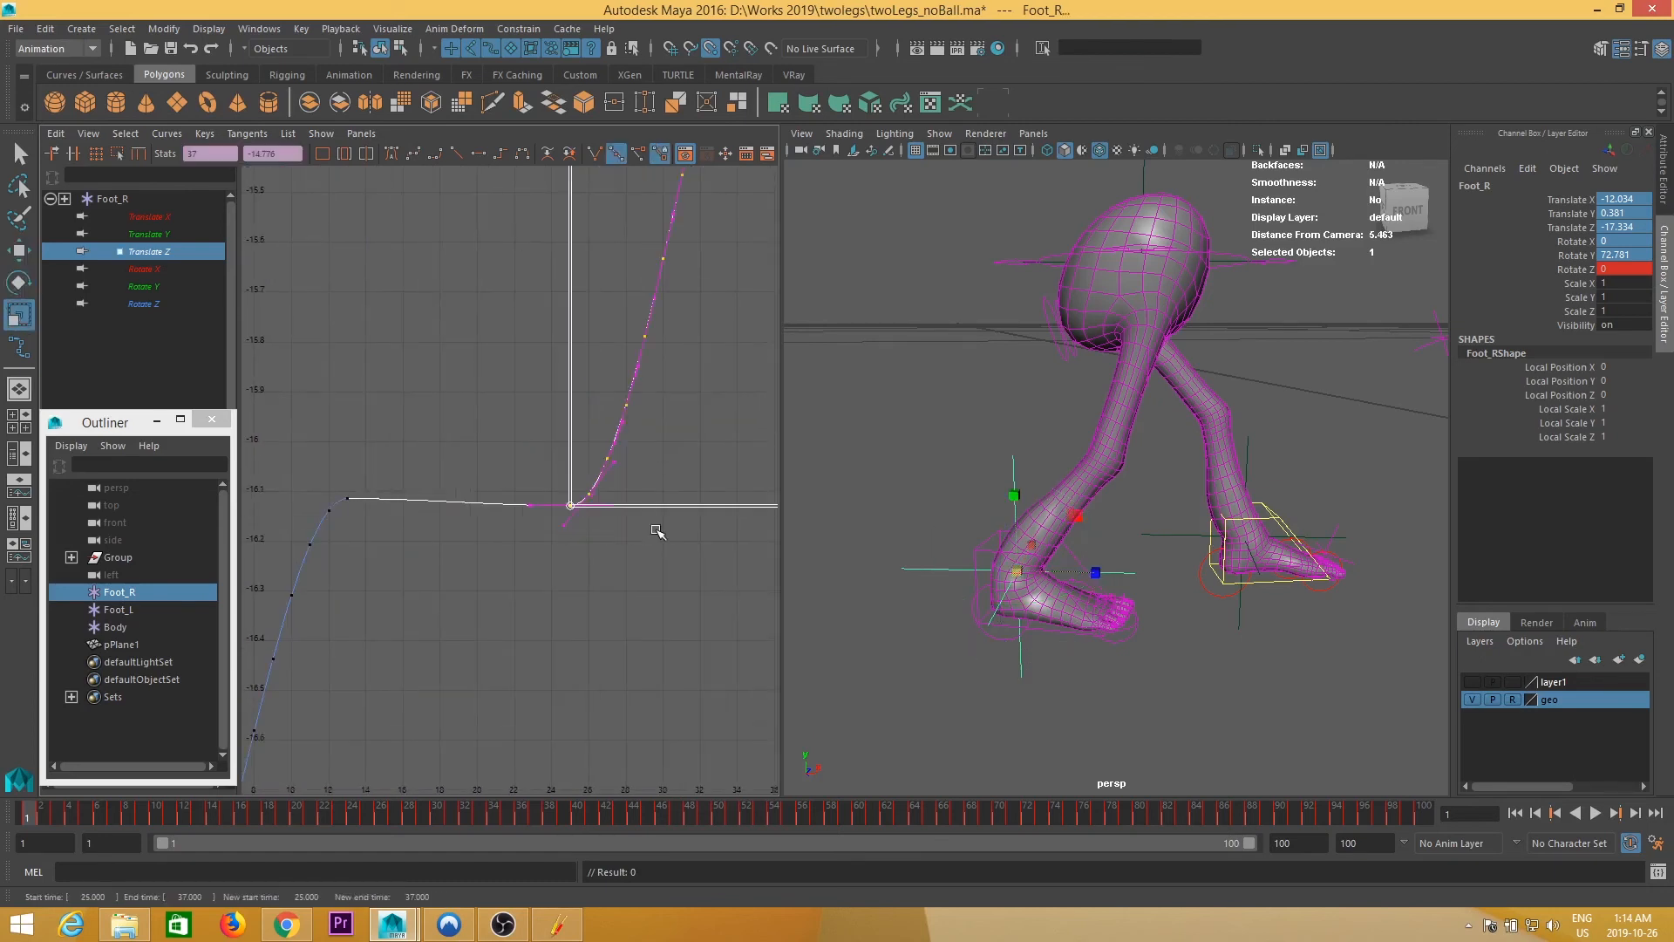
left_click_drag(653, 506, 654, 499)
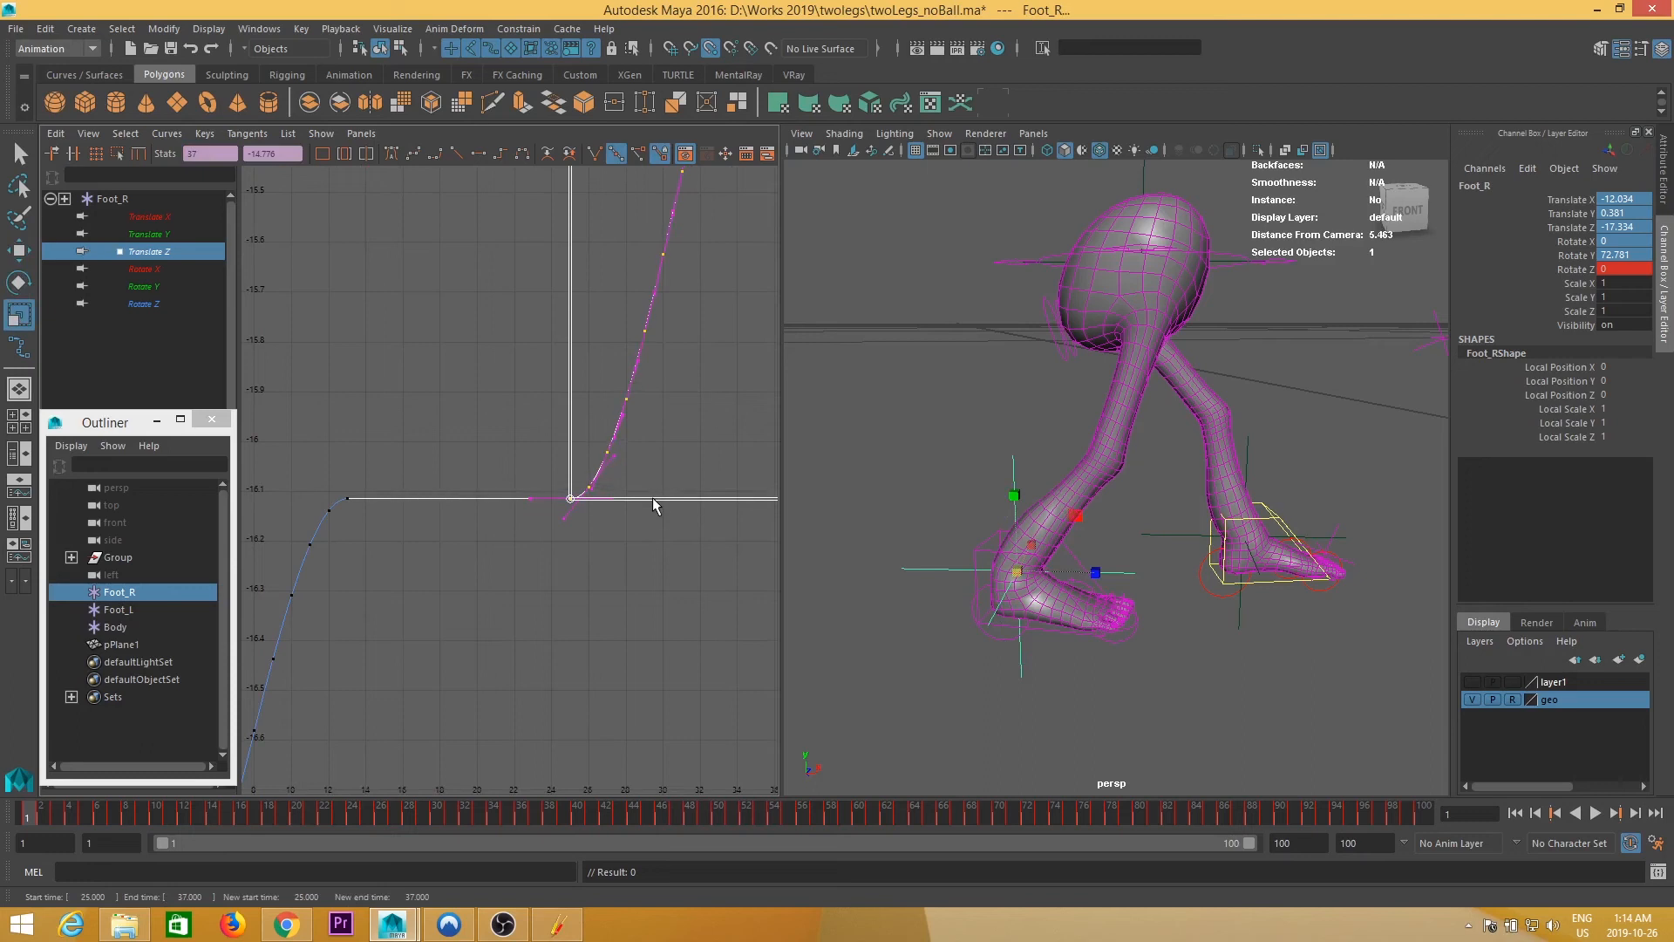
scroll(450, 530, "up", 4)
right_click_drag(641, 524, 610, 535, "alt")
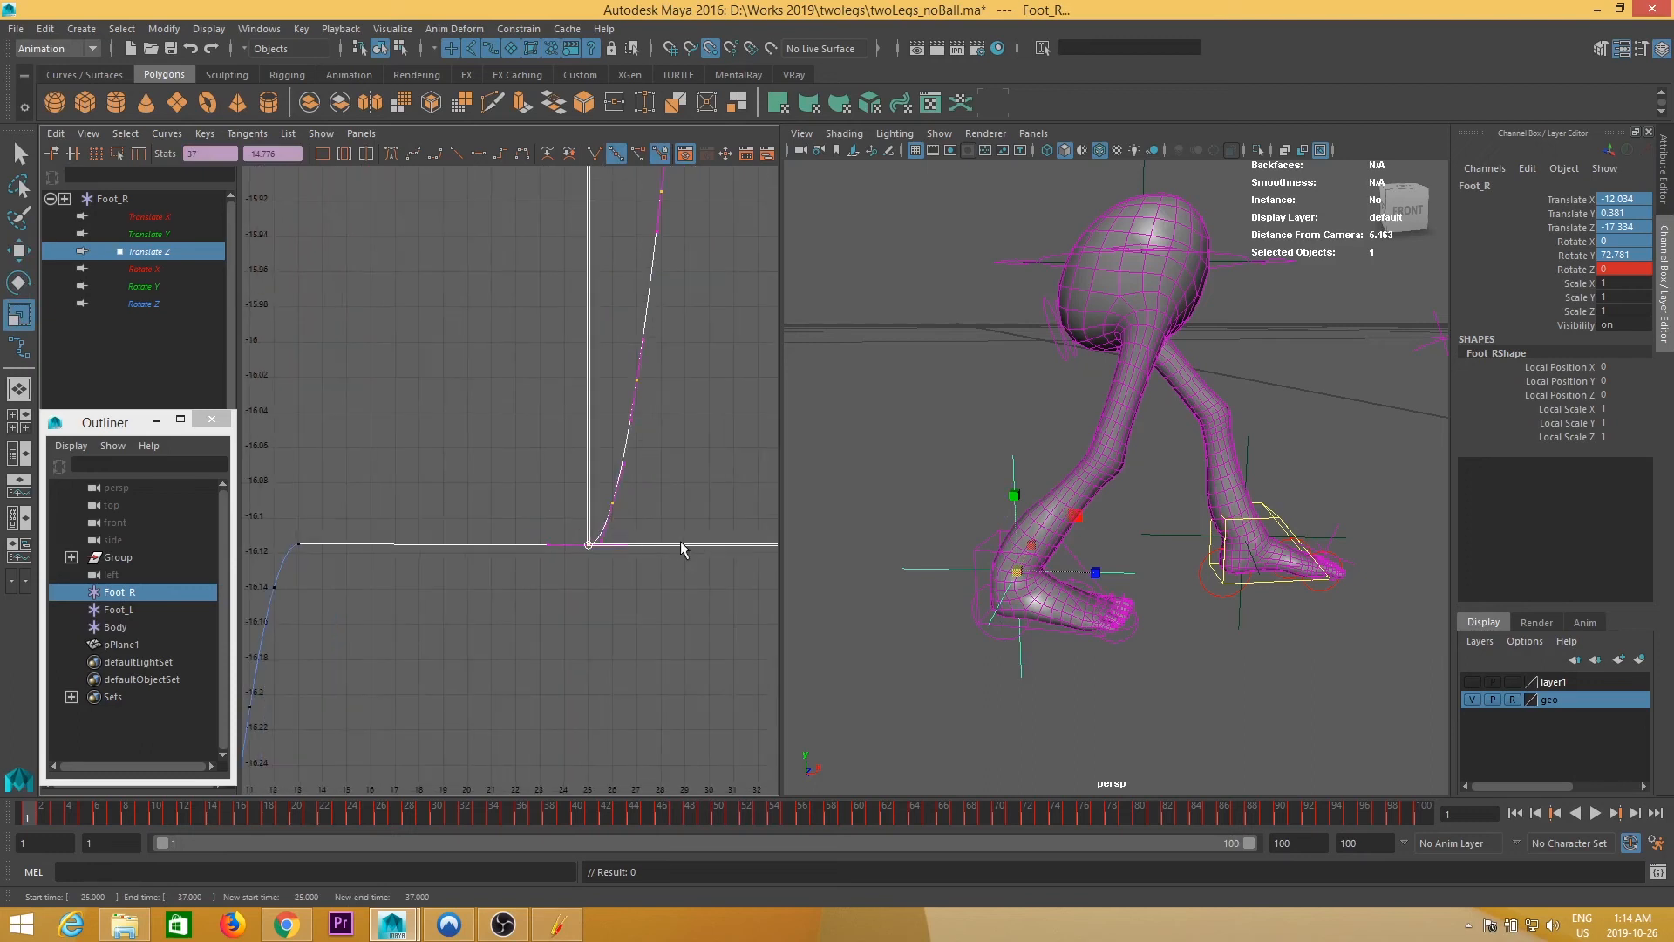
- Delete the in-between keys on the second planted section of Foot_R's Translate Z curve, between frames 37 and 49
scroll(654, 486, "down", 3)
middle_click_drag(655, 486, 628, 646, "alt")
right_click_drag(629, 646, 676, 575, "alt+shift")
middle_click_drag(672, 500, 470, 605, "alt")
right_click_drag(571, 509, 561, 508, "alt+shift")
middle_click_drag(561, 508, 600, 555, "alt")
right_click_drag(629, 546, 582, 542, "alt+shift")
scroll(587, 483, "up", 7)
middle_click_drag(596, 457, 464, 518, "alt")
right_click_drag(640, 513, 598, 512, "alt+shift")
left_click_drag(601, 499, 395, 375)
middle_click_drag(559, 523, 605, 523)
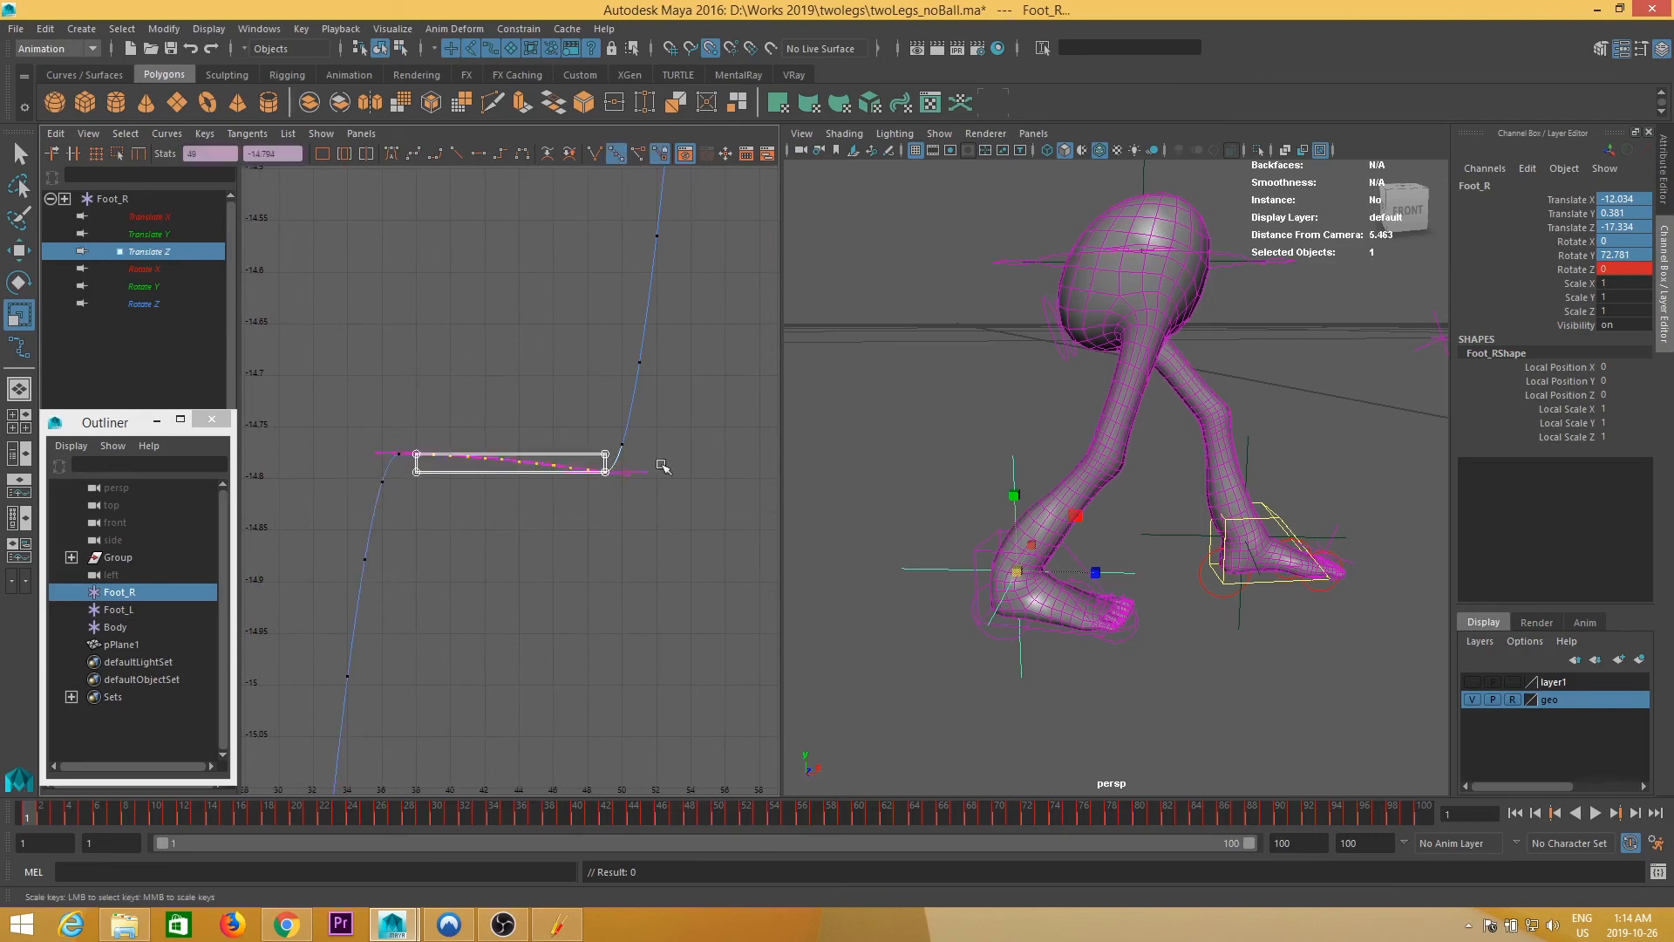
left_click_drag(594, 506, 404, 393)
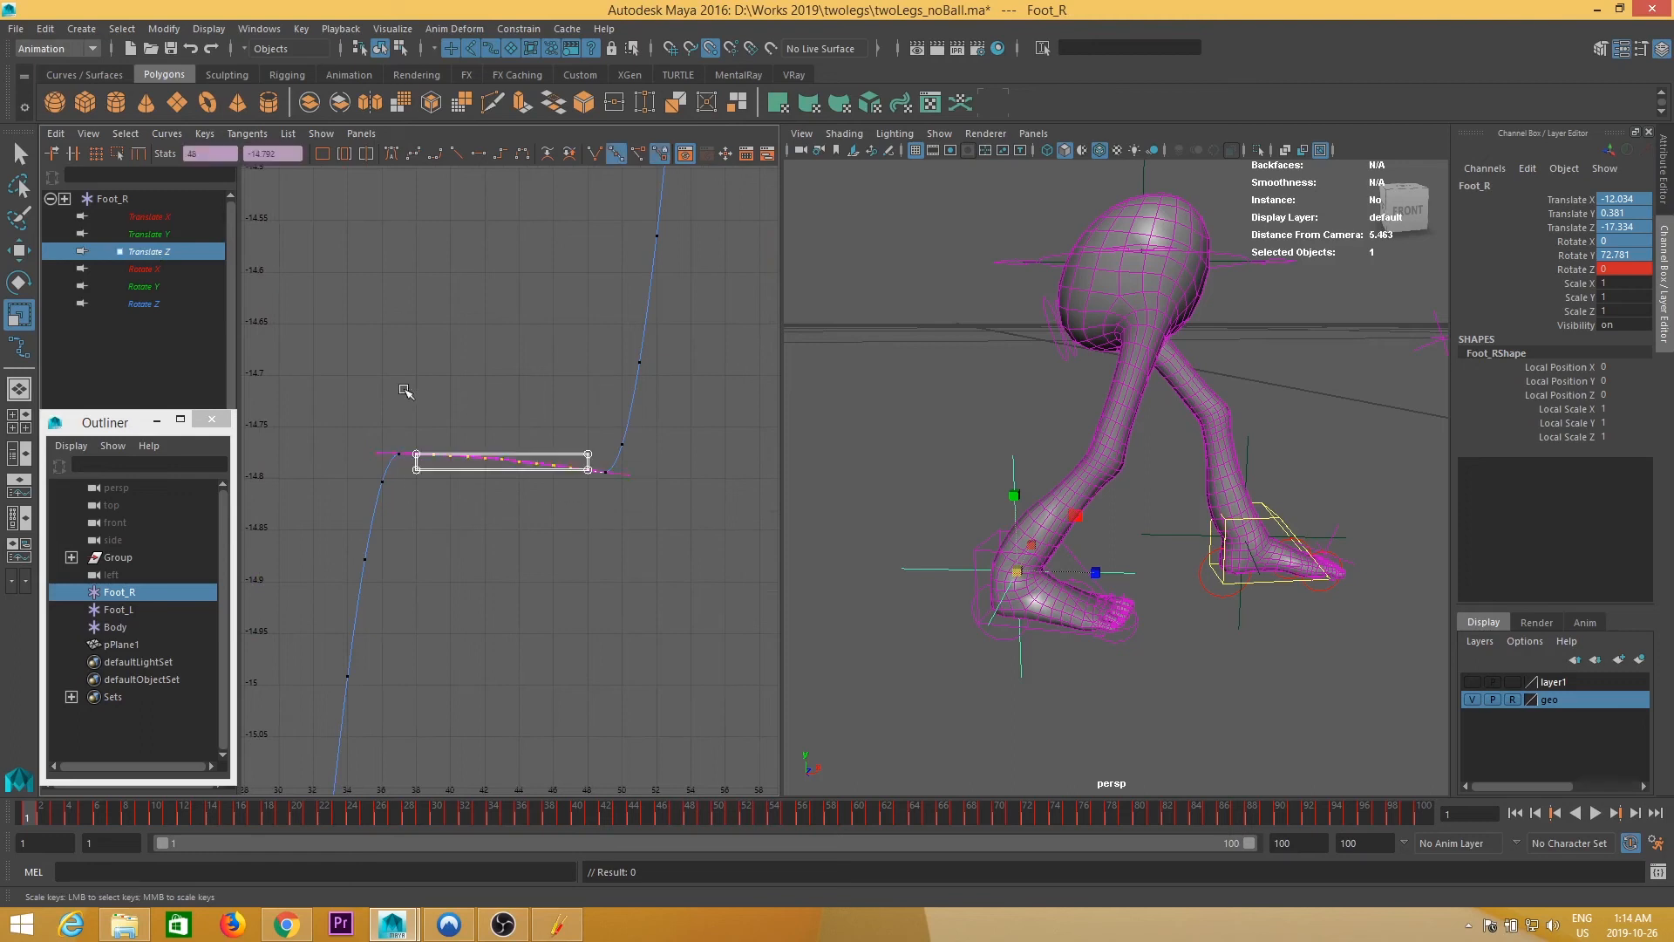
key("Delete")
- Scale Foot_R's Translate Z keys from frame 49 to 61 so the frame 49 key levels with the frame 37 key
middle_click_drag(667, 422, 643, 547, "alt")
right_click_drag(676, 435, 640, 330, "alt+shift")
left_click_drag(629, 254, 523, 546)
middle_click_drag(579, 493, 586, 496)
right_click_drag(571, 504, 722, 507, "alt")
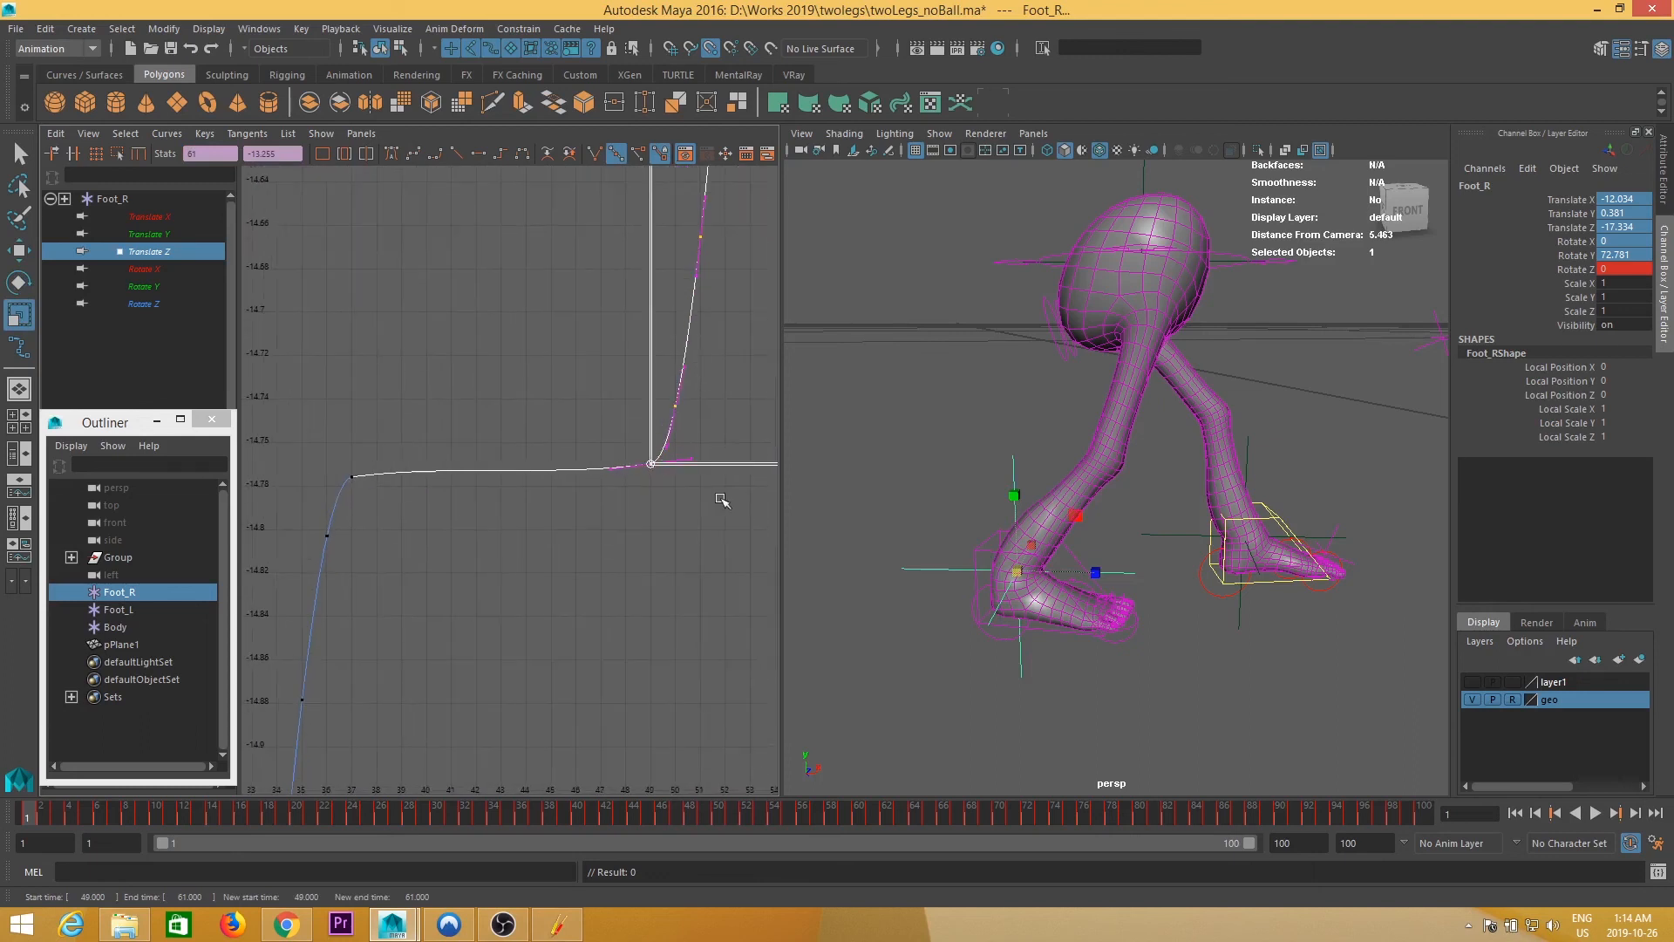
middle_click_drag(722, 464, 731, 484)
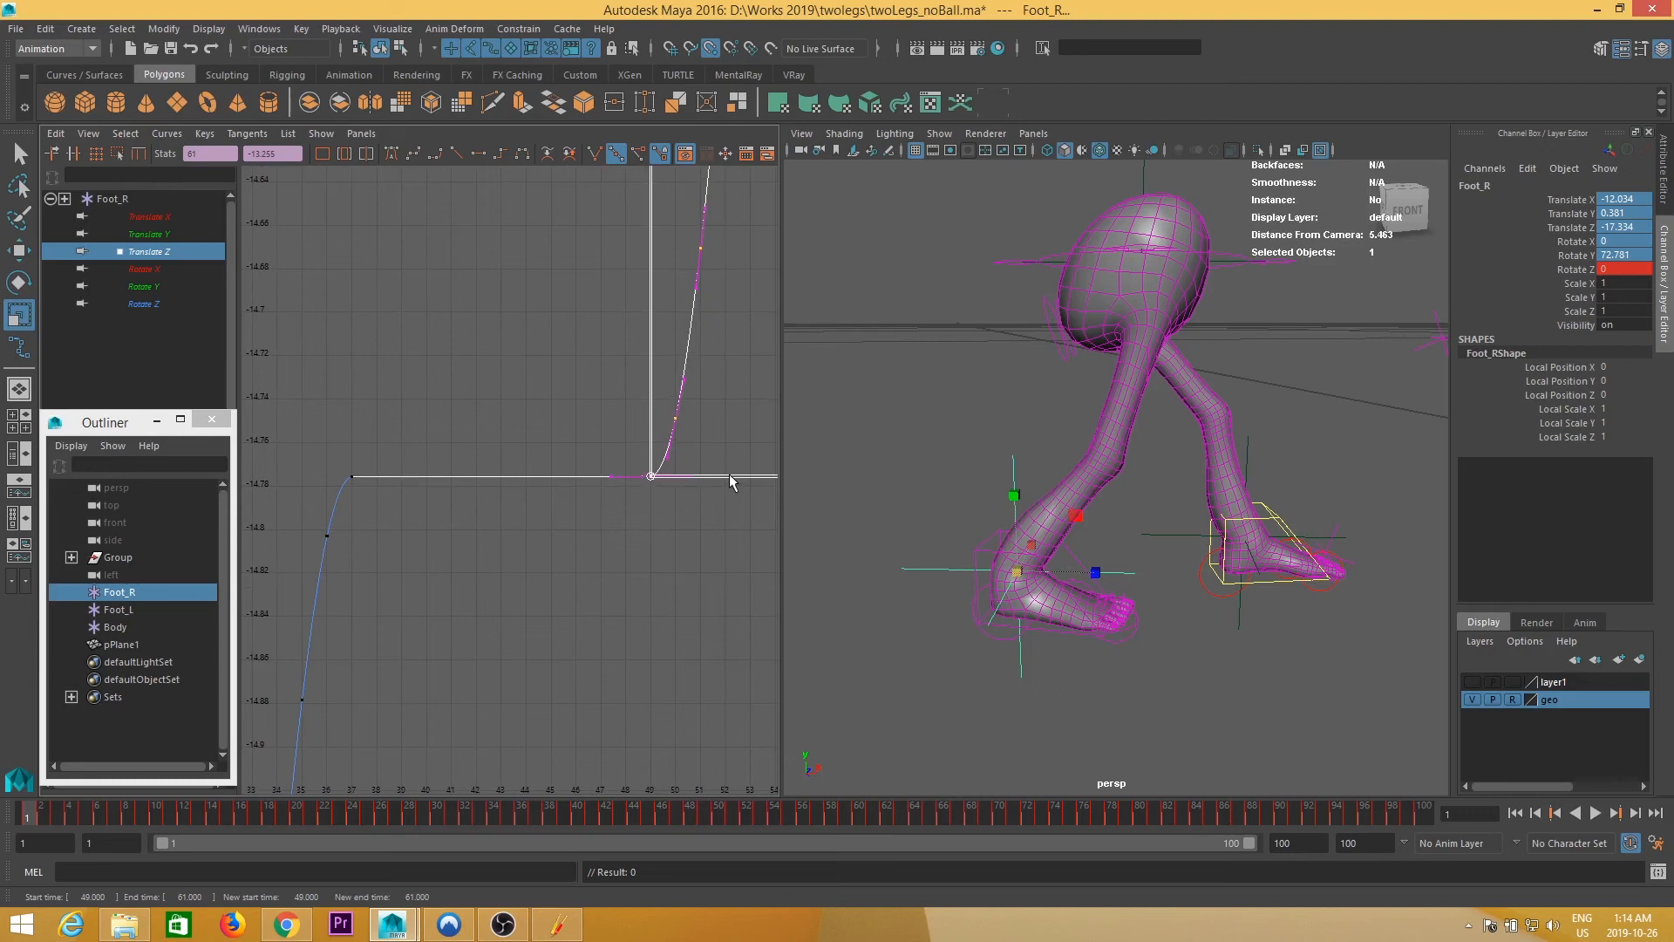
- Delete the in-between keys on the third planted section of Foot_R's Translate Z curve, between frames 61 and 73
right_click_drag(698, 381, 617, 363, "alt")
right_click_drag(604, 592, 715, 498, "alt")
left_click_drag(544, 354, 332, 297)
scroll(549, 403, "down", 5)
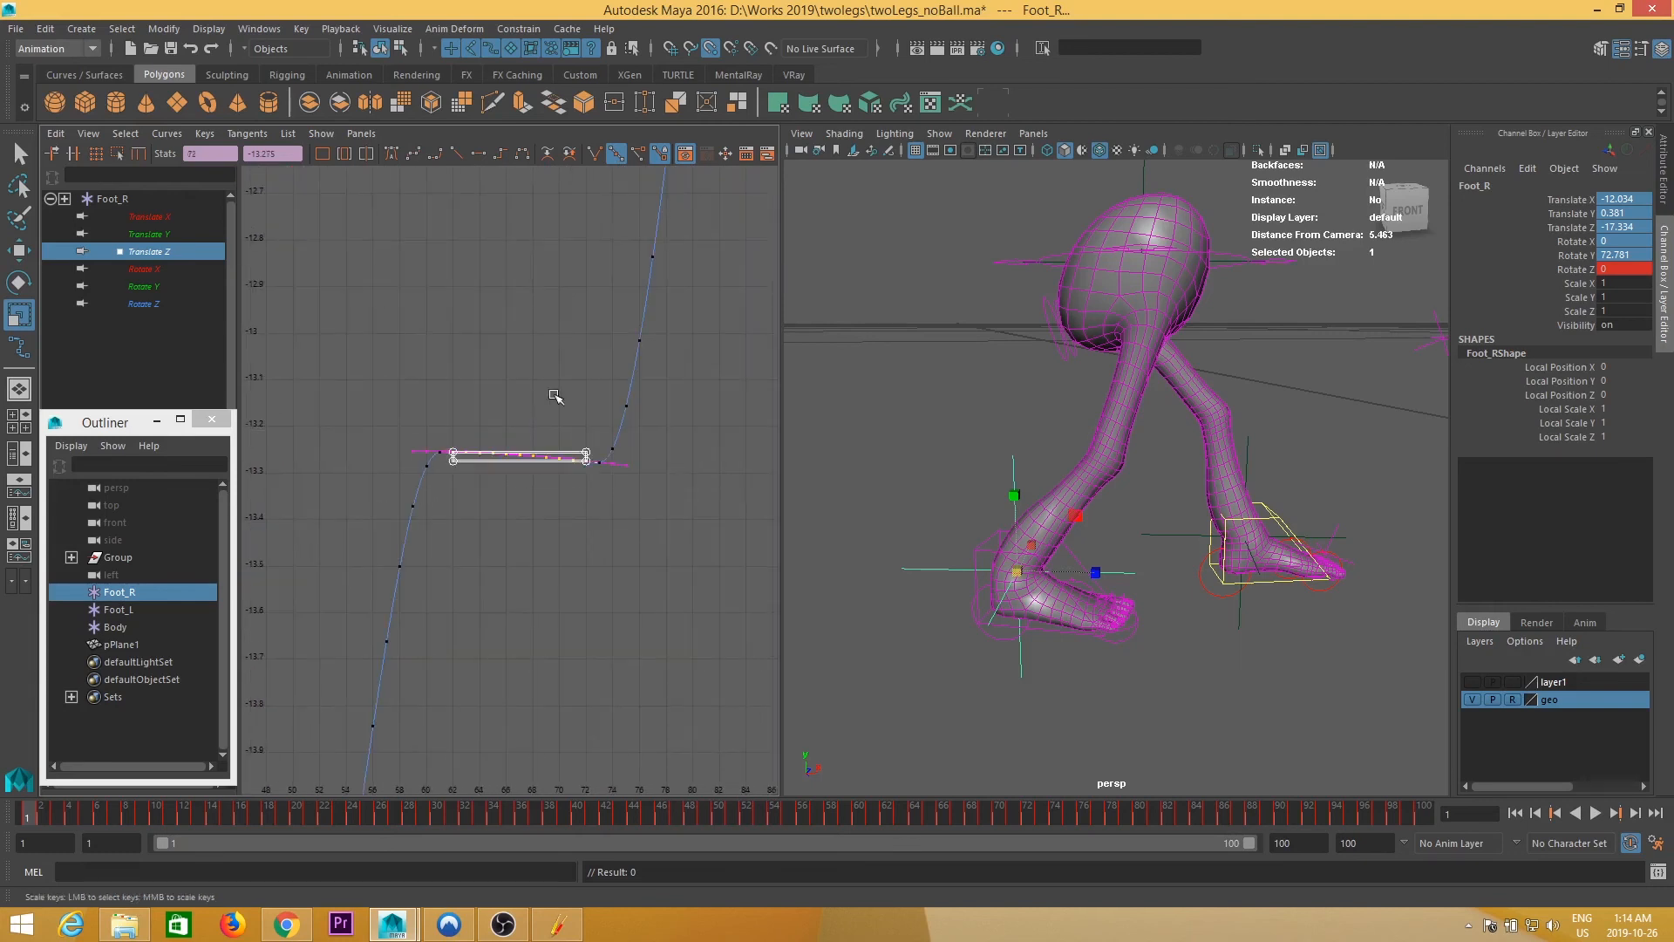
left_click(592, 422)
- Scale Foot_R's Translate Z keys from frame 73 to 85 so the frame 73 key levels with the frame 61 key
right_click_drag(617, 477, 680, 293, "alt")
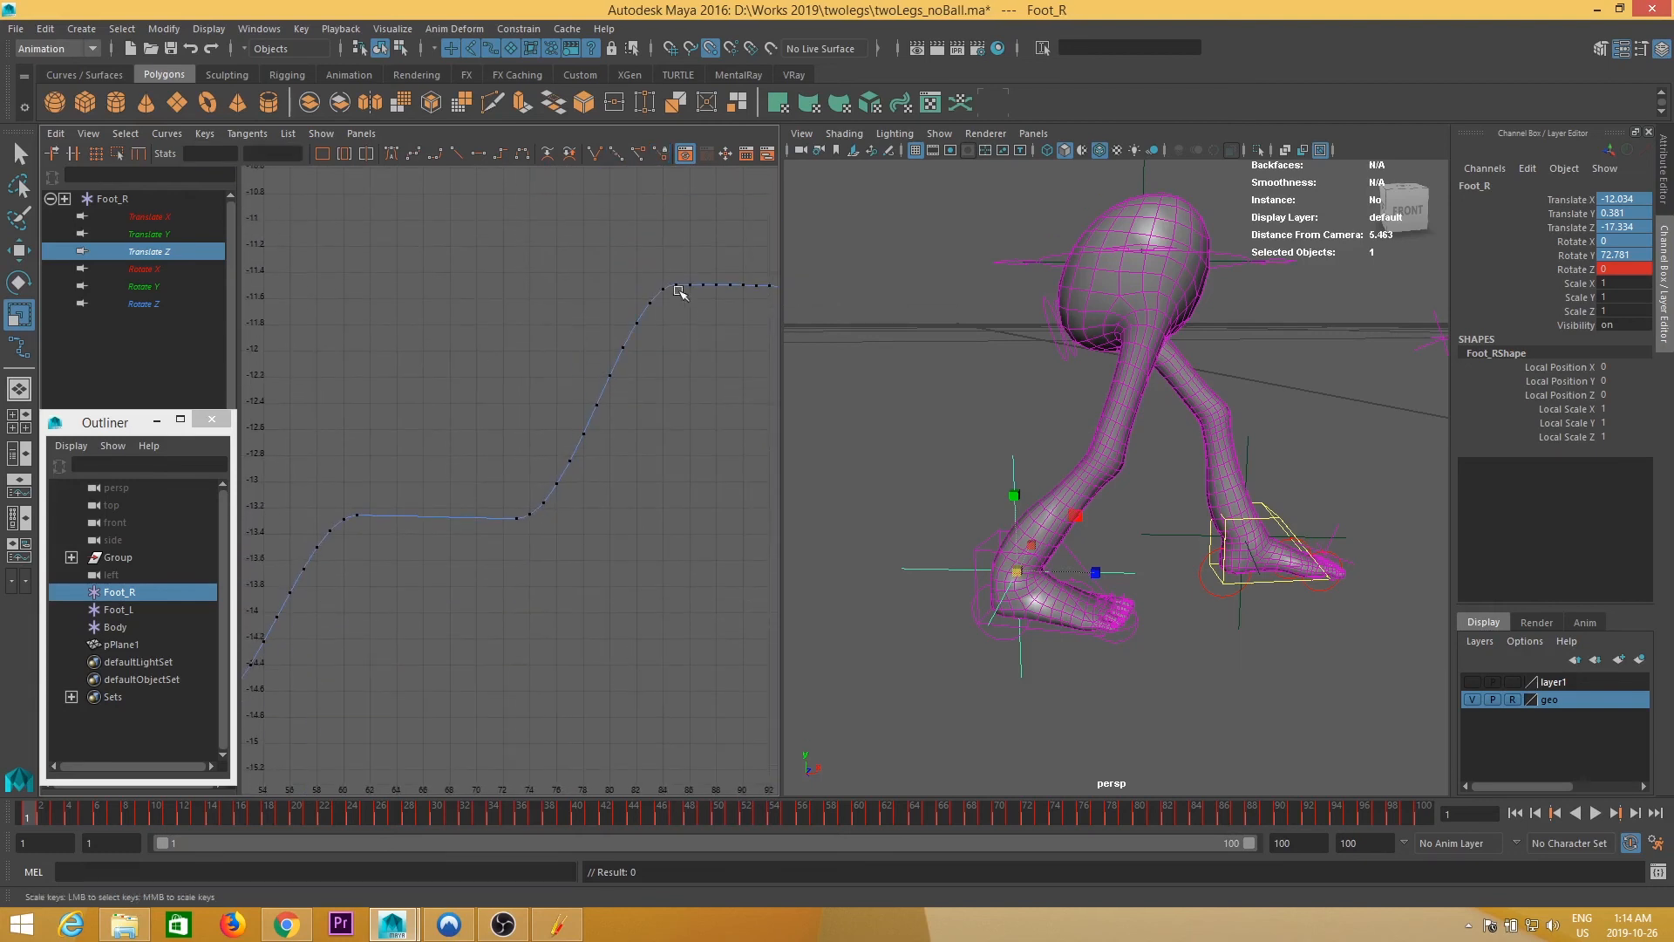
left_click_drag(569, 483, 515, 549)
right_click_drag(560, 523, 645, 556, "alt")
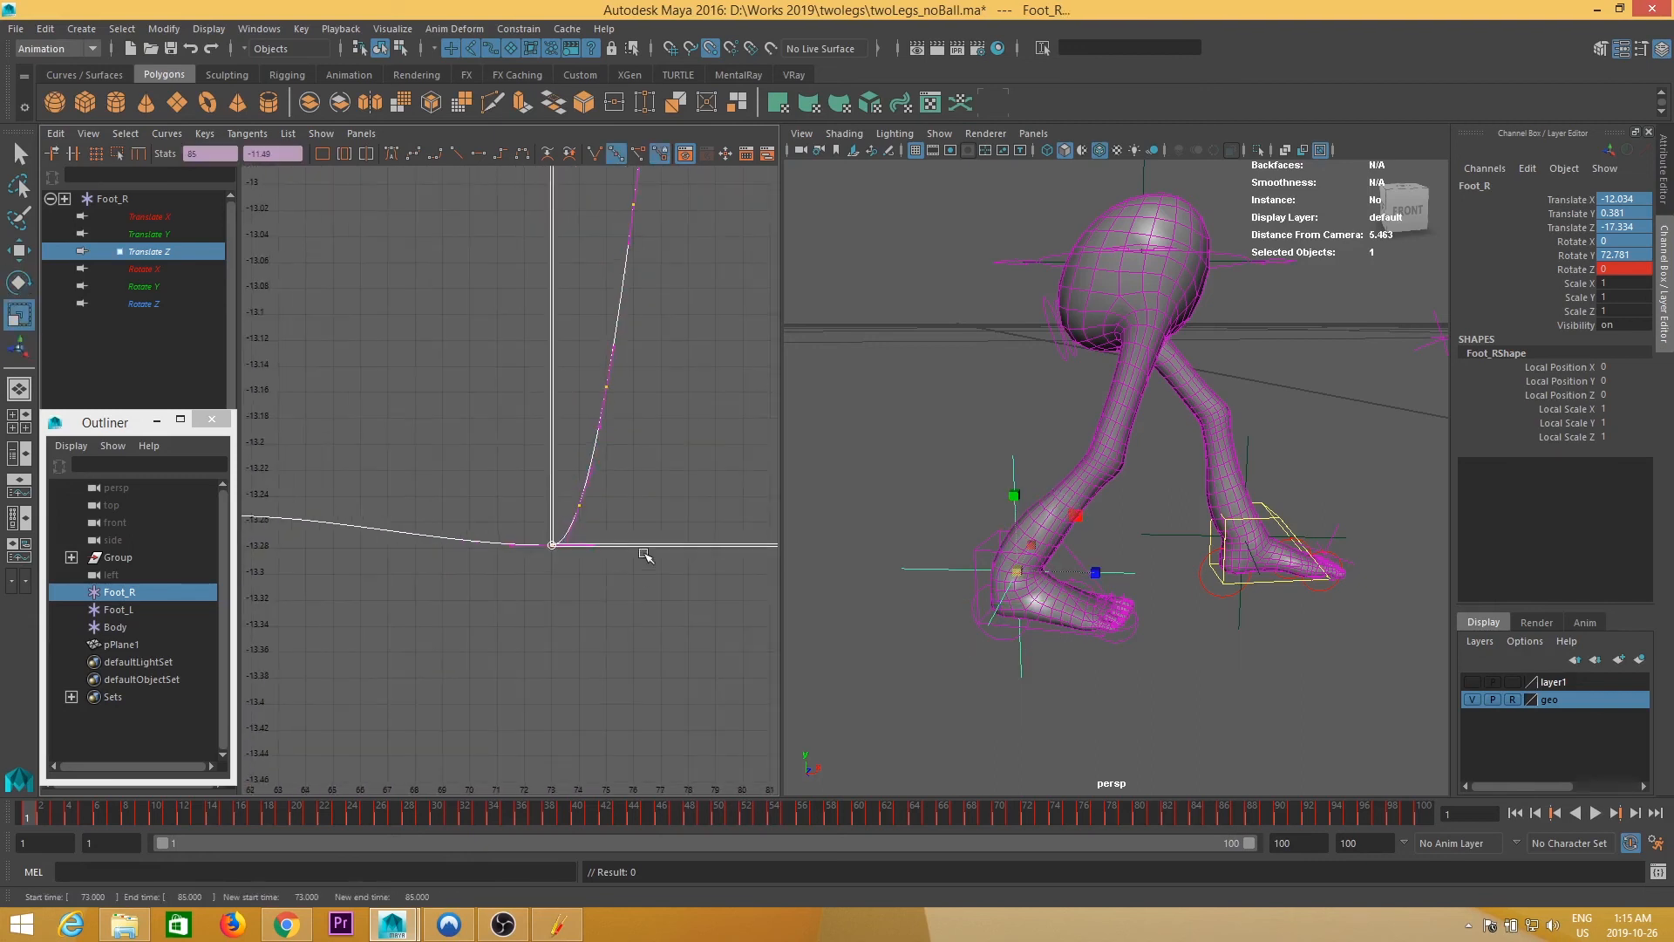
middle_click_drag(643, 550, 644, 514)
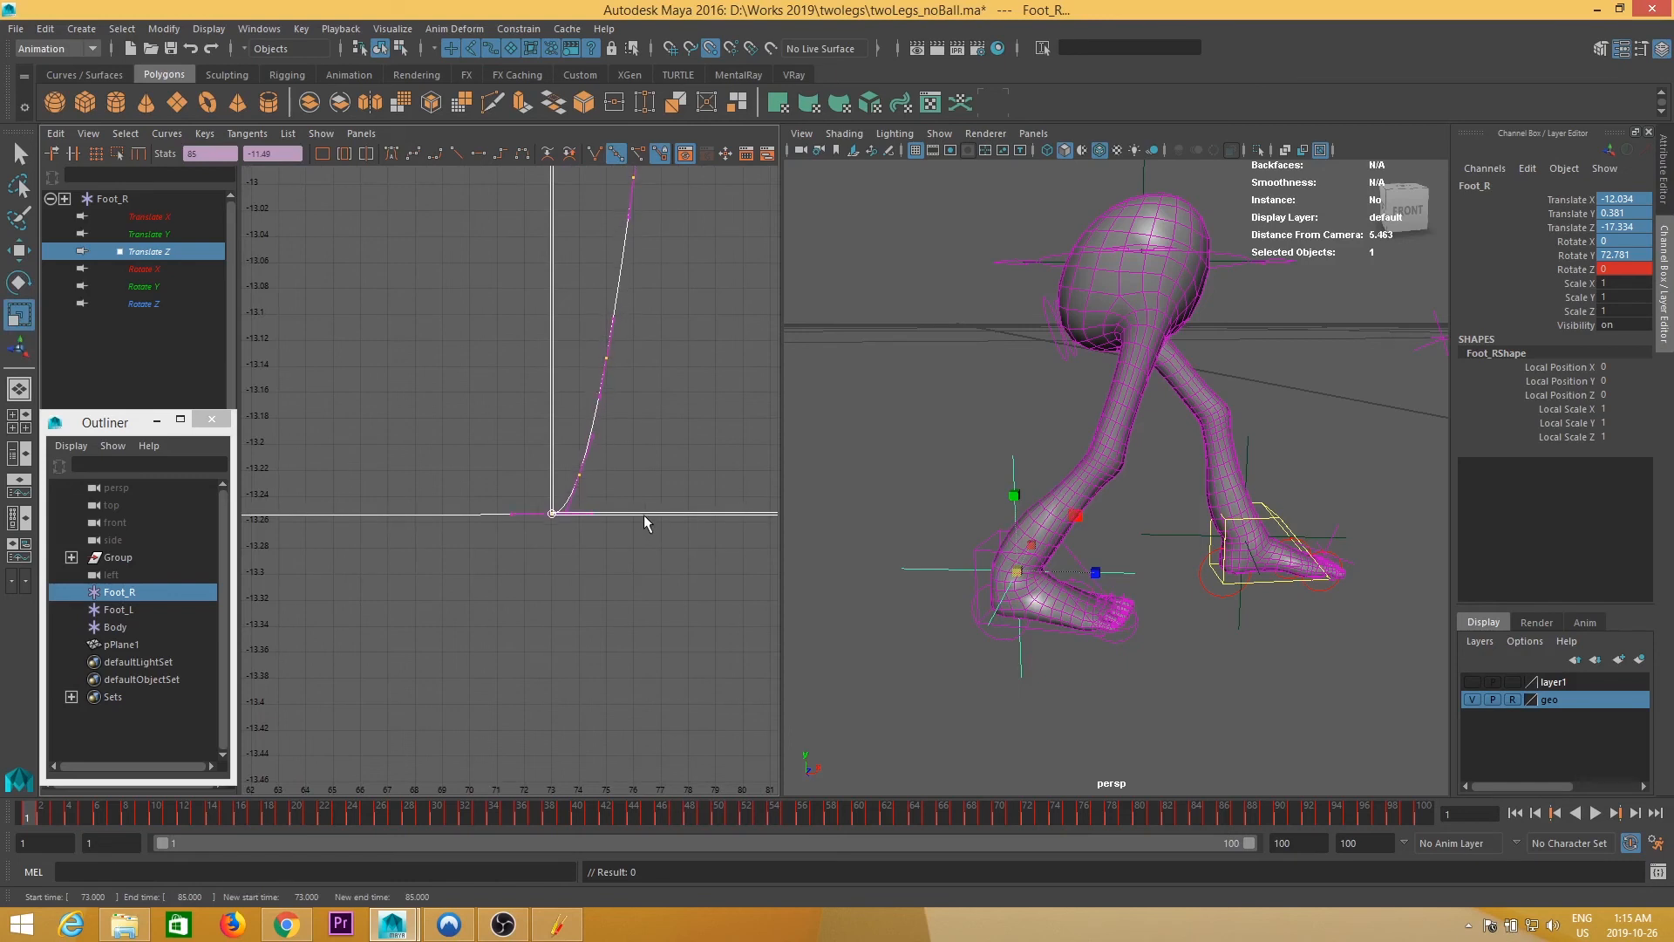
- Delete the in-between keys on the last planted section of Foot_R's Translate Z curve, between frames 85 and 97
right_click_drag(642, 515, 586, 545, "alt")
middle_click_drag(586, 545, 500, 686, "alt")
right_click_drag(500, 686, 605, 561, "alt")
middle_click_drag(605, 504, 587, 605, "alt")
right_click_drag(587, 605, 673, 598, "alt")
middle_click_drag(673, 598, 569, 593, "alt")
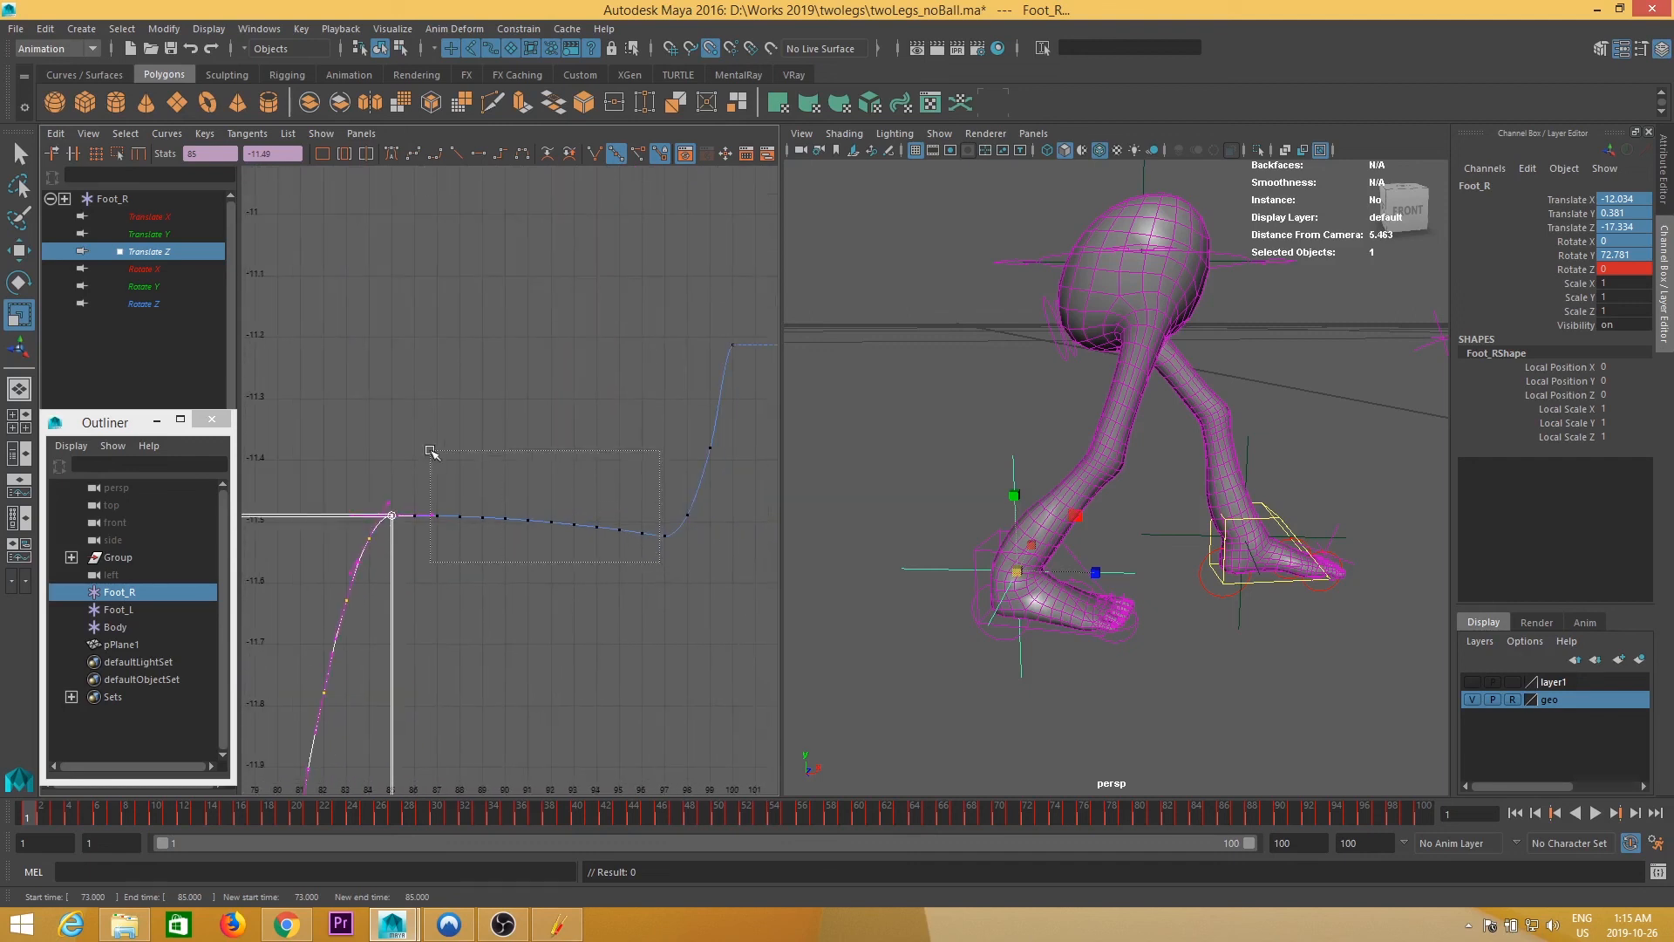
left_click_drag(430, 451, 410, 452)
key("Delete")
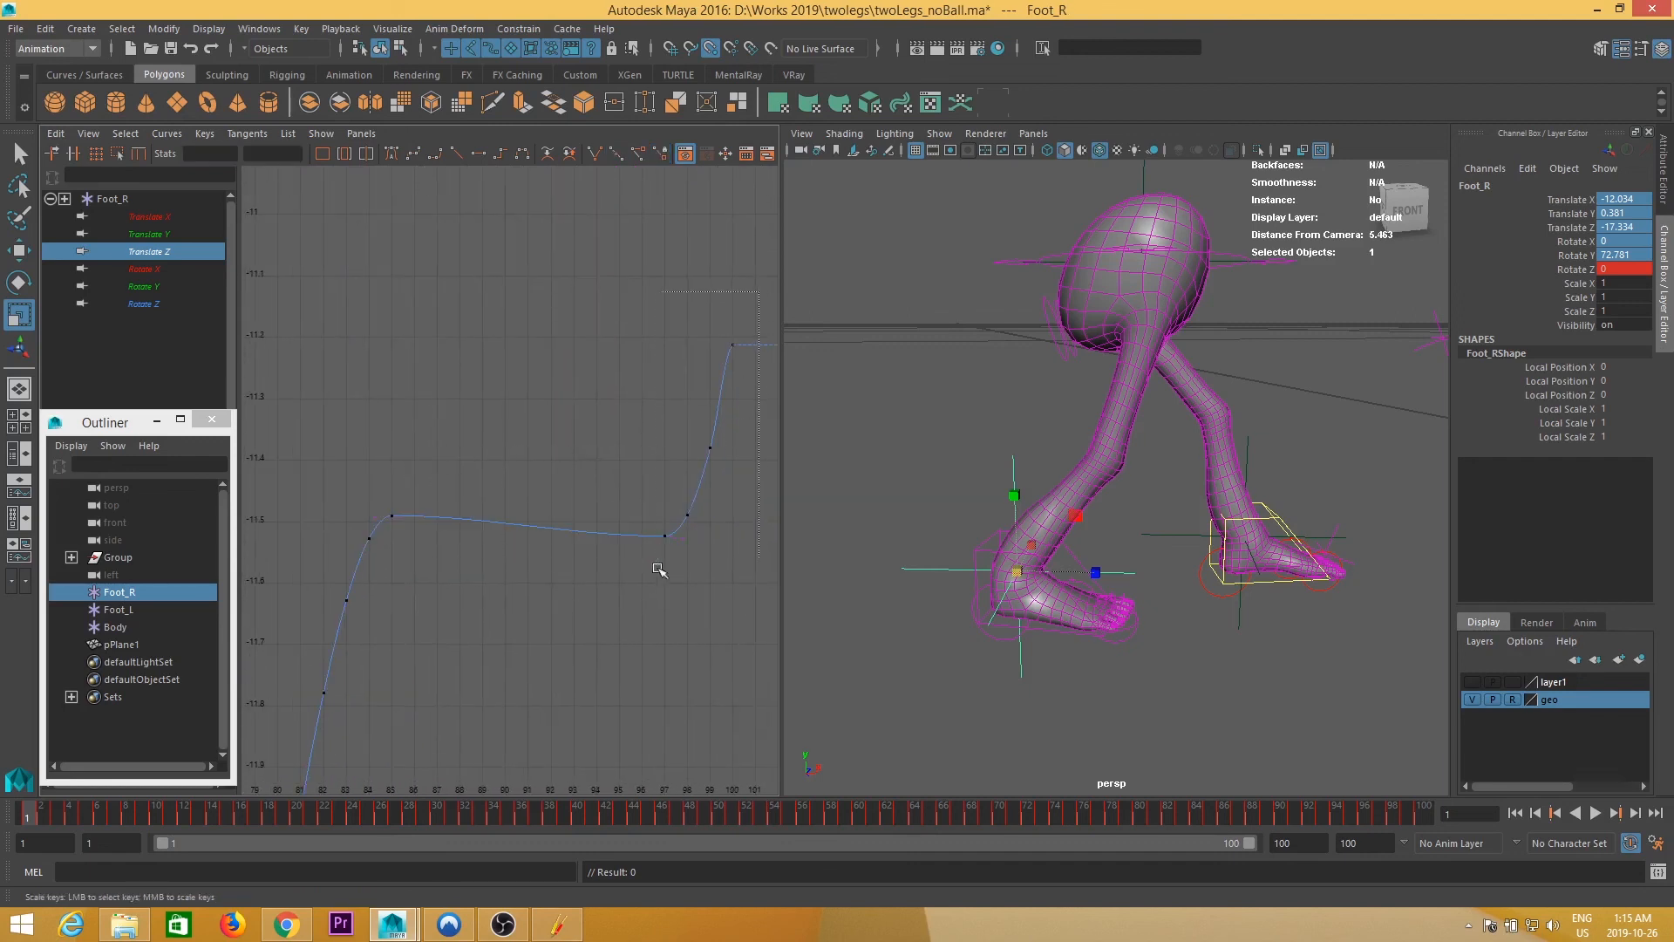
- Scale Foot_R's Translate Z keys from frame 97 to 100 so the frame 97 key levels with the frame 85 key
left_click_drag(659, 569, 658, 567)
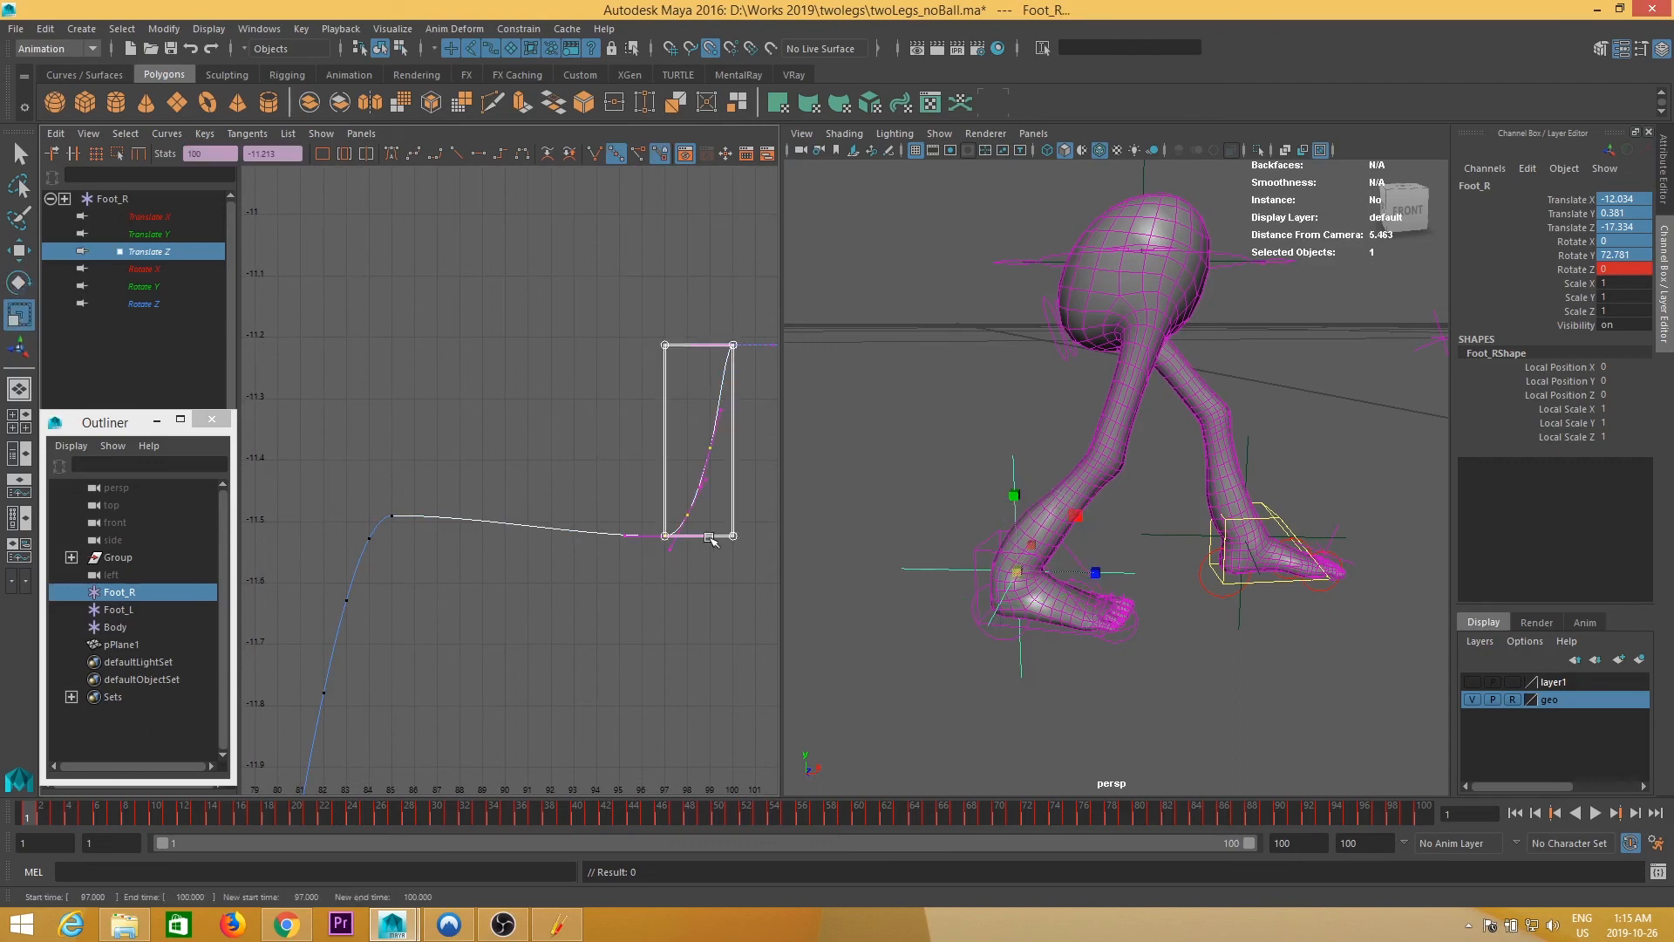
left_click_drag(709, 537, 709, 522)
right_click_drag(712, 581, 651, 564, "alt")
middle_click_drag(615, 622, 744, 479, "alt")
right_click_drag(744, 479, 495, 621, "alt+shift")
middle_click_drag(494, 621, 529, 601, "alt")
right_click_drag(529, 601, 515, 609, "alt")
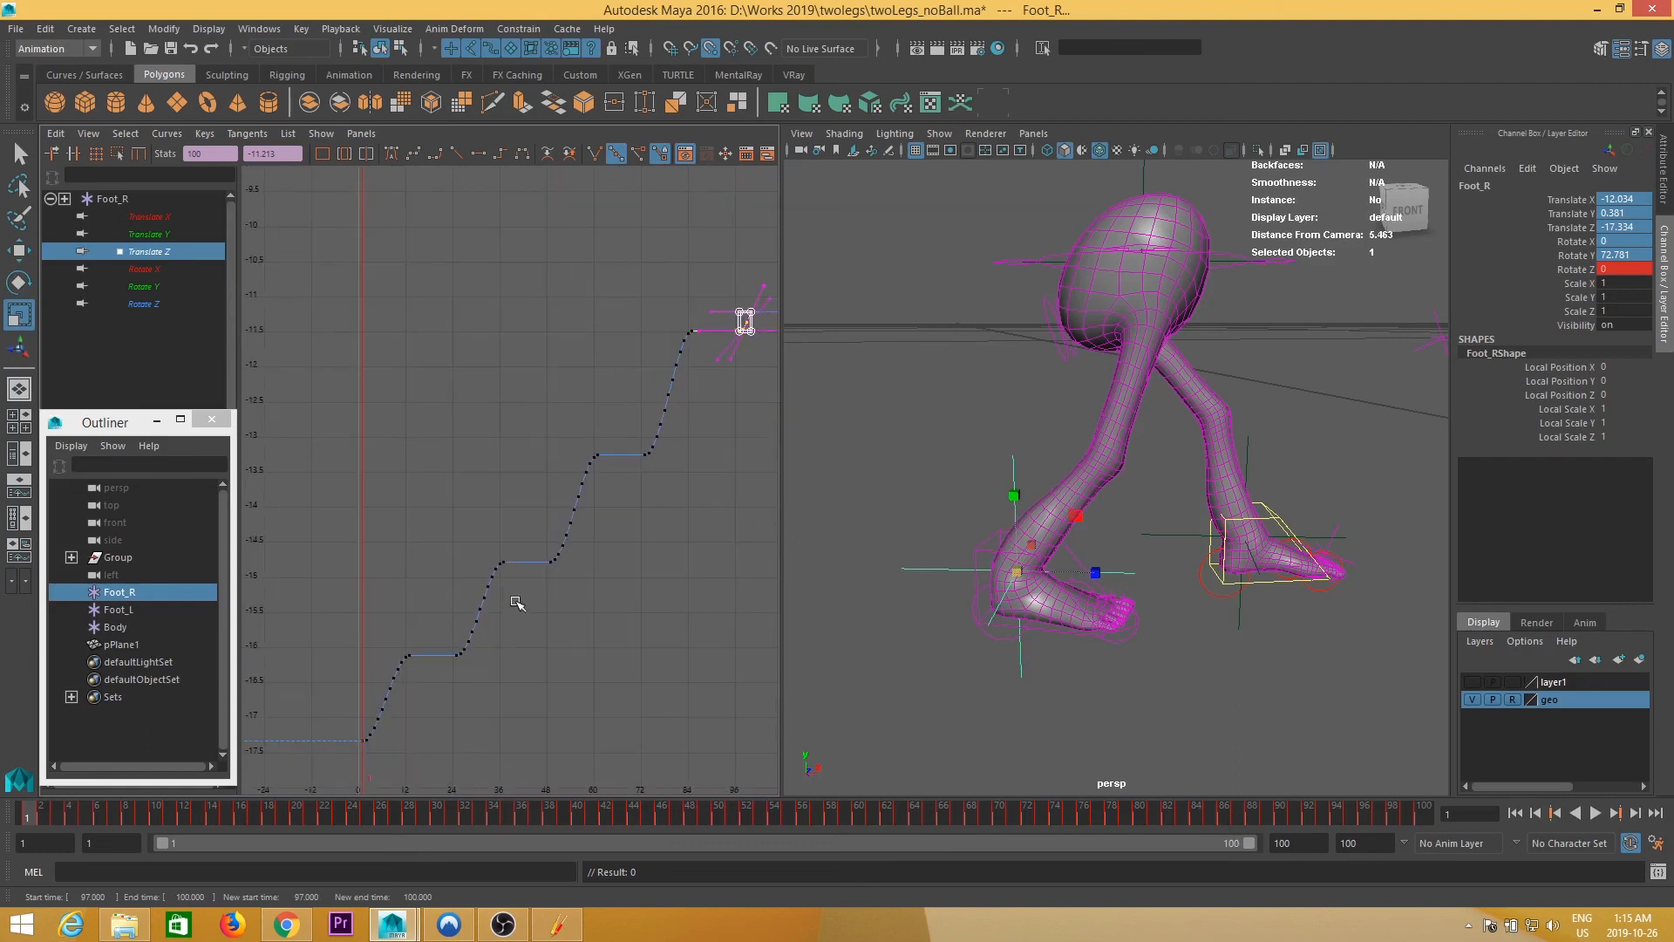
middle_click_drag(525, 632, 570, 608, "alt")
- Isolate Foot_R's Translate X curve and delete the in-between keys on its first planted section, between frames 13 and 25
left_click(120, 613)
left_click(120, 592)
key("f")
right_click_drag(512, 427, 583, 489, "alt")
left_click(157, 219)
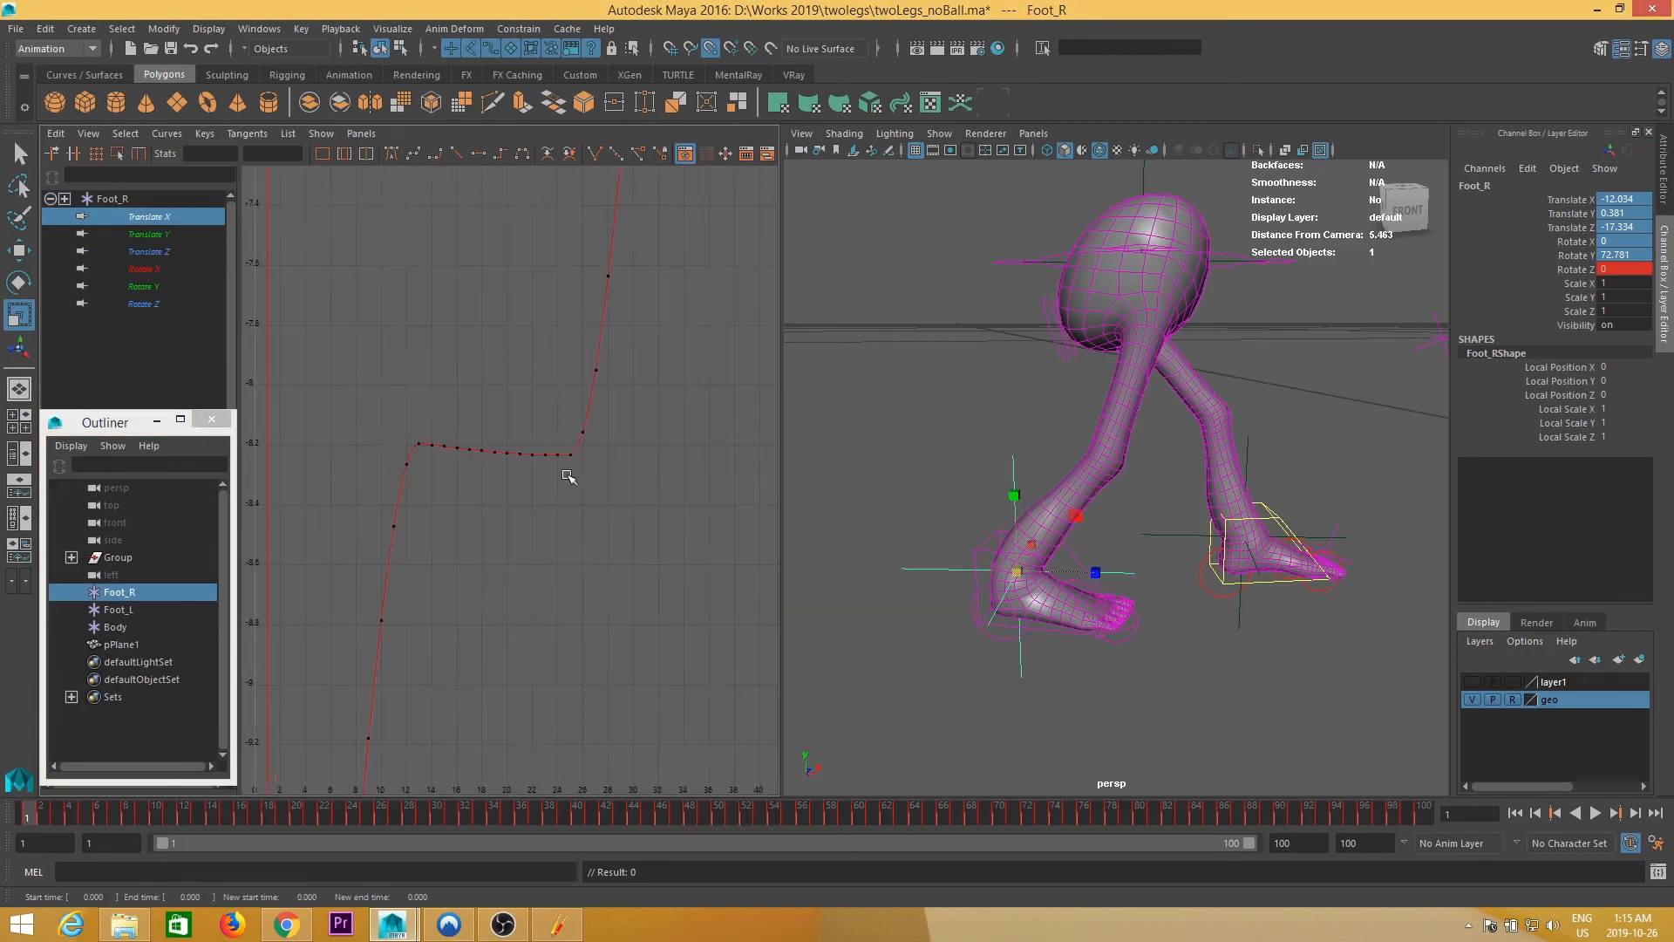
left_click_drag(442, 384, 431, 378)
key("Delete")
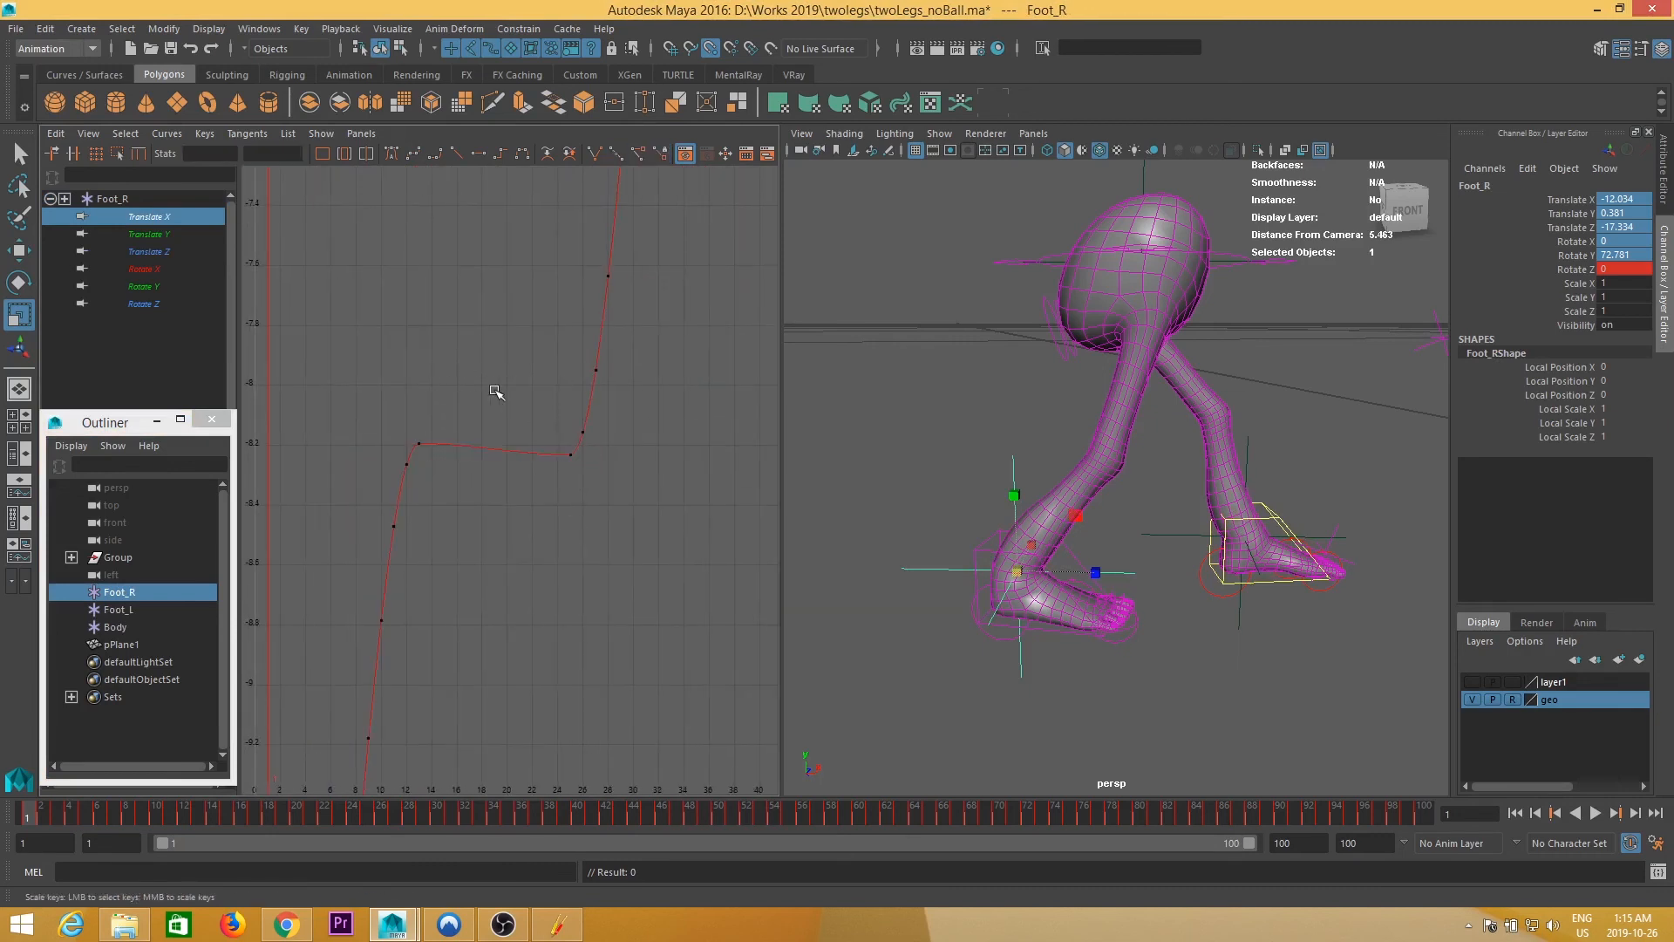
- Delete the in-between keys on the second planted section of Foot_R's Translate X curve, between frames 37 and 49
middle_click_drag(601, 316, 459, 725, "alt")
right_click_drag(459, 724, 672, 505, "alt+shift")
middle_click_drag(771, 412, 648, 569, "alt")
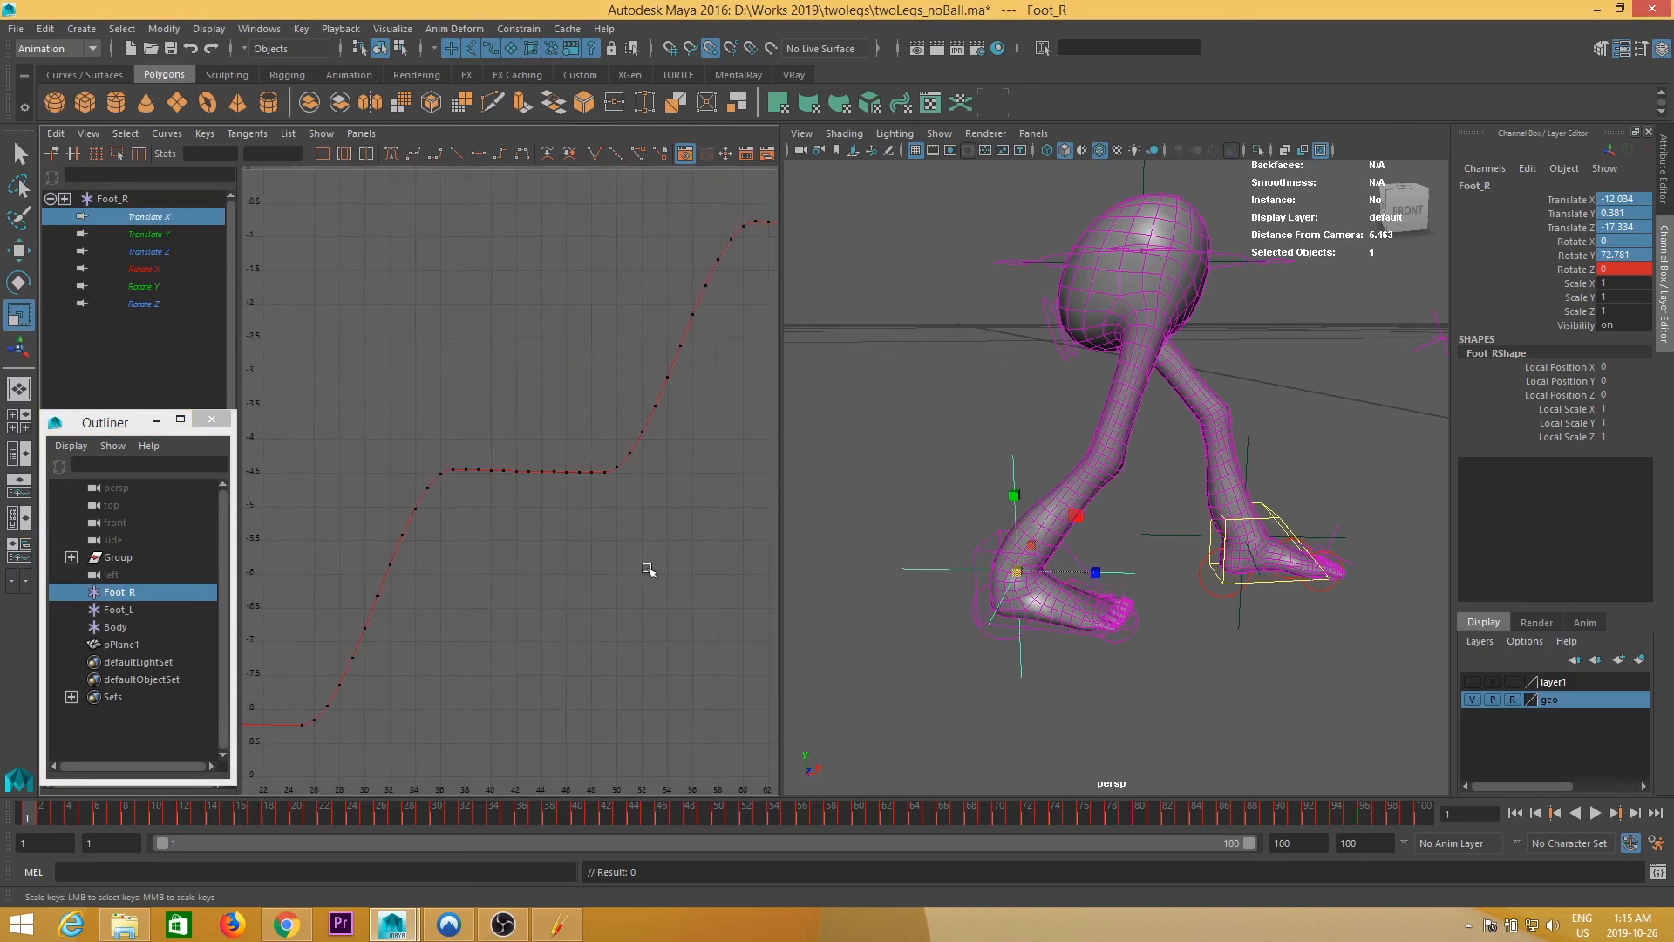
left_click_drag(455, 390, 458, 390)
key("Delete")
- Delete the in-between keys on the third planted section of Foot_R's Translate X curve, between frames 61 and 73
middle_click_drag(639, 468, 442, 694, "alt")
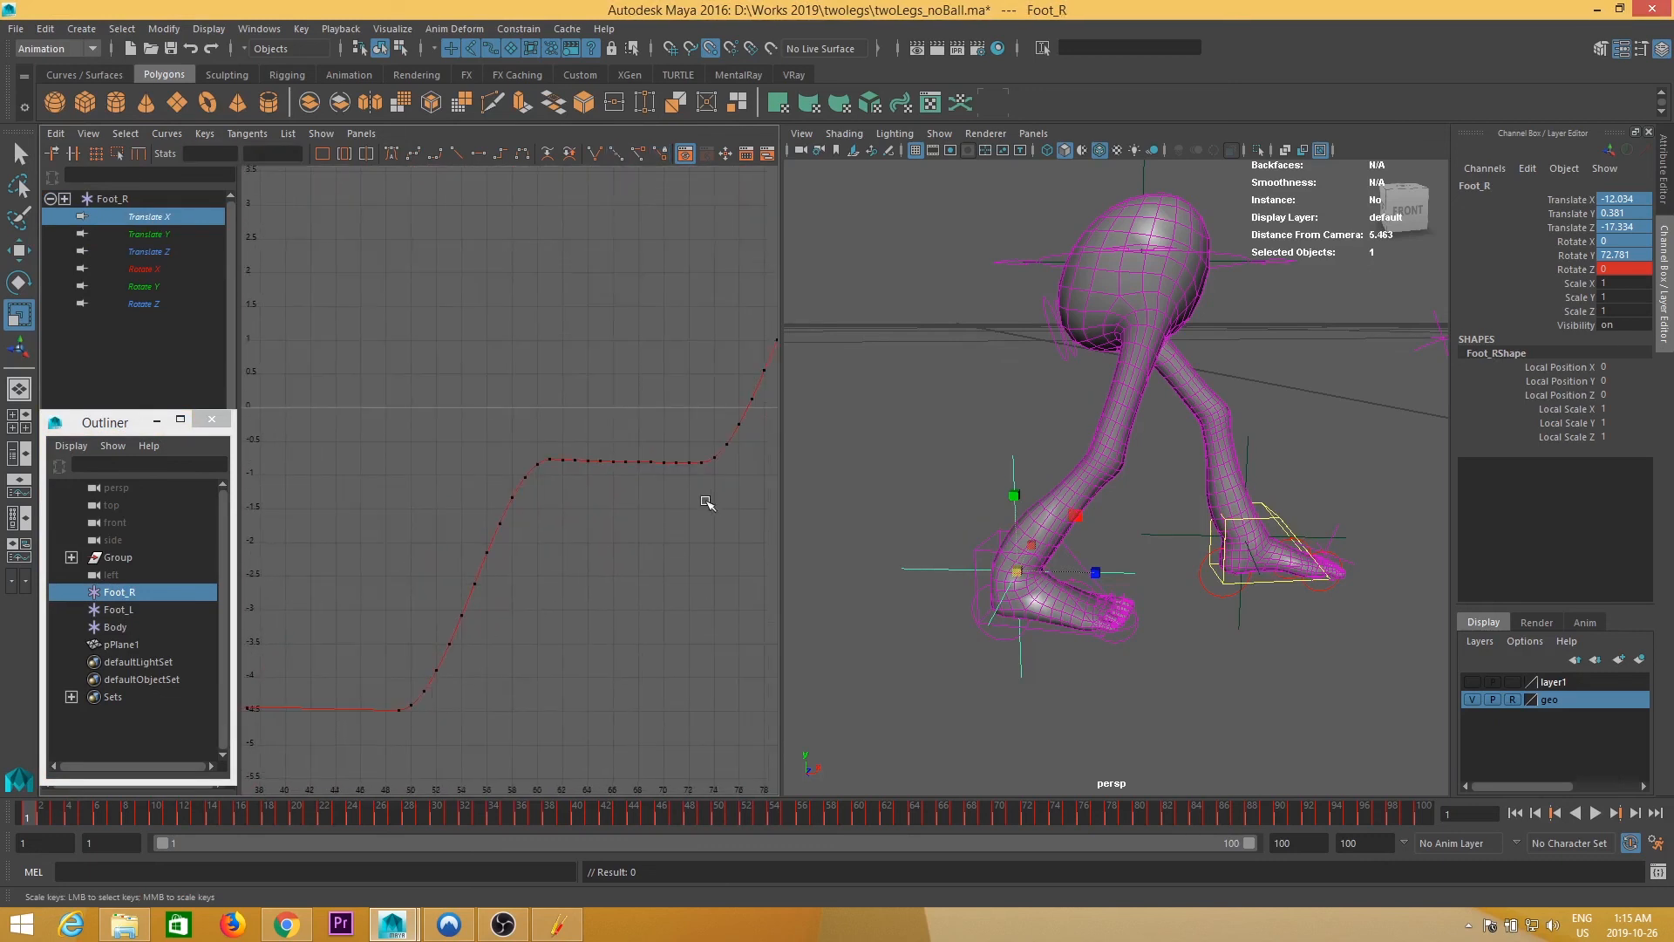
left_click_drag(558, 370, 559, 372)
key("Delete")
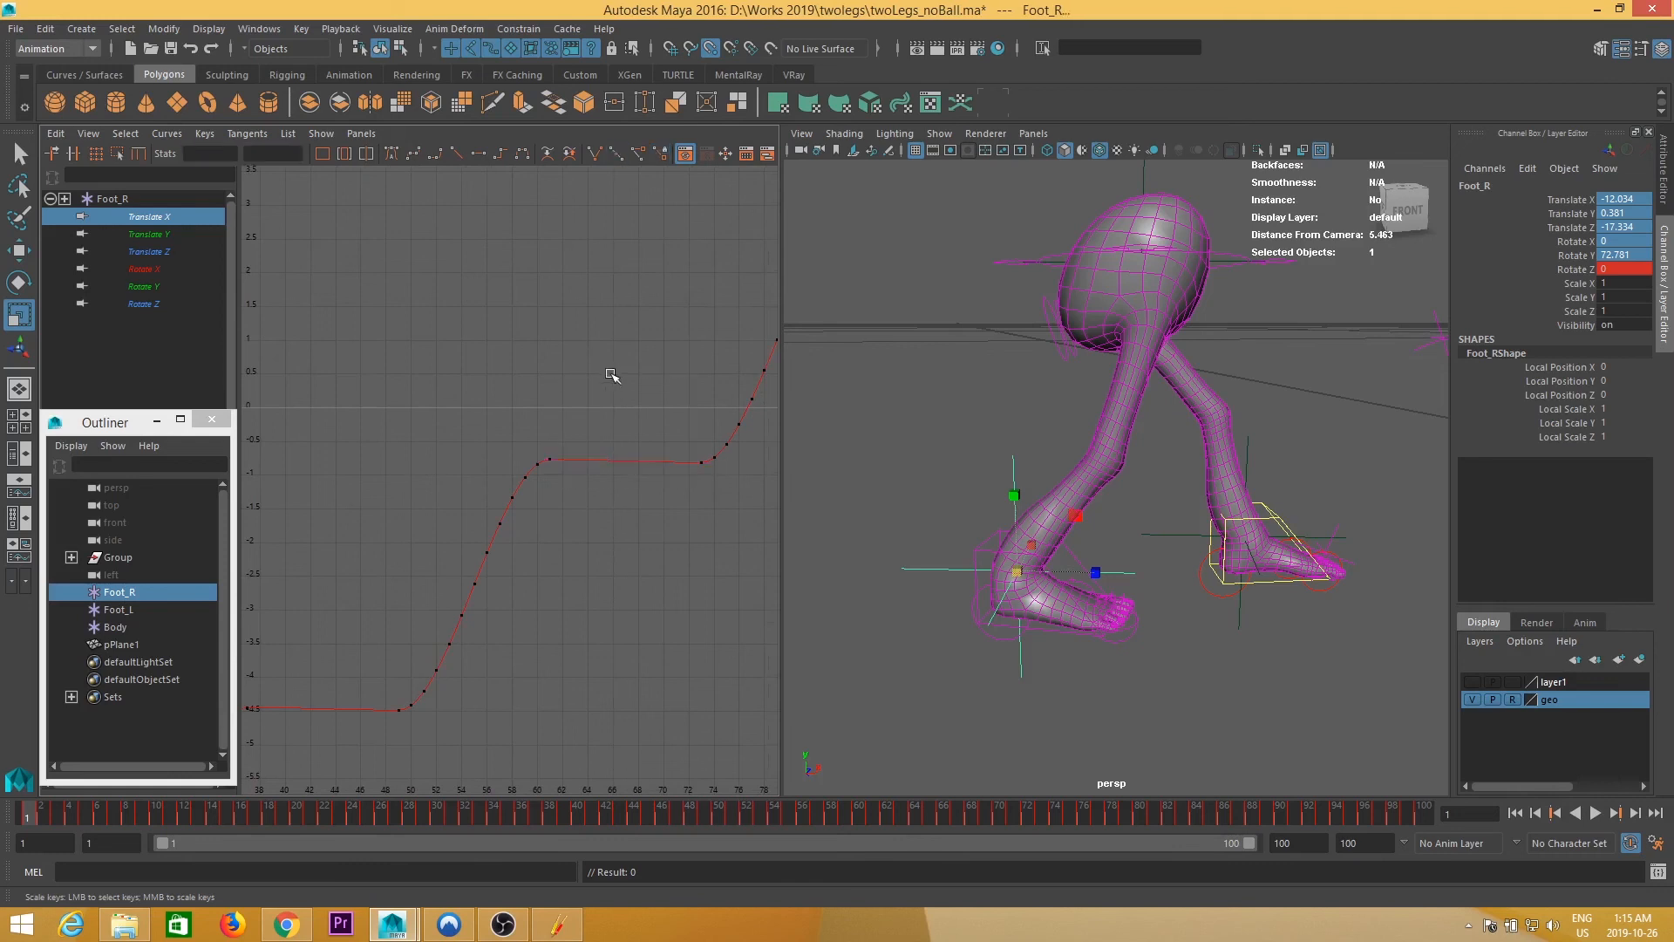
- Delete the in-between keys on the last planted section of Foot_R's Translate X curve, between frames 85 and 97
middle_click_drag(673, 464, 382, 720, "alt")
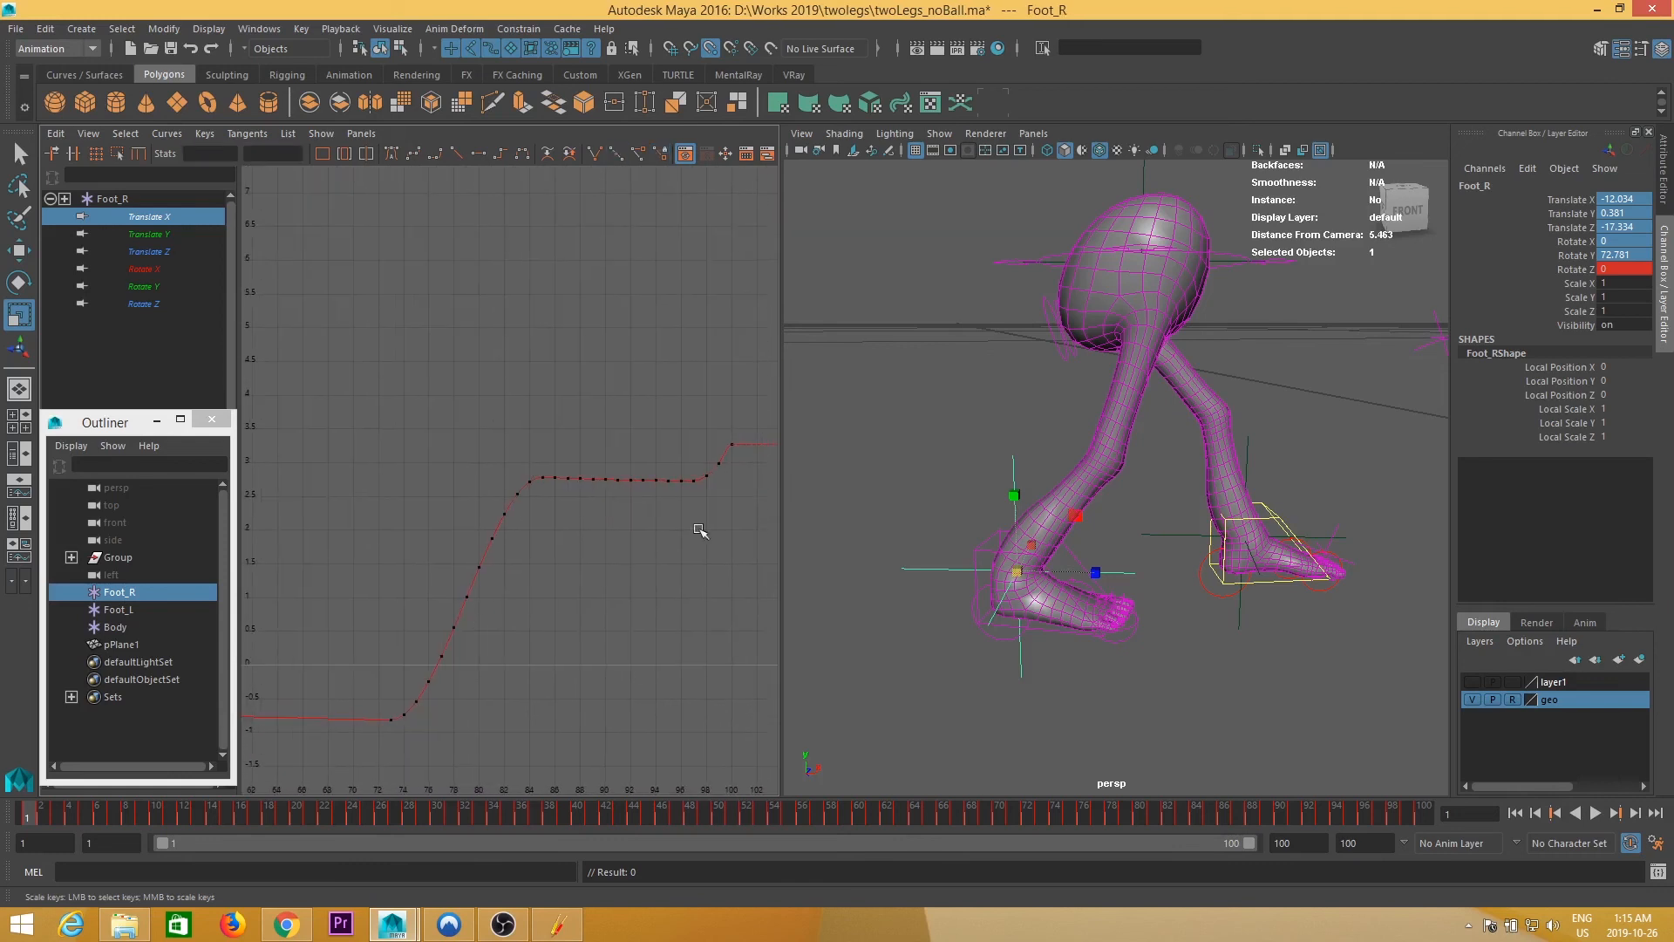
left_click_drag(551, 404, 552, 405)
key("Delete")
- Scale Foot_R's Translate X keys from frame 25 to 37 so the frame 25 key levels with the frame 13 key
middle_click_drag(566, 640, 642, 439, "alt")
middle_click_drag(414, 609, 671, 341, "alt")
left_click_drag(552, 523, 533, 567)
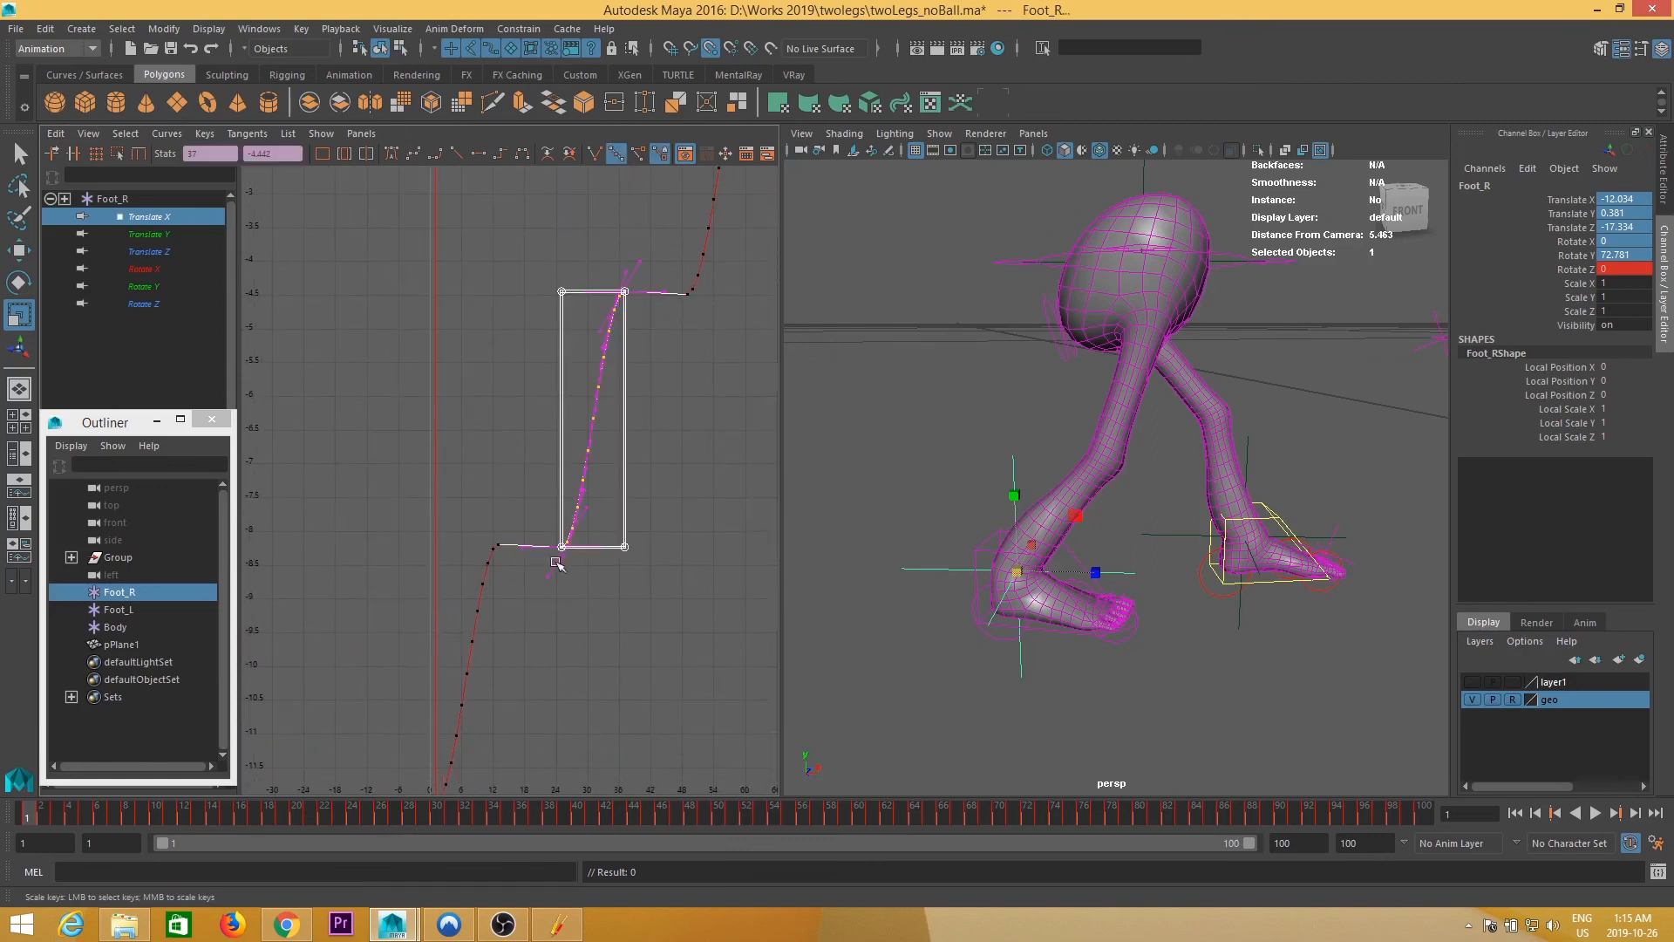
right_click_drag(568, 598, 626, 619, "alt+shift")
middle_click(686, 583)
left_click_drag(707, 590, 706, 587)
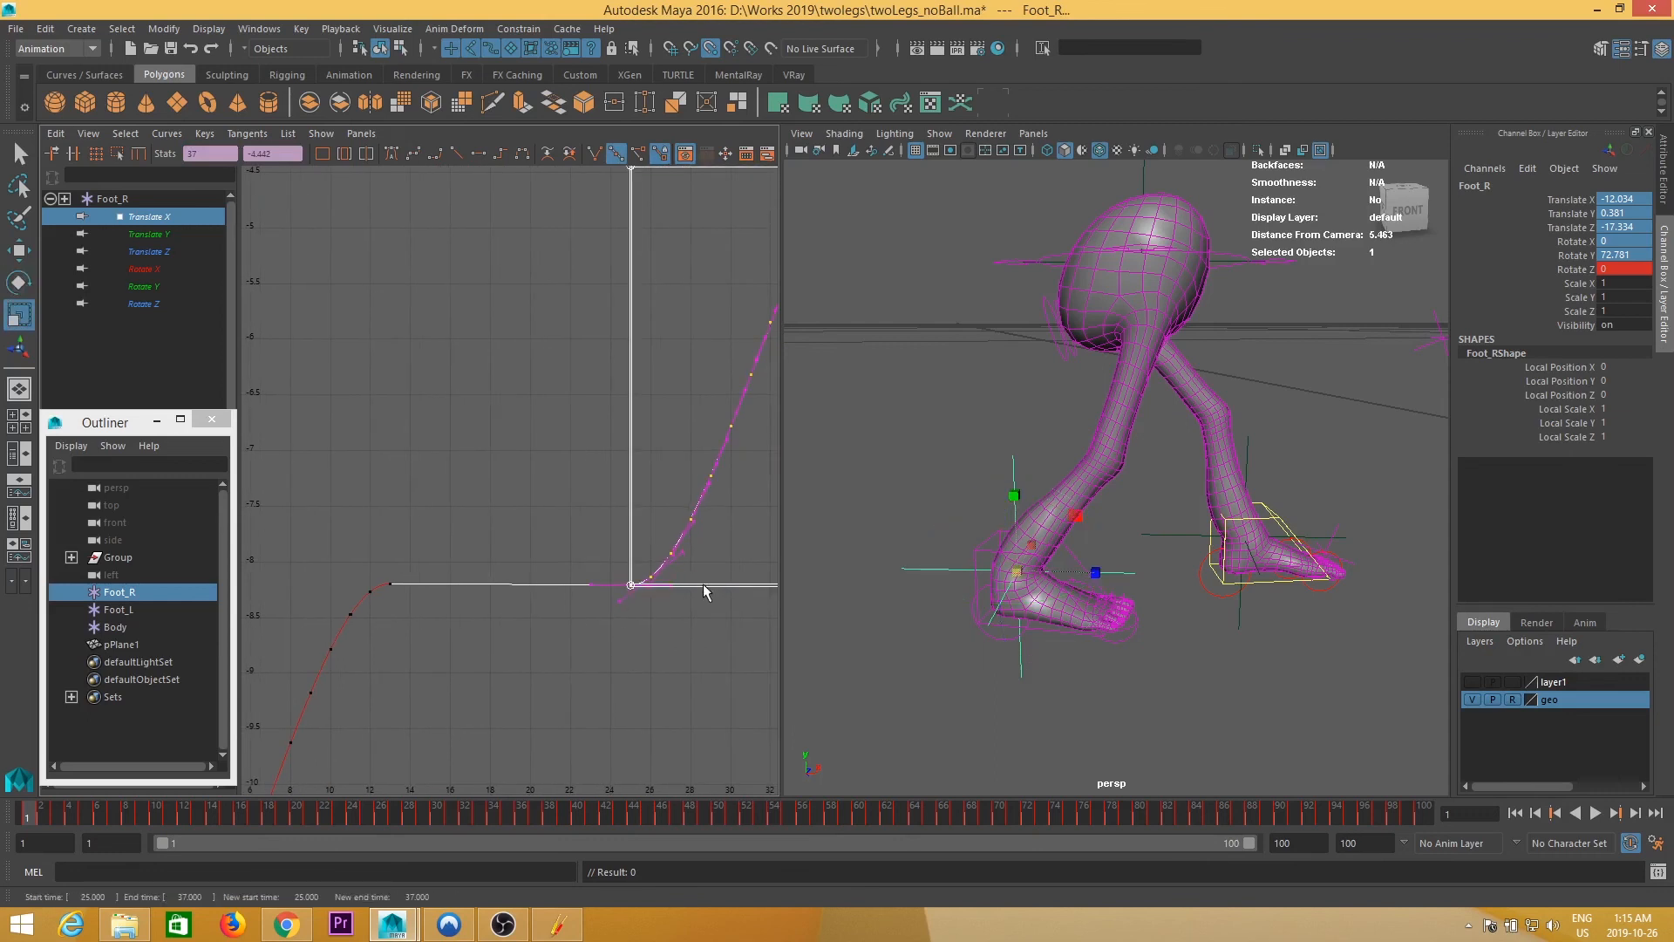
- Scale Foot_R's Translate X keys from frame 49 to 61 so the frame 49 key levels with the frame 37 key
right_click_drag(692, 574, 642, 532, "alt")
left_click_drag(575, 590, 545, 632)
right_click_drag(544, 632, 669, 676, "alt")
middle_click_drag(670, 676, 583, 501, "alt")
right_click_drag(676, 523, 649, 629, "alt+shift")
left_click_drag(652, 624, 639, 613)
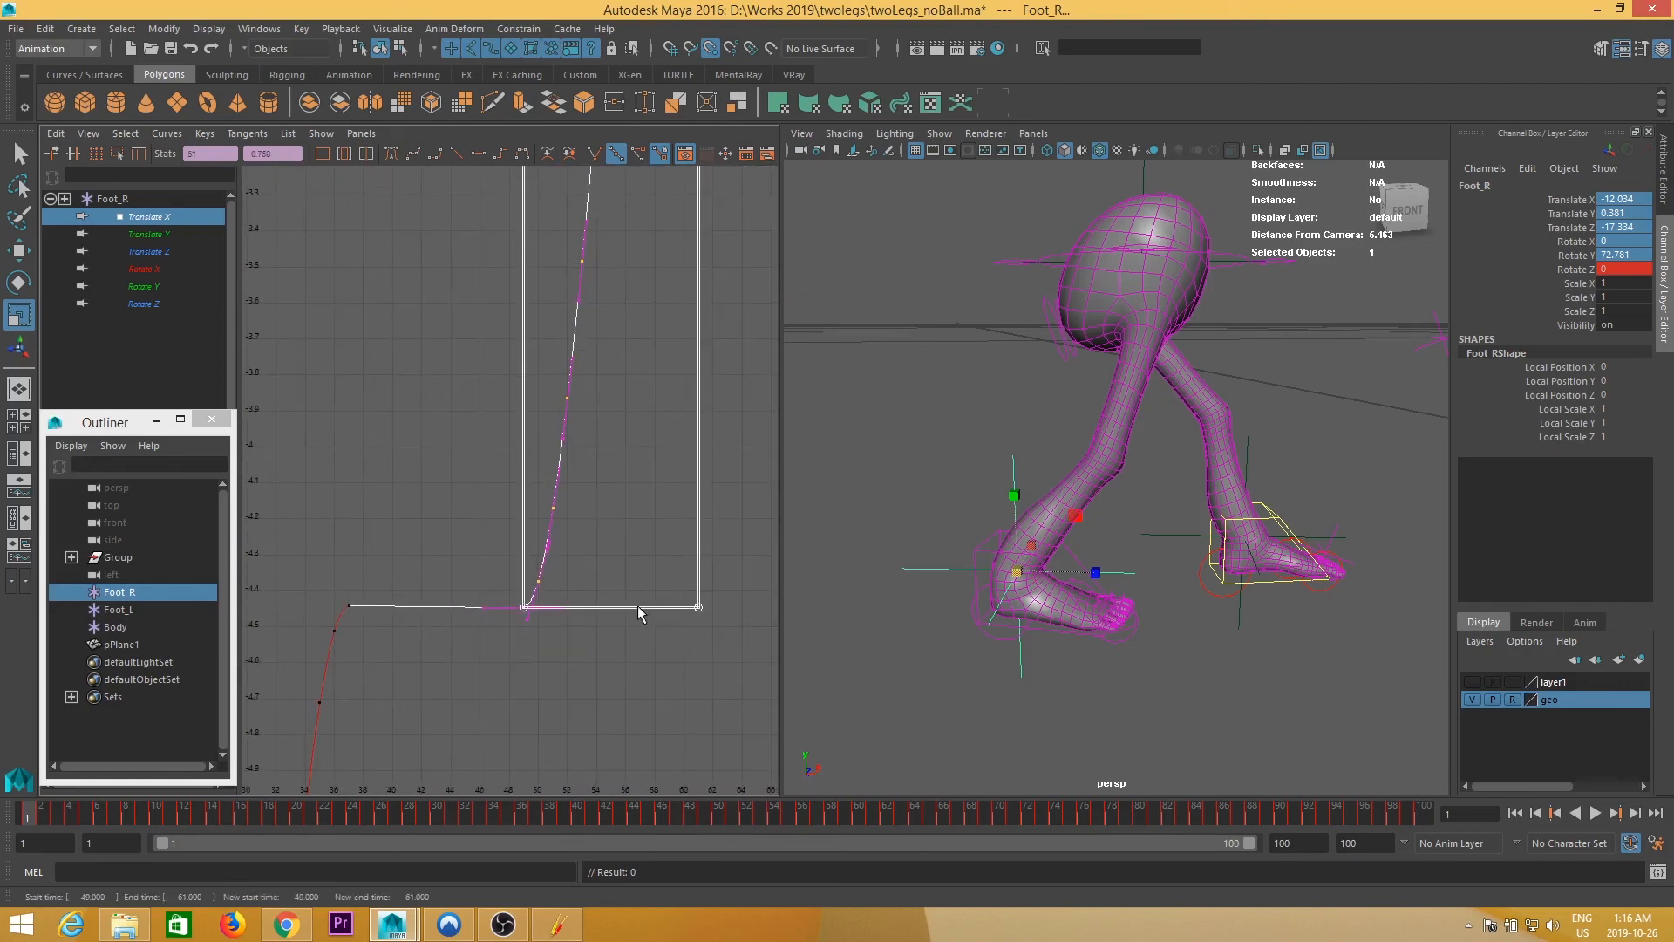
- Scale Foot_R's Translate X keys from frame 73 to 85 so the frame 73 key levels with the frame 61 key
right_click_drag(641, 602, 608, 596, "alt")
middle_click_drag(607, 541, 562, 630, "alt")
right_click_drag(613, 490, 610, 573, "alt+shift")
middle_click_drag(662, 481, 513, 581, "alt")
right_click_drag(514, 581, 525, 581, "alt")
left_click_drag(411, 613, 408, 617)
right_click_drag(558, 635, 520, 680, "alt+shift")
middle_click_drag(519, 680, 630, 576, "alt")
right_click_drag(629, 576, 665, 616, "alt")
middle_click_drag(665, 616, 673, 605, "alt")
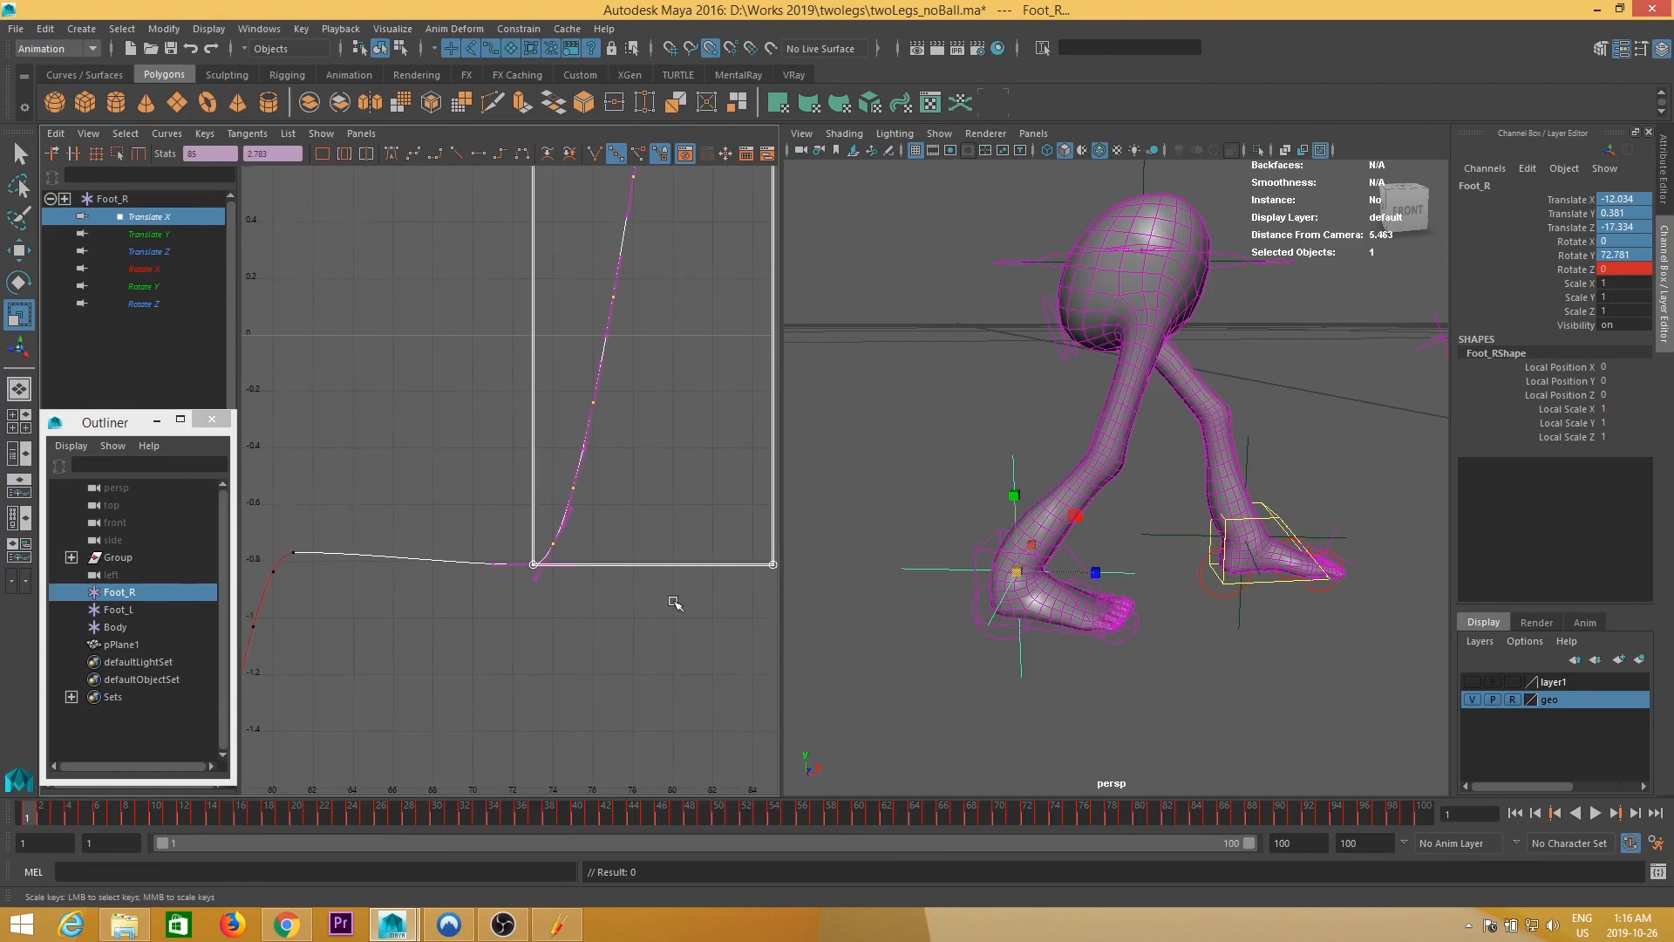
left_click_drag(672, 566, 670, 551)
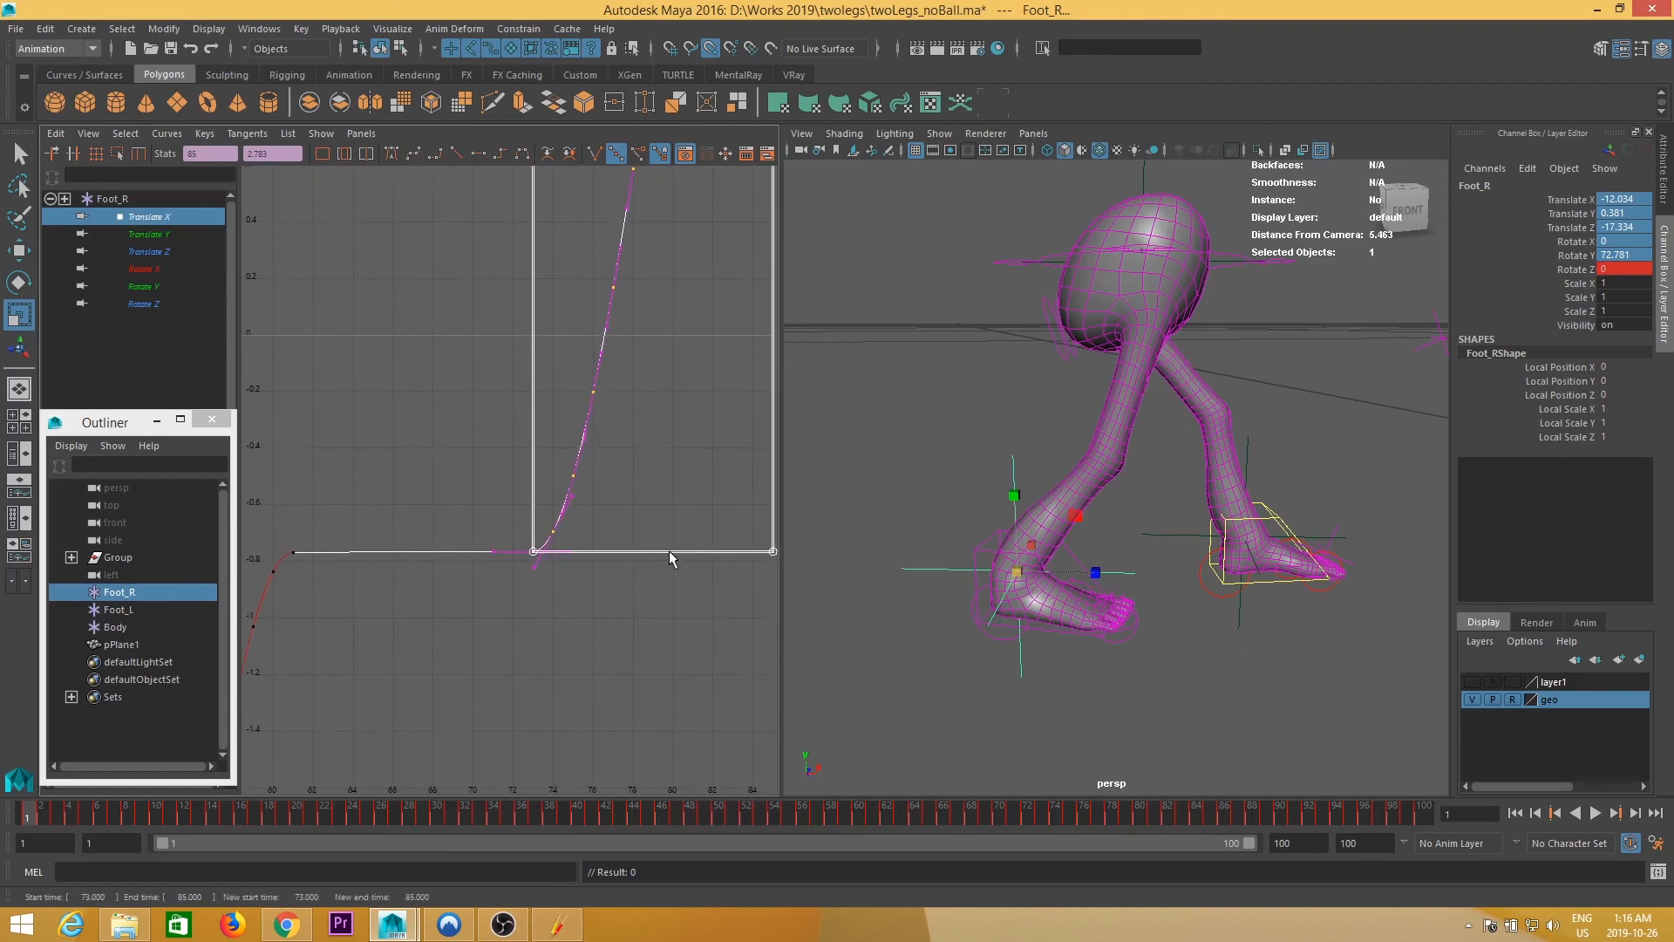
right_click_drag(673, 553, 619, 625, "alt")
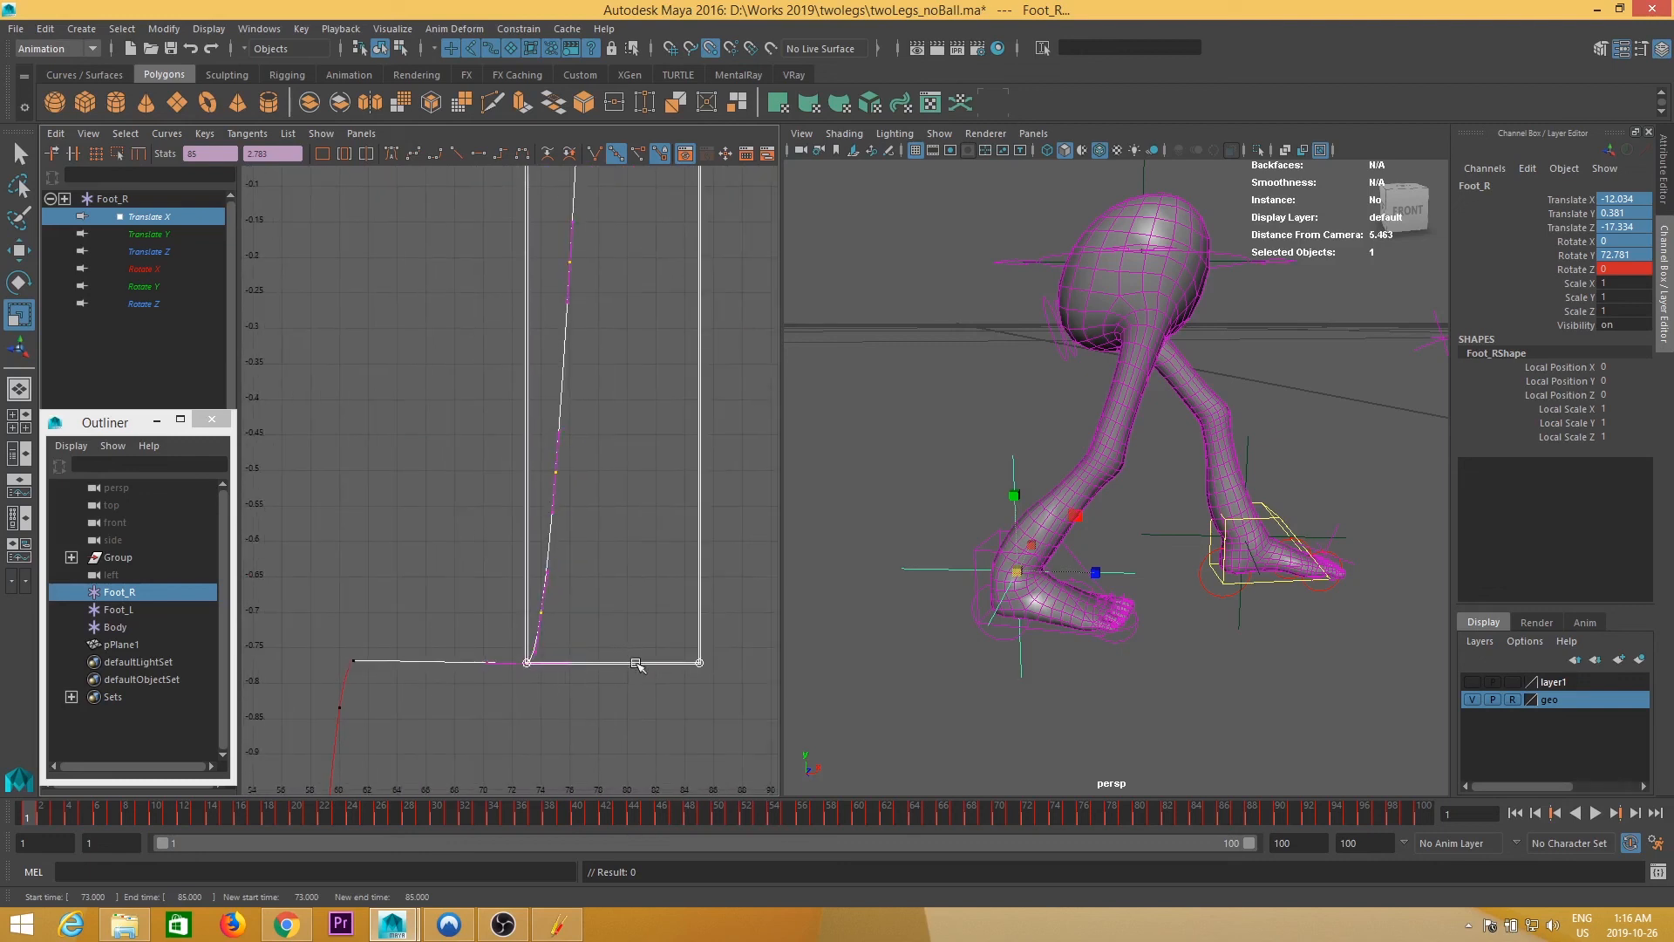
- Scale Foot_R's Translate X keys from frame 97 to 100 so the frame 97 key levels with the frame 85 key
right_click_drag(635, 661, 657, 546, "alt")
middle_click_drag(657, 546, 558, 620, "alt")
left_click_drag(579, 434, 561, 617)
key("e")
key("r")
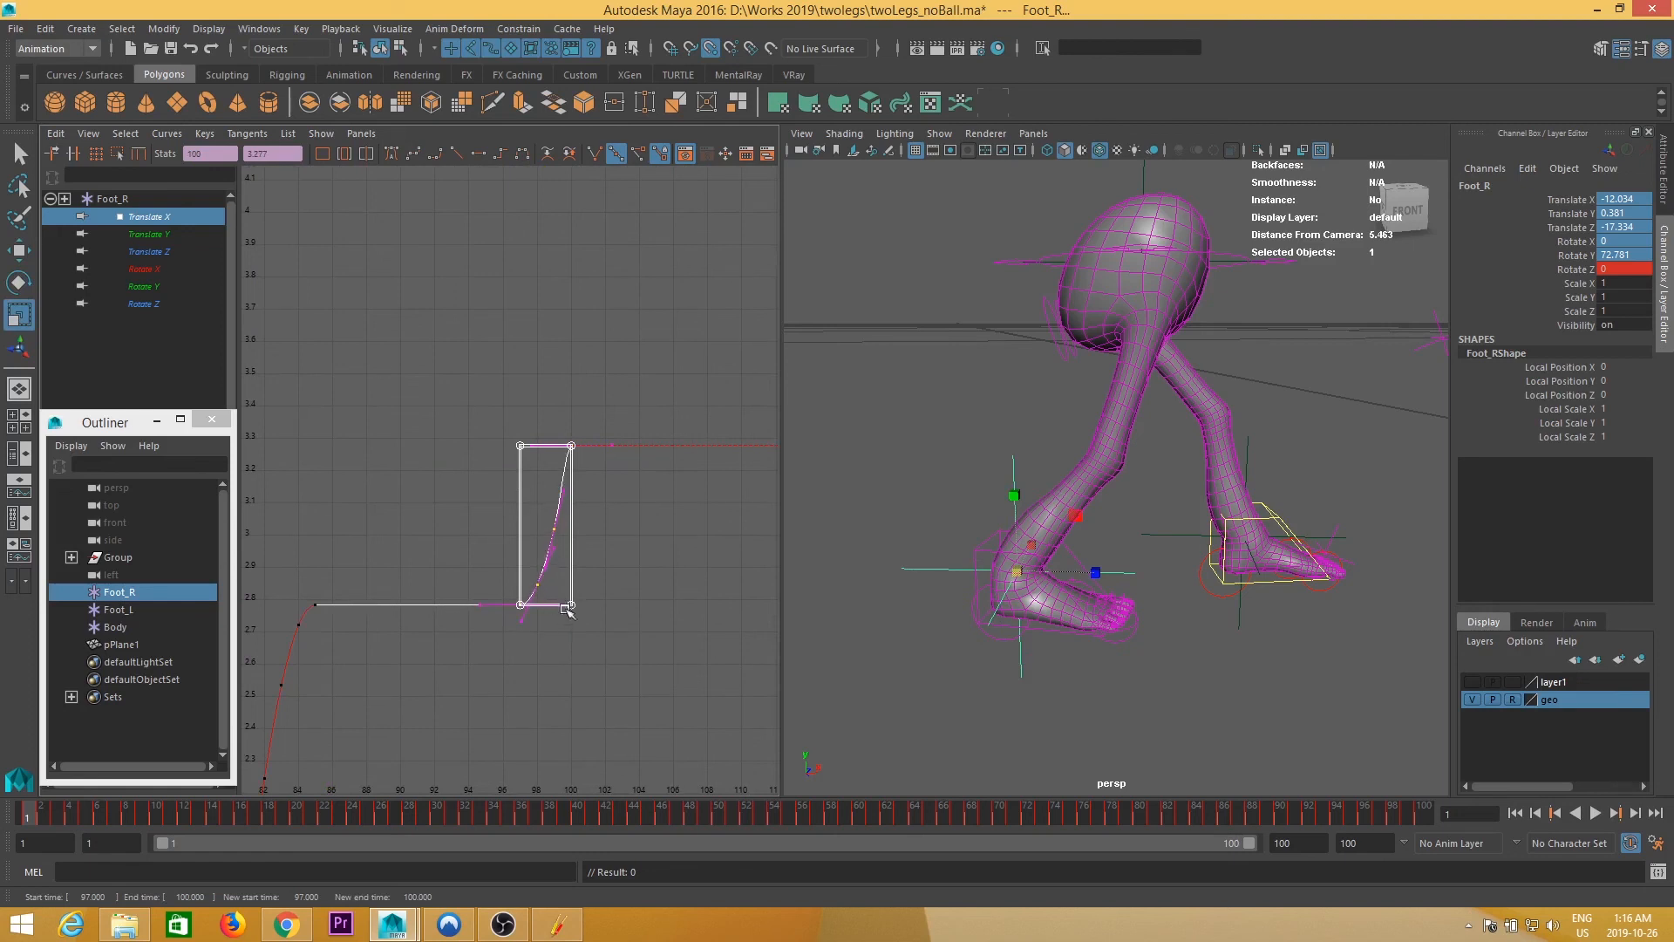
right_click_drag(567, 608, 777, 645, "alt")
- Bake the Translate and Rotate channels of the IKLeg_R, IKLeg_L and RootX_M controls over the time slider range
left_click(1124, 536)
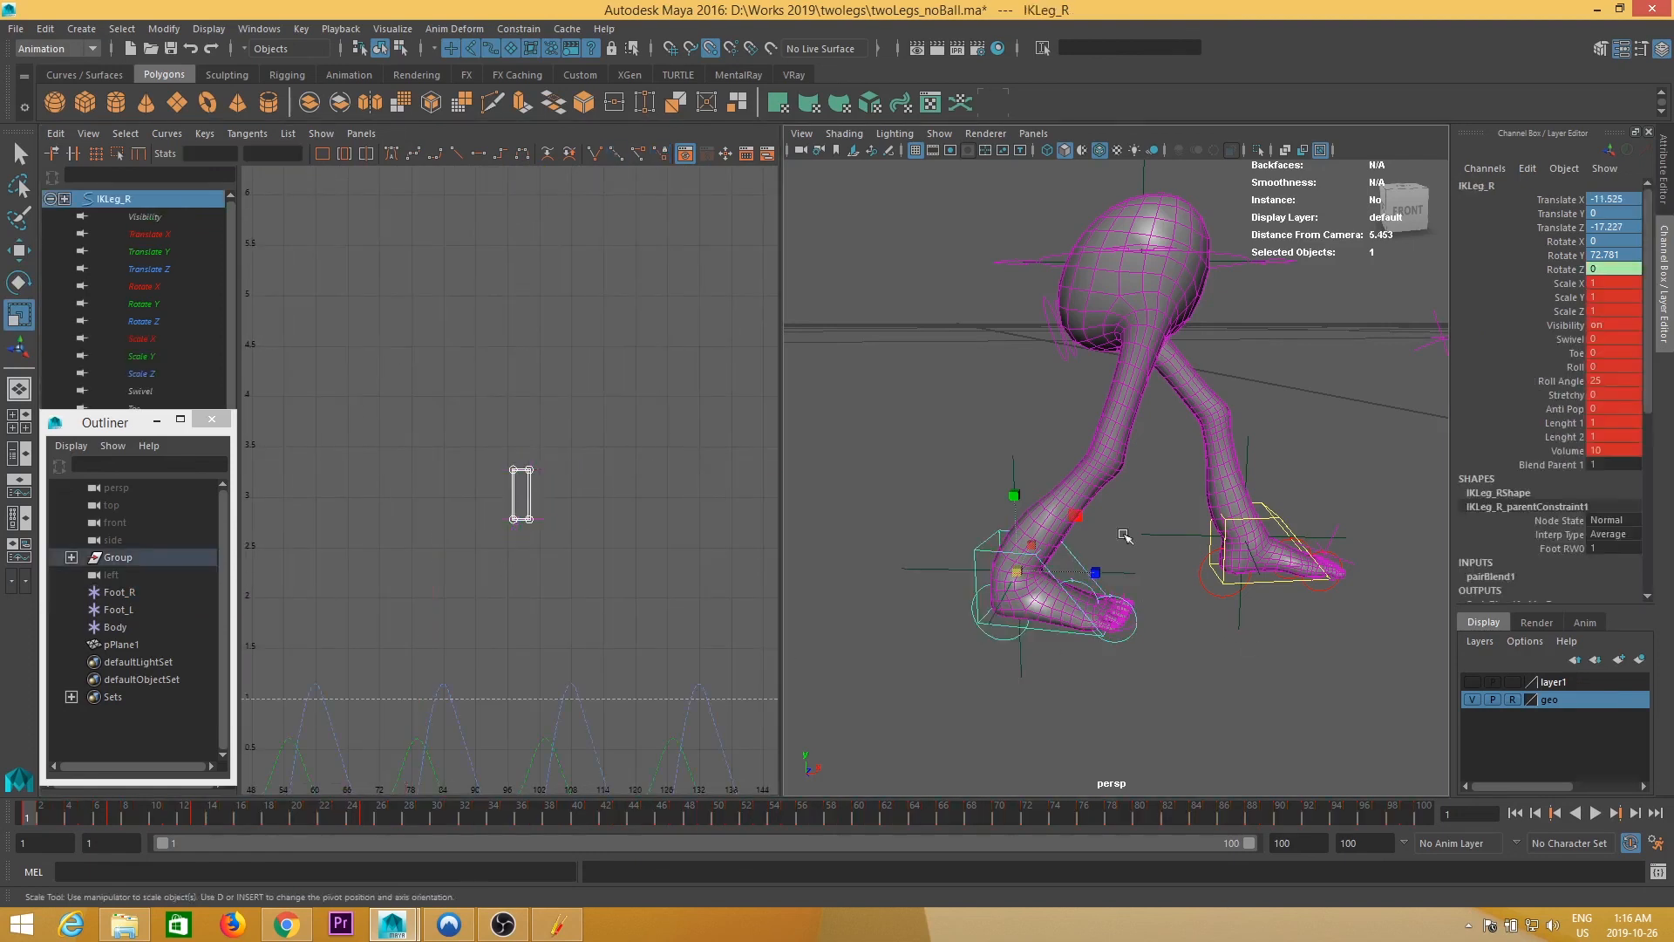
left_click(1276, 517, "shift")
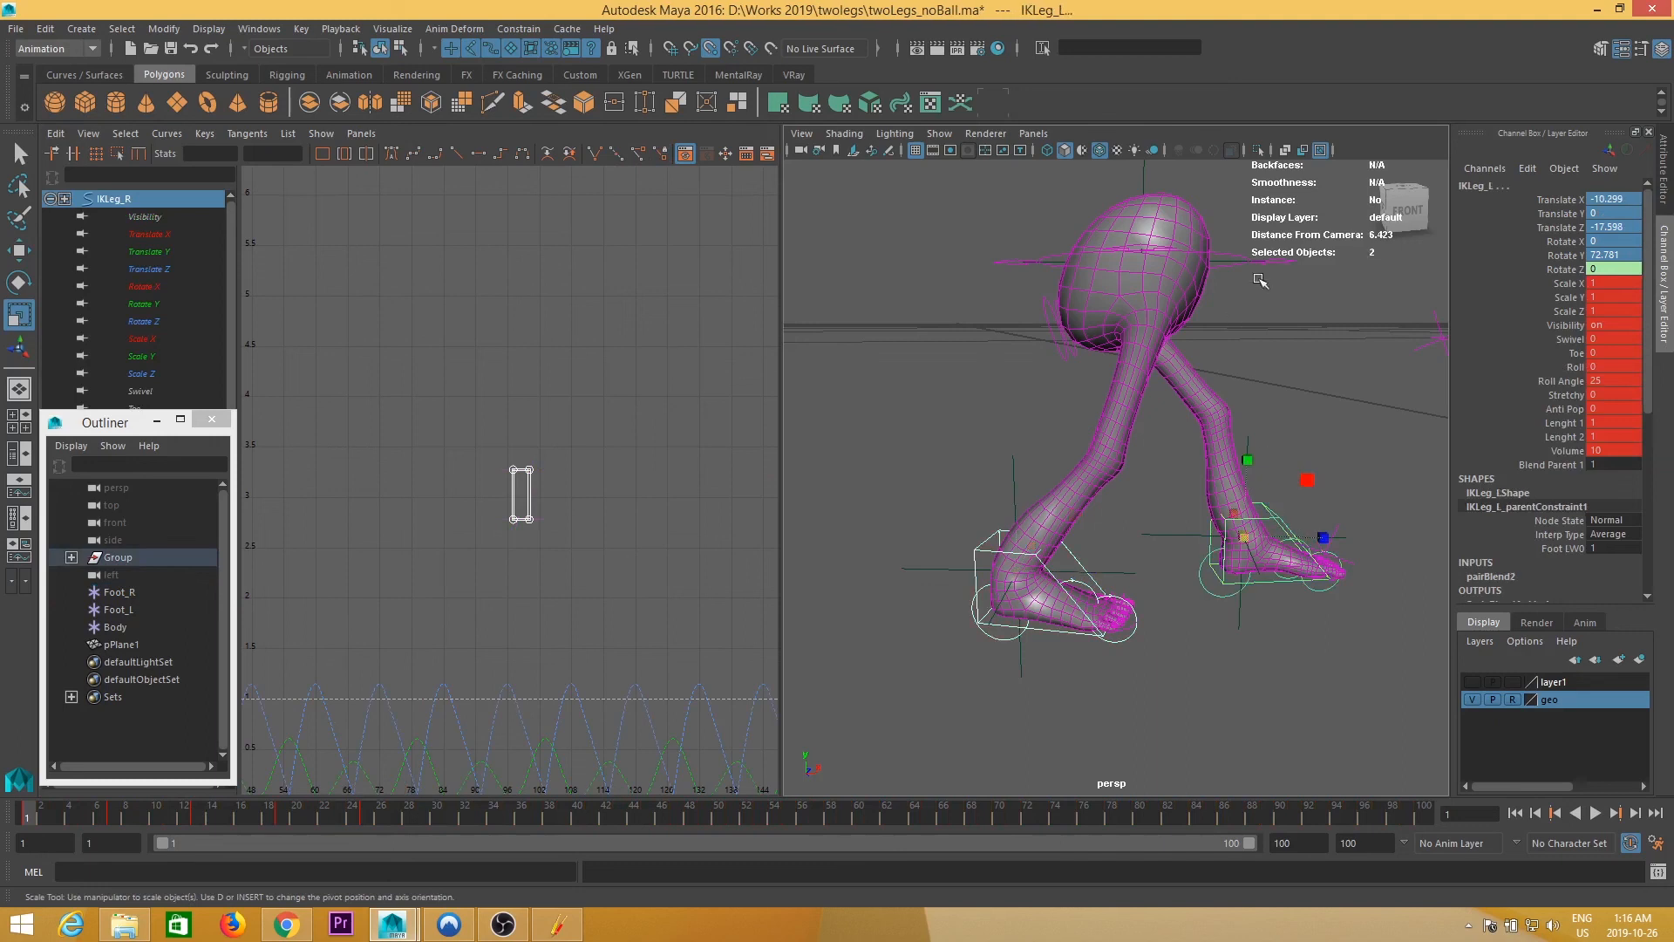
left_click(1011, 261, "shift")
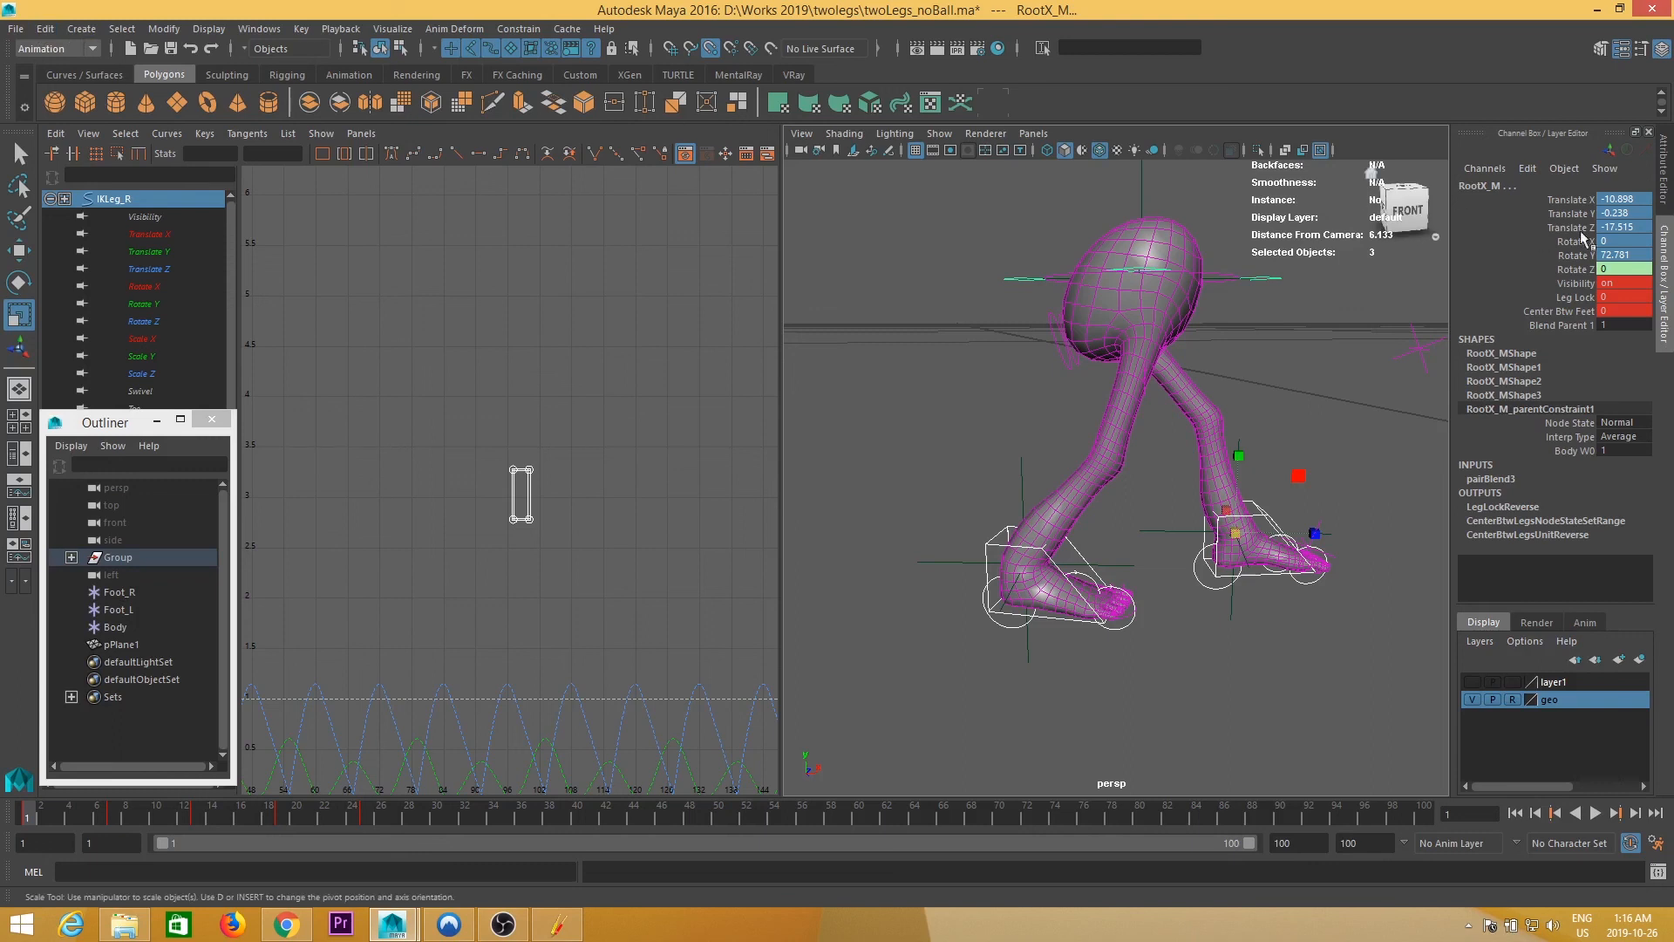
left_click_drag(1573, 206, 1576, 276)
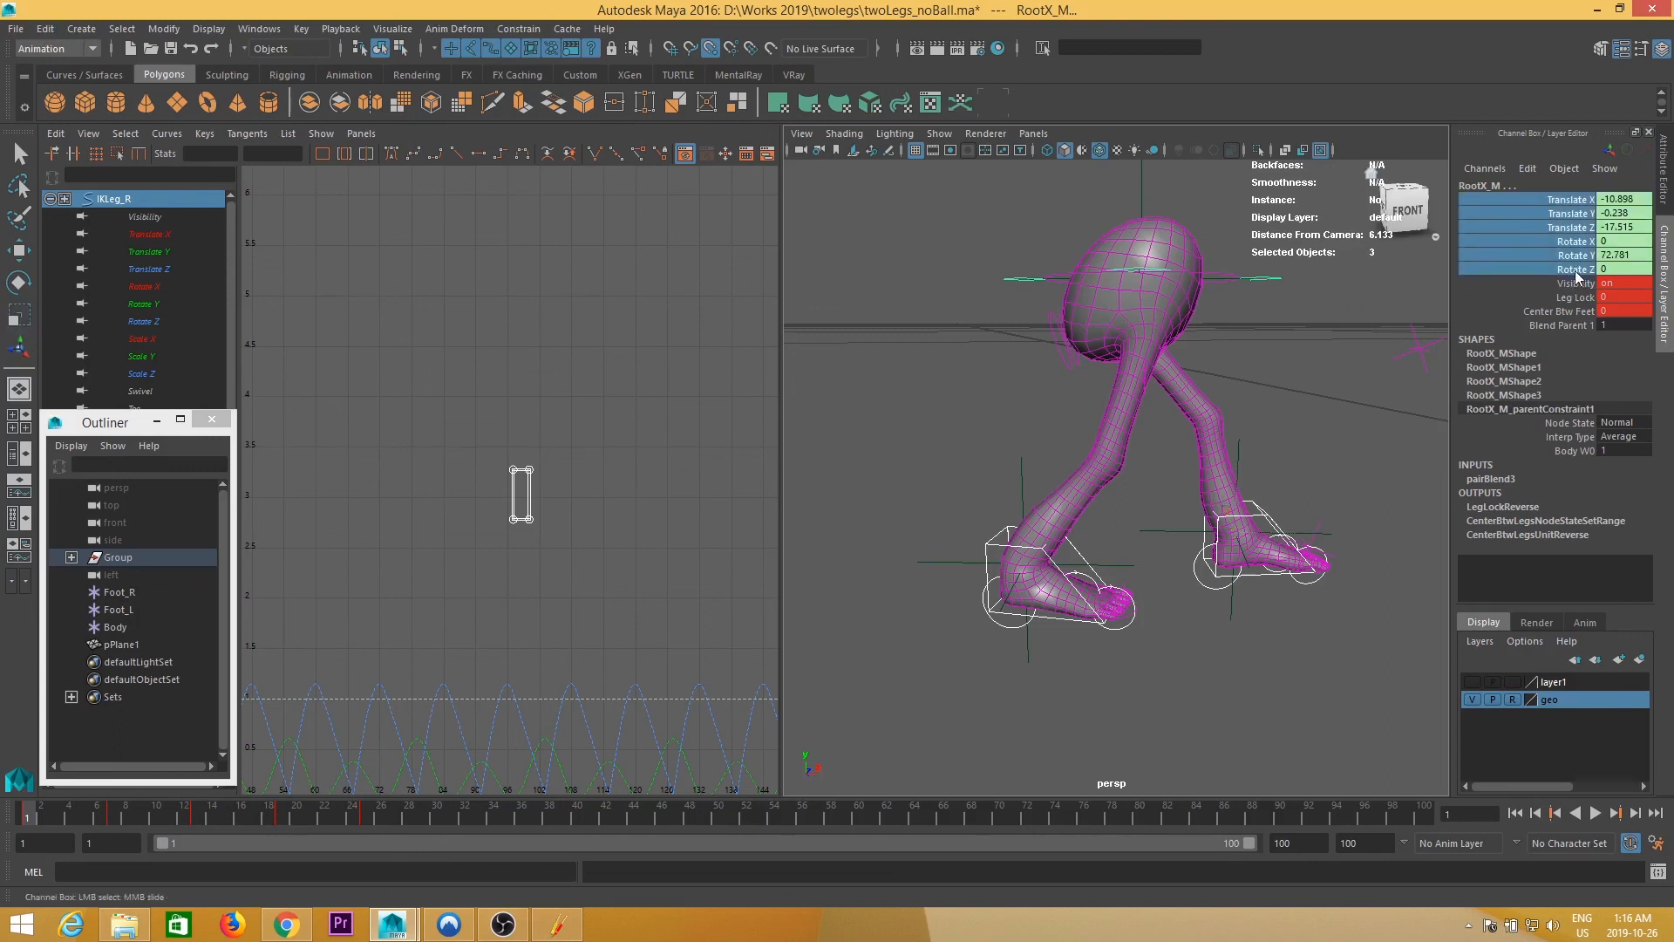
left_click(45, 30)
mouse_move(131, 187)
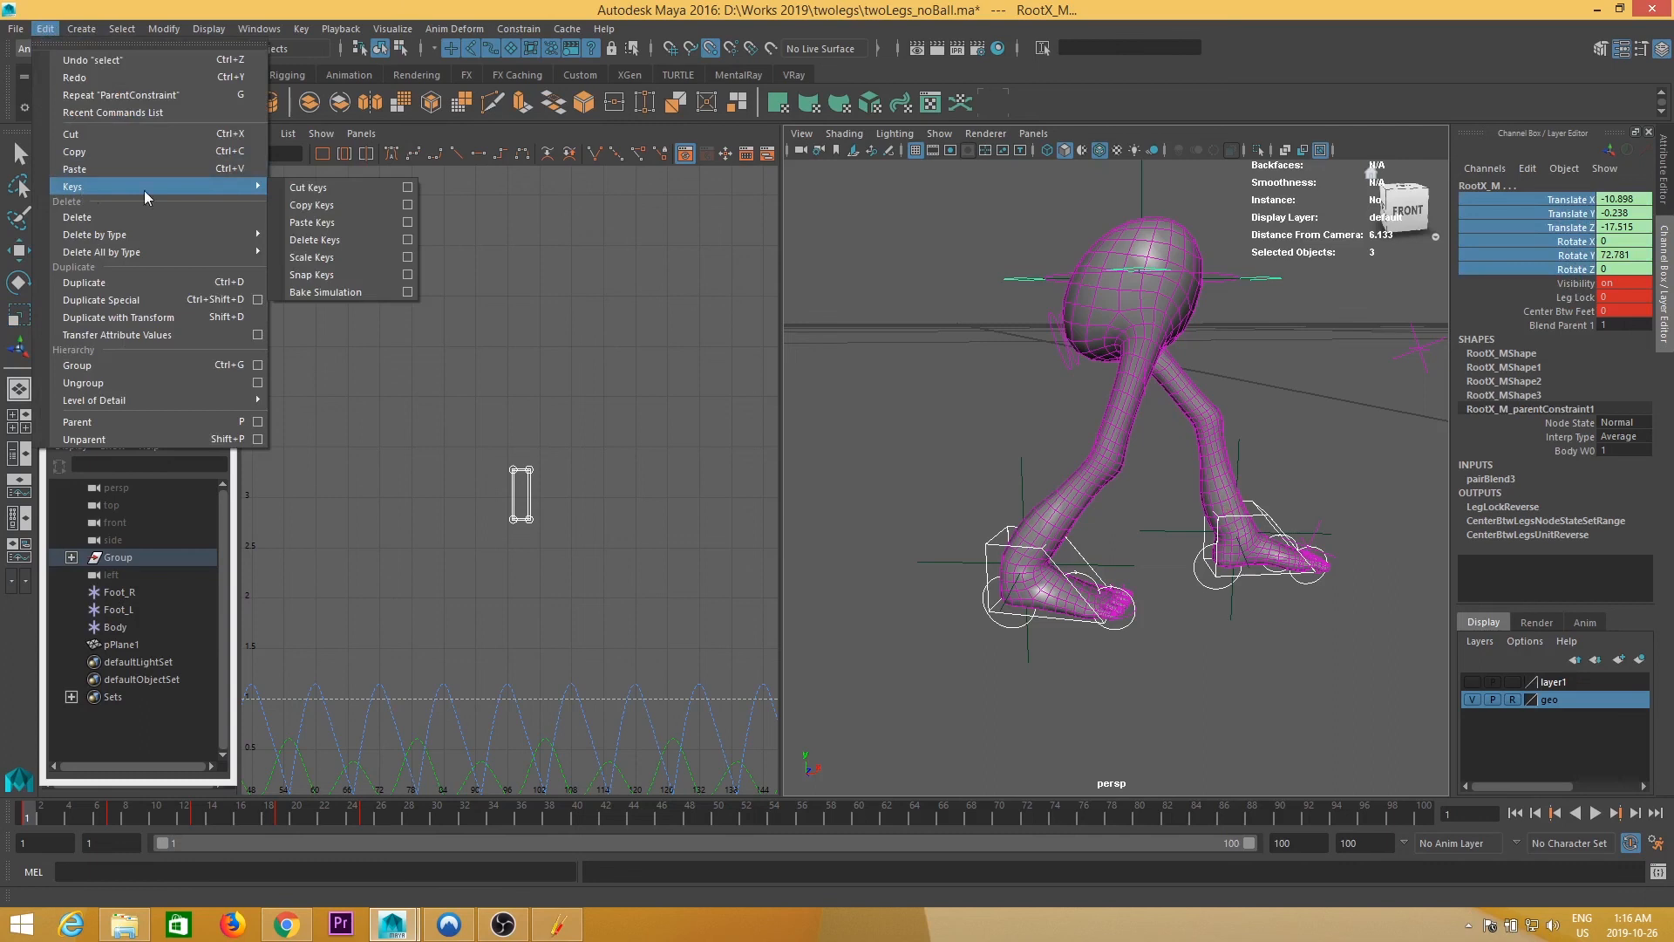
left_click(410, 291)
left_click(674, 617)
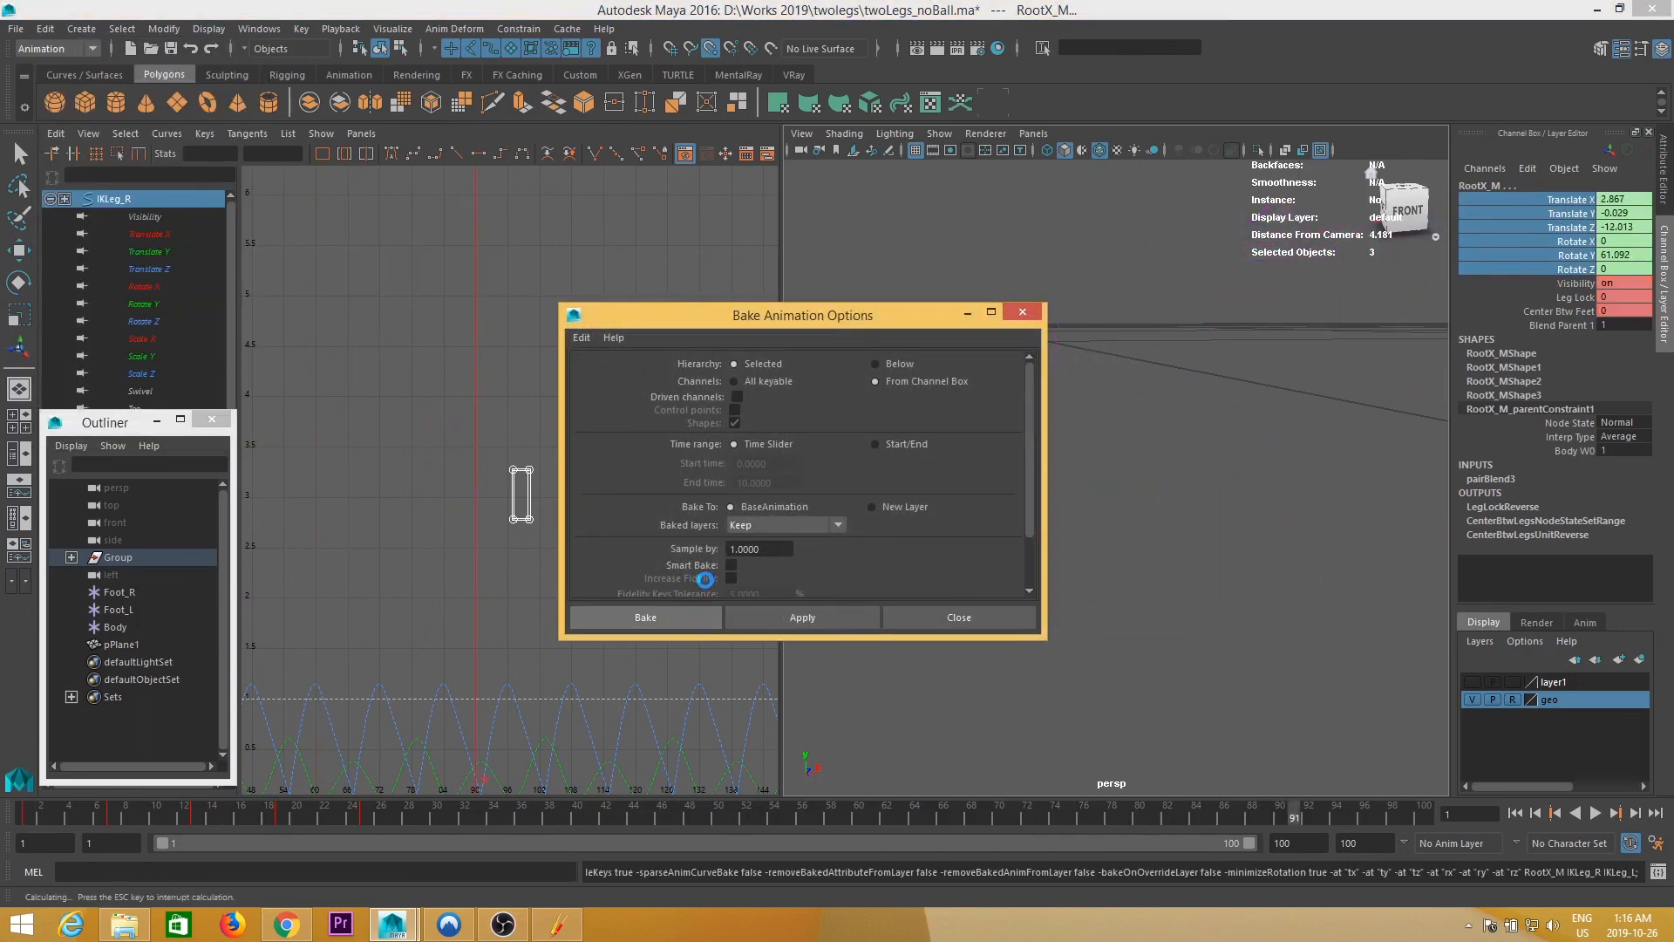
- Delete the Foot_R, Foot_L and Body locators from the scene and clear the selection
left_click(119, 592)
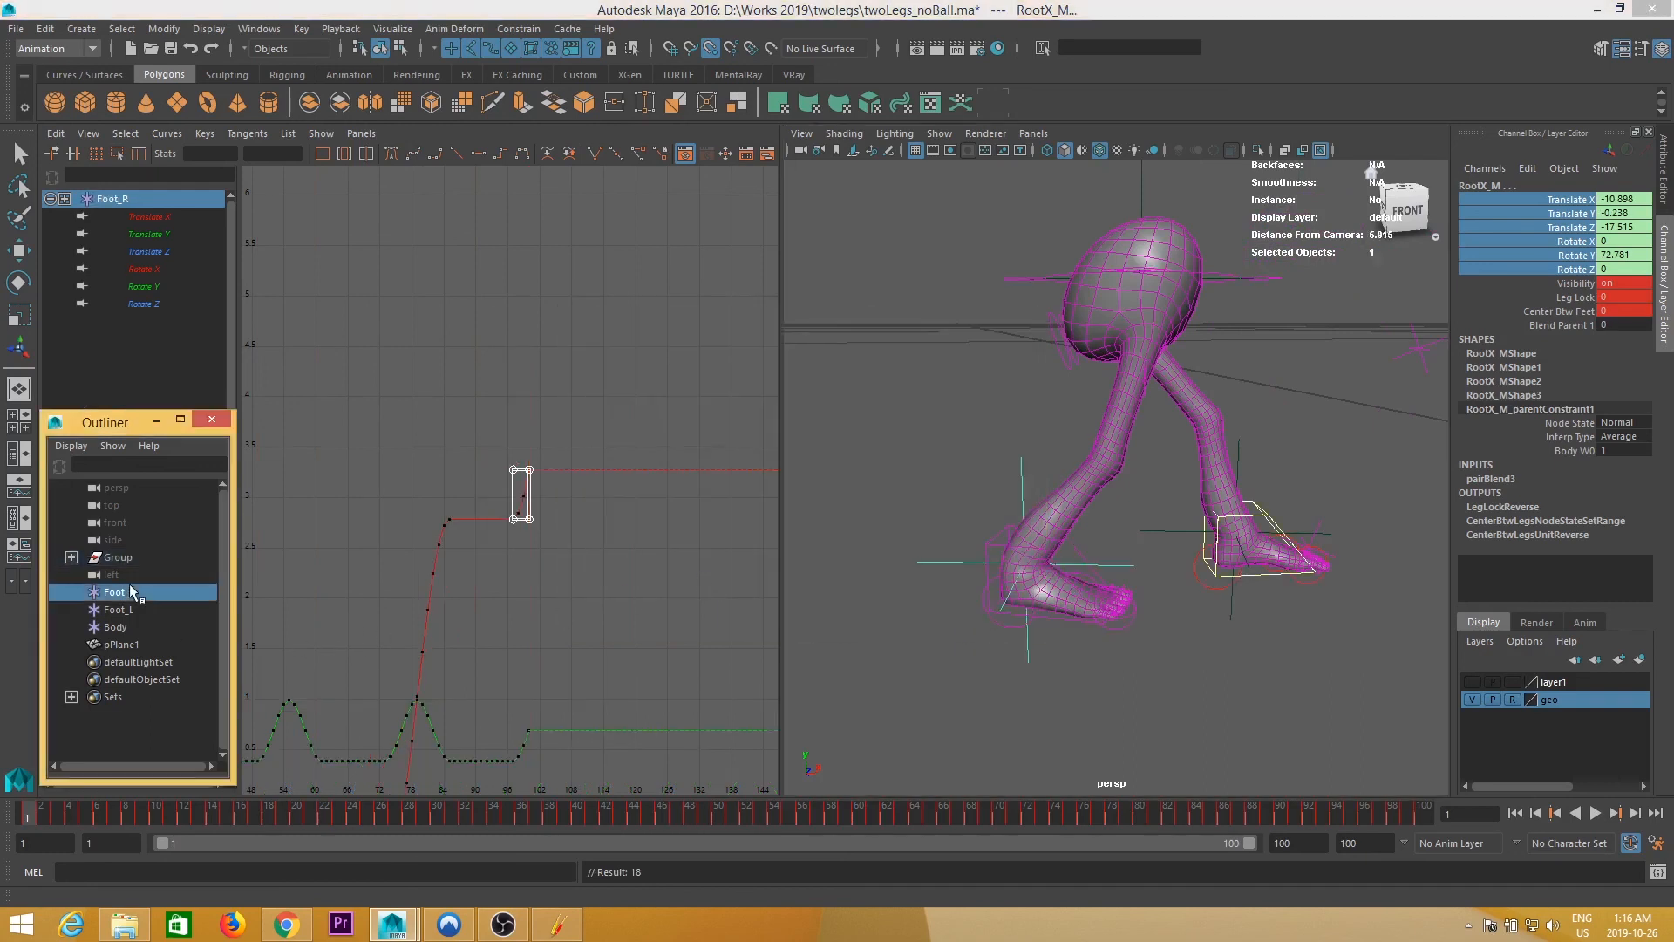
left_click(146, 627, "shift")
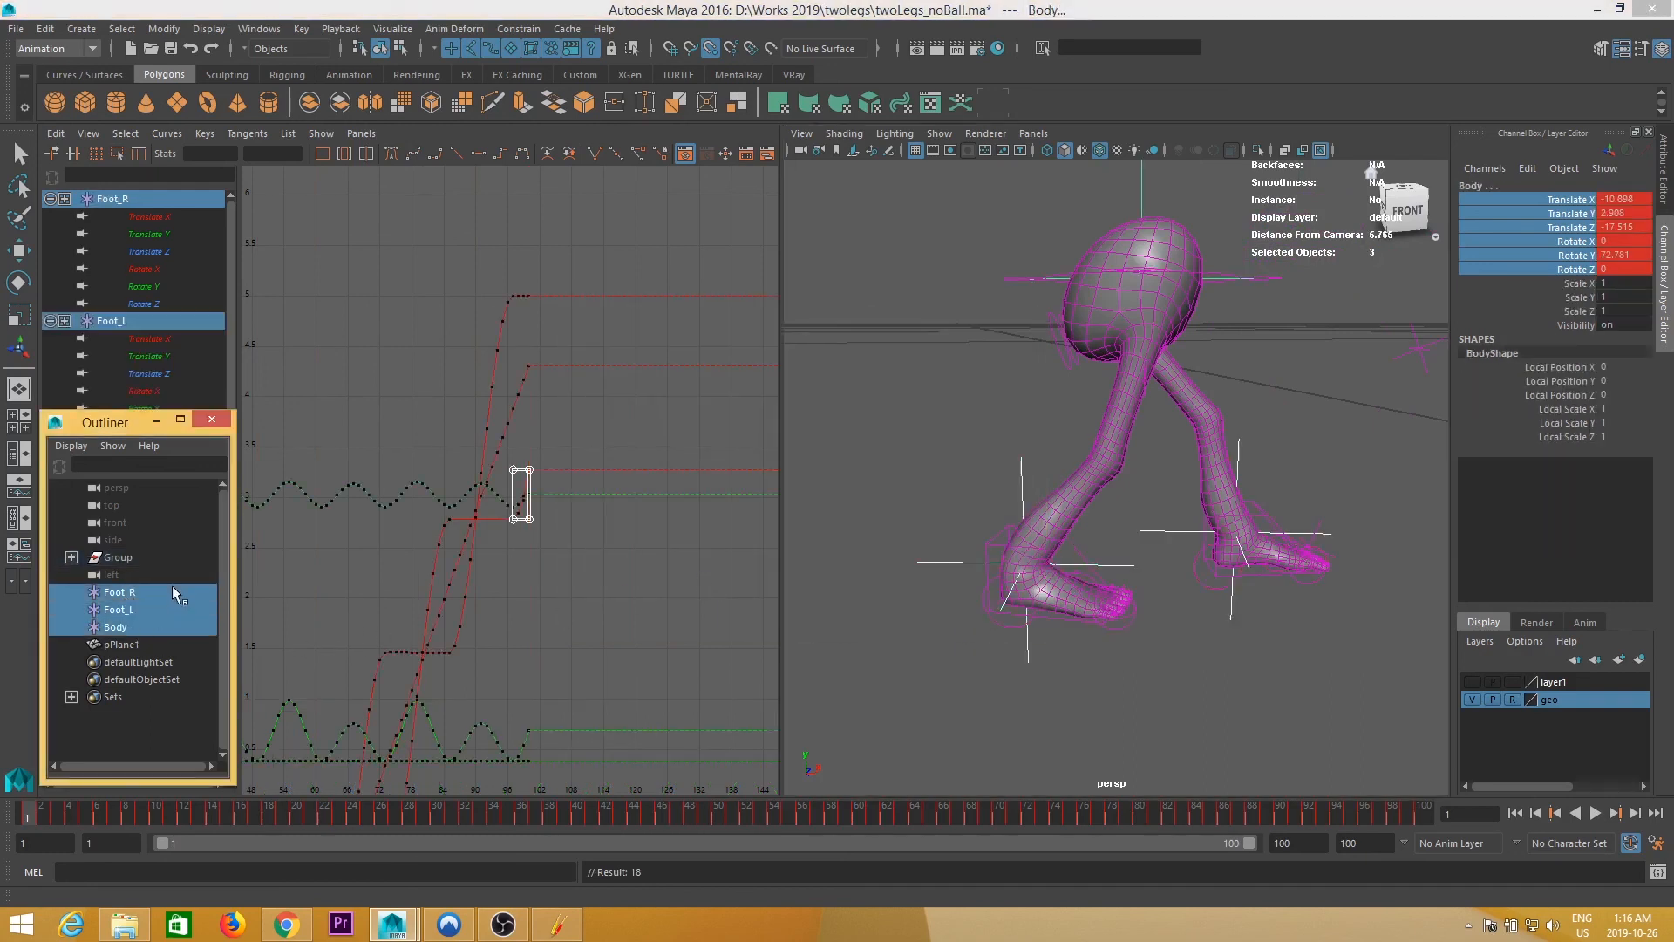
key("Delete")
left_click(1317, 606)
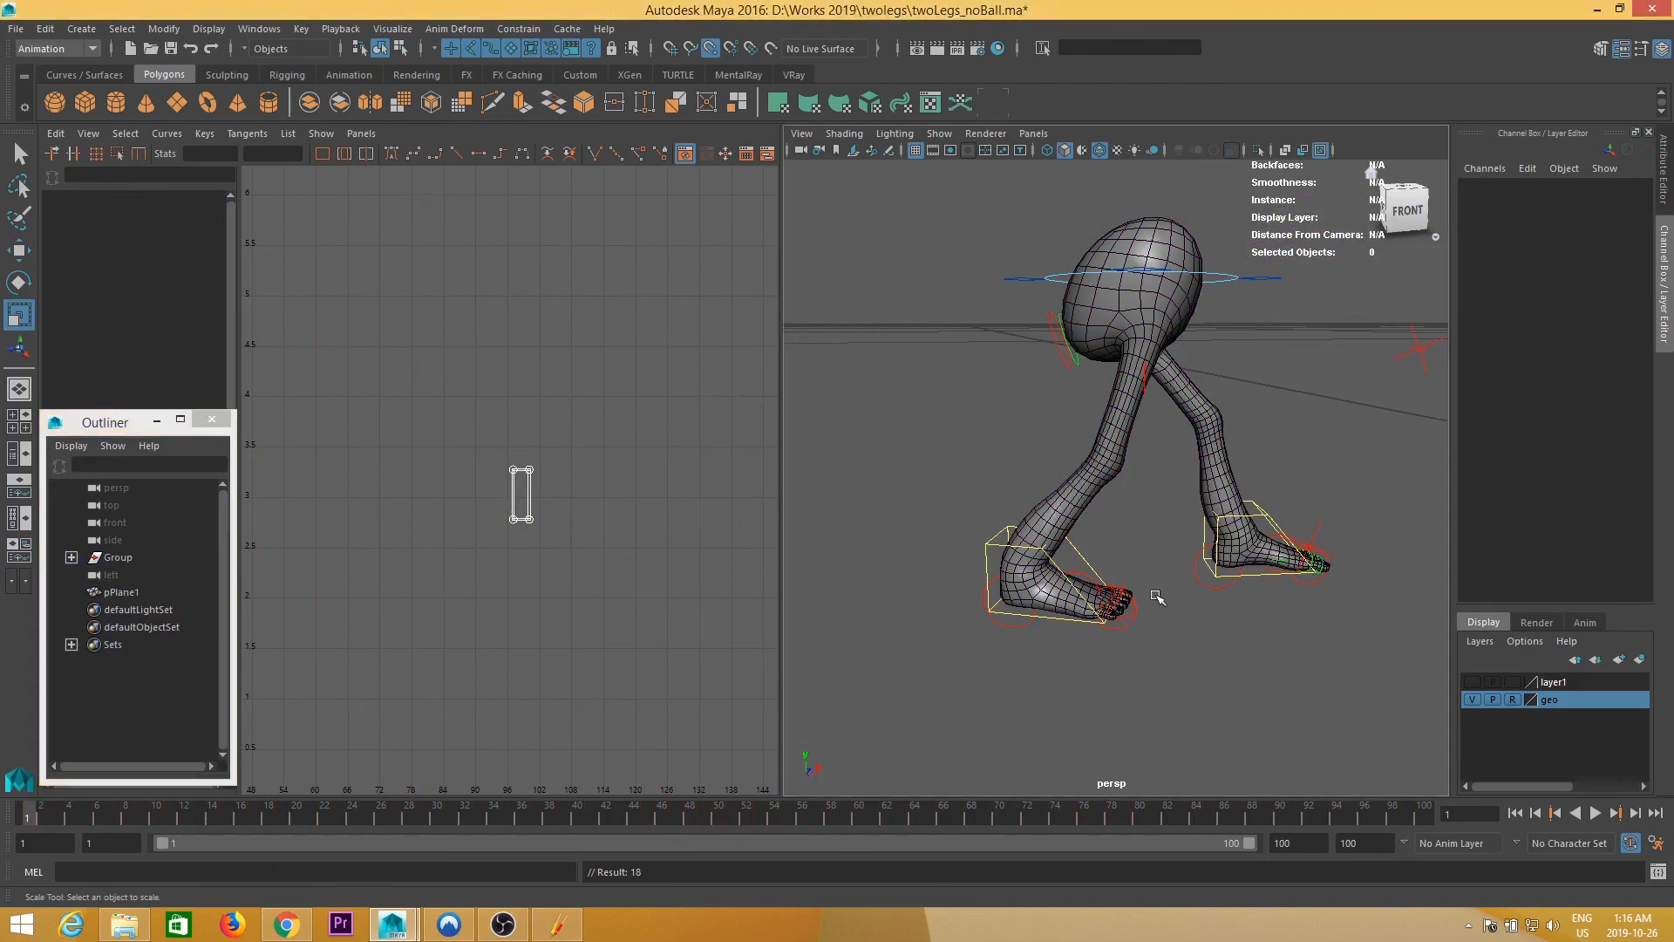
- Play back the baked walk and examine the rig's motion along the curved path from behind and above
key("r")
left_click_drag(49, 820, 282, 827)
right_click_drag(1084, 641, 1082, 532, "alt")
left_click_drag(1082, 533, 1297, 539, "alt")
right_click_drag(1300, 542, 1081, 606, "alt")
middle_click_drag(1082, 606, 1133, 654, "alt")
right_click_drag(1132, 654, 1246, 689, "alt")
left_click(1596, 813)
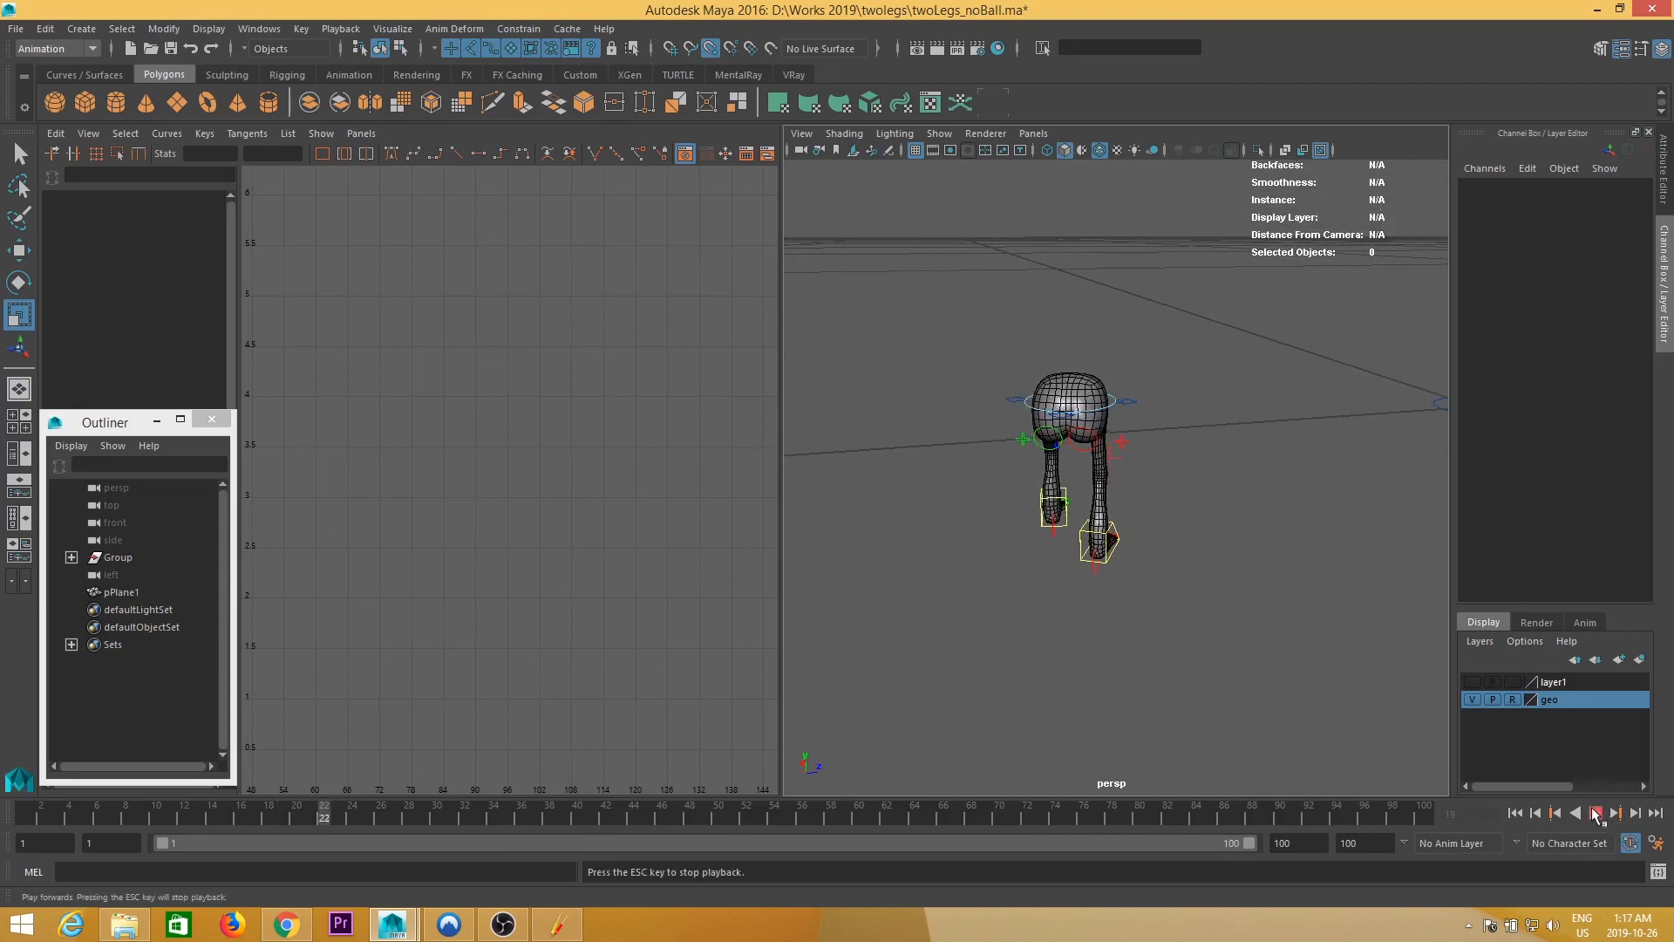
key("f")
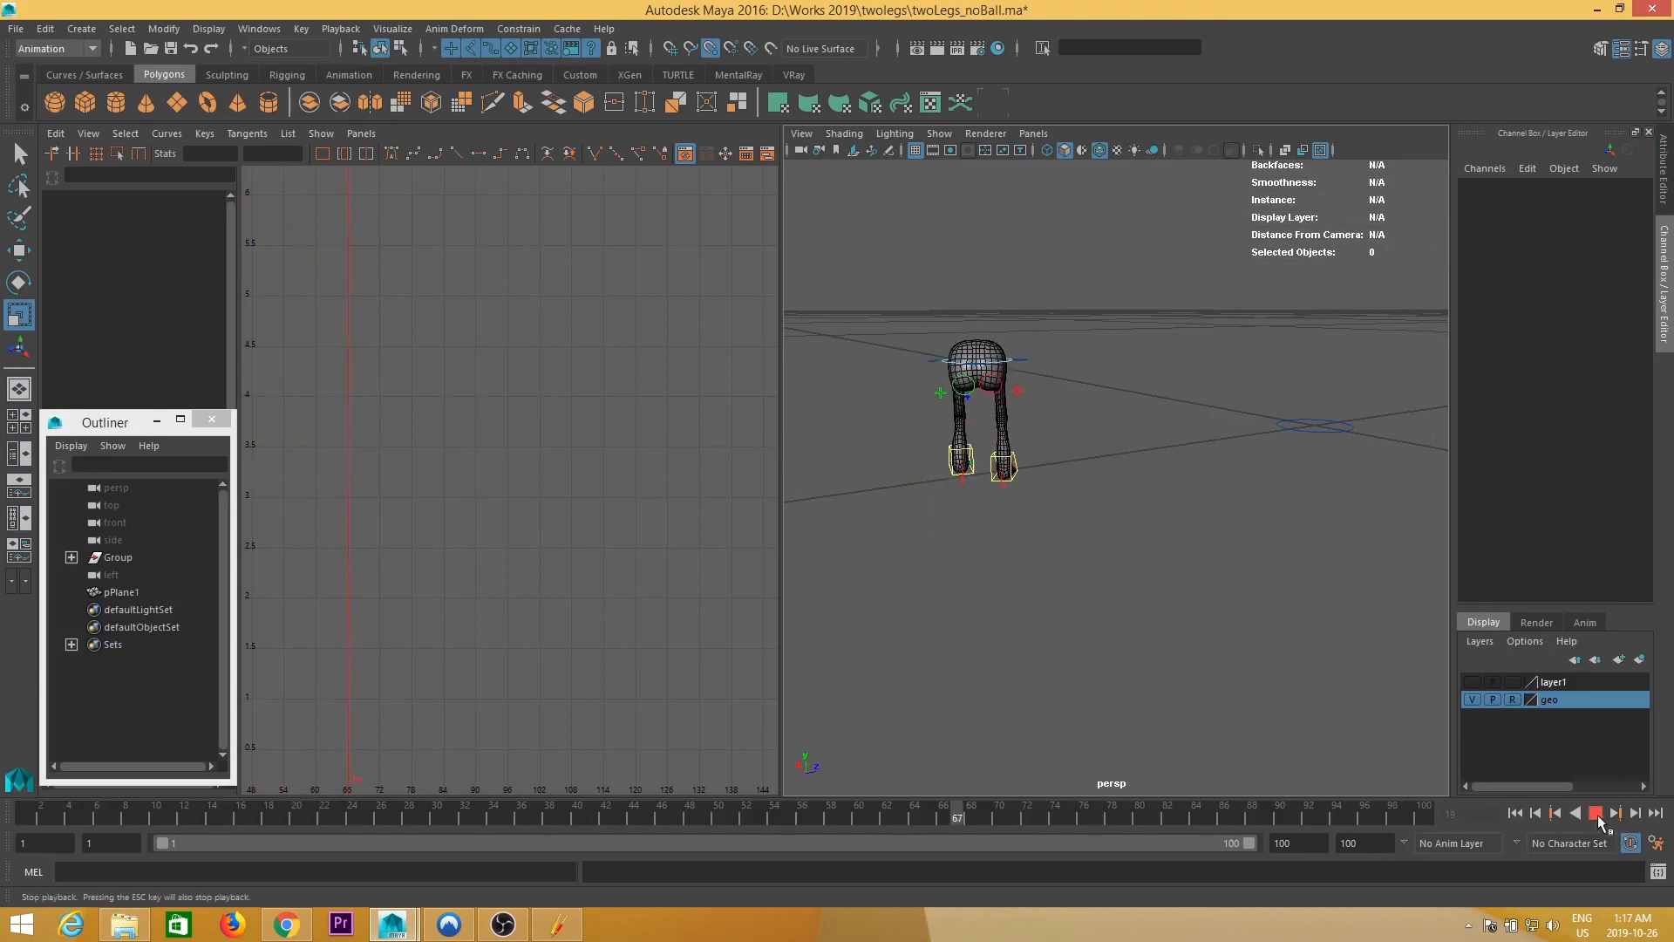
left_click_drag(1095, 561, 995, 572, "alt")
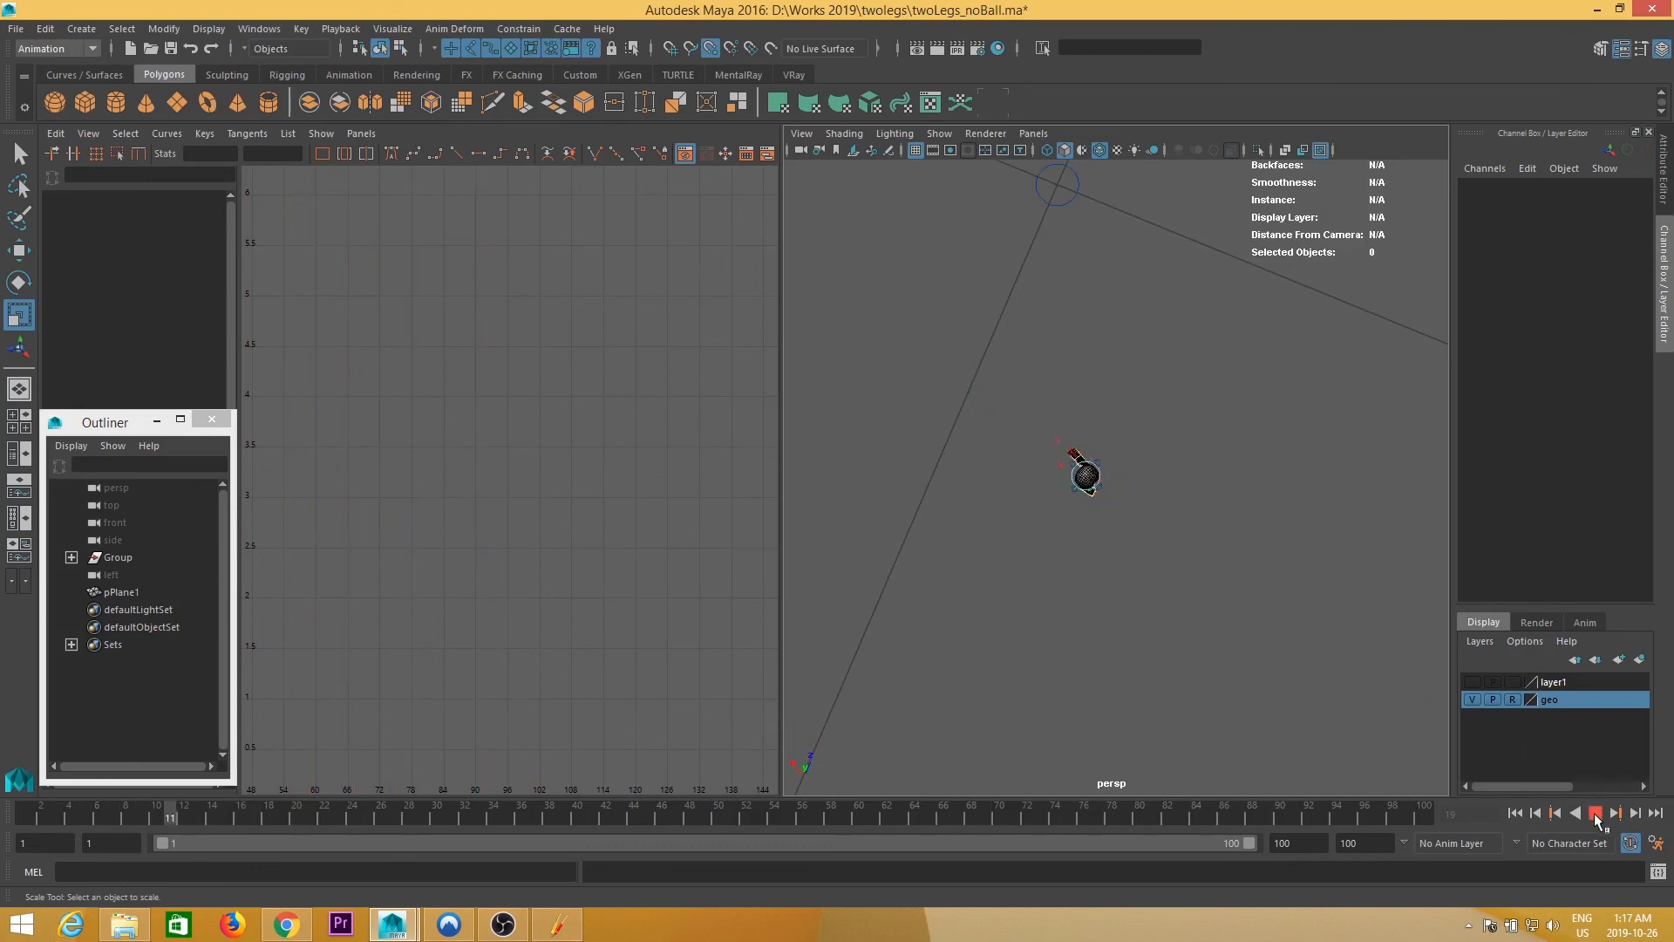
left_click(1596, 814)
- Scrub through the first 20 or so frames and examine the planted foot close up for sliding
left_click_drag(841, 671, 1038, 558, "alt")
right_click_drag(1037, 558, 1216, 672, "alt")
scroll(1259, 609, "up", 6)
middle_click_drag(1259, 609, 1113, 658, "alt")
left_click_drag(1114, 657, 1267, 680, "alt")
scroll(1260, 678, "down", 6)
middle_click_drag(1254, 675, 1108, 614, "alt")
left_click_drag(1109, 615, 1110, 587, "alt")
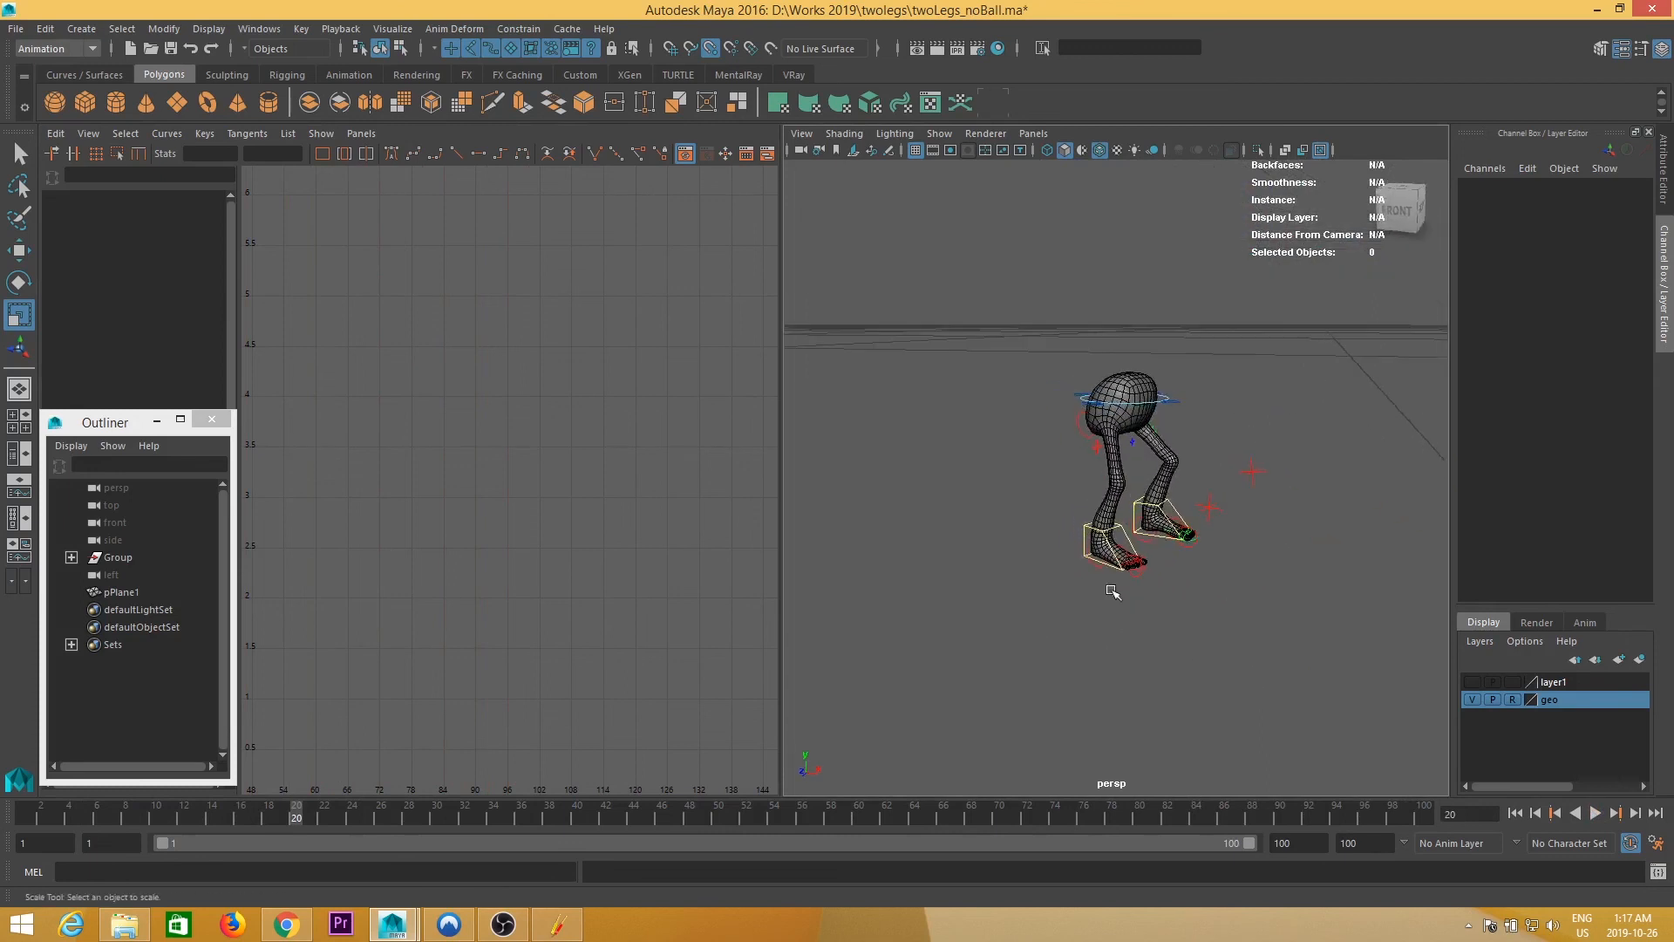
right_click_drag(1110, 587, 1156, 651, "alt")
left_click_drag(76, 815, 314, 887)
scroll(503, 476, "up", 5)
right_click_drag(896, 689, 1259, 642, "alt")
left_click_drag(304, 820, 260, 827)
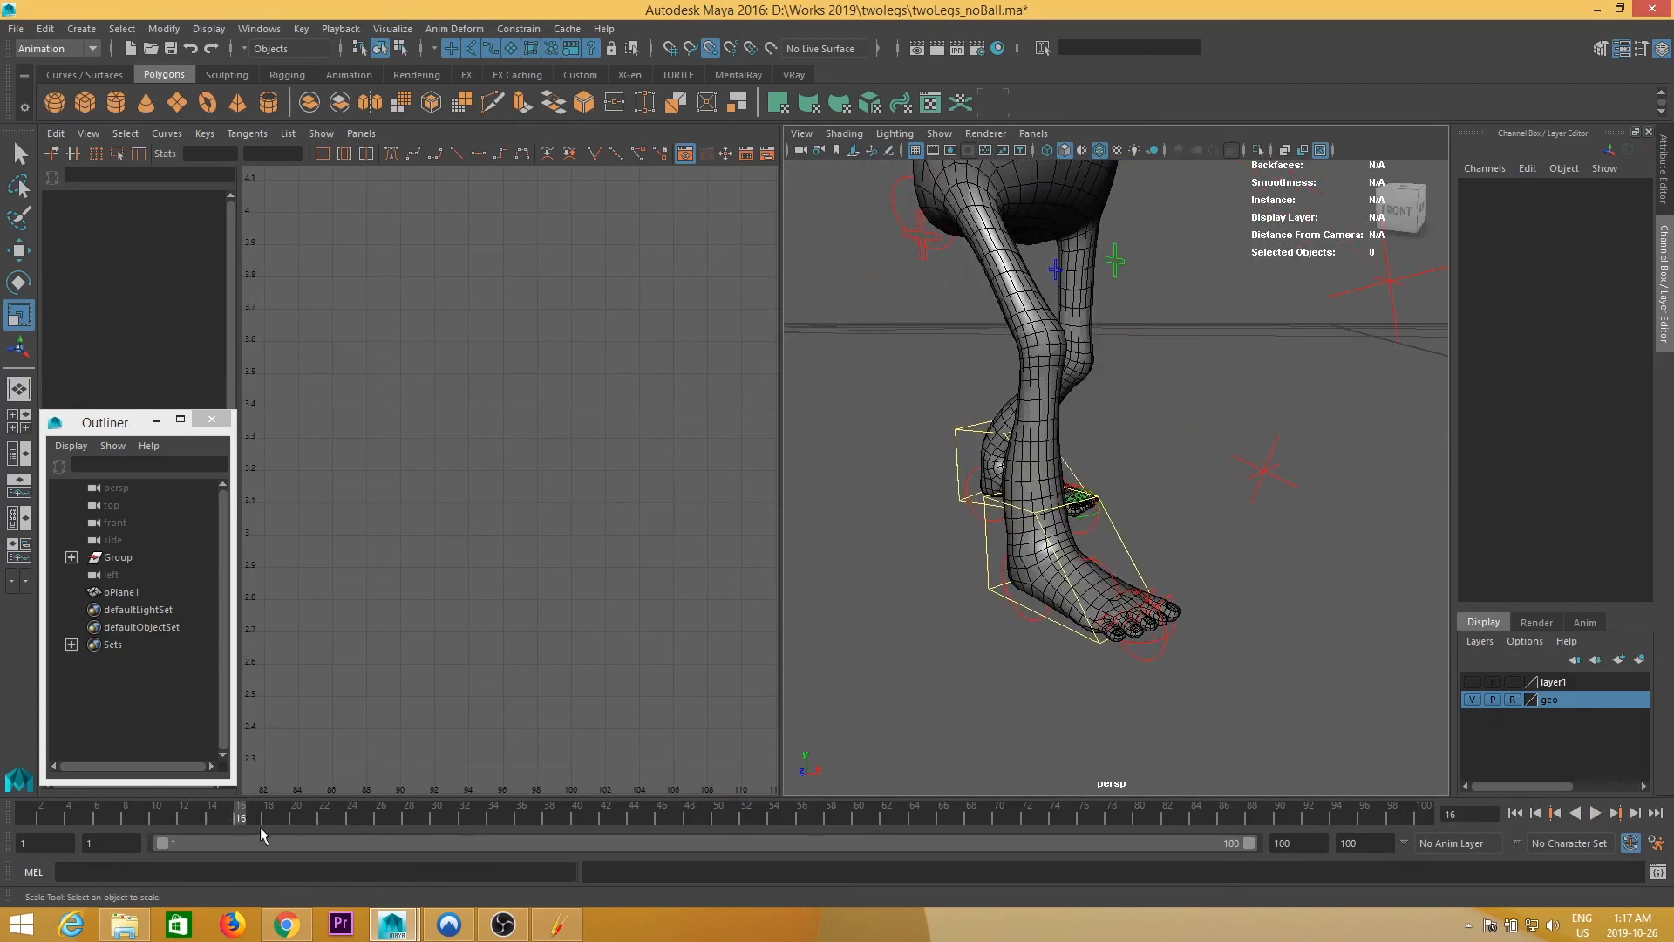